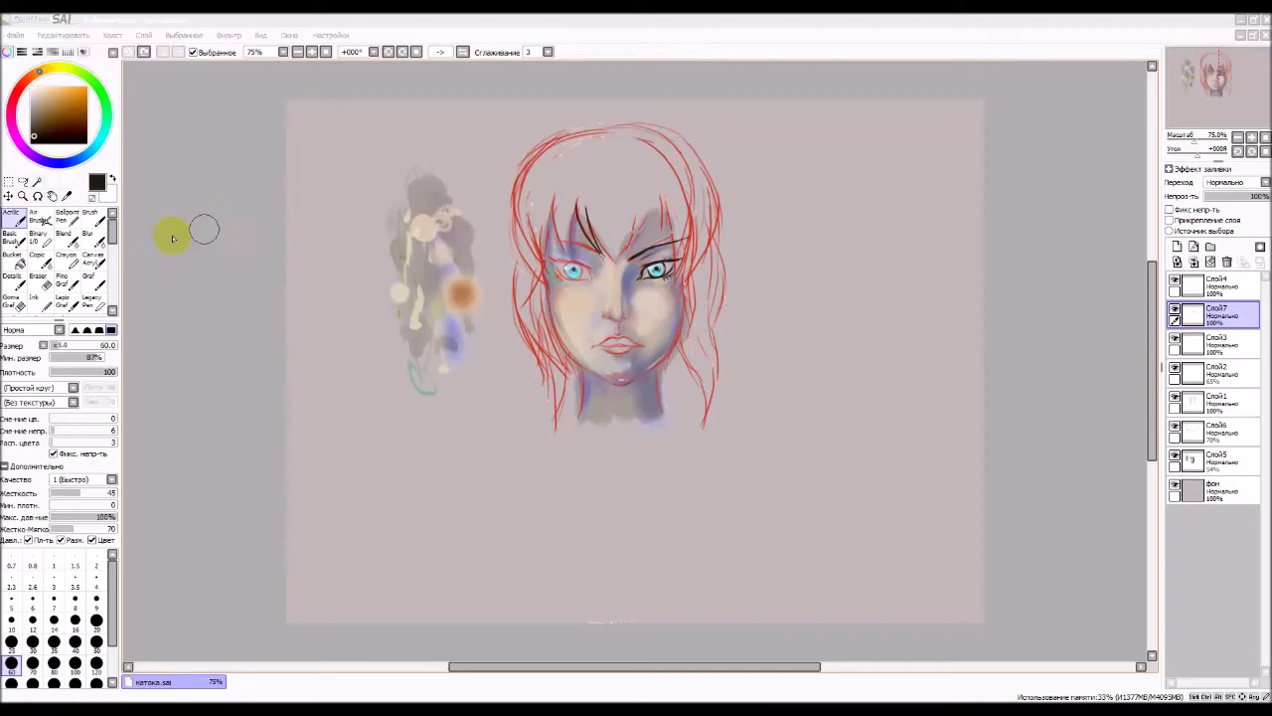
- Set the brush to size 3, remove a stray mark, and zoom in on the eyes
left_click(54, 584)
left_click_drag(641, 268, 648, 269)
key("ctrl+z")
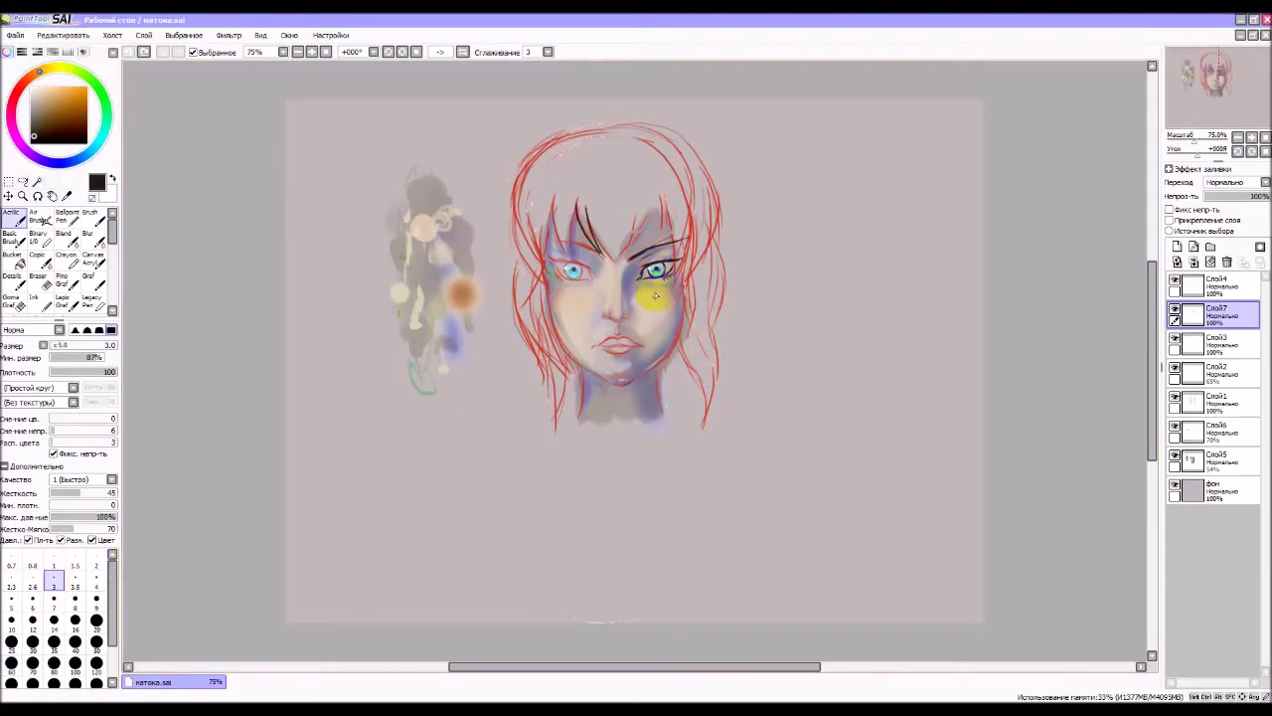
scroll(641, 287, "up", 1)
scroll(629, 261, "up", 2)
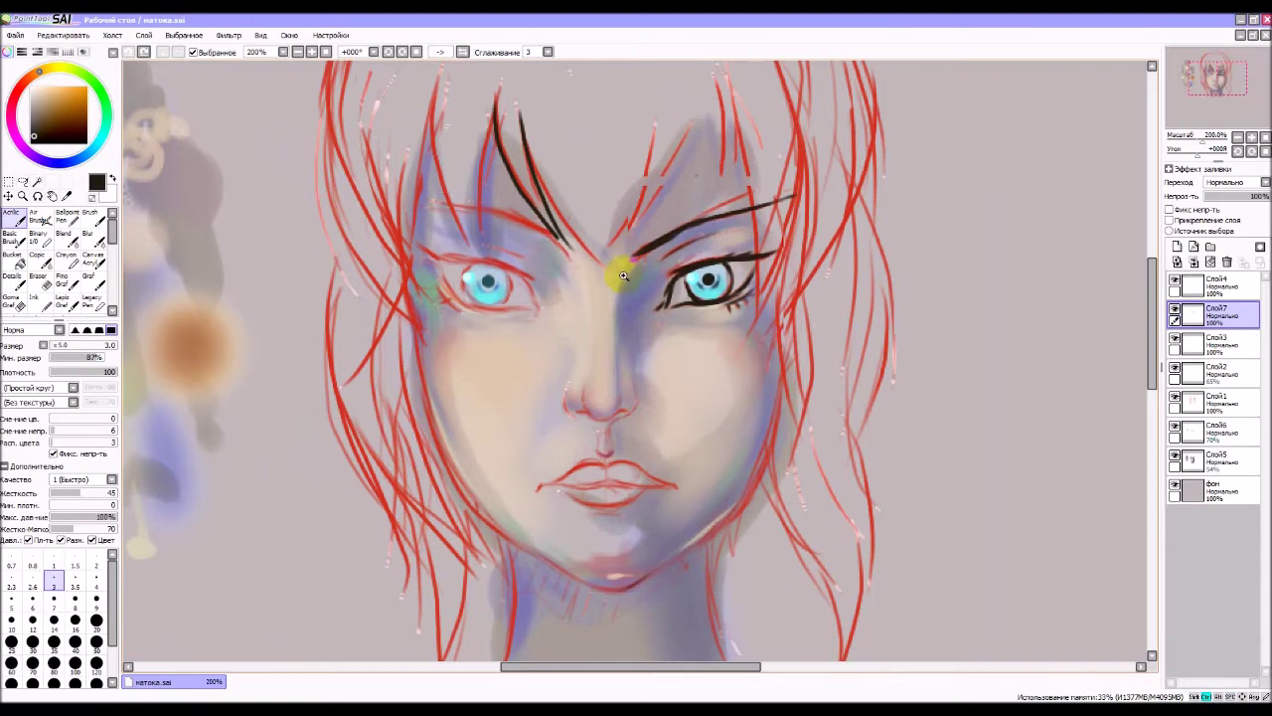
scroll(623, 276, "up", 1)
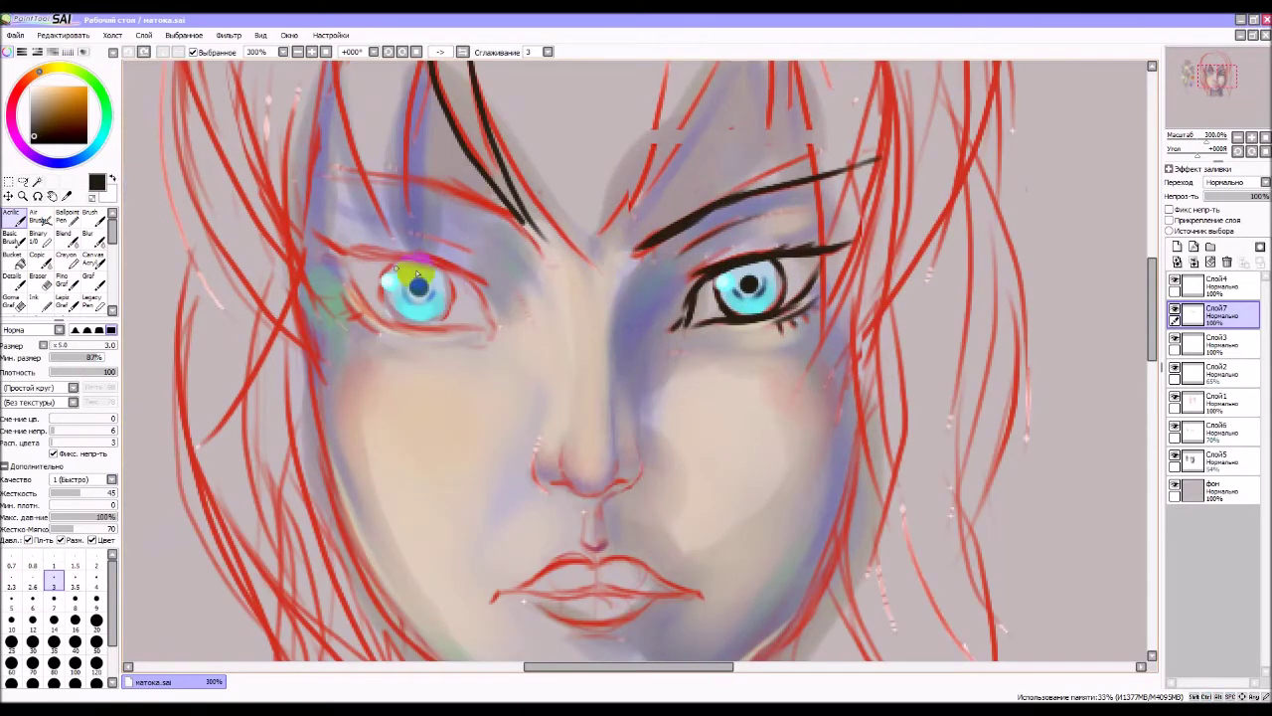
- Try lid strokes at the left eye's outer and inner corners, undoing each attempt
left_click_drag(457, 272, 473, 289)
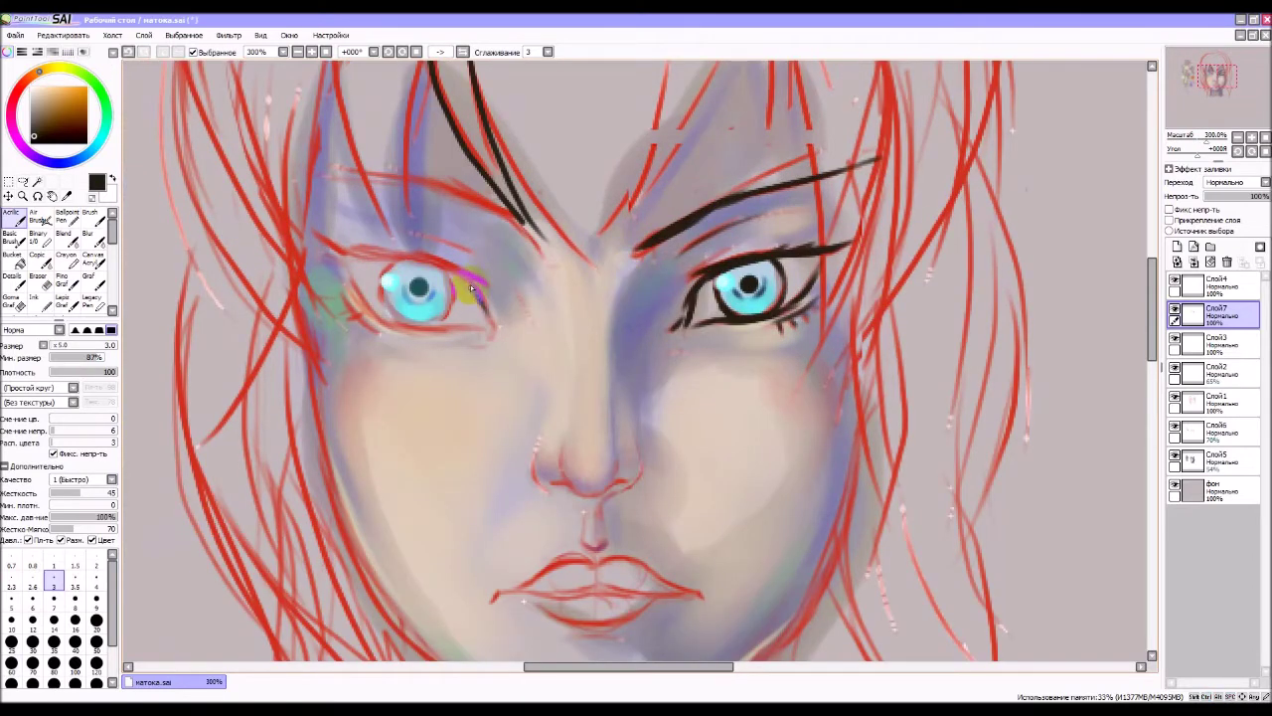
key("ctrl+z")
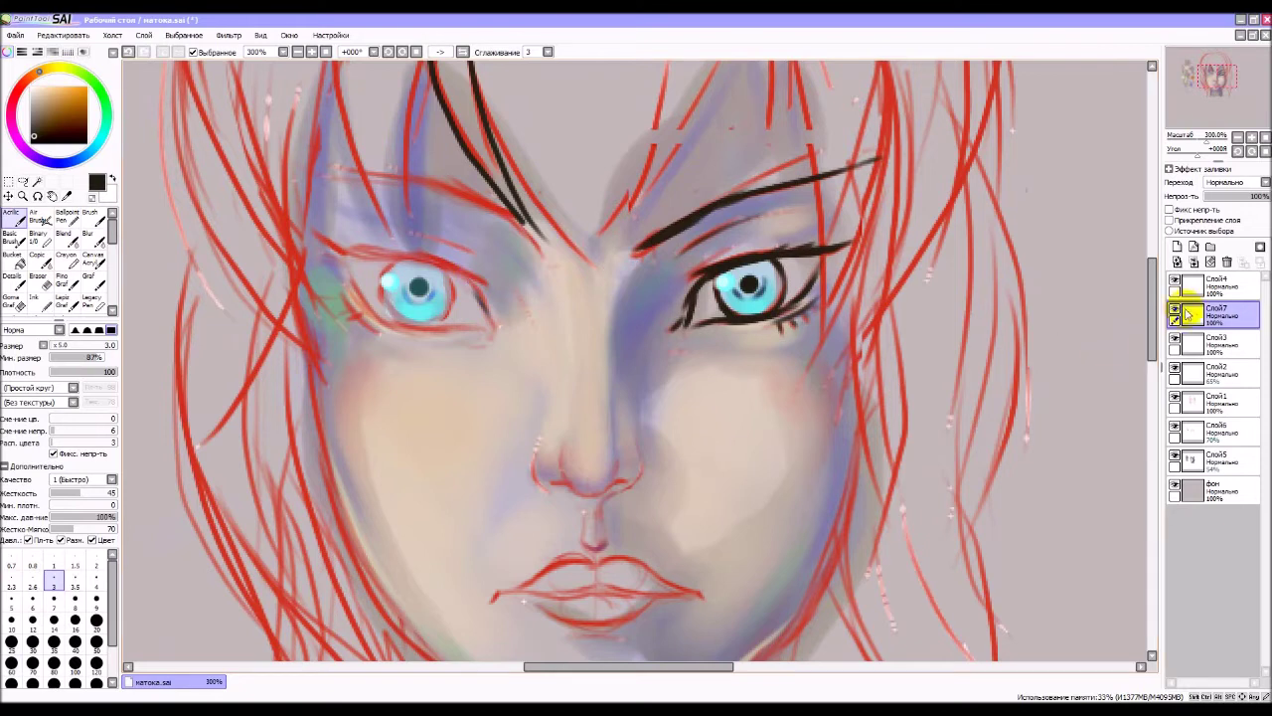
left_click(1176, 312)
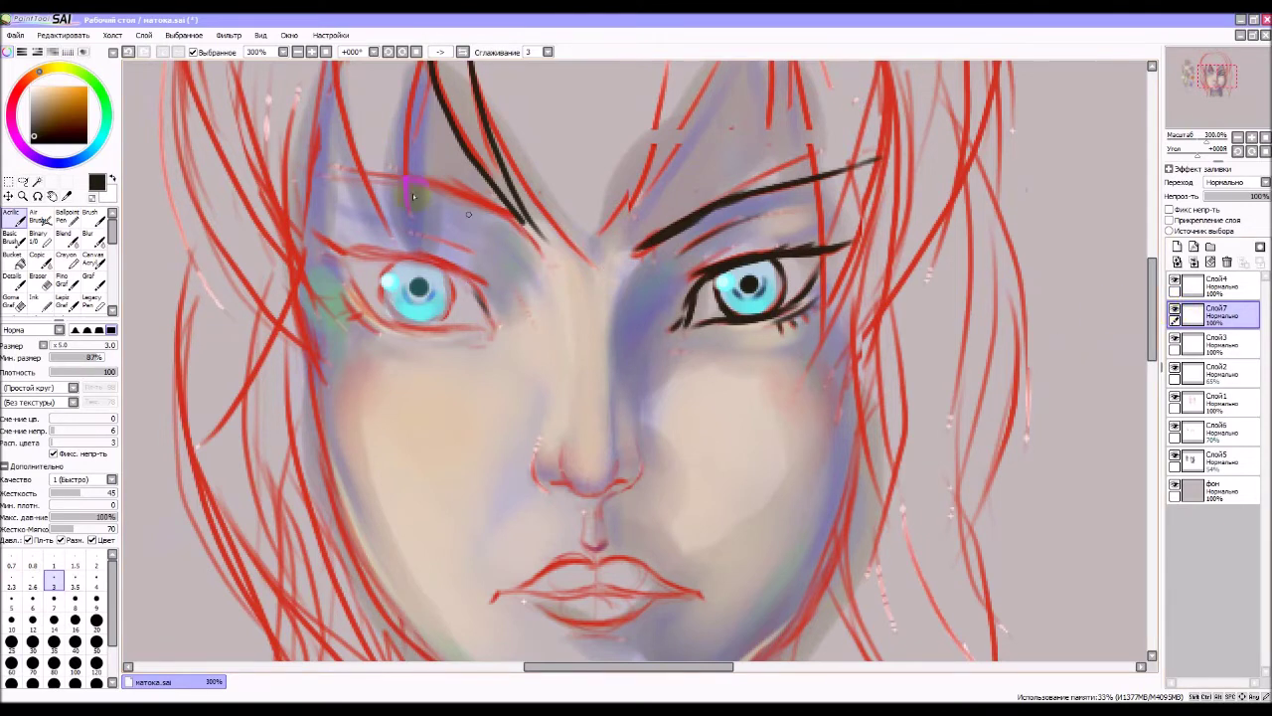
key("ctrl+z")
left_click_drag(474, 285, 492, 312)
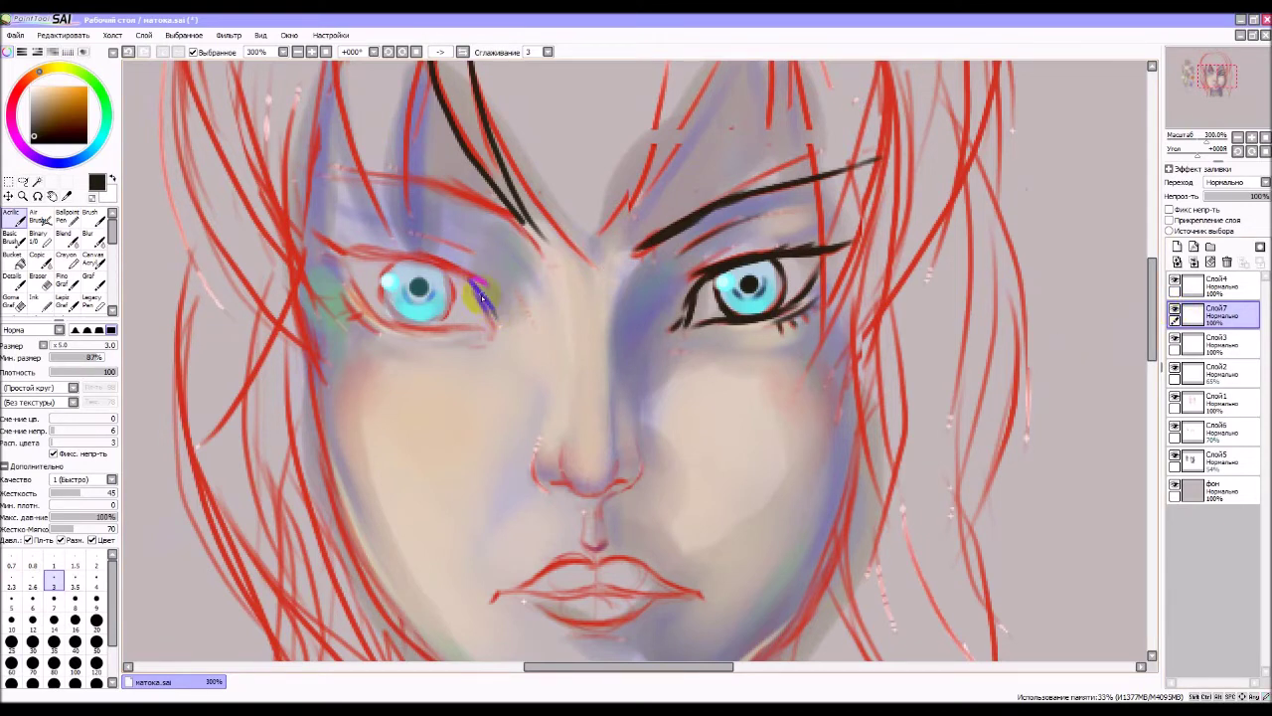
key("ctrl+z")
left_click_drag(320, 234, 423, 260)
key("ctrl+z")
key("ctrl+z")
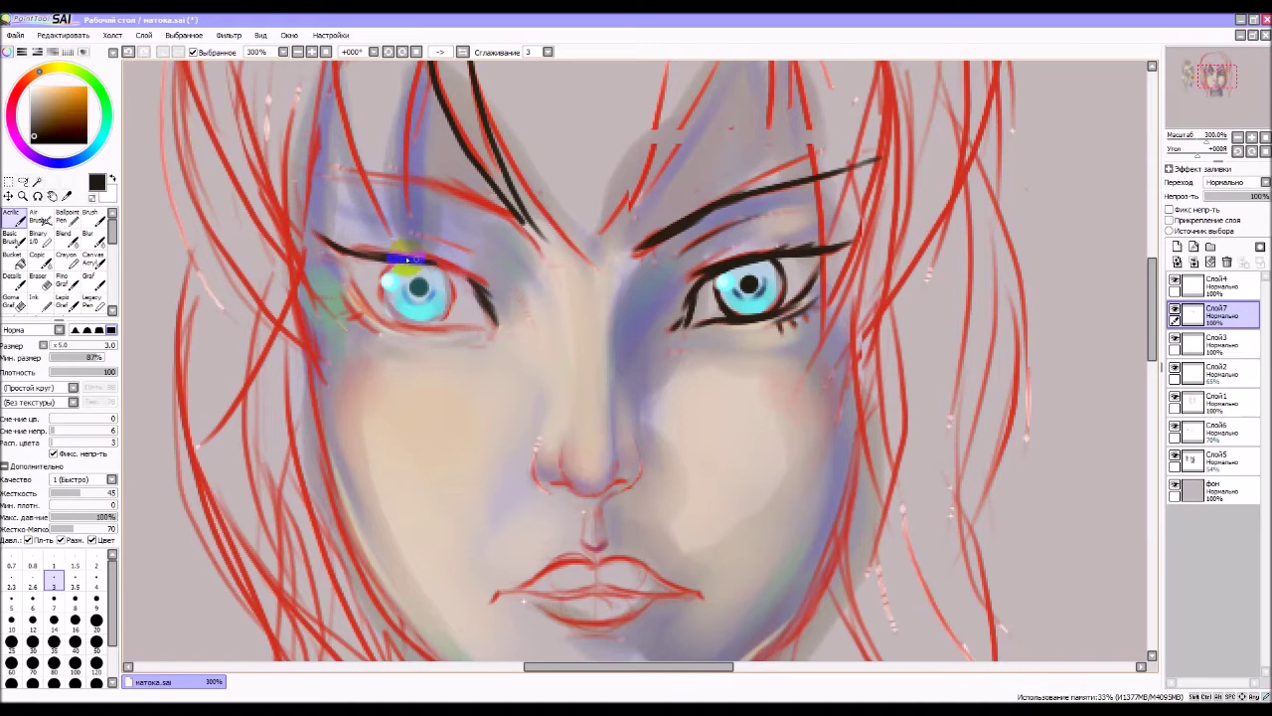
- Paint black upper and lower eyelid lines around the left eye
key("ctrl+z")
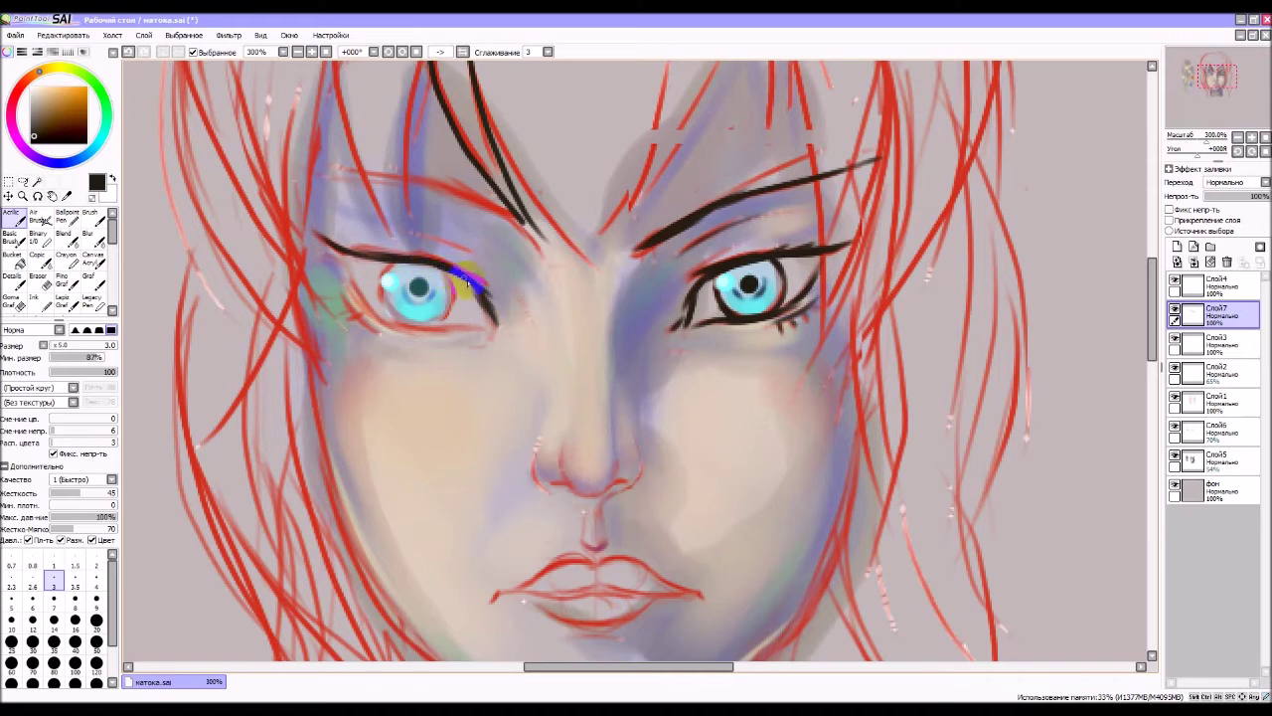
left_click_drag(440, 259, 479, 283)
key("ctrl+z")
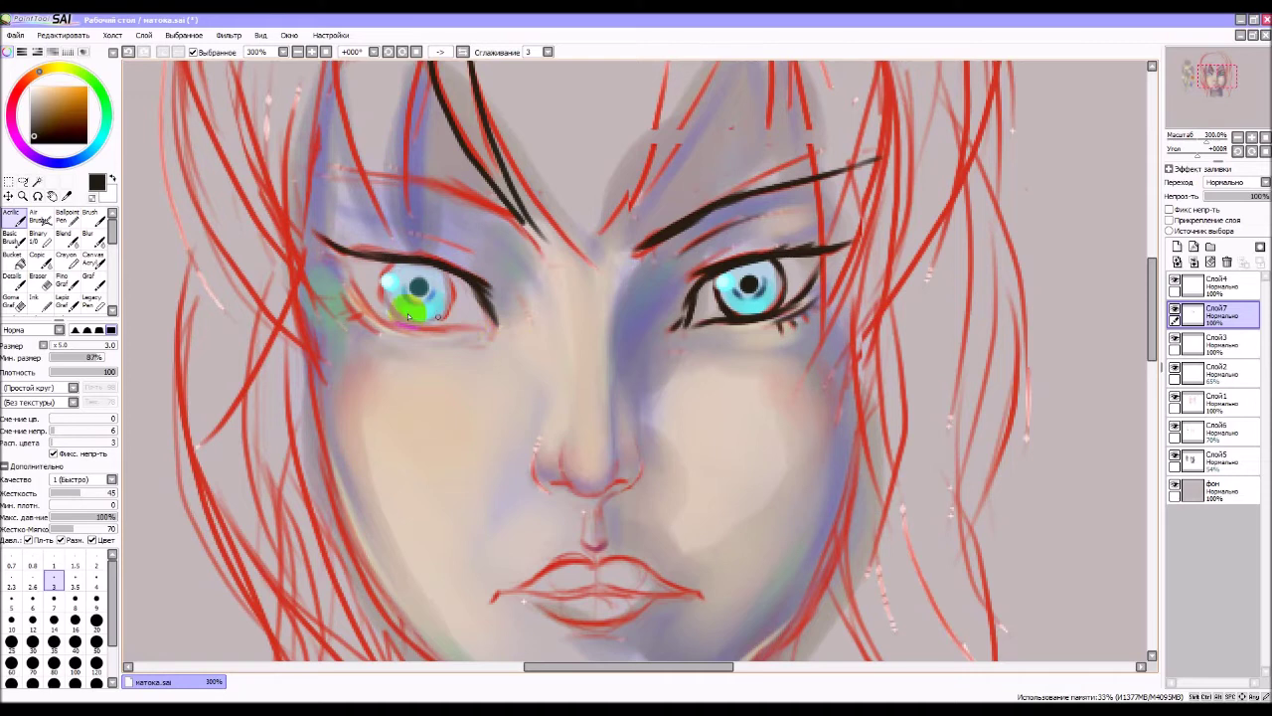
mouse_move(329, 288)
left_mouse_down()
mouse_move(343, 274)
mouse_move(389, 320)
mouse_move(376, 314)
mouse_move(485, 333)
left_mouse_up()
mouse_move(410, 313)
left_mouse_down()
mouse_move(520, 351)
mouse_move(507, 325)
left_mouse_up()
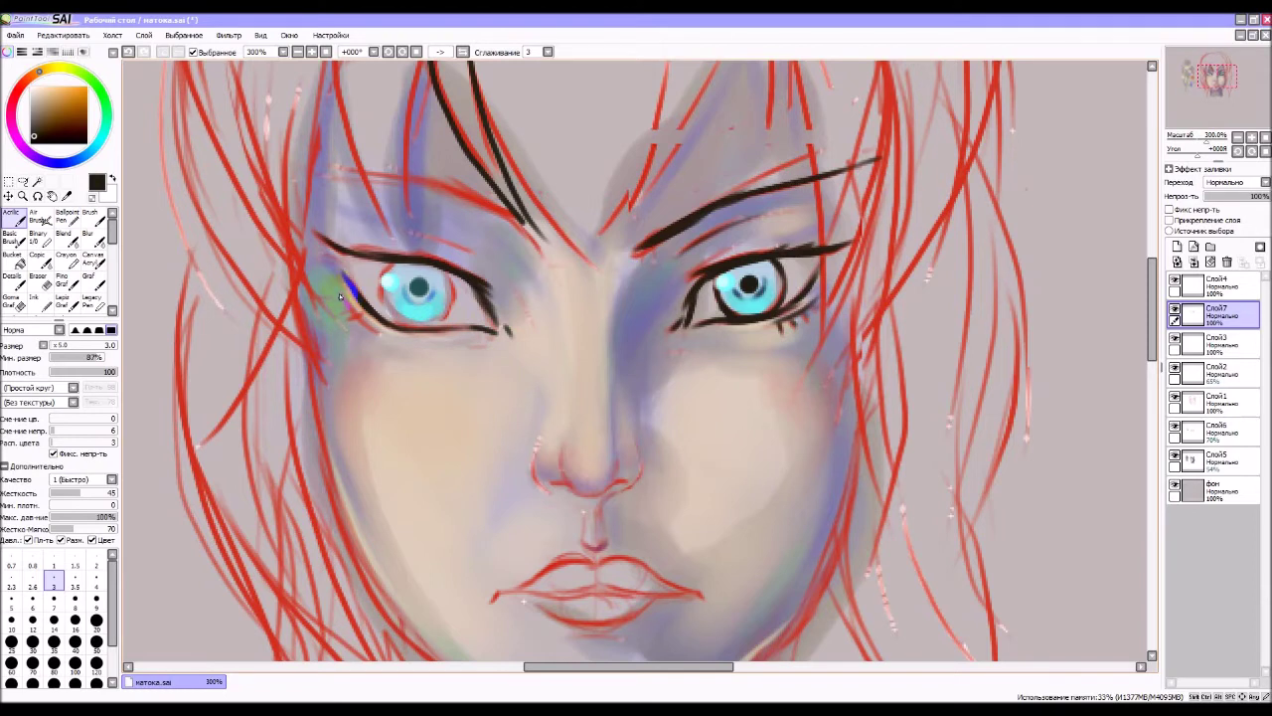
mouse_move(339, 286)
left_mouse_down()
mouse_move(363, 304)
mouse_move(349, 305)
left_mouse_up()
key("ctrl+z")
key("ctrl+z")
- Add a lash at the left eye's upper outer corner after several undone attempts
left_click(129, 55)
key("ctrl+z")
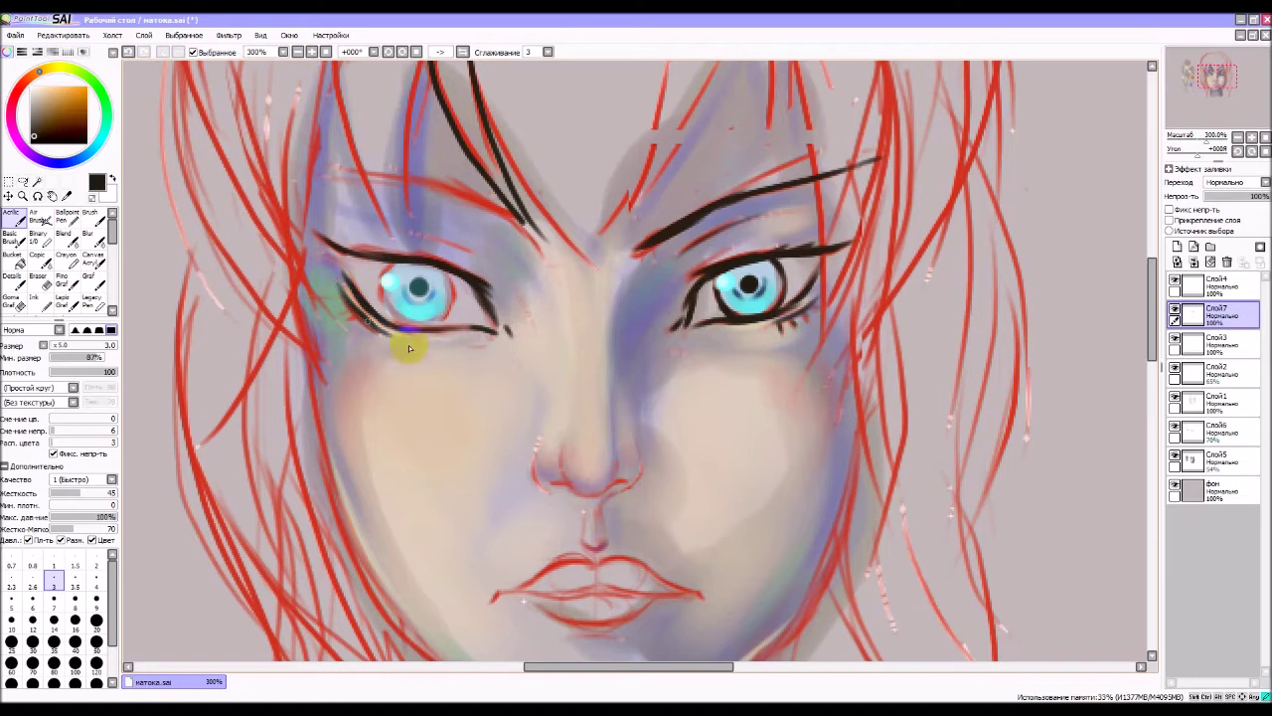
left_click_drag(364, 312, 344, 280)
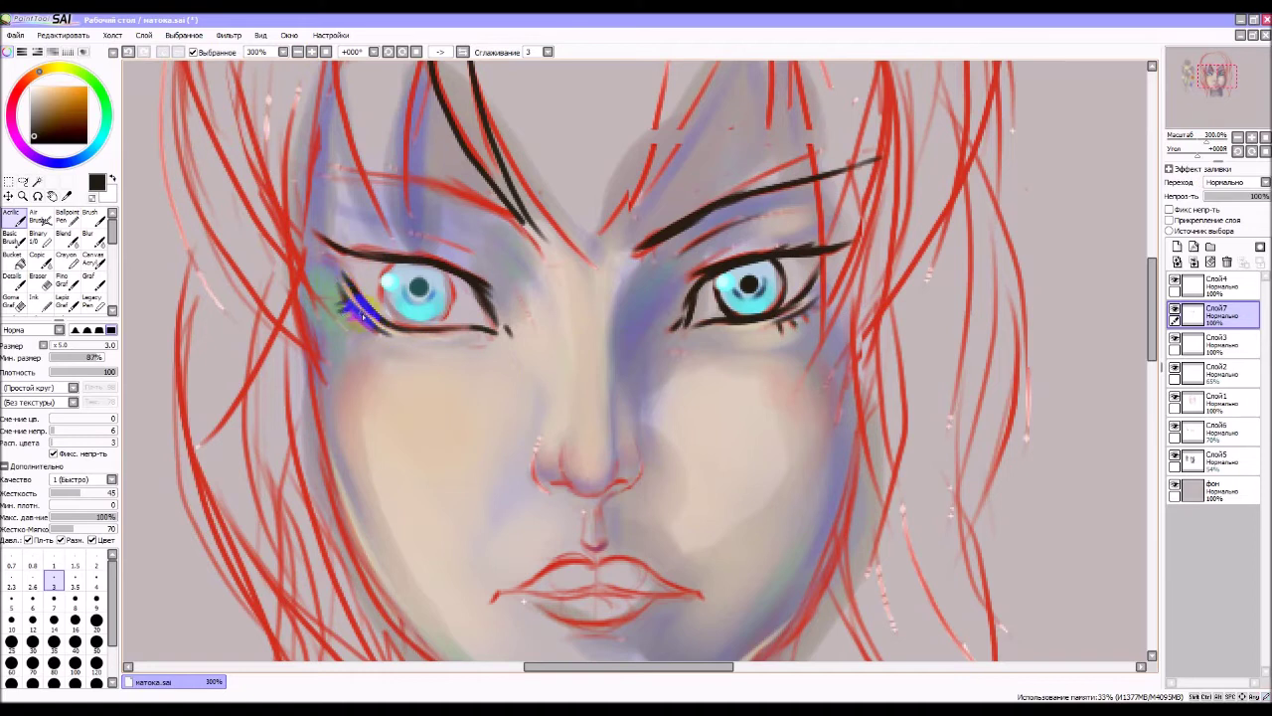
key("ctrl+z")
left_click_drag(344, 249, 324, 237)
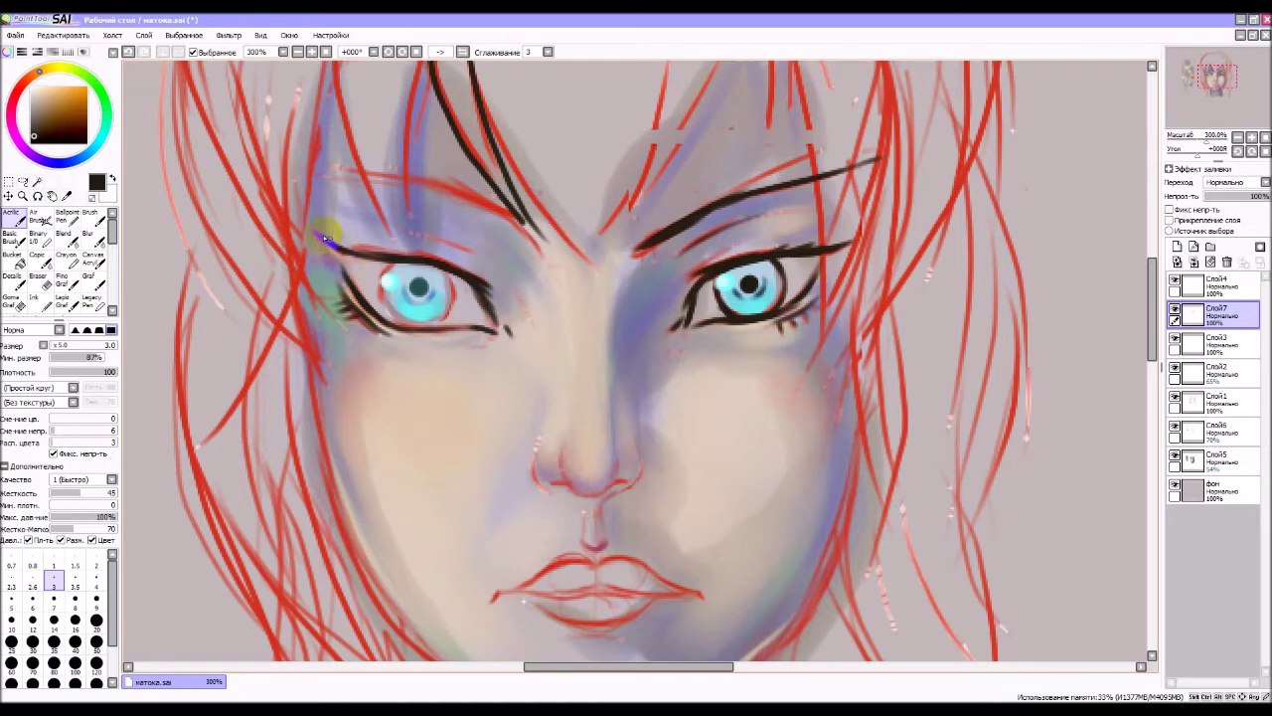
key("ctrl+z")
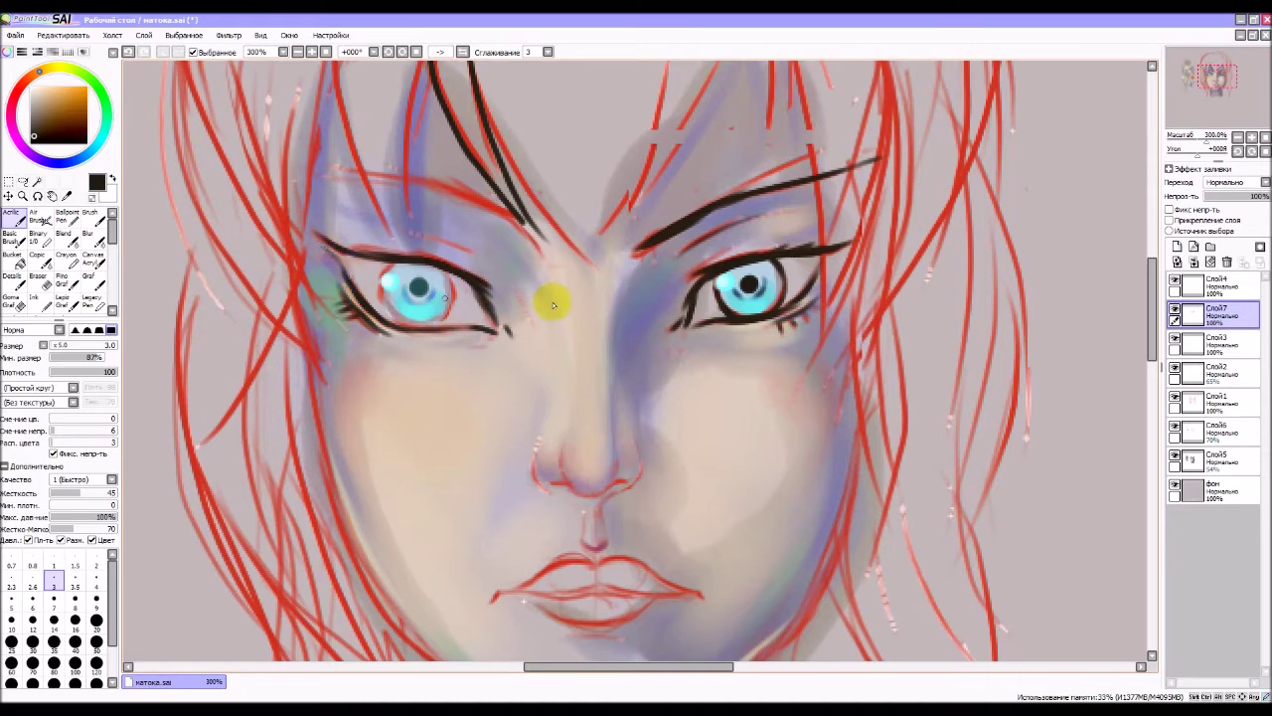
left_click_drag(320, 234, 421, 261)
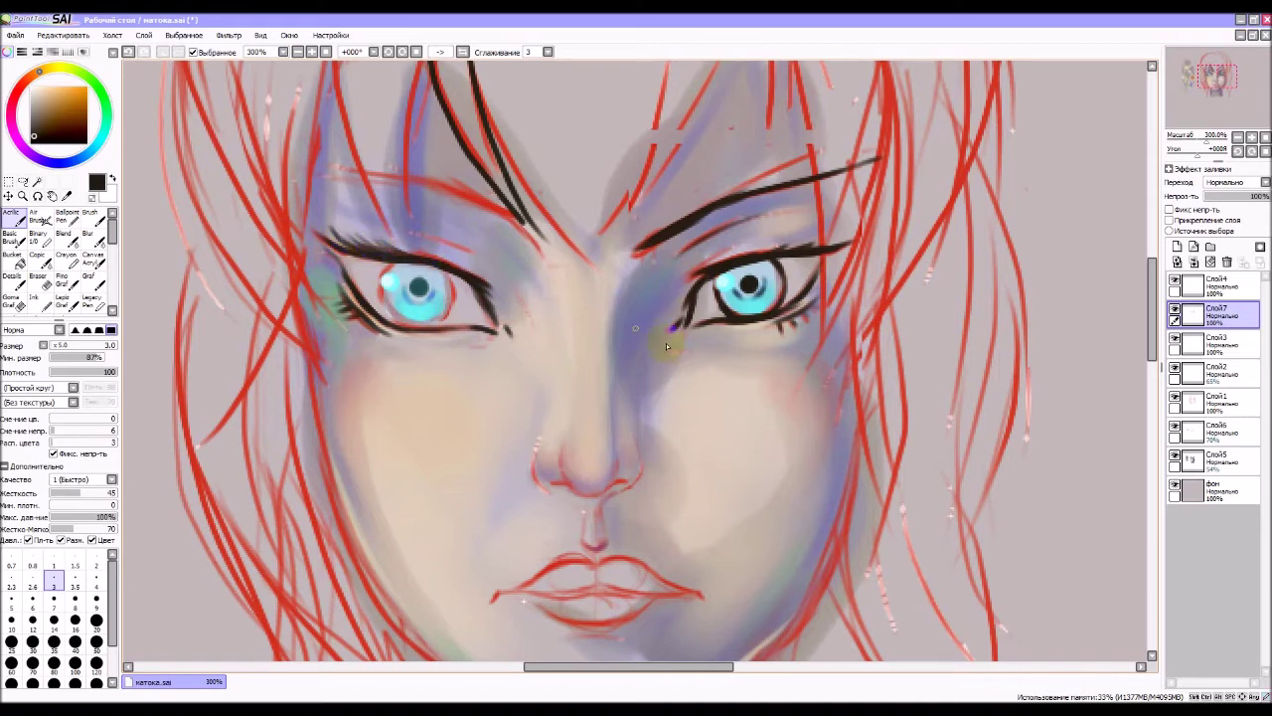
- Blend skin toward the inner eye corner and draw the crease line above the left eye
left_click(540, 260)
left_click_drag(540, 260, 496, 252)
mouse_move(526, 238)
left_mouse_down()
mouse_move(401, 187)
mouse_move(497, 205)
mouse_move(512, 224)
left_mouse_up()
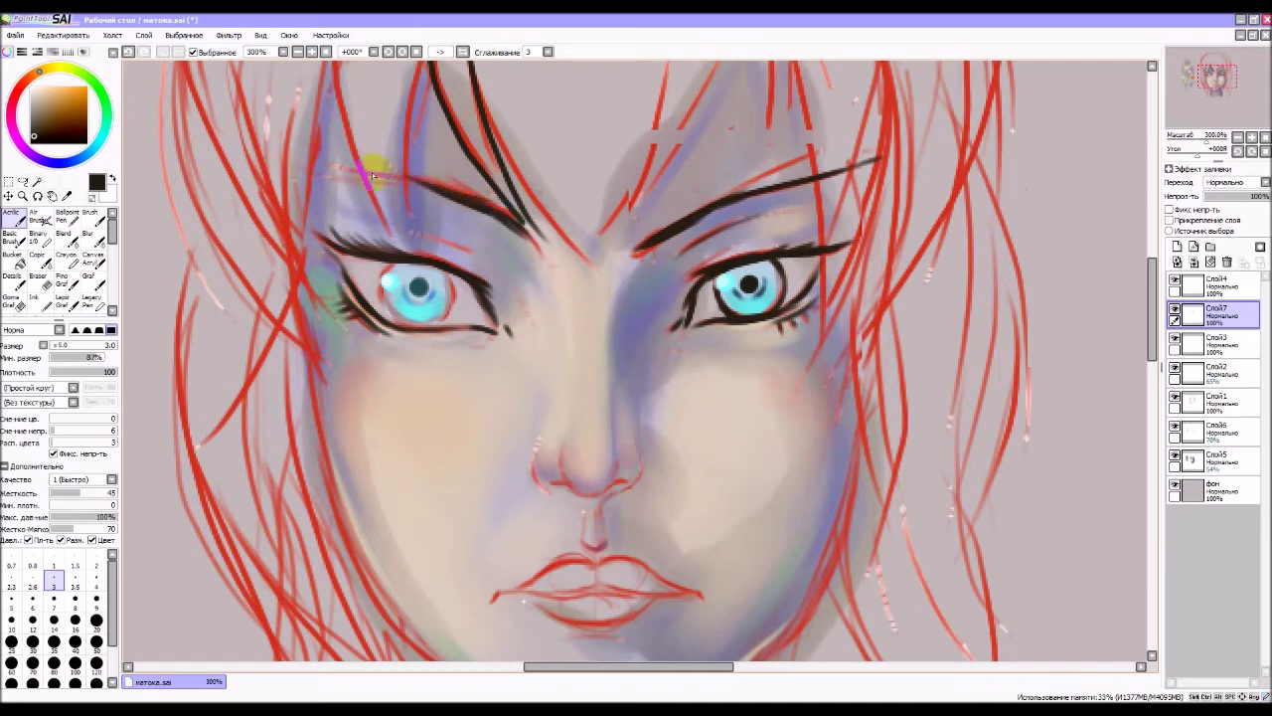
left_click_drag(326, 165, 430, 187)
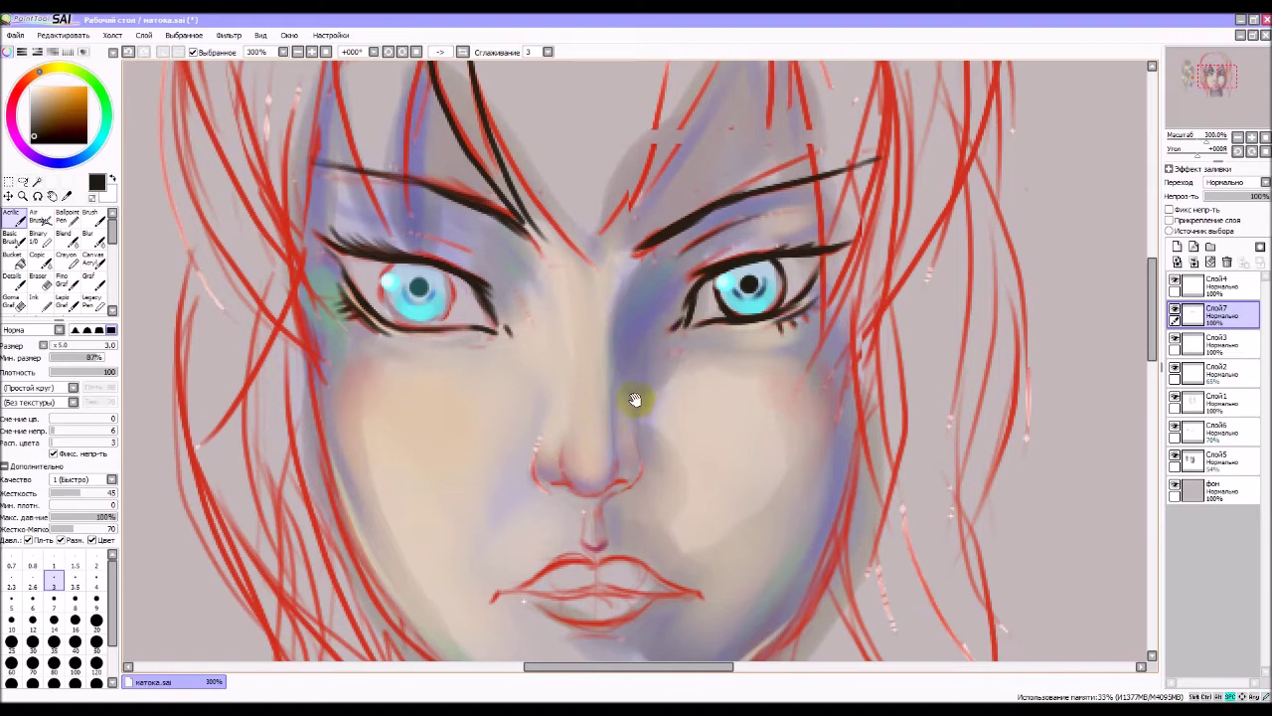
left_click_drag(634, 399, 621, 378)
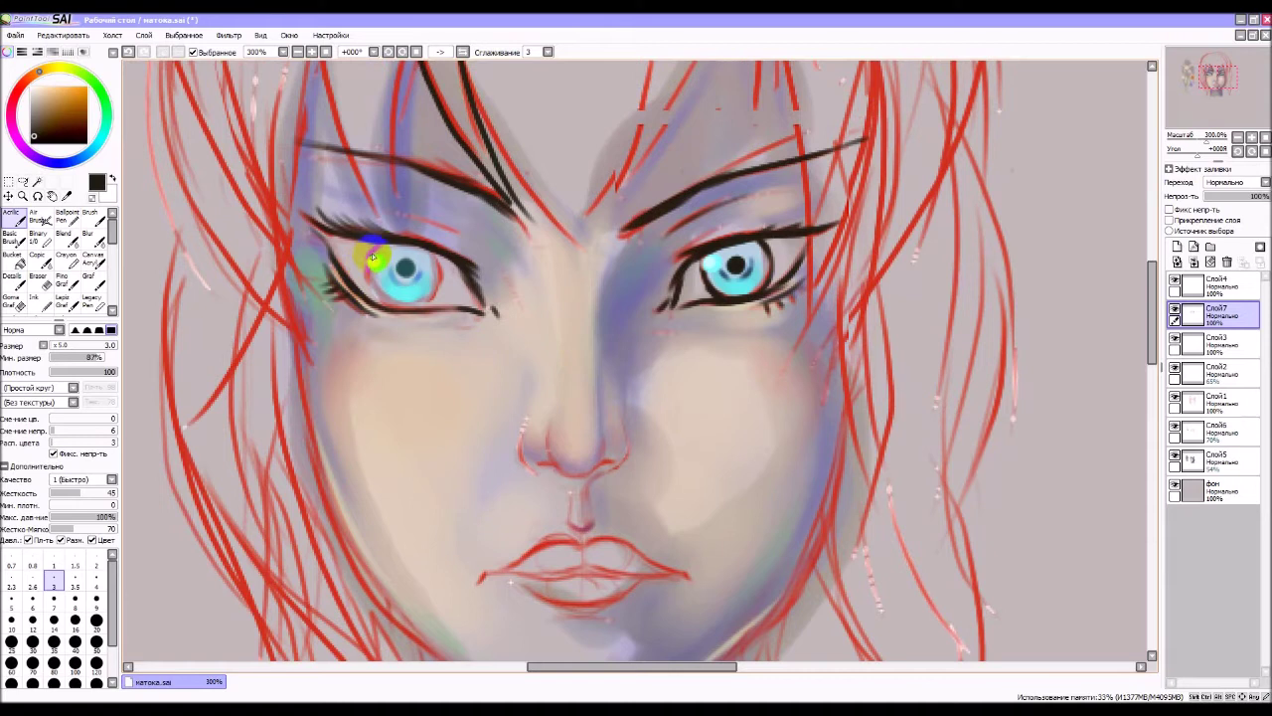
- Darken the edges of both irises in dark blue, around the left and right eyes
mouse_move(379, 247)
left_mouse_down()
mouse_move(367, 268)
mouse_move(378, 288)
mouse_move(397, 280)
mouse_move(374, 286)
mouse_move(409, 284)
mouse_move(429, 300)
mouse_move(403, 303)
mouse_move(438, 288)
mouse_move(394, 303)
mouse_move(447, 288)
mouse_move(393, 298)
mouse_move(443, 282)
mouse_move(431, 286)
mouse_move(426, 253)
mouse_move(425, 298)
mouse_move(431, 256)
mouse_move(399, 278)
mouse_move(418, 261)
mouse_move(416, 271)
mouse_move(746, 265)
mouse_move(733, 264)
mouse_move(741, 283)
mouse_move(743, 266)
mouse_move(772, 280)
mouse_move(767, 268)
left_mouse_up()
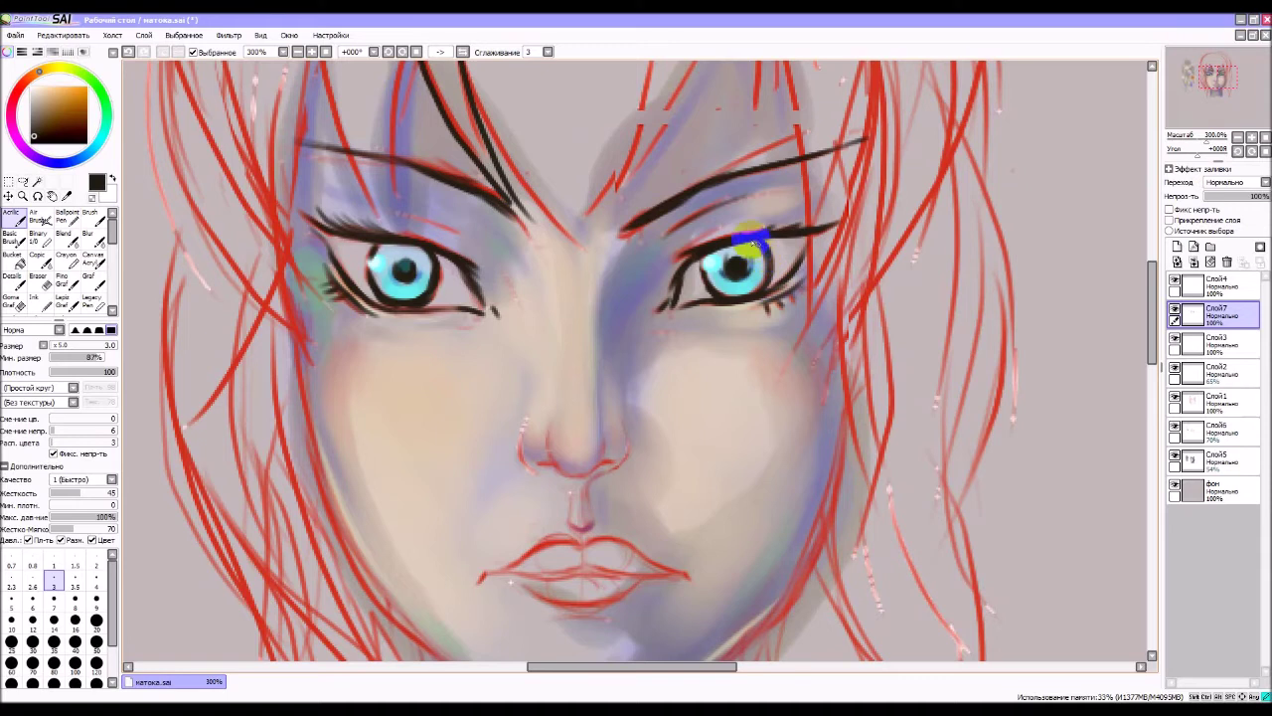
left_click_drag(698, 256, 711, 257)
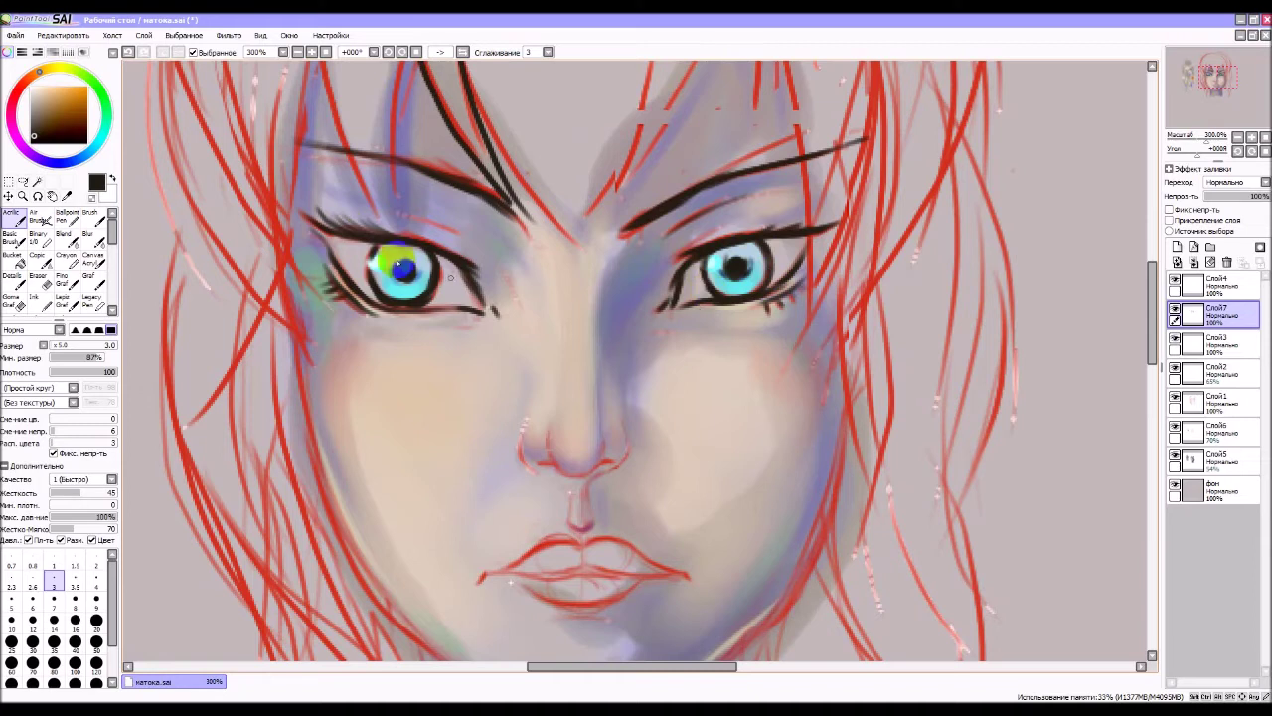
mouse_move(375, 266)
left_mouse_down()
mouse_move(361, 243)
mouse_move(370, 282)
mouse_move(390, 244)
left_mouse_up()
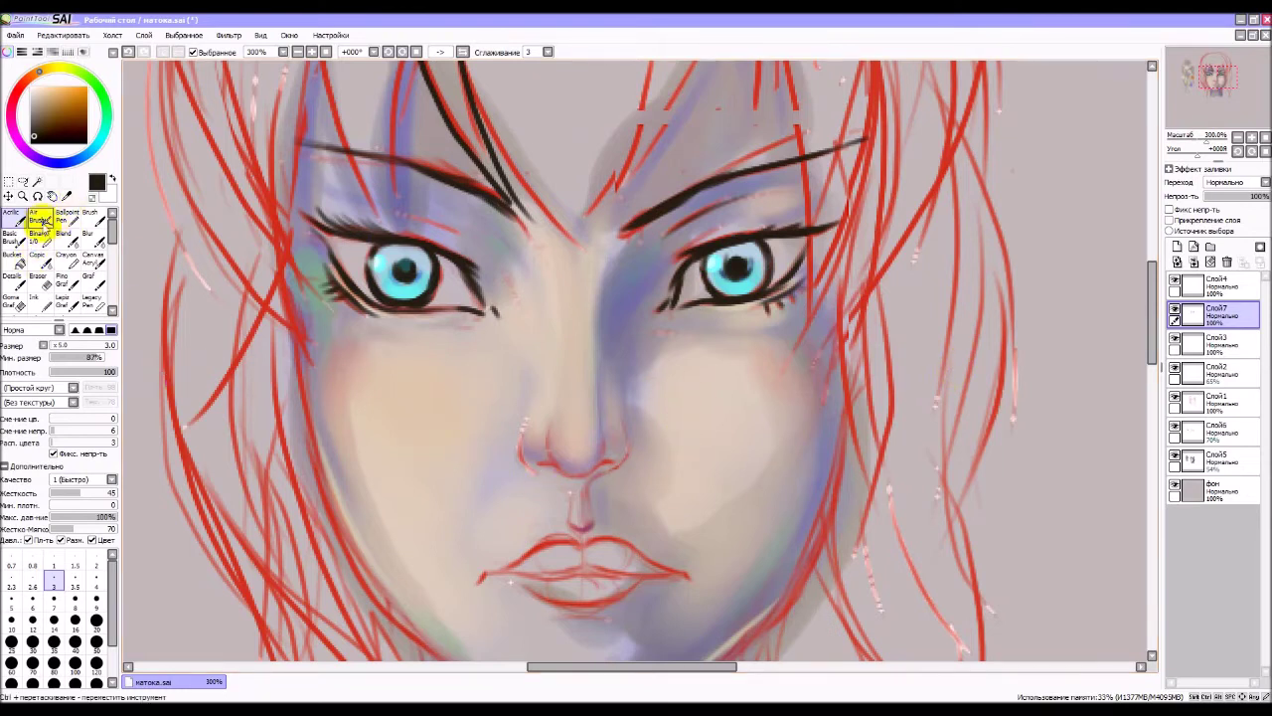
- At brush size 2, outline the nostril, shade warmly beneath it and touch the philtrum
left_click(96, 564)
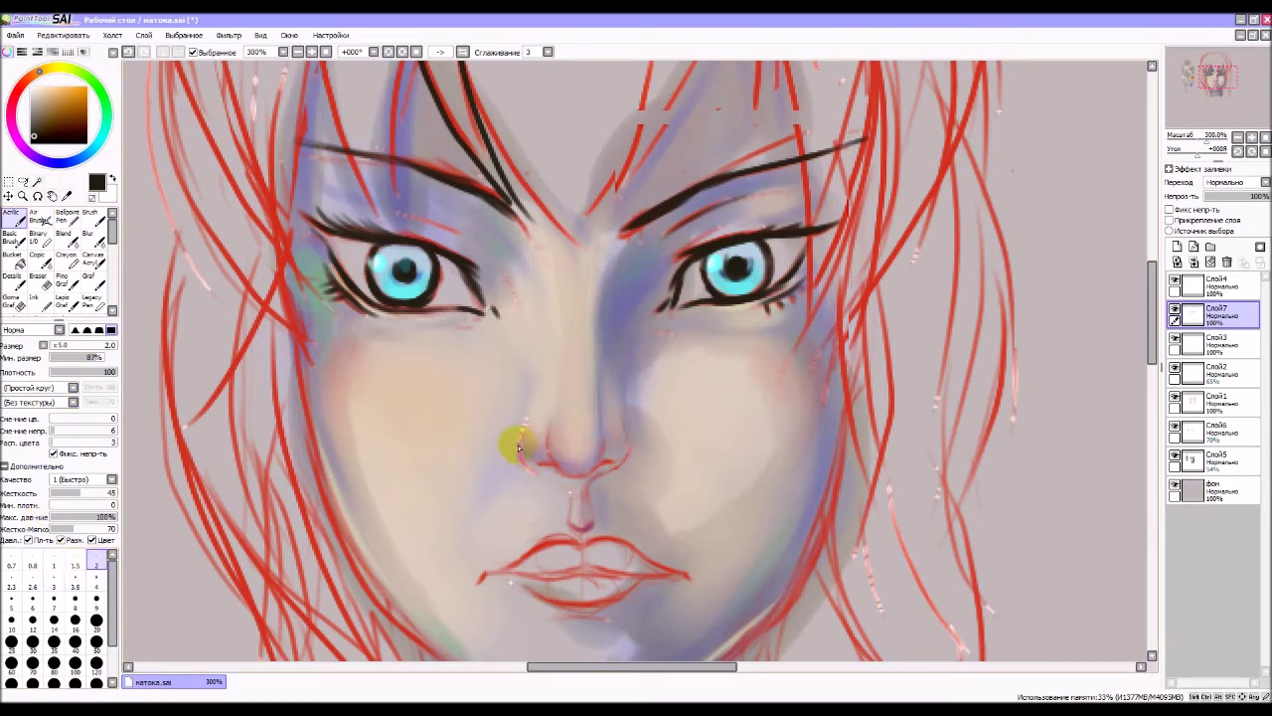
left_click_drag(518, 448, 538, 470)
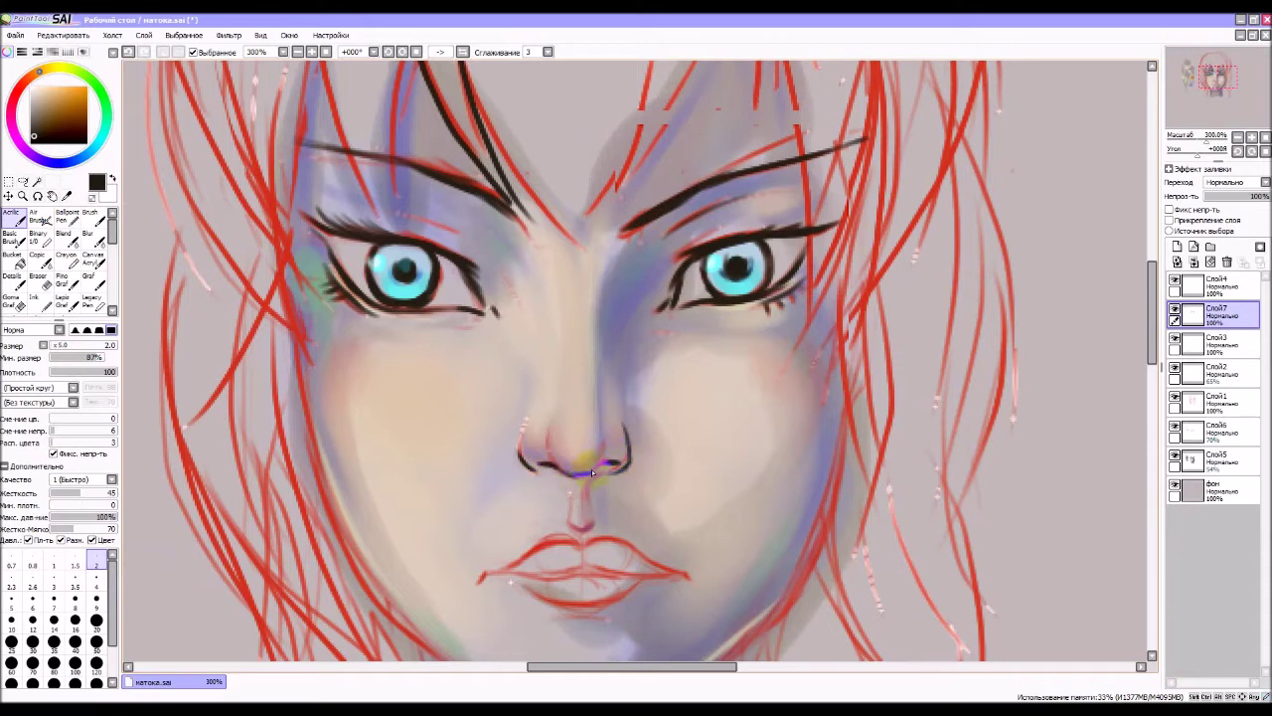
mouse_move(552, 468)
left_mouse_down()
mouse_move(575, 471)
mouse_move(552, 452)
mouse_move(559, 422)
left_mouse_up()
left_click_drag(573, 495, 584, 537)
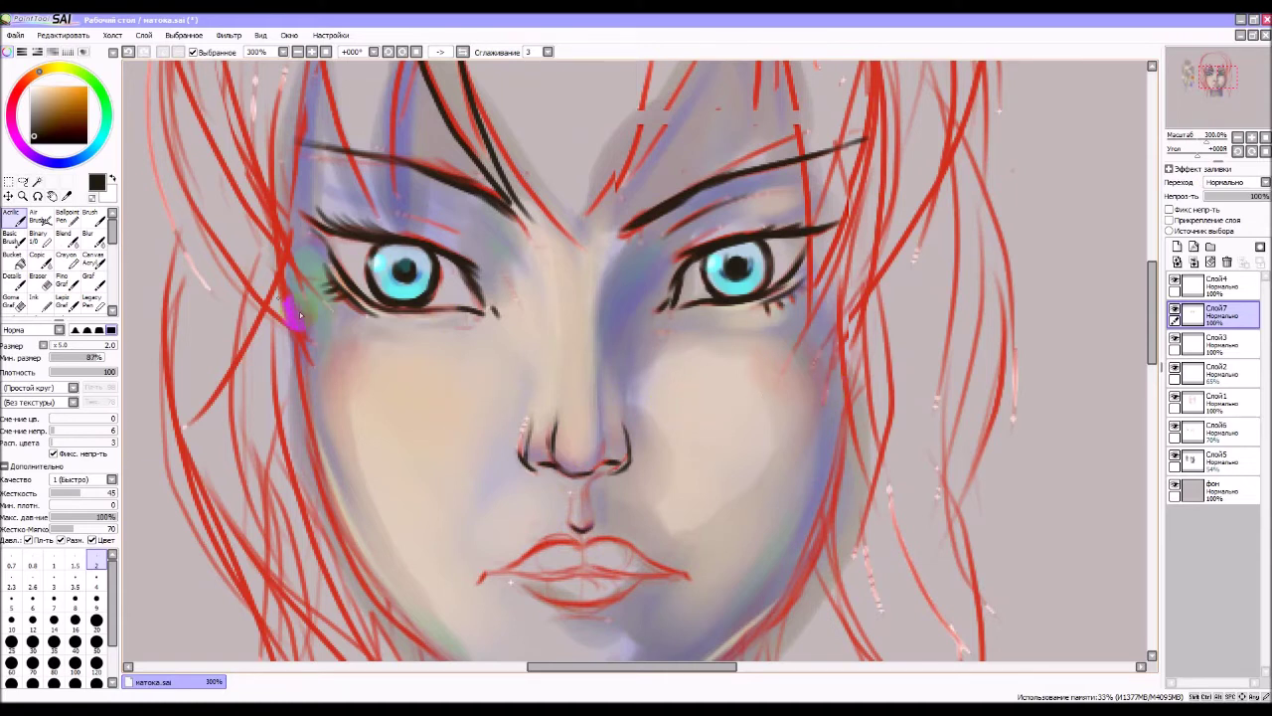
mouse_move(483, 361)
left_mouse_down()
mouse_move(488, 334)
mouse_move(546, 284)
mouse_move(539, 304)
mouse_move(550, 292)
mouse_move(368, 401)
left_mouse_up()
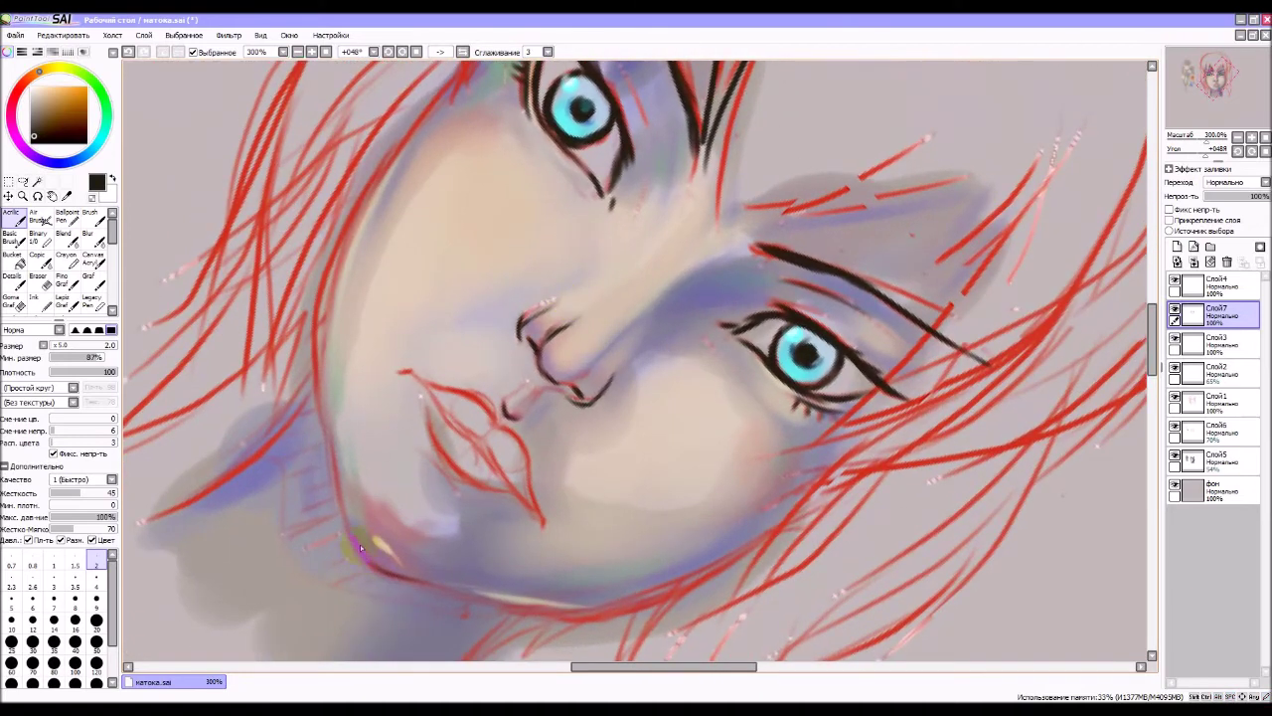
- Darken the jaw and left face edge, then rotate the canvas upside down for inking
left_click_drag(351, 525, 364, 553)
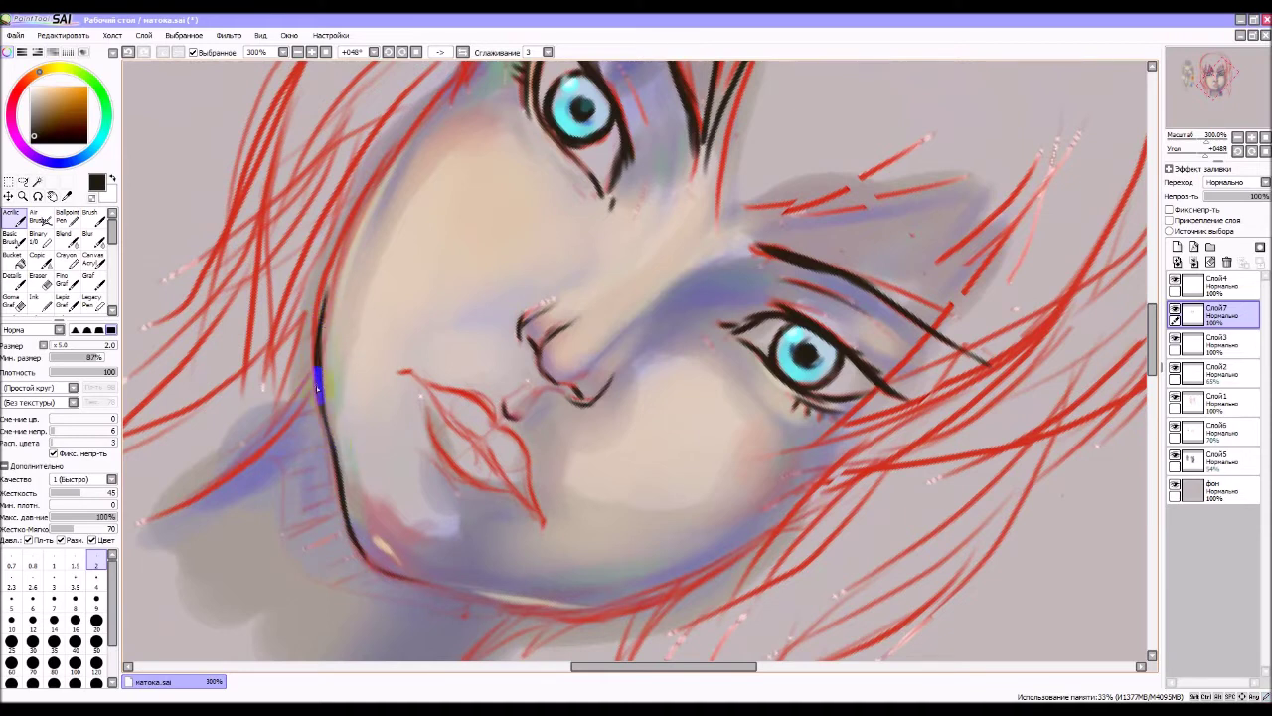
mouse_move(317, 352)
left_mouse_down()
mouse_move(346, 212)
mouse_move(455, 83)
left_mouse_up()
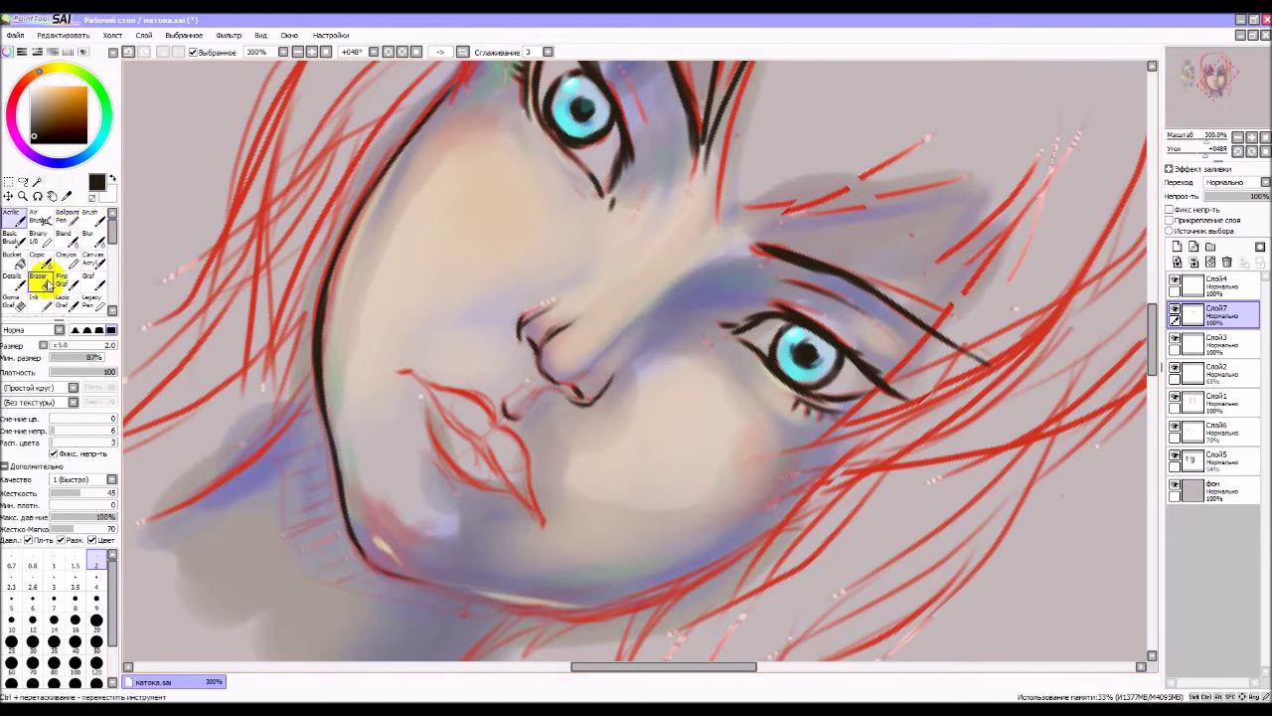
left_click(40, 278)
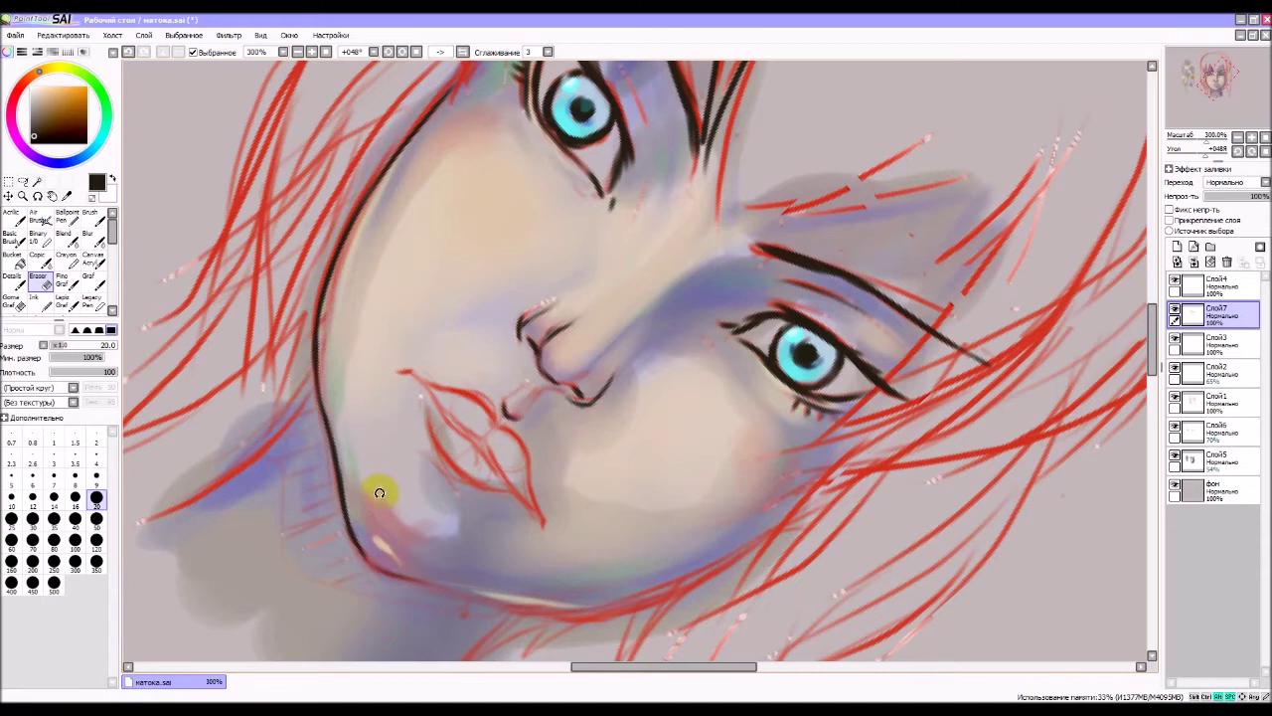
mouse_move(379, 493)
left_mouse_down()
mouse_move(689, 263)
mouse_move(696, 275)
left_mouse_up()
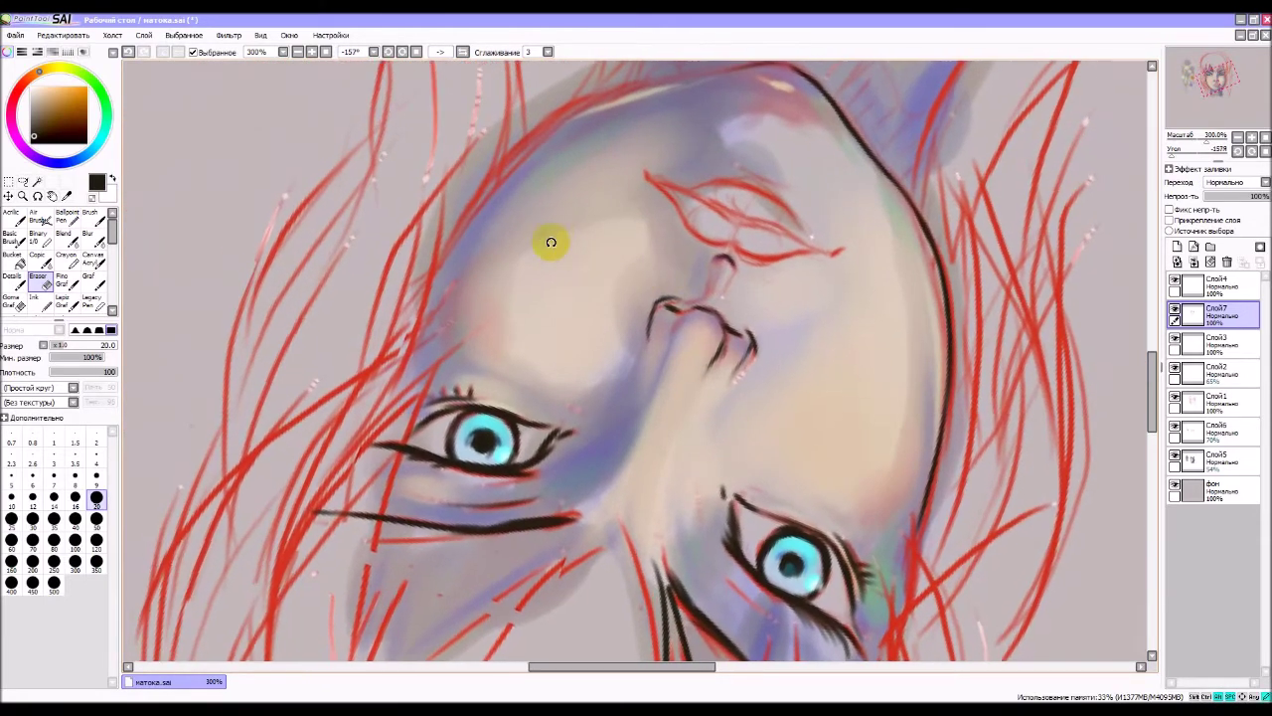
mouse_move(550, 241)
left_mouse_down()
mouse_move(576, 232)
mouse_move(525, 364)
mouse_move(599, 287)
mouse_move(587, 288)
left_mouse_up()
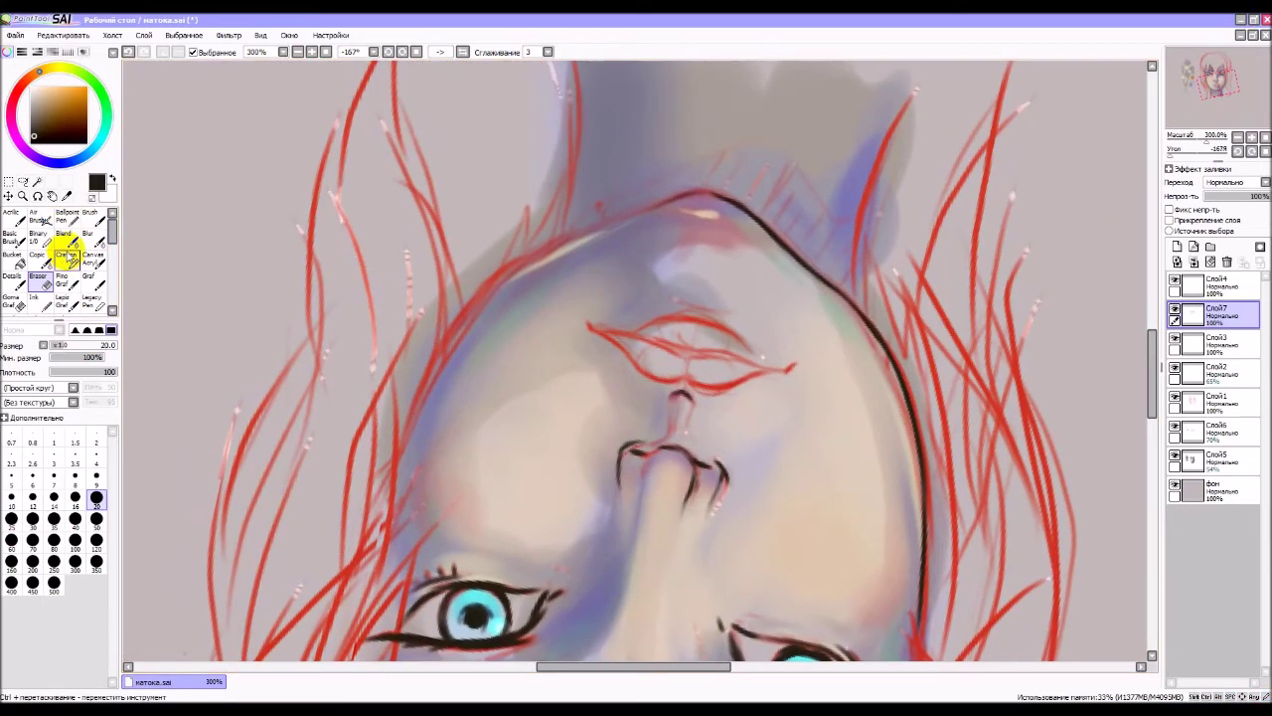
left_click(14, 214)
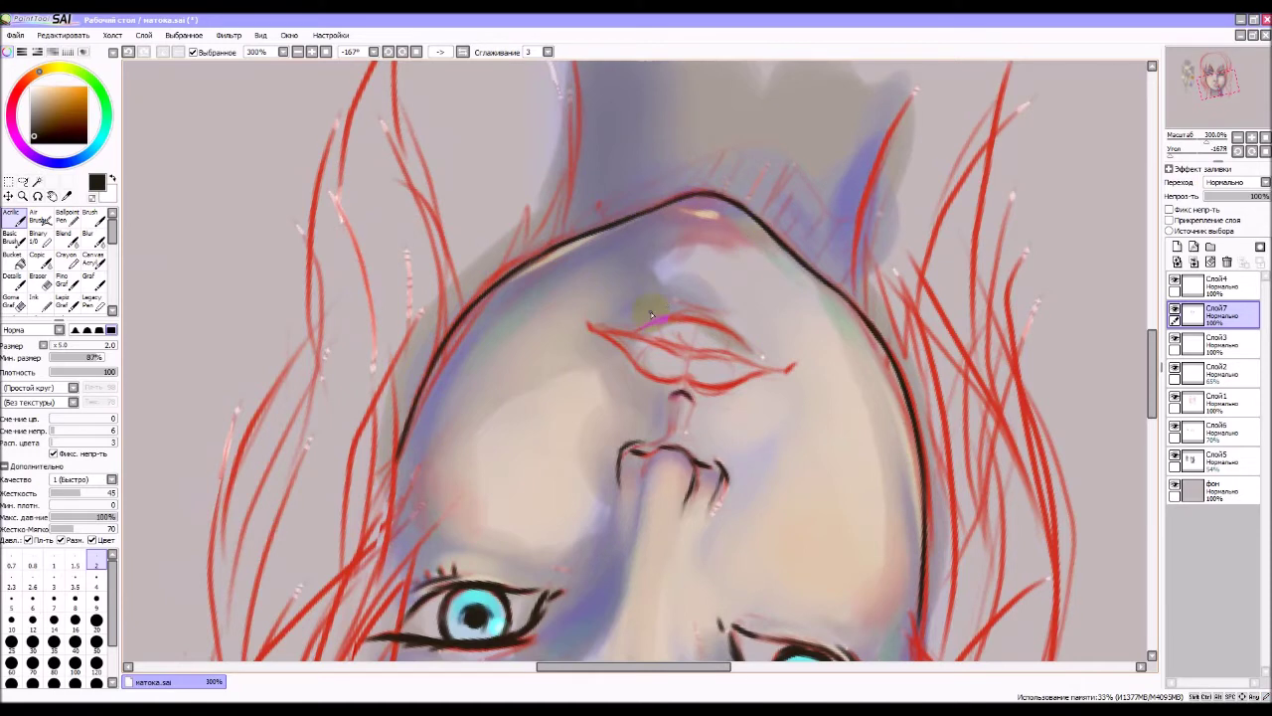
- Turn the canvas upright and zoom out to see the whole drawing
left_click(417, 51)
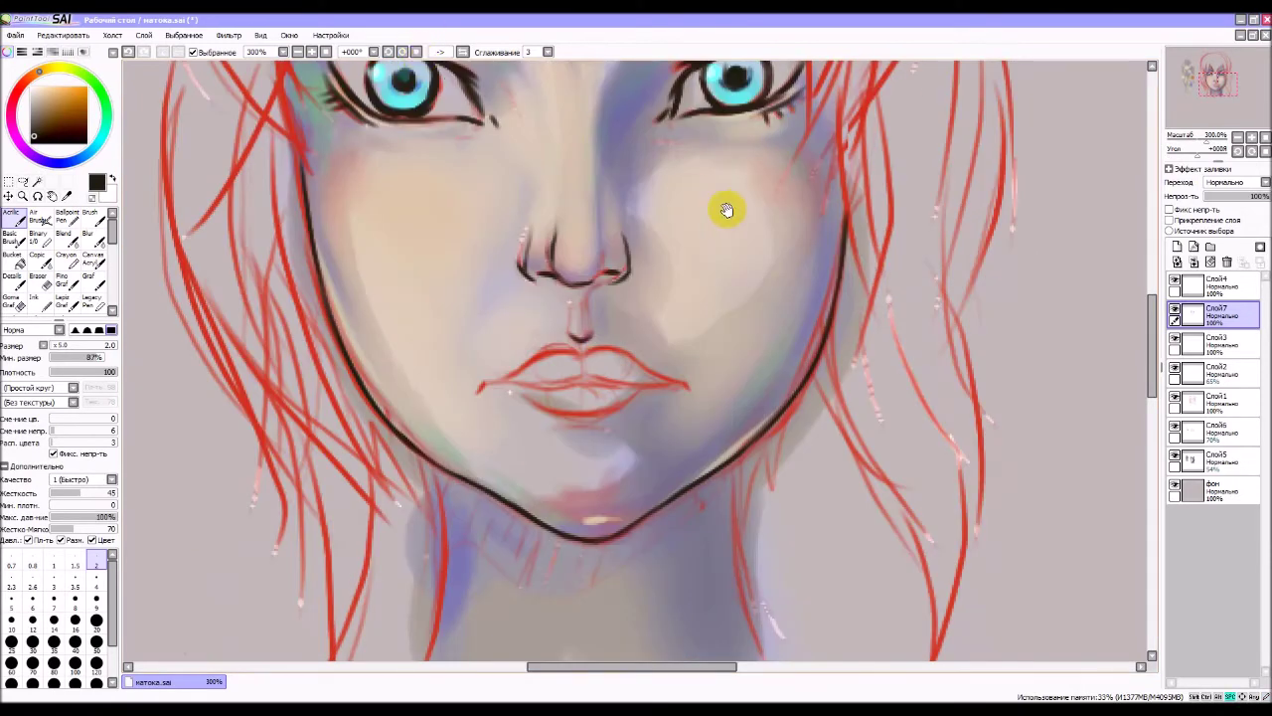
left_click_drag(727, 207, 742, 330)
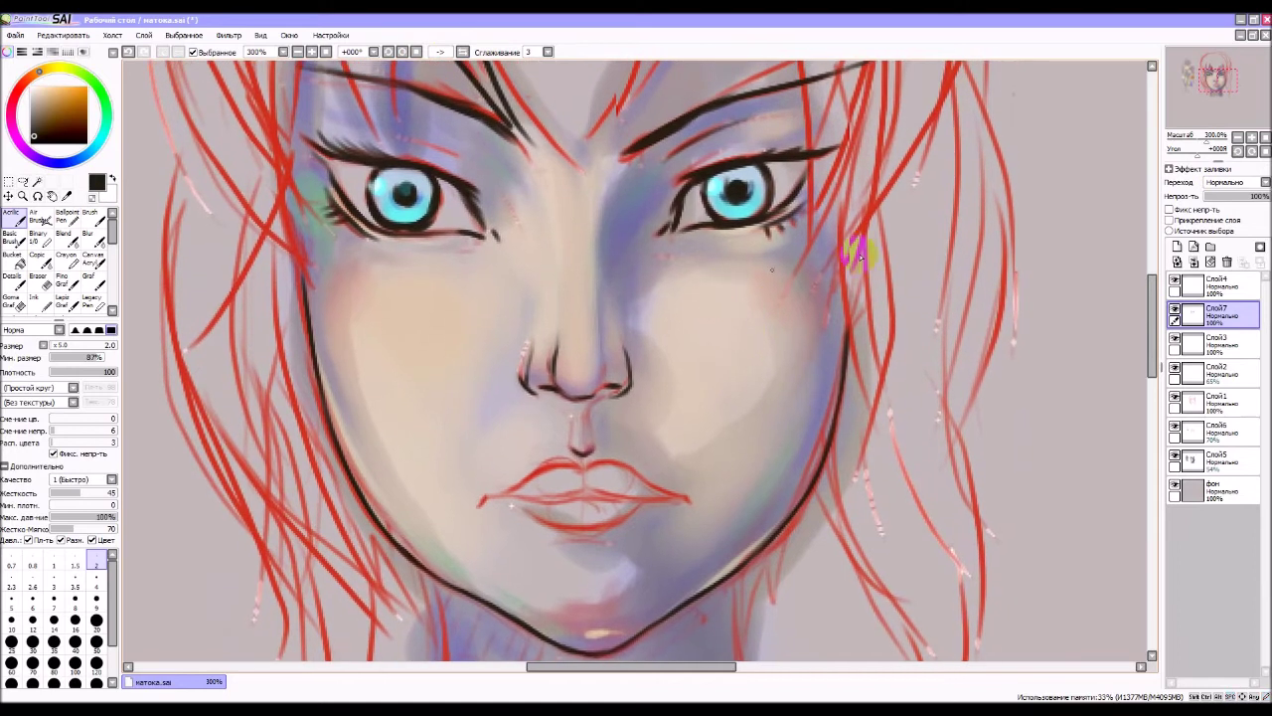
left_click(1237, 136)
left_click(1237, 136)
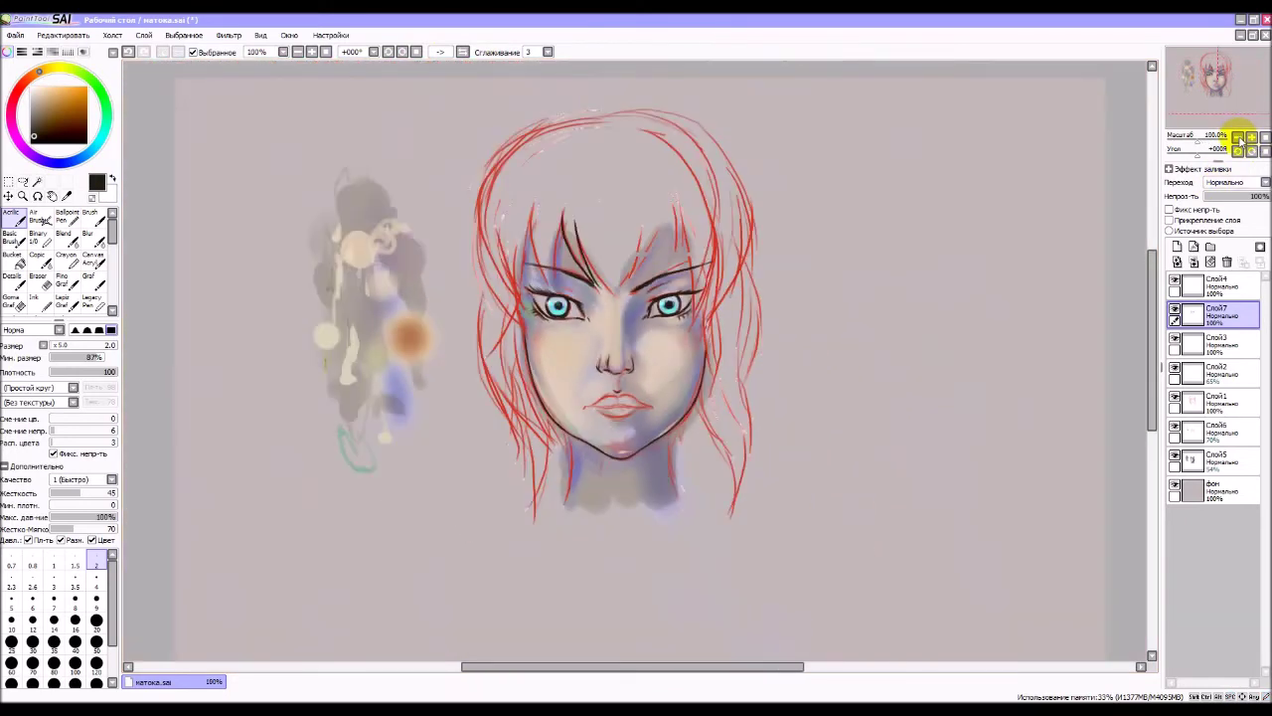
left_click(1237, 136)
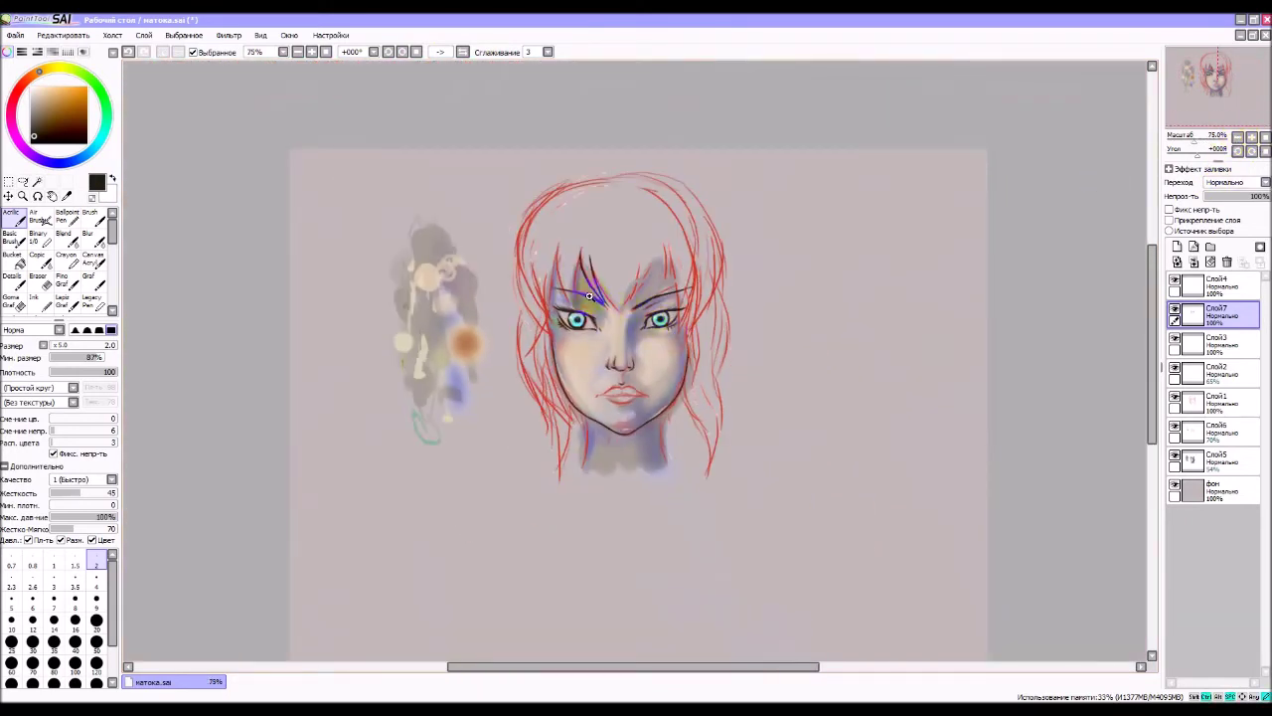
scroll(590, 296, "up", 4)
scroll(670, 253, "down", 1)
scroll(367, 211, "down", 1)
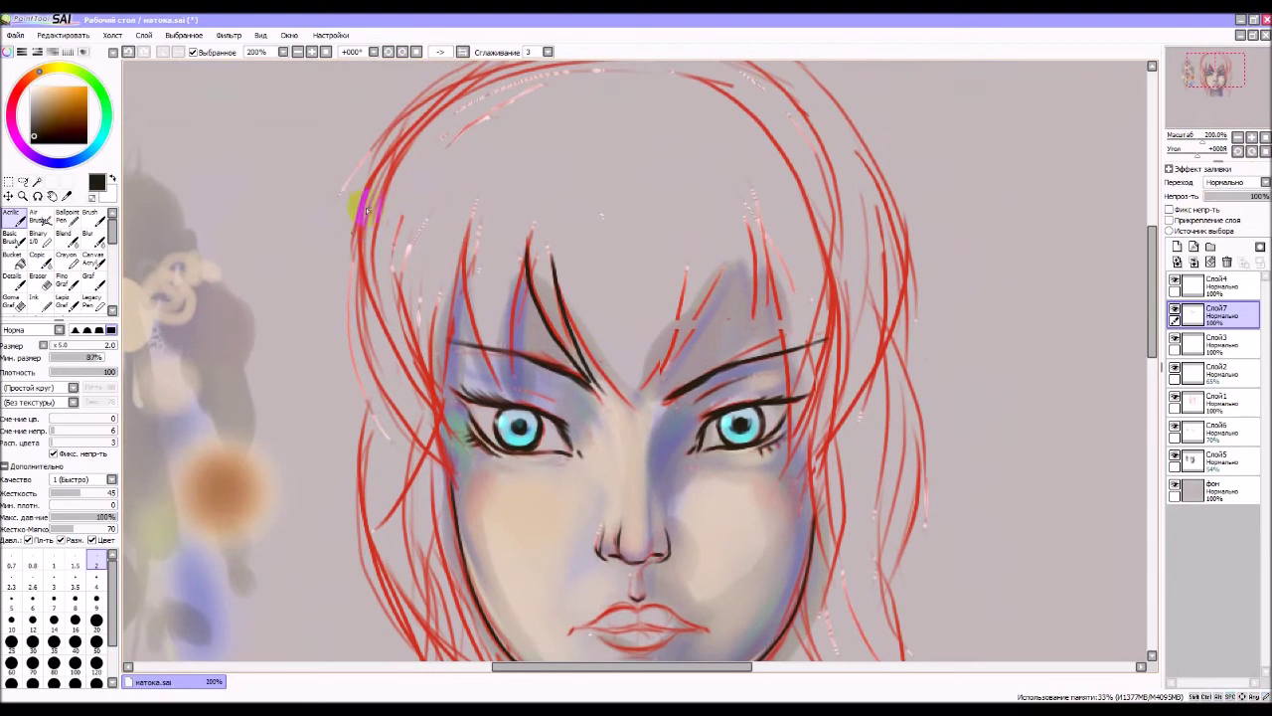
- Ink the left hair outline and short black strands across the bangs
left_click_drag(376, 174, 388, 343)
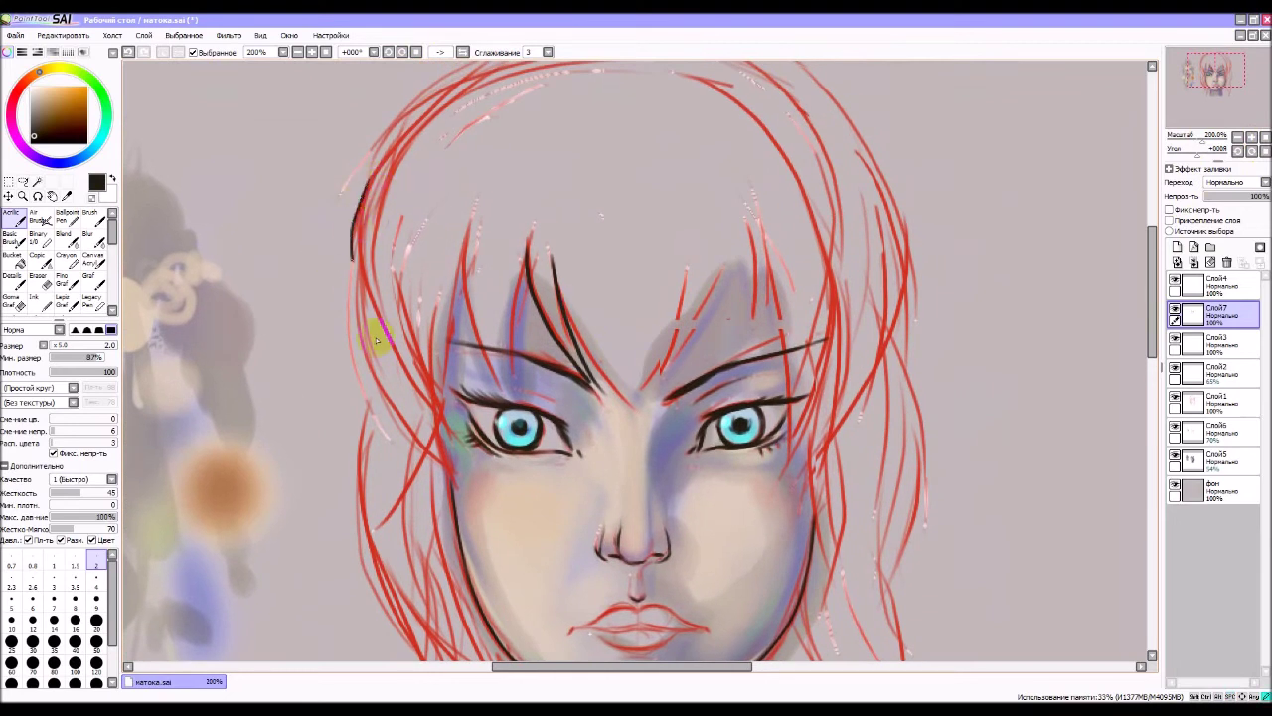
left_click_drag(353, 269, 442, 427)
left_click_drag(402, 285, 450, 425)
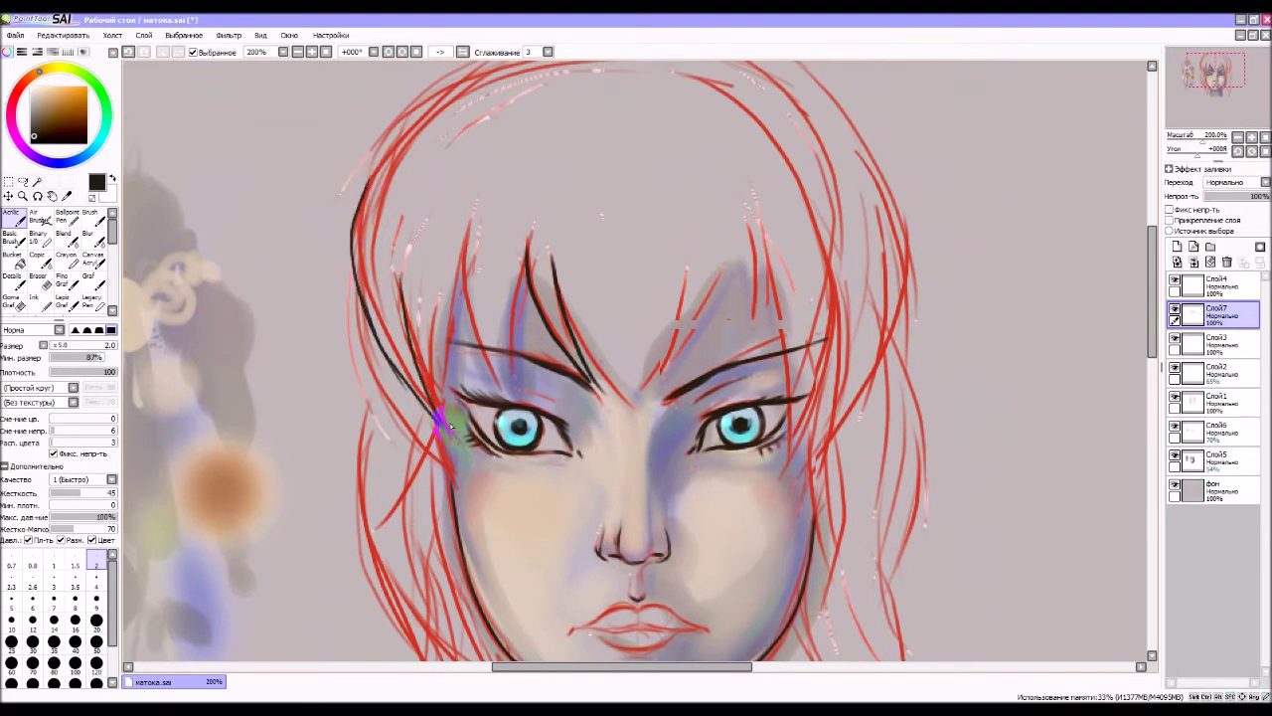
left_click_drag(360, 274, 445, 467)
left_click_drag(426, 398, 456, 526)
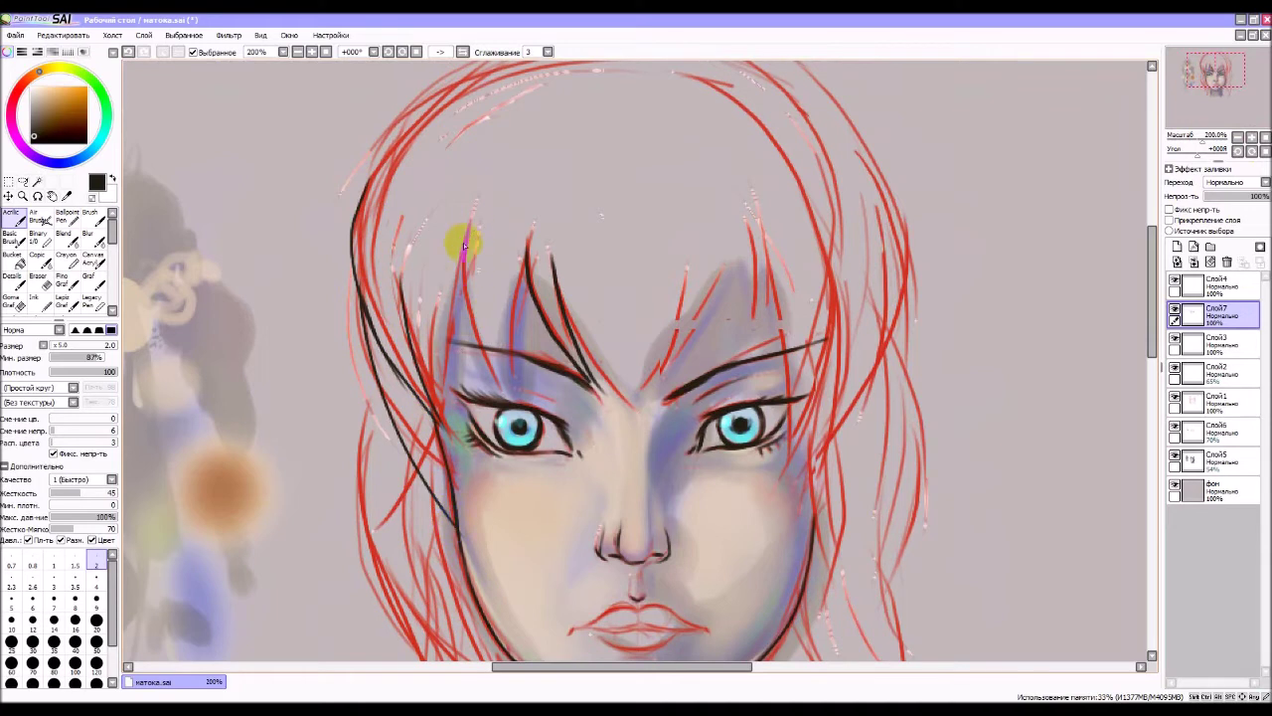
left_click_drag(460, 235, 444, 390)
left_click_drag(471, 220, 525, 400)
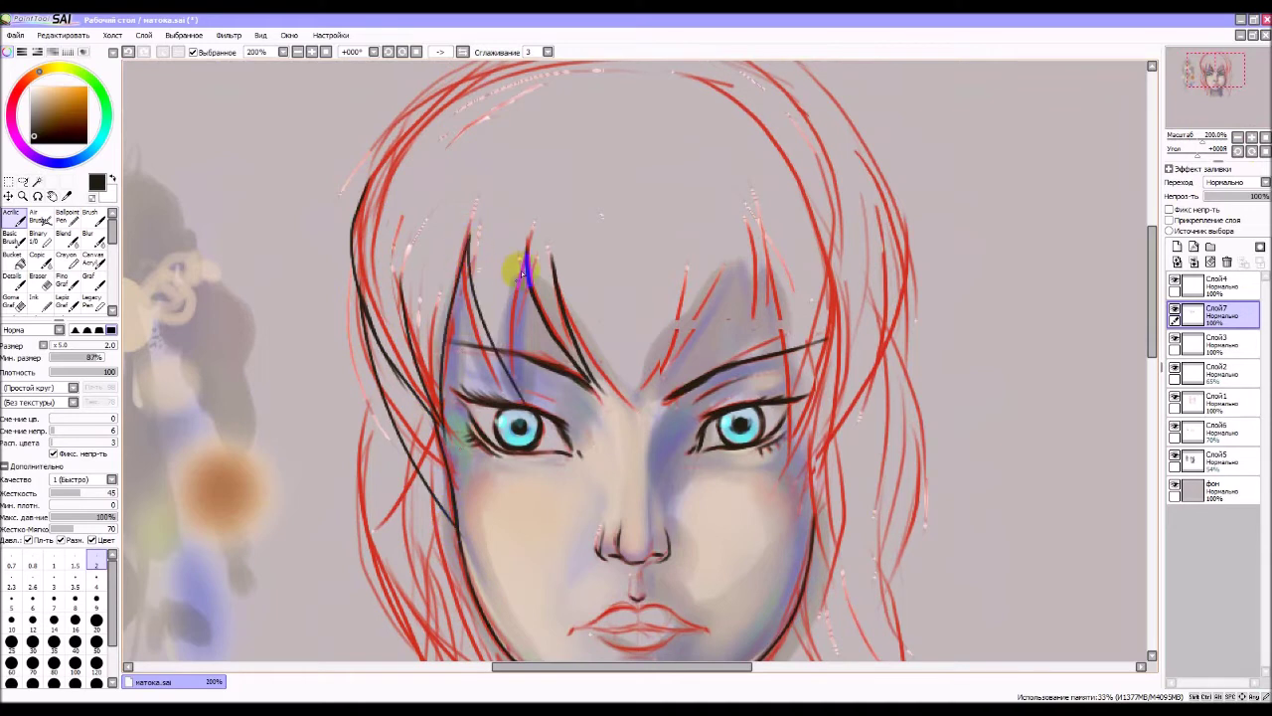
left_click_drag(528, 244, 517, 398)
left_click_drag(467, 249, 448, 333)
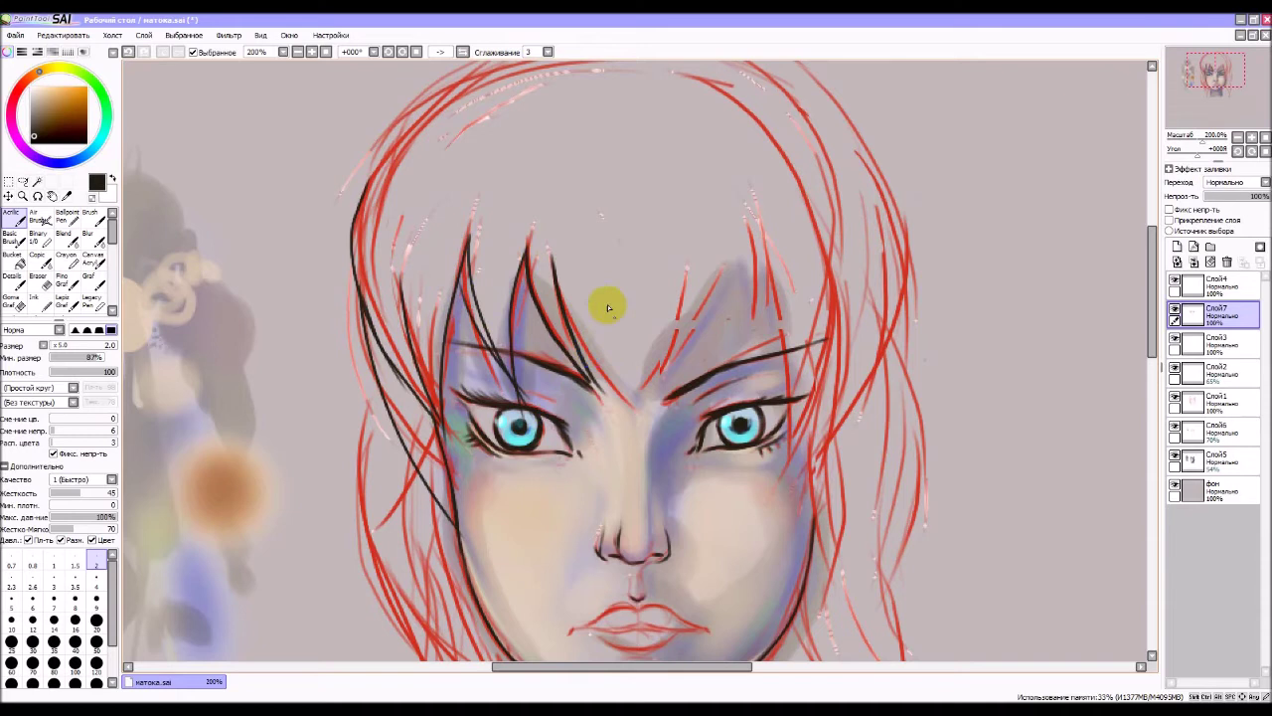
left_click_drag(549, 261, 564, 306)
- Draw black strands between the brows, above the right eye, and down the right bangs
left_click_drag(617, 393, 660, 440)
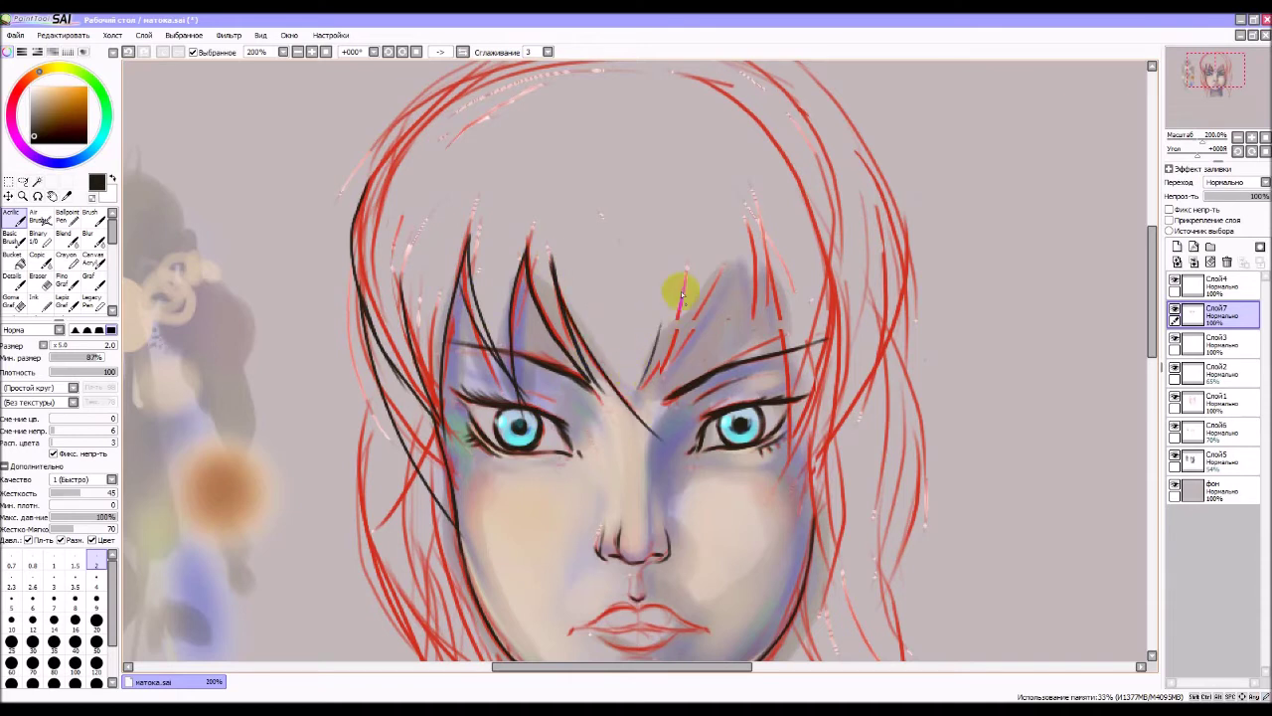
left_click_drag(686, 270, 651, 372)
left_click_drag(724, 266, 656, 360)
left_click_drag(698, 286, 662, 350)
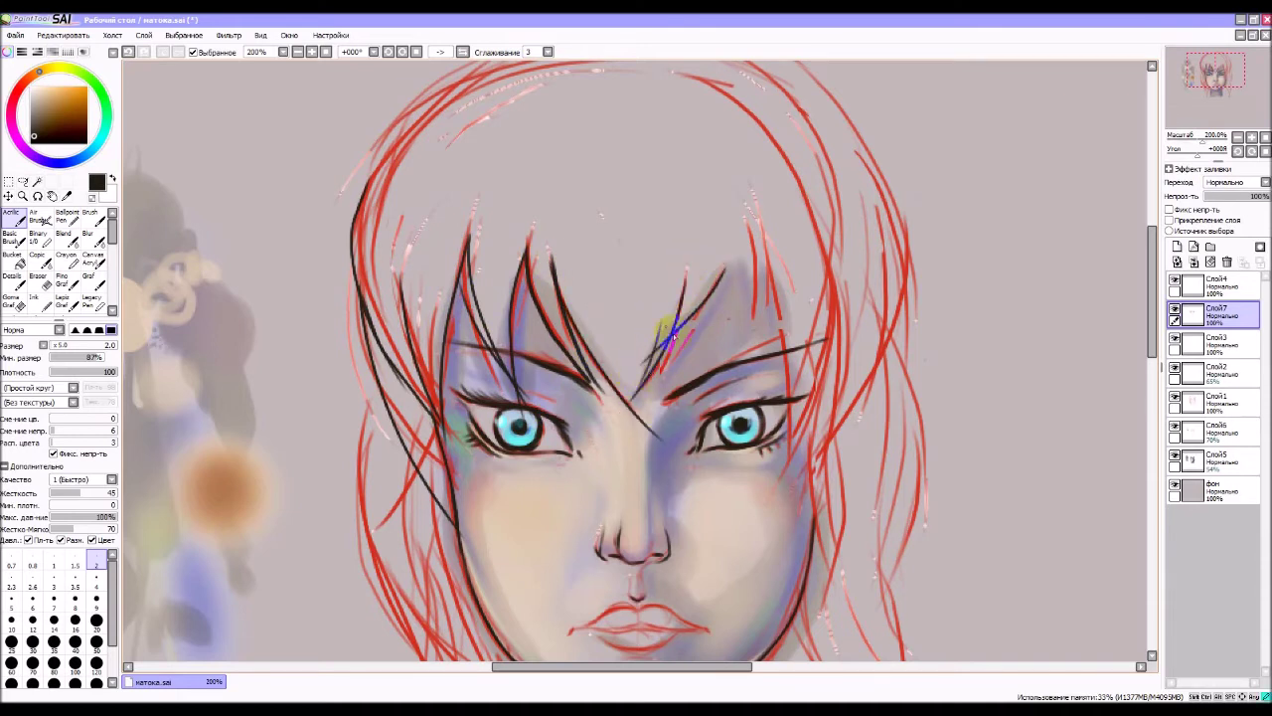
left_click_drag(754, 280, 754, 306)
left_click_drag(726, 234, 720, 348)
left_click_drag(762, 207, 752, 318)
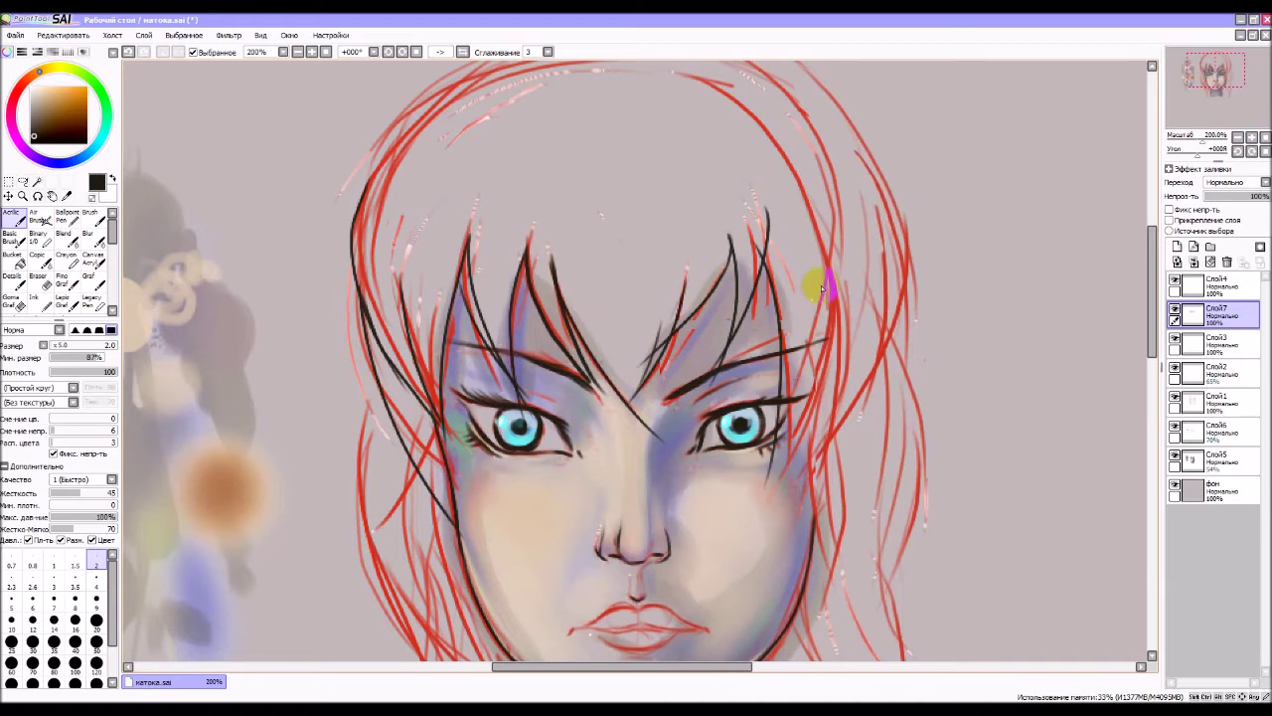
left_click_drag(790, 159, 773, 368)
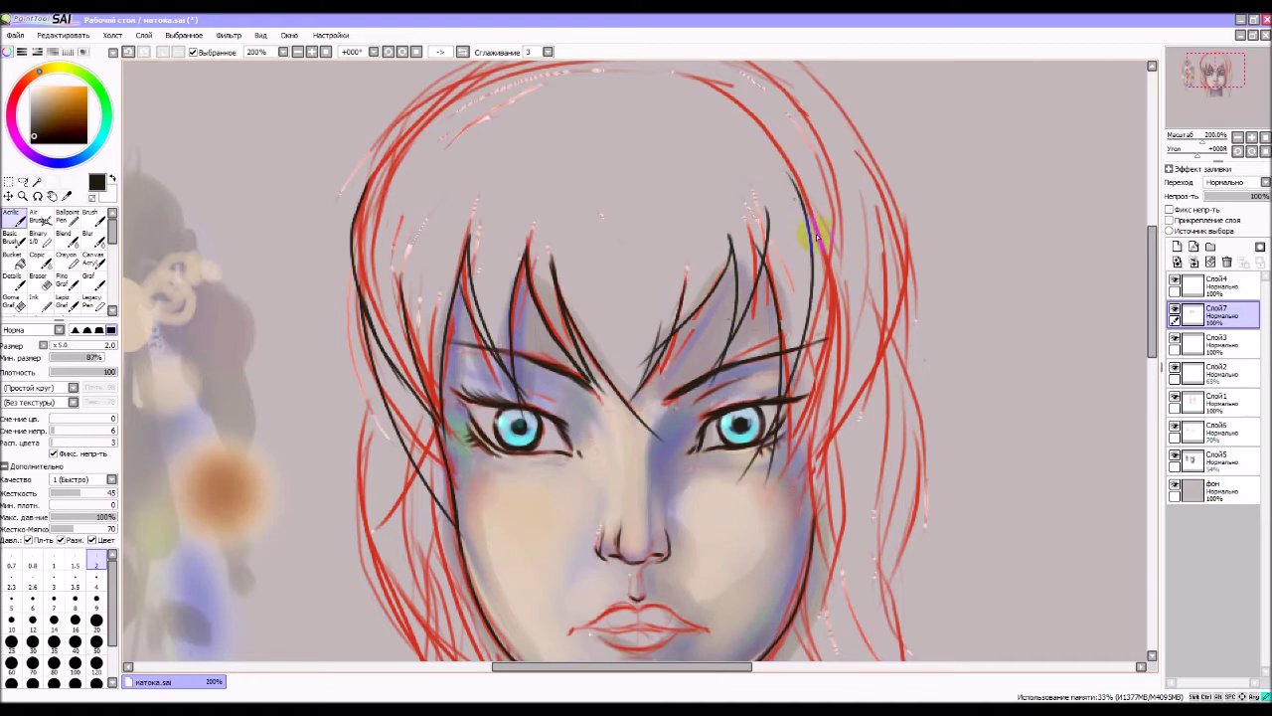
left_click_drag(802, 203, 823, 477)
mouse_move(847, 175)
left_mouse_down()
mouse_move(810, 476)
mouse_move(867, 617)
left_mouse_up()
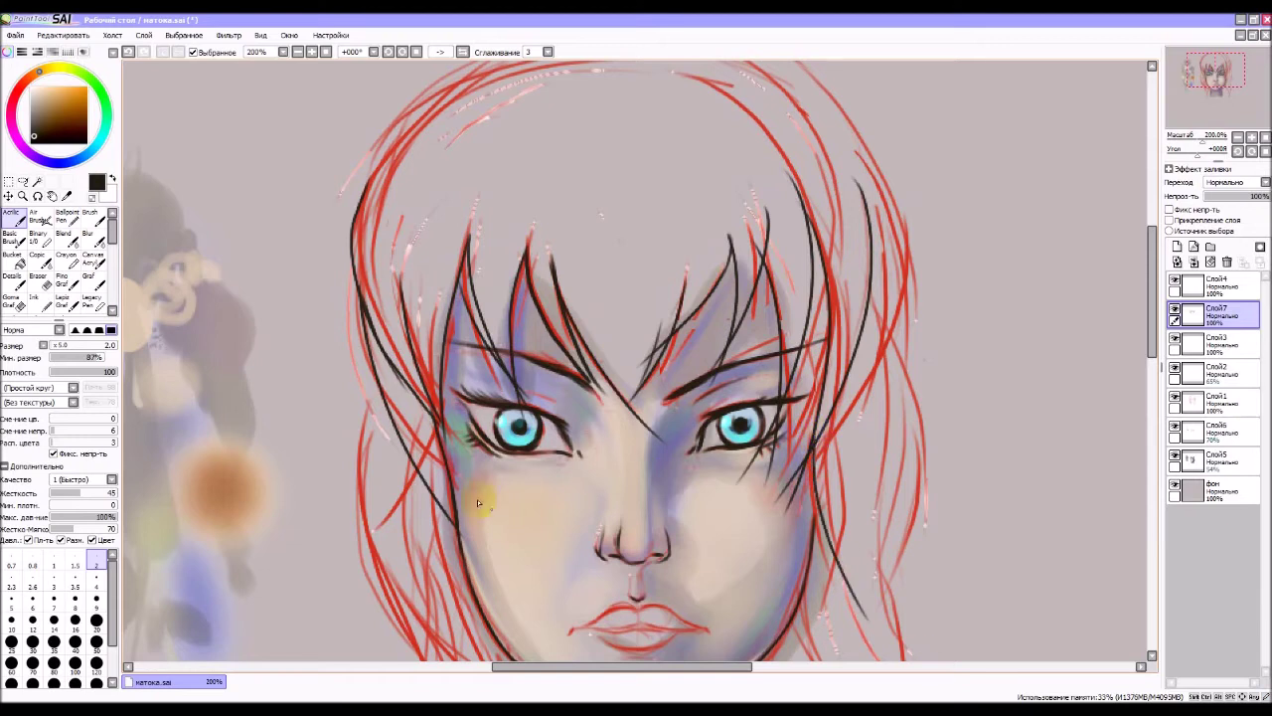
- Draw long strands down the face's left side, along the left jaw and beside the neck
left_click_drag(437, 409, 395, 647)
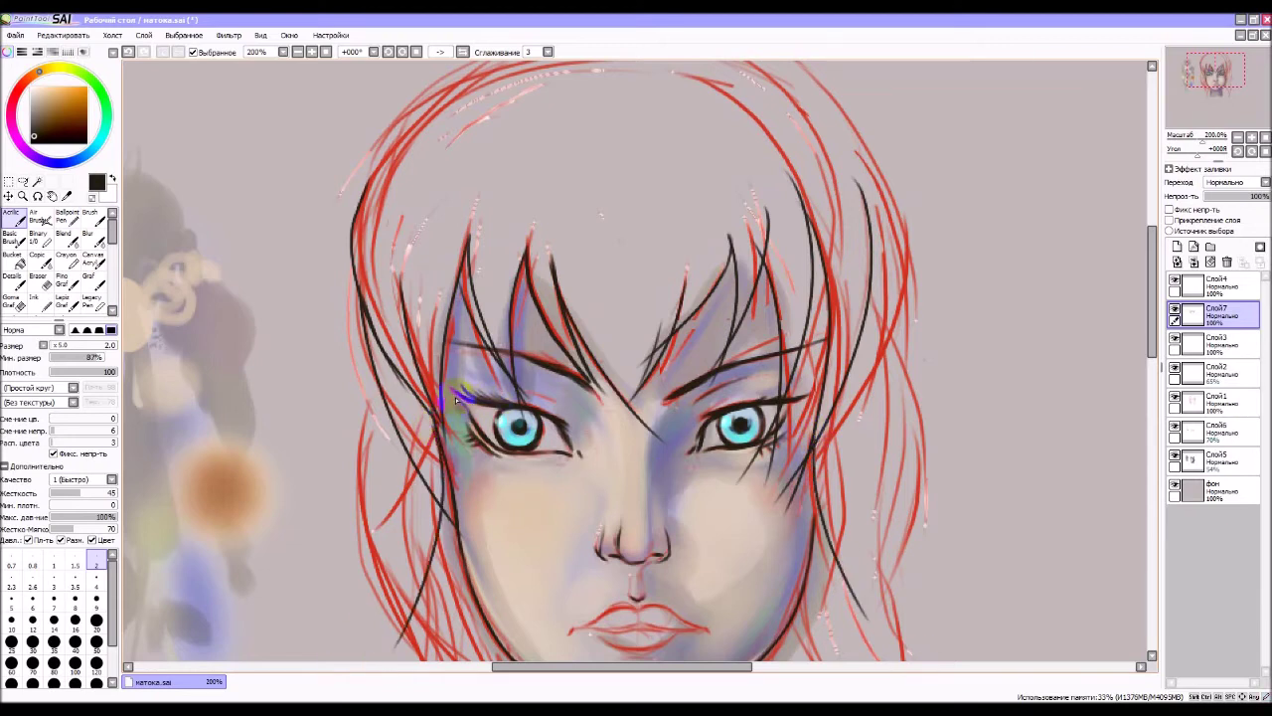
scroll(545, 398, "down", 3)
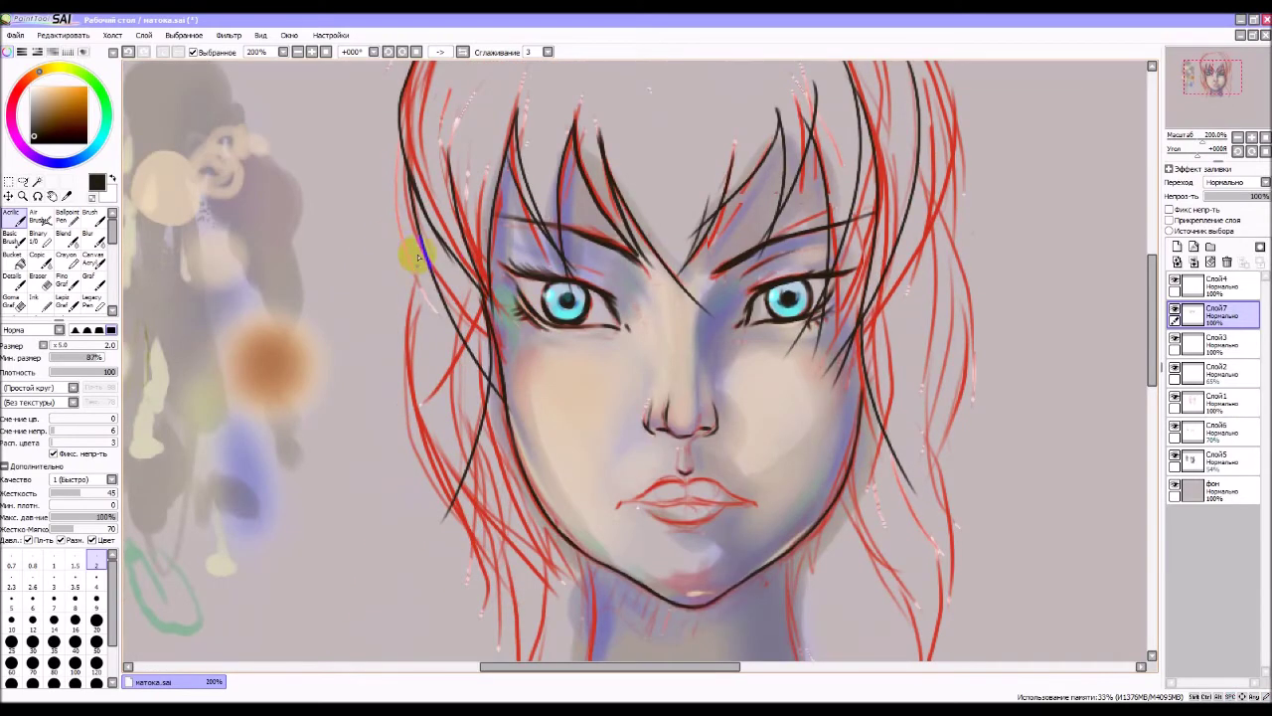
left_click_drag(412, 237, 497, 618)
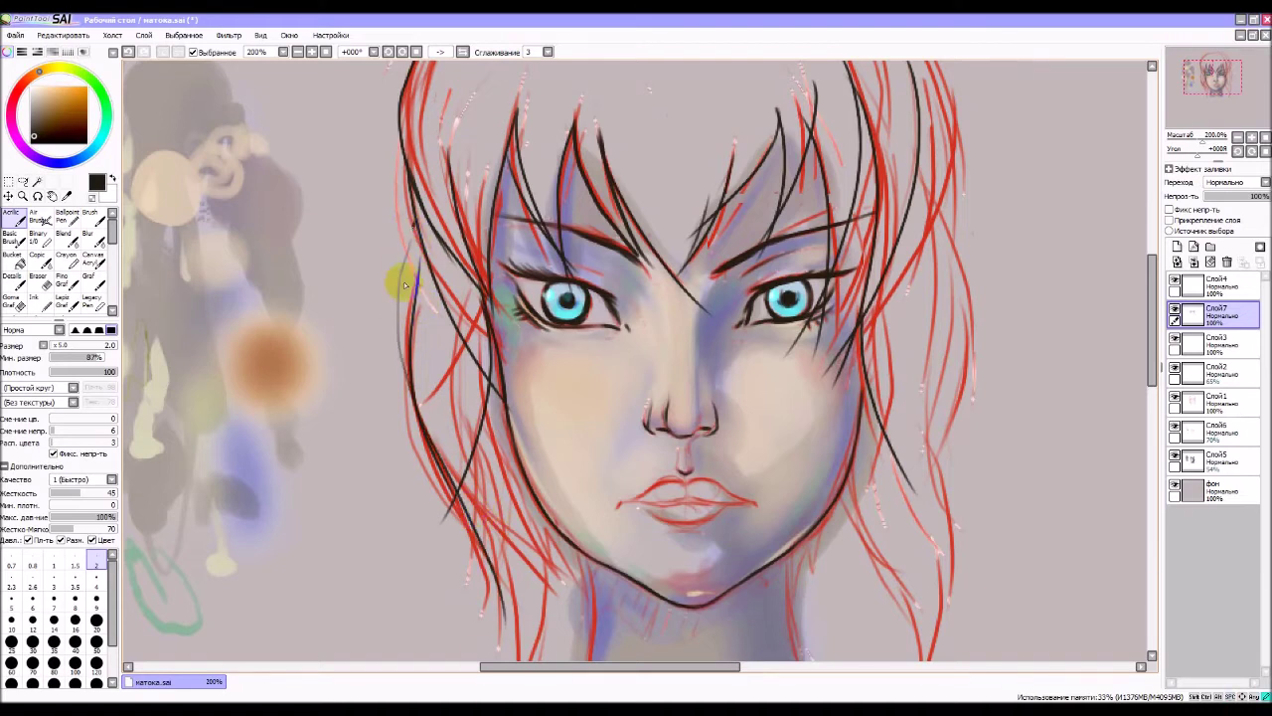
left_click_drag(401, 229, 448, 497)
scroll(475, 437, "down", 3)
left_click_drag(438, 219, 484, 548)
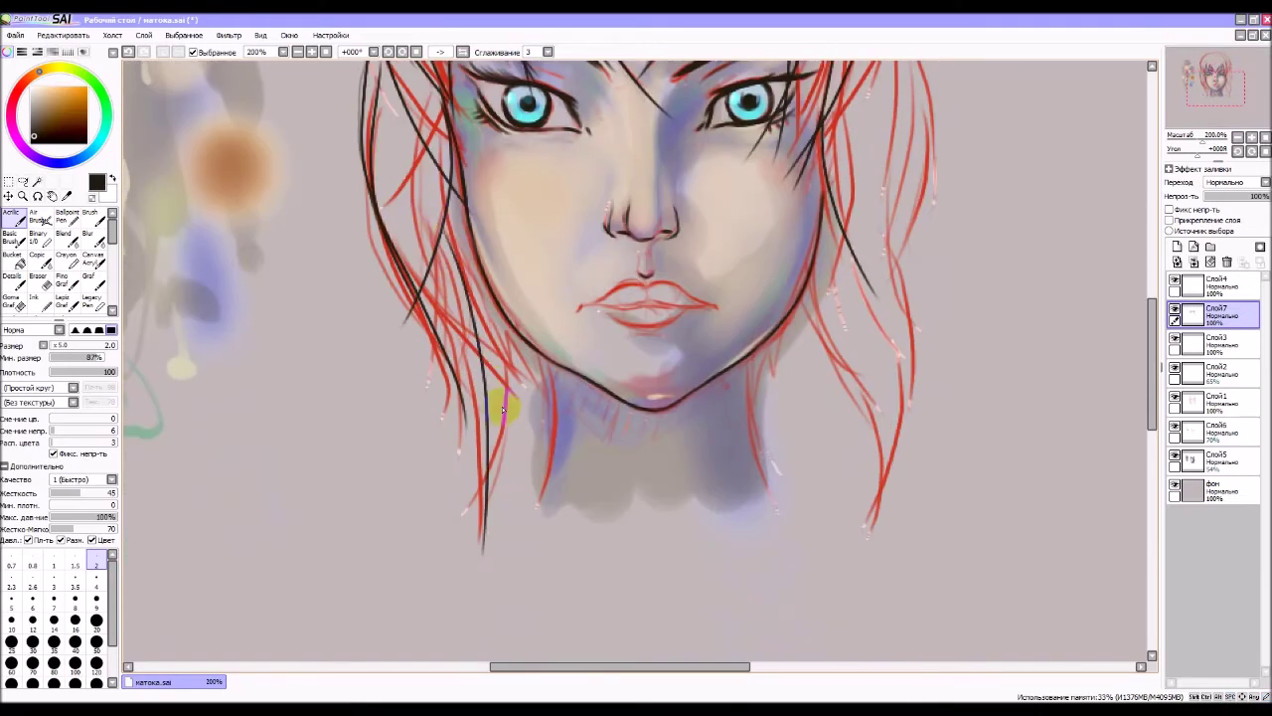
left_click_drag(487, 303, 469, 551)
left_click_drag(527, 334, 482, 537)
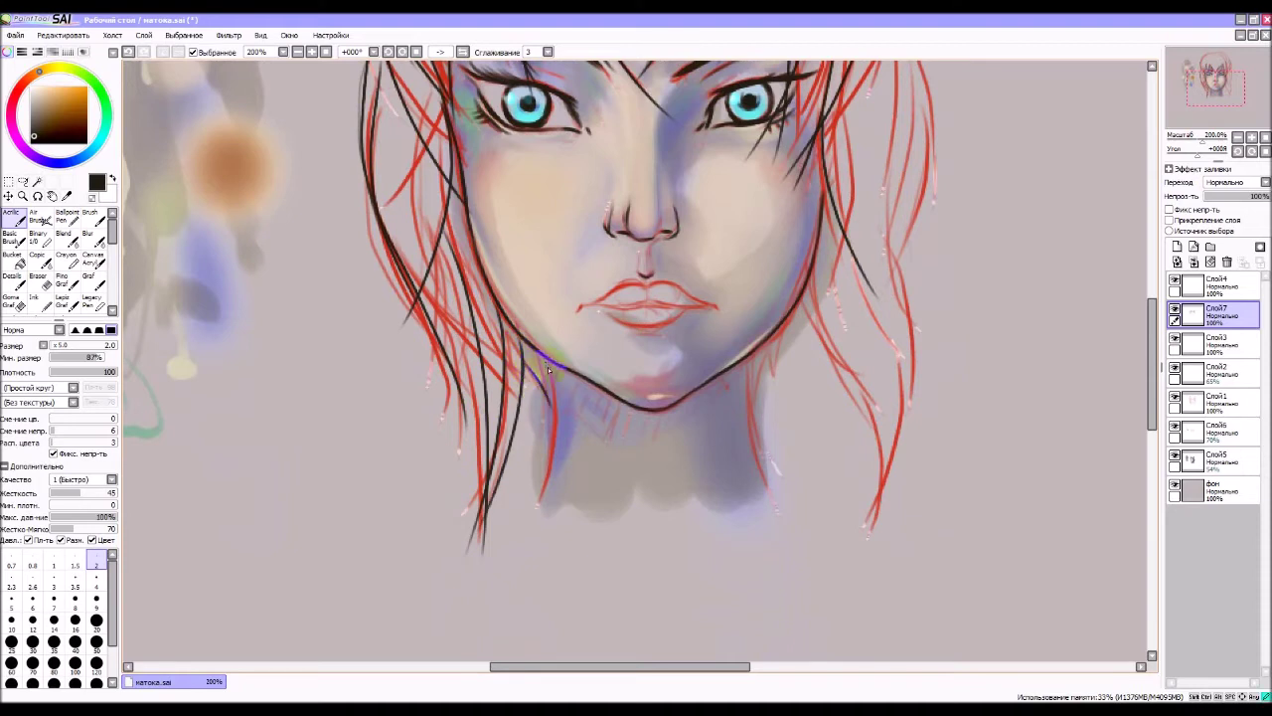
left_click_drag(548, 369, 542, 527)
left_click_drag(750, 356, 786, 519)
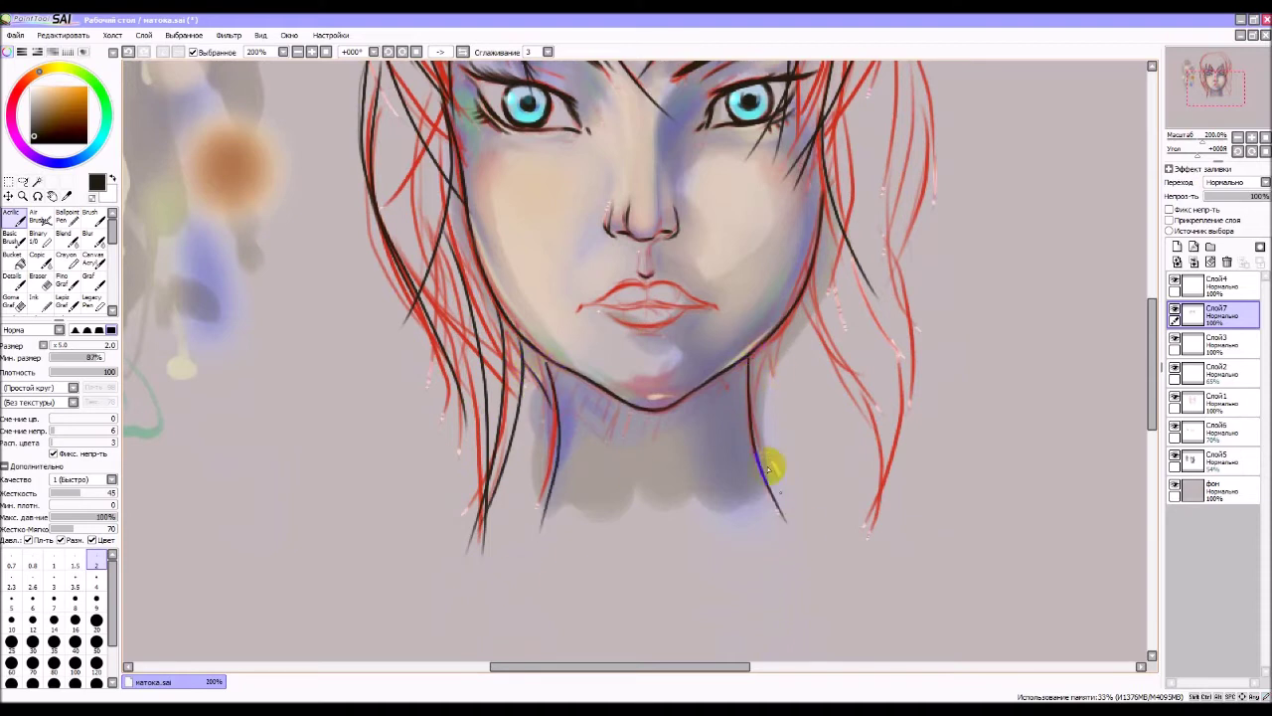
left_click_drag(771, 356, 789, 415)
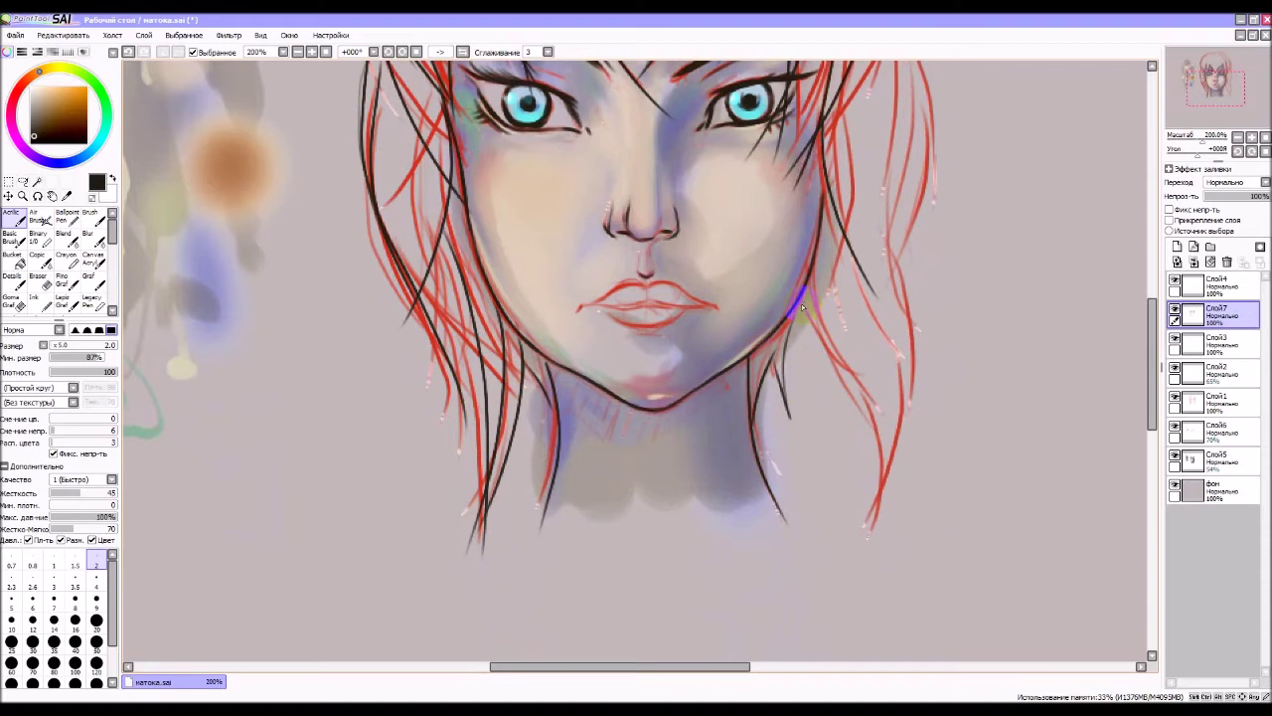
left_click_drag(800, 281, 888, 492)
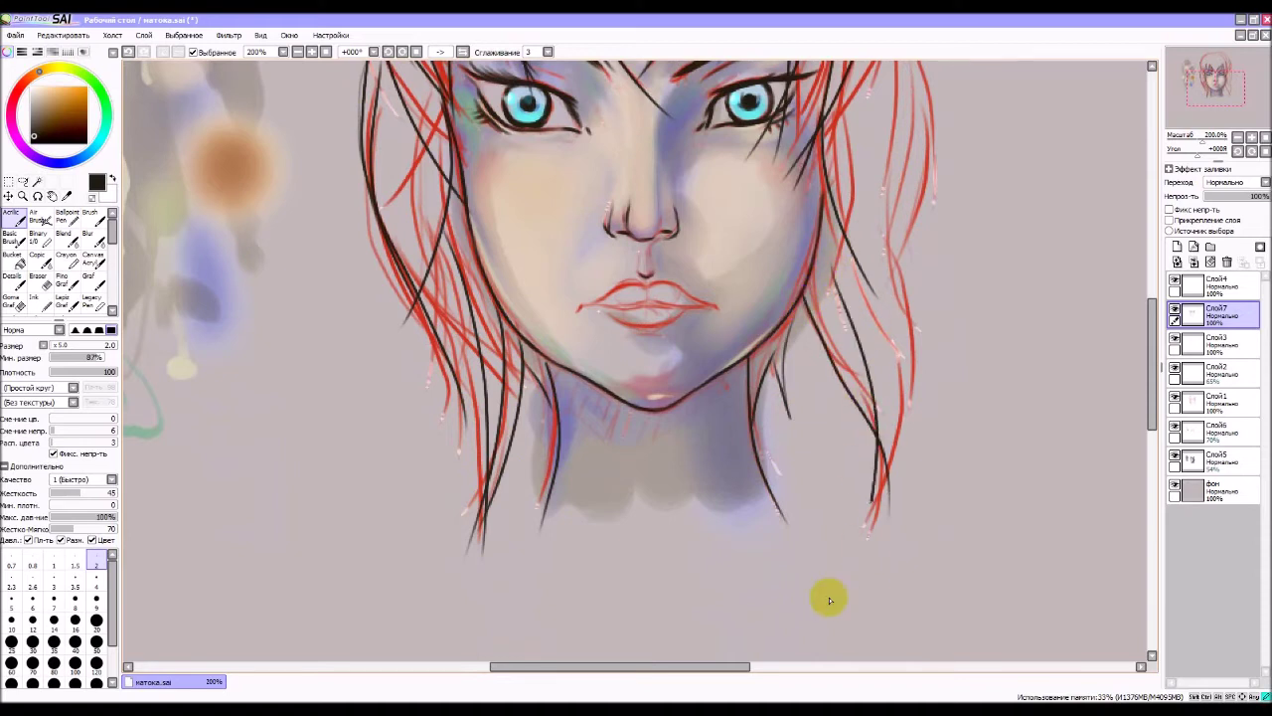
- Outline the top and right side of the hair with dark strokes
left_click_drag(907, 287, 756, 401)
left_click_drag(719, 352, 740, 556)
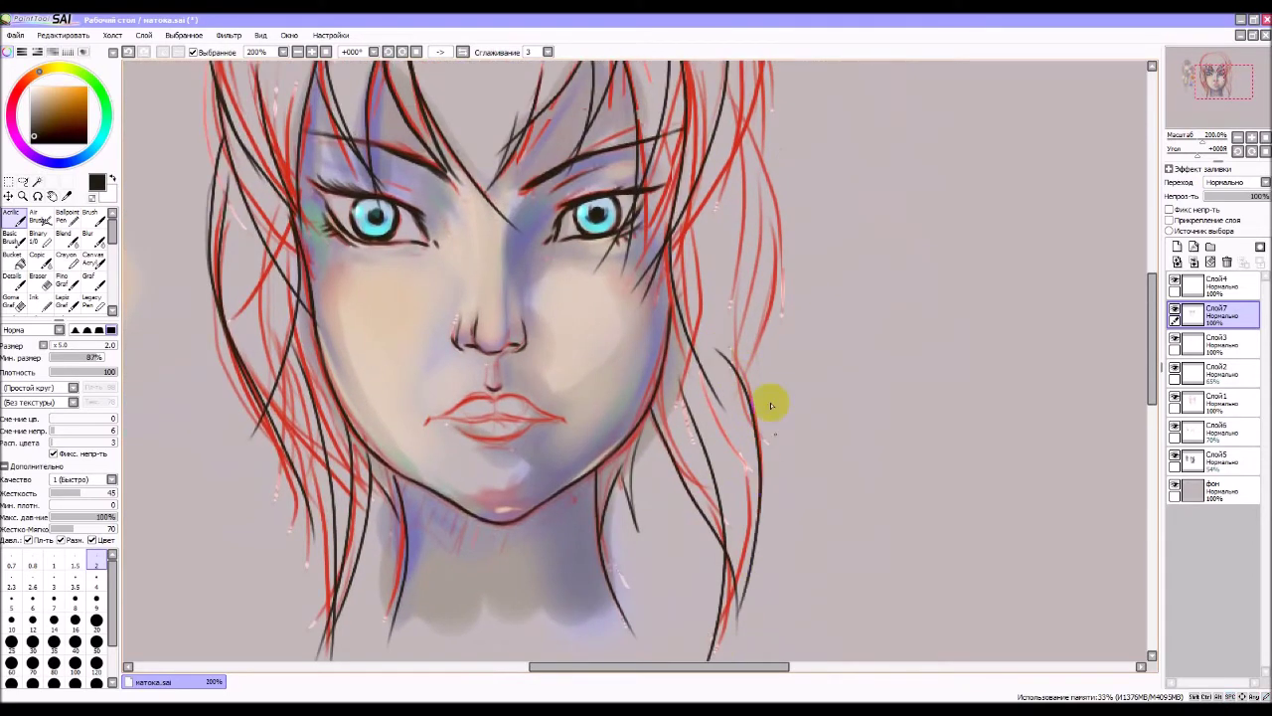
left_click_drag(717, 152, 744, 378)
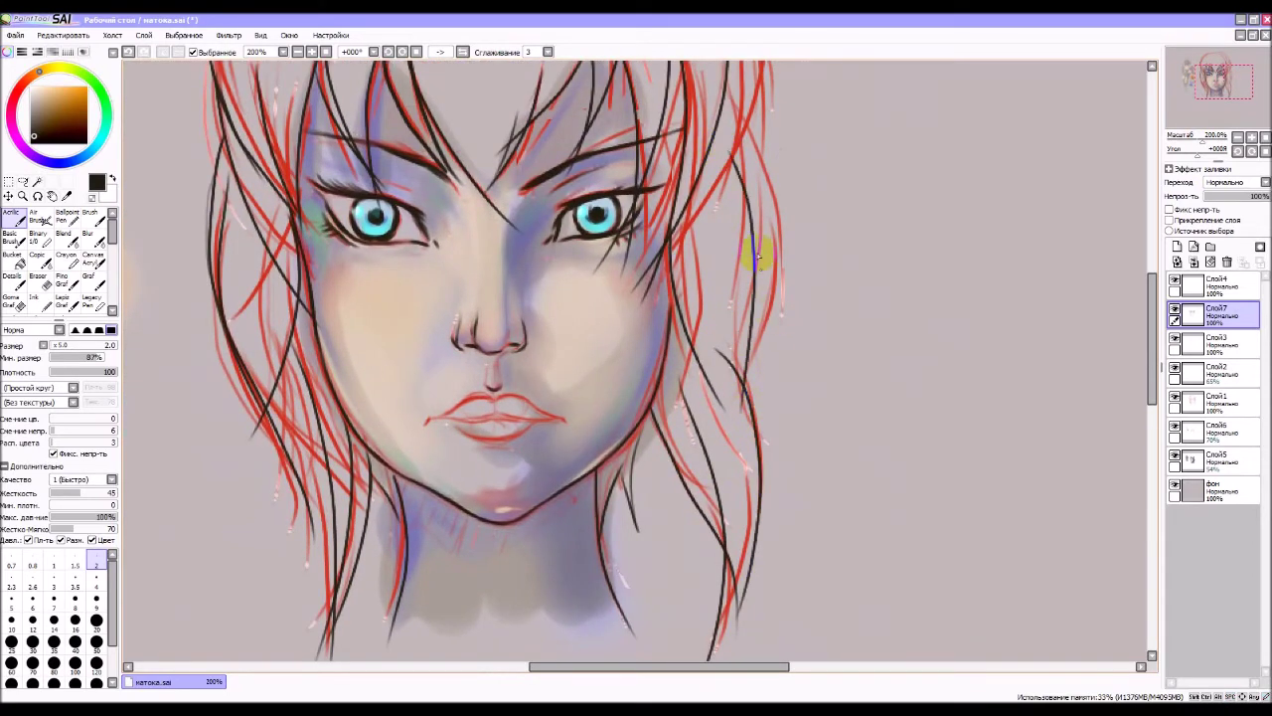
left_click_drag(753, 176, 785, 407)
left_click_drag(747, 212, 760, 422)
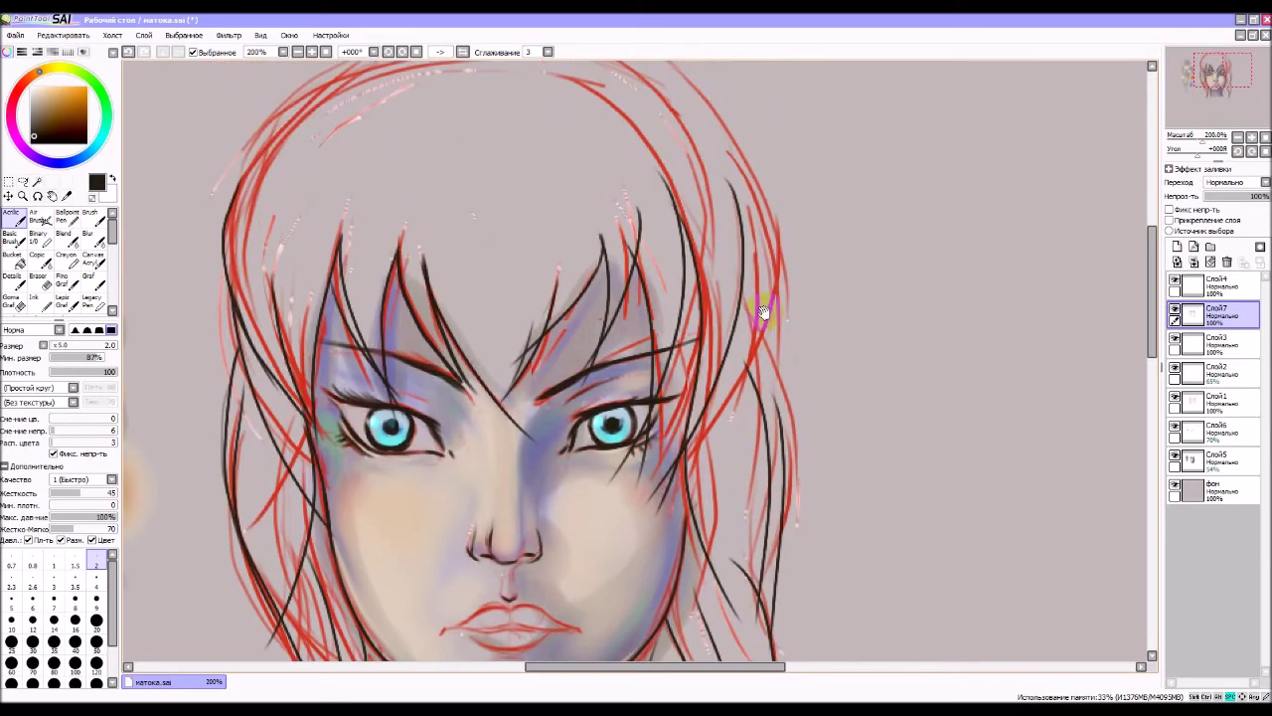
left_click_drag(318, 236, 488, 303)
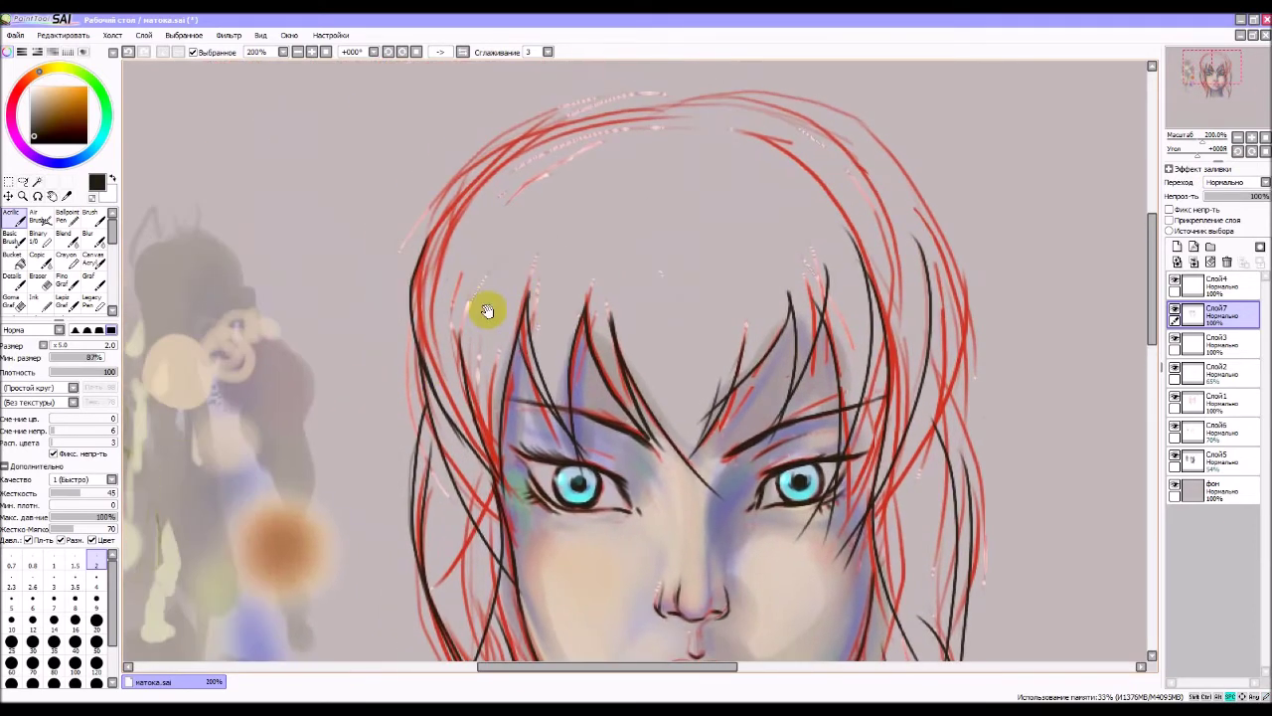
mouse_move(410, 288)
left_mouse_down()
mouse_move(619, 105)
mouse_move(895, 135)
left_mouse_up()
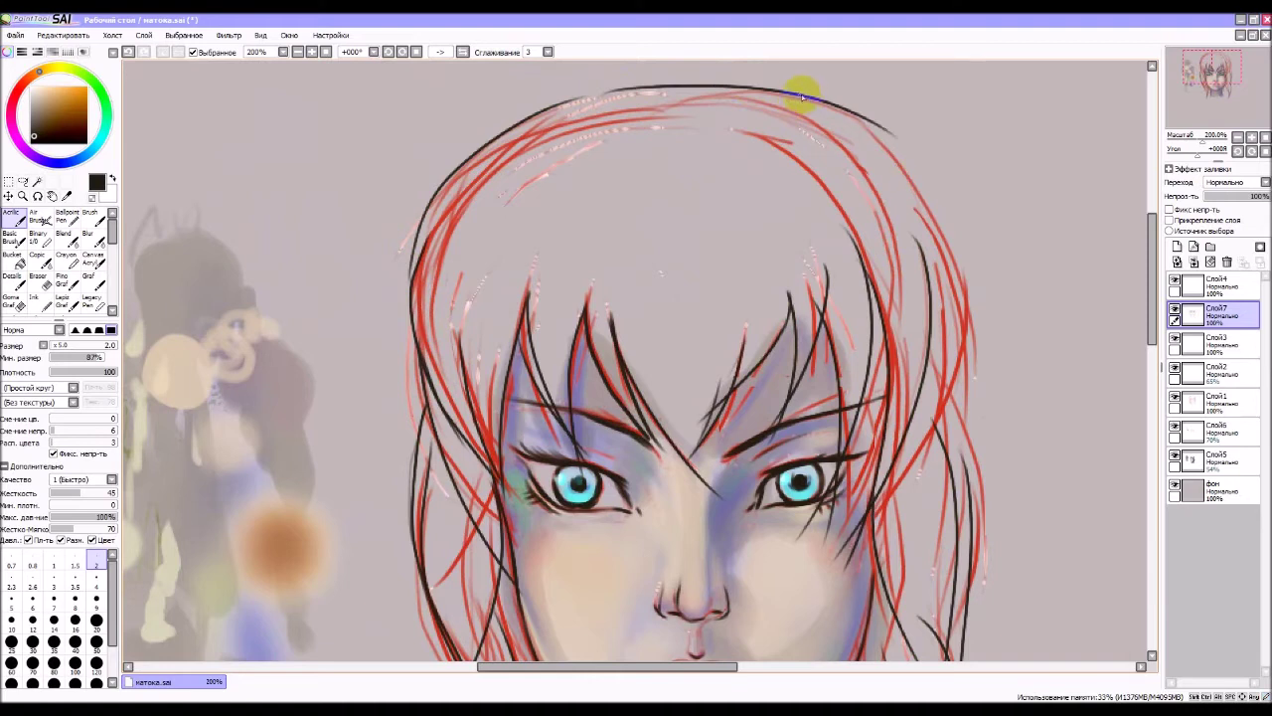
left_click_drag(803, 97, 940, 278)
mouse_move(850, 113)
left_mouse_down()
mouse_move(985, 329)
mouse_move(979, 475)
left_mouse_up()
left_click_drag(832, 278, 607, 247)
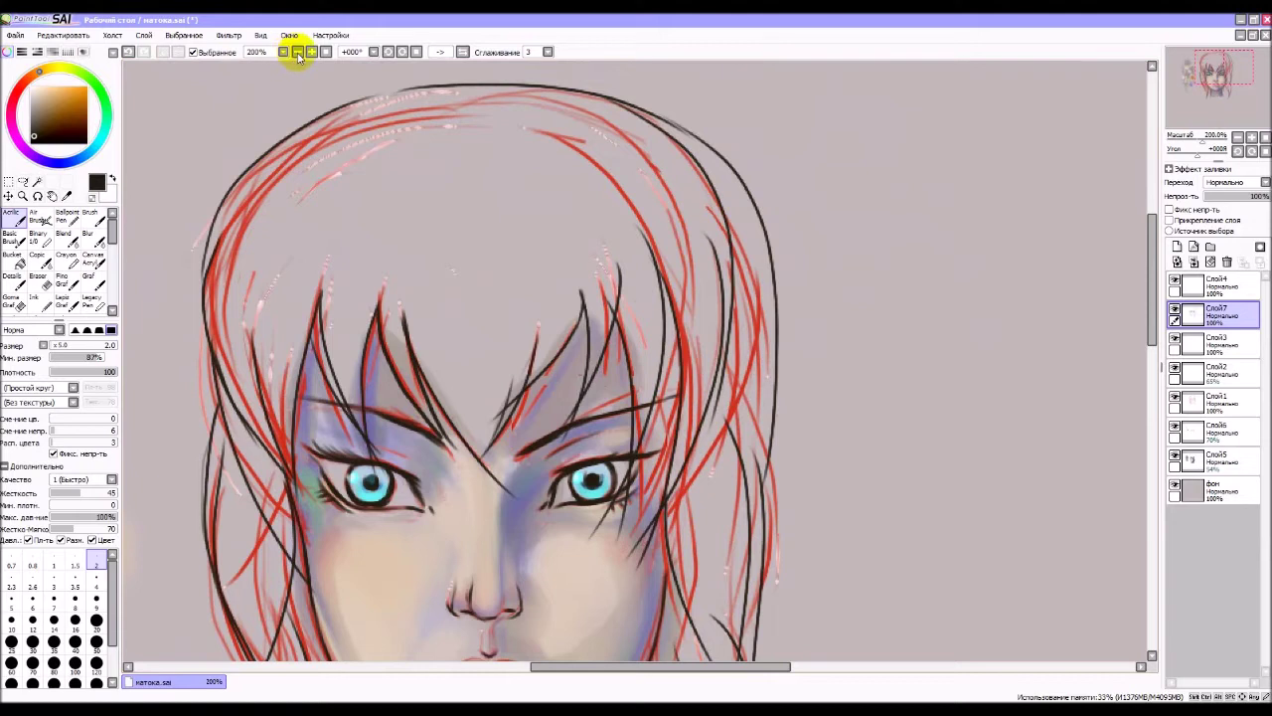
- Undo and redraw the right hair outline, extending it down toward the chin
left_click(128, 53)
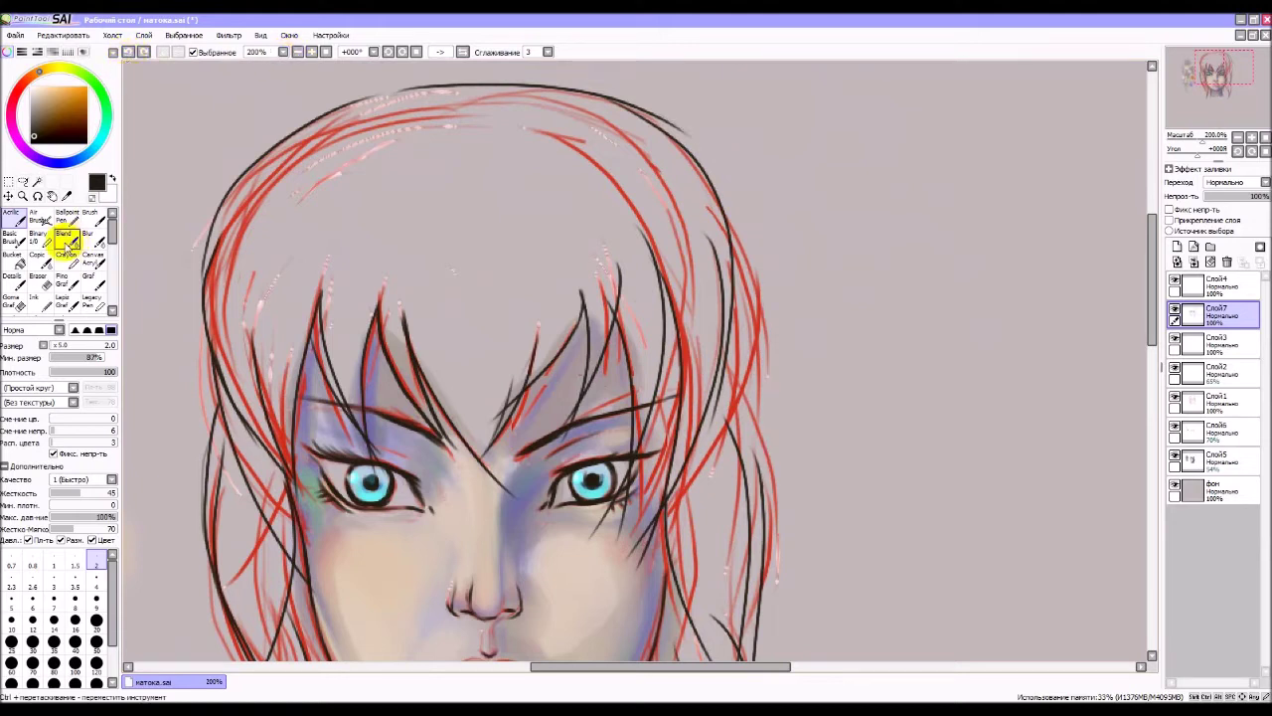
left_click_drag(664, 133, 803, 497)
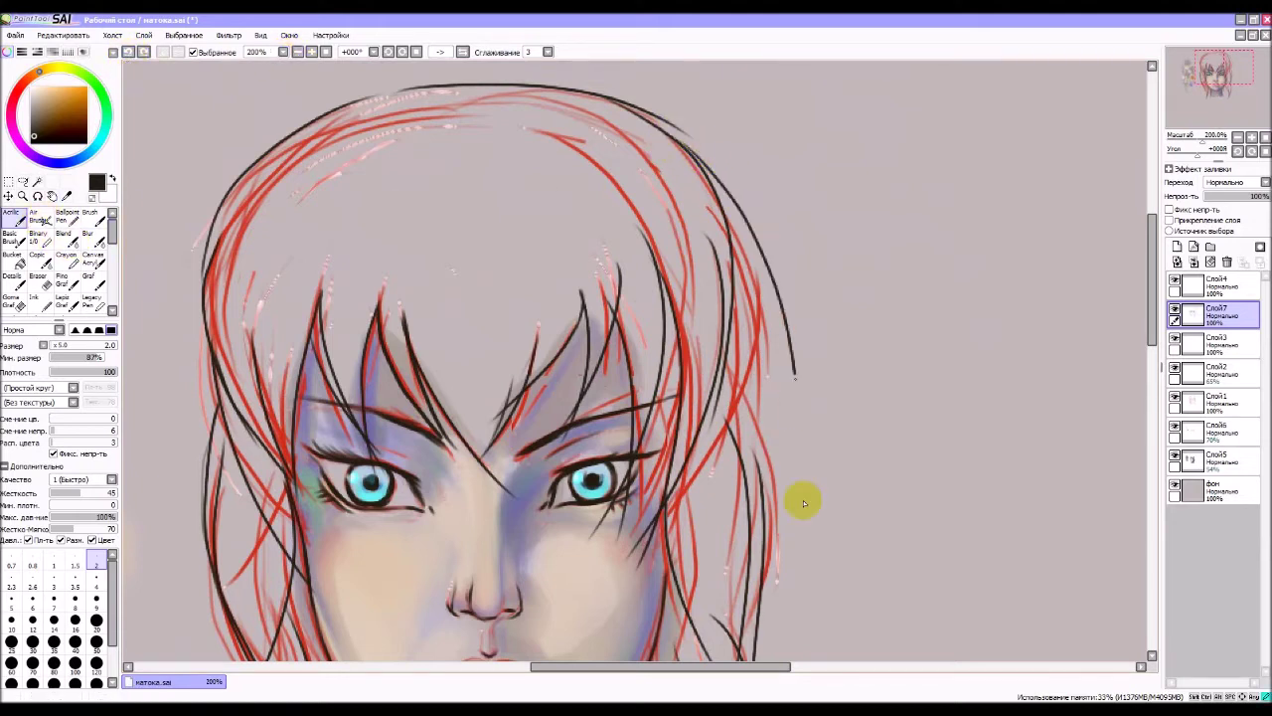
left_click_drag(761, 394, 765, 256)
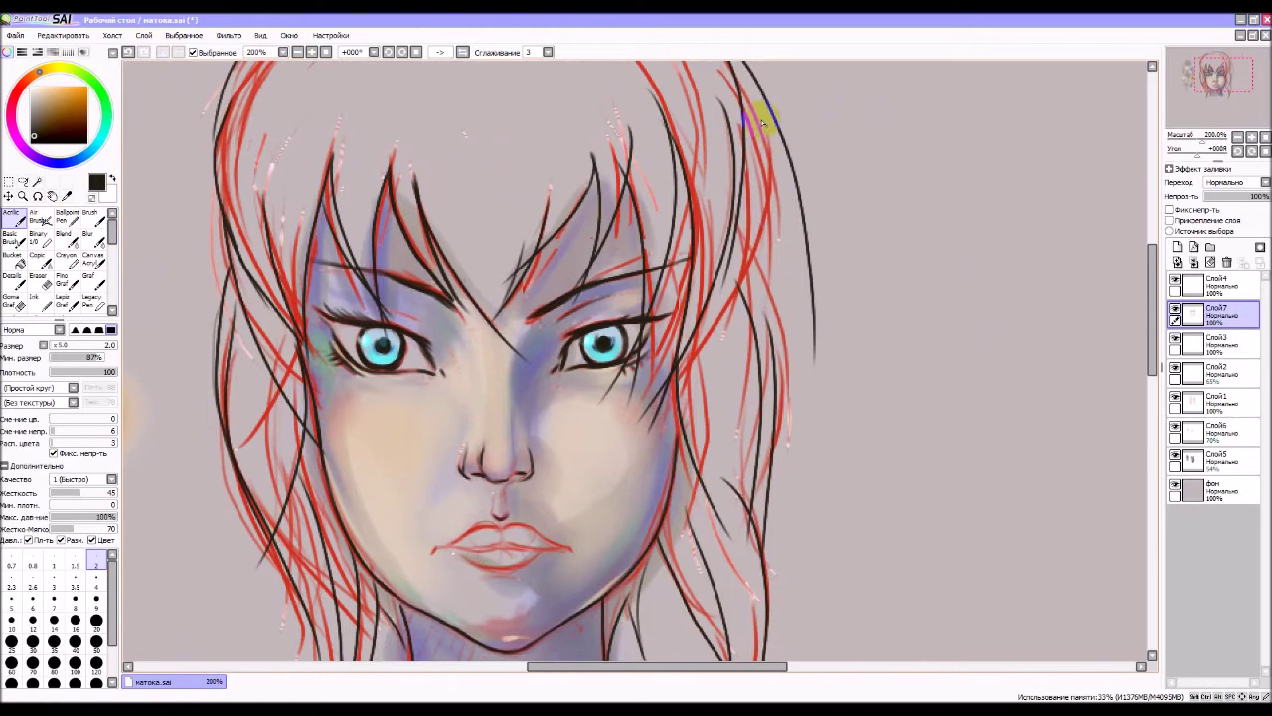
mouse_move(739, 88)
left_mouse_down()
mouse_move(759, 358)
mouse_move(743, 581)
left_mouse_up()
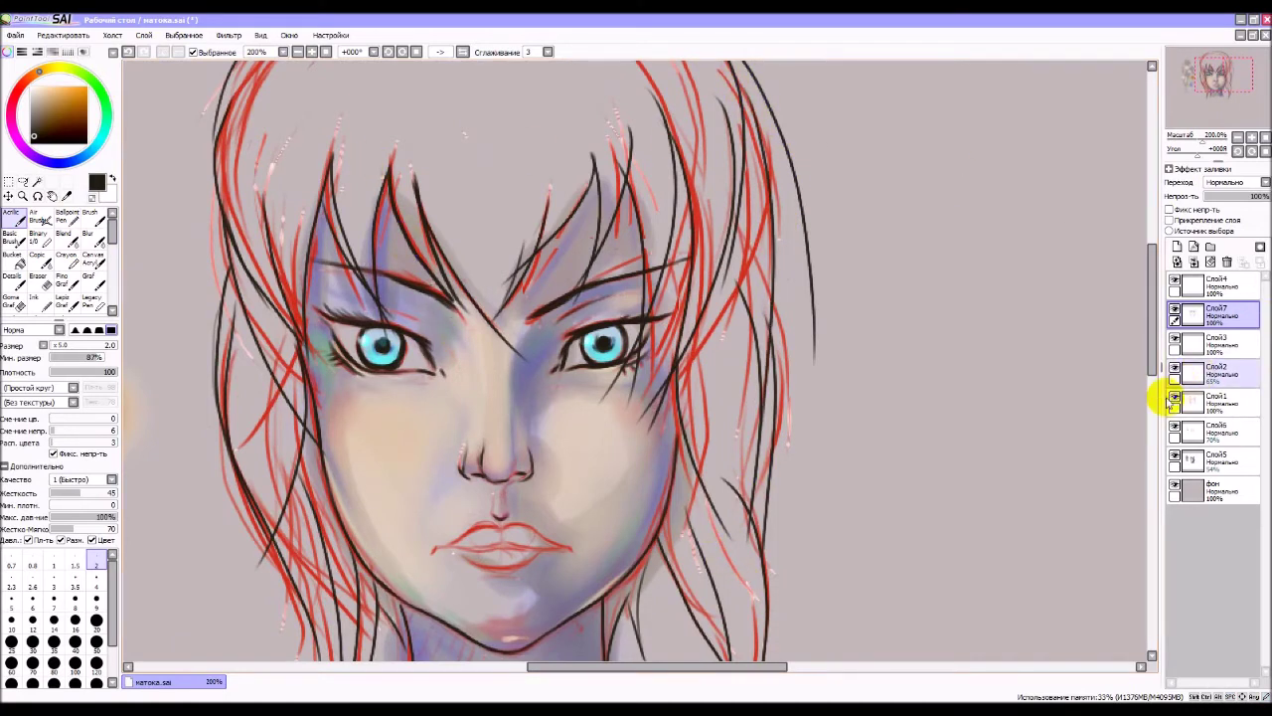
- Hide the Слой1 red sketch layer and zoom out to the whole face
left_click(1175, 398)
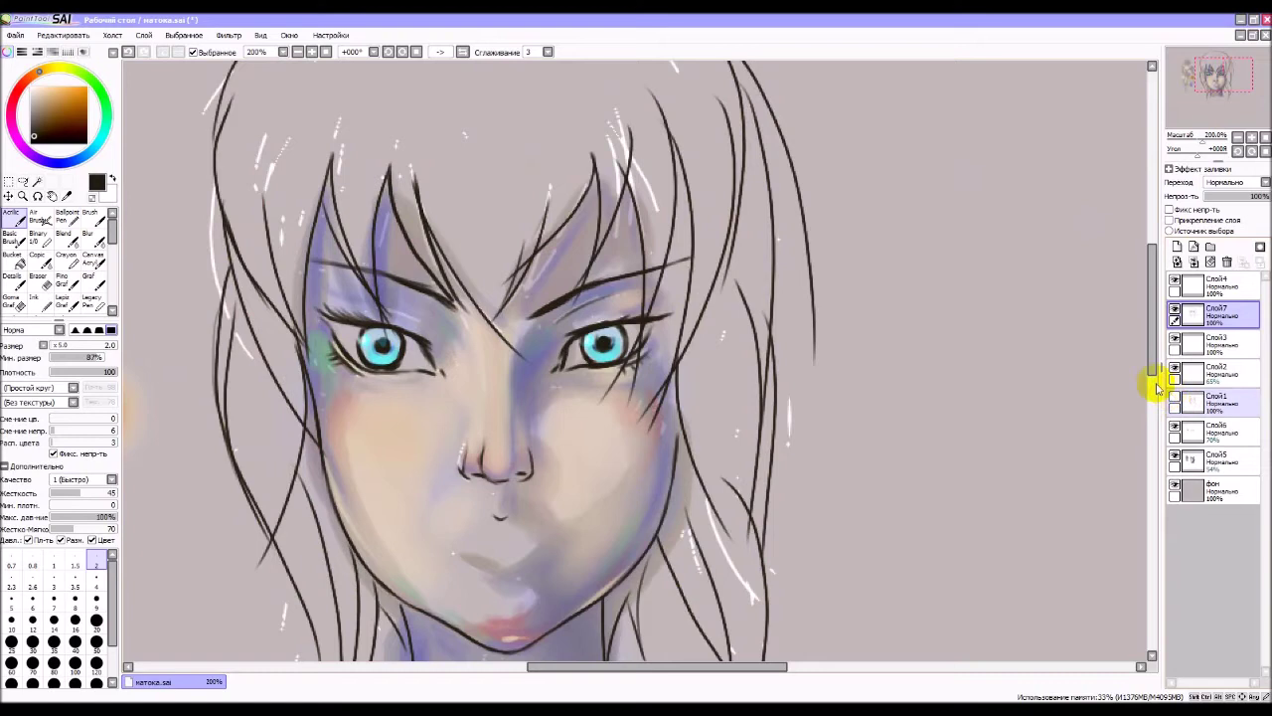
left_click(1237, 141)
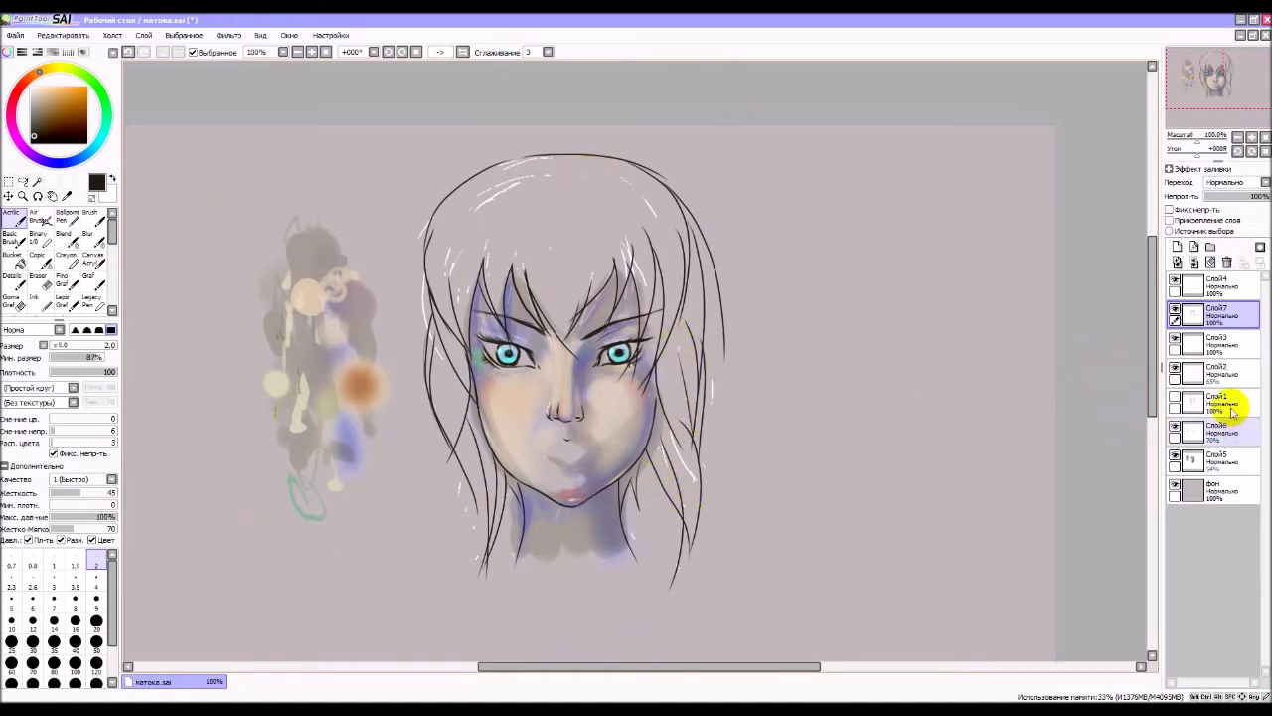
left_click(1176, 399)
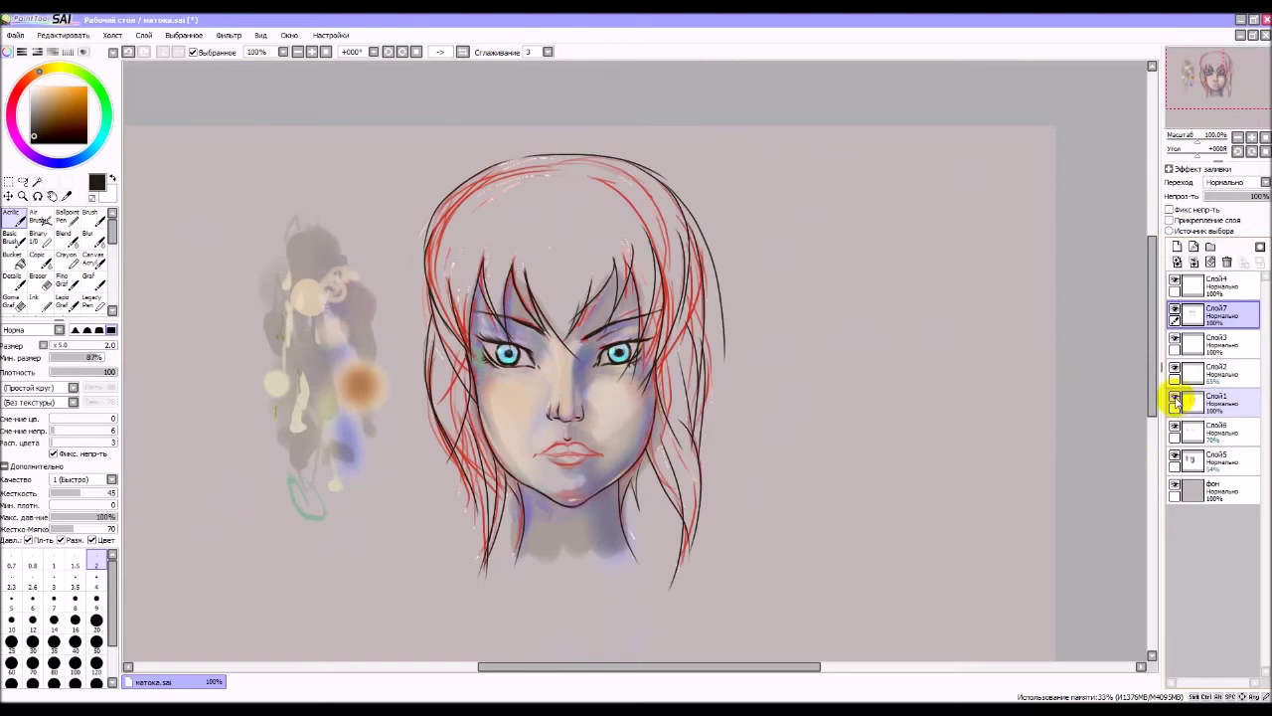
left_click(1176, 400)
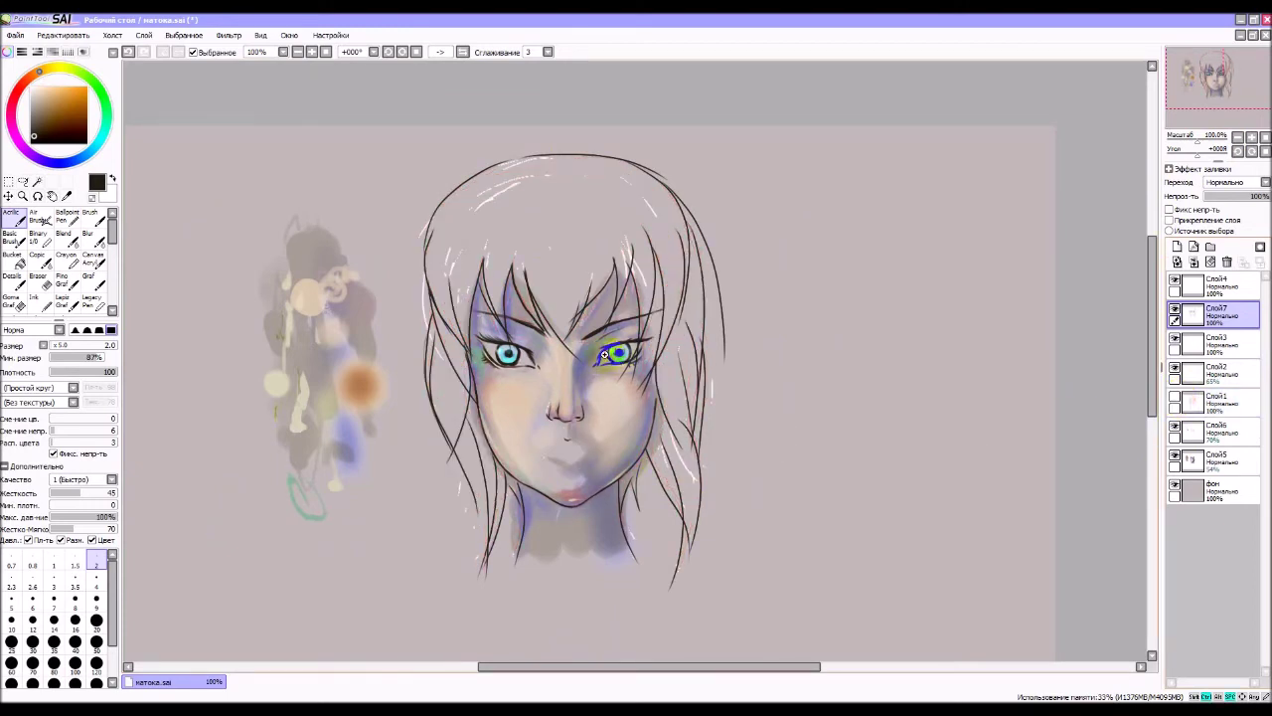
- Zoom to 400% and redraw the left upper eyelid line darker, touching up its corner
scroll(604, 355, "up", 2)
scroll(608, 348, "up", 1)
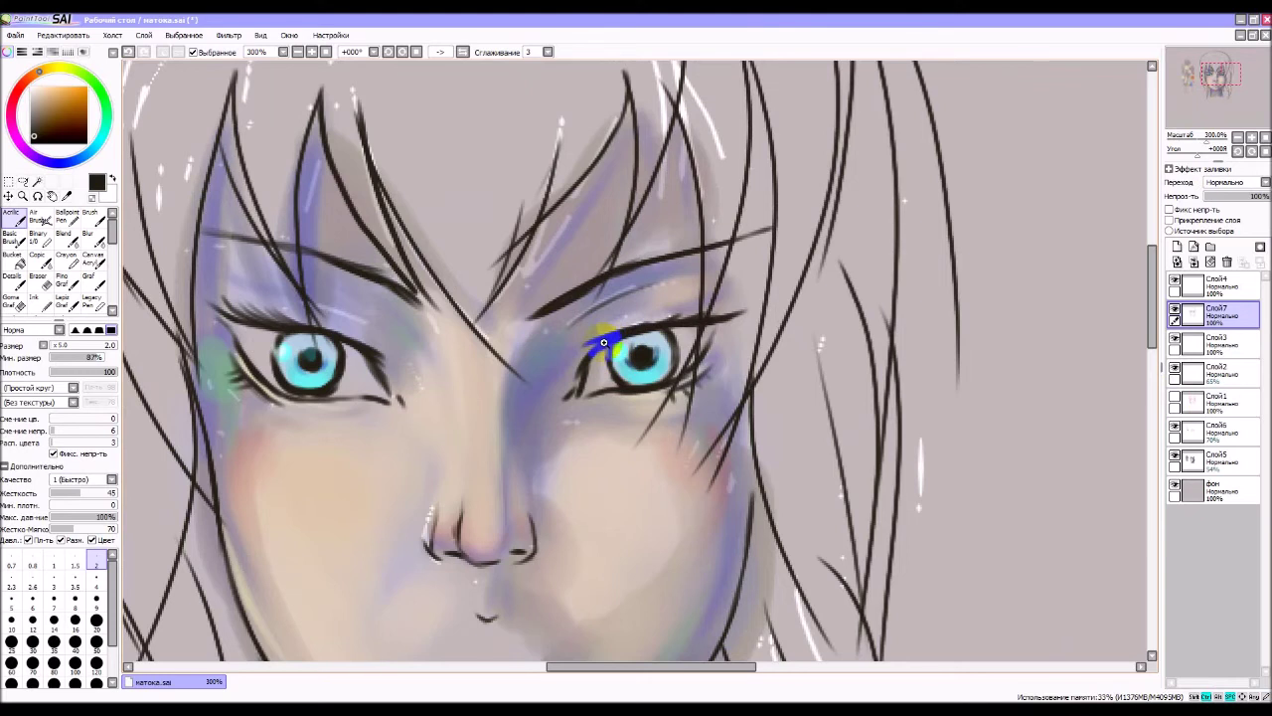
scroll(521, 385, "up", 1)
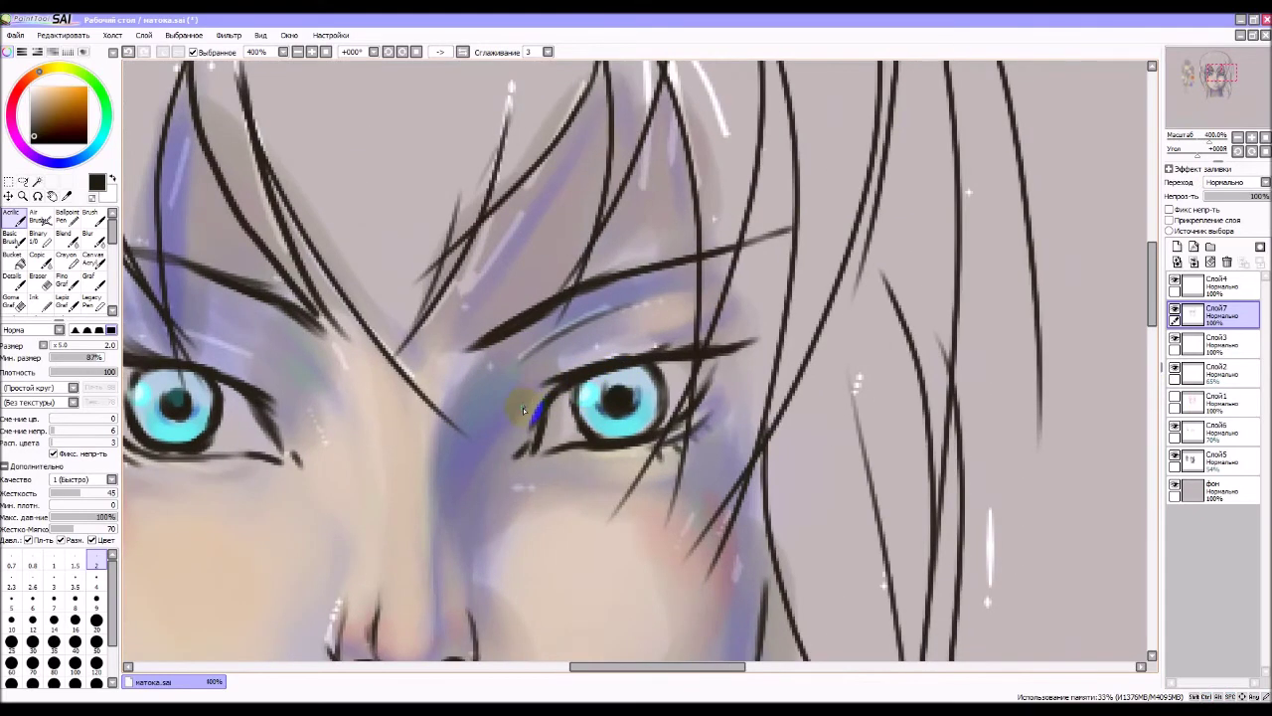
mouse_move(549, 390)
left_mouse_down()
mouse_move(583, 355)
mouse_move(727, 324)
mouse_move(567, 378)
left_mouse_up()
left_click_drag(452, 386, 713, 353)
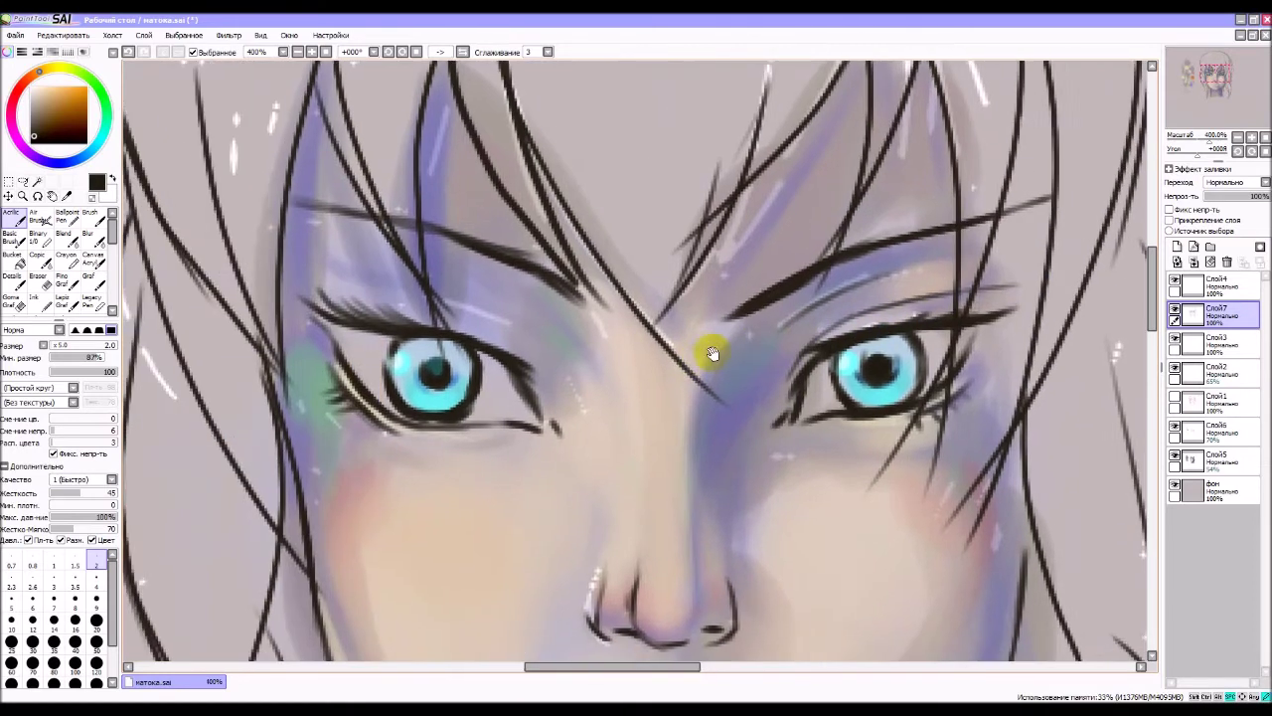
mouse_move(532, 384)
left_mouse_down()
mouse_move(519, 396)
mouse_move(527, 364)
left_mouse_up()
left_click(464, 321)
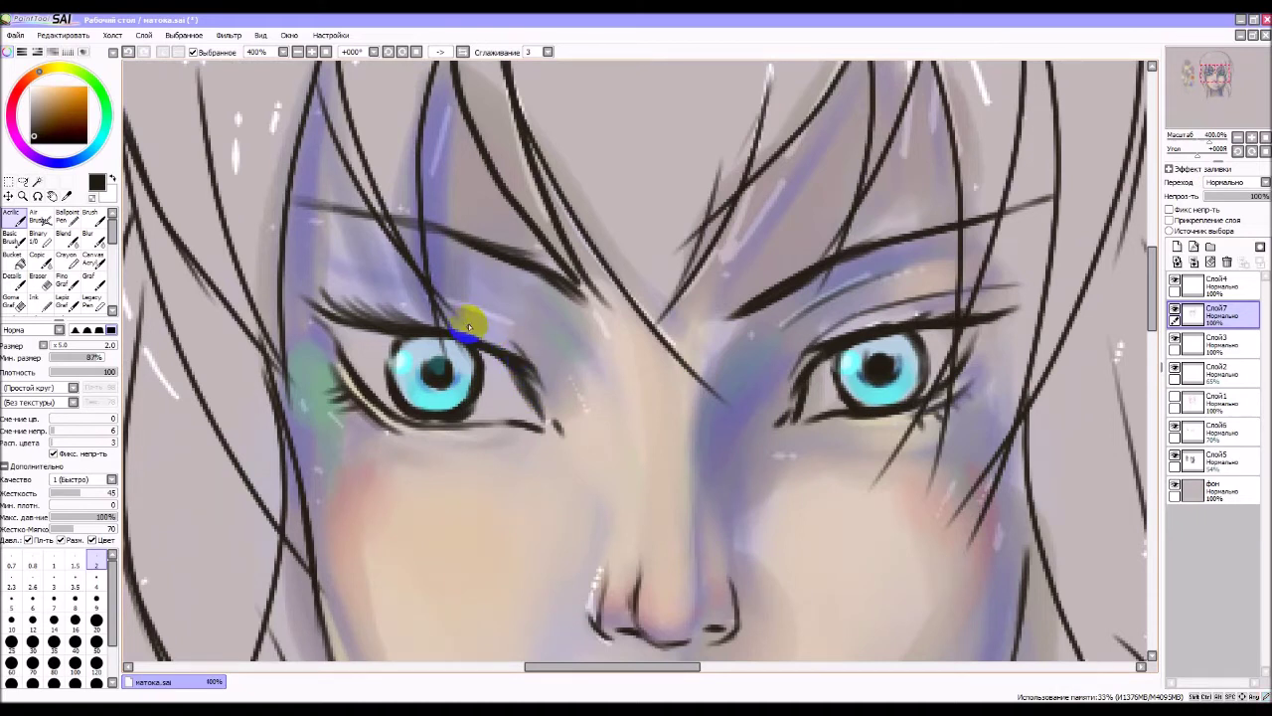
left_click(400, 251)
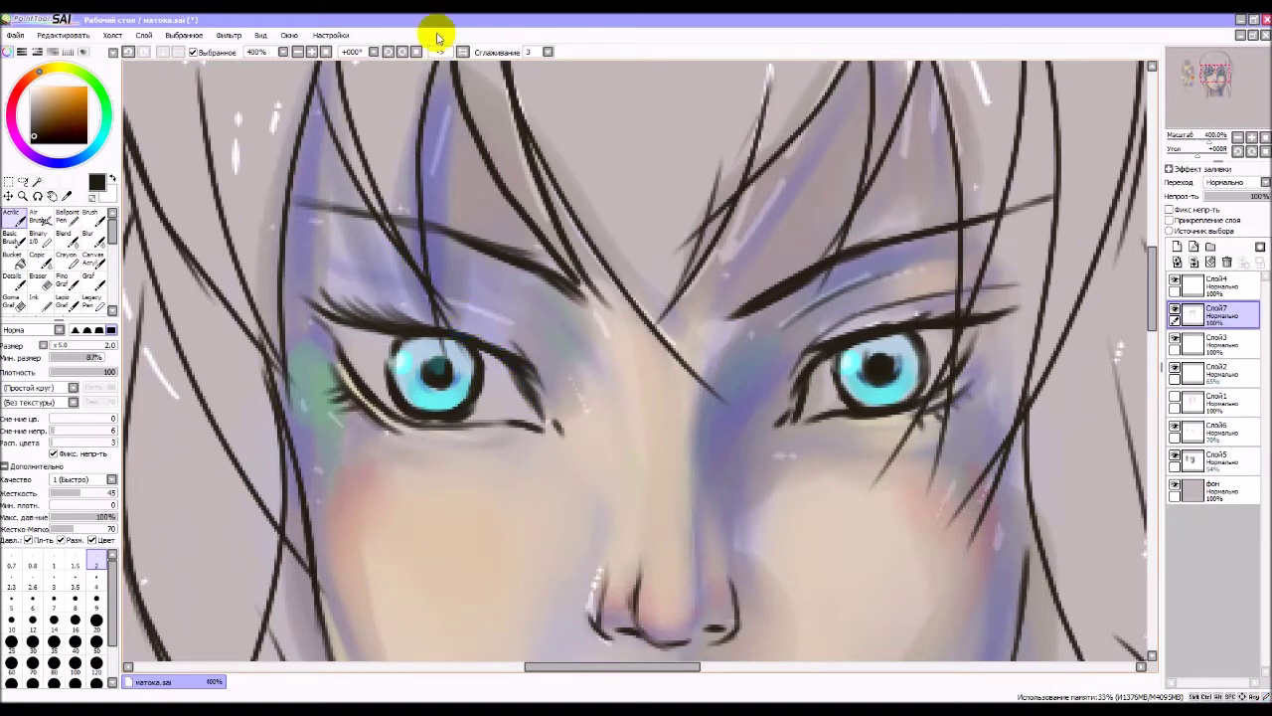
- On a mirrored canvas, thicken and extend the right upper eyelid, then flip back and zoom to 100%
left_click(464, 53)
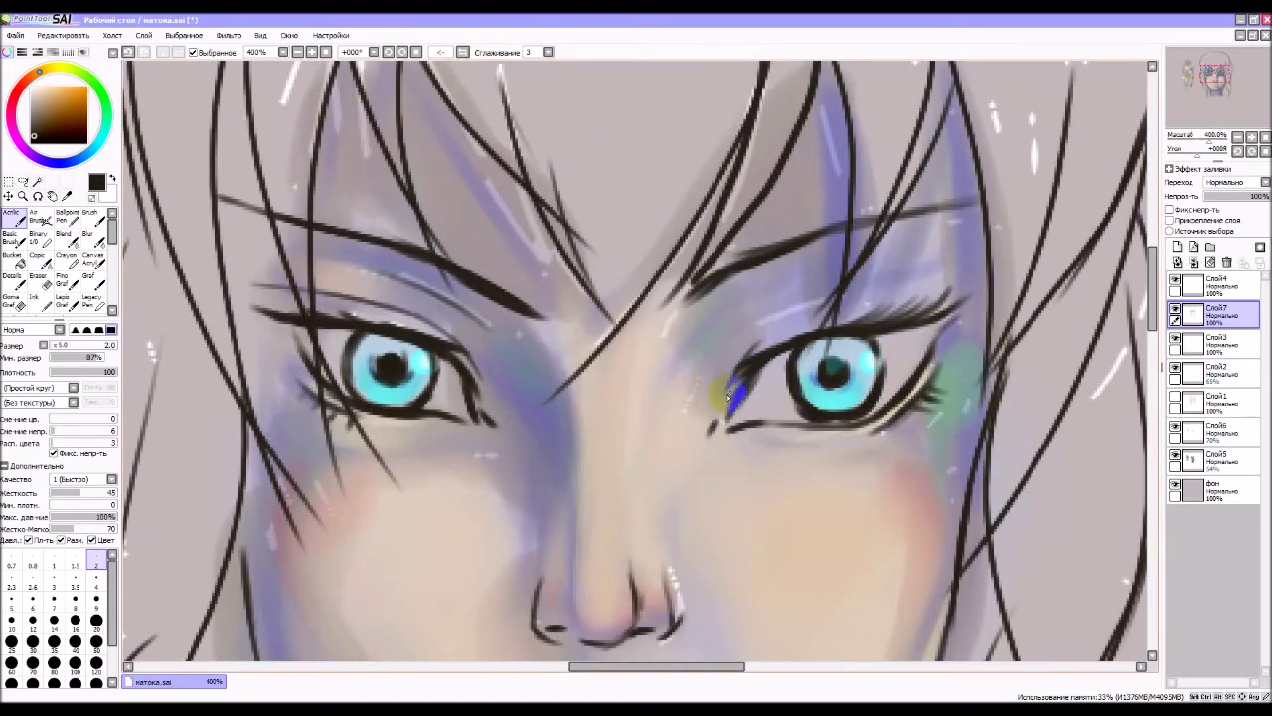
mouse_move(725, 400)
left_mouse_down()
mouse_move(744, 358)
mouse_move(769, 345)
left_mouse_up()
mouse_move(855, 304)
left_mouse_down()
mouse_move(759, 351)
mouse_move(727, 388)
mouse_move(781, 335)
left_mouse_up()
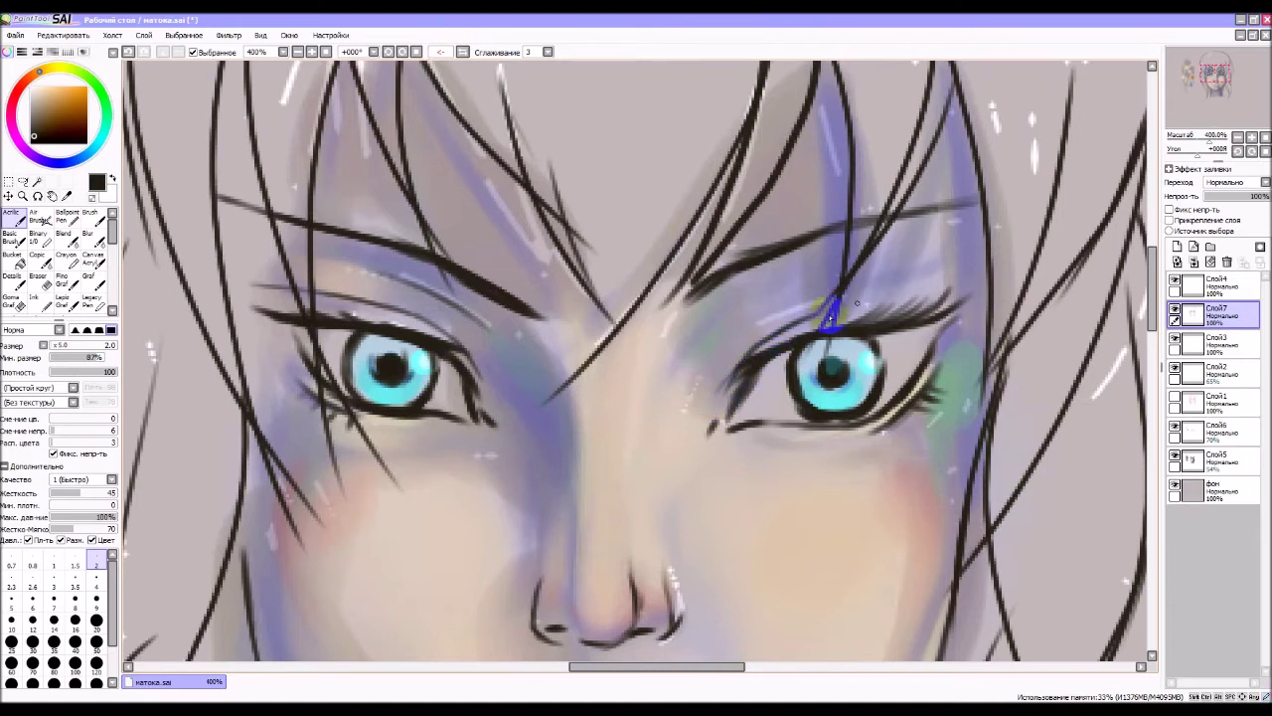
left_click_drag(879, 300, 984, 288)
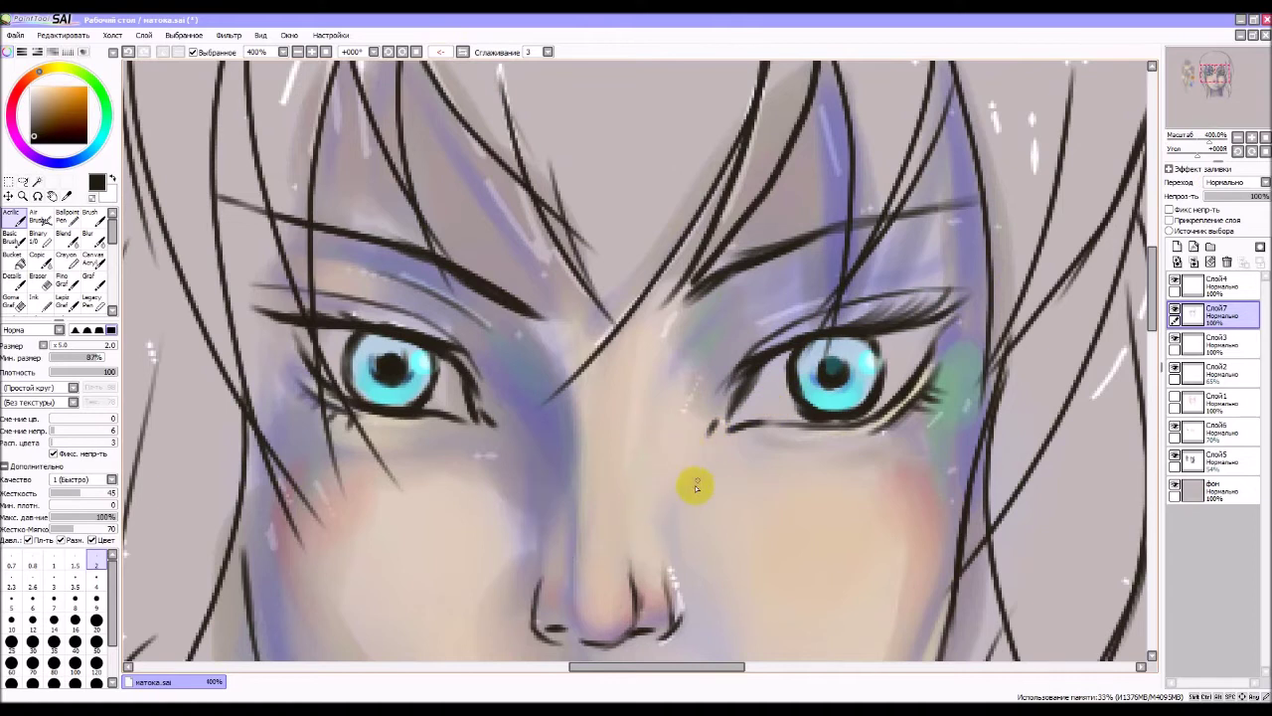
scroll(651, 447, "down", 3)
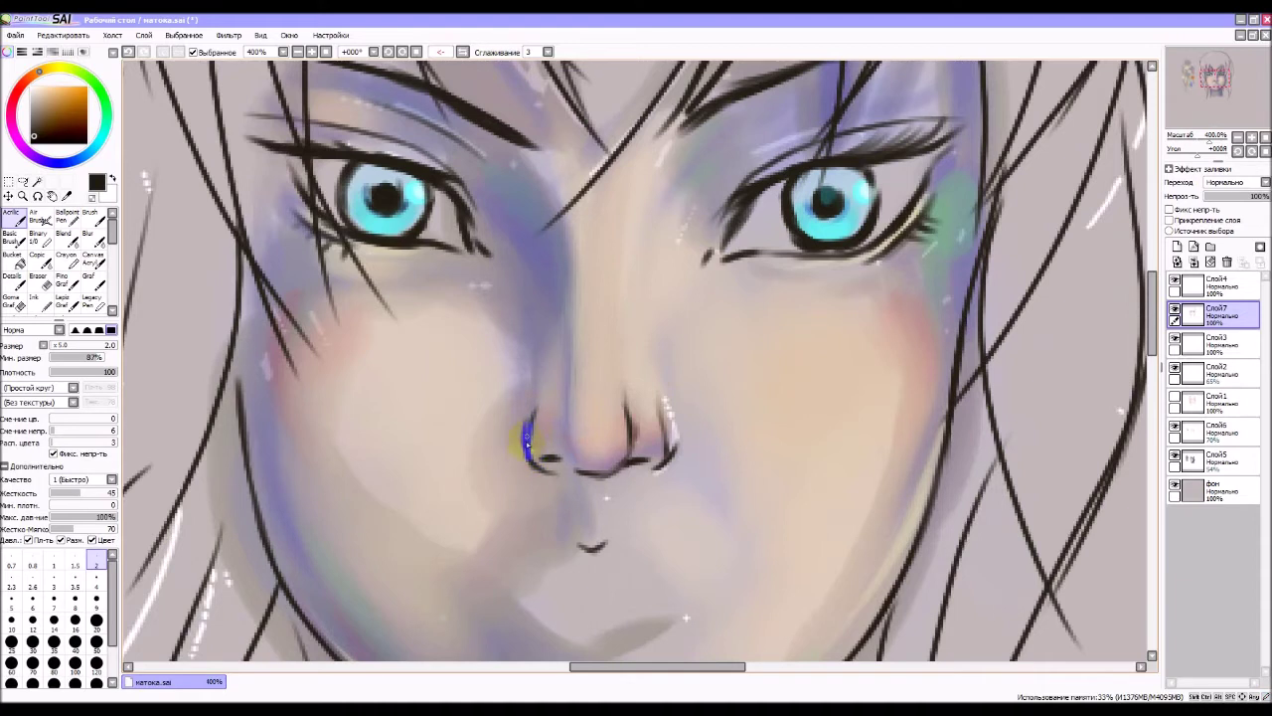
left_click_drag(584, 378, 593, 398)
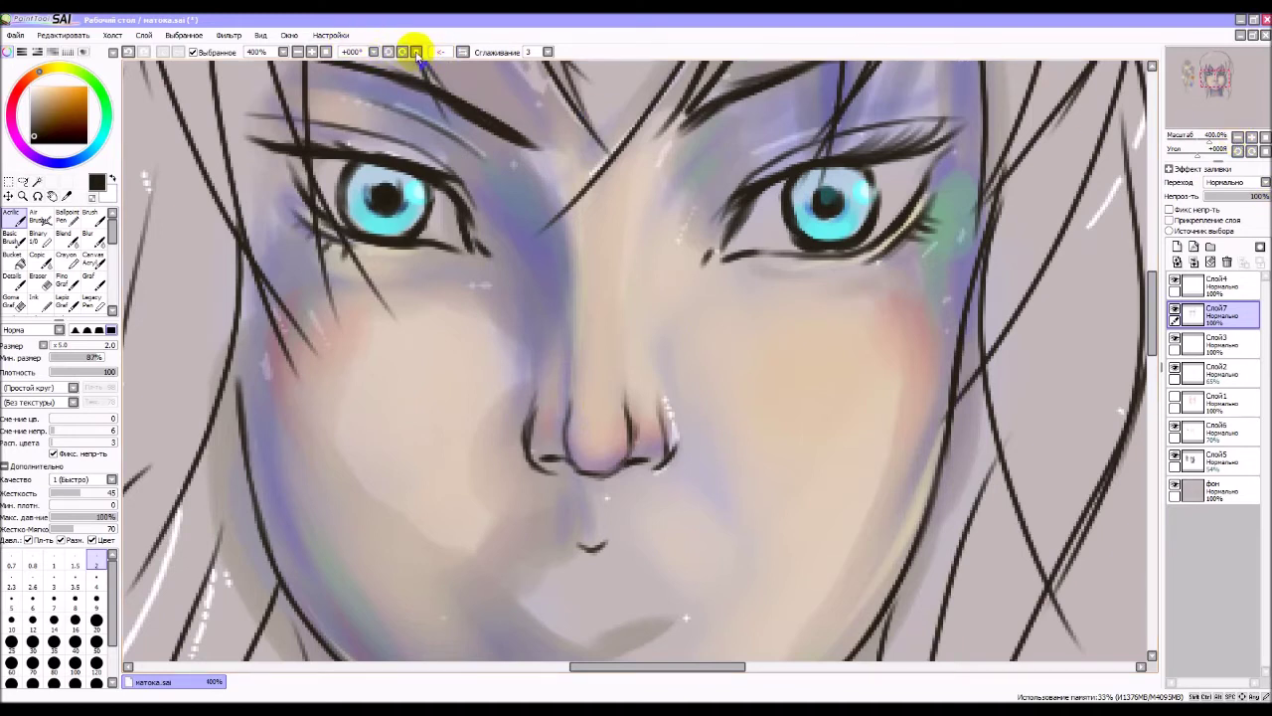
left_click(462, 52)
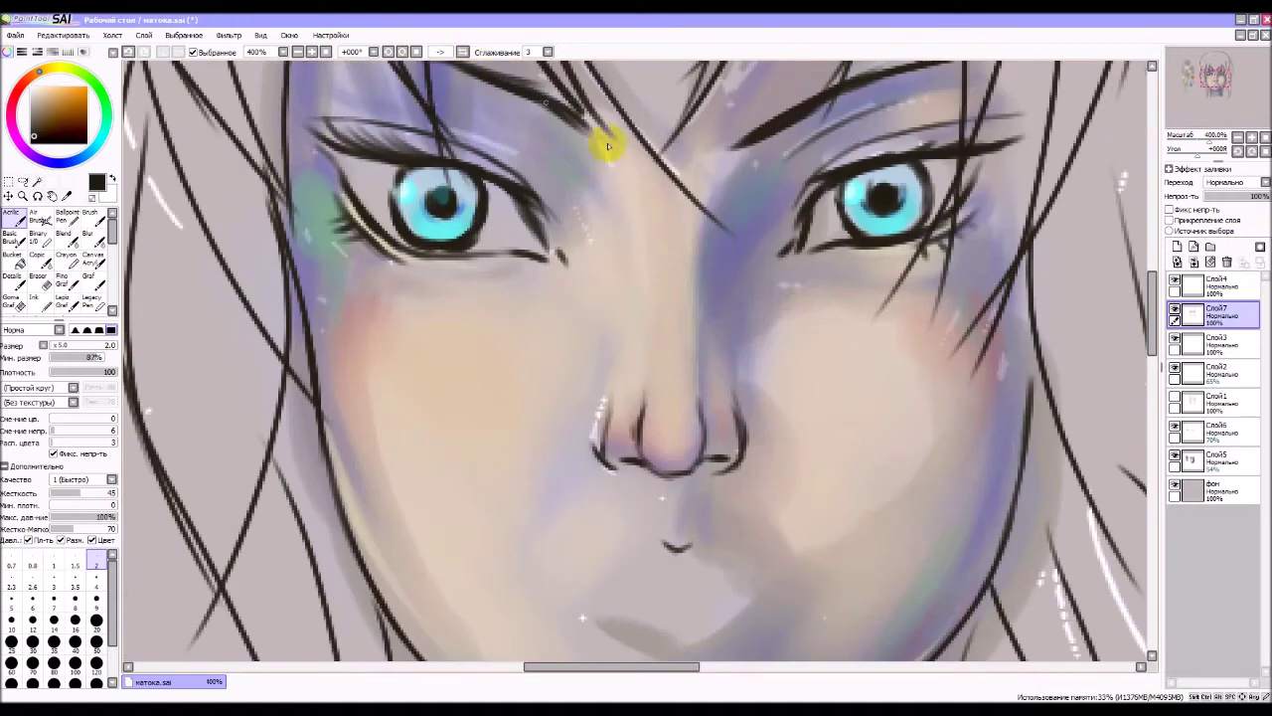
left_click(1238, 137)
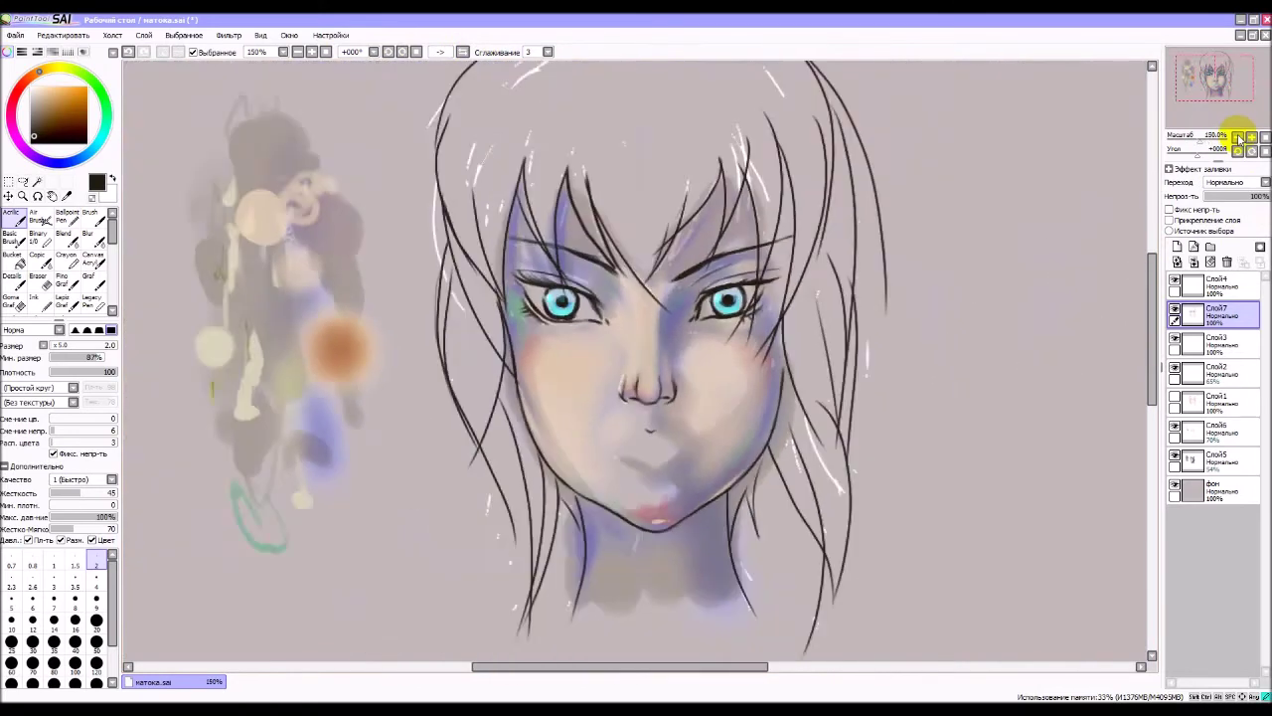
- With the sketch shown, ink the upper lip line and reshape the lower-lip stroke
left_click(1176, 398)
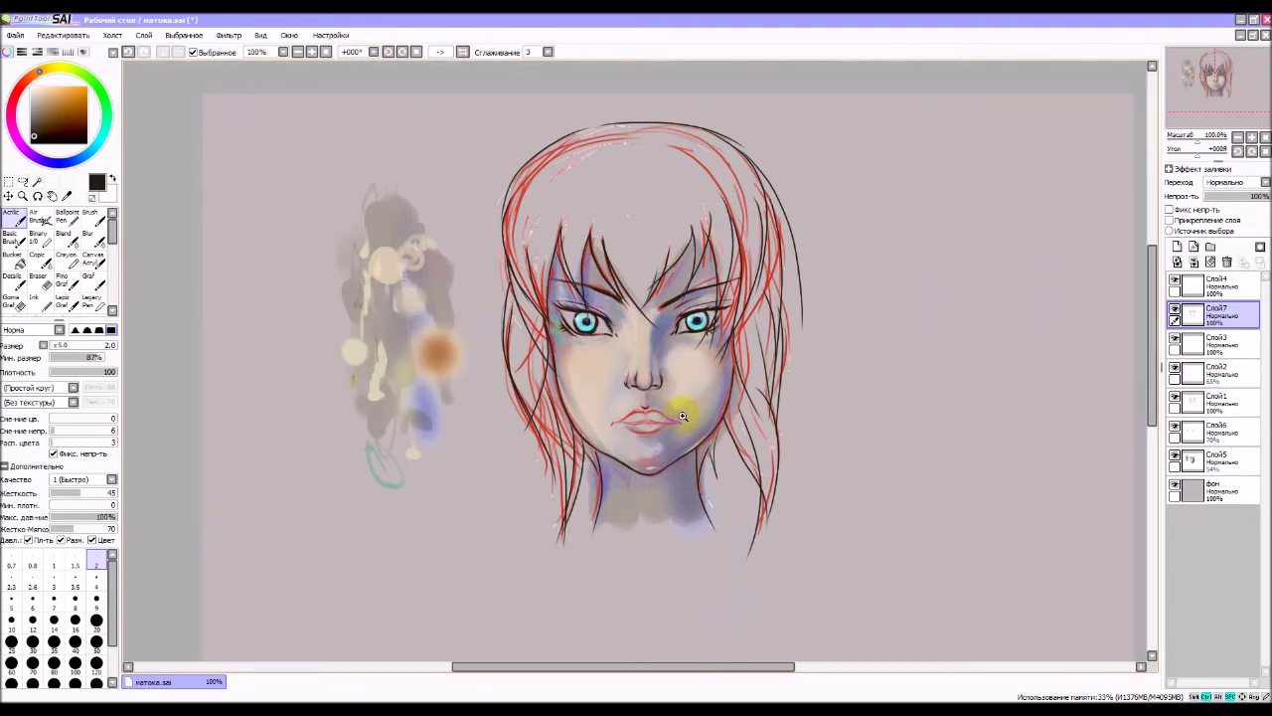
scroll(647, 422, "up", 3)
scroll(646, 422, "up", 2)
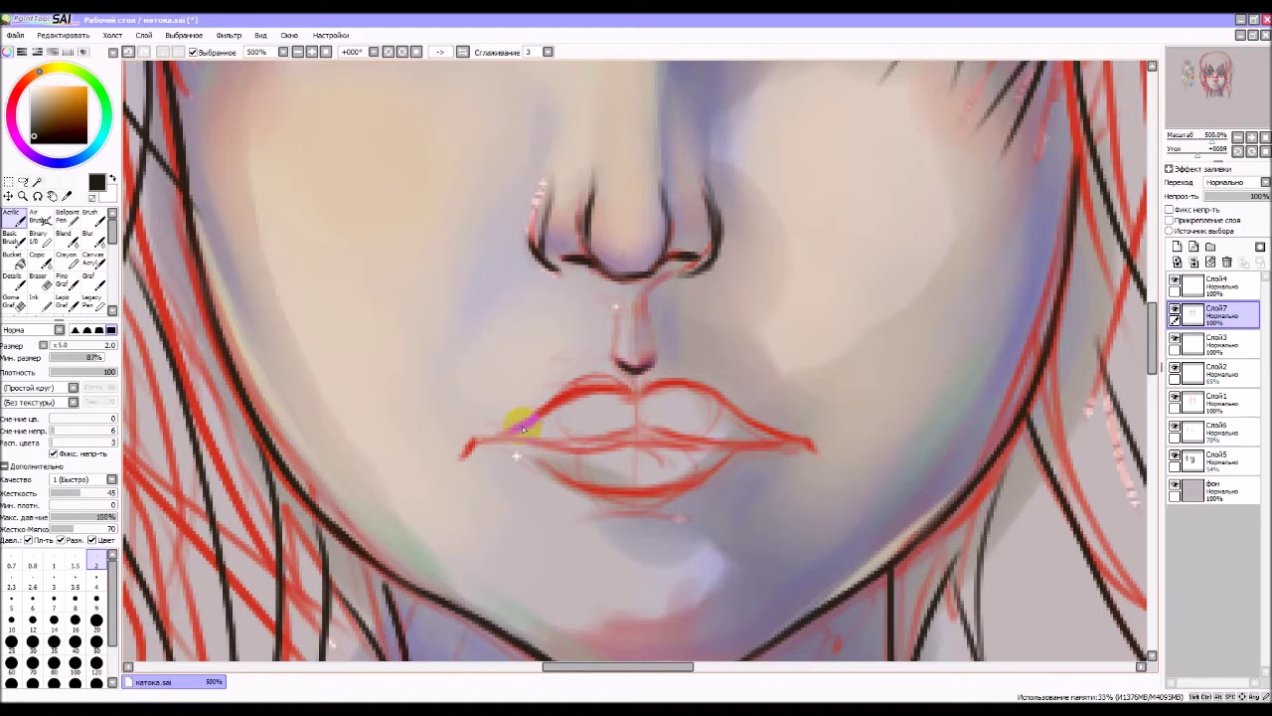
mouse_move(466, 453)
left_mouse_down()
mouse_move(545, 398)
mouse_move(632, 398)
left_mouse_up()
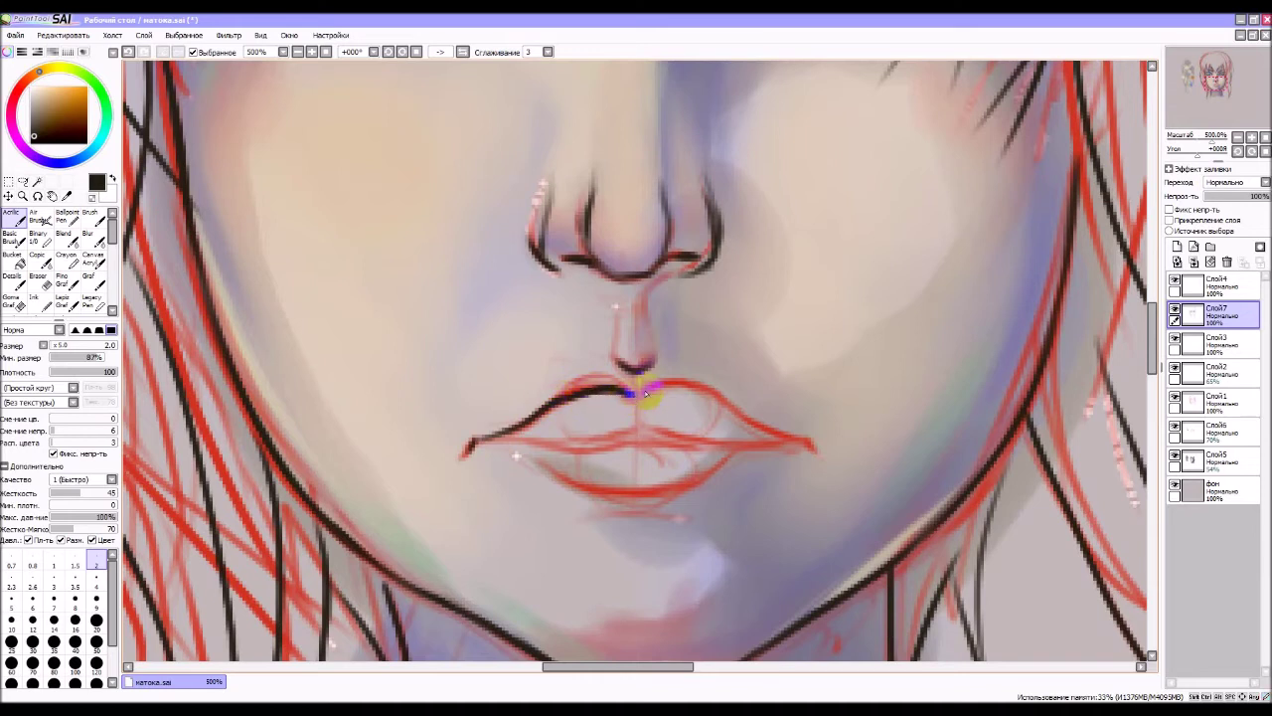
left_click_drag(632, 395, 679, 388)
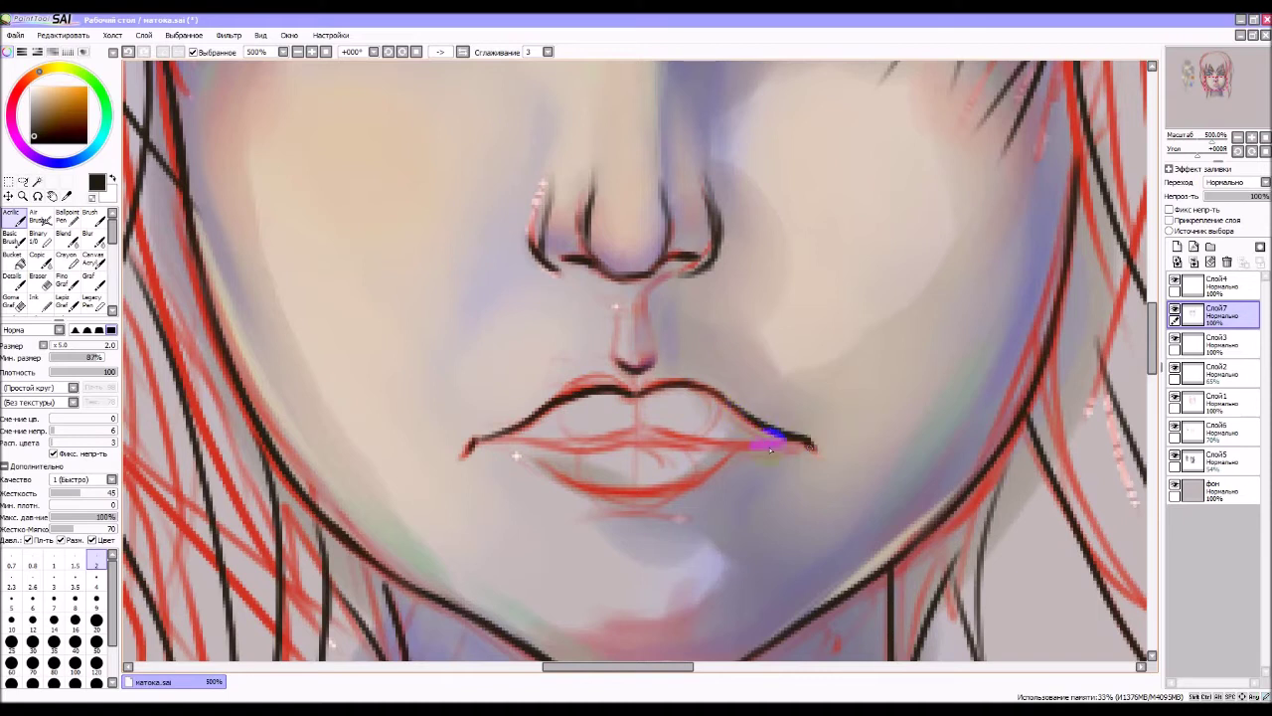
mouse_move(509, 440)
left_mouse_down()
mouse_move(654, 417)
mouse_move(624, 435)
mouse_move(686, 425)
mouse_move(795, 441)
left_mouse_up()
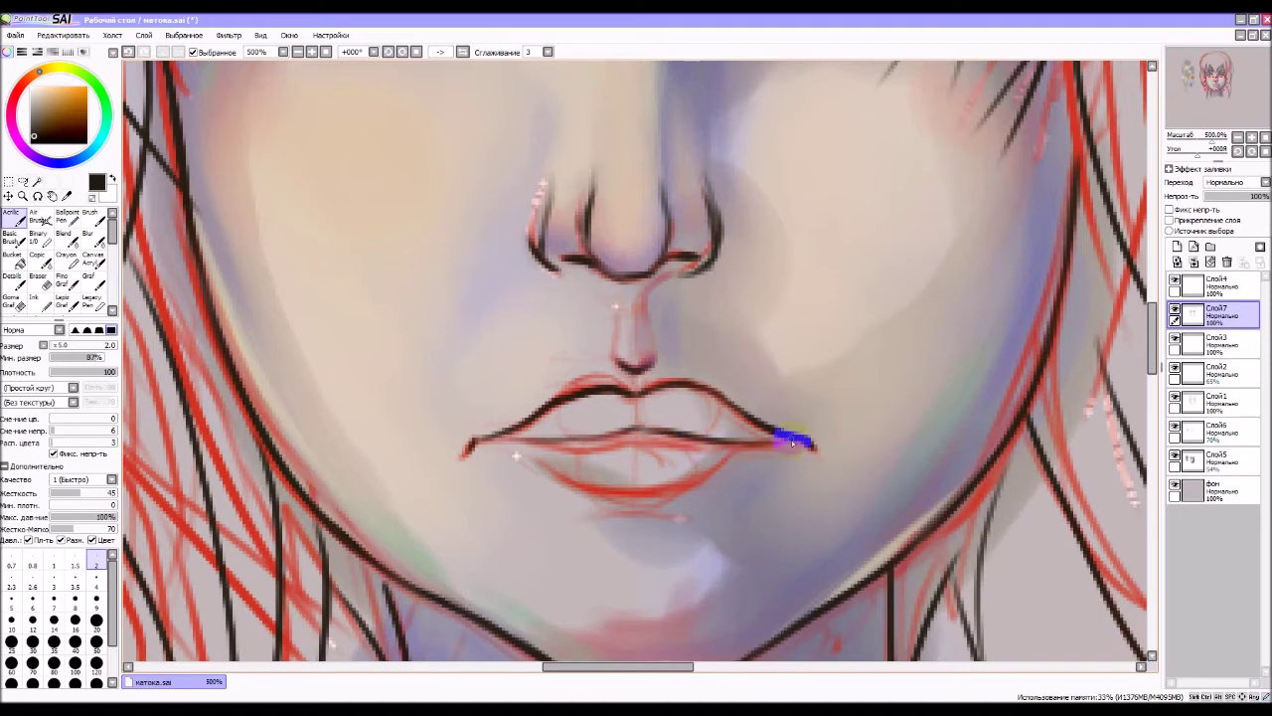
mouse_move(534, 459)
left_mouse_down()
mouse_move(603, 483)
mouse_move(560, 474)
mouse_move(630, 467)
mouse_move(656, 481)
mouse_move(722, 456)
left_mouse_up()
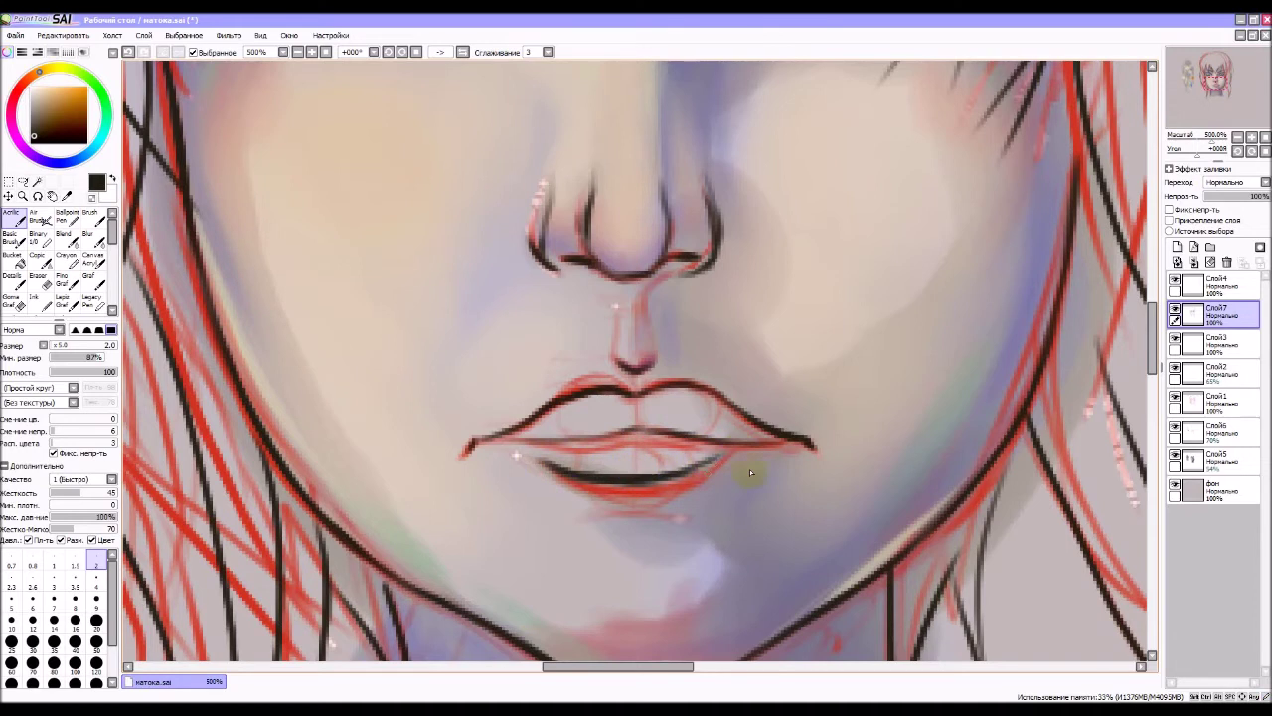
left_click(539, 489)
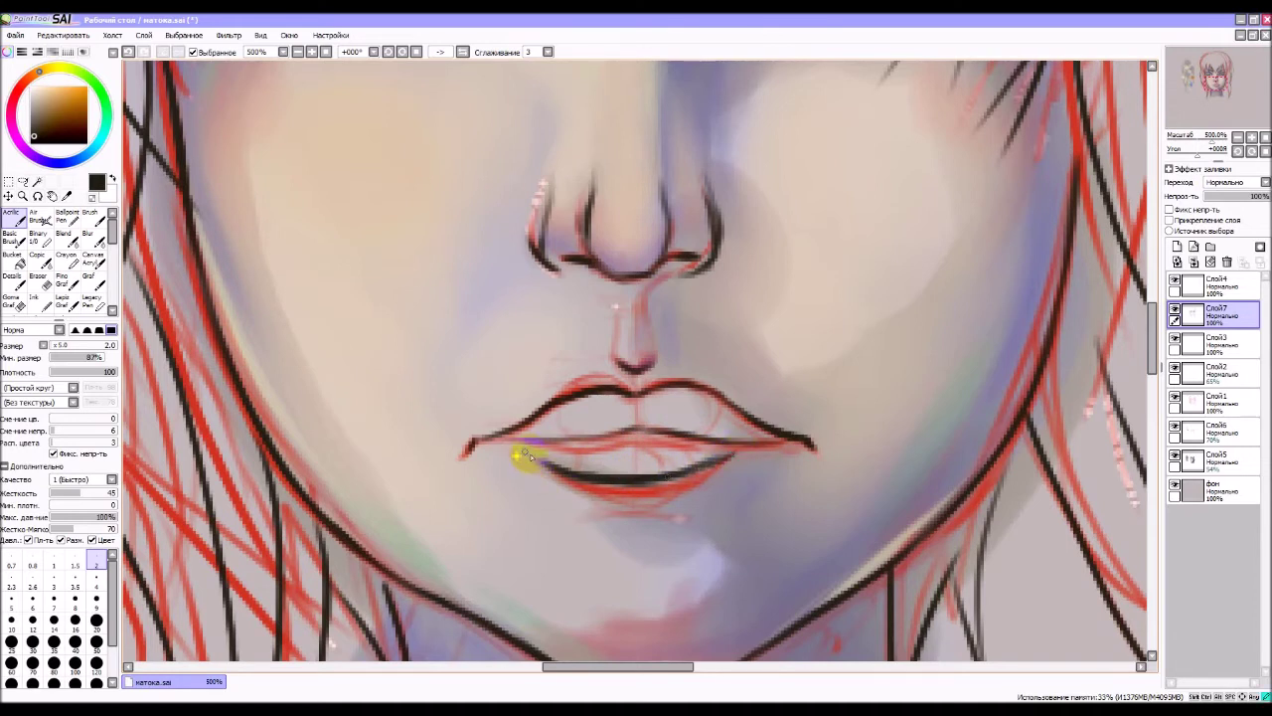
mouse_move(738, 451)
left_mouse_down()
mouse_move(635, 486)
mouse_move(706, 479)
left_mouse_up()
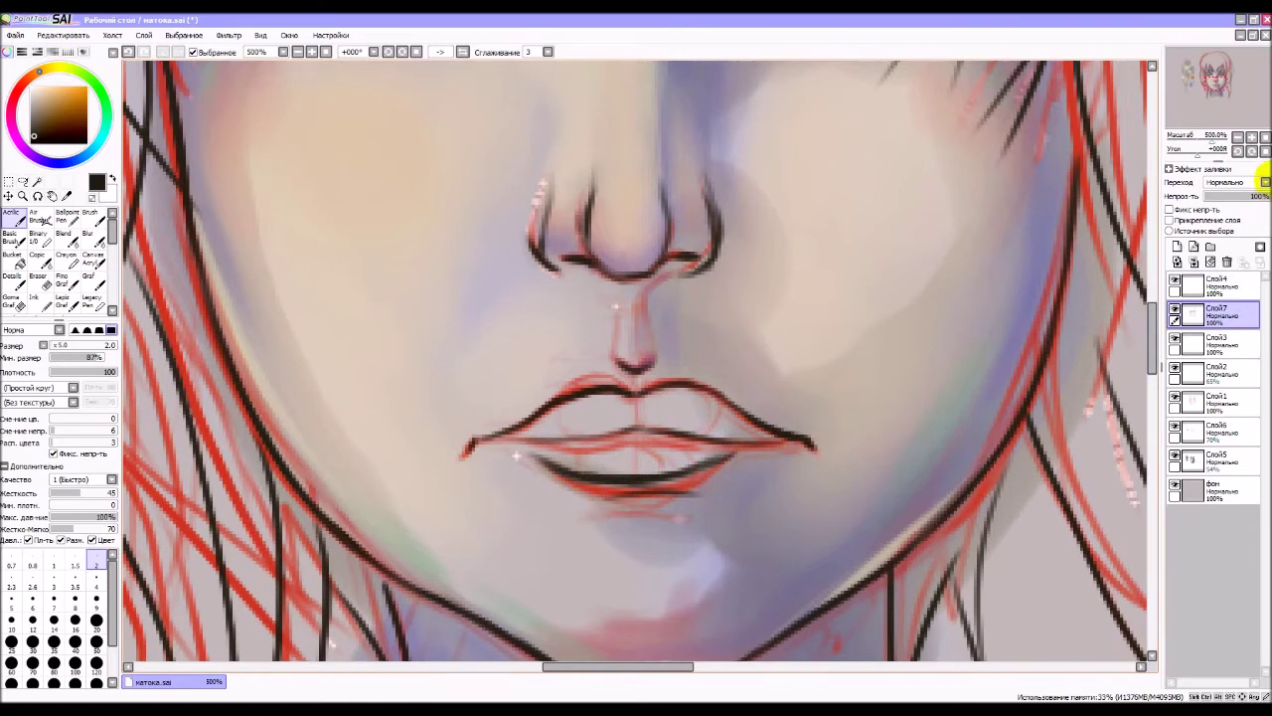
- Toggle the Слой1 sketch off to check, zoom out to 100%, and show it again
left_click(1175, 399)
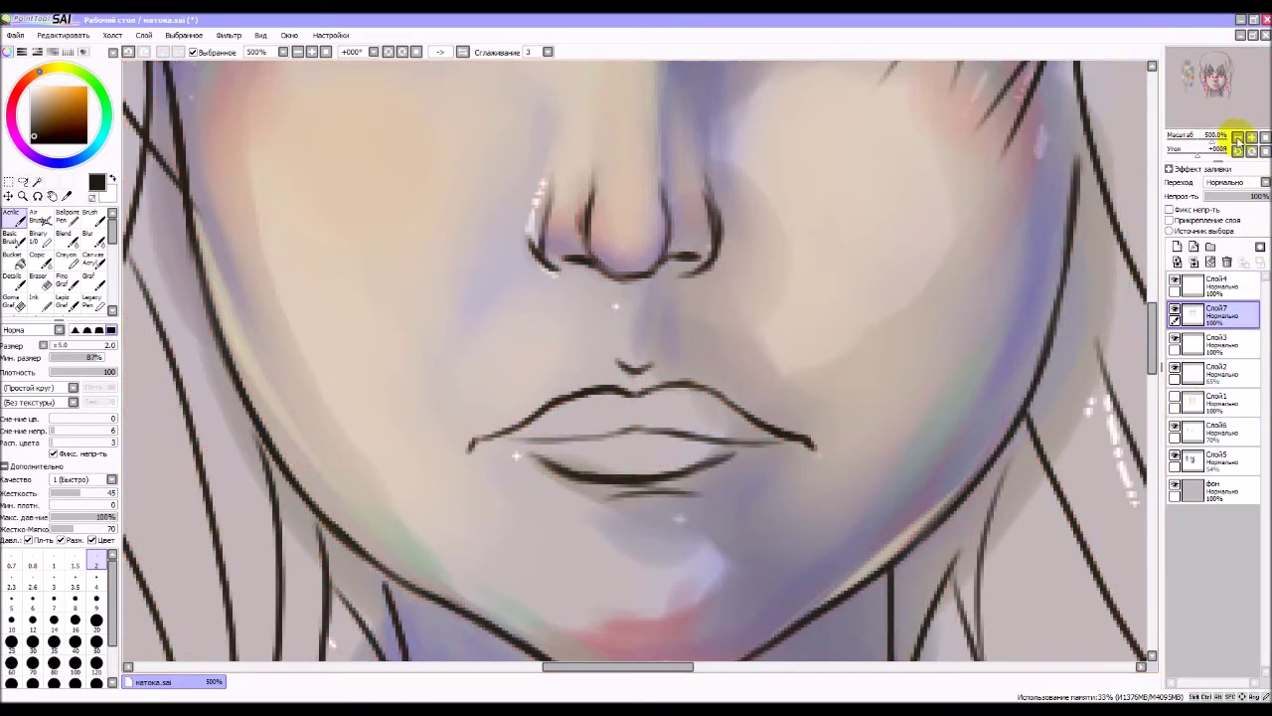
left_click(1237, 137)
left_click(1237, 138)
left_click(1237, 137)
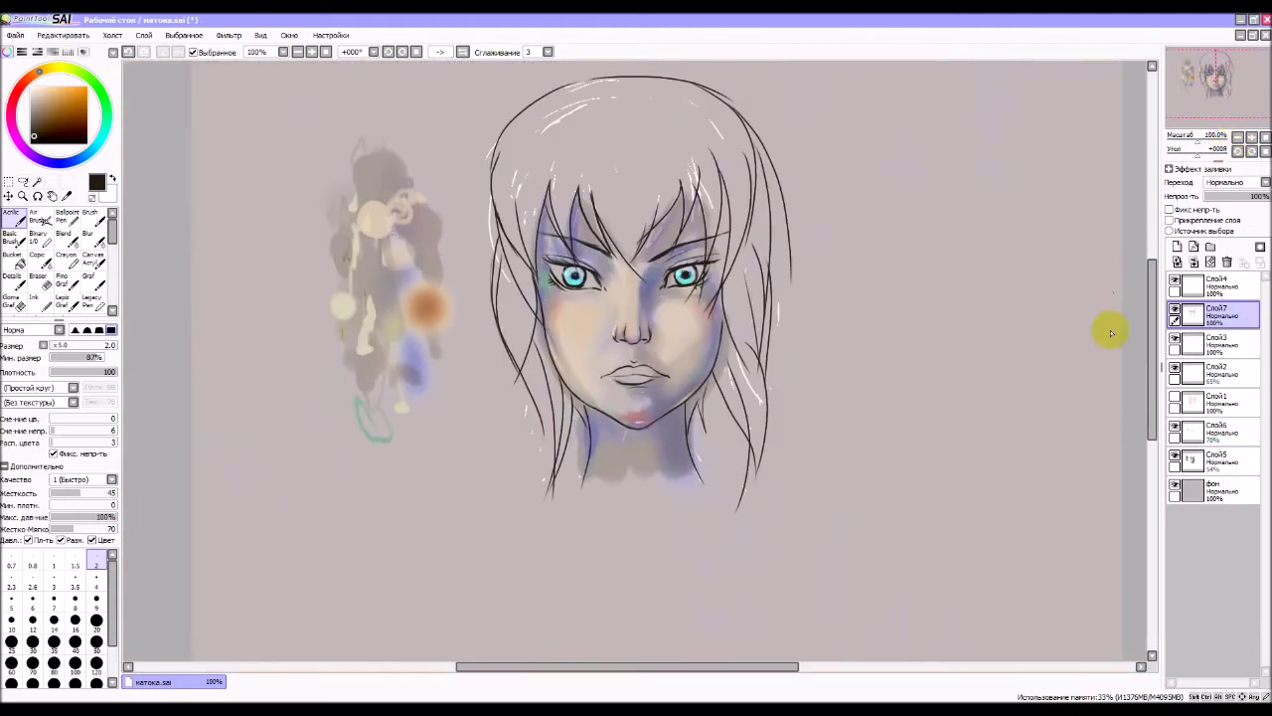
left_click(1175, 399)
left_click(1175, 399)
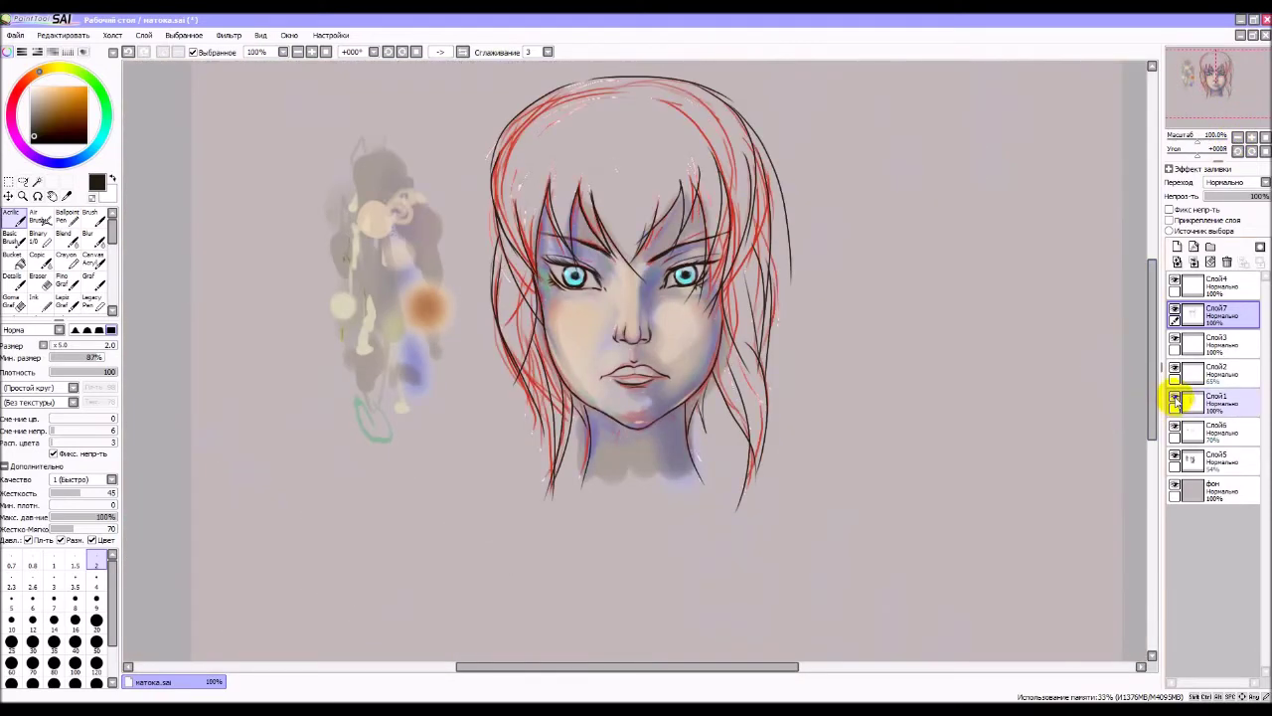
- Hide the red sketch layer Слой1 and zoom in, centring the view on the face
left_click(1175, 398)
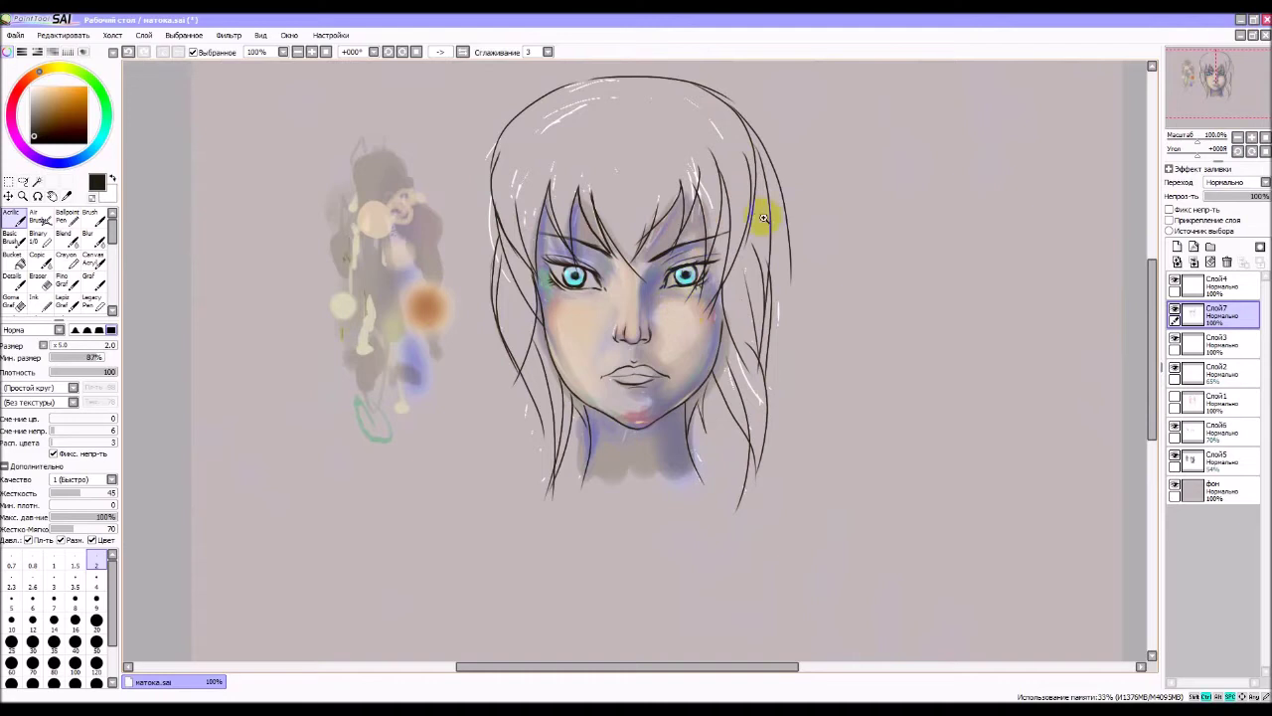
scroll(759, 221, "up", 4)
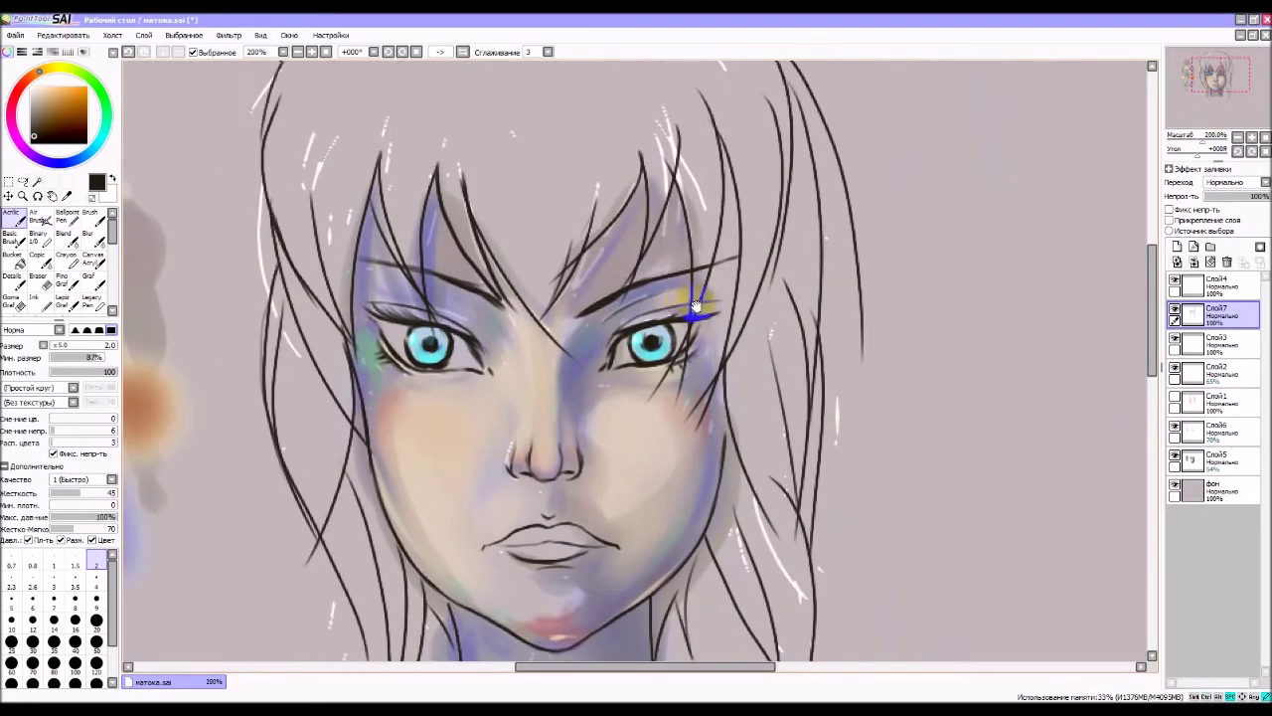
mouse_move(637, 278)
left_mouse_down()
mouse_move(703, 330)
mouse_move(690, 248)
left_mouse_up()
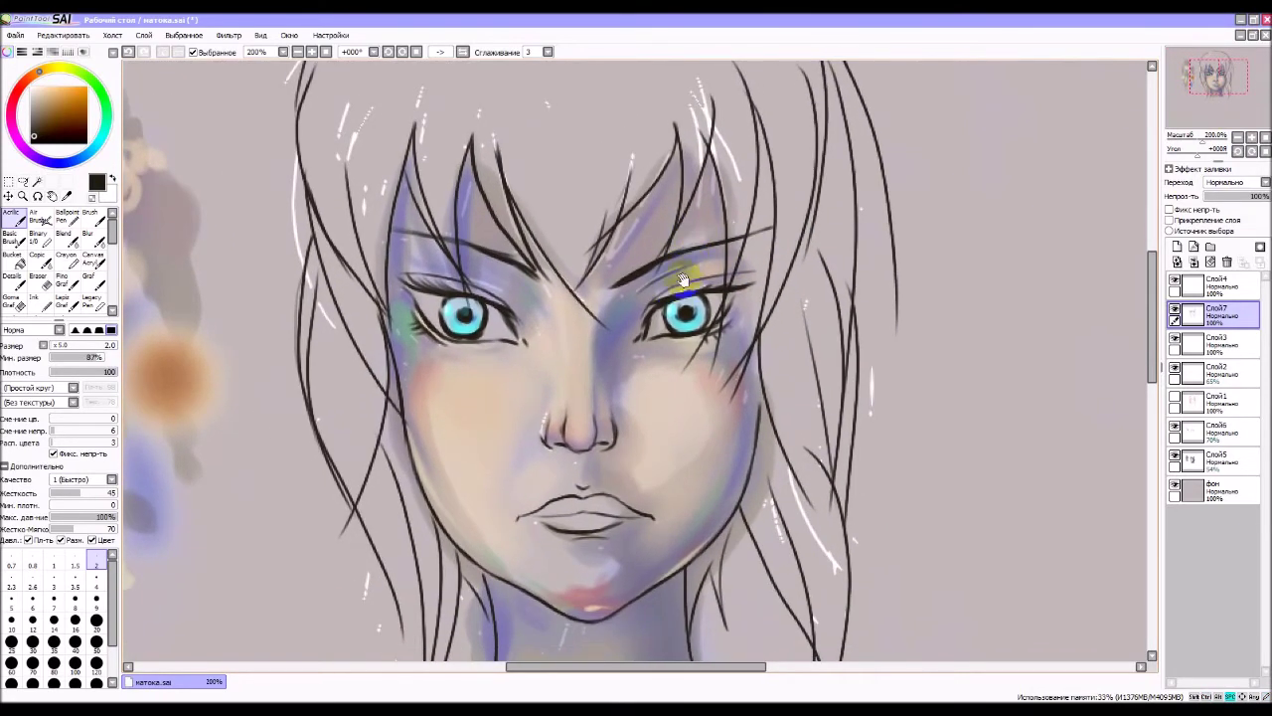
mouse_move(686, 294)
left_mouse_down()
mouse_move(686, 208)
mouse_move(676, 247)
left_mouse_up()
mouse_move(717, 195)
left_mouse_down()
mouse_move(712, 232)
mouse_move(705, 223)
left_mouse_up()
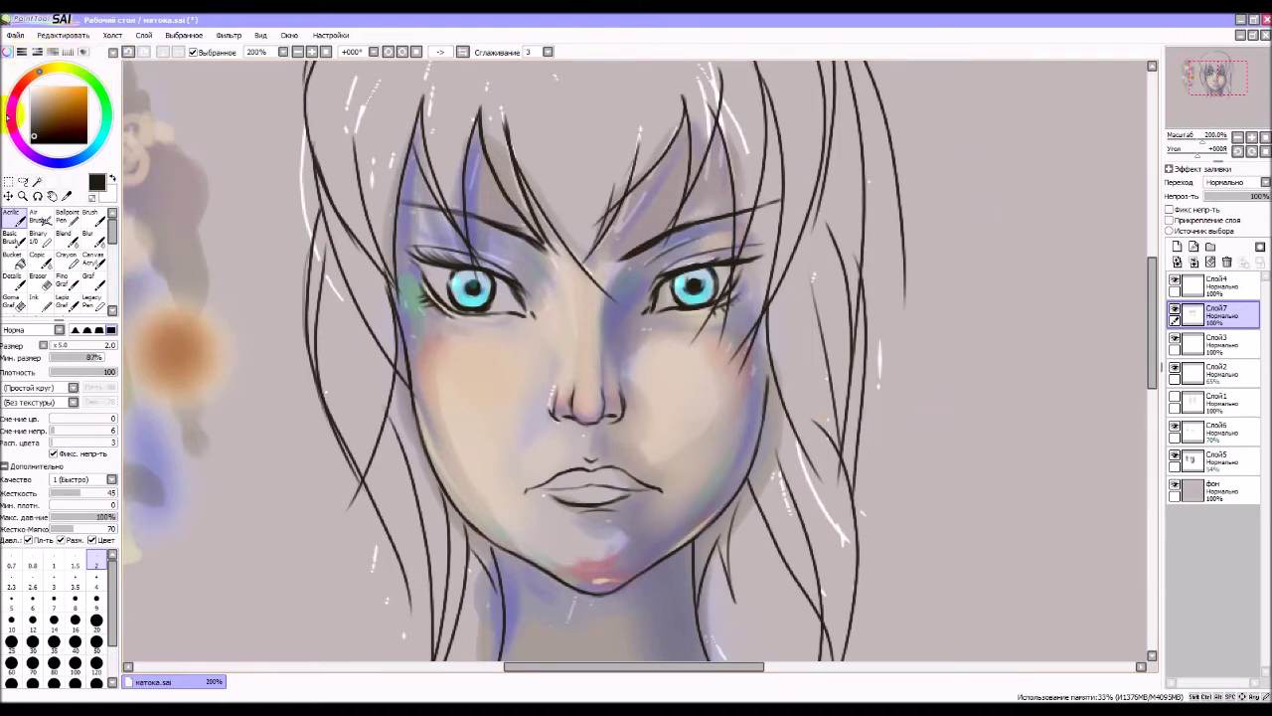
- Toggle the line art Слой7 and sketch Слой1 to compare, ending with the sketch hidden
key("ctrl+z")
key("ctrl+y")
left_click(1175, 312)
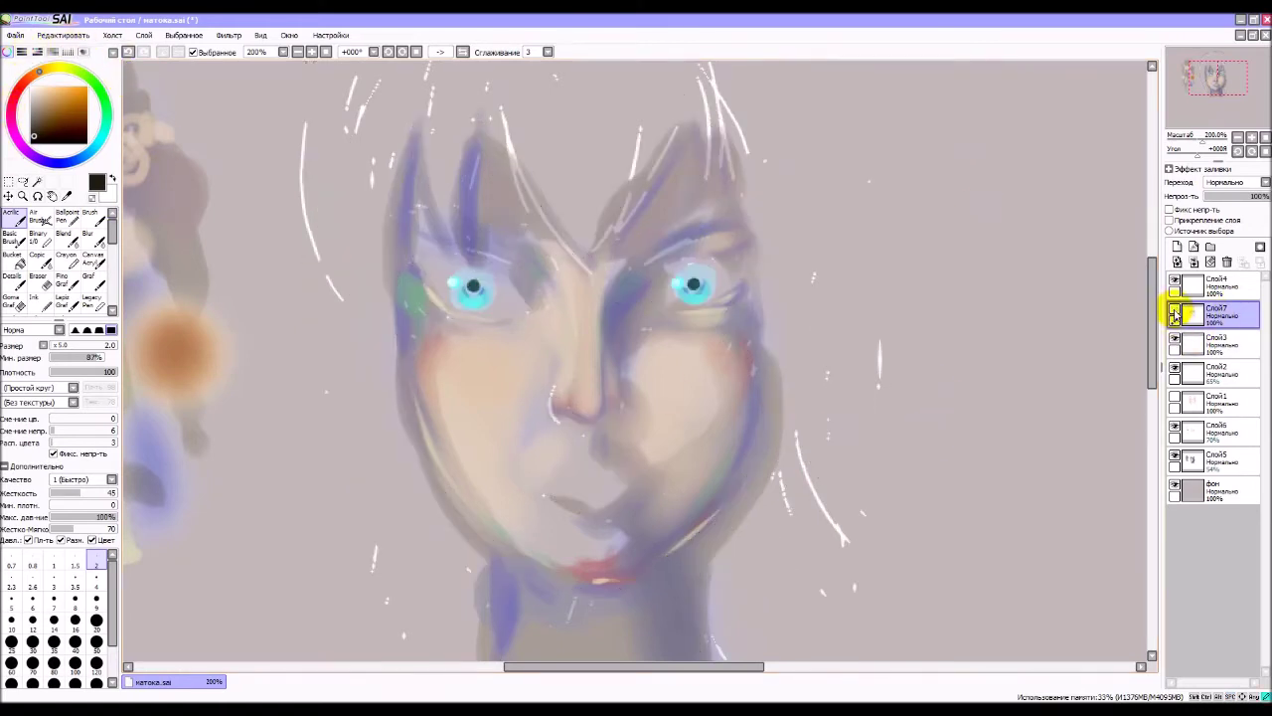
left_click(1175, 312)
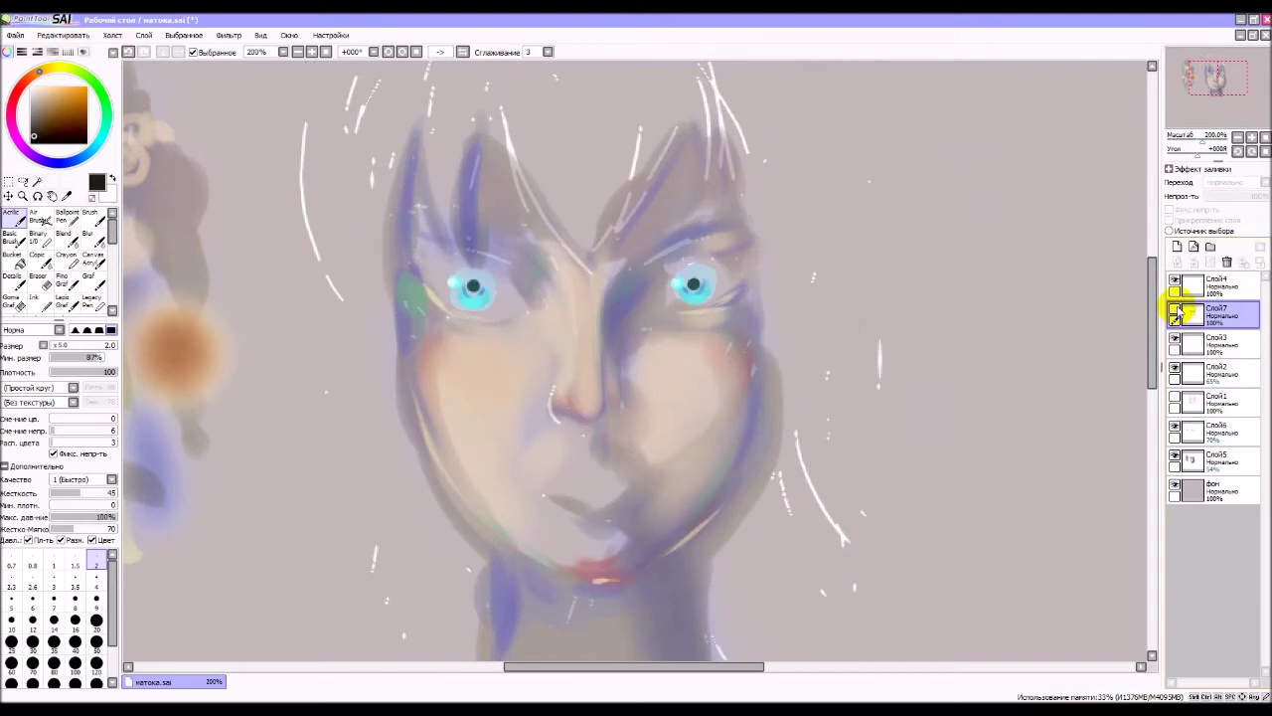
left_click(1175, 398)
left_click(1175, 397)
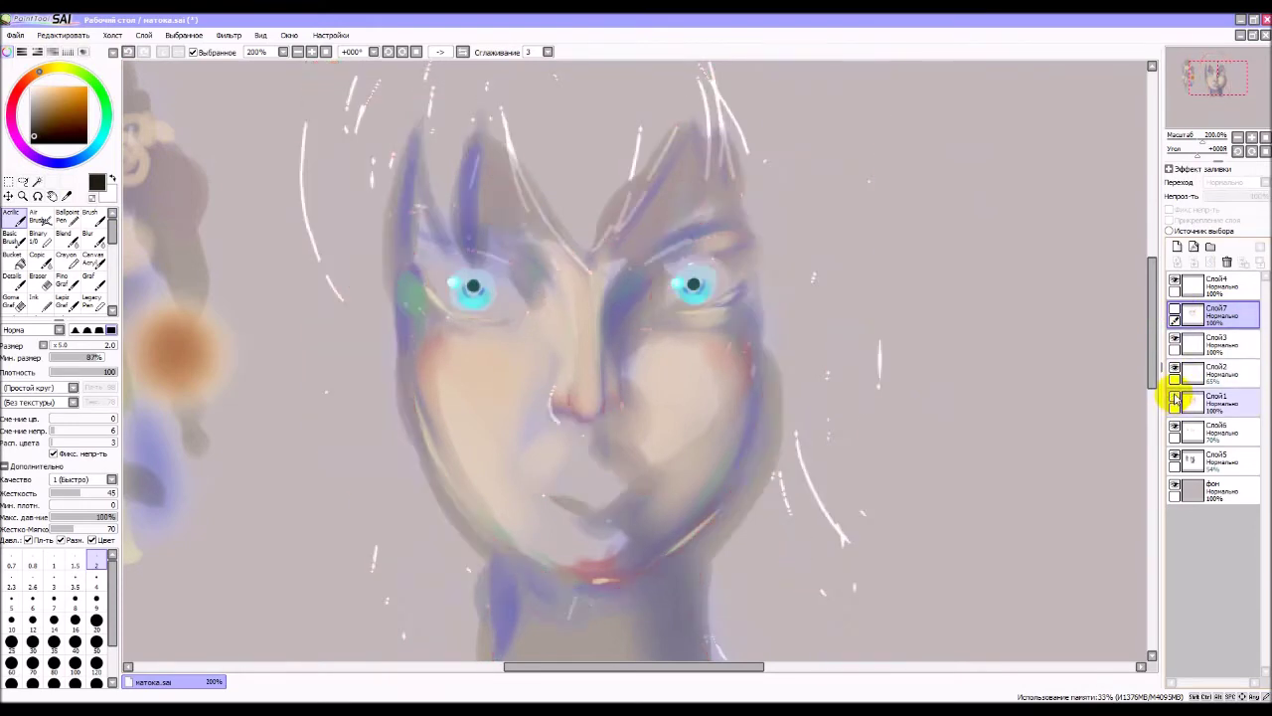
left_click(1175, 397)
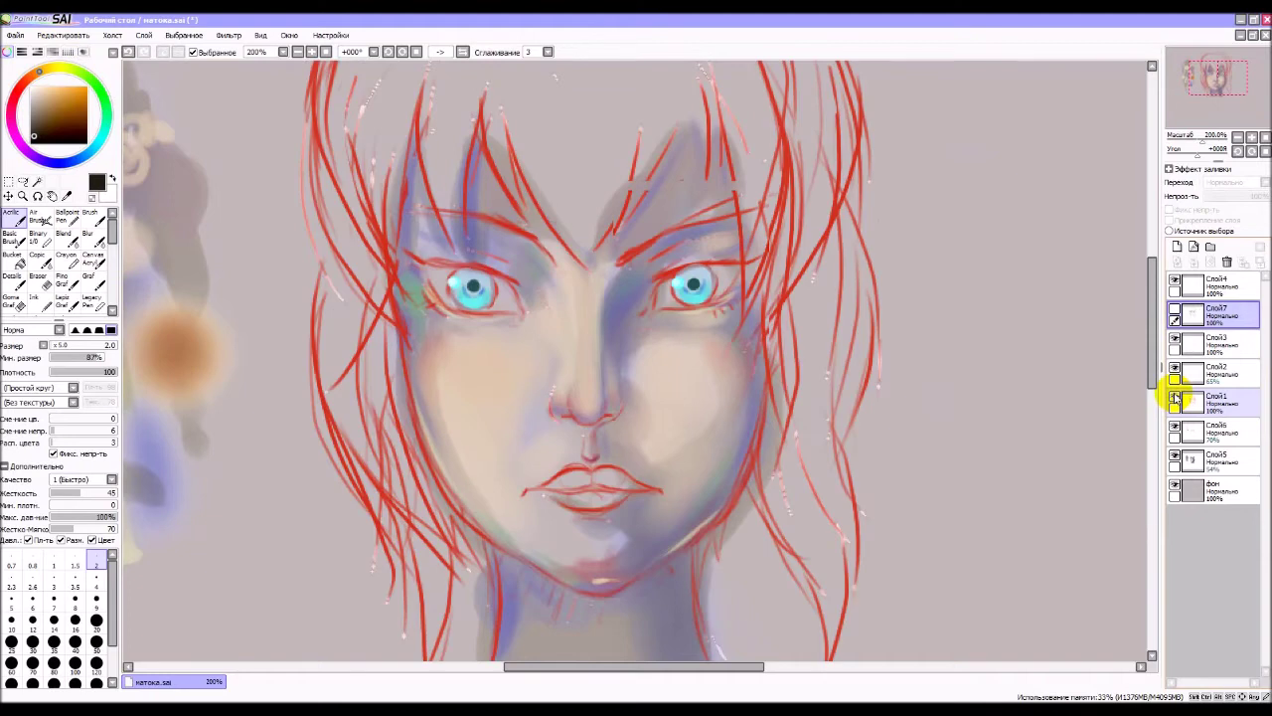
left_click(1175, 314)
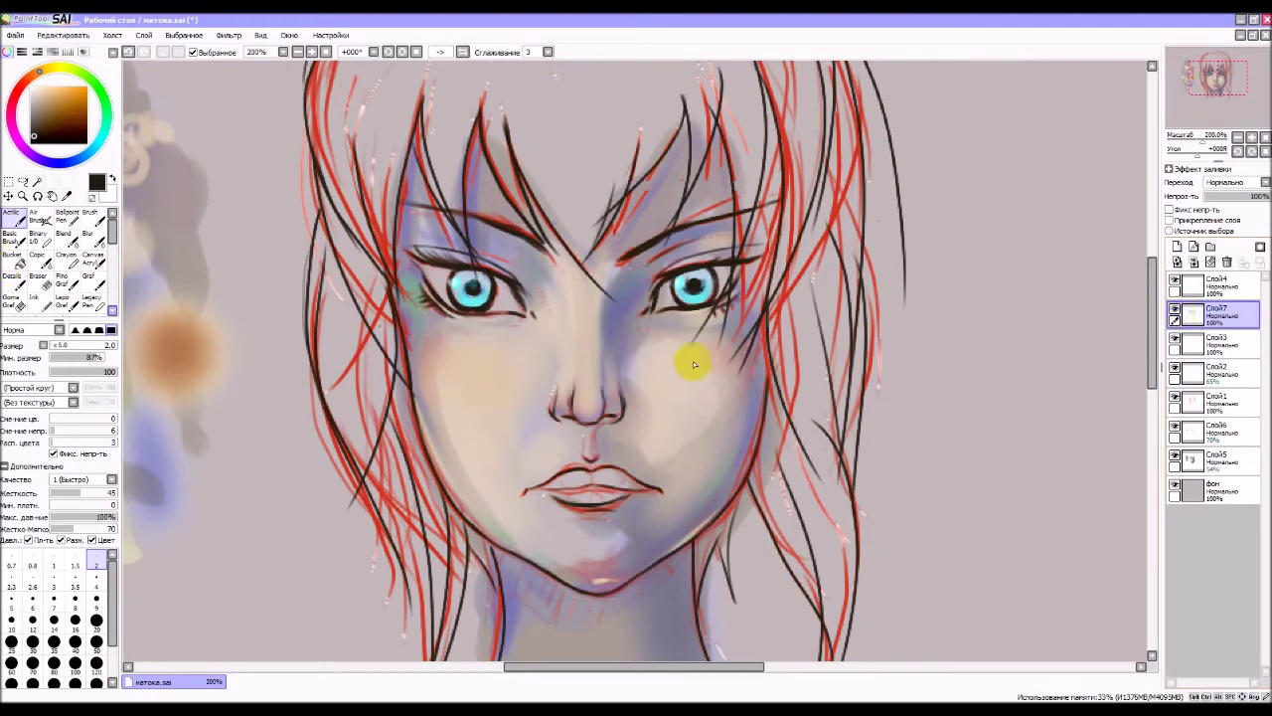
left_click(1176, 397)
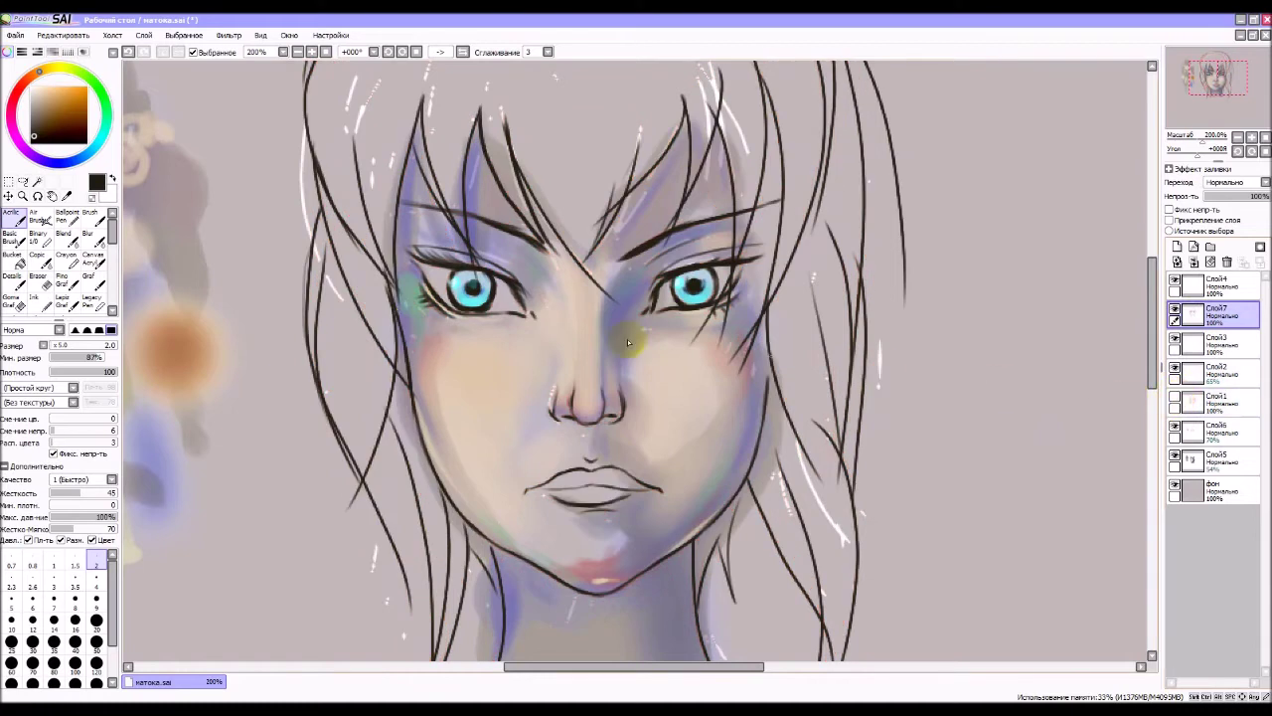
- Erase the faint stray sketch marks beside the left and right nostrils with the Eraser
left_click(40, 278)
left_click_drag(548, 378, 575, 398)
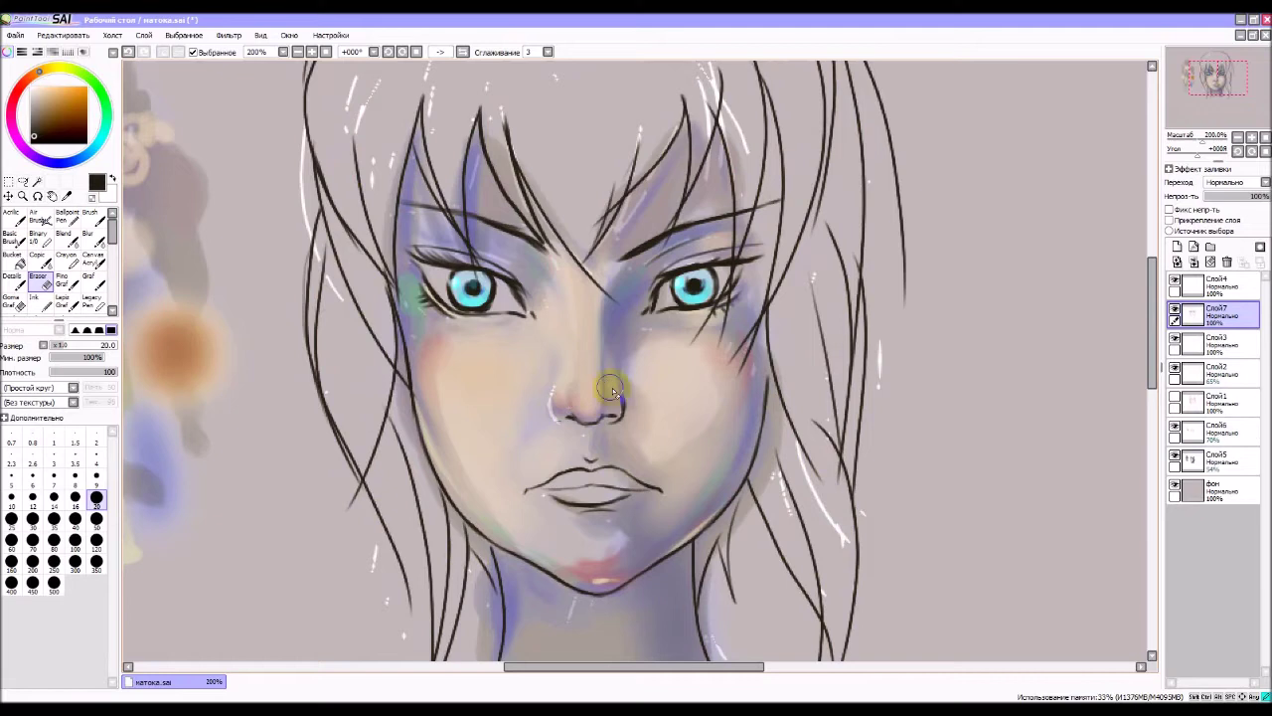
mouse_move(623, 394)
left_mouse_down()
mouse_move(639, 423)
mouse_move(631, 436)
mouse_move(580, 445)
mouse_move(705, 398)
mouse_move(491, 439)
mouse_move(488, 477)
mouse_move(610, 458)
mouse_move(673, 378)
mouse_move(412, 308)
mouse_move(422, 278)
left_mouse_up()
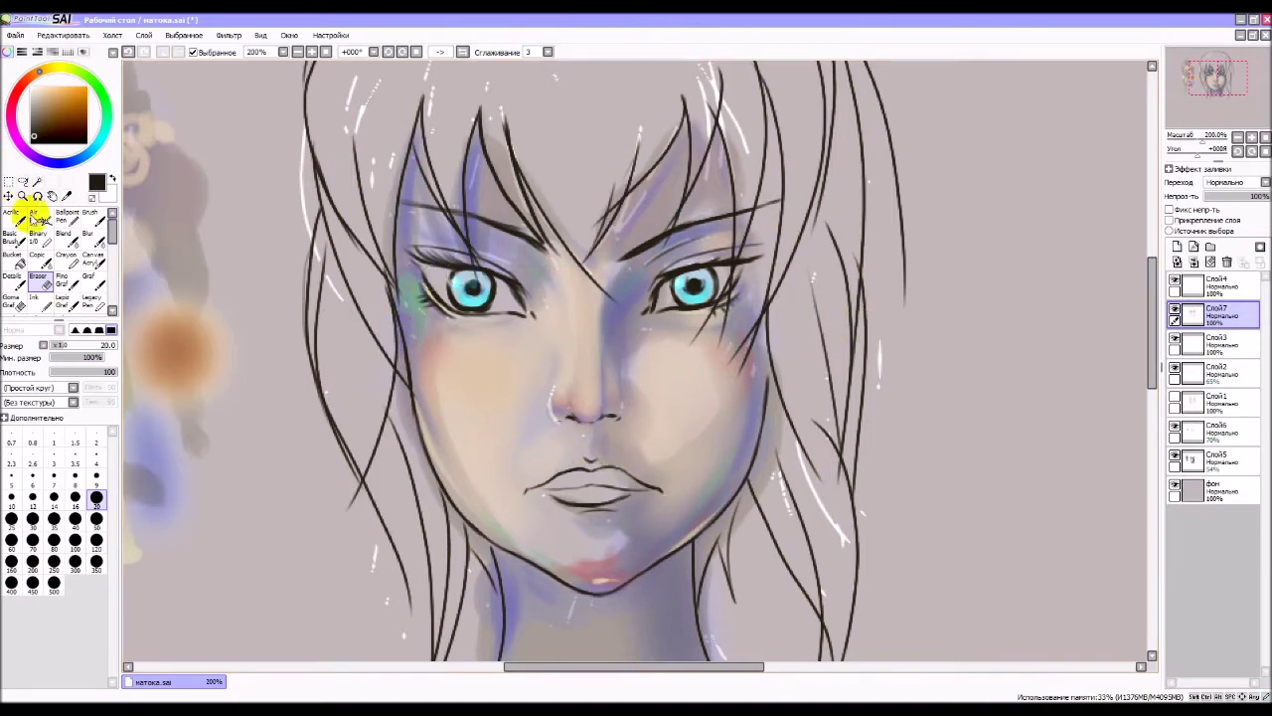
left_click(8, 196)
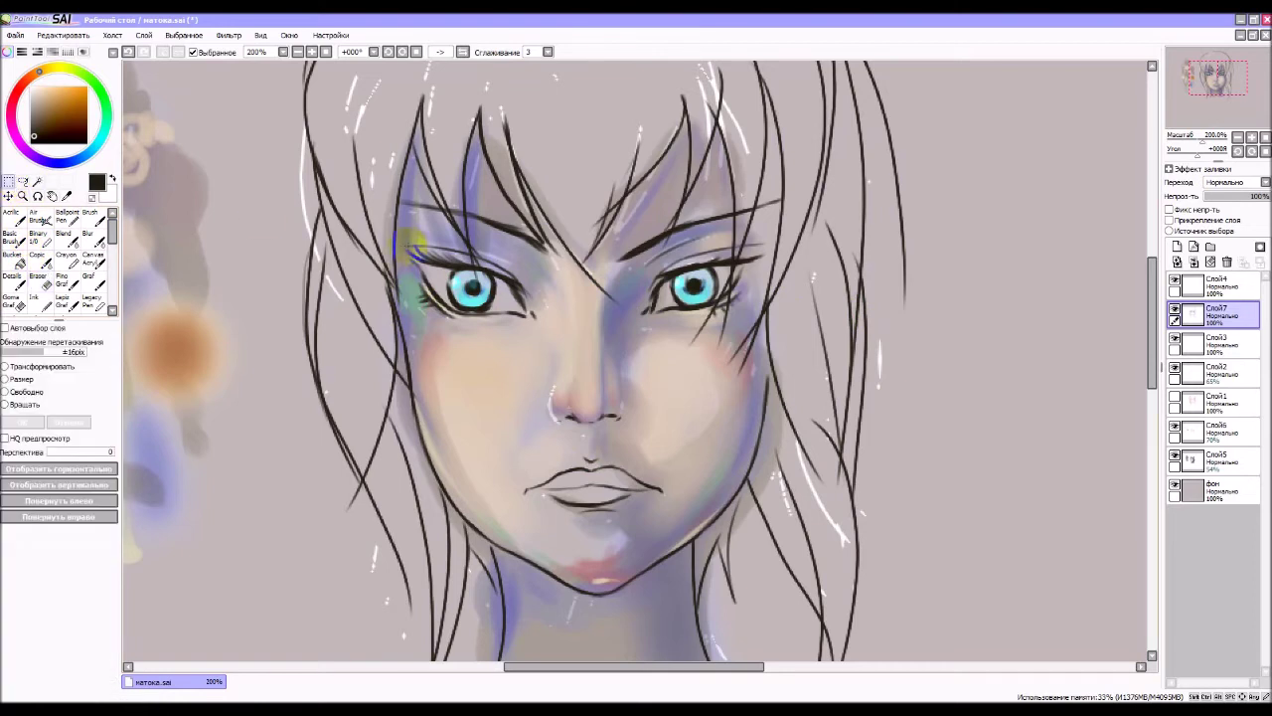
- Shrink a boxed left-eye area with Layer > Transform, then add a short blue stroke beside it
left_click_drag(397, 230, 552, 346)
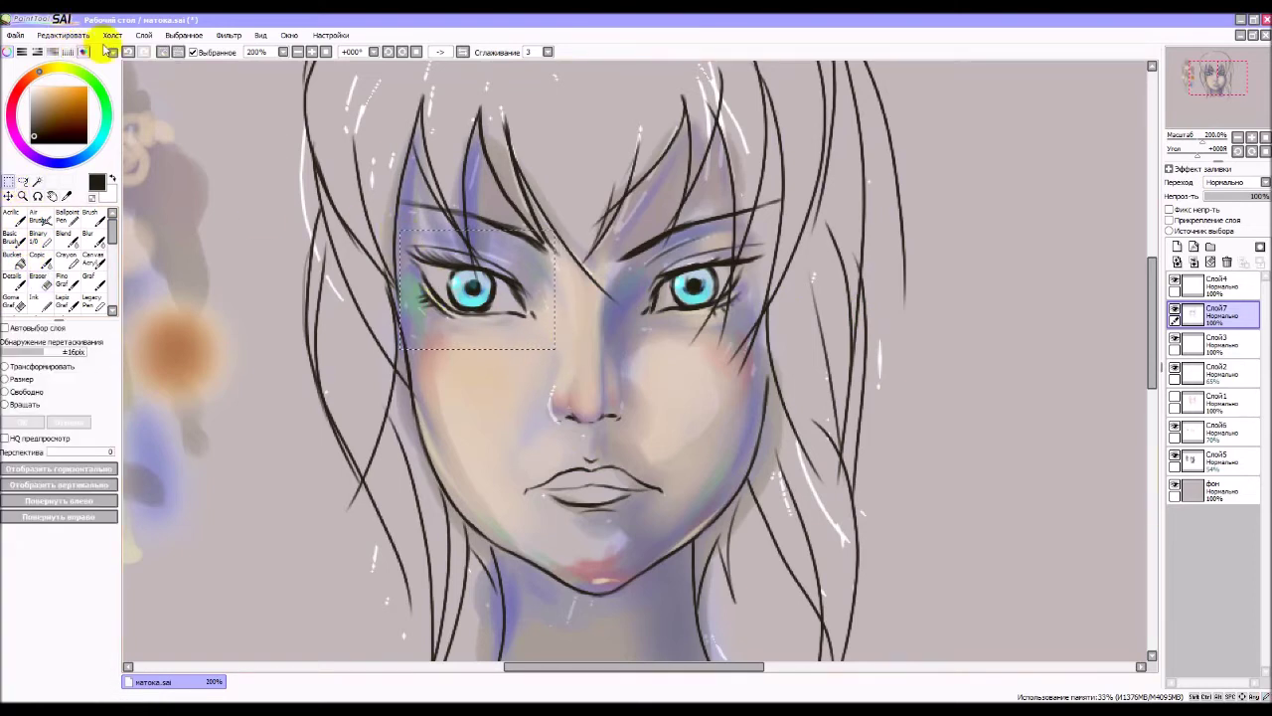
left_click(144, 35)
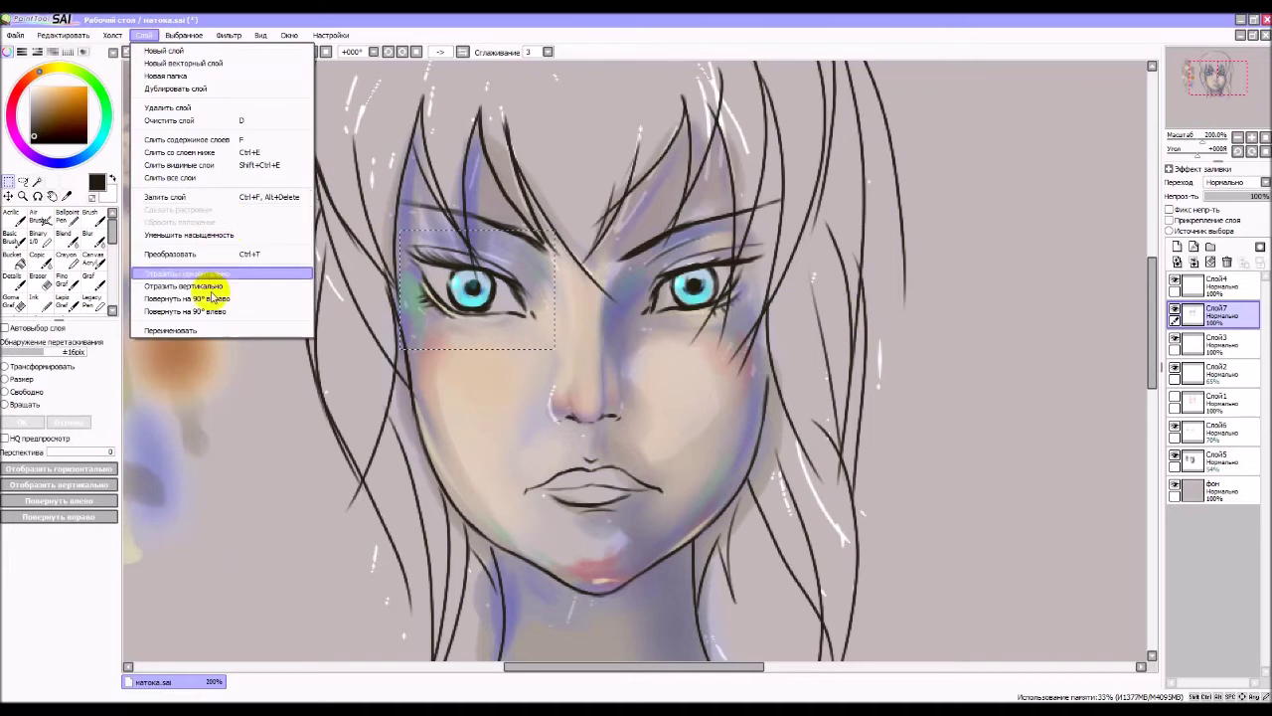
left_click(219, 254)
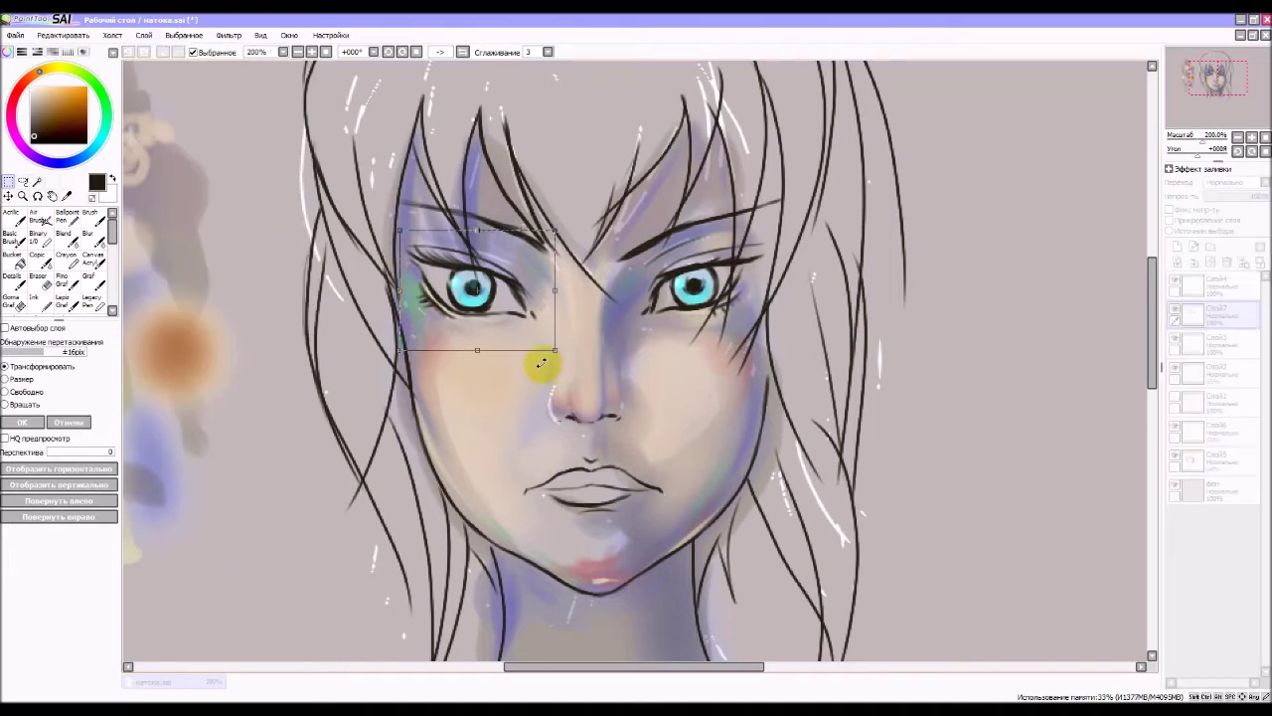
mouse_move(555, 349)
left_mouse_down()
mouse_move(548, 332)
mouse_move(522, 333)
left_mouse_up()
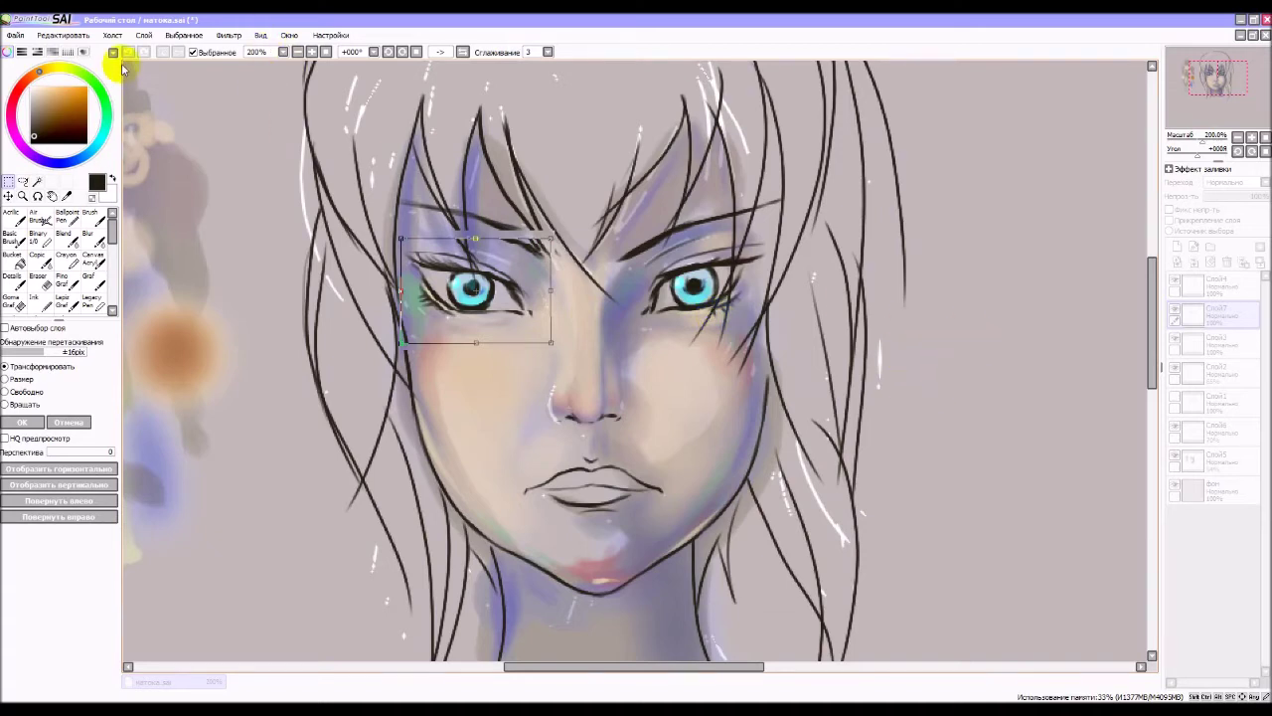
left_click(30, 426)
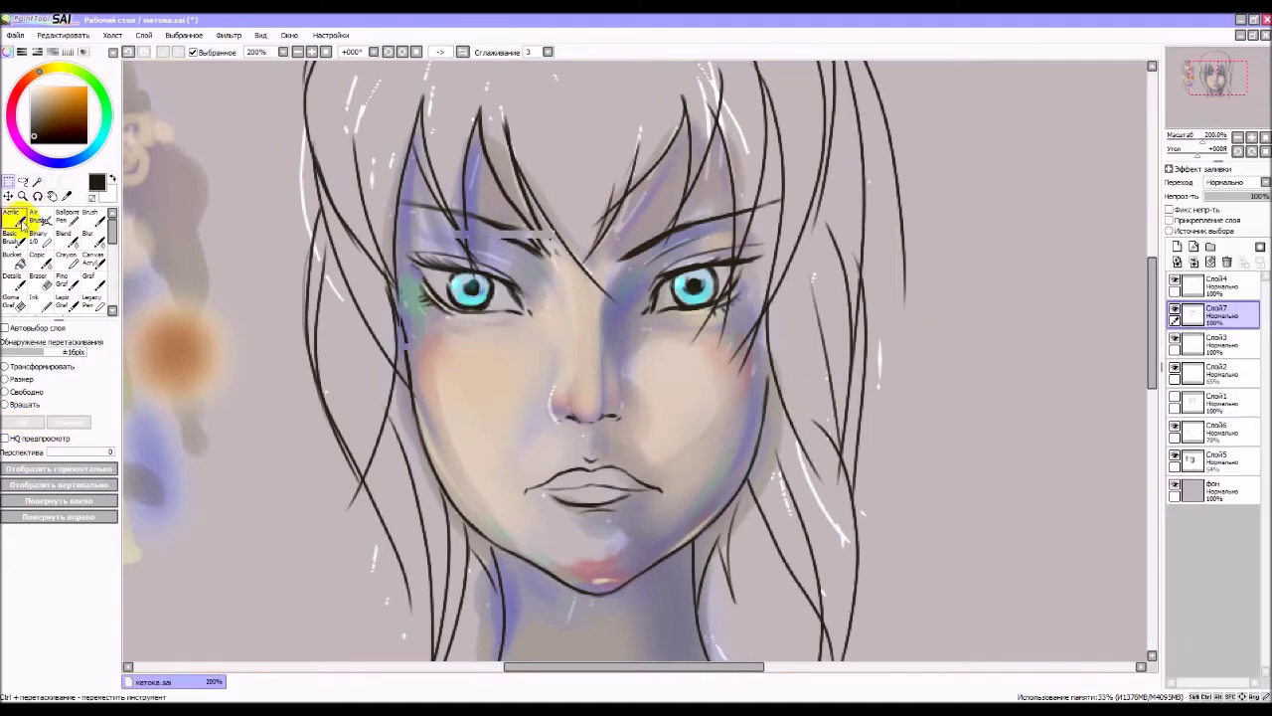
left_click(17, 221)
left_click_drag(393, 306, 402, 322)
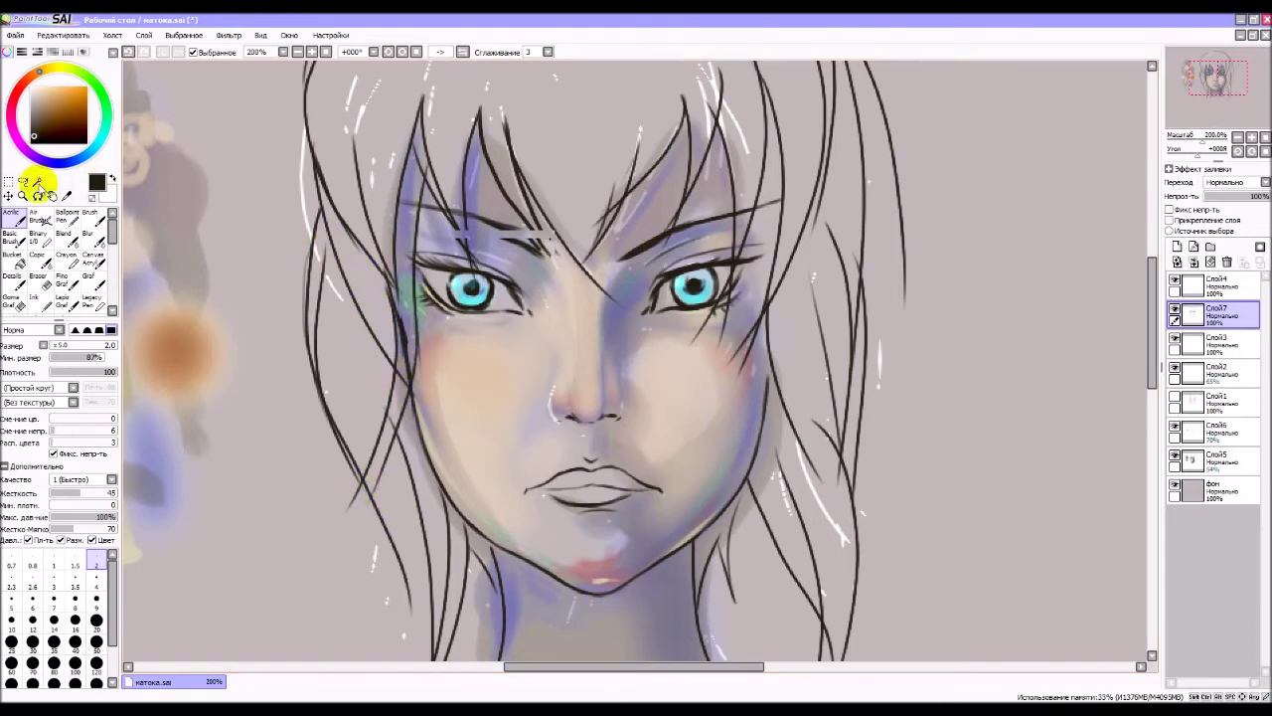
- Erase hair line ends on the left and right sides and the tip of the top hair curve
left_click(44, 282)
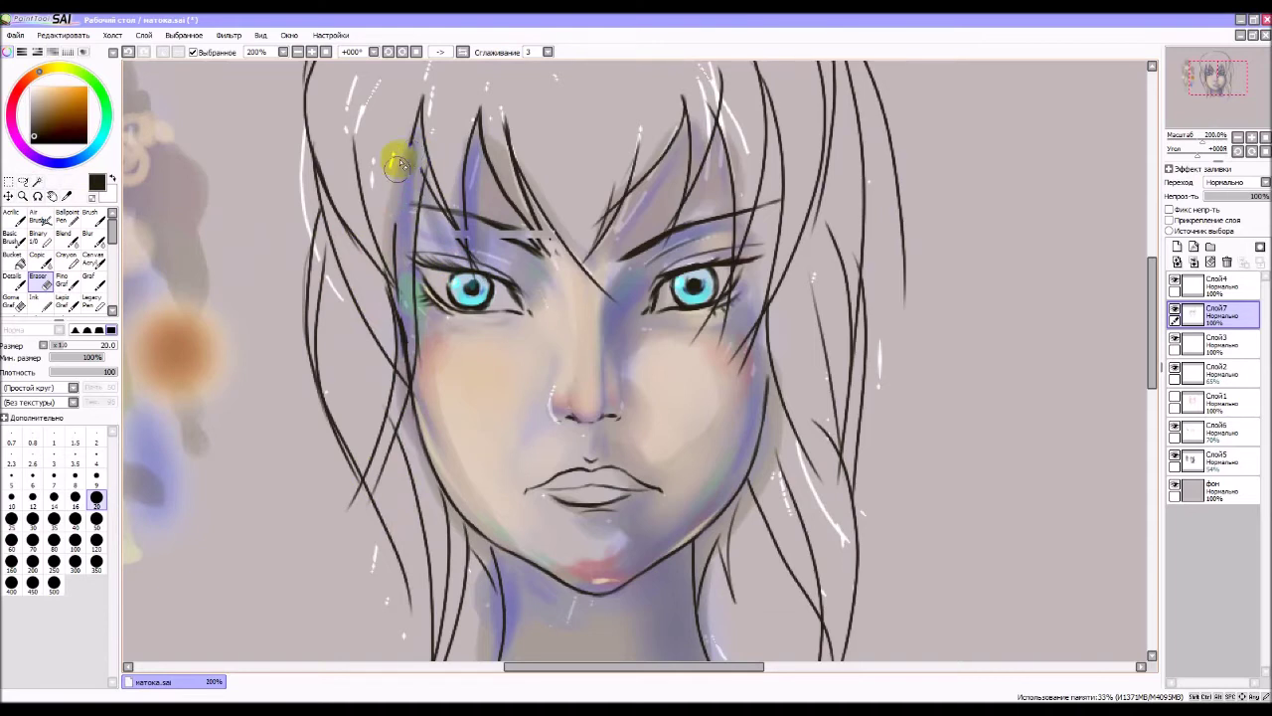
left_click_drag(408, 177, 391, 350)
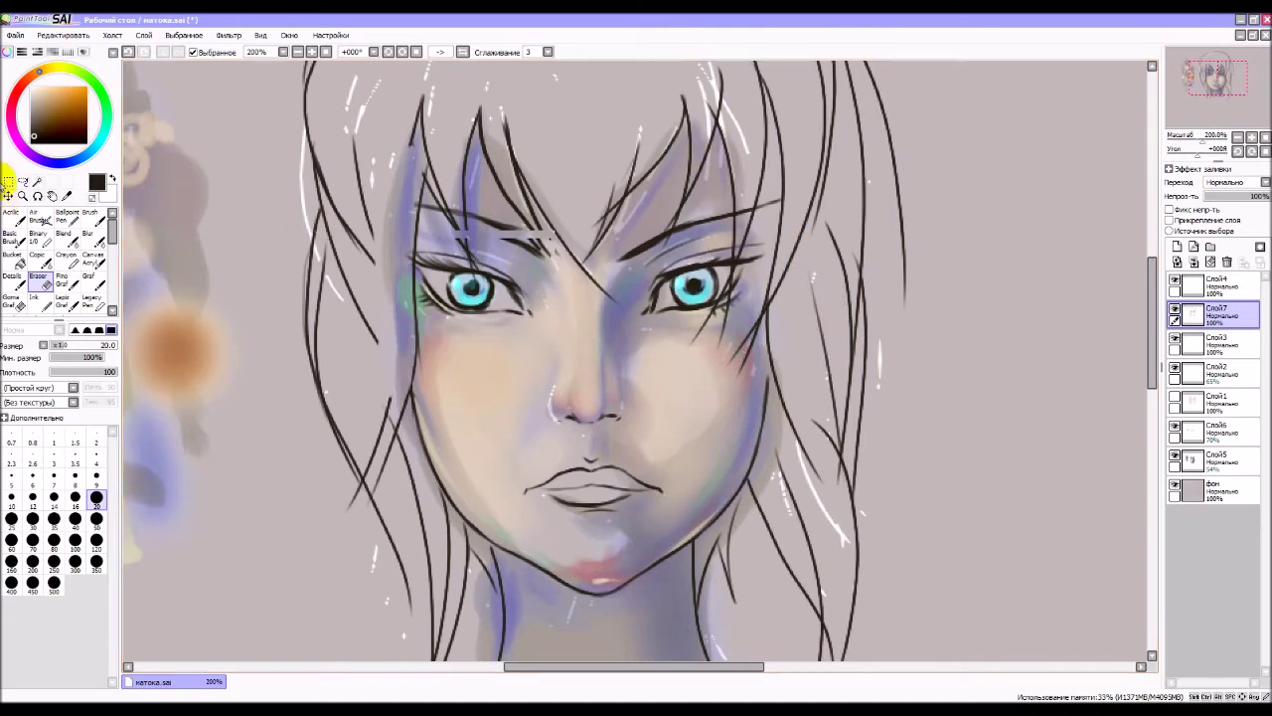
left_click_drag(320, 173, 330, 194)
key("ctrl+z")
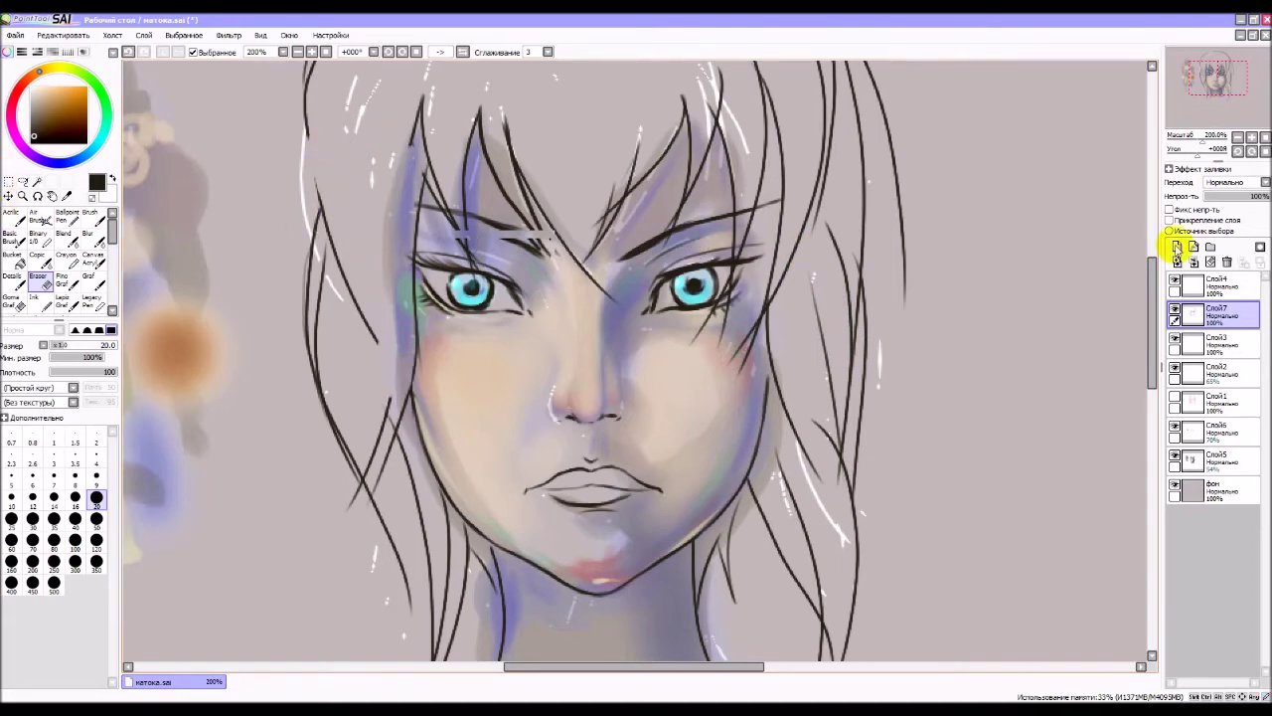
left_click(1239, 136)
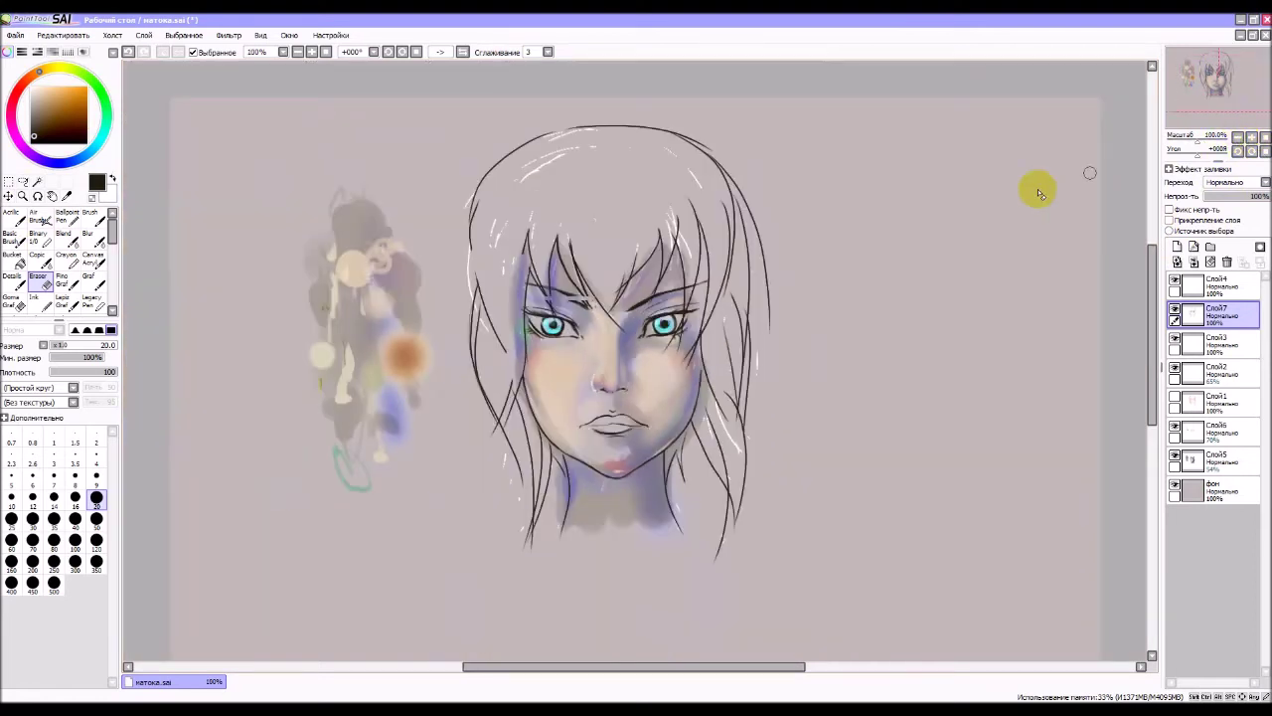
mouse_move(722, 207)
left_mouse_down()
mouse_move(723, 298)
mouse_move(724, 204)
mouse_move(760, 227)
left_mouse_up()
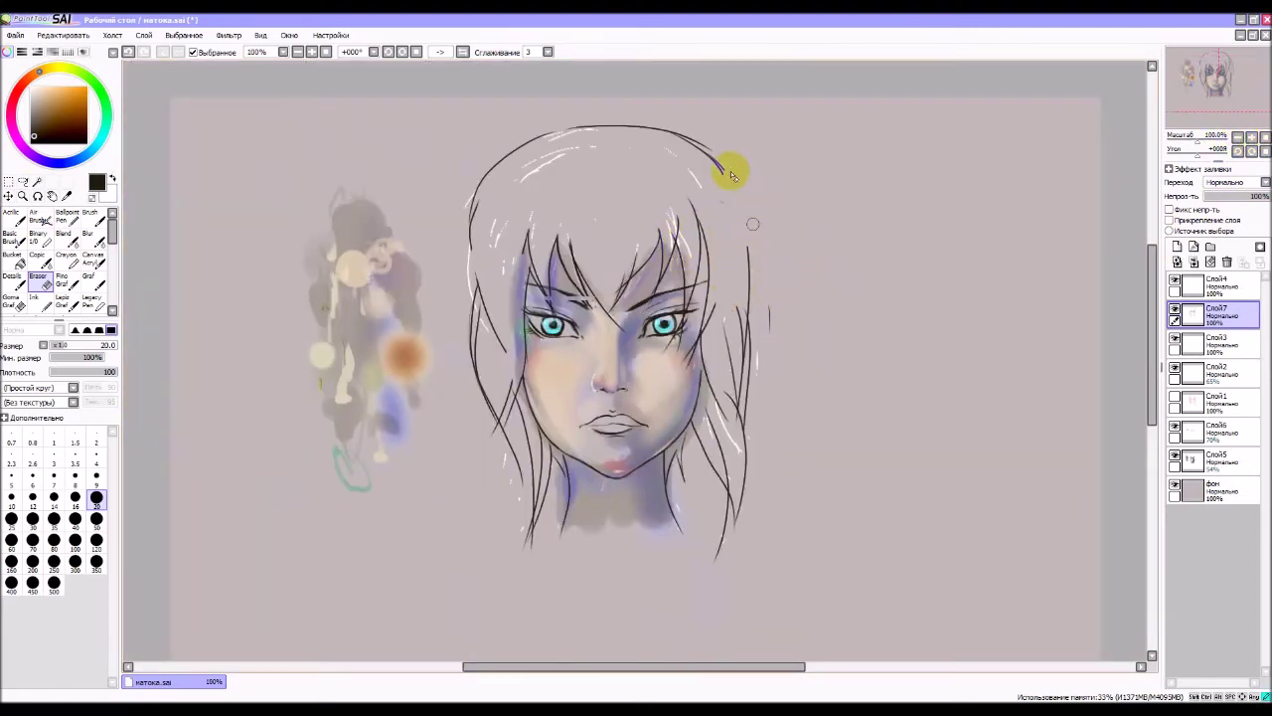
mouse_move(732, 170)
left_mouse_down()
mouse_move(739, 179)
mouse_move(724, 176)
left_mouse_up()
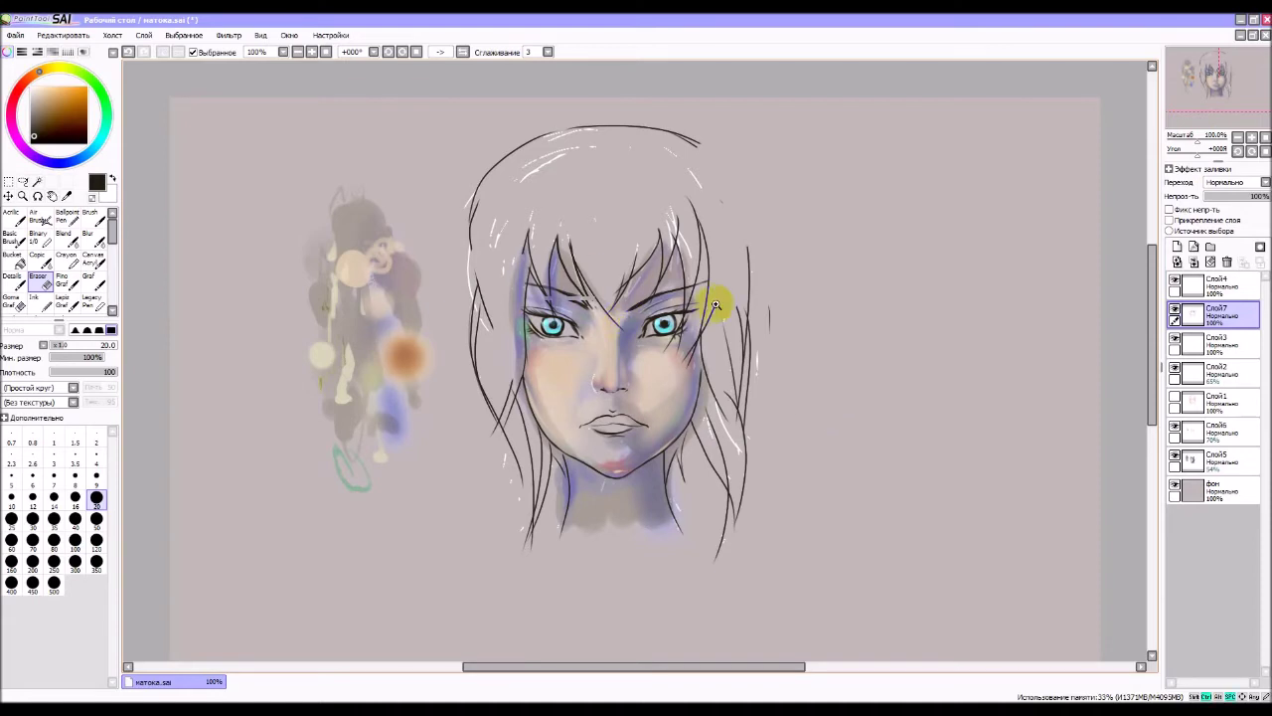
scroll(704, 303, "up", 1)
scroll(706, 298, "up", 1)
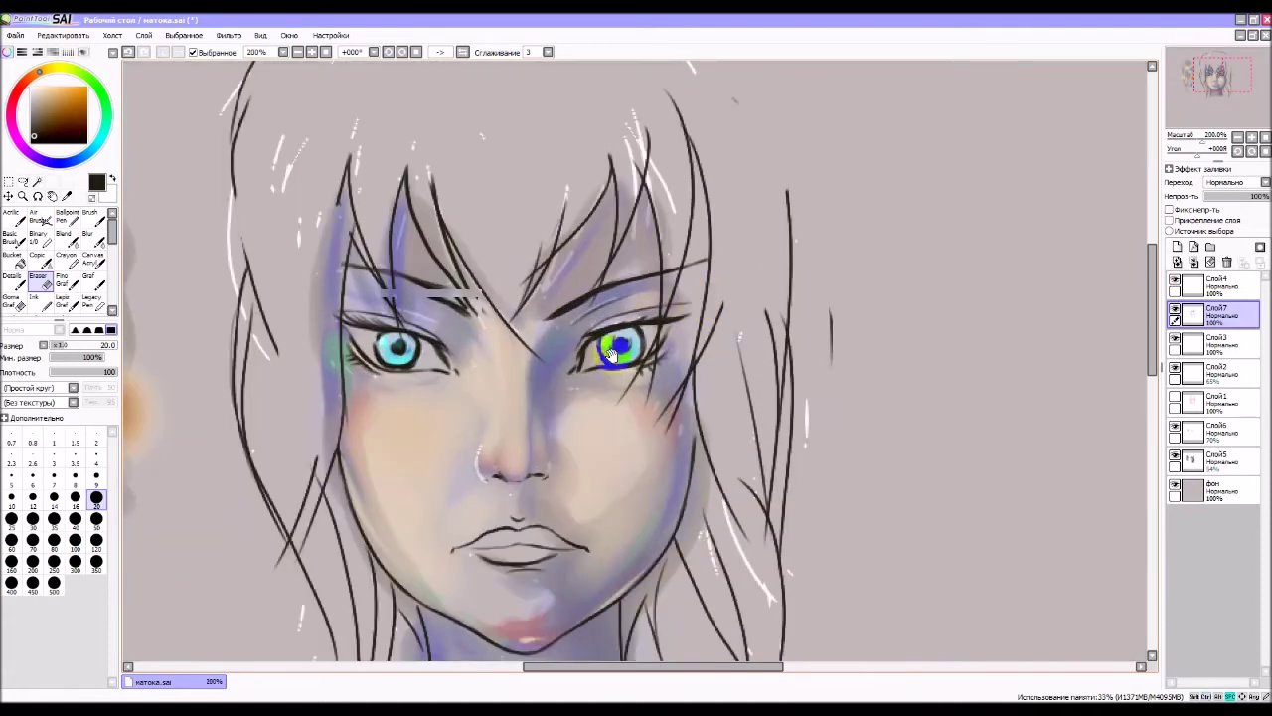
- Rotate the canvas view to about -67° and return to the painting tool
left_click_drag(616, 350, 604, 426)
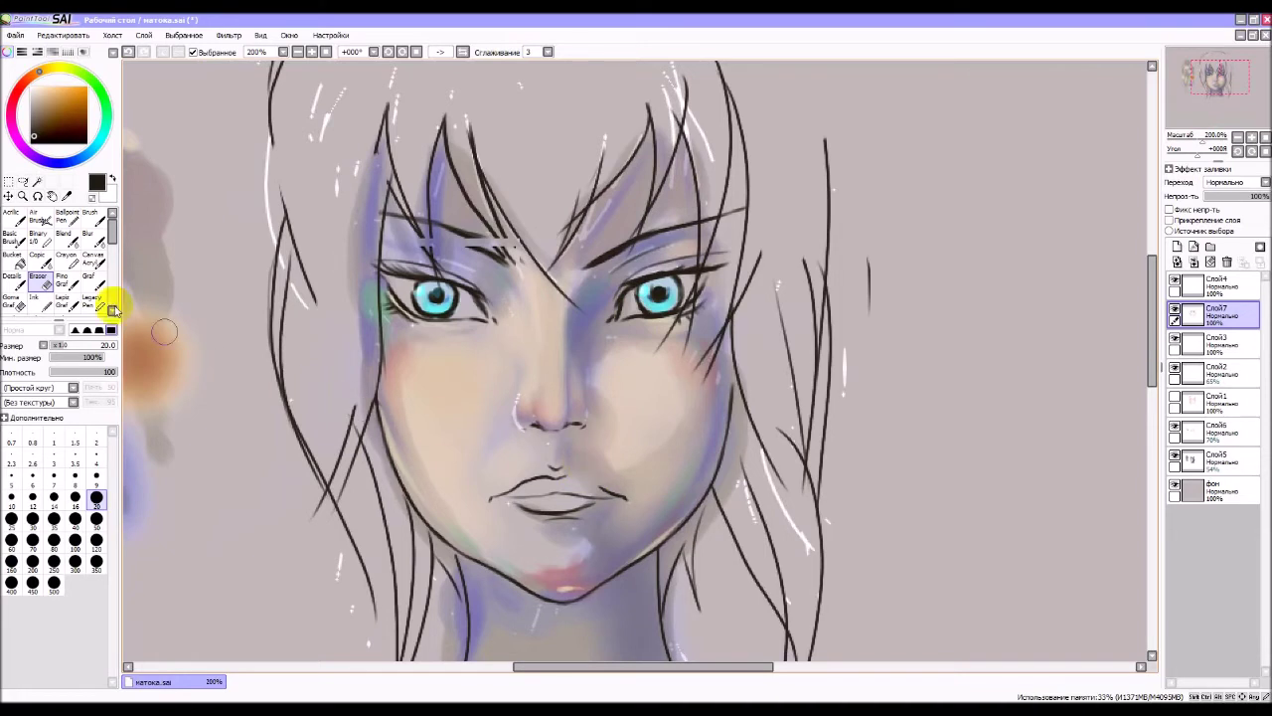
left_click(18, 216)
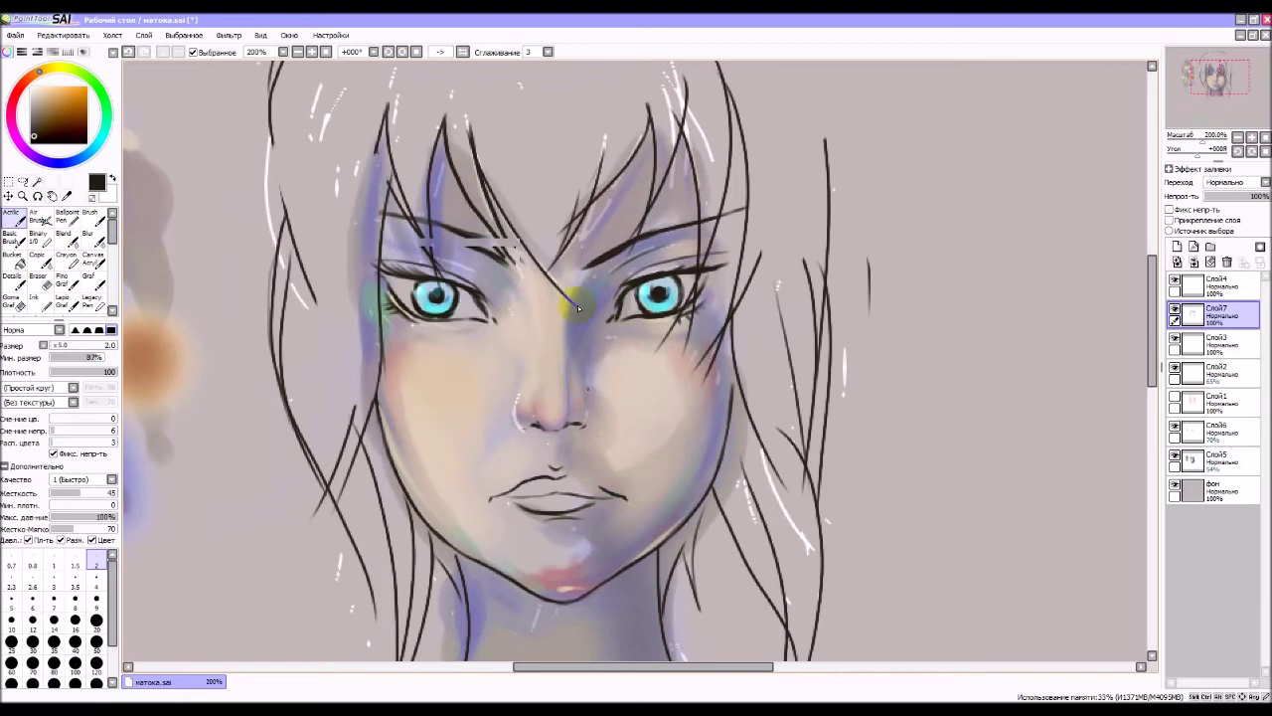
left_click(389, 52)
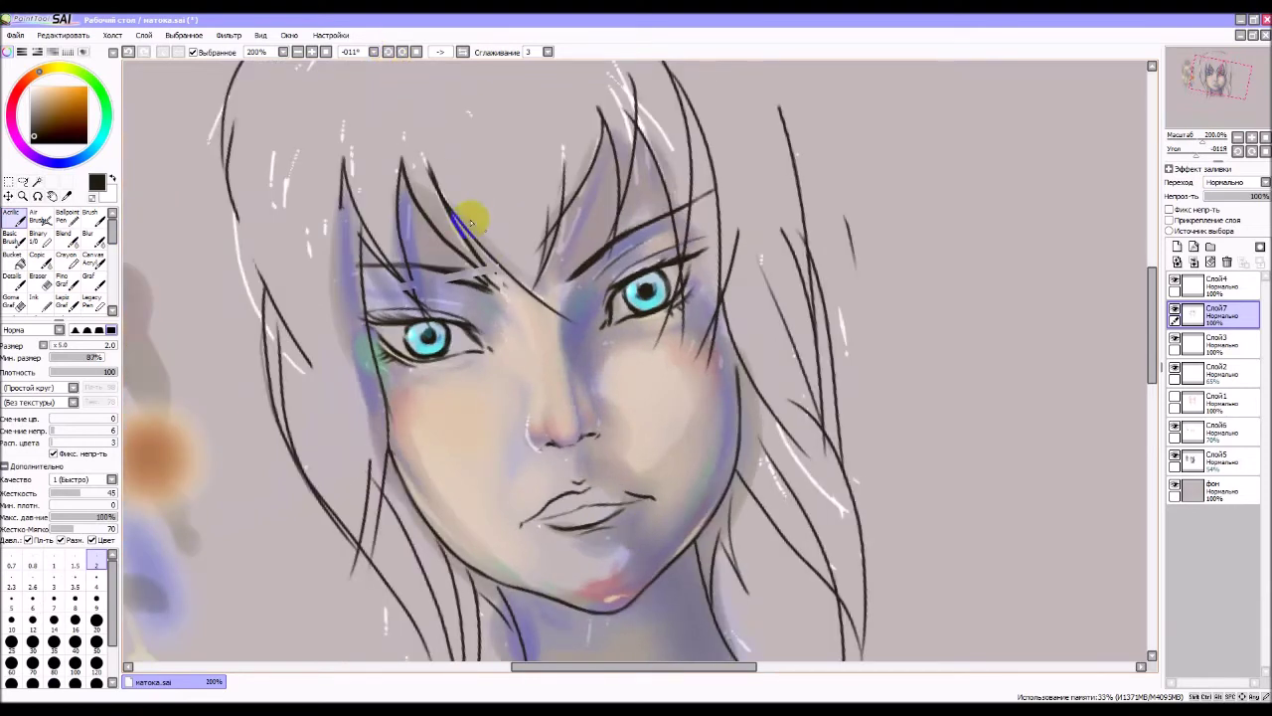
left_click(390, 52)
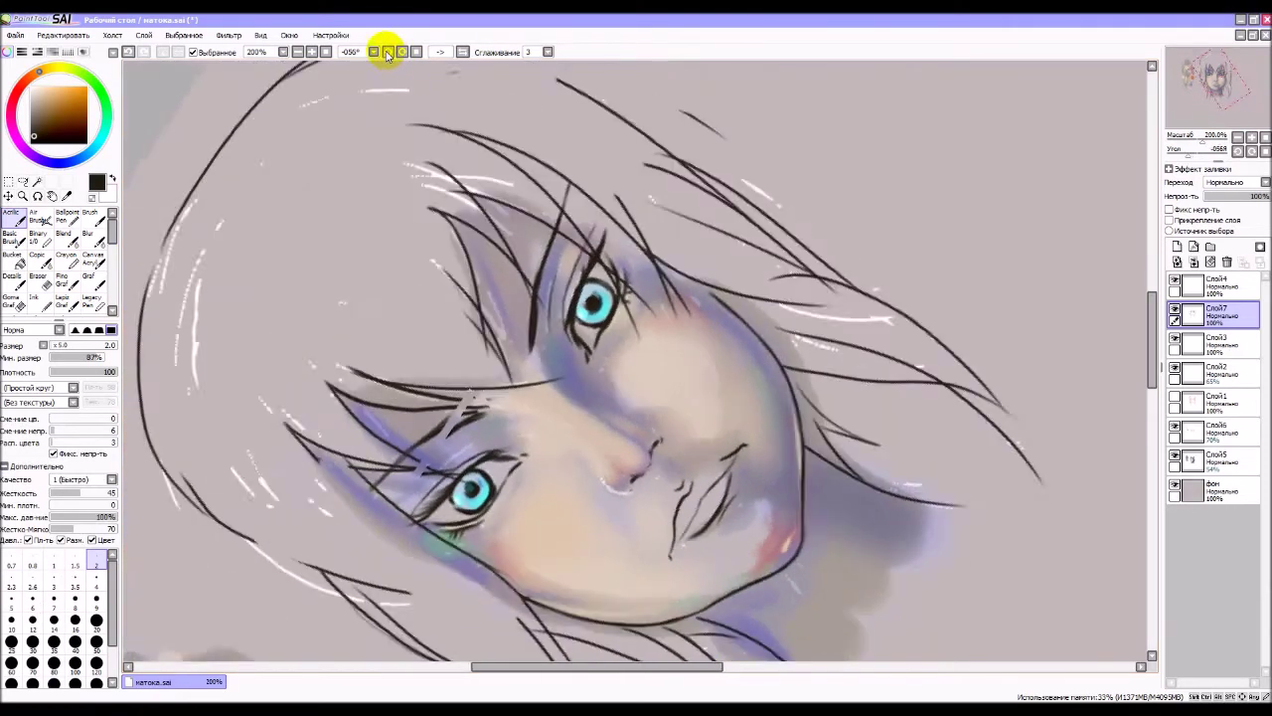
left_click_drag(574, 199, 499, 181)
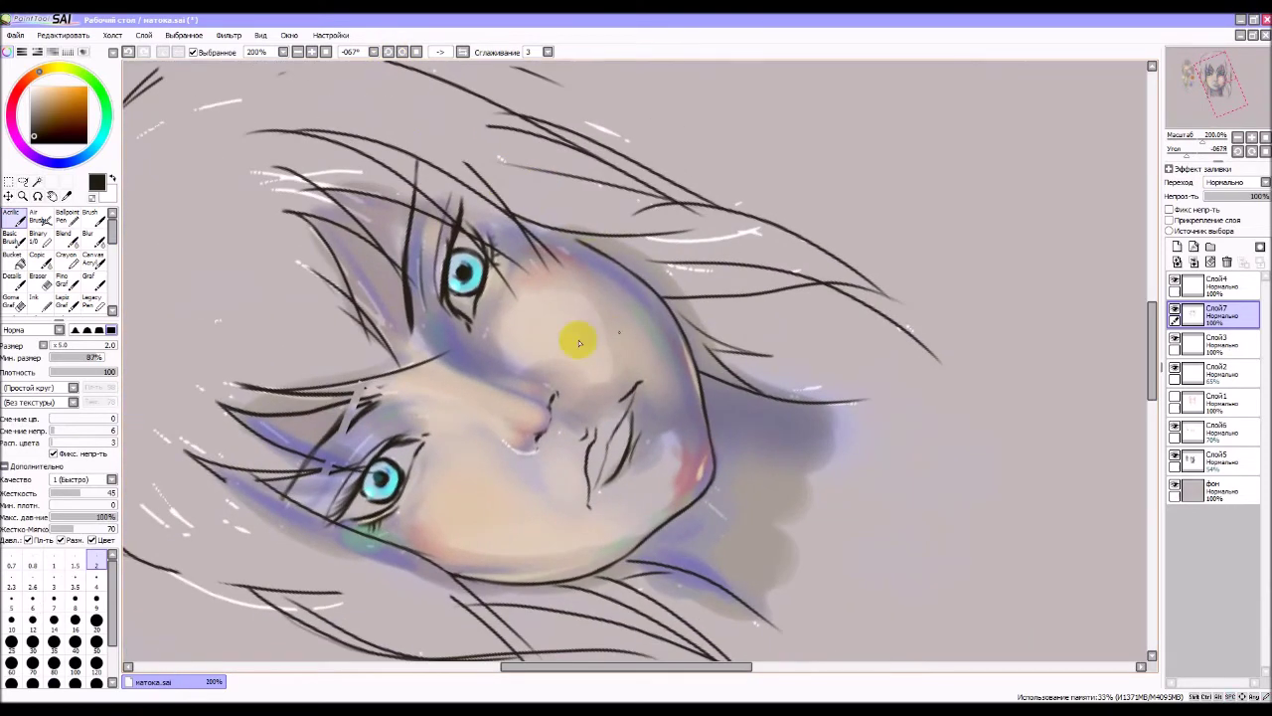
- Paint a short bluish shading stroke along the lip line with the Acrylic brush, then extend it
left_click(28, 215)
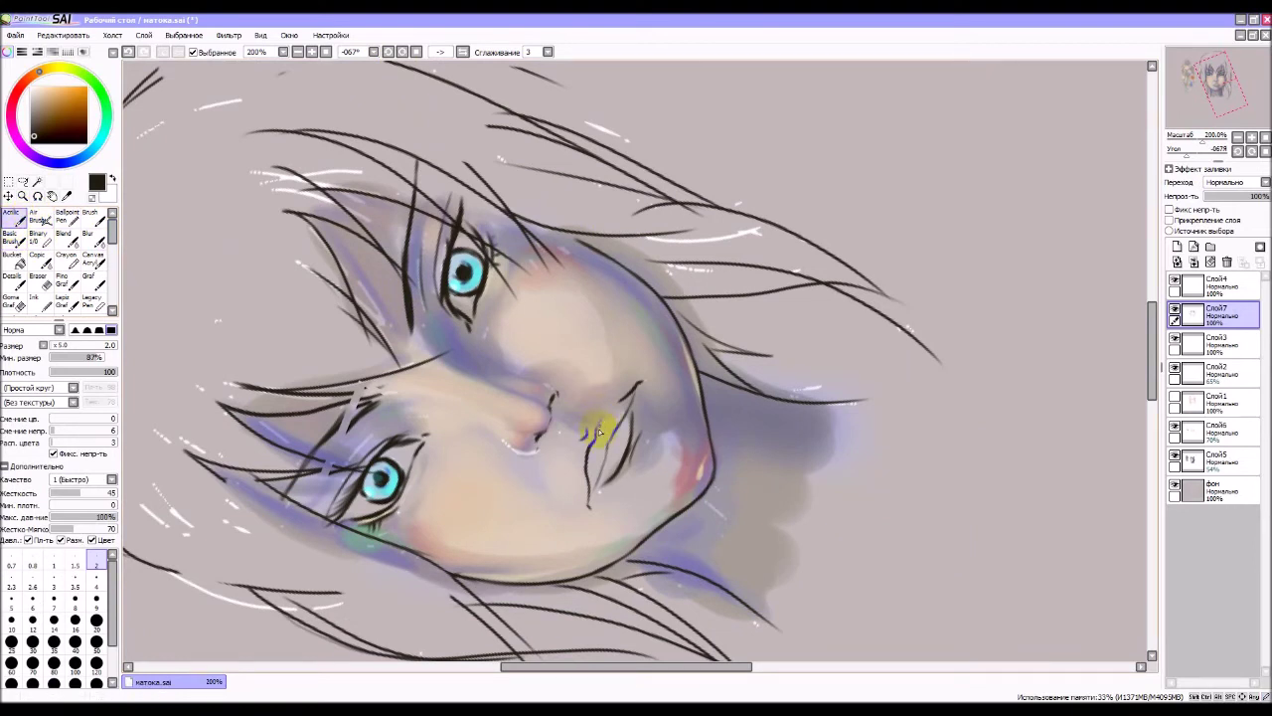
left_click_drag(615, 404, 628, 393)
scroll(614, 410, "up", 3)
scroll(615, 416, "up", 2)
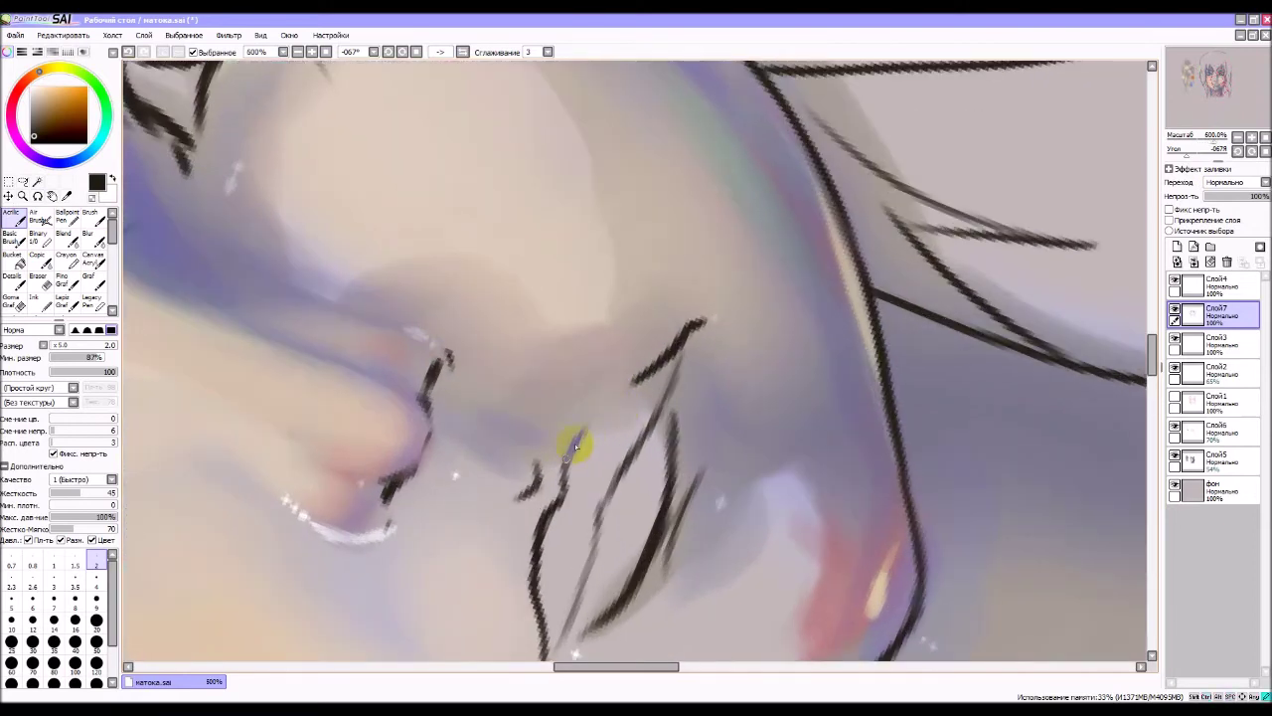
left_click_drag(570, 456, 579, 447)
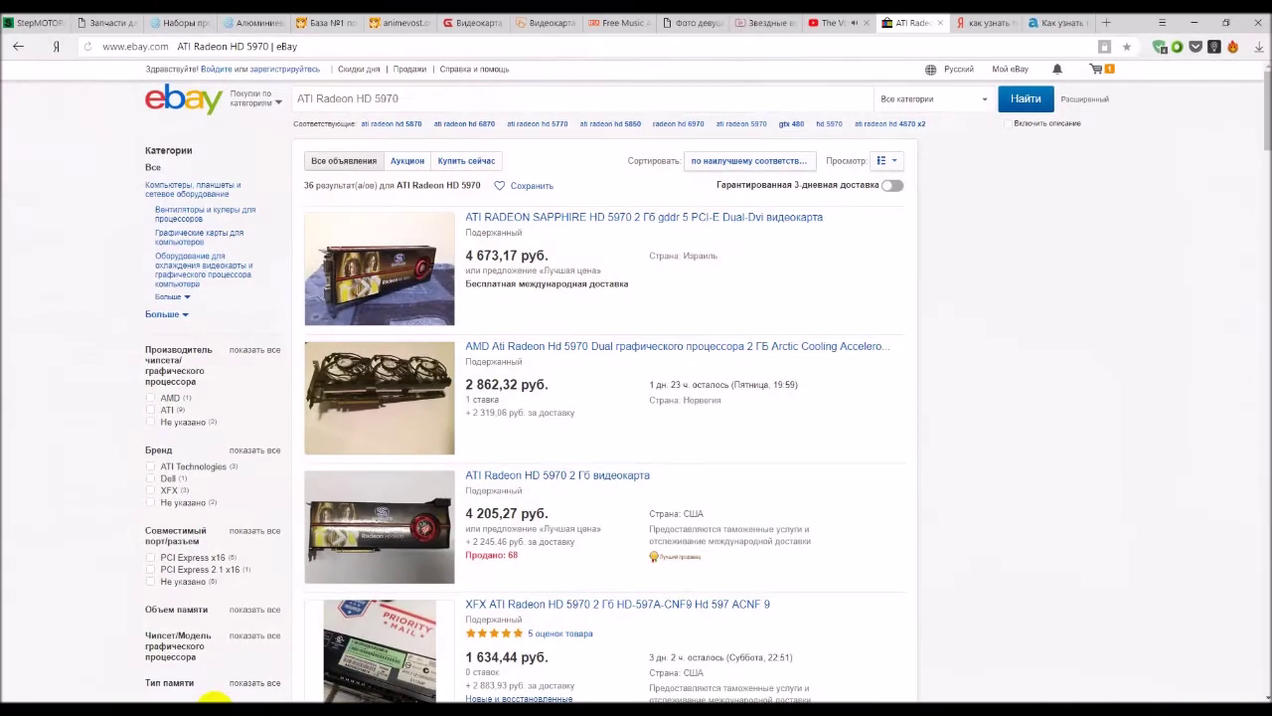
- Switch the browser from the eBay results to the YouTube video tab
left_click(835, 21)
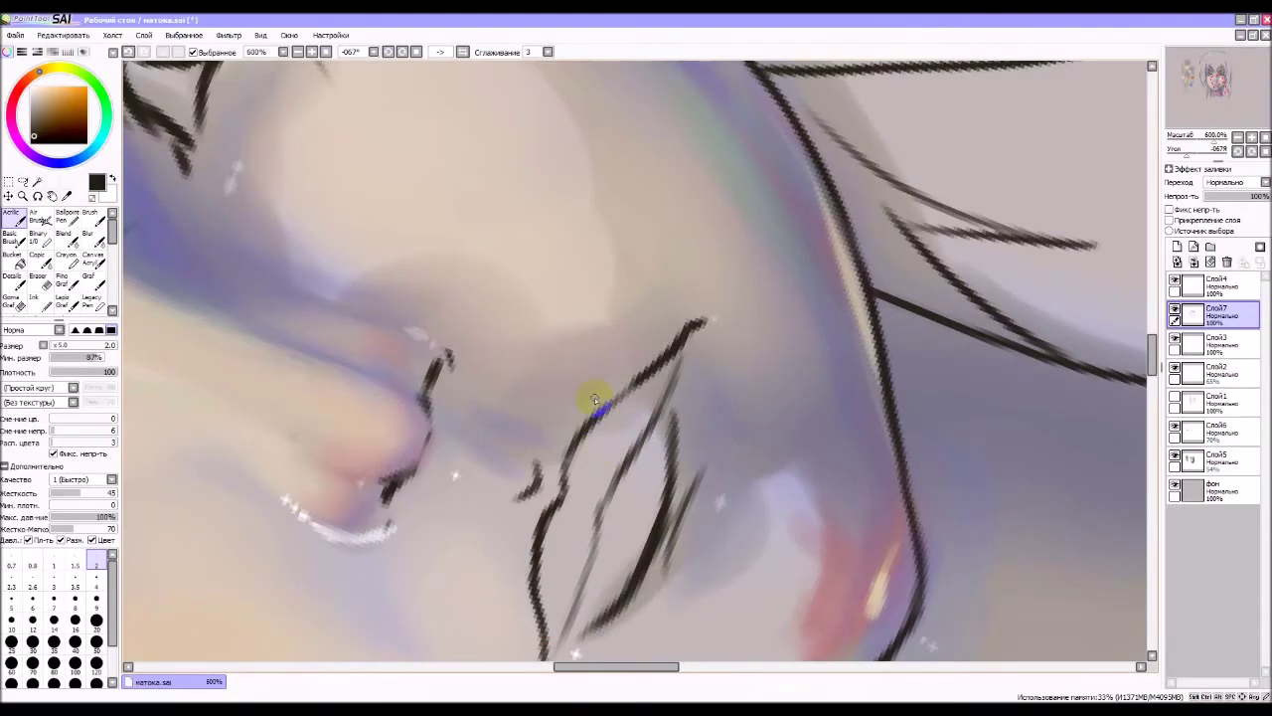
- Reset the canvas rotation to upright, zoom to 300% and pan down to the chin
left_click_drag(461, 420, 610, 304)
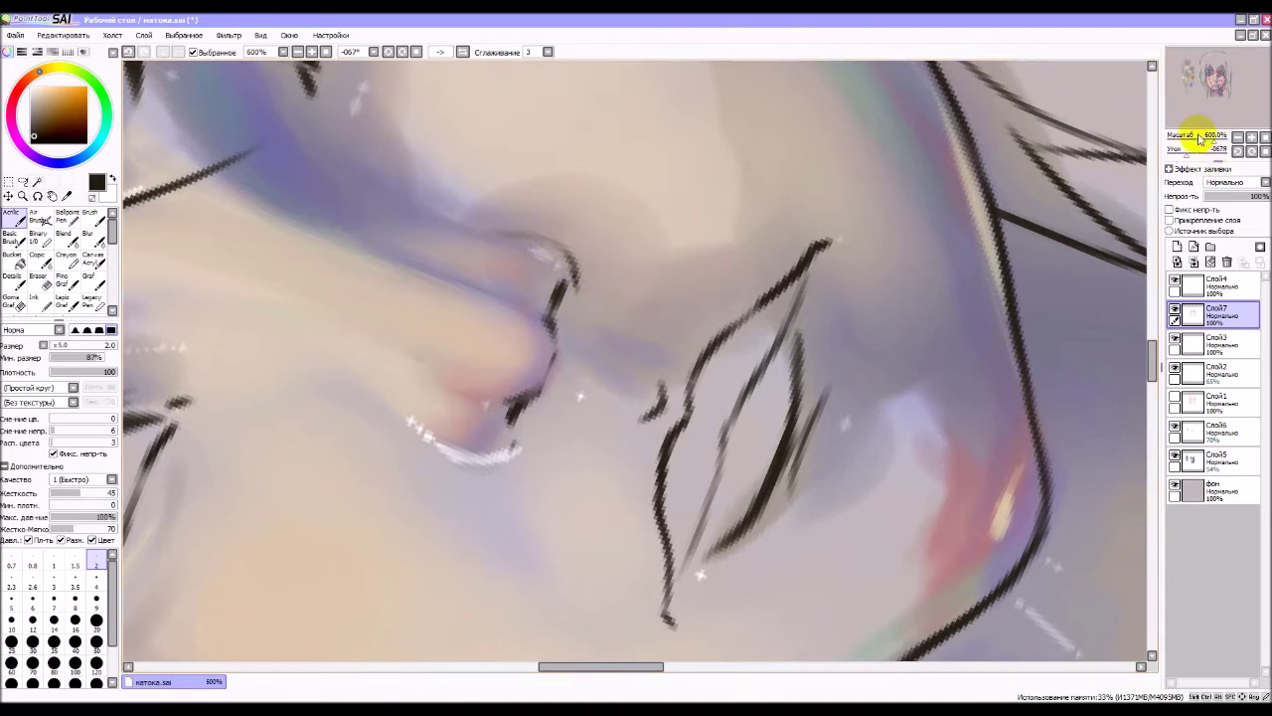
left_click(372, 52)
left_click(325, 51)
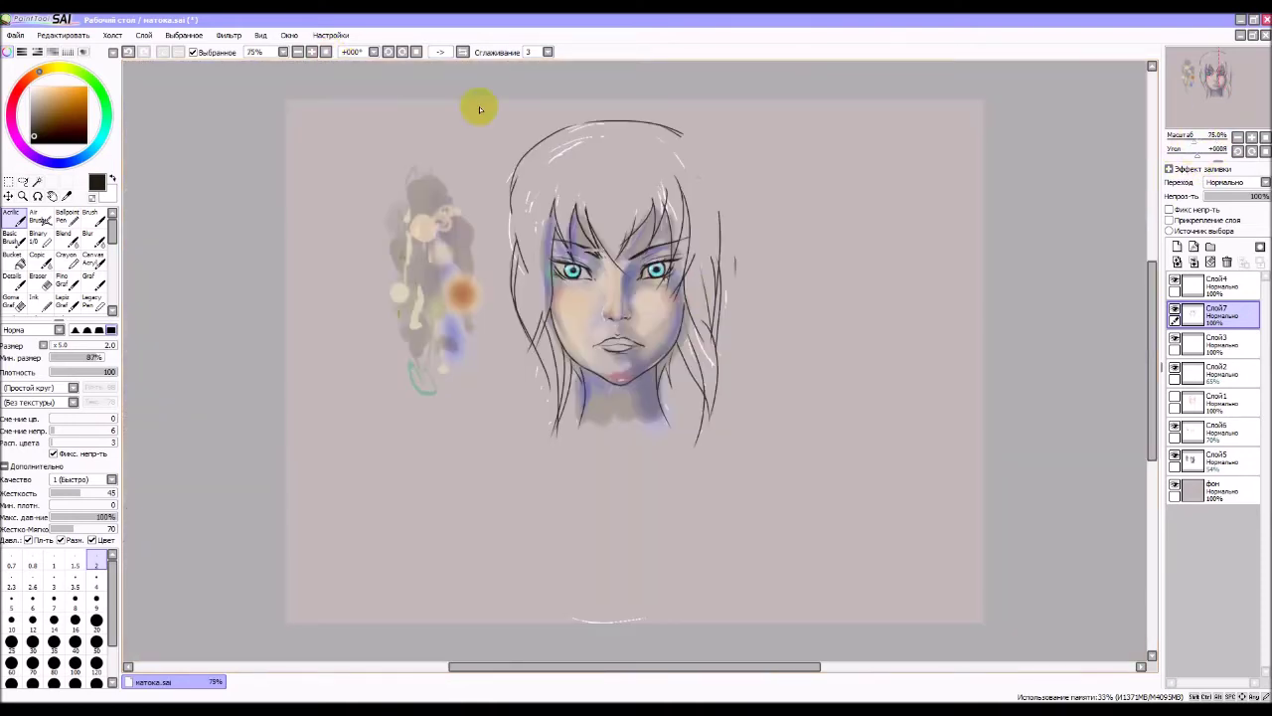
scroll(632, 280, "up", 1)
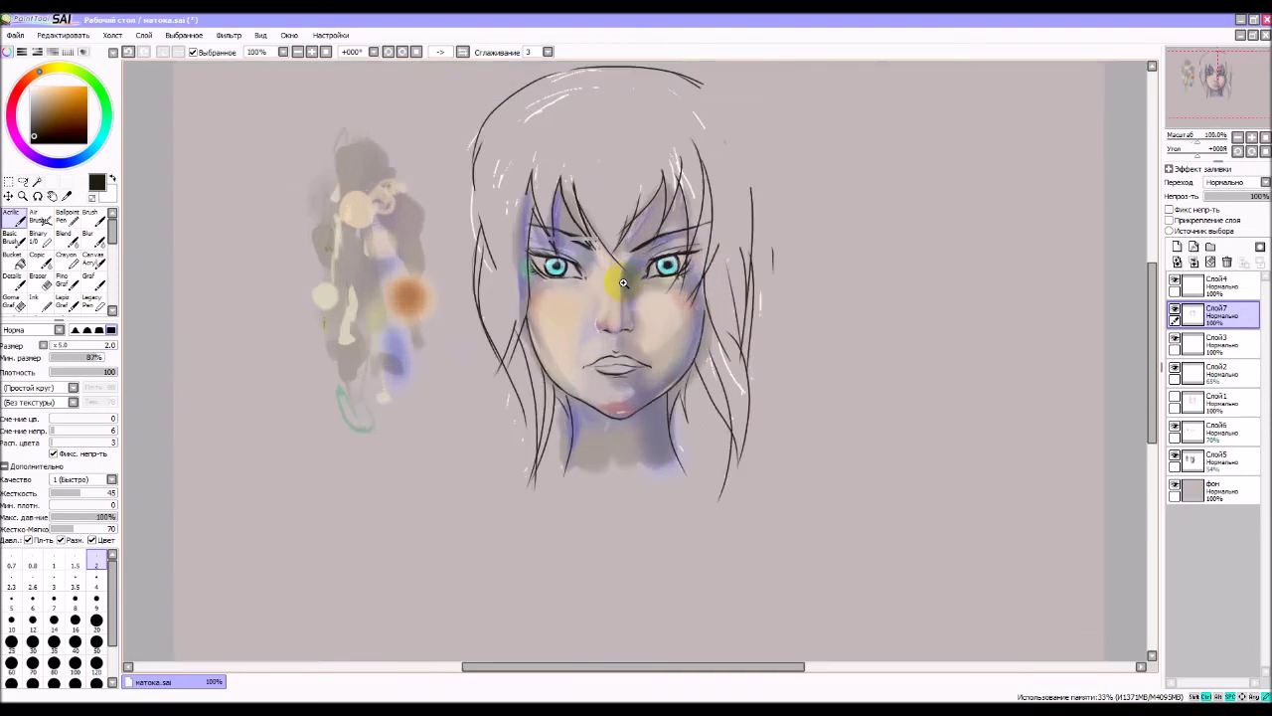
scroll(632, 279, "up", 2)
left_click_drag(637, 483, 626, 379)
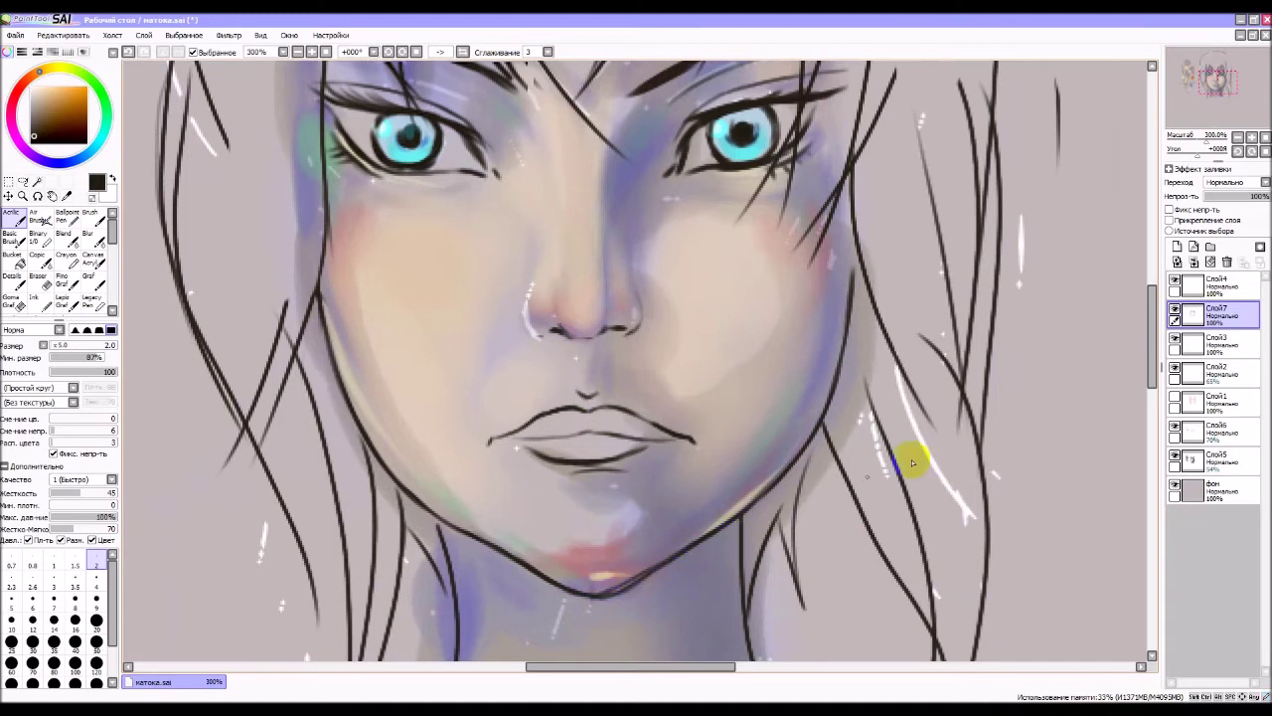
- Erase the blue mark and stray paint along the jawline and right-side hair with a size 20 eraser
left_click(40, 278)
left_click(619, 613)
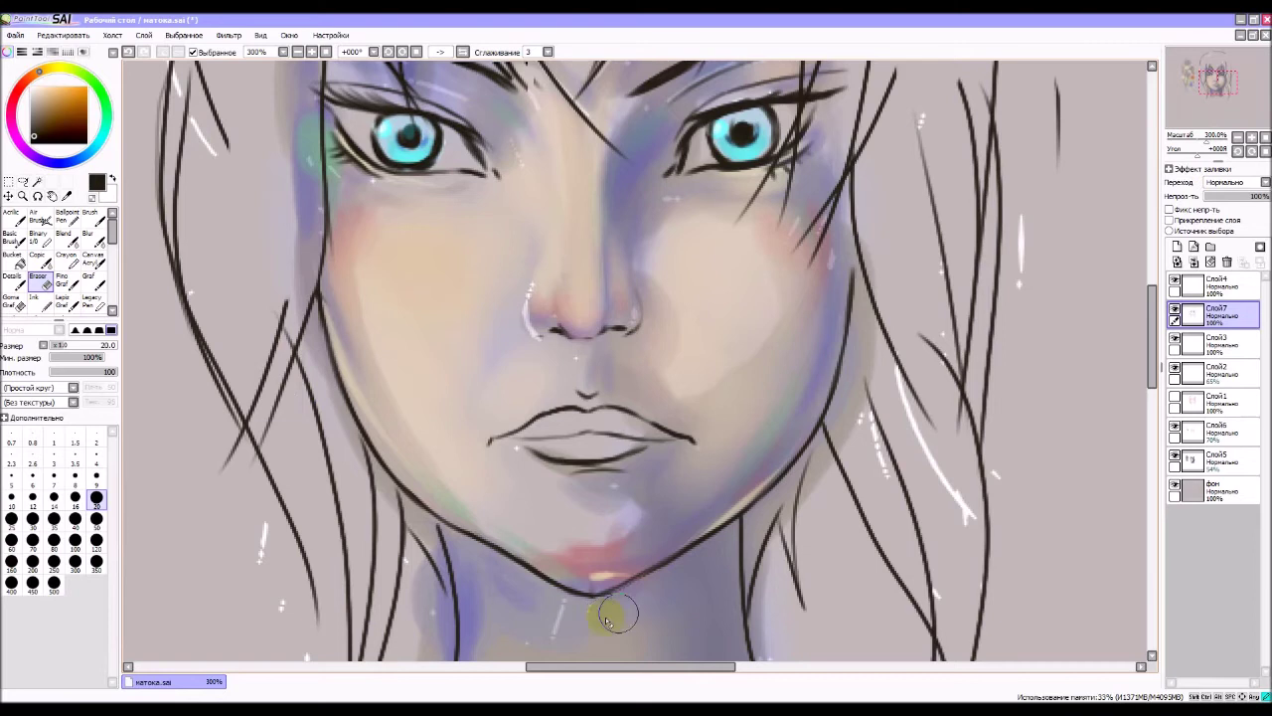
mouse_move(656, 604)
left_mouse_down()
mouse_move(982, 491)
mouse_move(877, 528)
mouse_move(713, 502)
mouse_move(275, 389)
mouse_move(607, 554)
mouse_move(596, 526)
mouse_move(584, 598)
mouse_move(587, 356)
mouse_move(588, 603)
left_mouse_up()
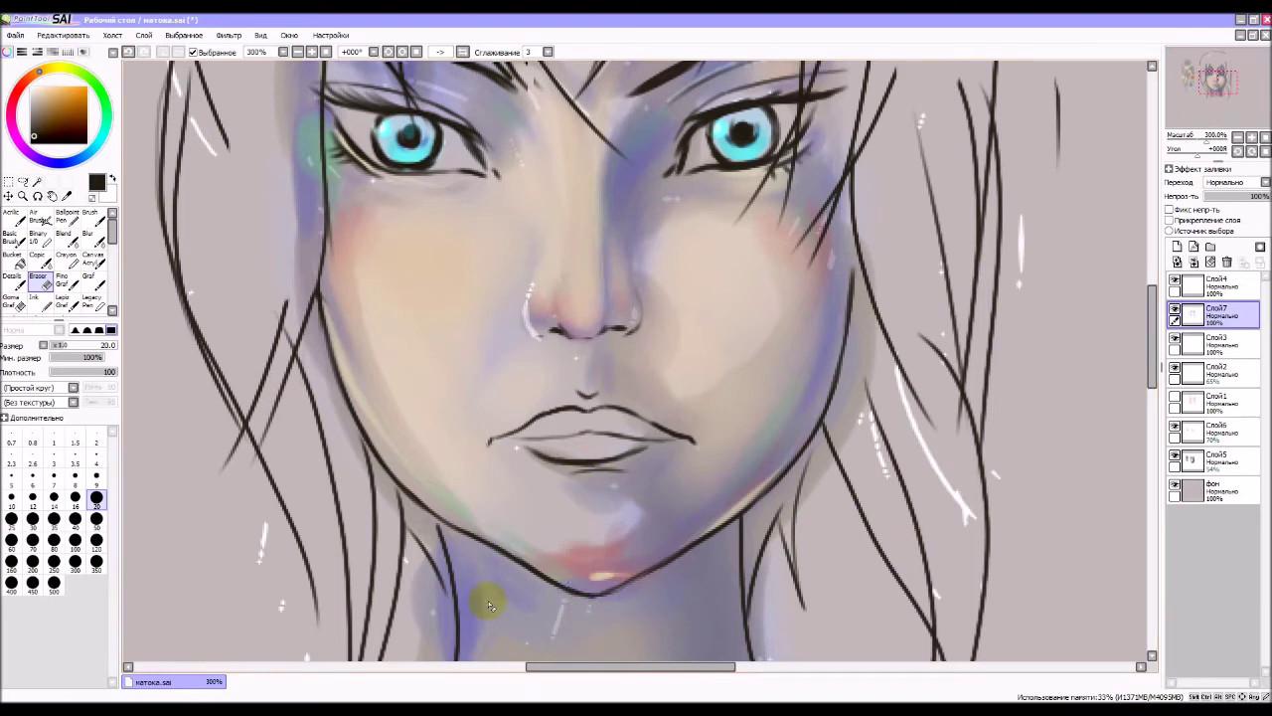
left_click(1237, 137)
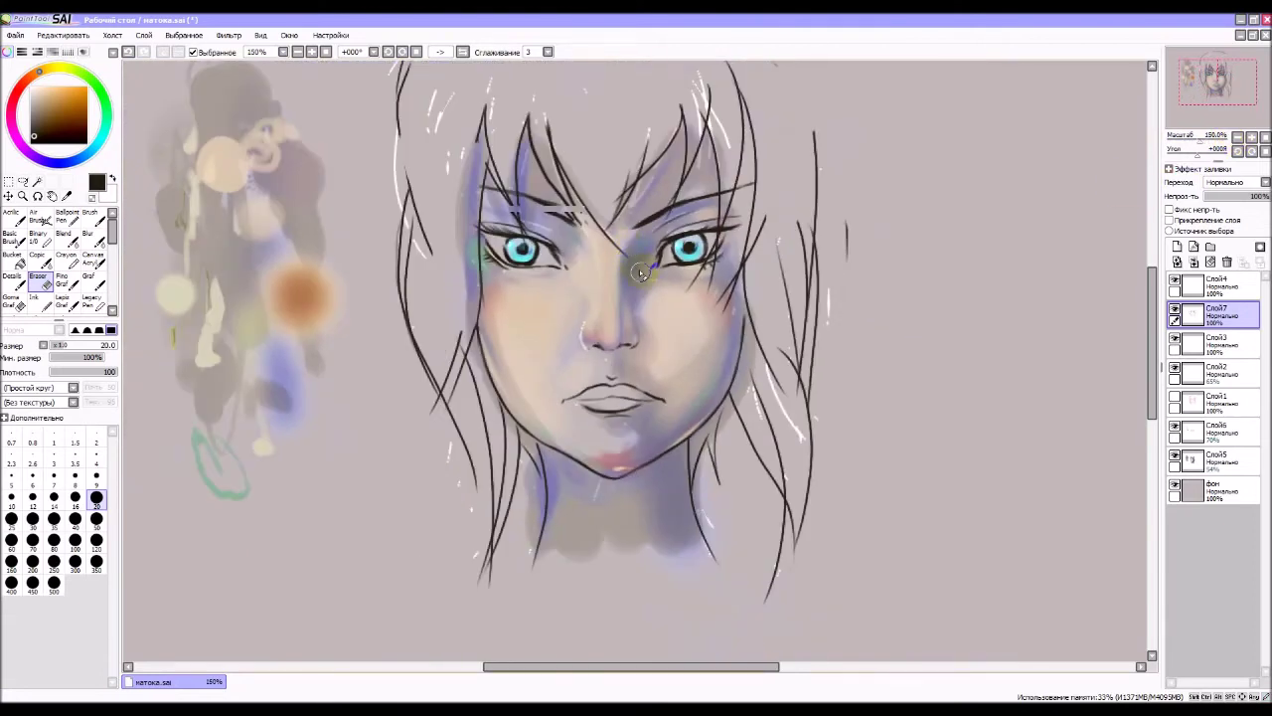
mouse_move(651, 460)
left_mouse_down()
mouse_move(829, 142)
mouse_move(651, 199)
left_mouse_up()
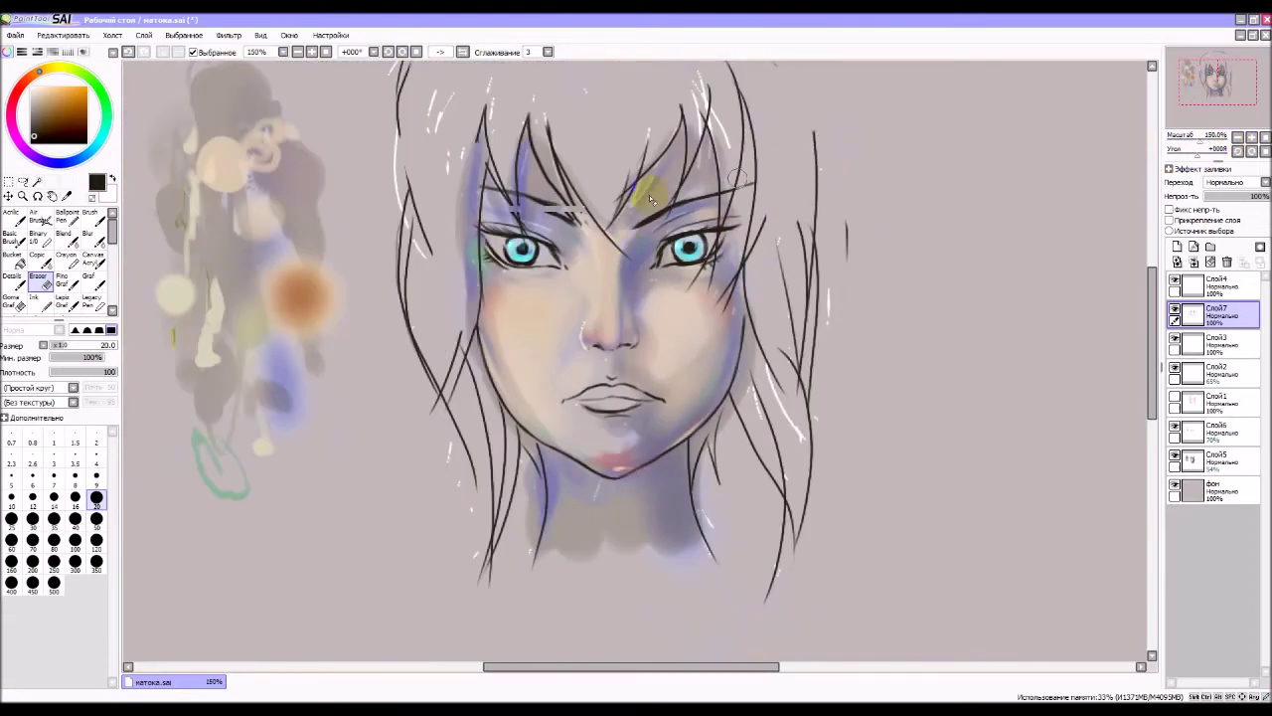
- Paint dark strands and a thin white highlight in the left and upper hair with Acrylic
left_click(17, 220)
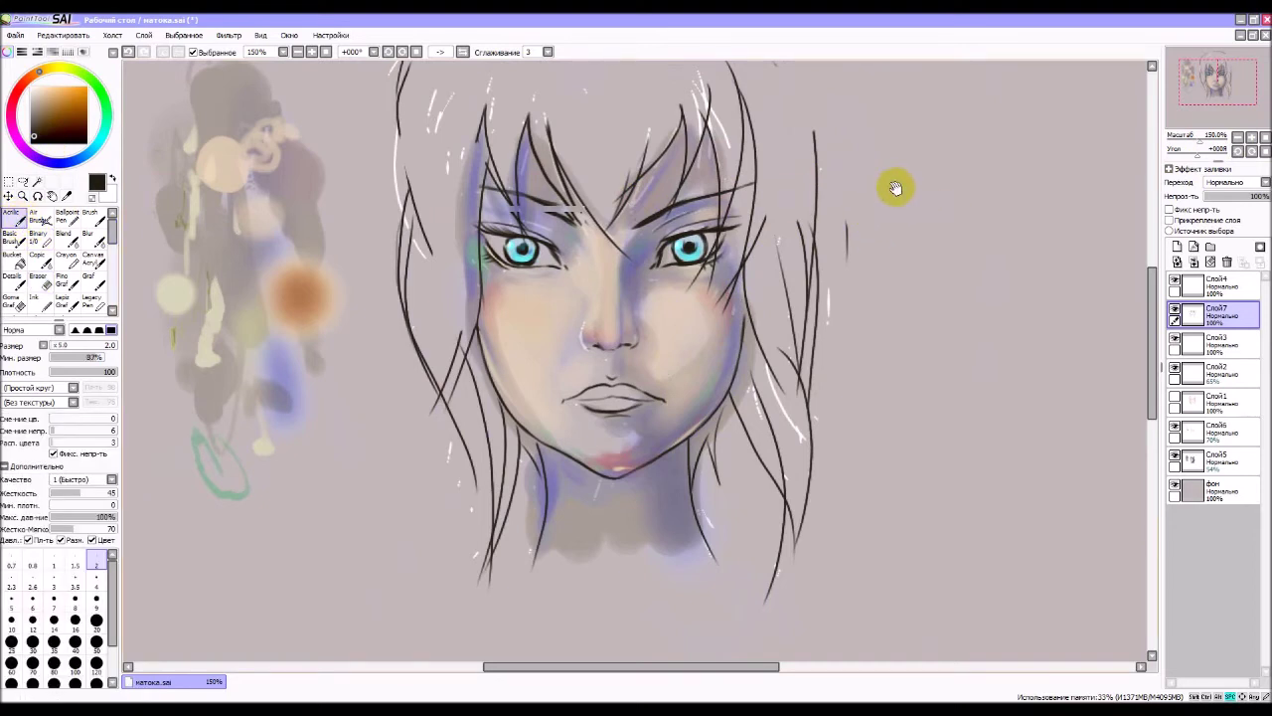
left_click_drag(895, 188, 849, 265)
left_click_drag(884, 218, 886, 258)
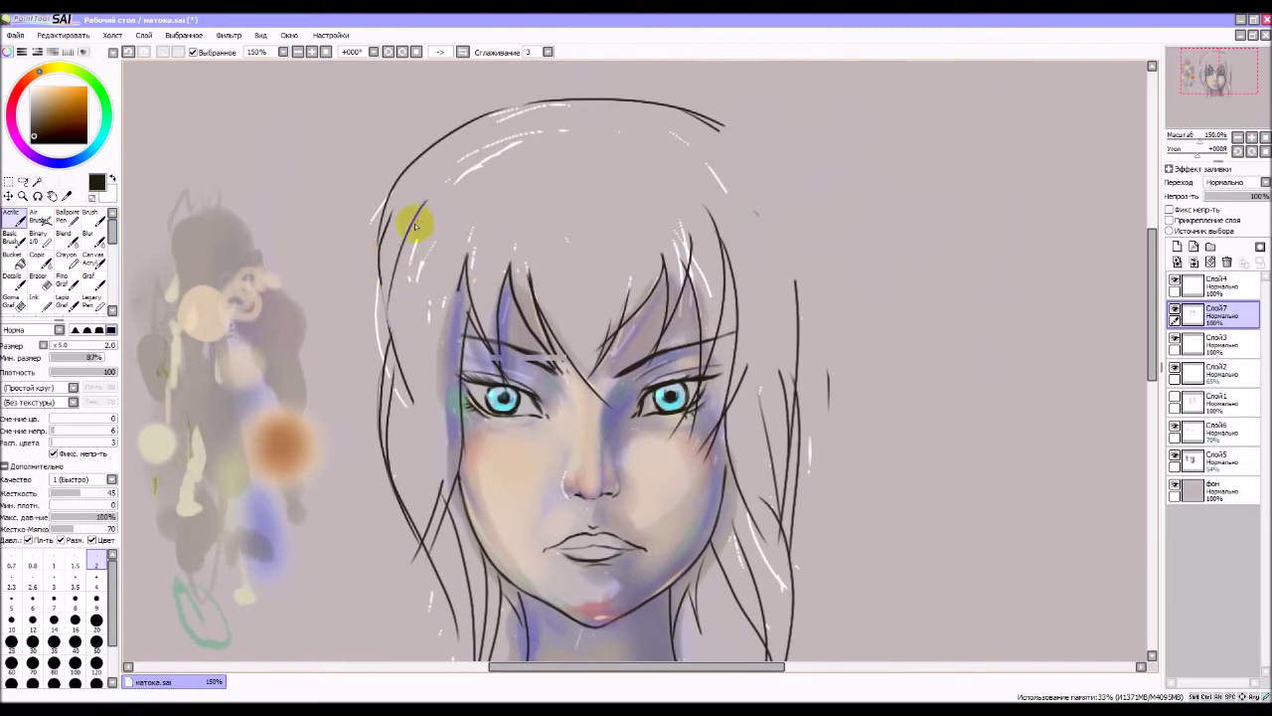
left_click_drag(415, 221, 398, 292)
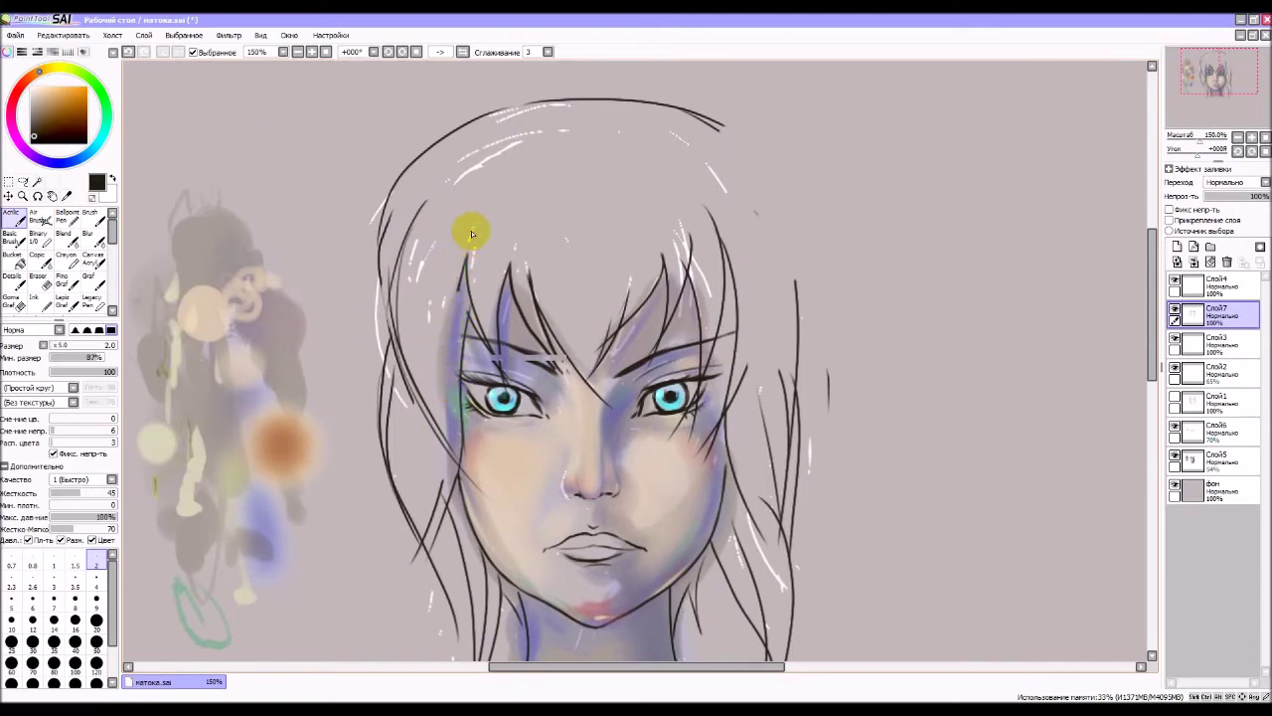
left_click_drag(500, 187, 468, 263)
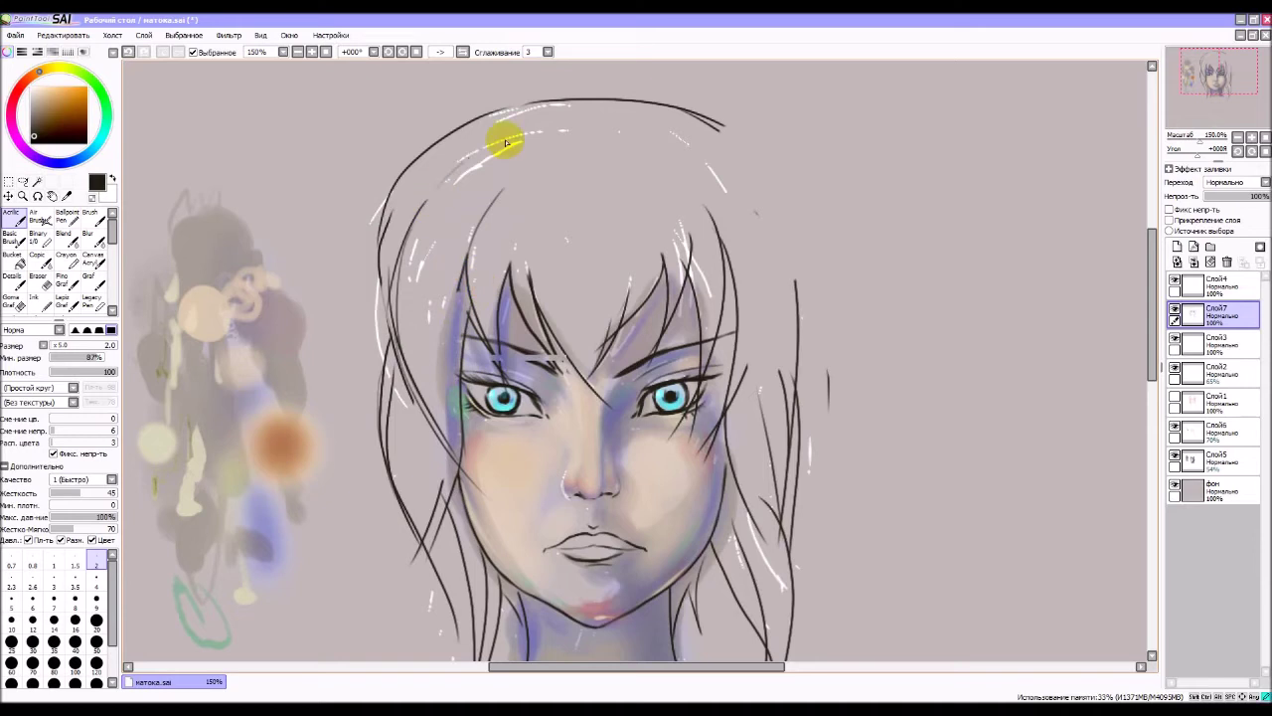
left_click_drag(517, 138, 452, 181)
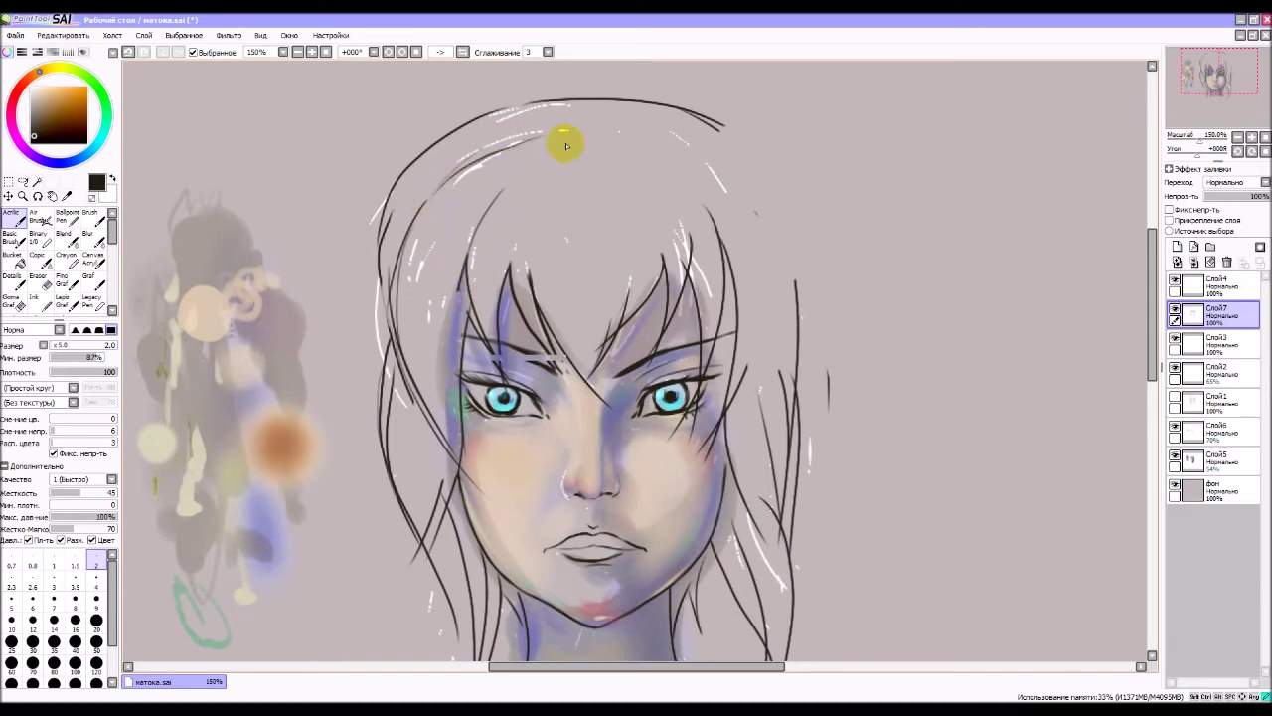
left_click_drag(528, 216, 531, 291)
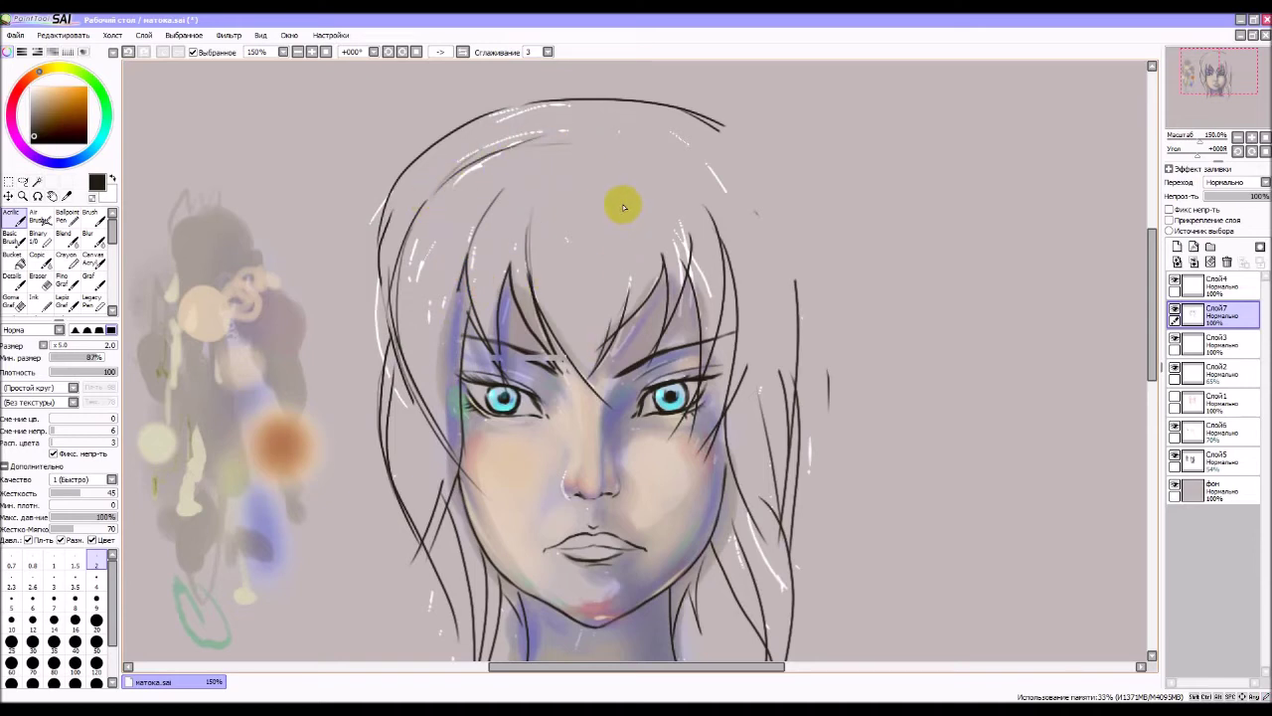
- Add dark strands and faint highlights to the right bangs and outline the hair's right edge
left_click_drag(623, 206, 618, 290)
left_click_drag(636, 194, 668, 259)
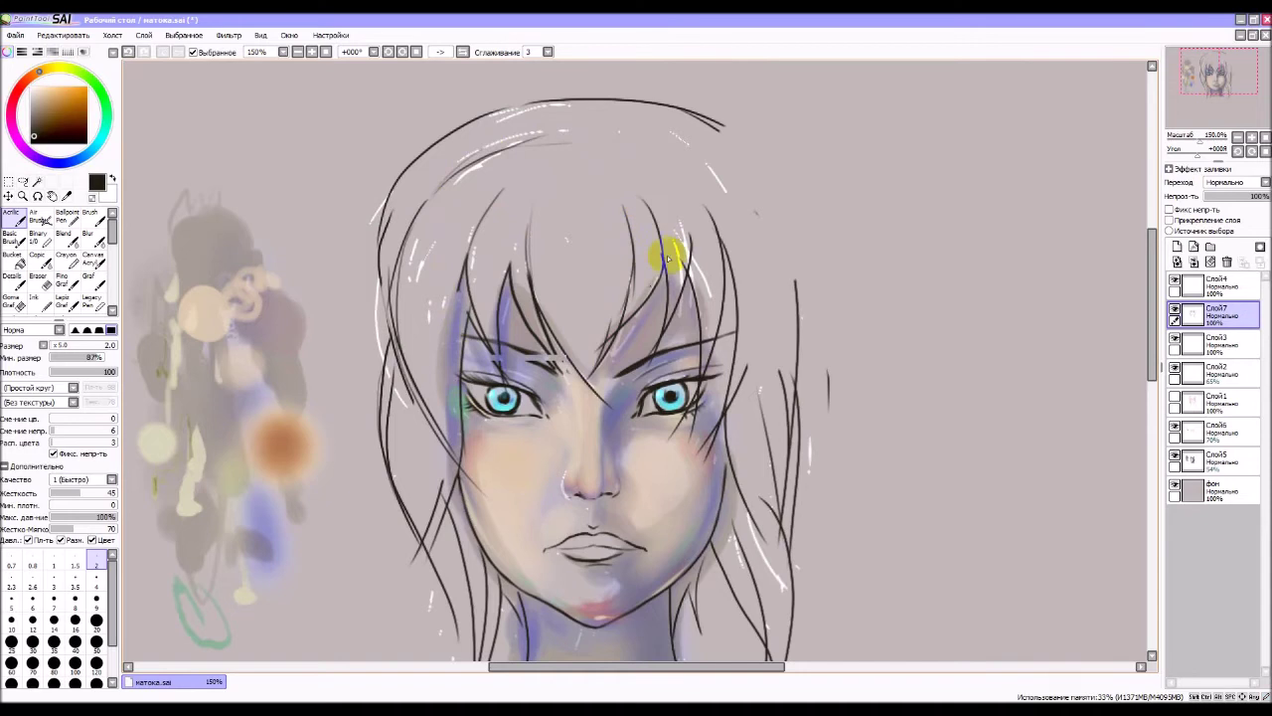
left_click_drag(676, 190, 696, 222)
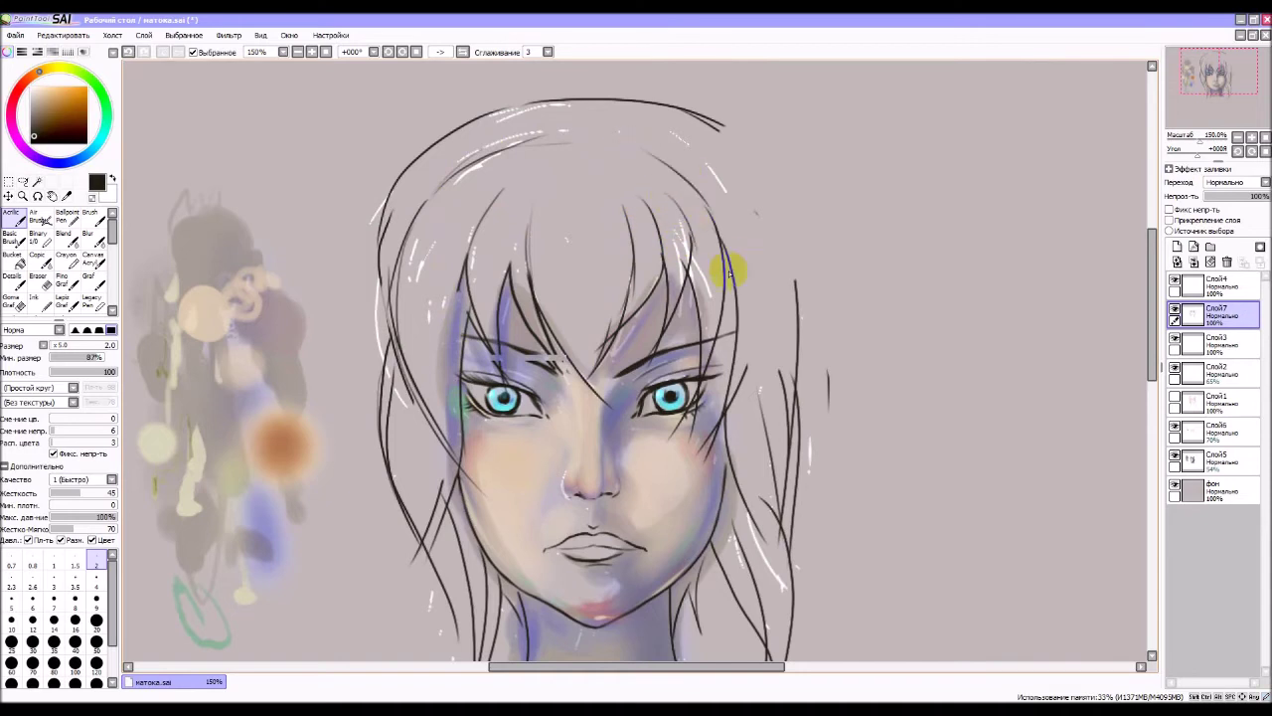
left_click_drag(683, 148, 763, 322)
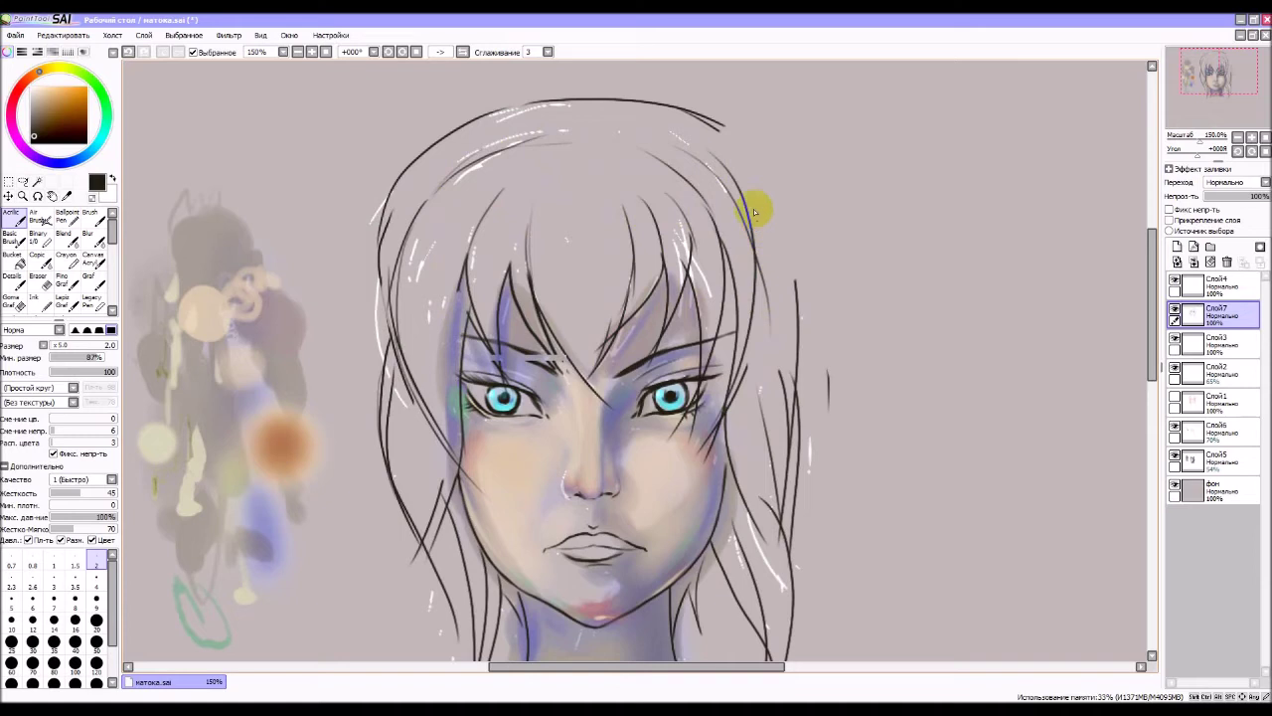
left_click_drag(722, 129, 795, 303)
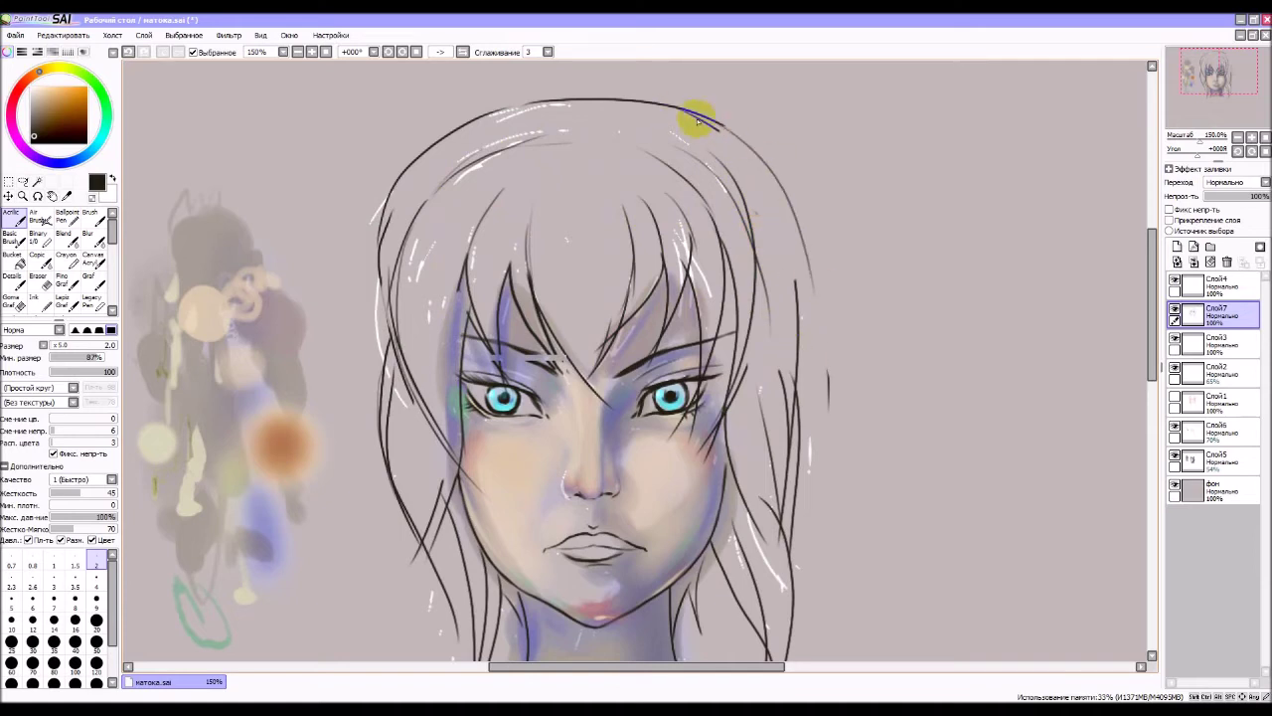
left_click_drag(699, 121, 804, 398)
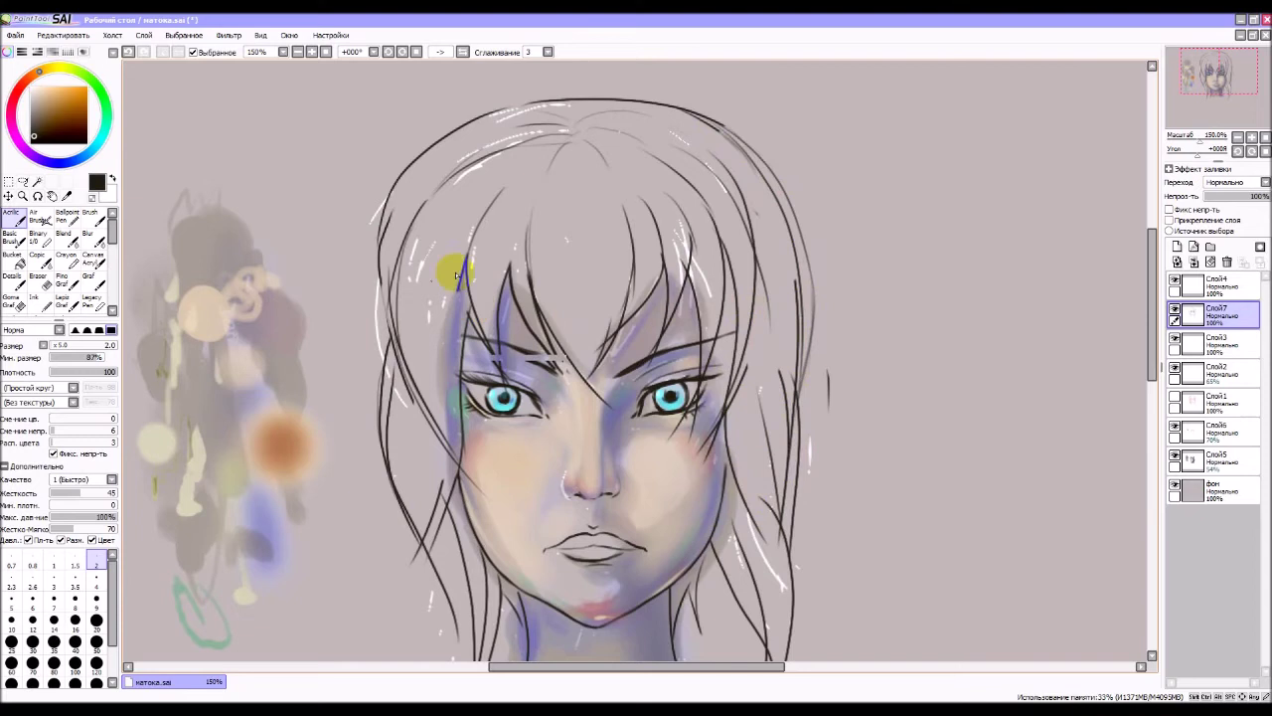
- Add a blue streak along a hair strand, undoing a second short streak
mouse_move(571, 307)
left_mouse_down()
mouse_move(586, 249)
mouse_move(565, 258)
left_mouse_up()
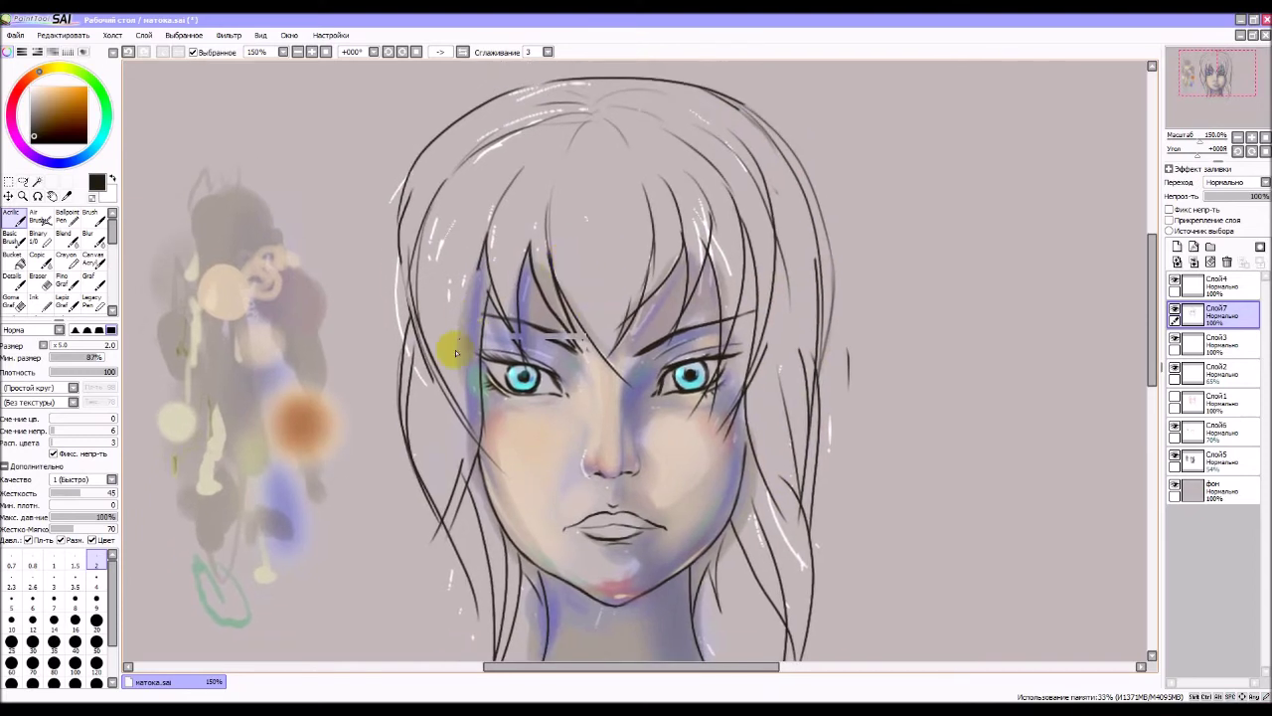
left_click_drag(478, 243, 485, 343)
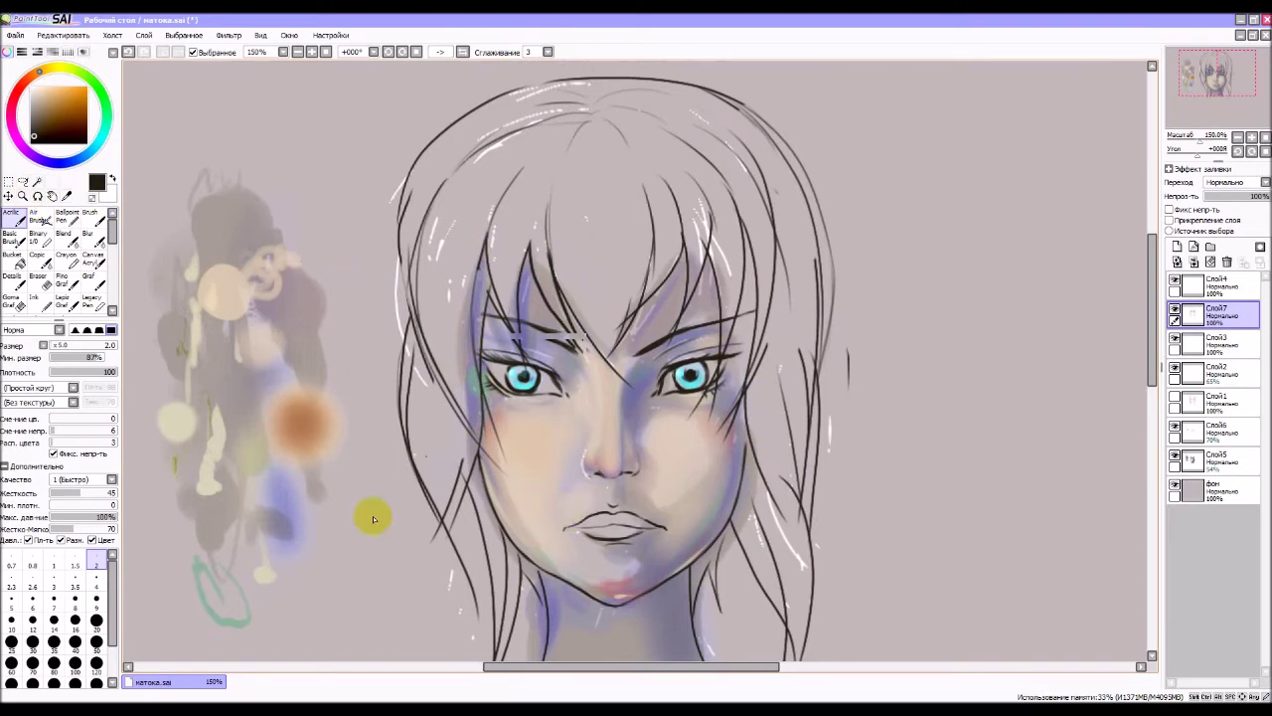
left_click_drag(441, 505, 435, 527)
key("ctrl+z")
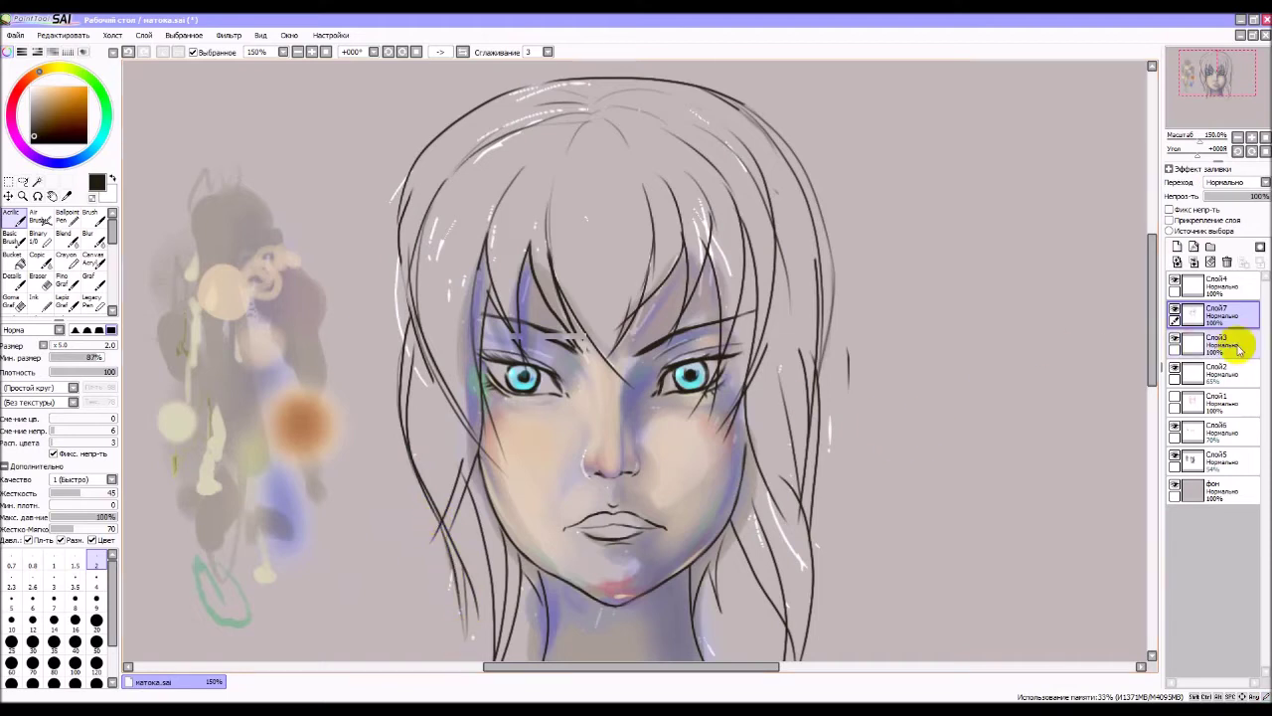
- Add a new layer Слой8 and choose a purple painting colour on the colour wheel
left_click(1177, 249)
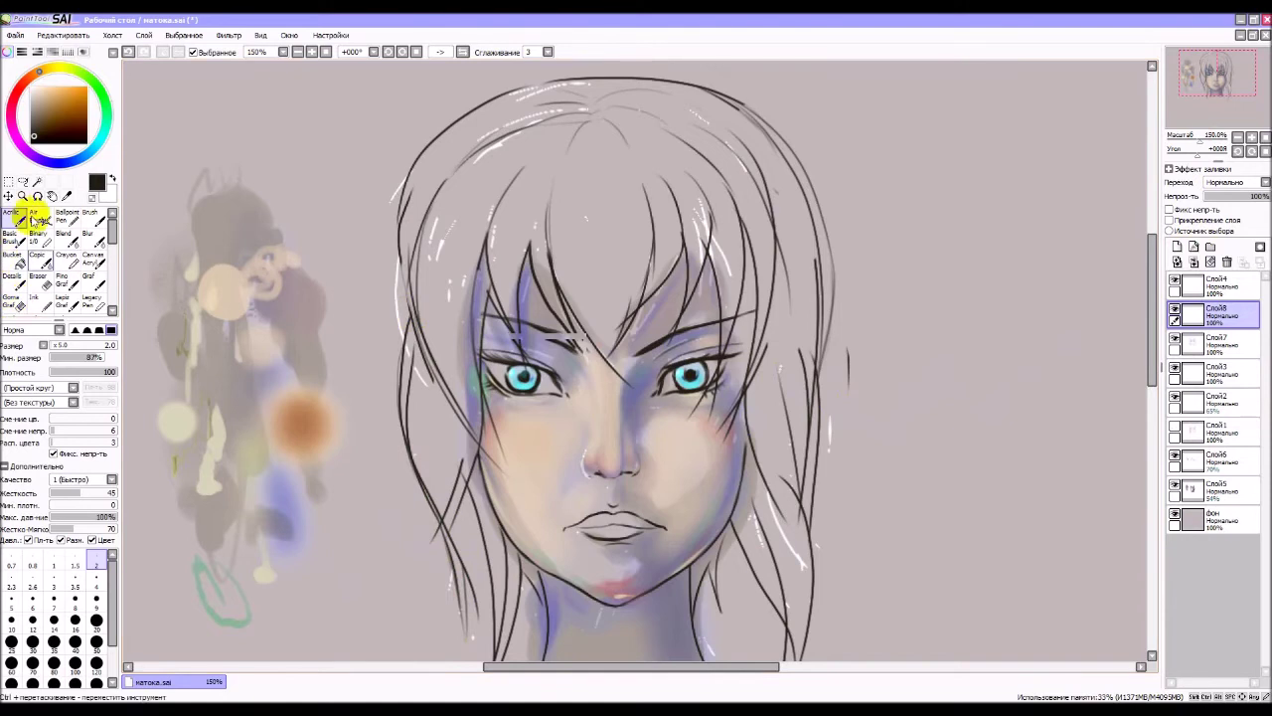
left_click(26, 149)
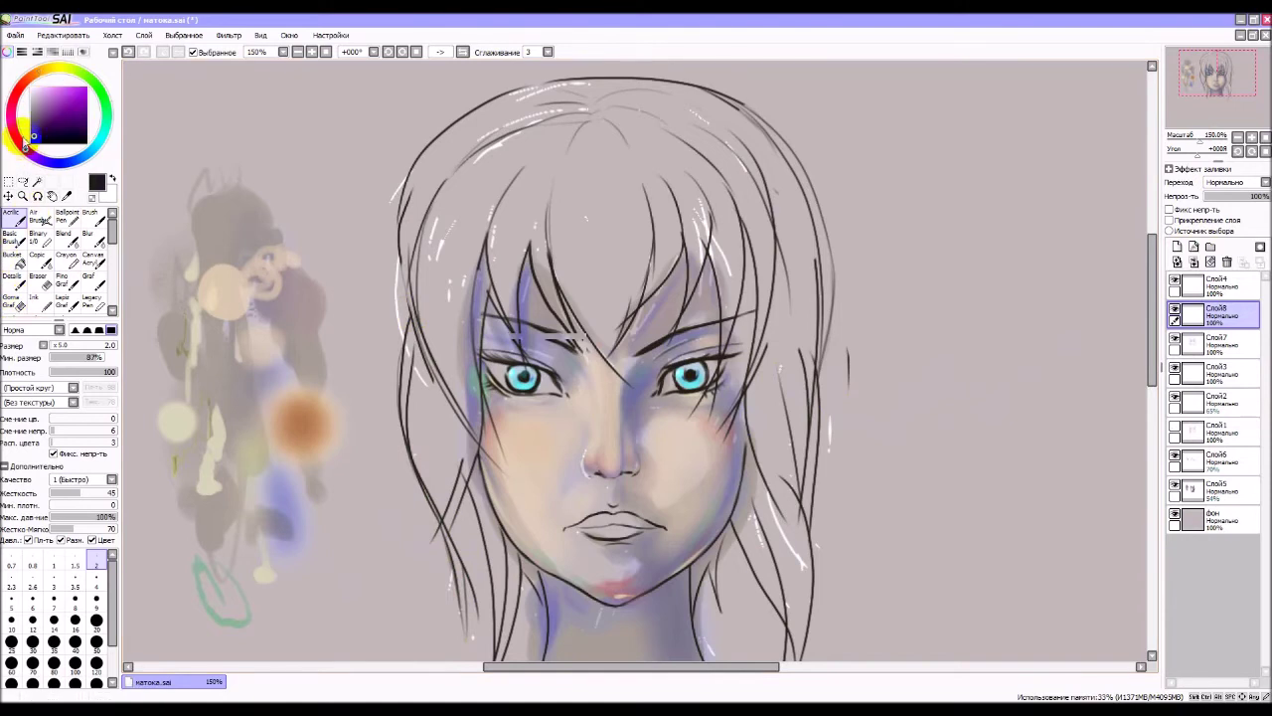
left_click(46, 91)
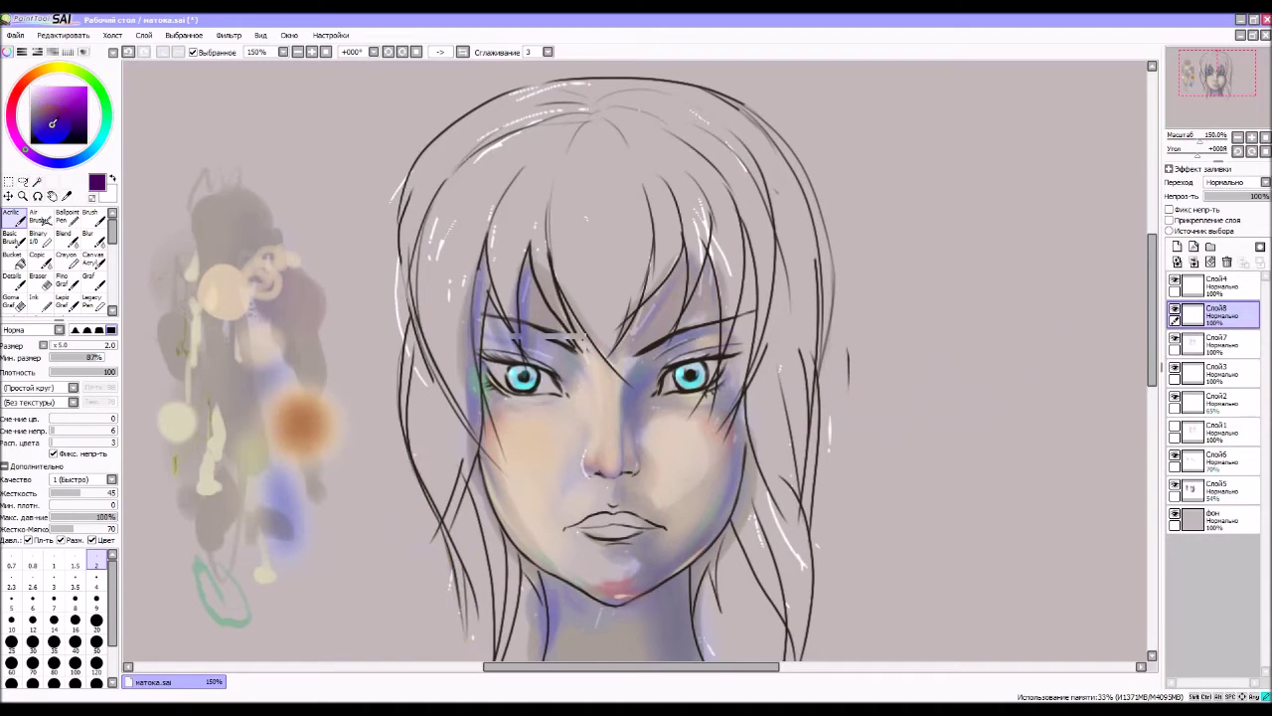
left_click(316, 345)
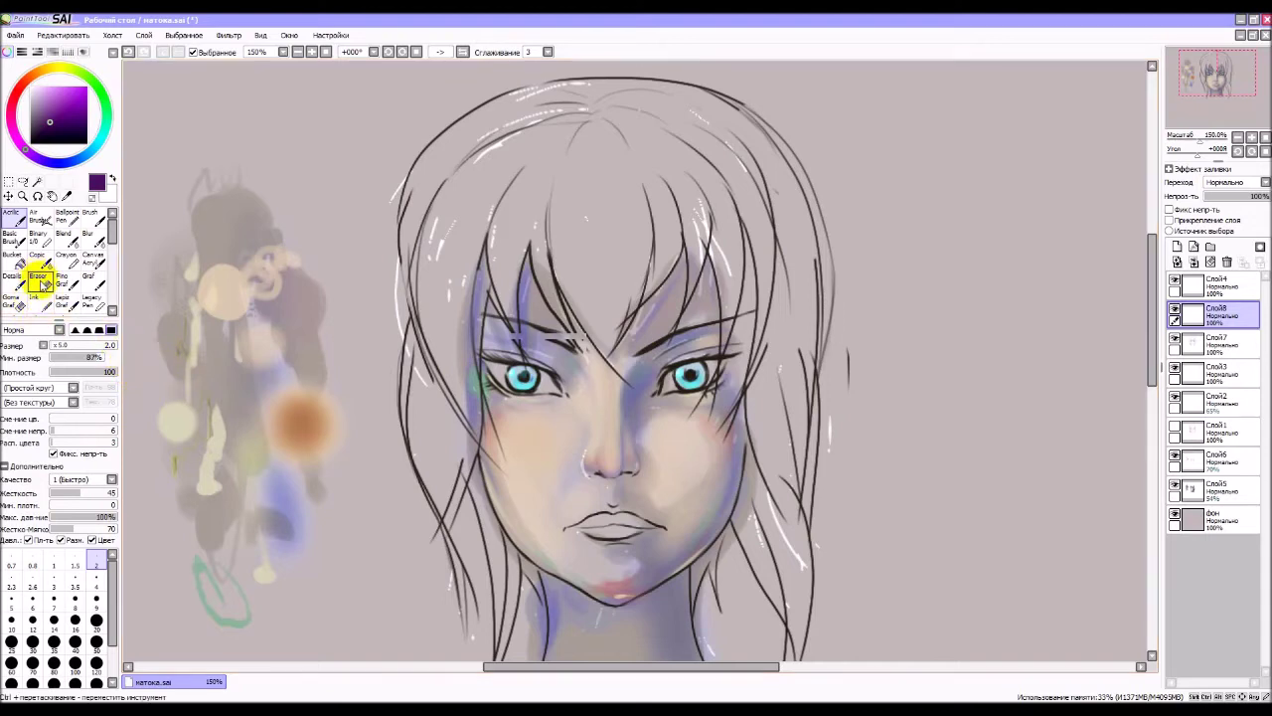
- Try a Magic Wand selection on the empty layer, then clear the selection
left_click(37, 181)
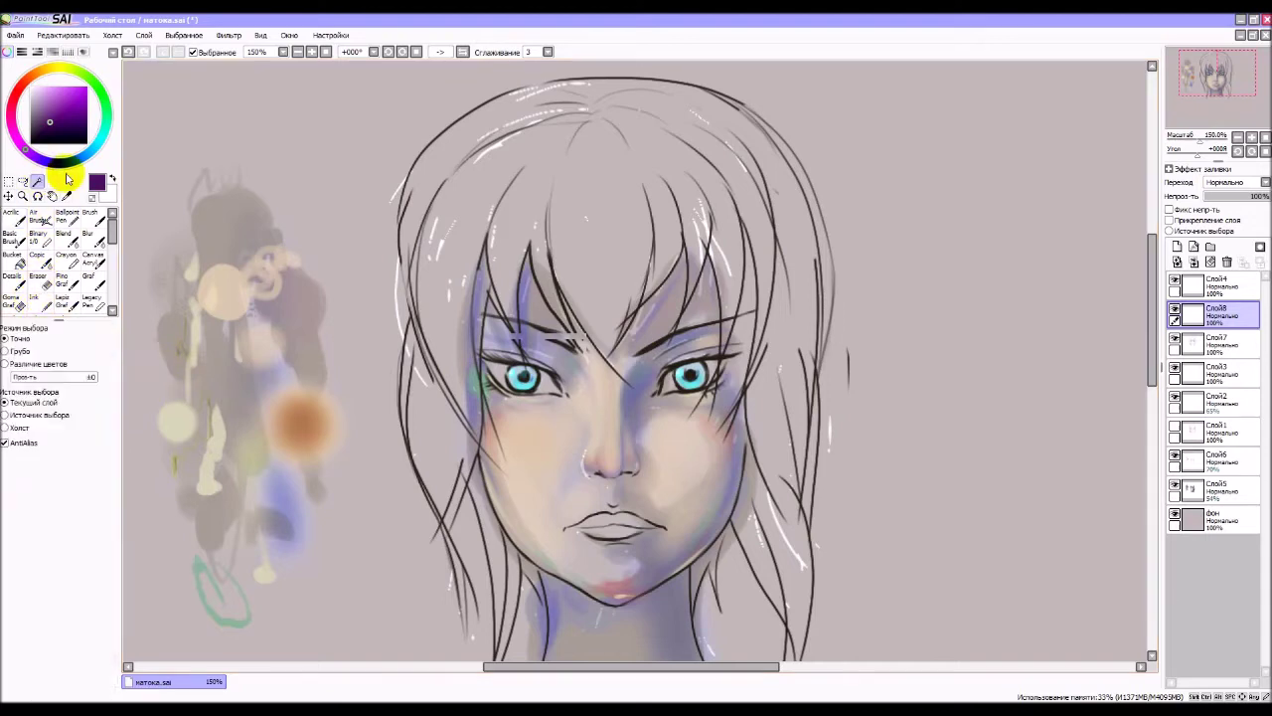
left_click(538, 194)
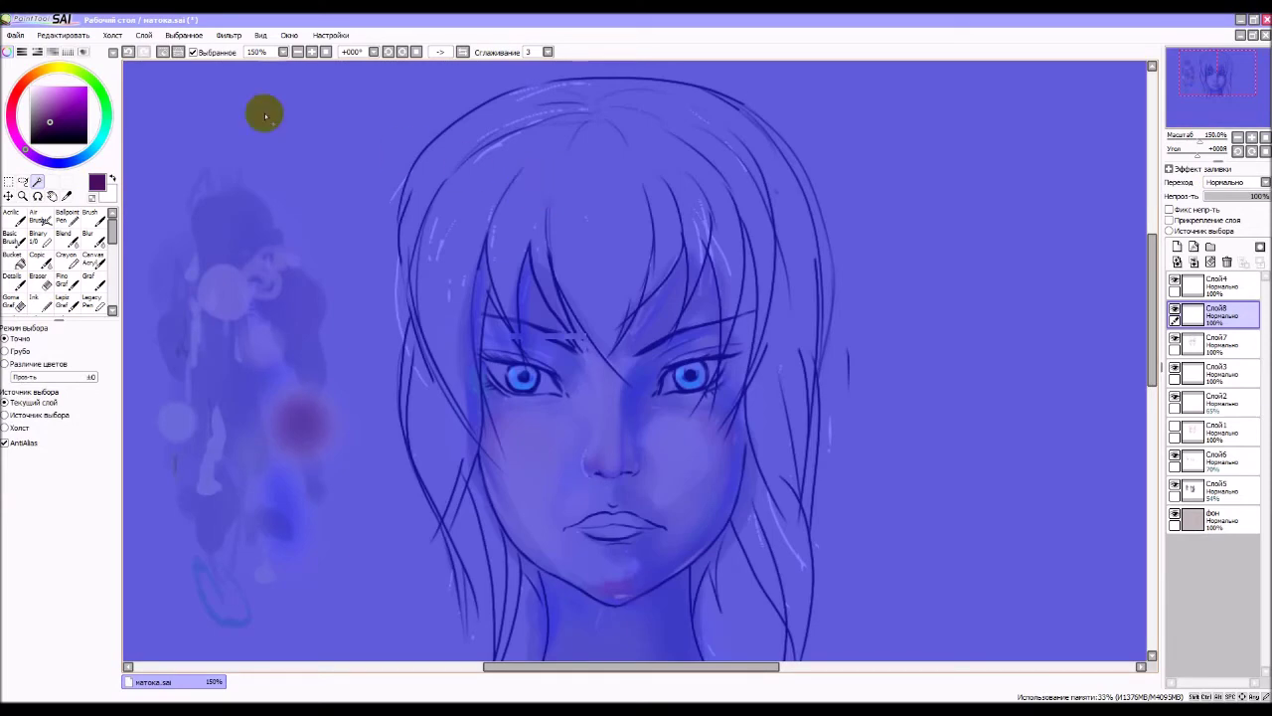
left_click(130, 52)
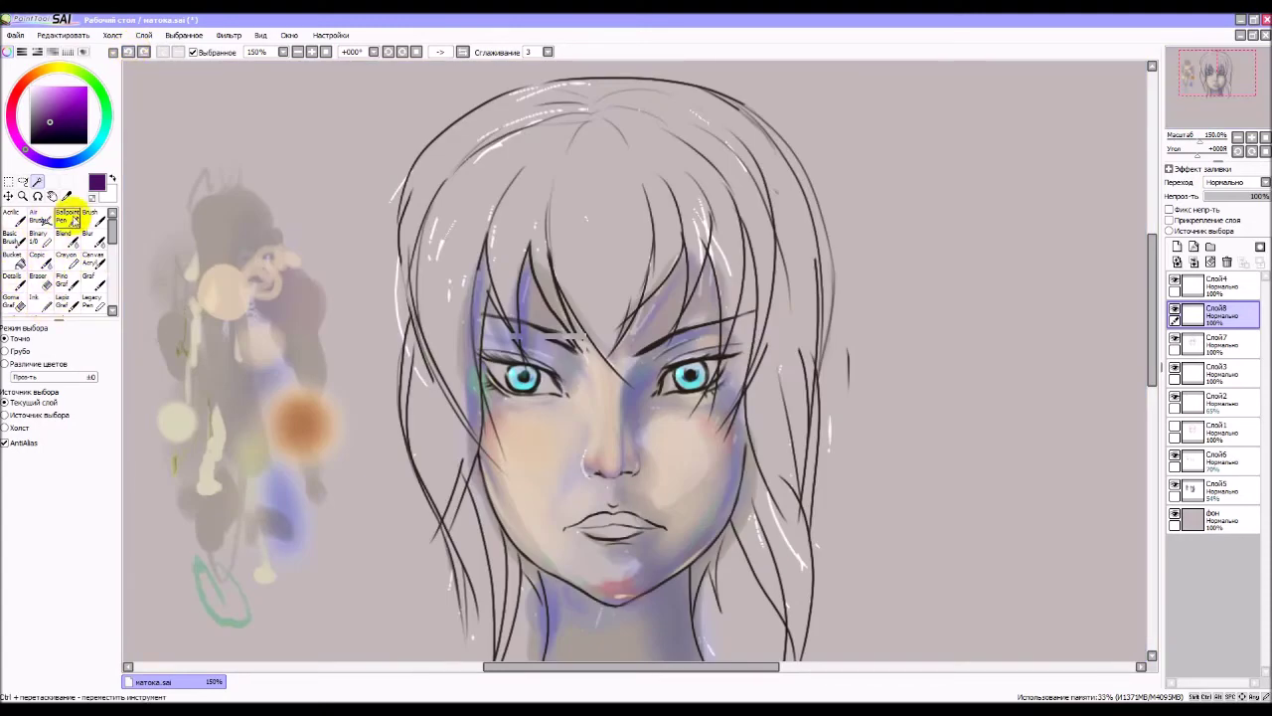
- With the Legacy Pen, paint purple hair down the left cheek and V-shaped bangs over the eyes
left_click(97, 307)
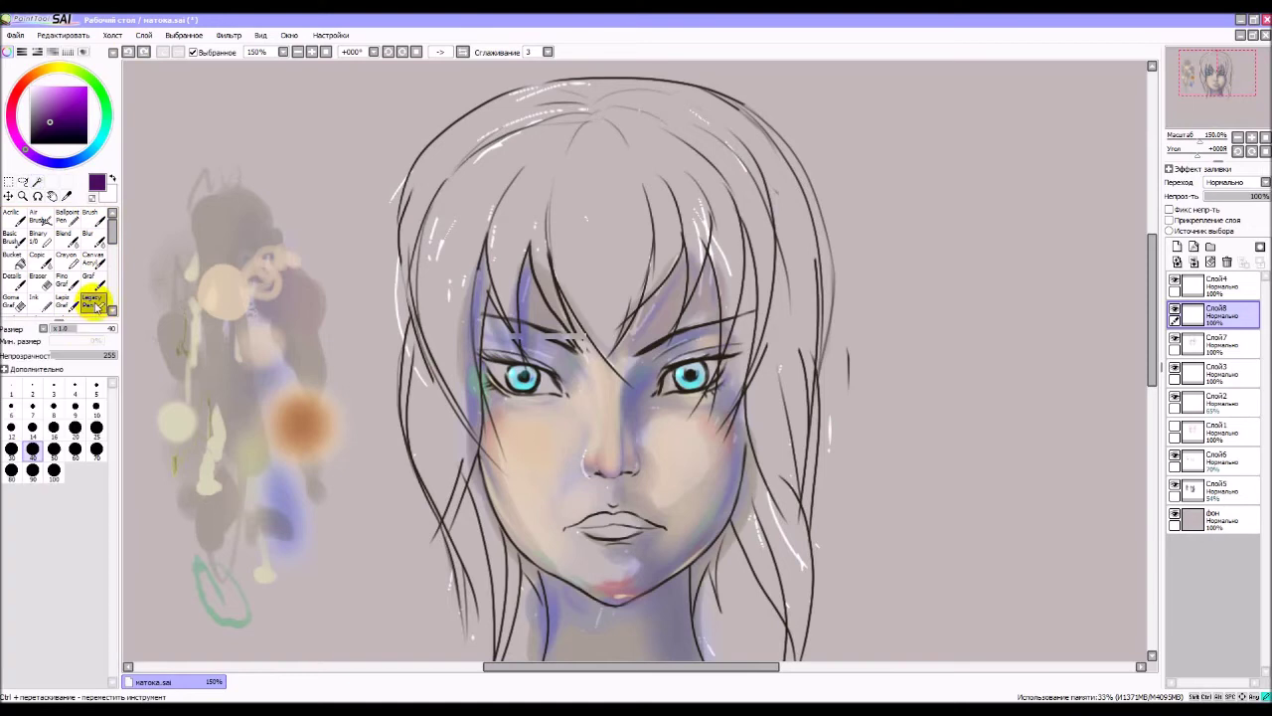
left_click_drag(303, 211, 279, 270)
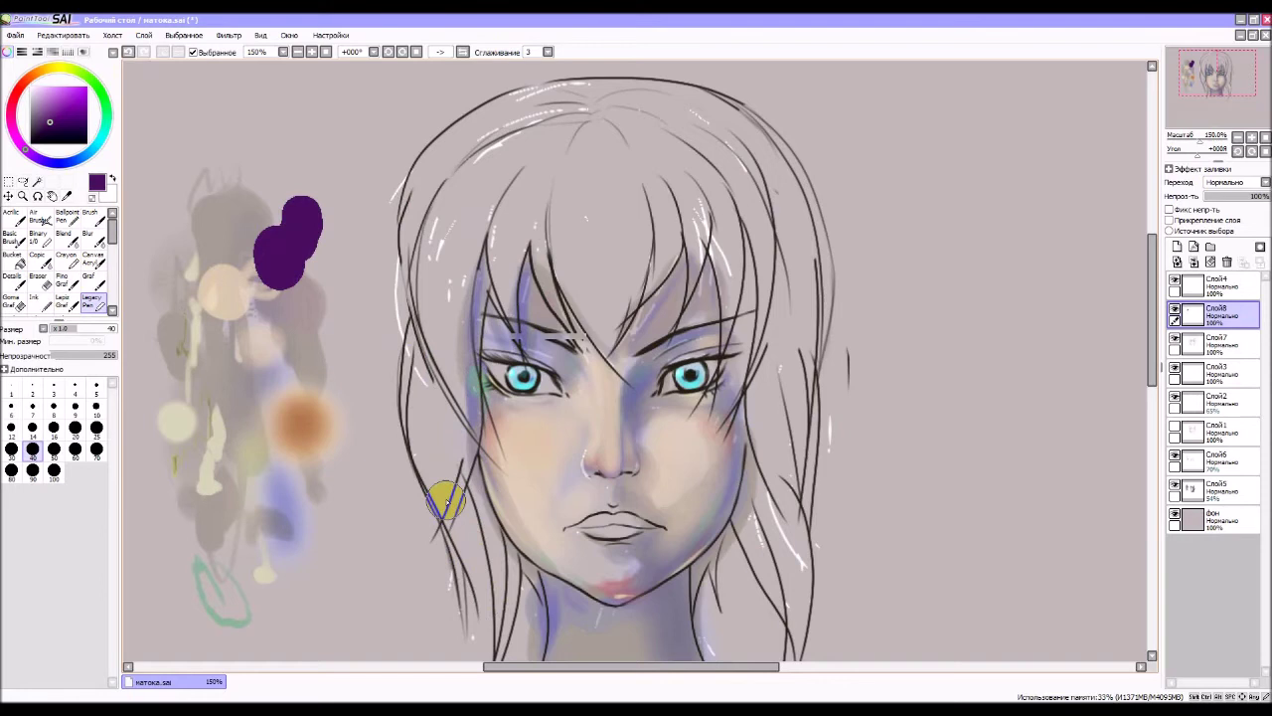
mouse_move(444, 500)
left_mouse_down()
mouse_move(465, 383)
mouse_move(502, 462)
left_mouse_up()
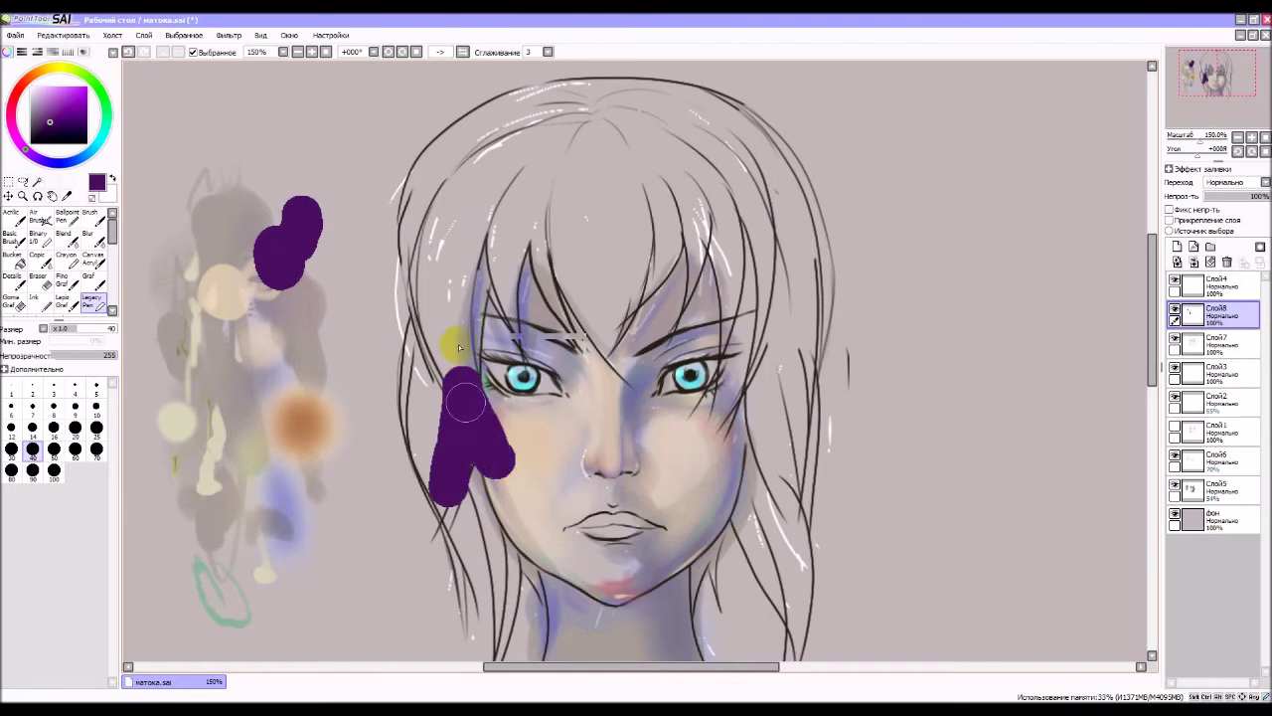
mouse_move(465, 385)
left_mouse_down()
mouse_move(483, 241)
mouse_move(502, 213)
left_mouse_up()
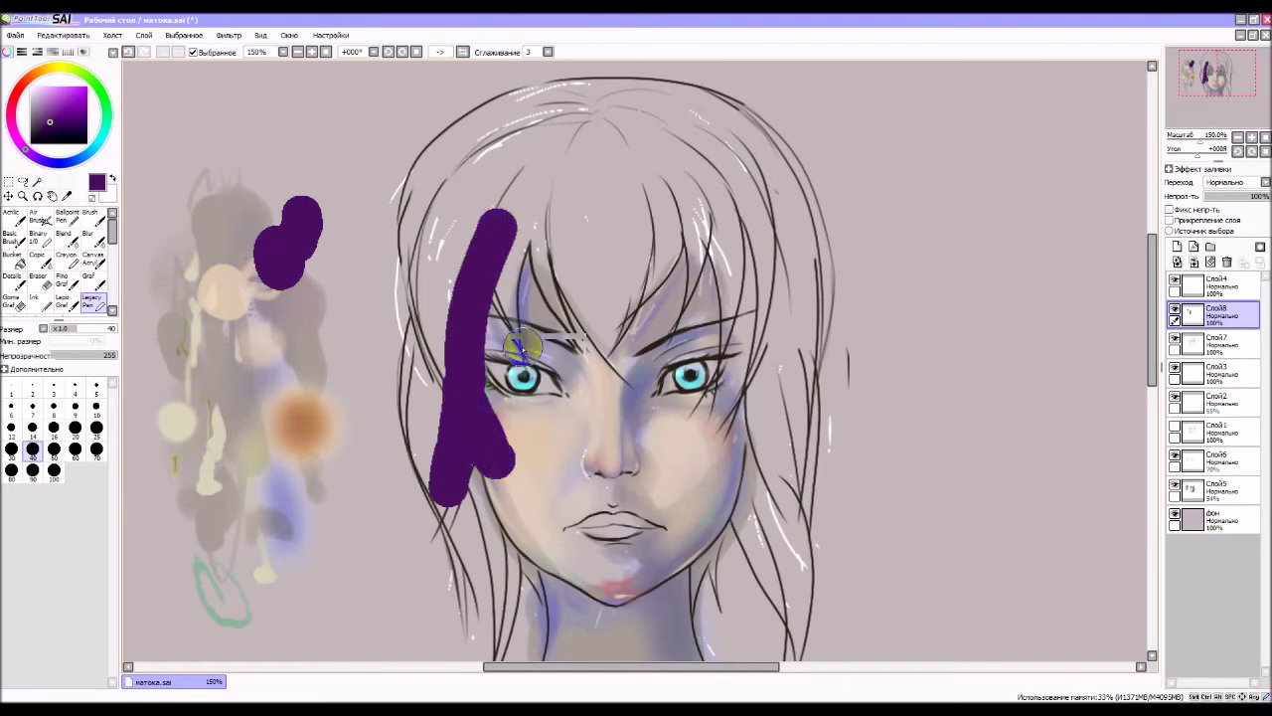
mouse_move(516, 345)
left_mouse_down()
mouse_move(517, 224)
mouse_move(535, 230)
mouse_move(592, 333)
mouse_move(537, 231)
mouse_move(549, 184)
left_mouse_up()
left_click_drag(604, 355, 562, 179)
left_click_drag(606, 350, 641, 231)
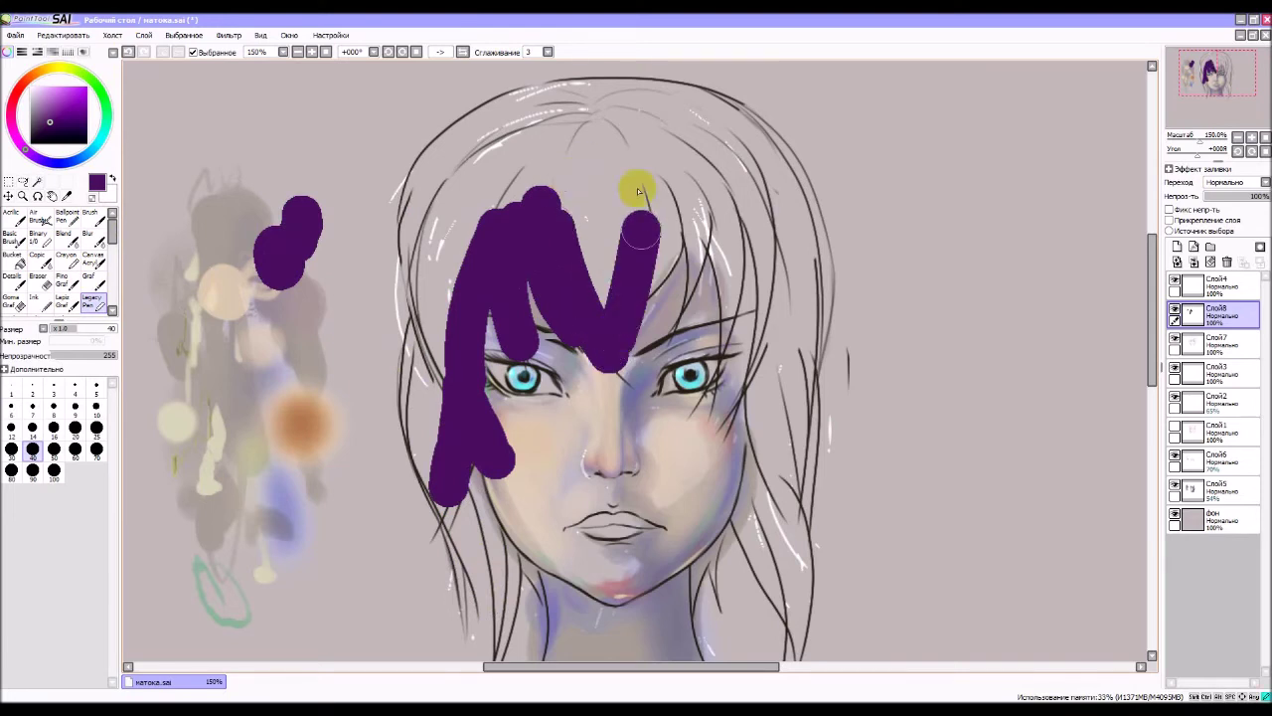
mouse_move(608, 291)
left_mouse_down()
mouse_move(666, 284)
mouse_move(666, 242)
mouse_move(693, 316)
mouse_move(711, 194)
mouse_move(713, 393)
mouse_move(741, 228)
mouse_move(761, 412)
mouse_move(762, 275)
mouse_move(767, 440)
left_mouse_up()
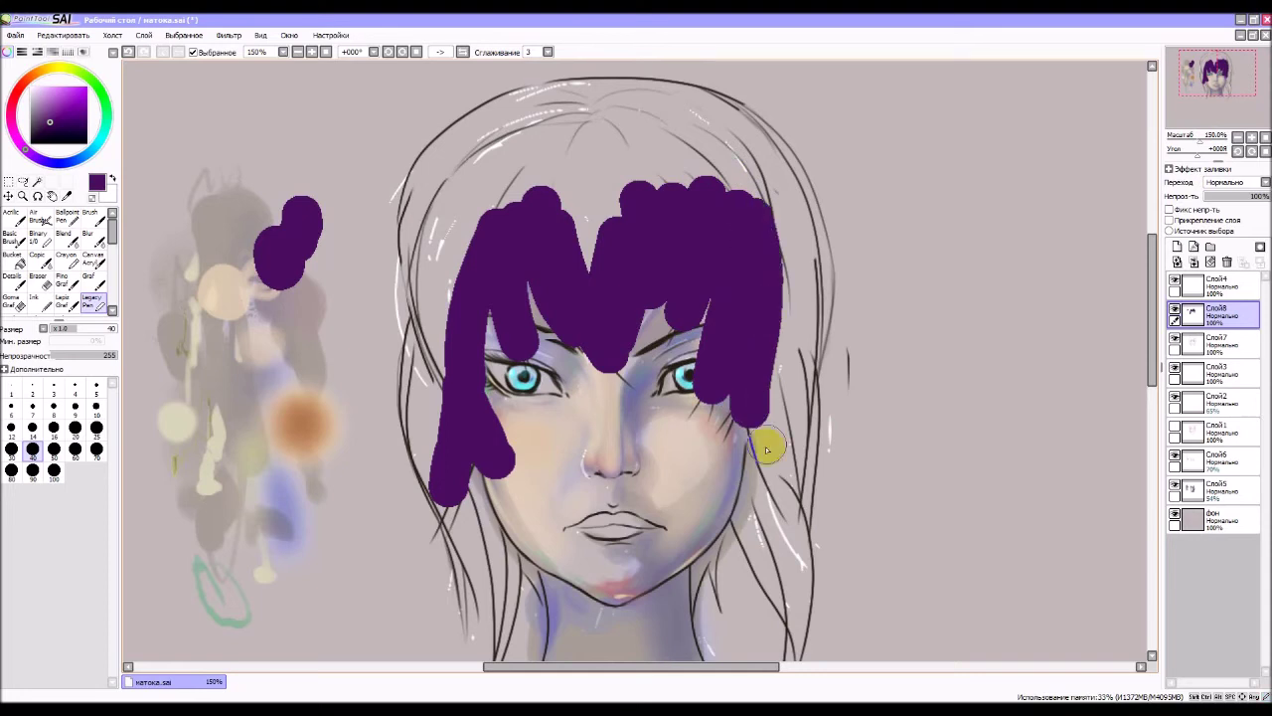
- Paint purple hair strands on both sides of the jaw and neck and down the far right
left_click_drag(707, 621, 737, 521)
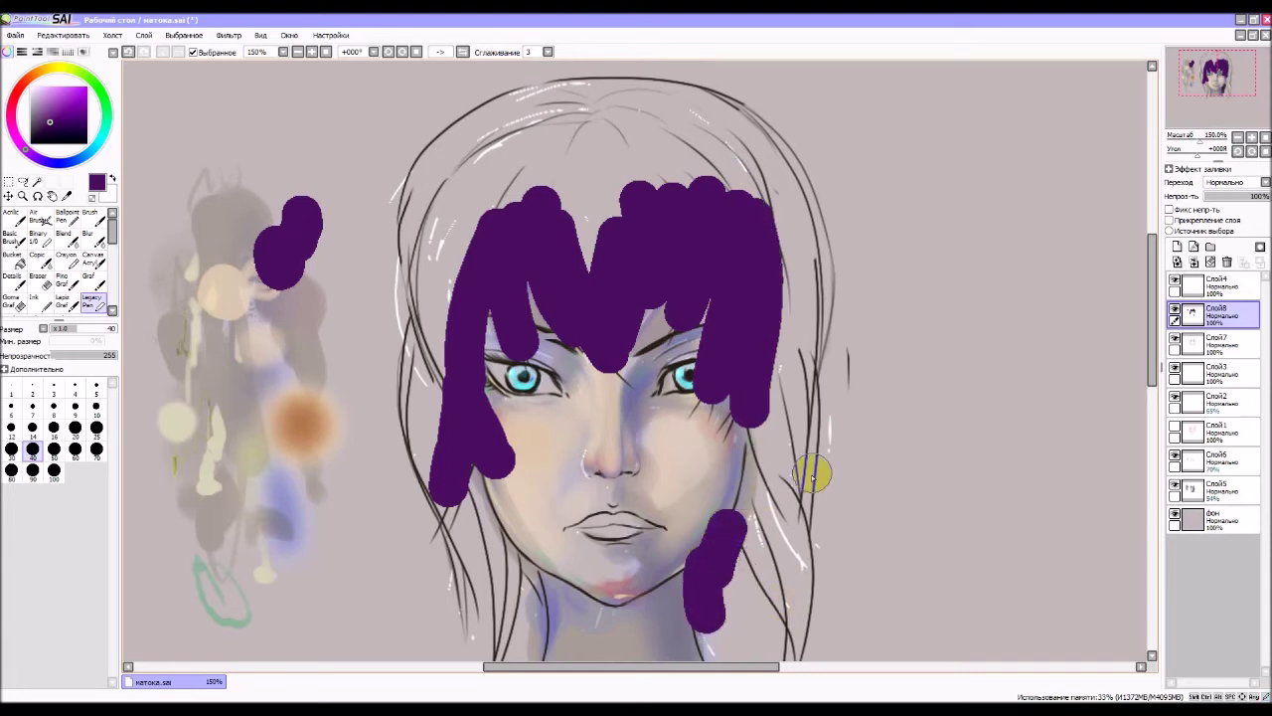
scroll(810, 489, "down", 2)
mouse_move(771, 631)
left_mouse_down()
mouse_move(761, 482)
mouse_move(774, 551)
mouse_move(733, 427)
mouse_move(741, 331)
left_mouse_up()
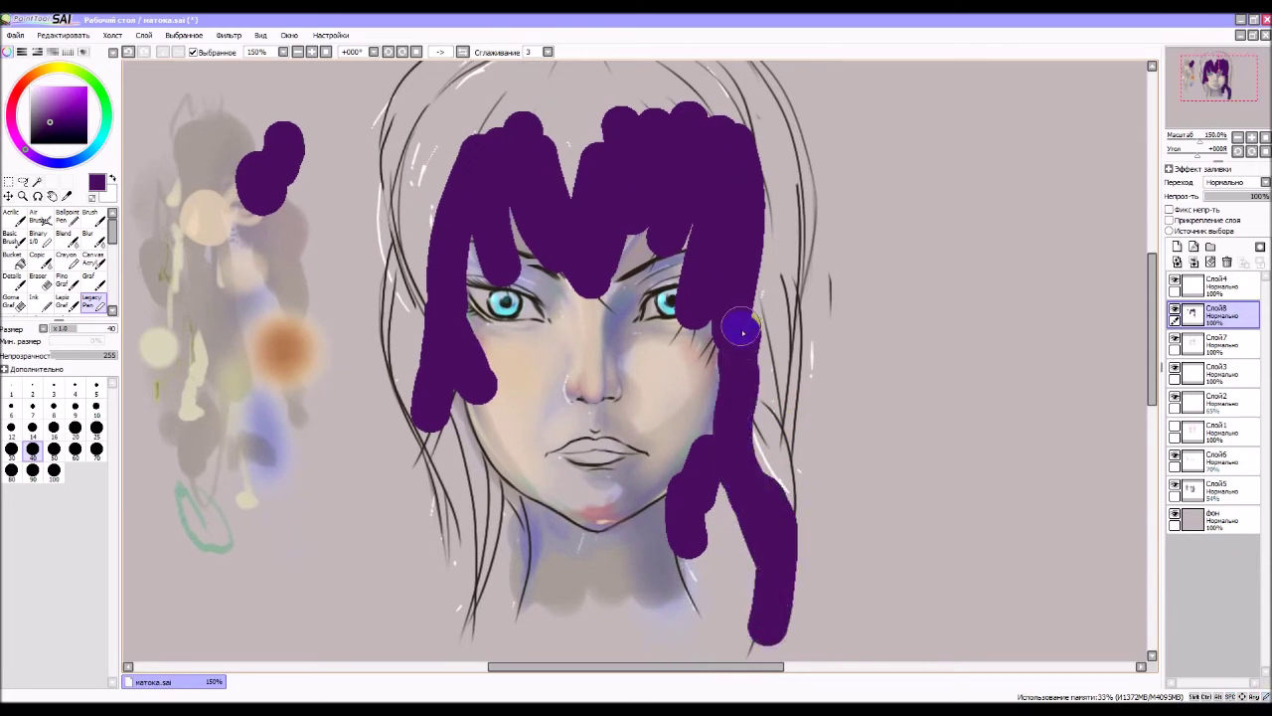
mouse_move(767, 454)
left_mouse_down()
mouse_move(782, 511)
mouse_move(773, 358)
mouse_move(758, 461)
mouse_move(792, 243)
mouse_move(769, 149)
mouse_move(773, 301)
left_mouse_up()
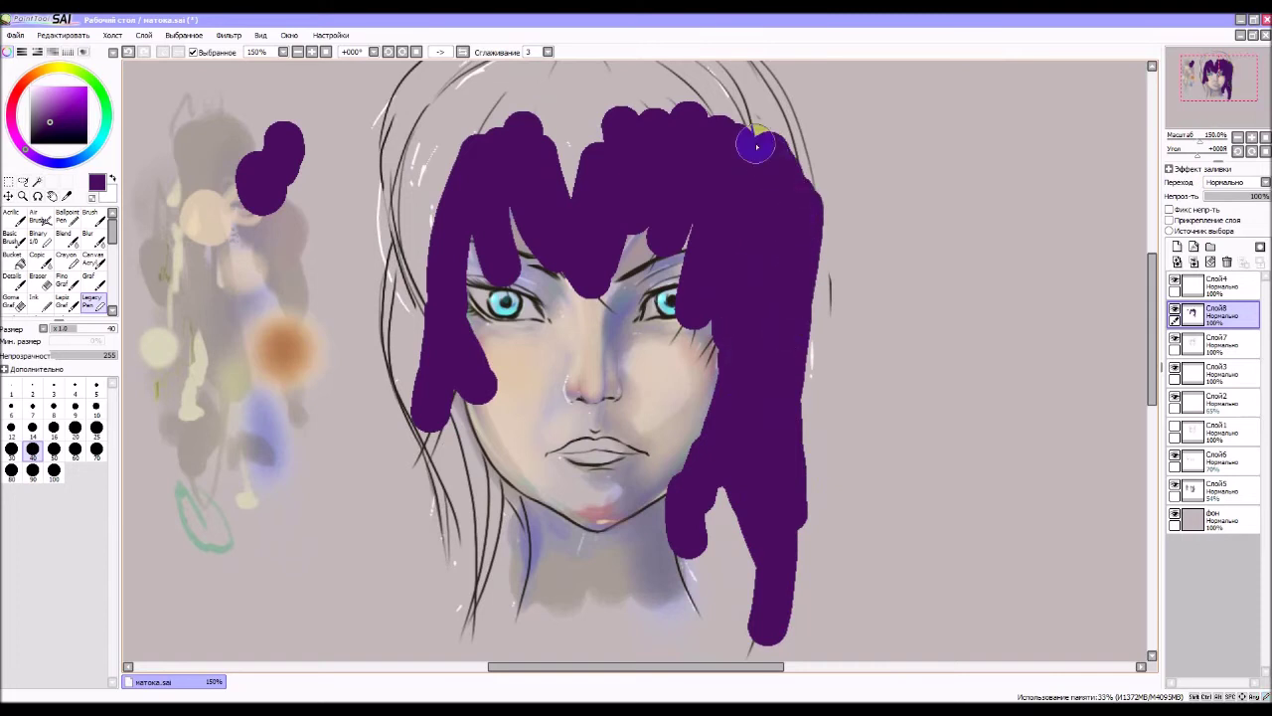
mouse_move(472, 607)
left_mouse_down()
mouse_move(460, 562)
mouse_move(477, 556)
mouse_move(483, 488)
mouse_move(513, 526)
mouse_move(407, 383)
mouse_move(420, 361)
mouse_move(402, 213)
mouse_move(421, 205)
left_mouse_up()
- Fill the left hairline, top and upper-right of the hair with purple and smooth its top edge
scroll(437, 199, "up", 5)
mouse_move(454, 369)
left_mouse_down()
mouse_move(470, 320)
mouse_move(434, 312)
mouse_move(398, 398)
mouse_move(403, 298)
mouse_move(454, 247)
mouse_move(468, 284)
mouse_move(539, 269)
mouse_move(611, 295)
mouse_move(604, 213)
mouse_move(440, 249)
mouse_move(388, 361)
mouse_move(483, 221)
left_mouse_up()
mouse_move(671, 235)
left_mouse_down()
mouse_move(667, 275)
mouse_move(650, 210)
mouse_move(529, 205)
left_mouse_up()
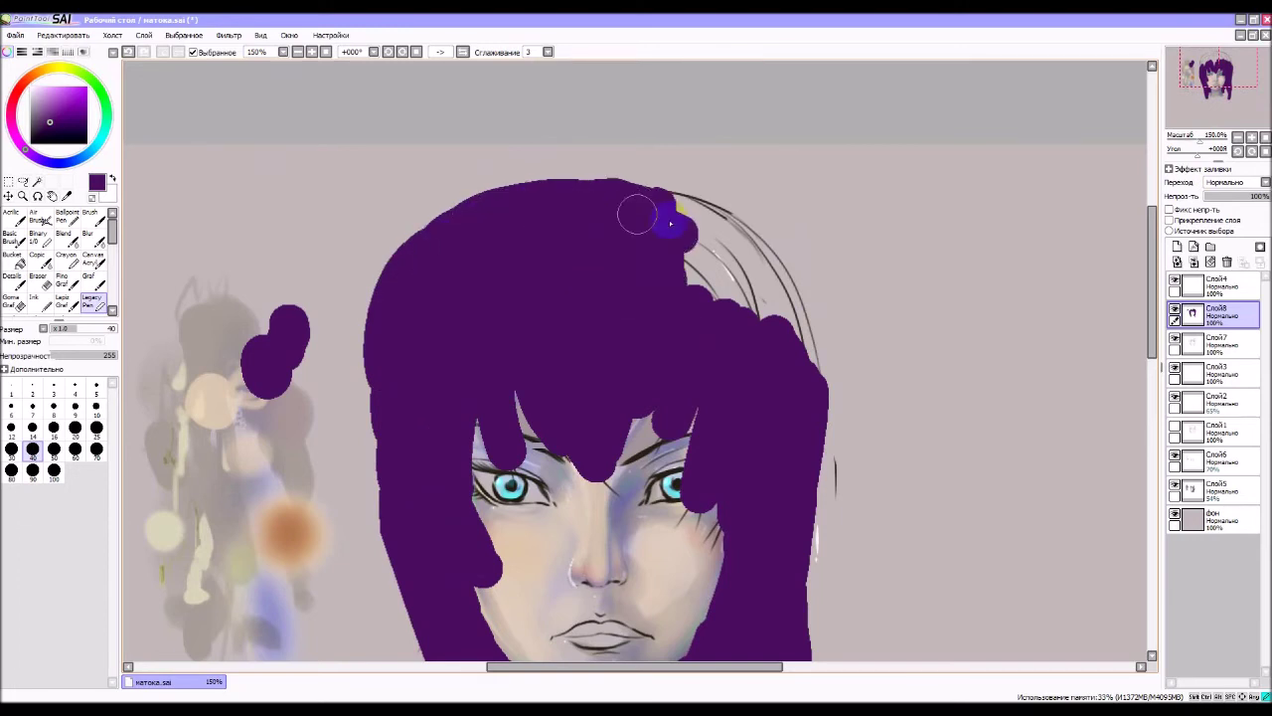
mouse_move(670, 223)
left_mouse_down()
mouse_move(772, 312)
mouse_move(719, 303)
left_mouse_up()
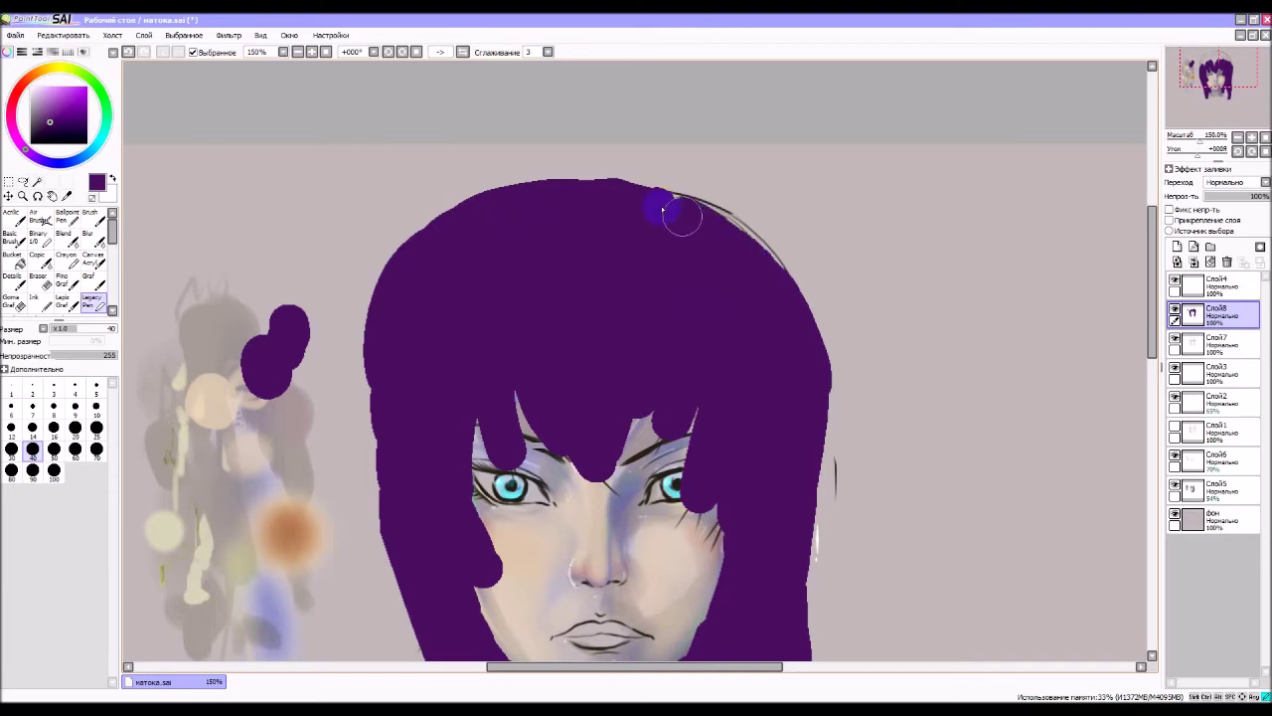
mouse_move(663, 210)
left_mouse_down()
mouse_move(557, 188)
mouse_move(696, 204)
mouse_move(802, 389)
left_mouse_up()
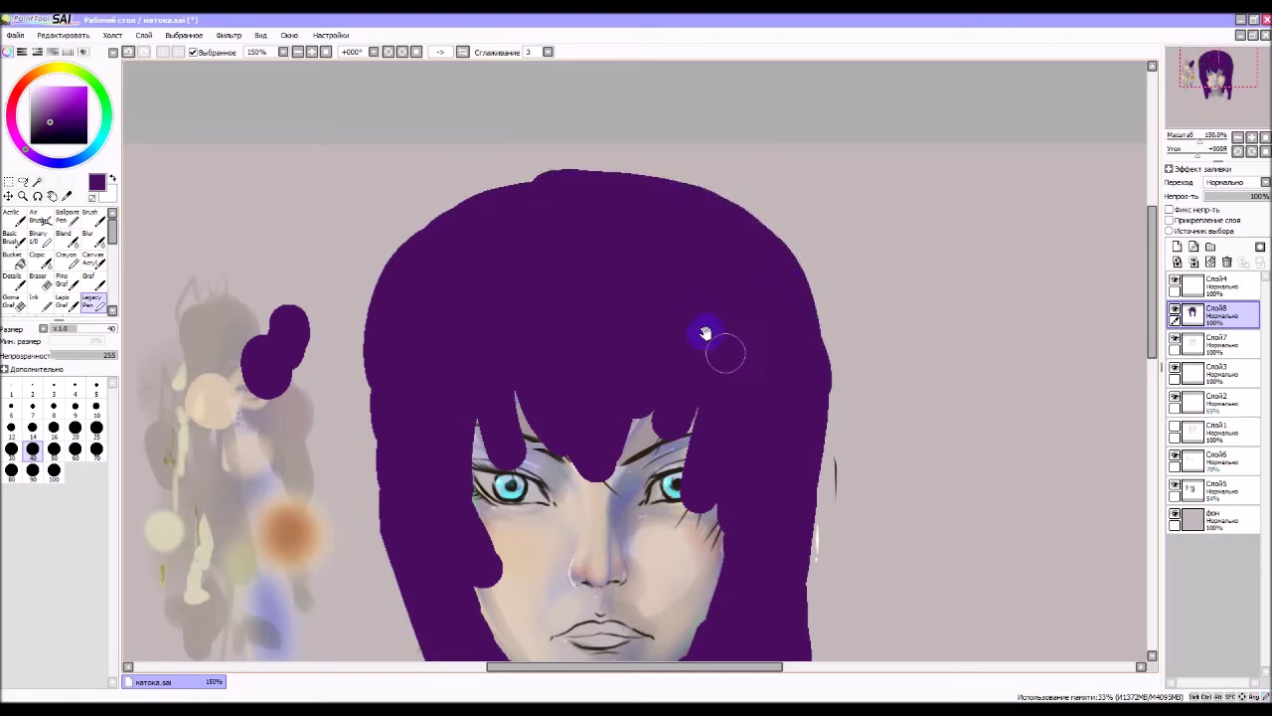
left_click_drag(704, 332, 717, 189)
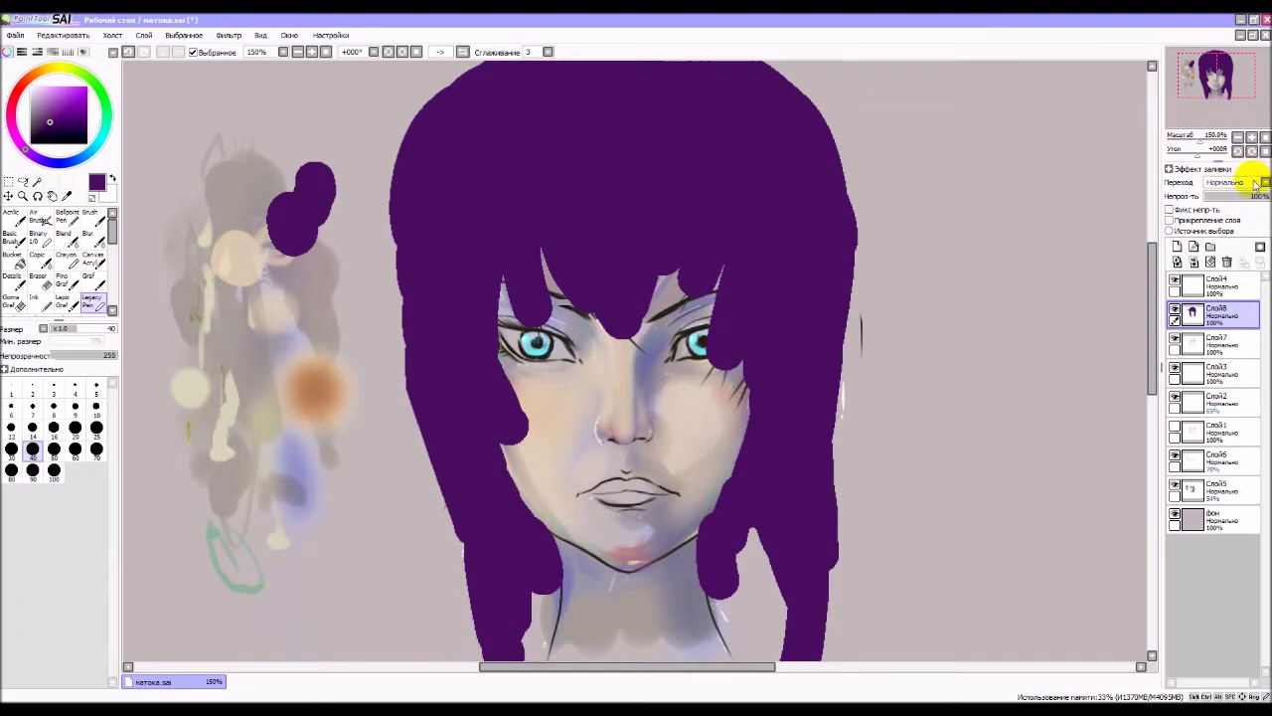
- Paint dark red, then bright red streaks across the upper-right hair
left_click(1238, 136)
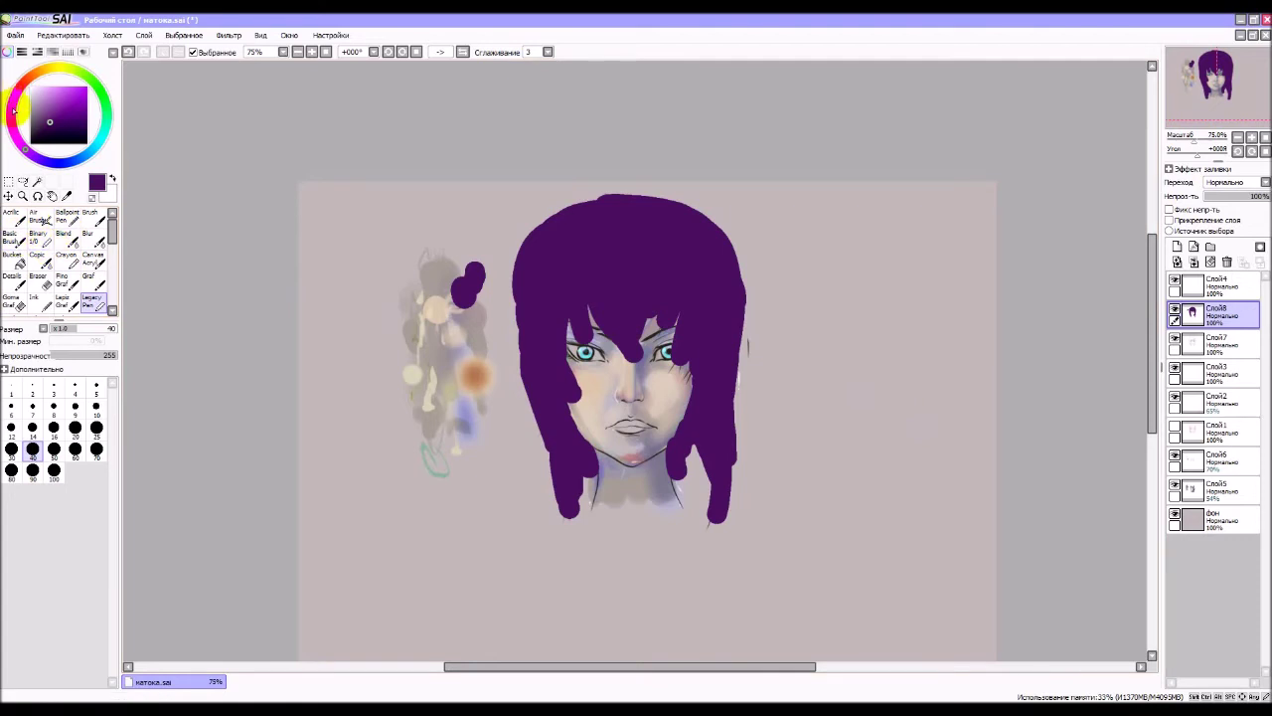
left_click(706, 230)
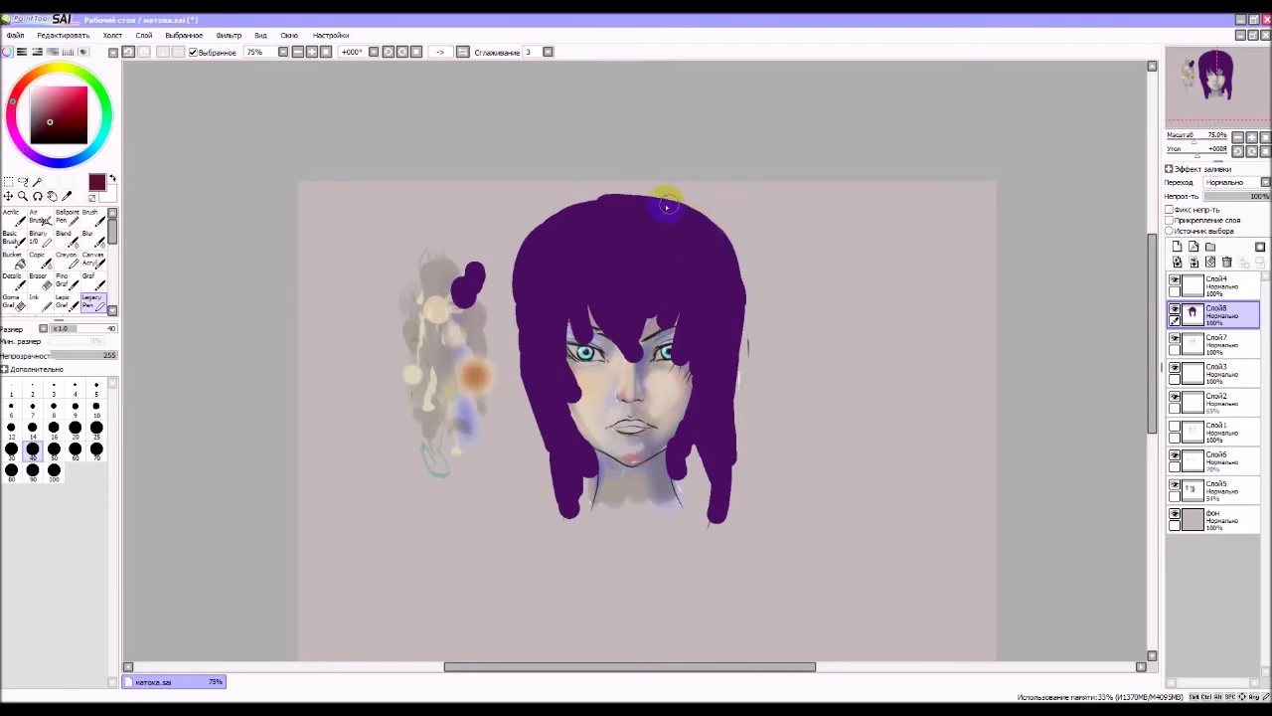
left_click_drag(744, 318, 748, 321)
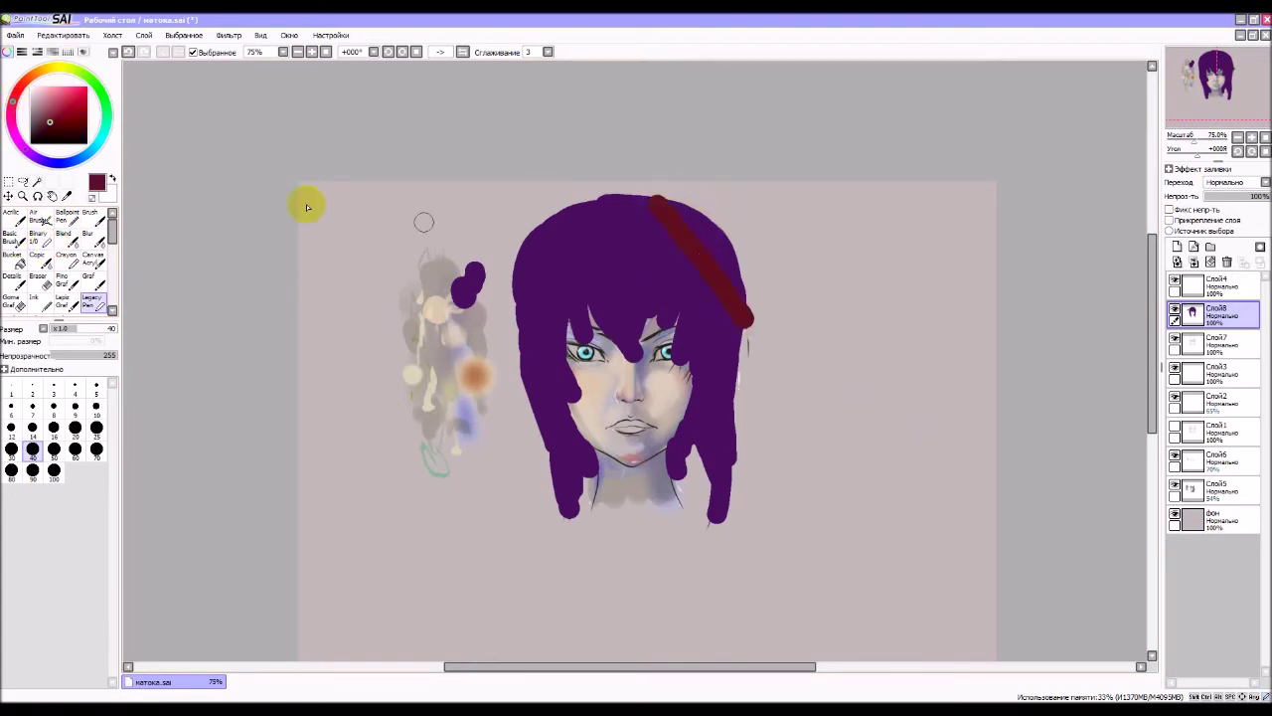
left_click(14, 98)
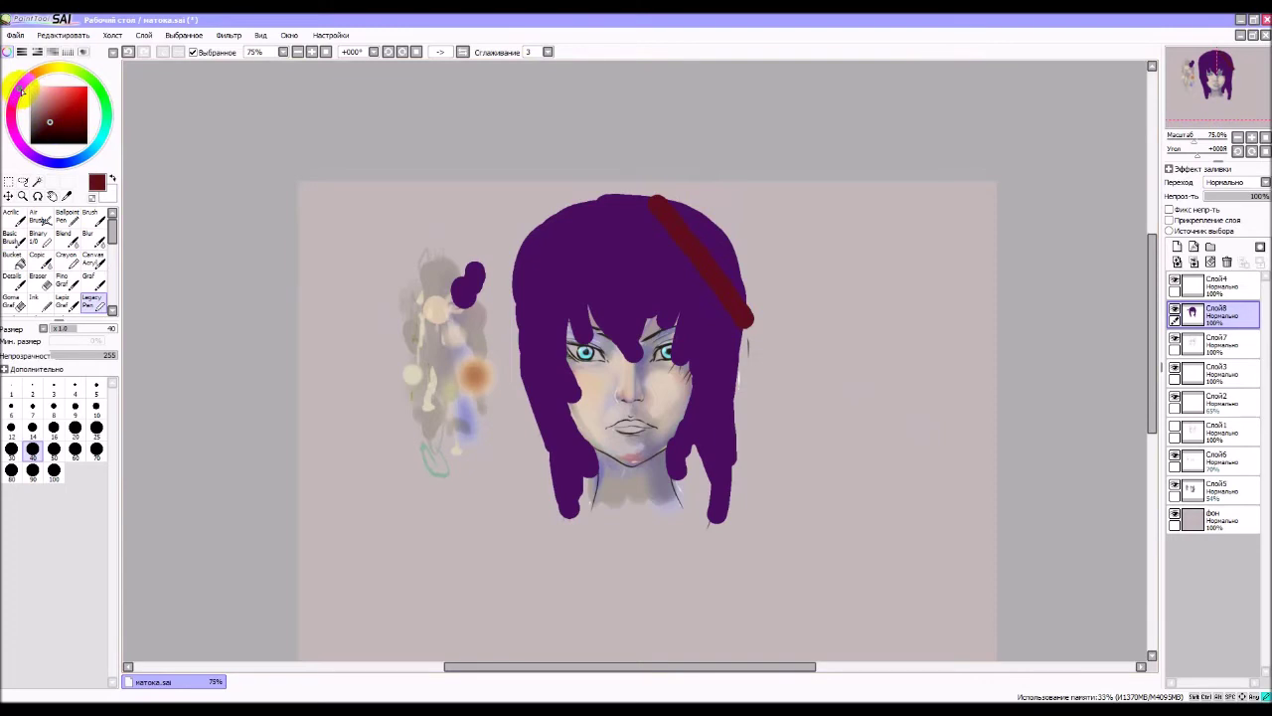
left_click(79, 95)
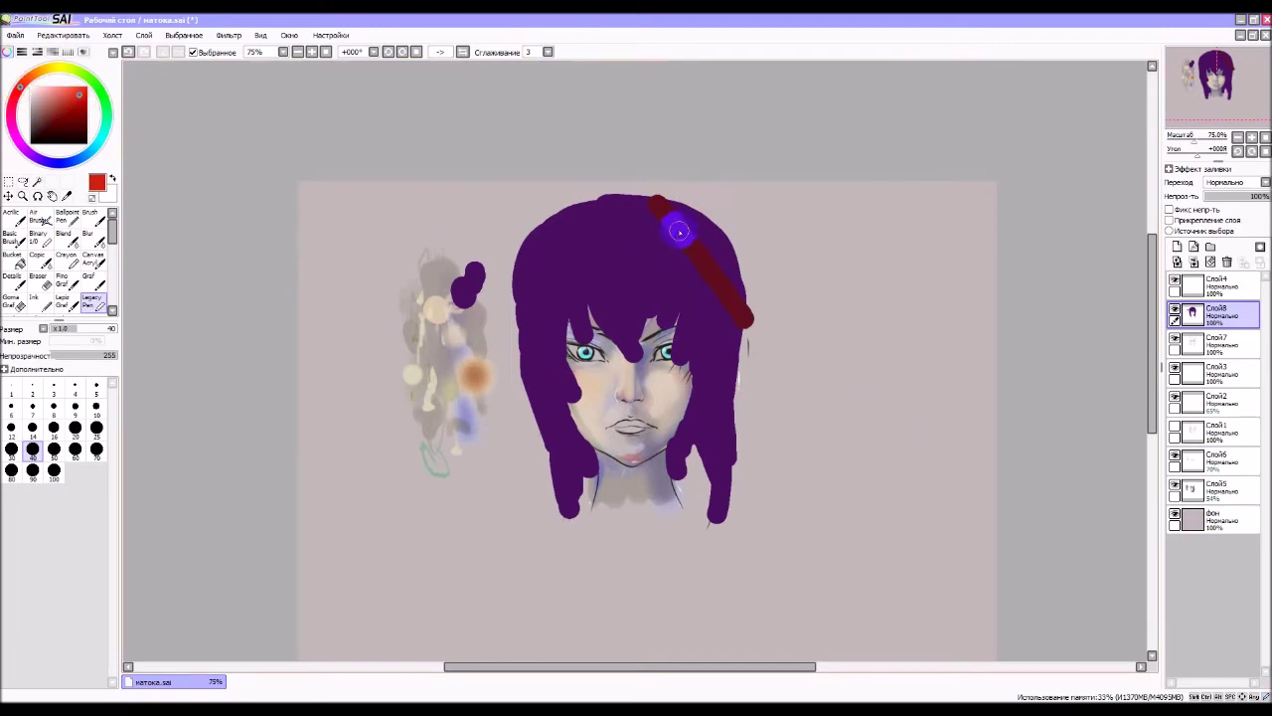
left_click_drag(656, 195, 754, 316)
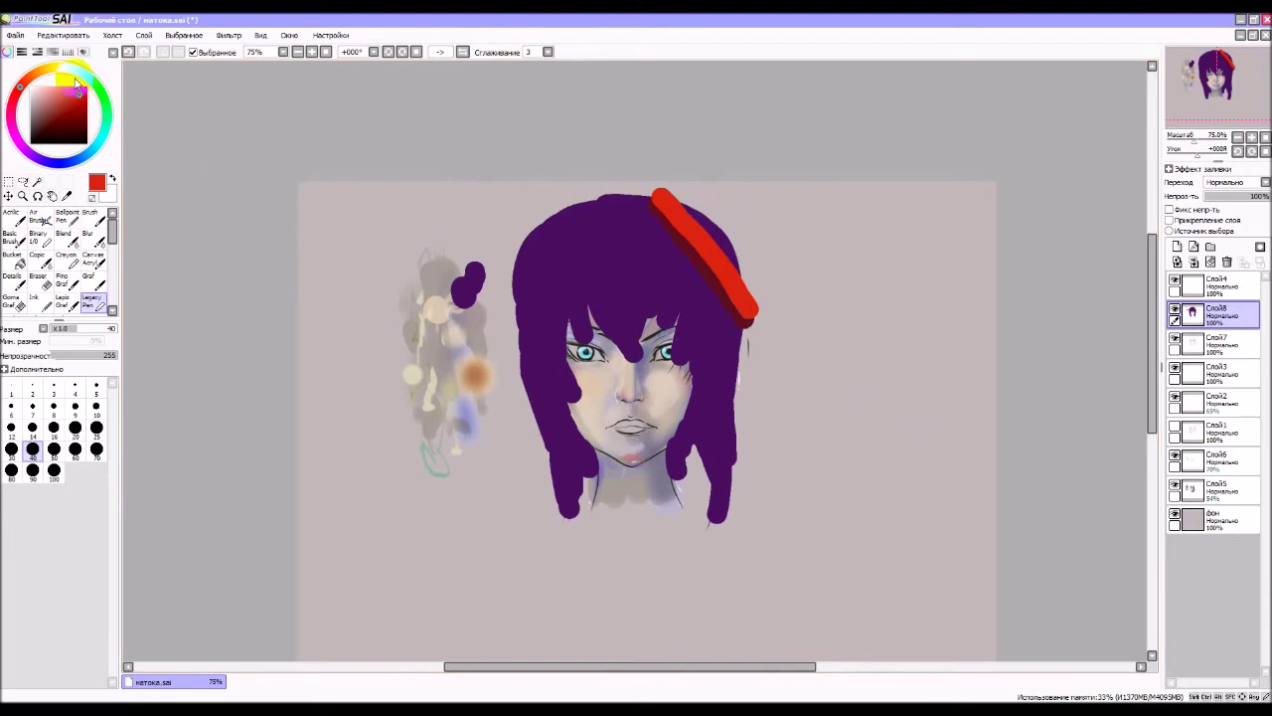
- Layer orange, green and a yellow-green stripe over the red to form a rainbow band
left_click(48, 75)
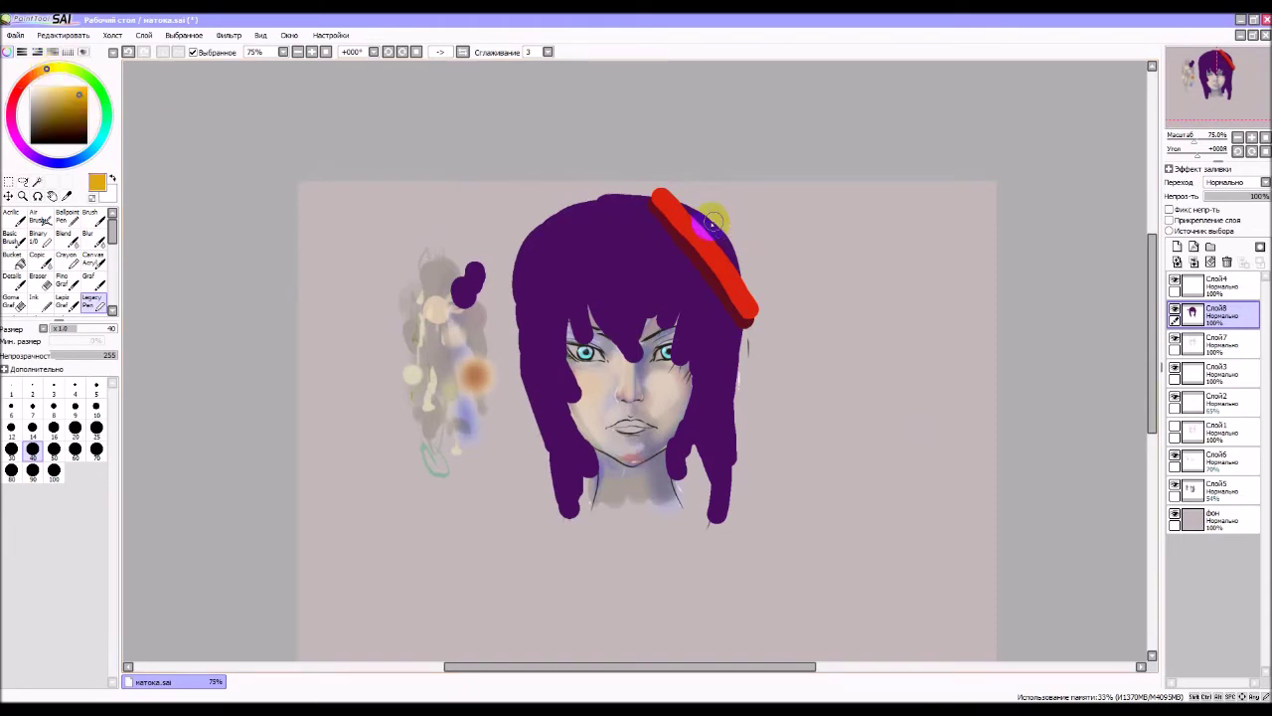
left_click_drag(668, 197, 756, 290)
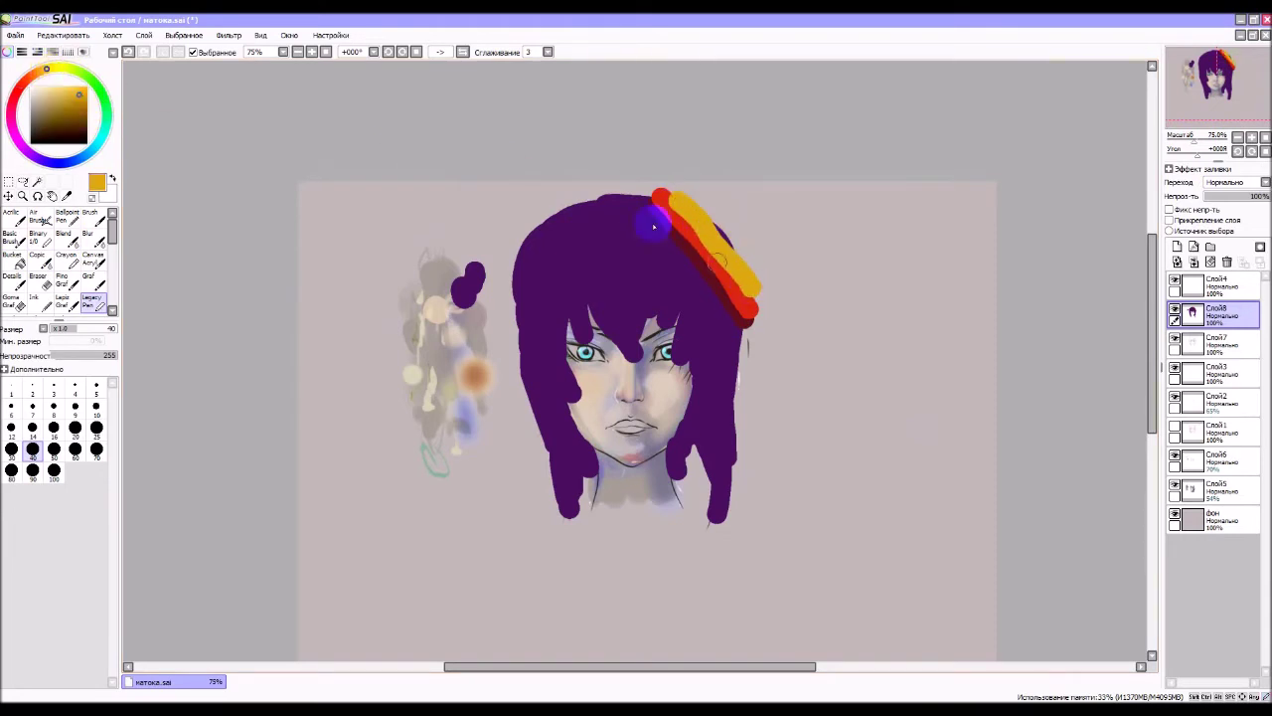
left_click(97, 86)
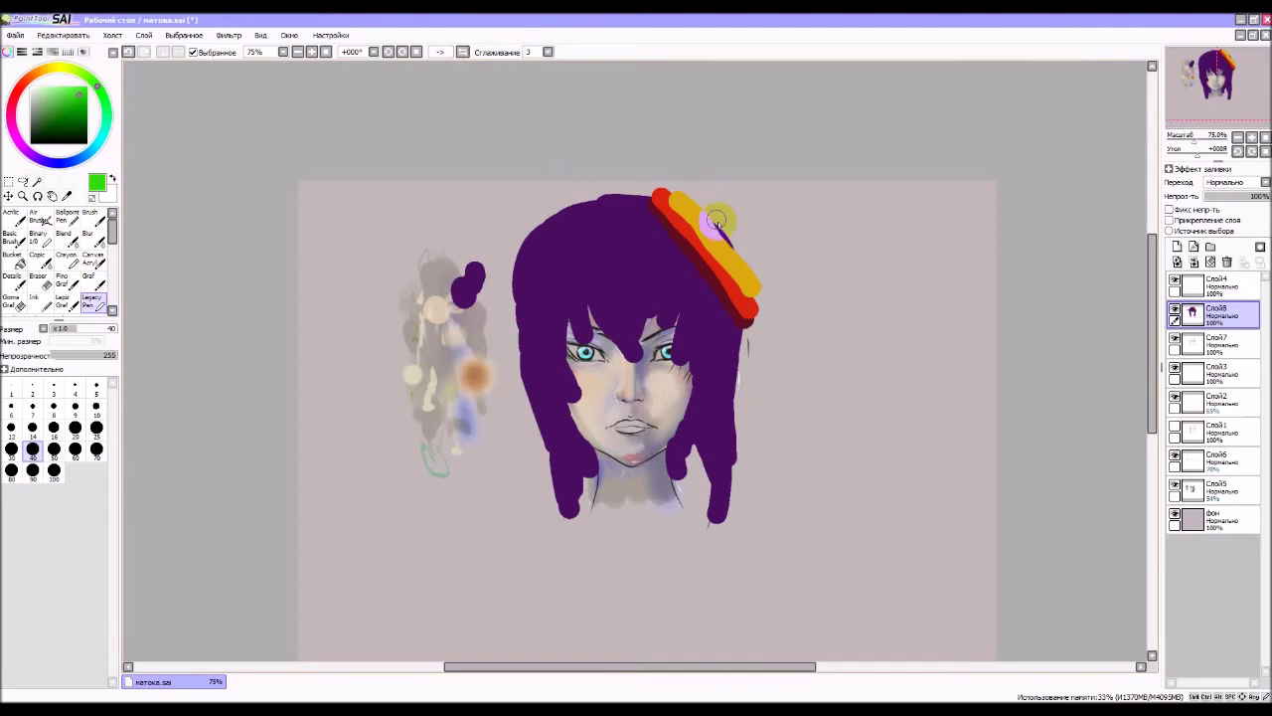
left_click_drag(694, 204, 749, 261)
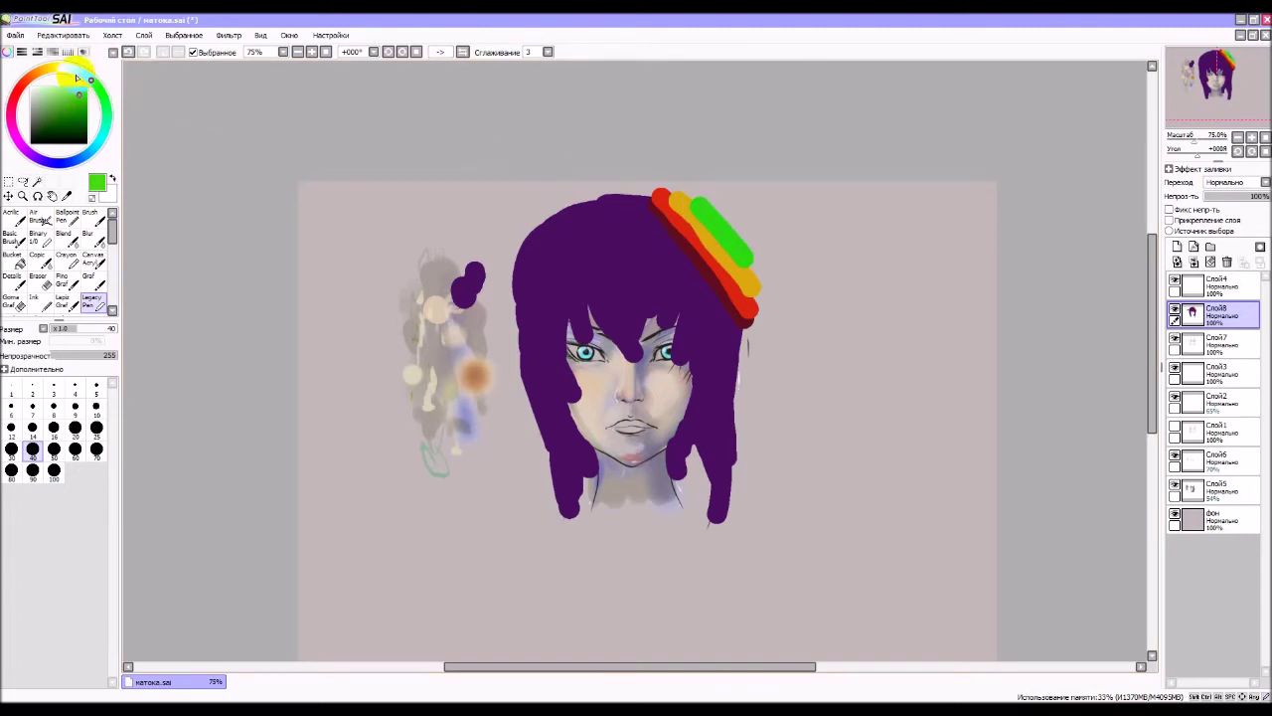
left_click(72, 71)
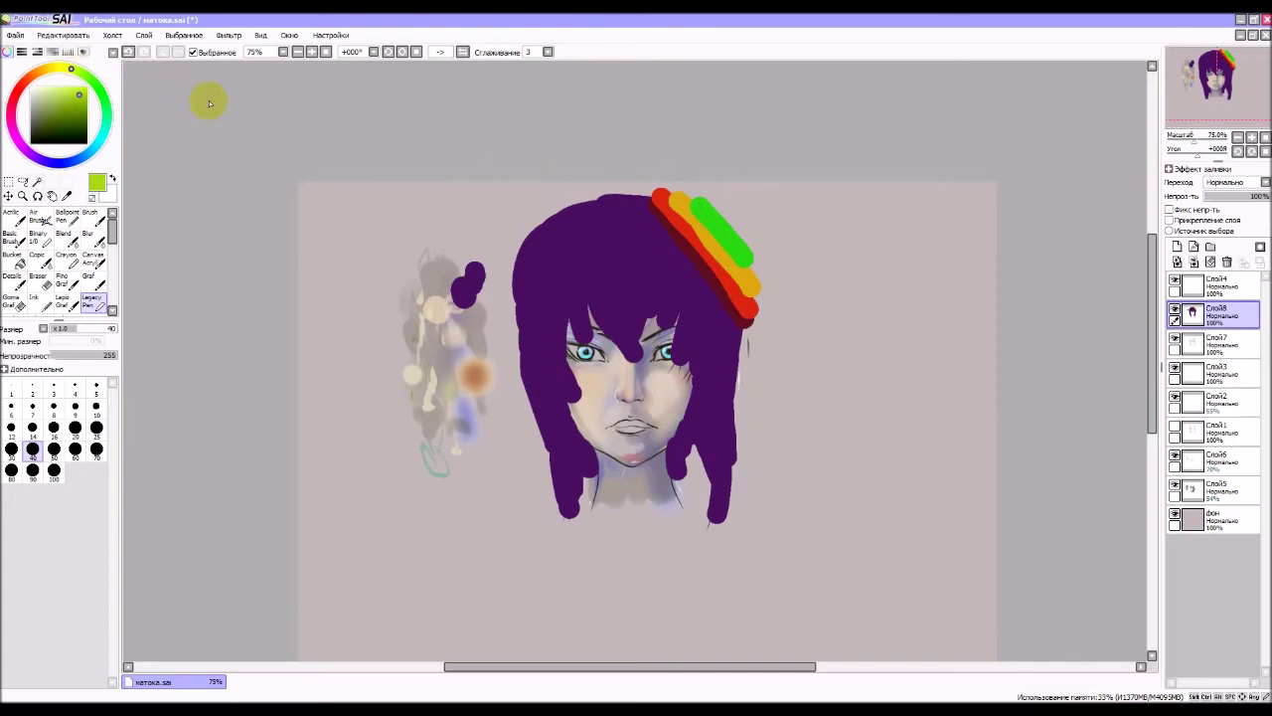
left_click_drag(731, 212, 741, 245)
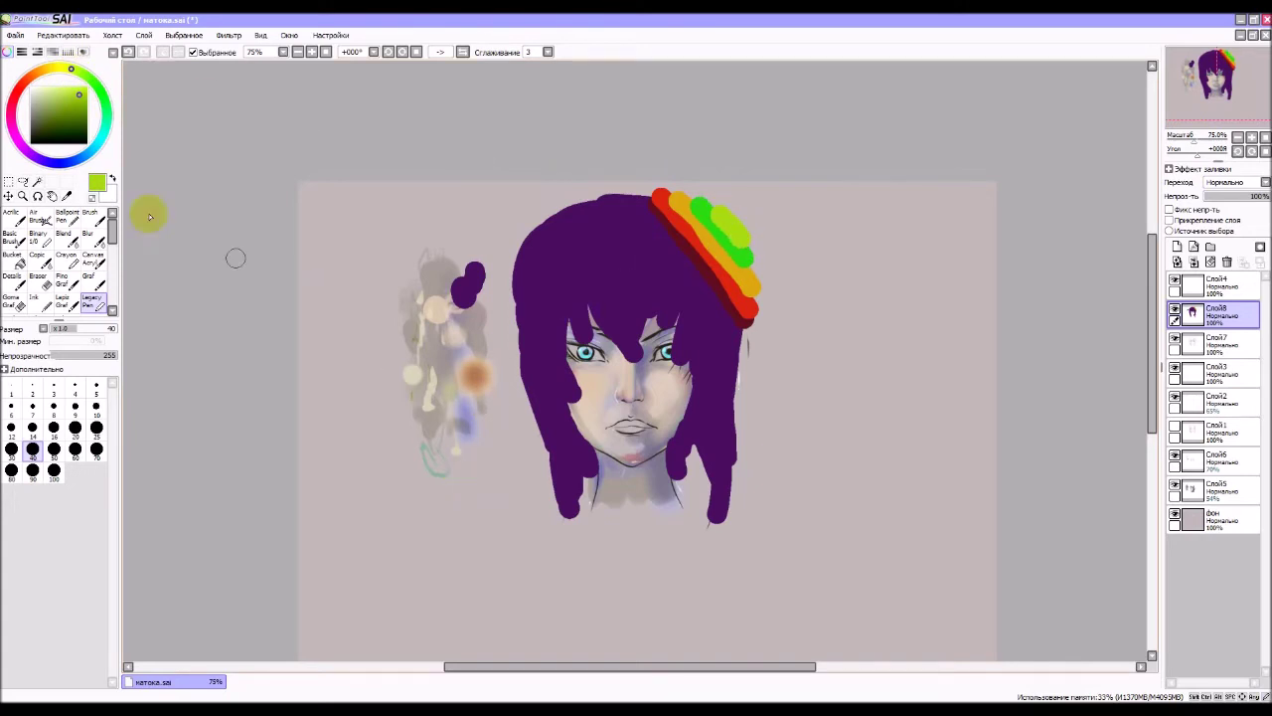
- Scribble faint yellow strokes beside the hair with Acrylic, then undo the last stroke
left_click(14, 216)
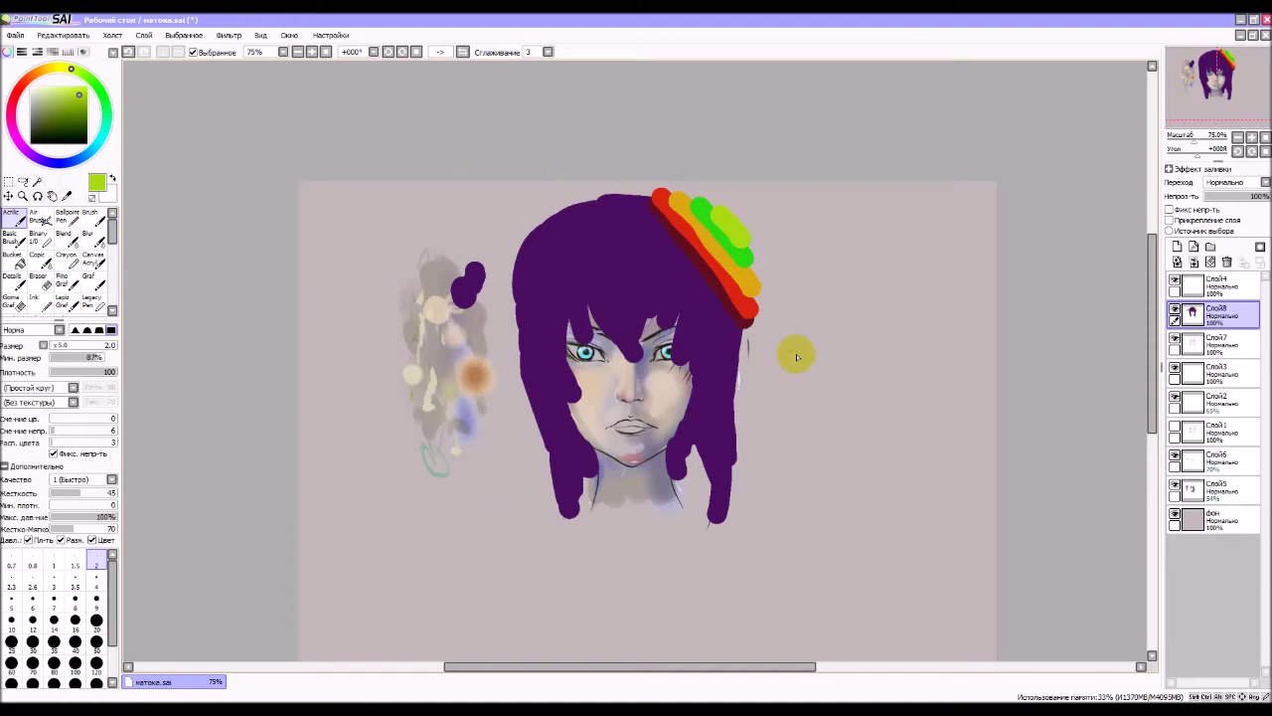
mouse_move(782, 357)
left_mouse_down()
mouse_move(806, 361)
mouse_move(869, 318)
left_mouse_up()
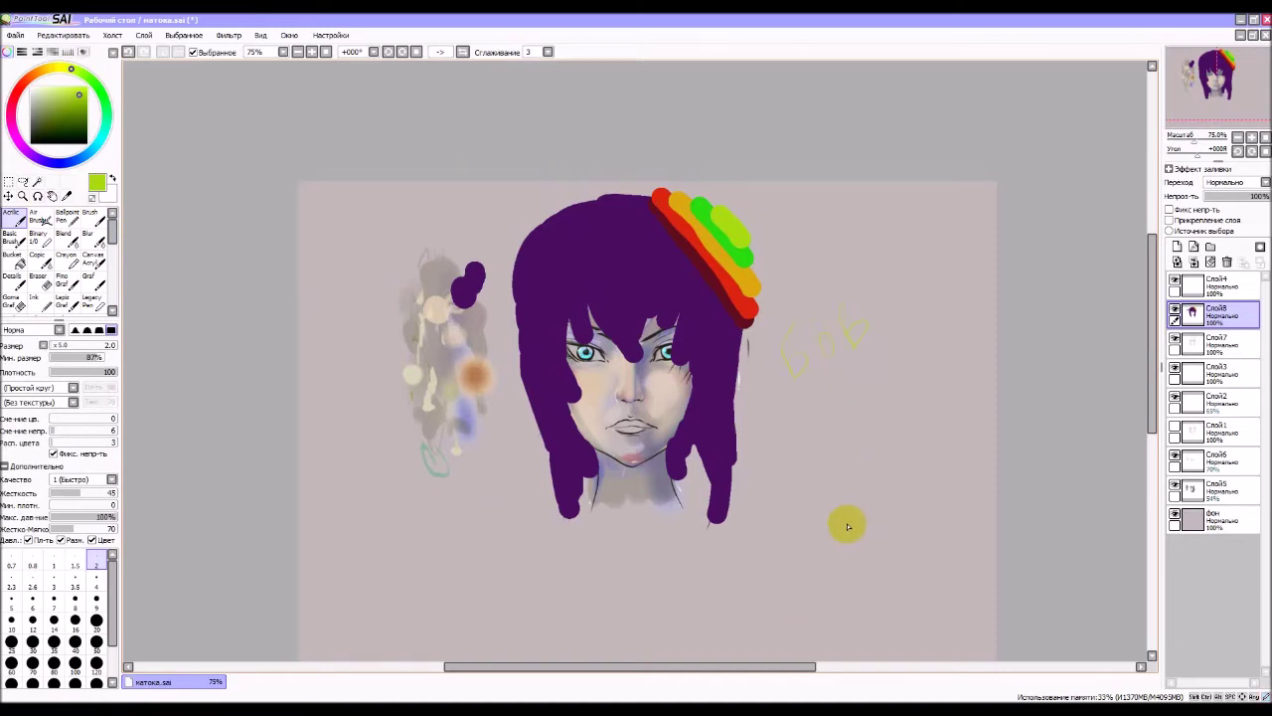
left_click(128, 53)
- Undo the rainbow strokes and lower the hair layer opacity to 57%
left_click(129, 52)
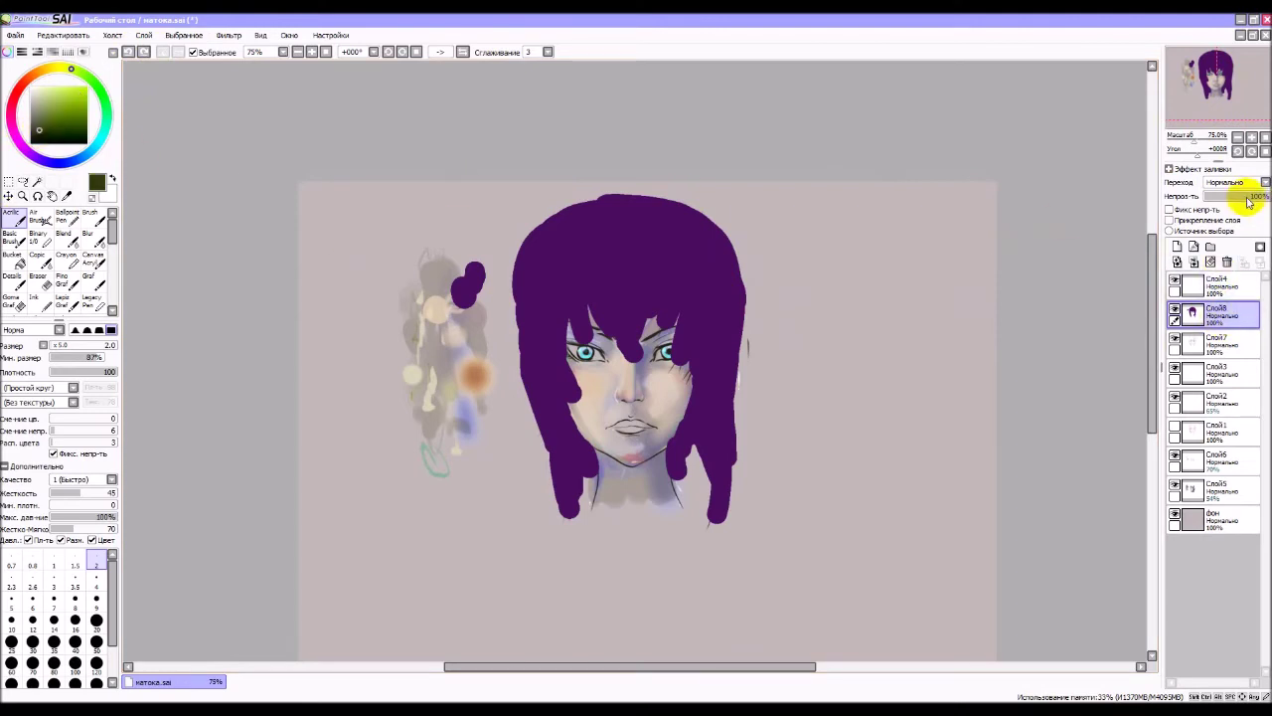
mouse_move(1248, 201)
left_mouse_down()
mouse_move(1233, 202)
mouse_move(1245, 204)
left_mouse_up()
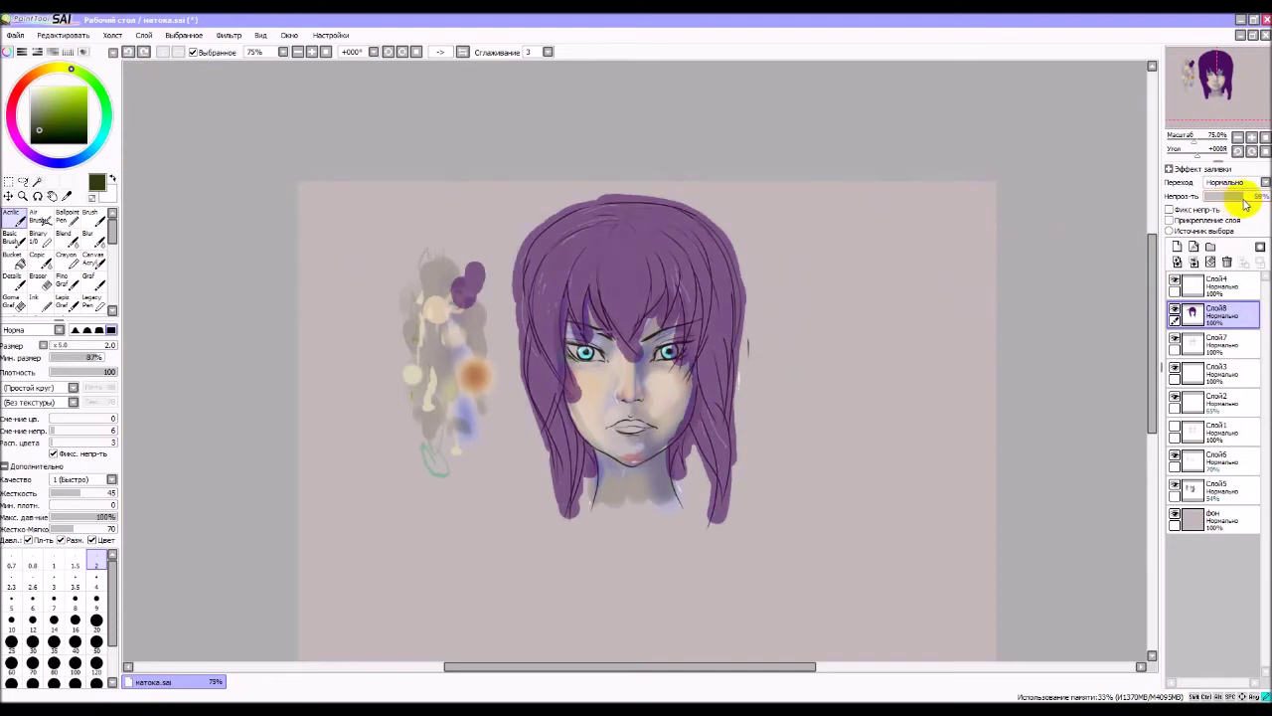
left_click(41, 285)
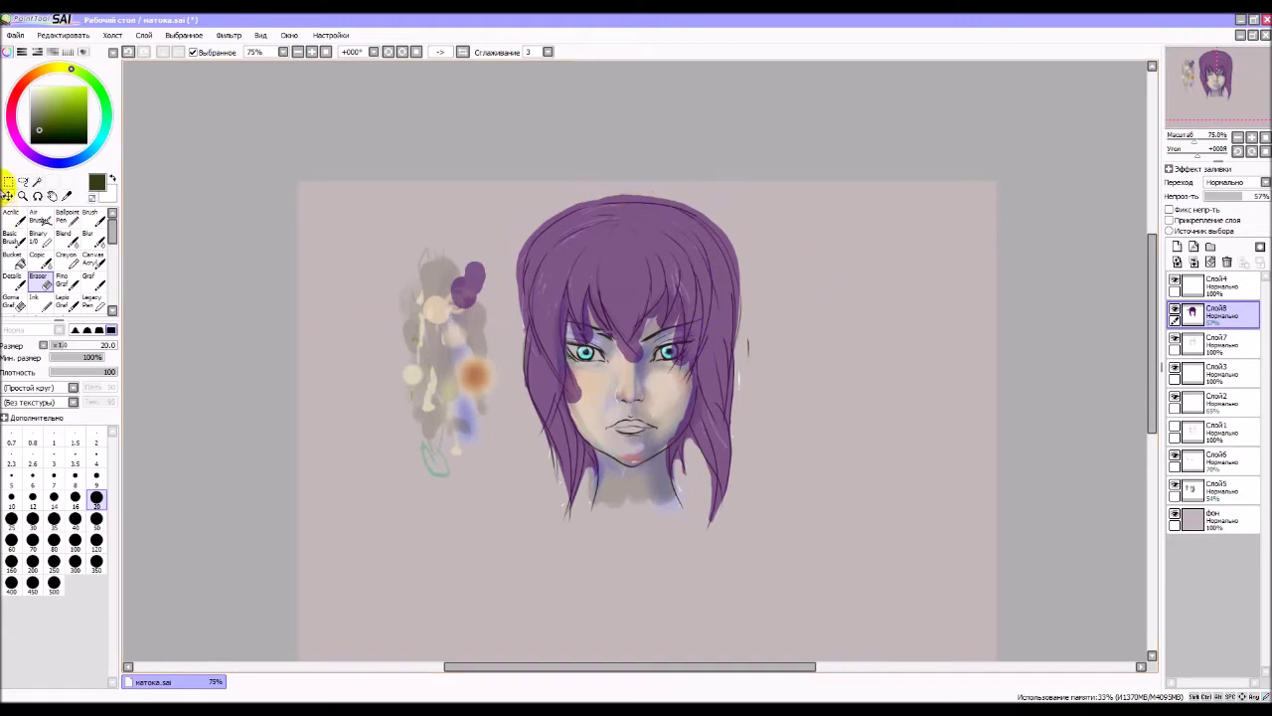
- Lasso-select the left cheek area from the eye down to the jaw
left_click(23, 183)
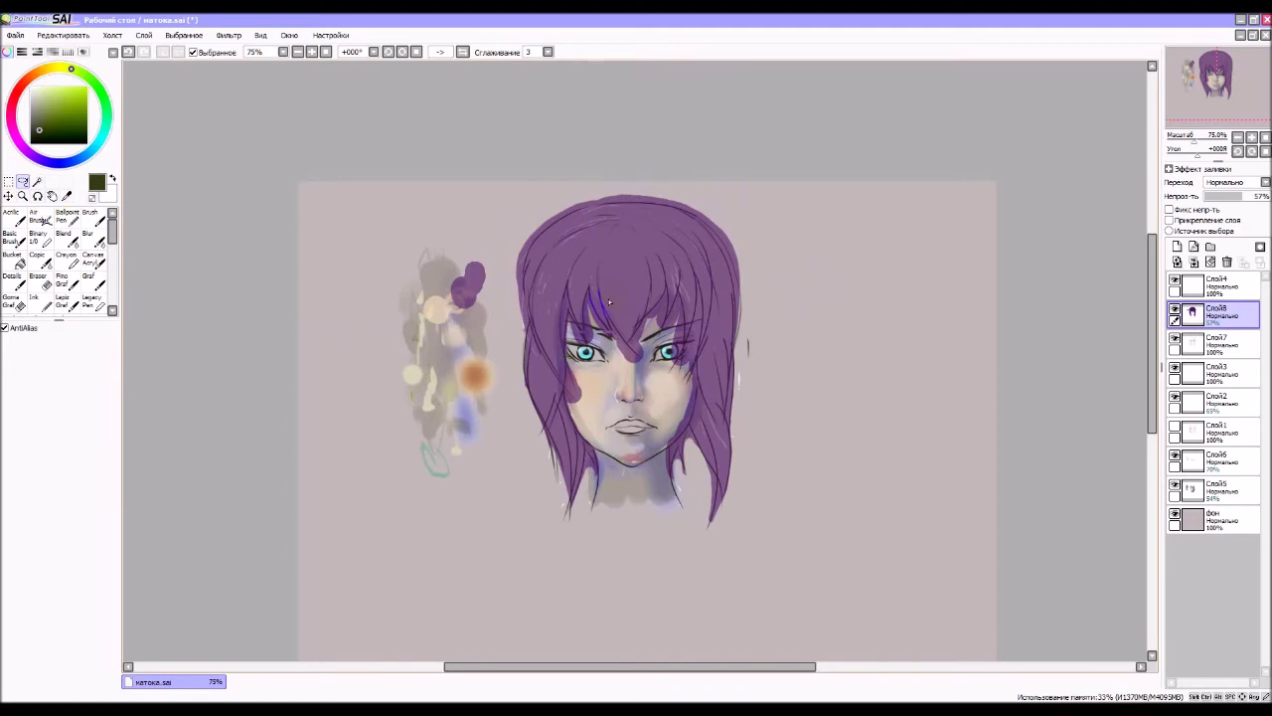
scroll(614, 290, "up", 4)
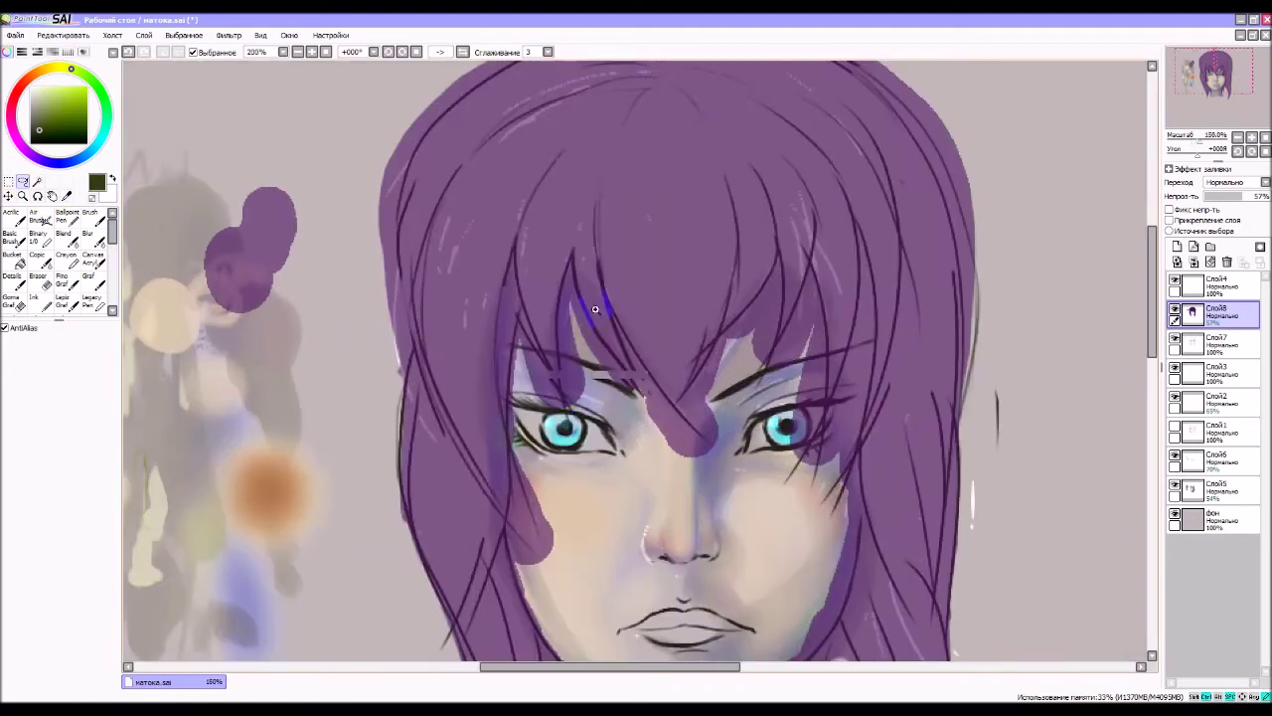
scroll(495, 426, "down", 1)
mouse_move(495, 427)
left_mouse_down()
mouse_move(556, 580)
mouse_move(515, 535)
left_mouse_up()
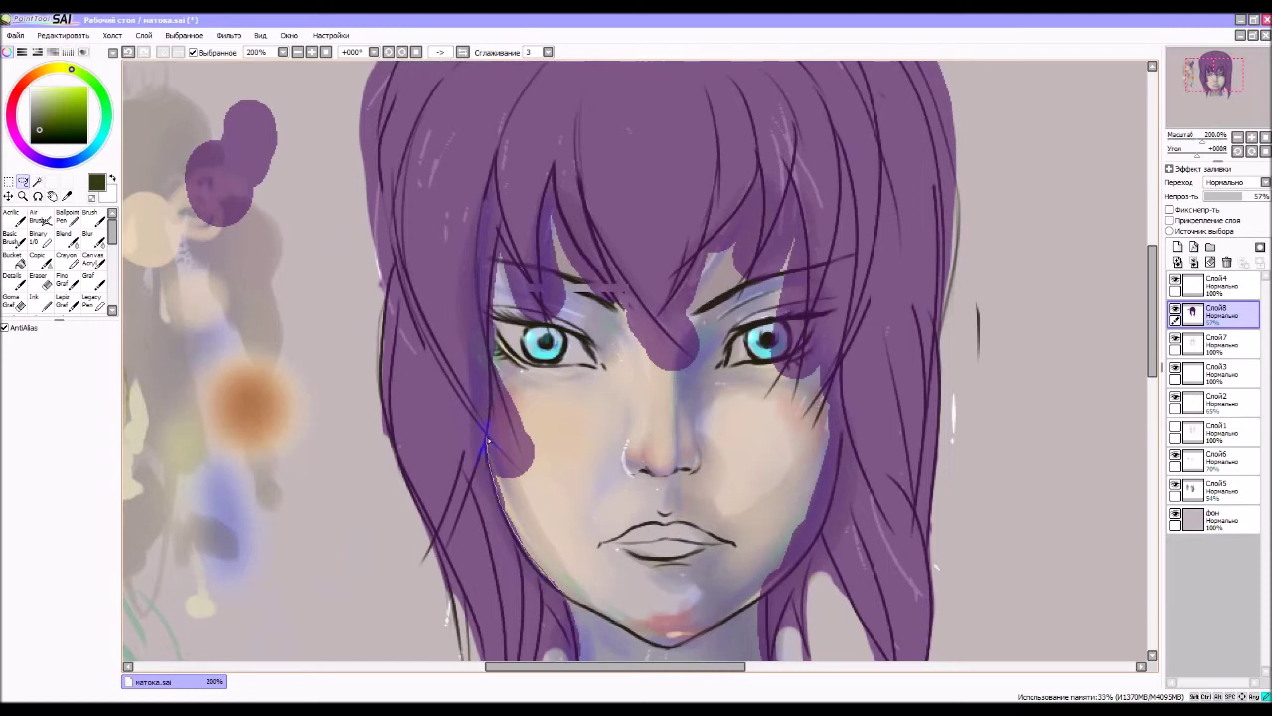
left_click_drag(532, 487, 524, 460)
mouse_move(503, 373)
left_mouse_down()
mouse_move(559, 503)
mouse_move(531, 528)
mouse_move(570, 594)
mouse_move(567, 574)
mouse_move(682, 596)
mouse_move(706, 633)
mouse_move(695, 622)
left_mouse_up()
key("Delete")
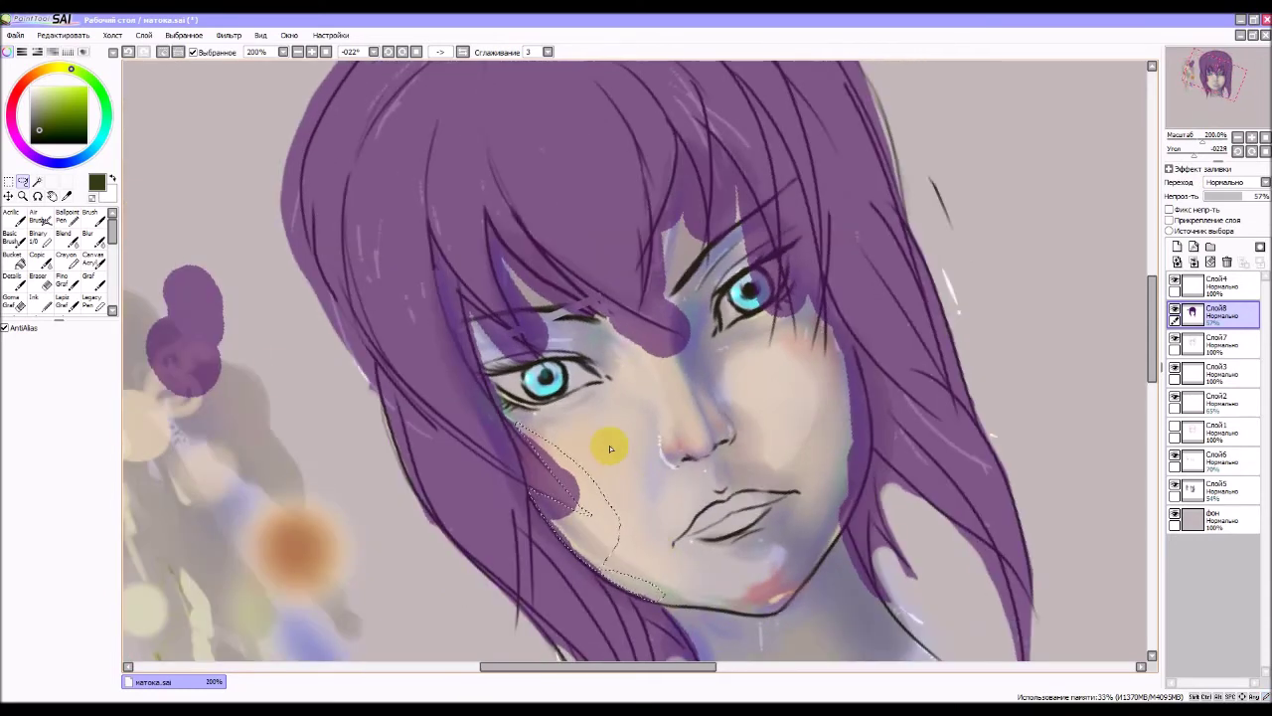
- Erase the purple hair patch inside the cheek selection and set the eraser to size 4
left_click(40, 281)
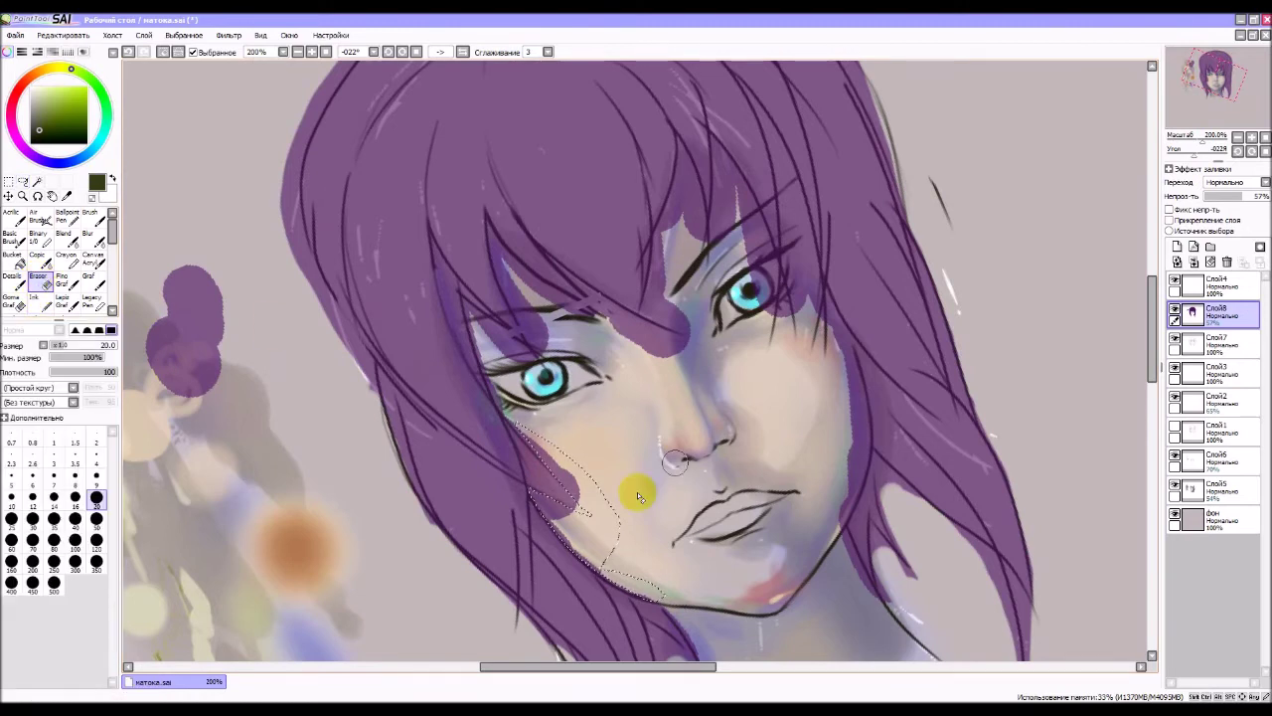
mouse_move(639, 497)
left_mouse_down()
mouse_move(596, 506)
mouse_move(577, 483)
mouse_move(568, 537)
mouse_move(608, 566)
mouse_move(639, 567)
left_mouse_up()
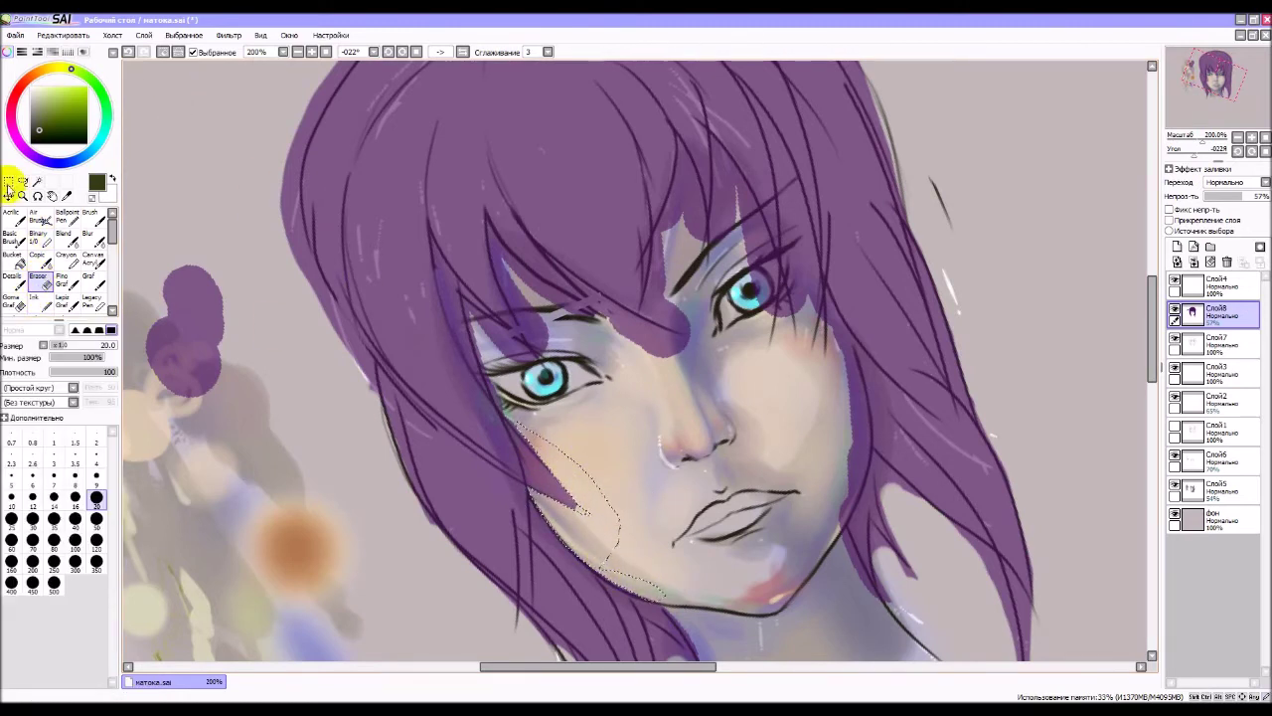
left_click(9, 192)
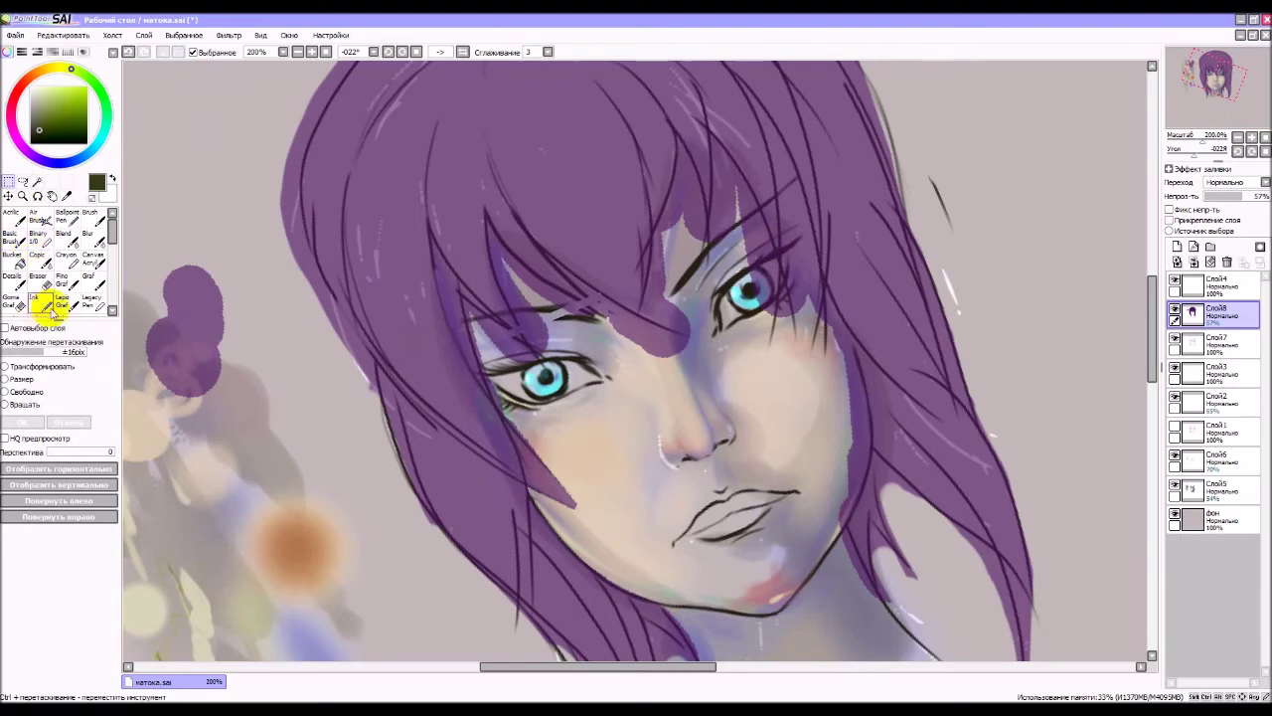
left_click(41, 285)
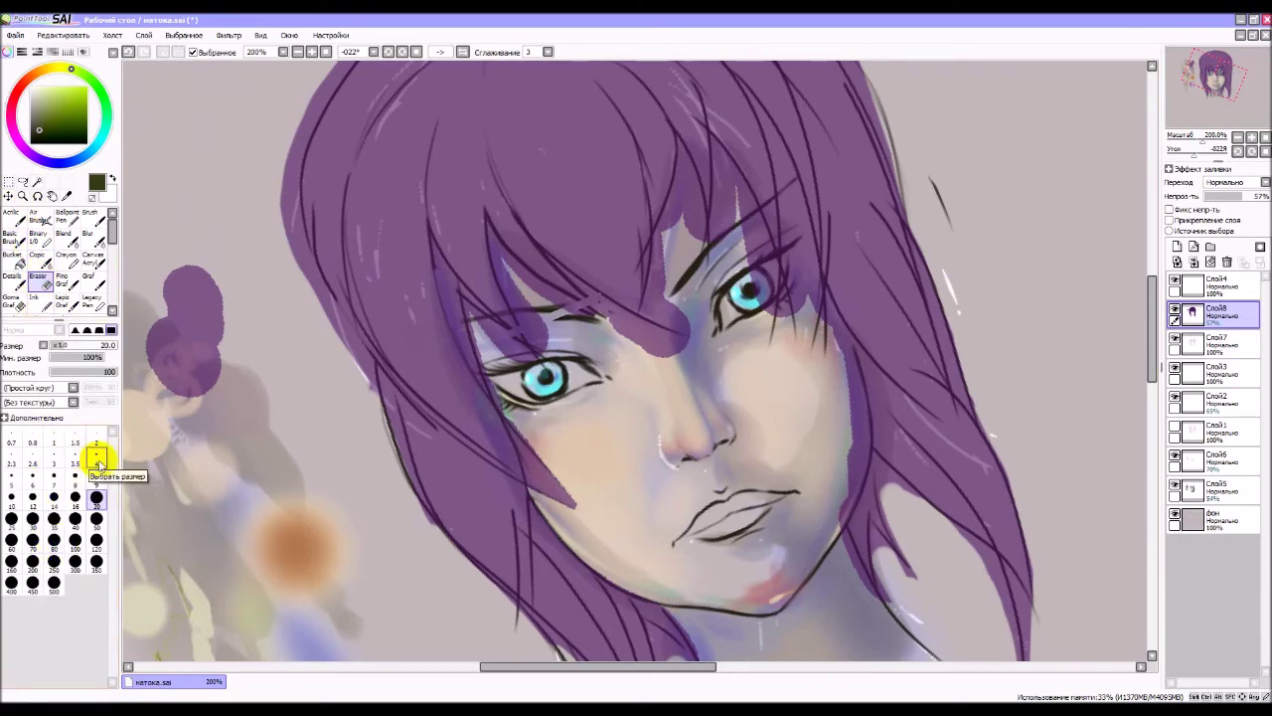
left_click(97, 458)
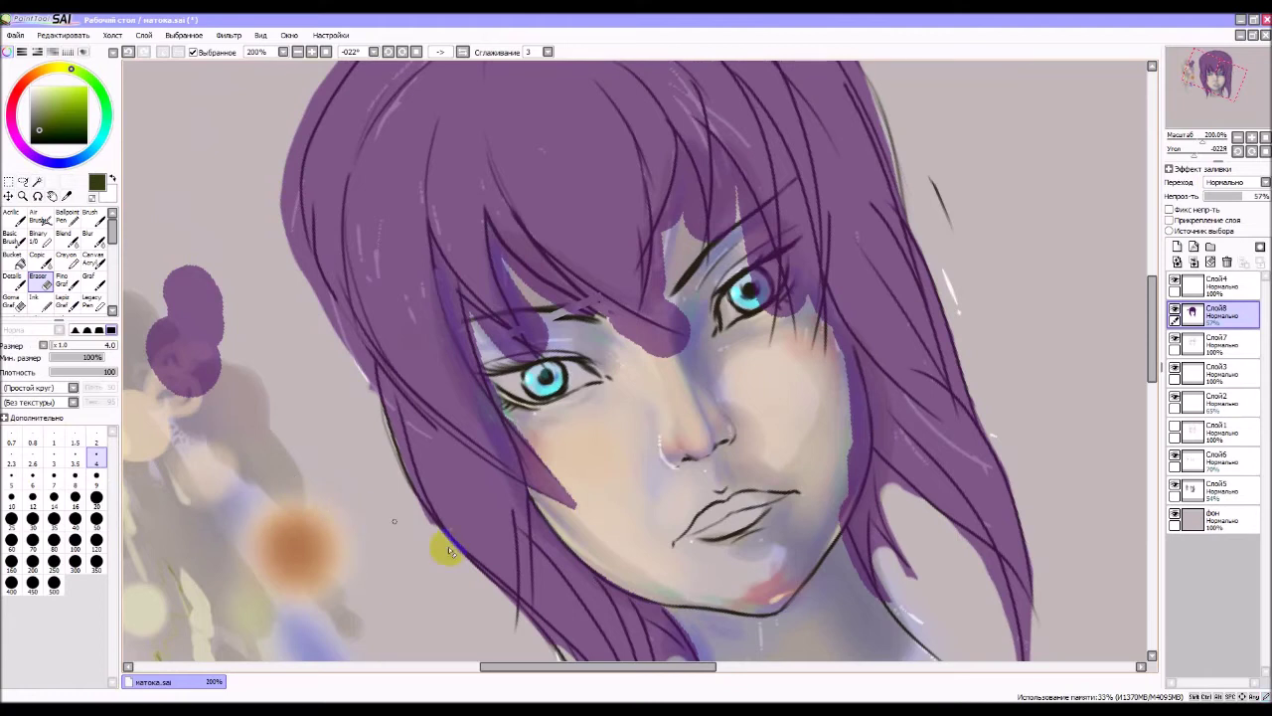
- Erase and trim the hair edge beside the left eye, undoing a stray blue mark
left_click_drag(449, 550, 425, 514)
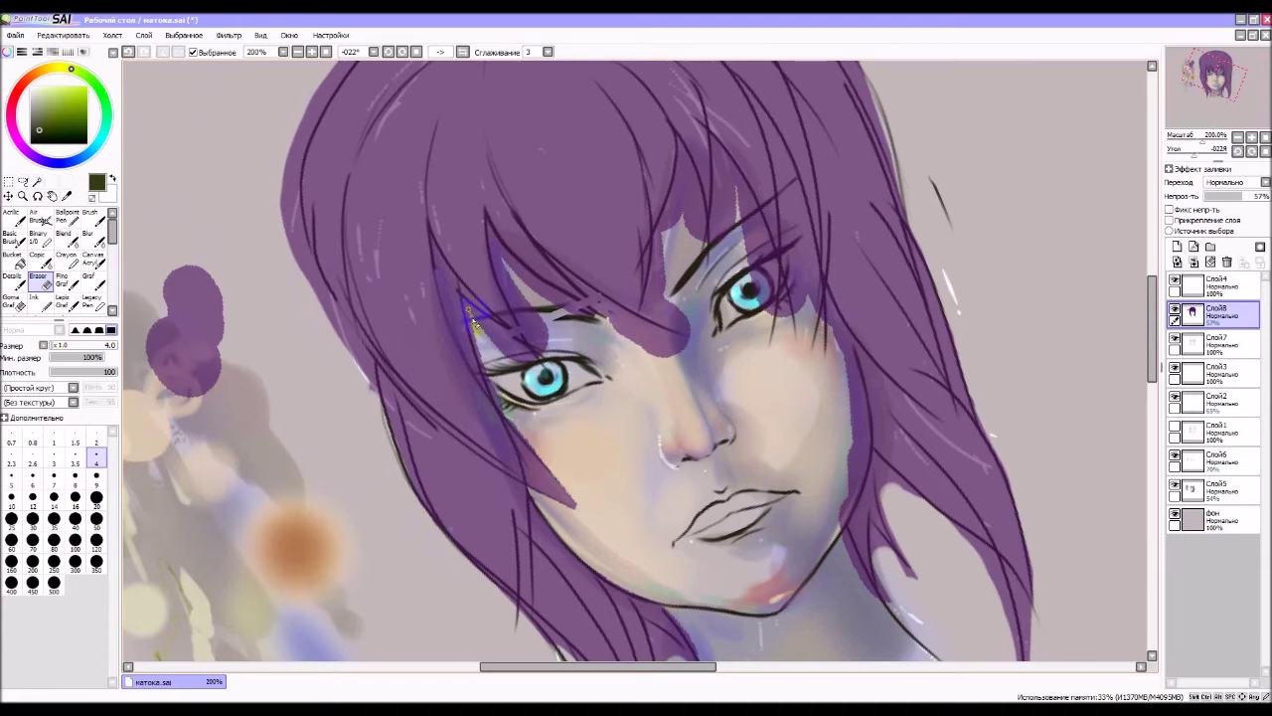
left_click_drag(472, 321, 507, 412)
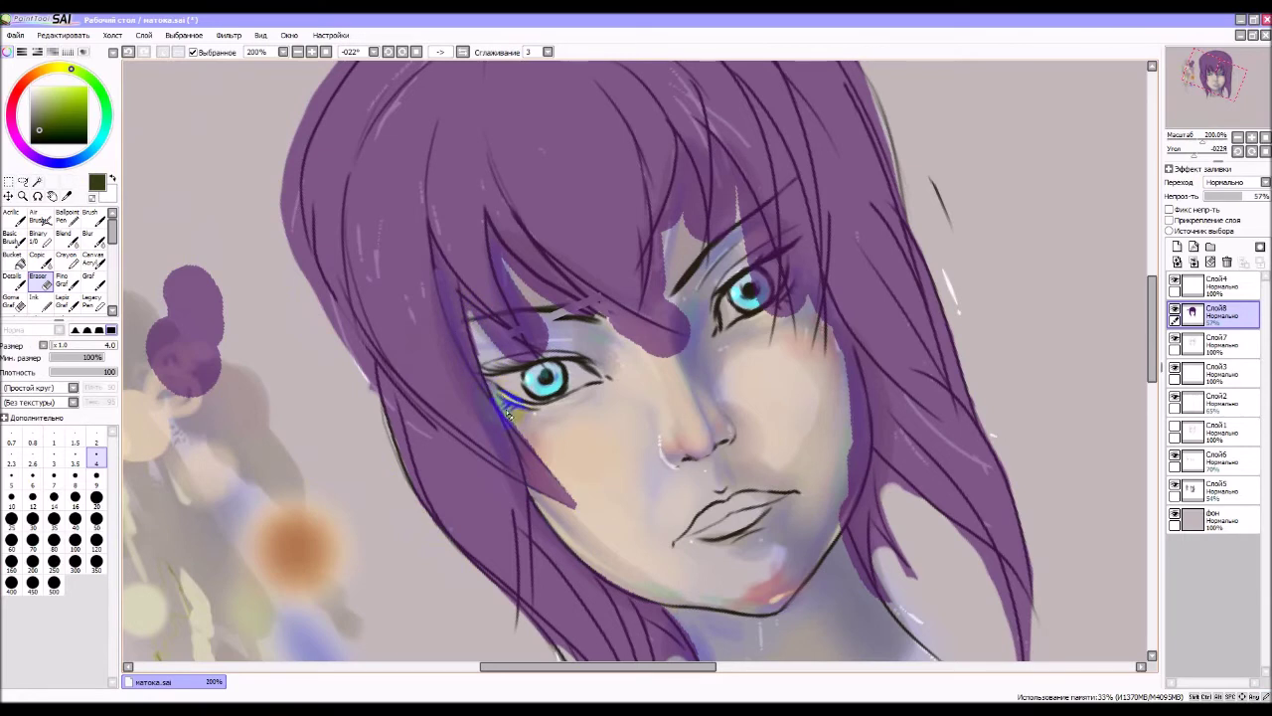
key("ctrl+z")
mouse_move(469, 312)
left_mouse_down()
mouse_move(534, 374)
mouse_move(524, 350)
mouse_move(545, 348)
mouse_move(531, 319)
mouse_move(542, 363)
mouse_move(515, 296)
left_mouse_up()
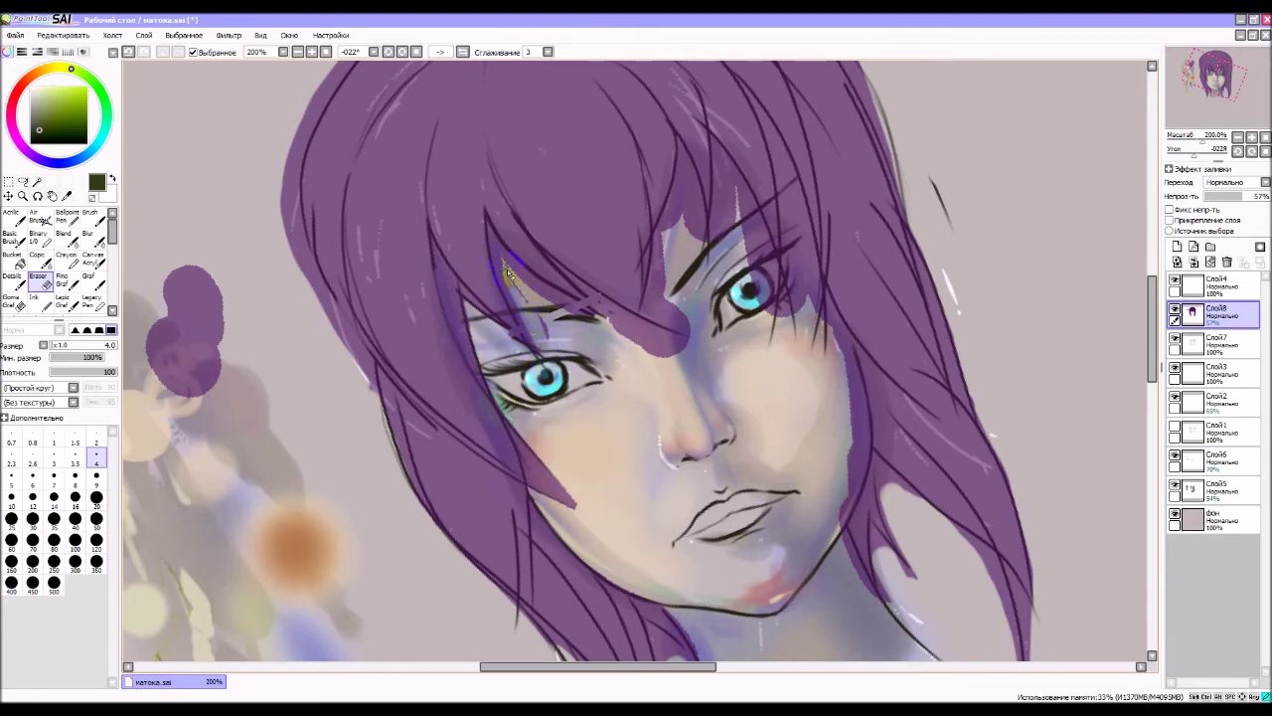
left_click_drag(491, 231, 518, 299)
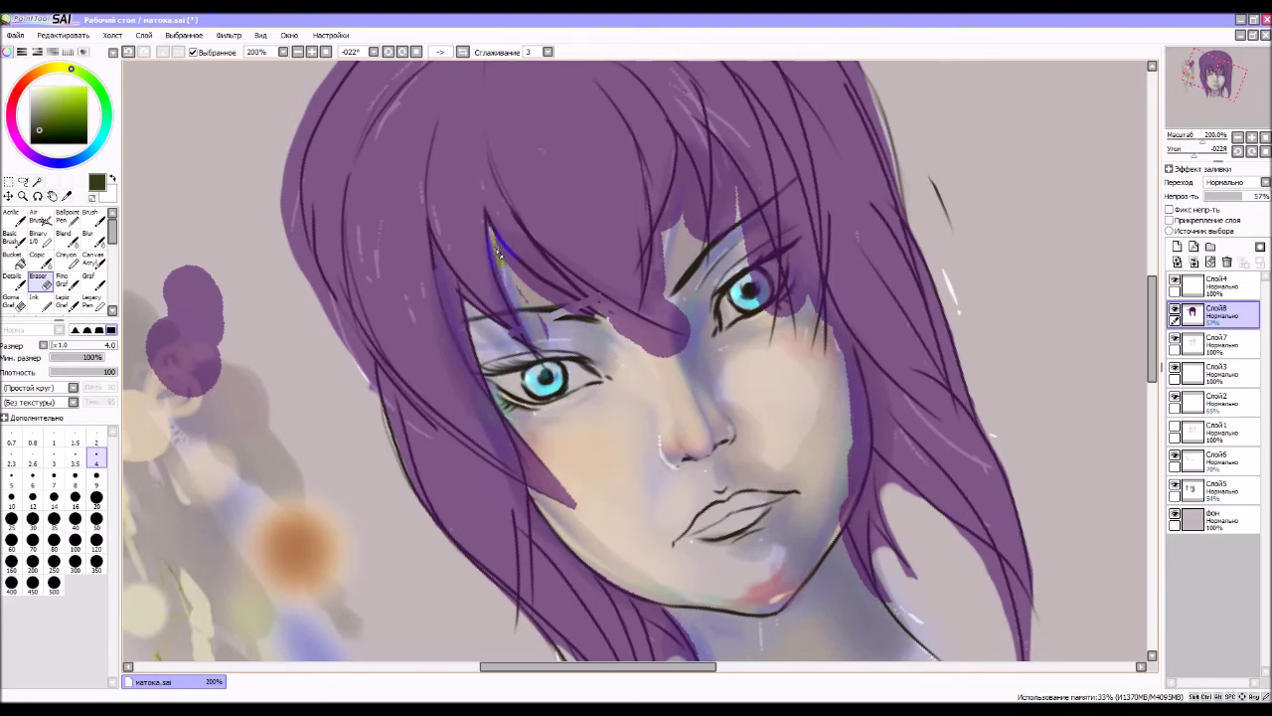
left_click_drag(498, 253, 501, 261)
mouse_move(518, 313)
left_mouse_down()
mouse_move(556, 368)
mouse_move(556, 333)
mouse_move(512, 279)
mouse_move(500, 234)
mouse_move(507, 278)
mouse_move(497, 239)
mouse_move(502, 263)
mouse_move(537, 290)
mouse_move(502, 249)
mouse_move(597, 324)
mouse_move(537, 298)
mouse_move(507, 263)
mouse_move(534, 295)
mouse_move(601, 328)
mouse_move(546, 297)
mouse_move(591, 318)
mouse_move(559, 296)
mouse_move(569, 307)
left_mouse_up()
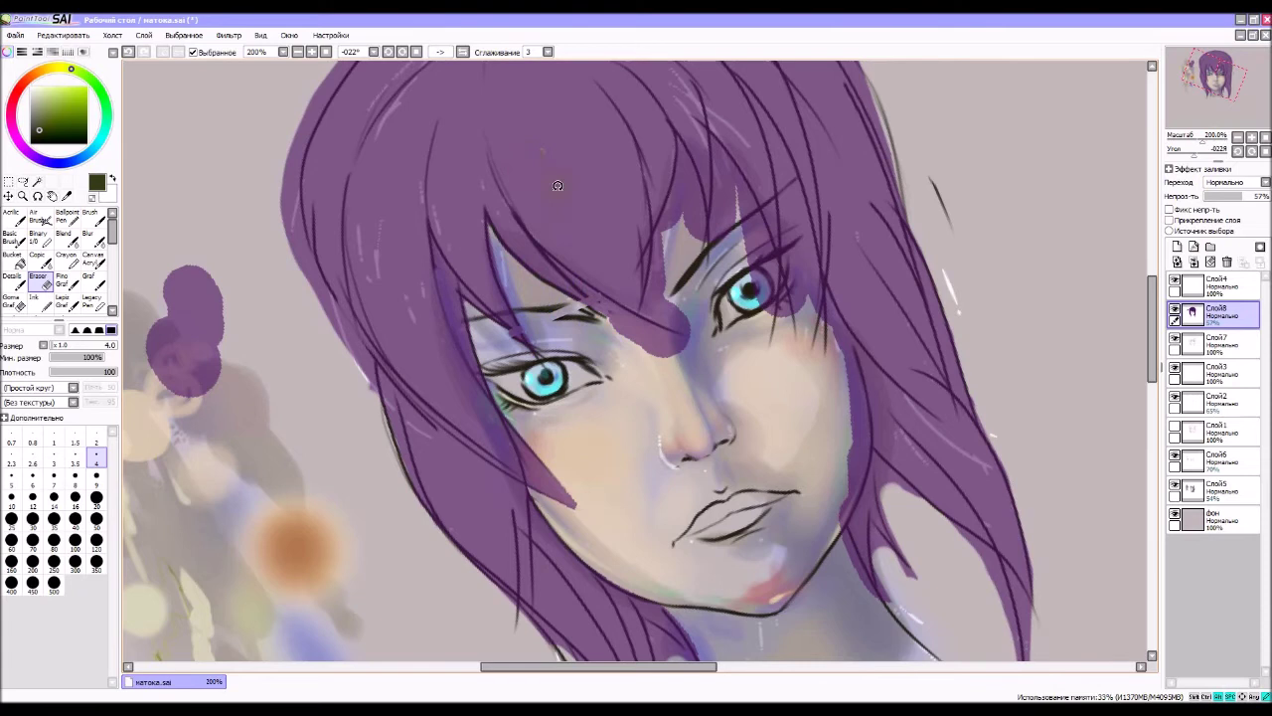
- Rotate the view and trim the hair strand edge between the eyes, removing a yellow spot
mouse_move(556, 191)
left_mouse_down()
mouse_move(667, 218)
mouse_move(656, 305)
left_mouse_up()
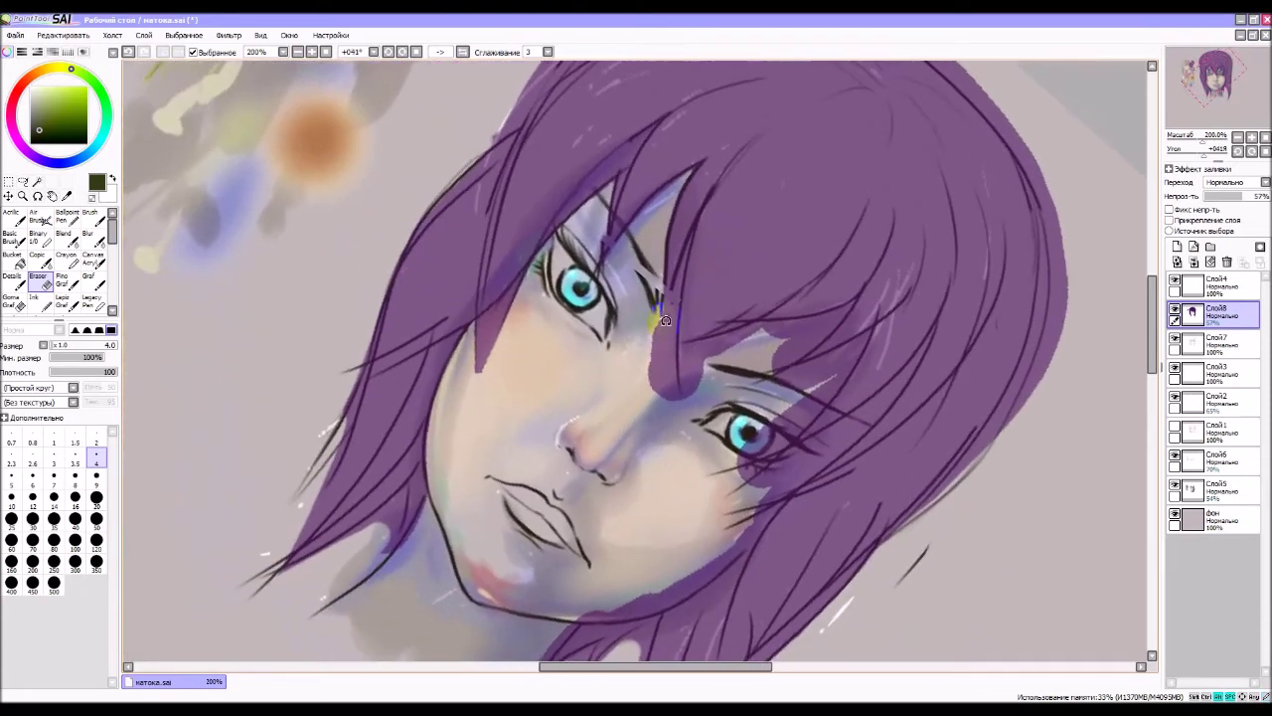
mouse_move(652, 352)
left_mouse_down()
mouse_move(646, 341)
mouse_move(656, 357)
left_mouse_up()
left_click_drag(678, 279, 672, 397)
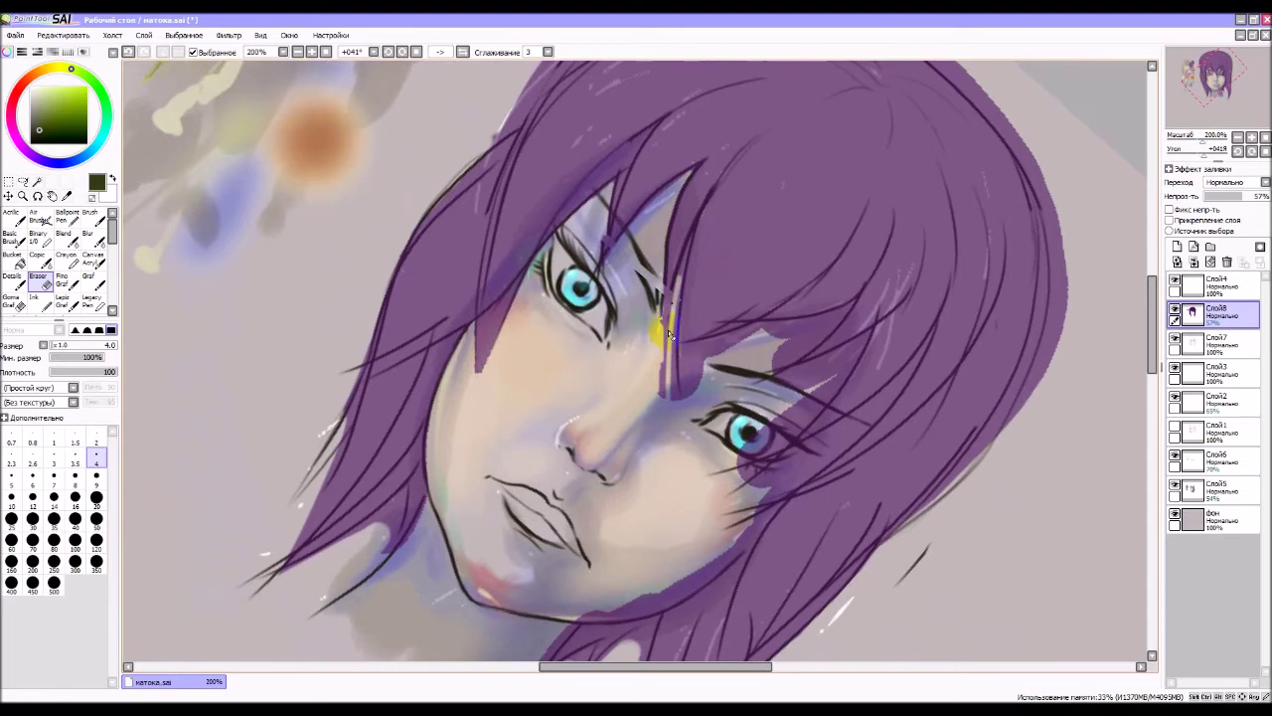
left_click_drag(668, 314, 664, 398)
left_click_drag(664, 354, 682, 290)
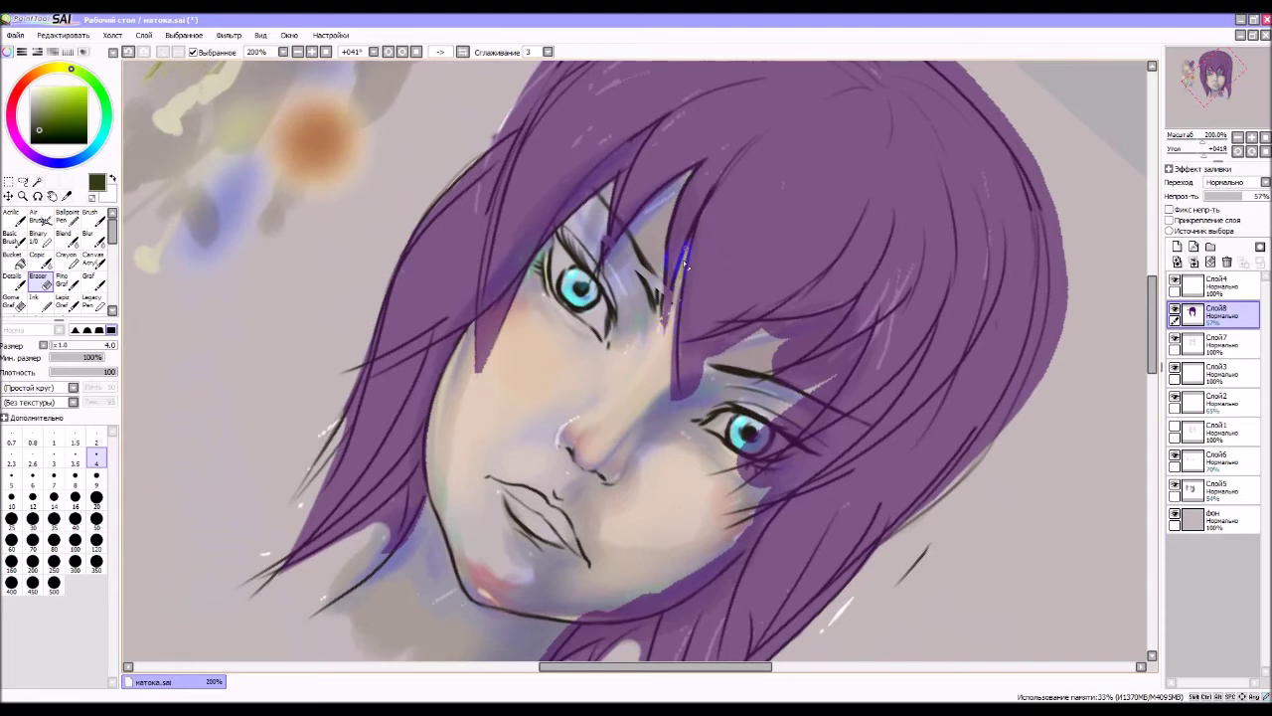
mouse_move(664, 396)
left_mouse_down()
mouse_move(664, 336)
mouse_move(673, 400)
left_mouse_up()
mouse_move(664, 334)
left_mouse_down()
mouse_move(677, 401)
mouse_move(662, 328)
left_mouse_up()
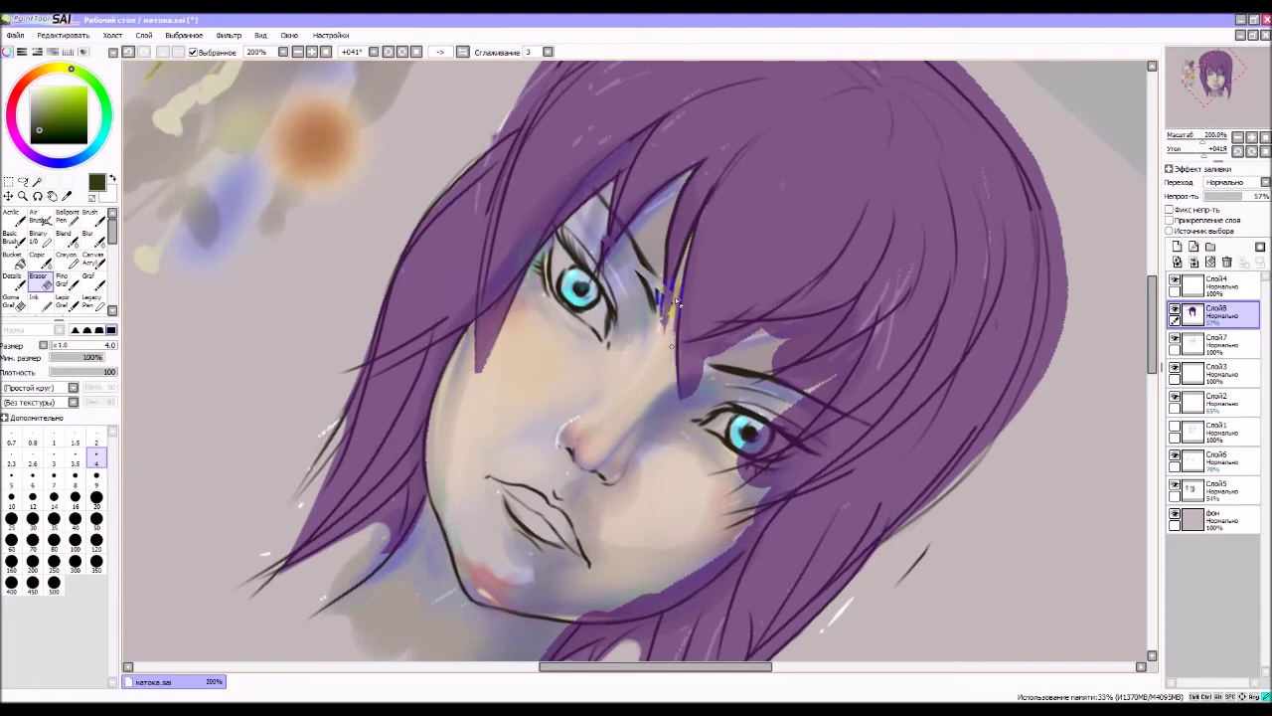
mouse_move(666, 377)
left_mouse_down()
mouse_move(681, 318)
mouse_move(687, 390)
mouse_move(771, 305)
left_mouse_up()
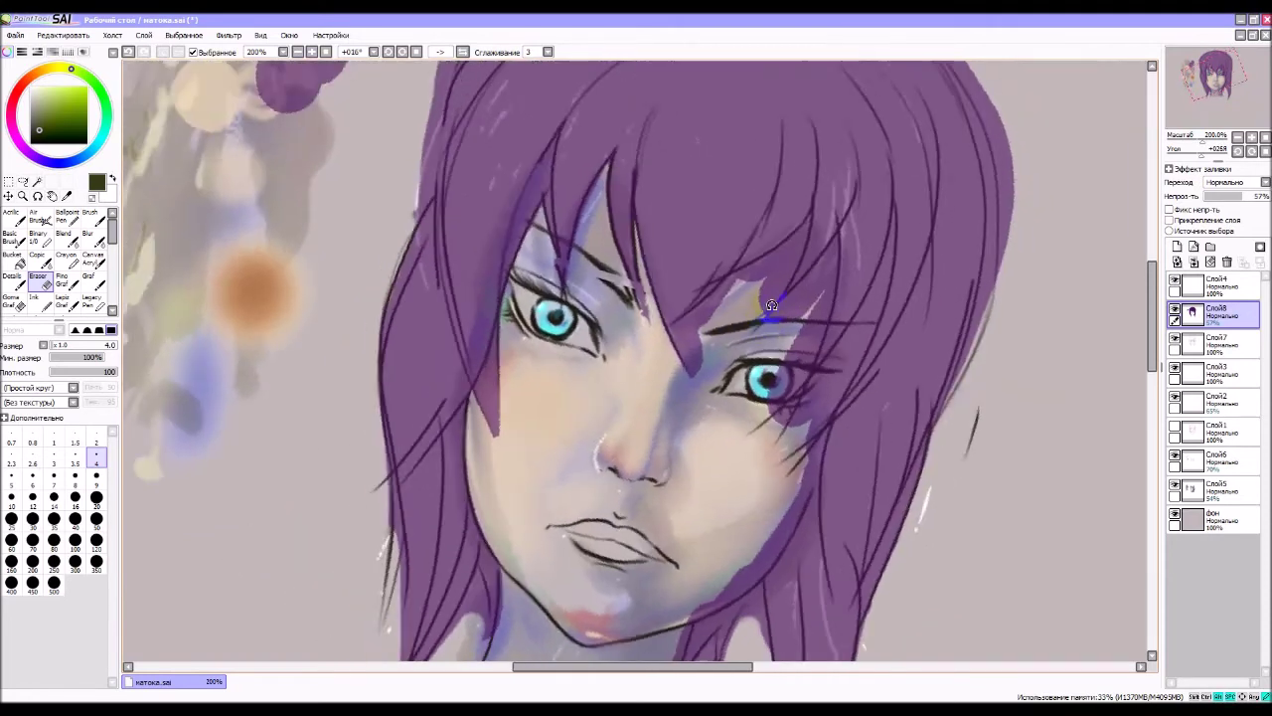
- Add yellow, blue and beige strokes on the strand between the eyes and along the brow
key("Delete")
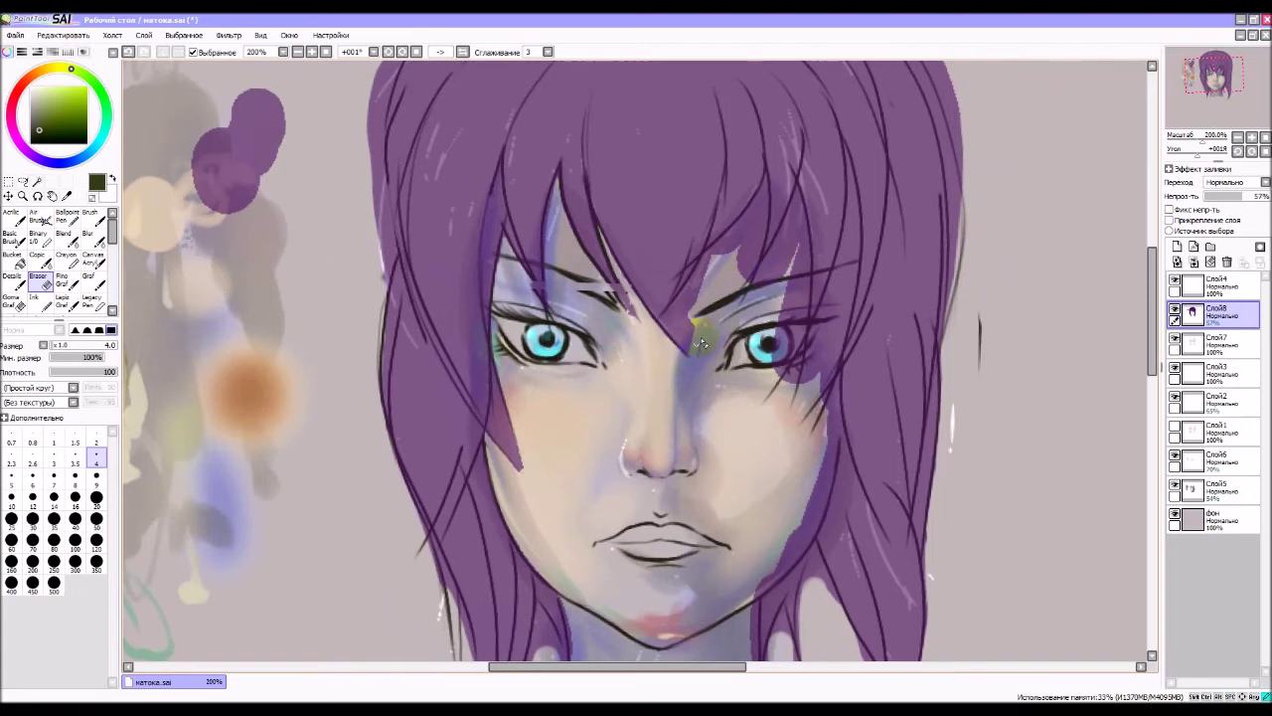
mouse_move(702, 343)
left_mouse_down()
mouse_move(685, 326)
mouse_move(700, 278)
left_mouse_up()
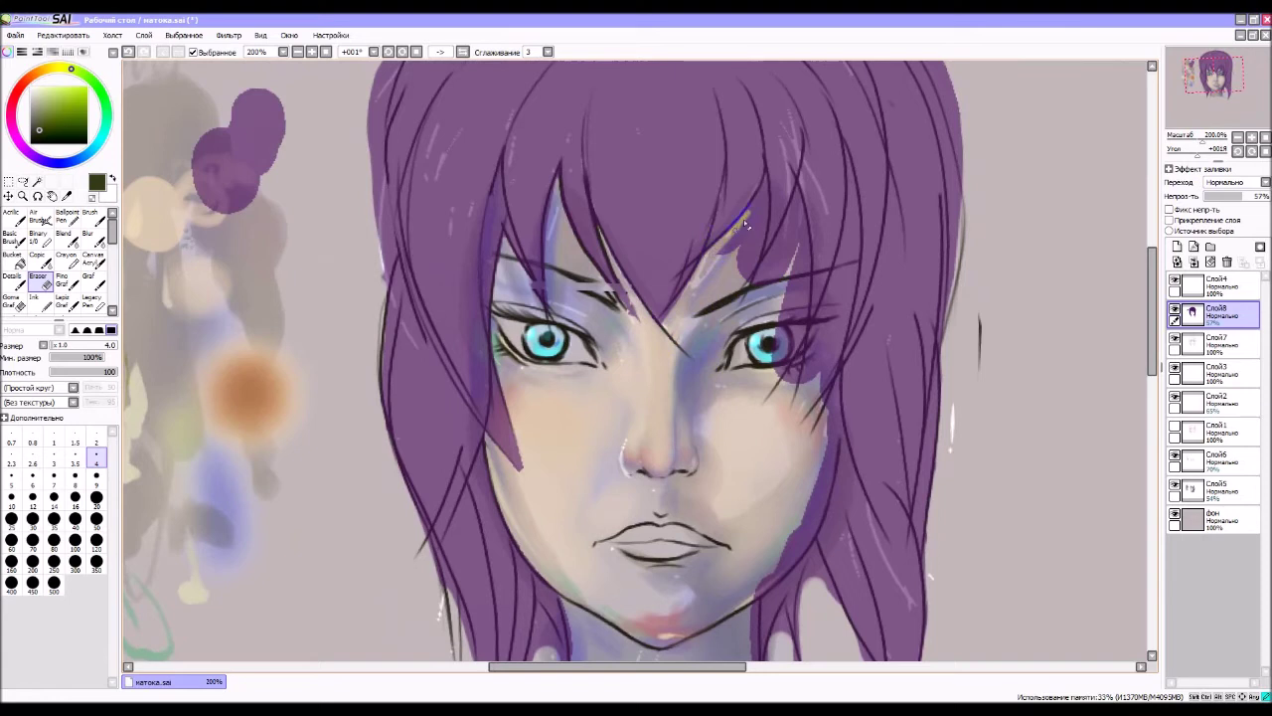
left_click_drag(747, 219, 767, 194)
left_click_drag(729, 299, 744, 293)
left_click_drag(761, 240, 756, 267)
left_click_drag(764, 208, 751, 260)
left_click_drag(761, 203, 755, 226)
left_click_drag(767, 178, 761, 206)
mouse_move(764, 267)
left_mouse_down()
mouse_move(787, 281)
mouse_move(760, 298)
mouse_move(798, 244)
mouse_move(791, 261)
left_mouse_up()
- Dab blue and yellow at the right eye's outer corner and brow end, then cover with hair purple
mouse_move(791, 316)
left_mouse_down()
mouse_move(765, 363)
mouse_move(780, 343)
left_mouse_up()
mouse_move(775, 363)
left_mouse_down()
mouse_move(783, 383)
mouse_move(790, 358)
left_mouse_up()
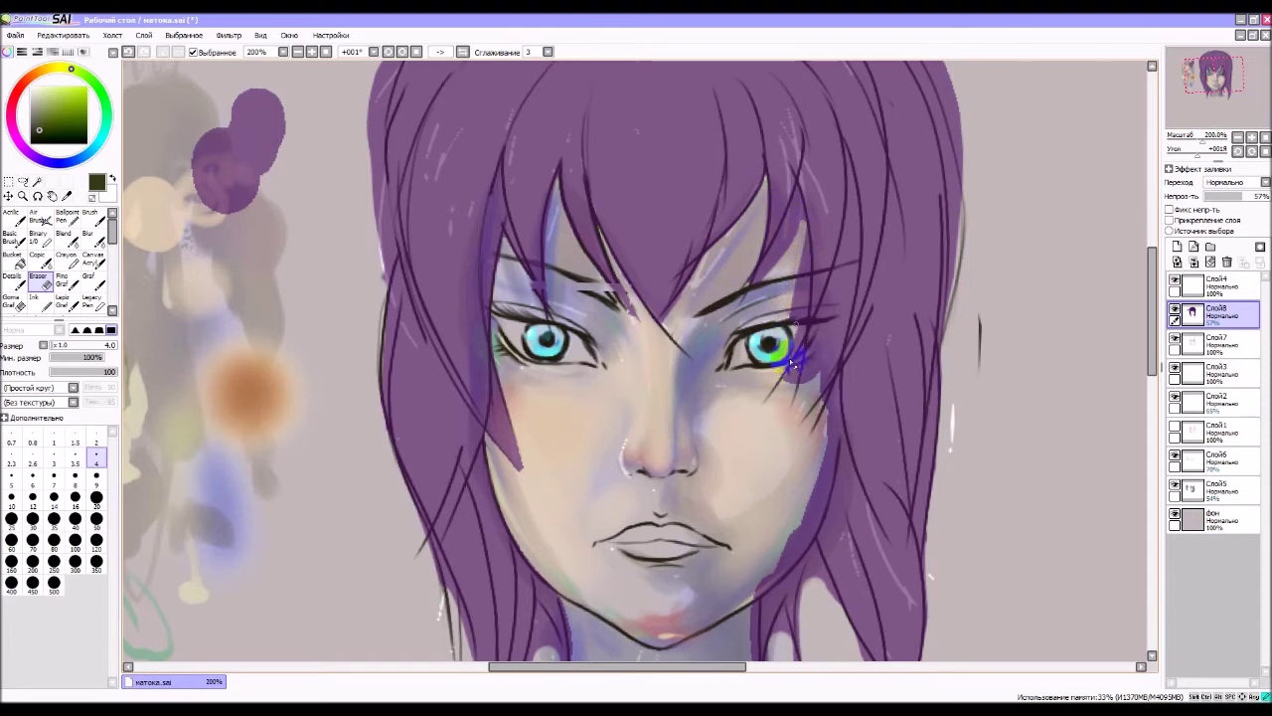
mouse_move(810, 314)
left_mouse_down()
mouse_move(795, 291)
mouse_move(780, 359)
mouse_move(791, 340)
left_mouse_up()
left_click_drag(803, 248, 805, 294)
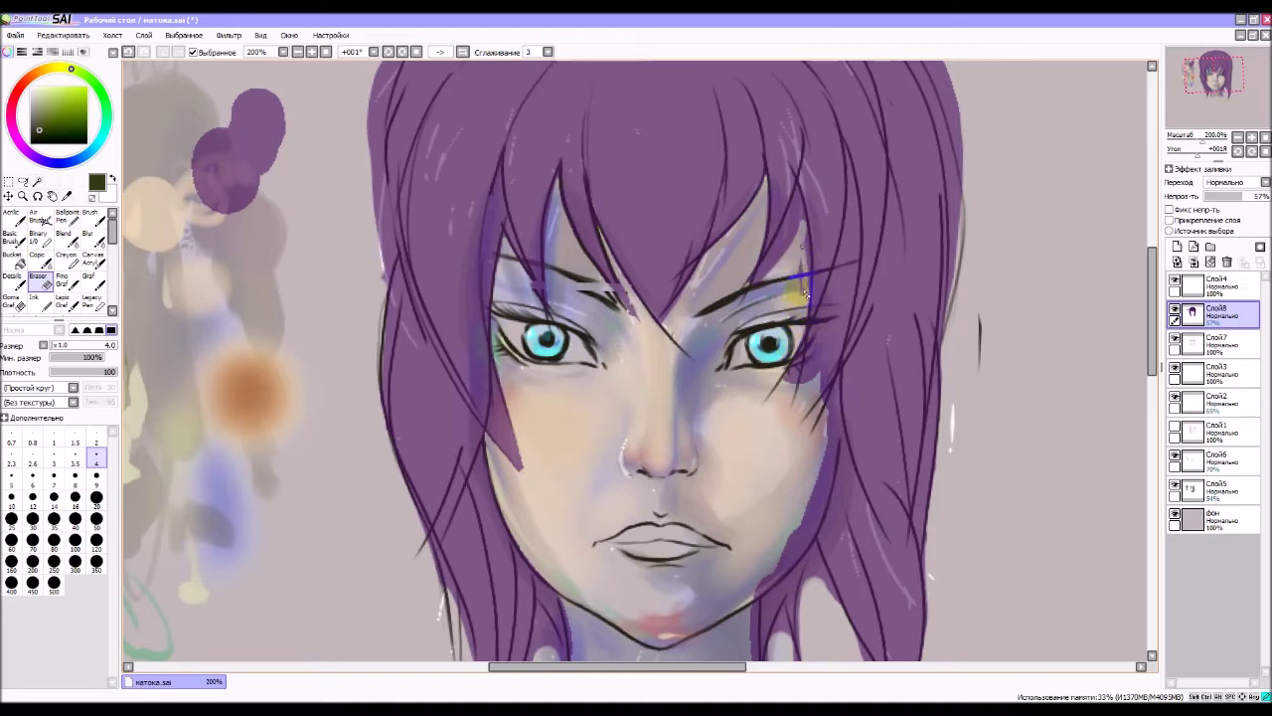
mouse_move(805, 248)
left_mouse_down()
mouse_move(805, 318)
mouse_move(807, 211)
left_mouse_up()
mouse_move(781, 282)
left_mouse_down()
mouse_move(763, 292)
mouse_move(666, 251)
left_mouse_up()
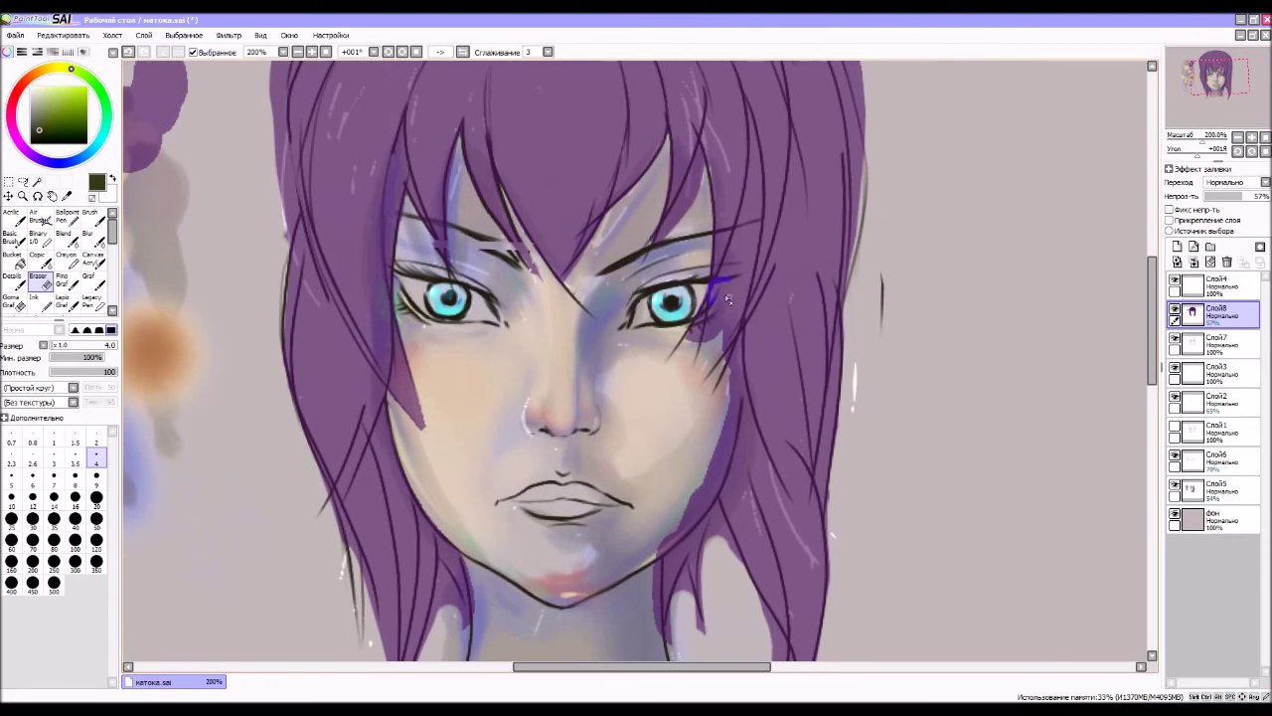
mouse_move(696, 320)
left_mouse_down()
mouse_move(686, 346)
mouse_move(749, 253)
mouse_move(709, 338)
left_mouse_up()
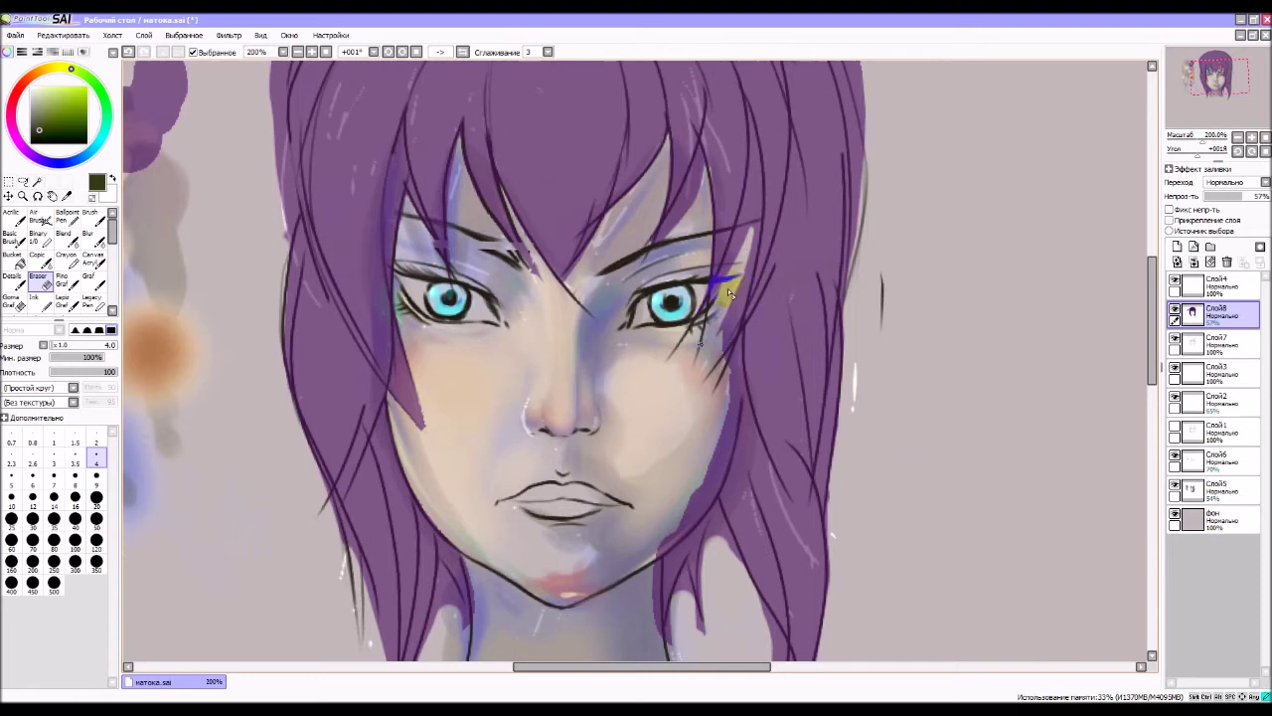
mouse_move(736, 294)
left_mouse_down()
mouse_move(725, 359)
mouse_move(761, 227)
mouse_move(683, 377)
mouse_move(740, 428)
left_mouse_up()
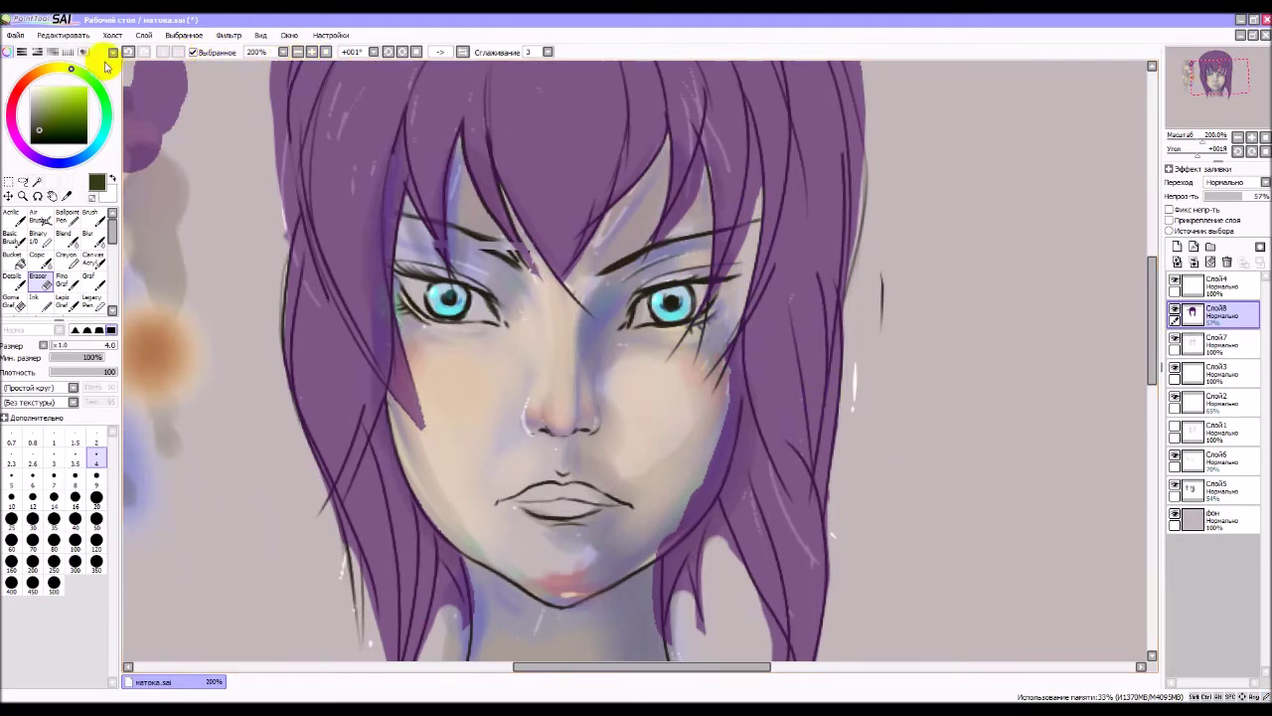
- Undo the eye-corner strokes twice and erase the yellowish blob and stray strokes on the cheek
left_click(127, 51)
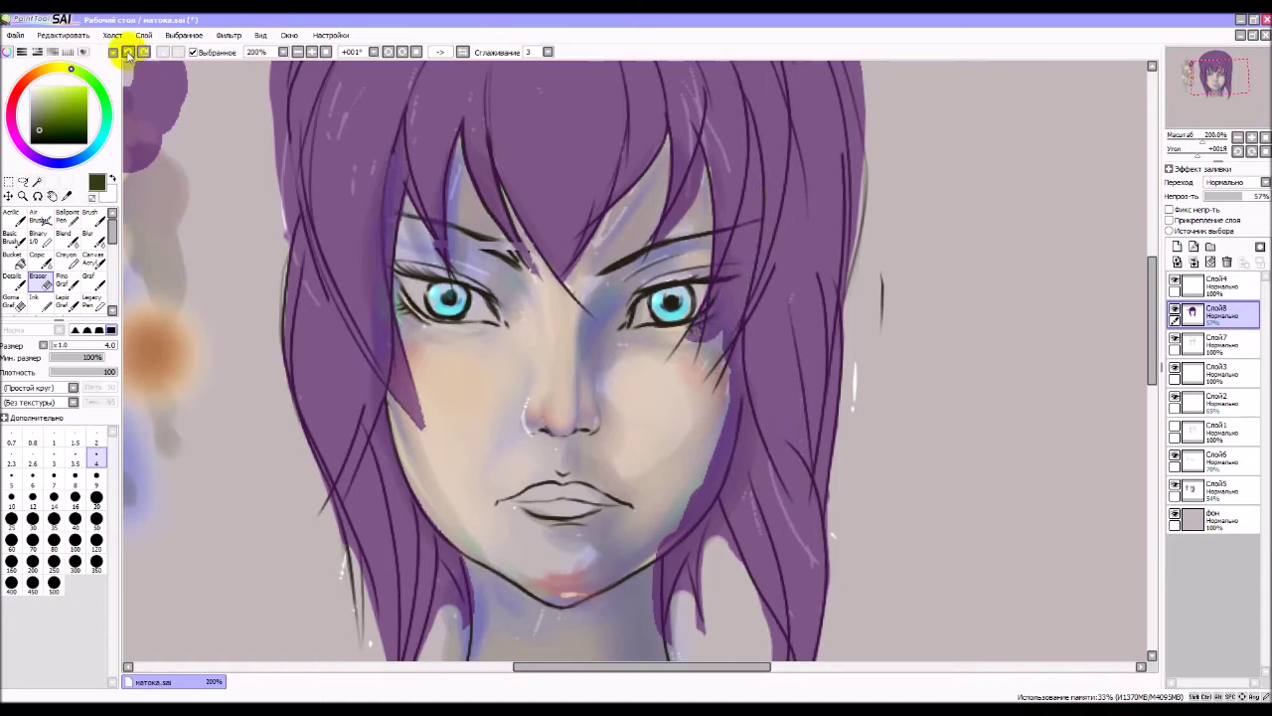
left_click(127, 52)
left_click_drag(647, 403, 716, 316)
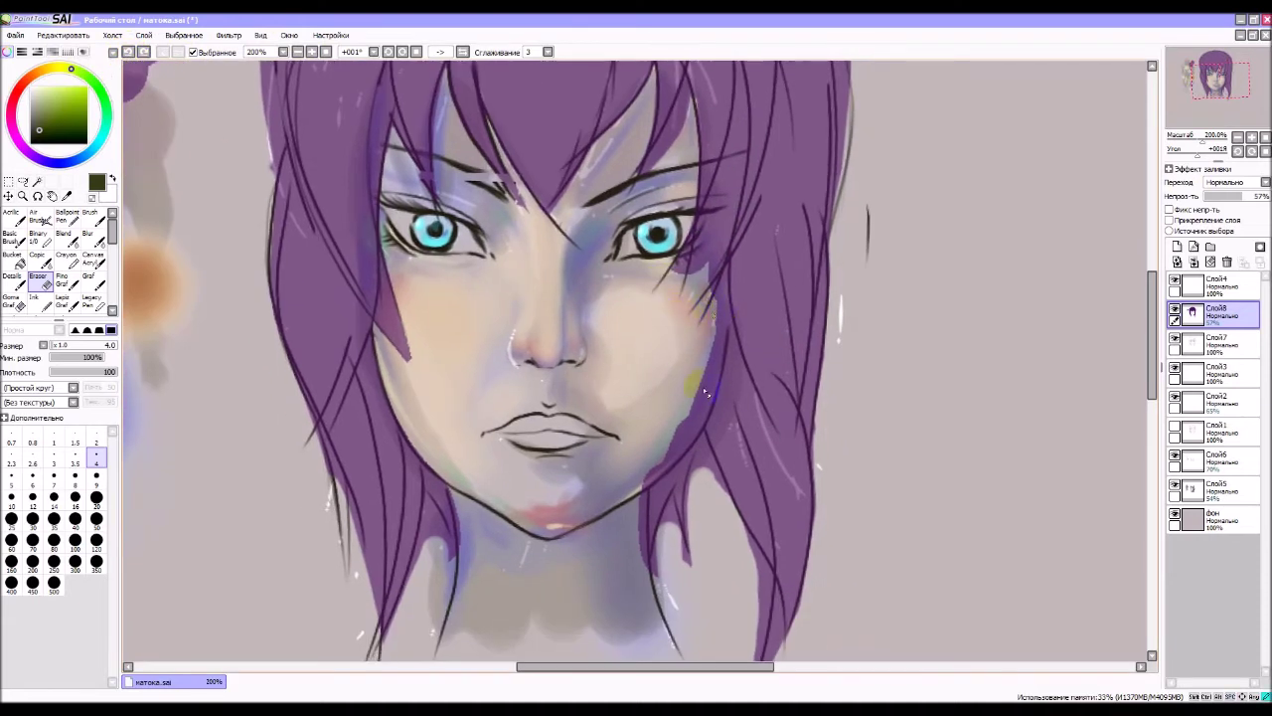
mouse_move(702, 361)
left_mouse_down()
mouse_move(696, 398)
mouse_move(718, 340)
left_mouse_up()
left_click_drag(723, 287, 725, 308)
left_click_drag(655, 387, 694, 285)
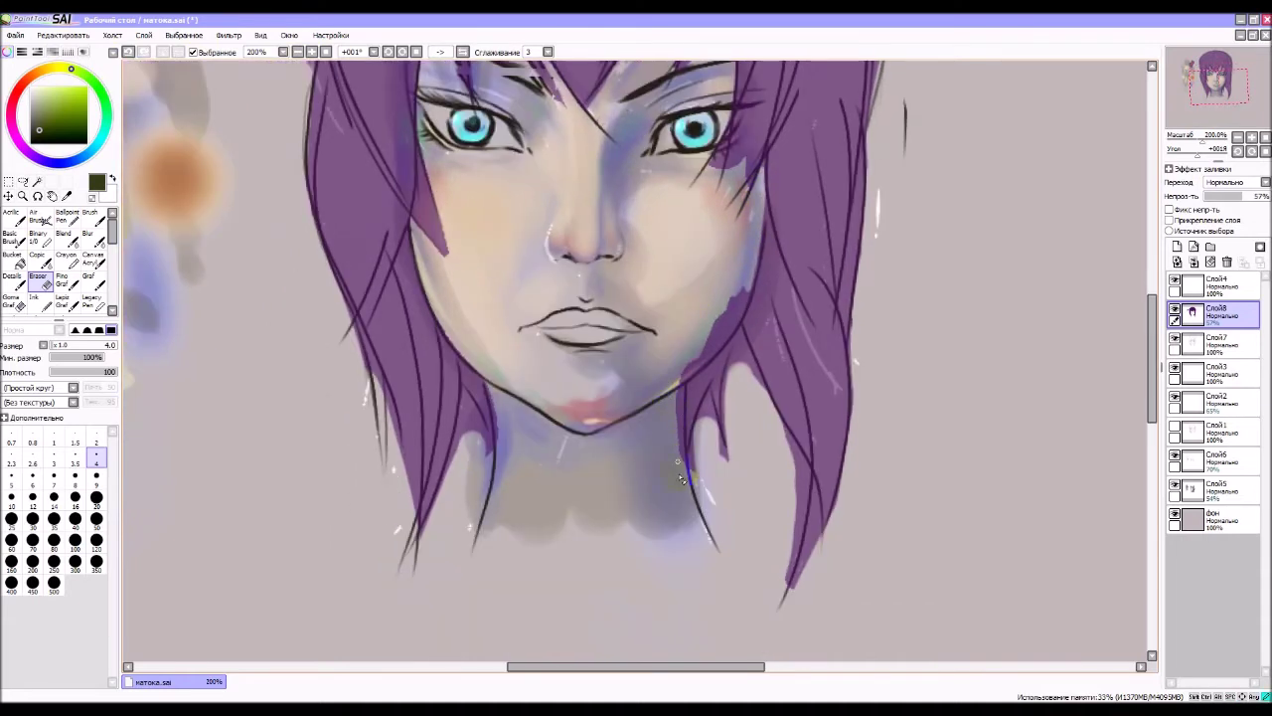
- Clean up the jaw and neck edge along the hair, undoing the hair-tip stroke
mouse_move(680, 468)
left_mouse_down()
mouse_move(680, 397)
mouse_move(741, 291)
mouse_move(710, 341)
left_mouse_up()
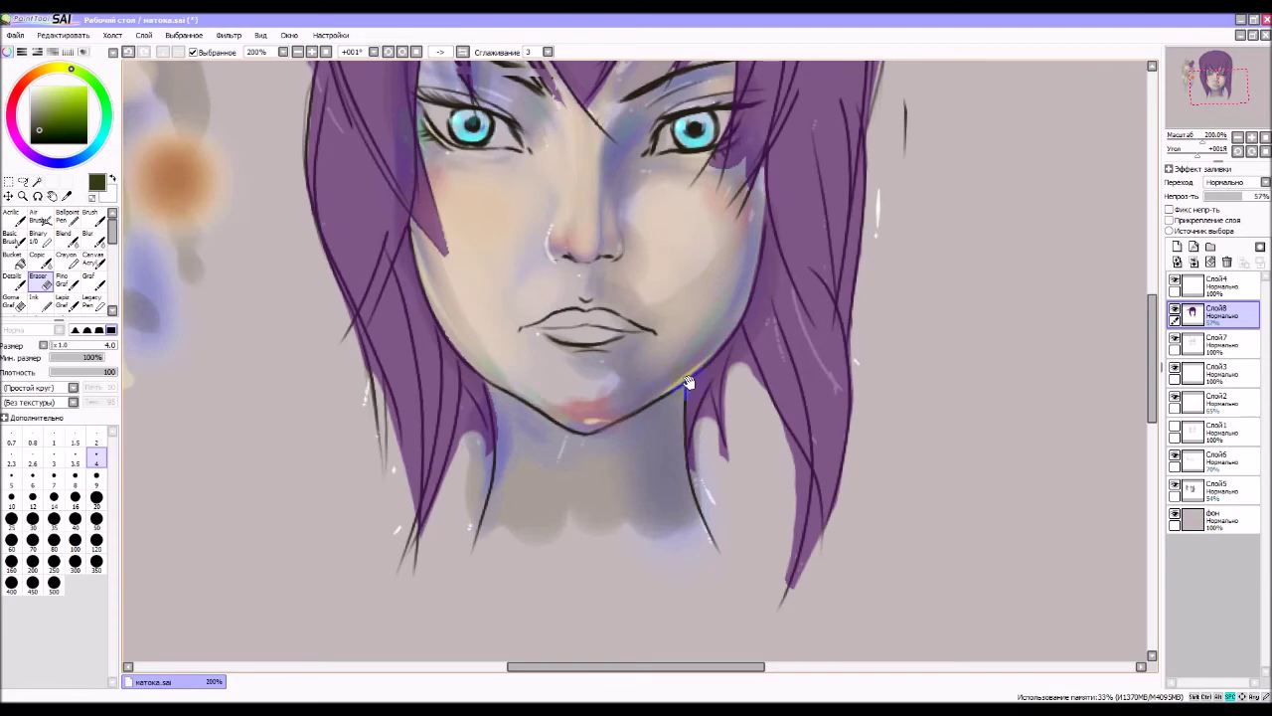
left_click_drag(688, 382, 663, 348)
left_click_drag(467, 349, 481, 404)
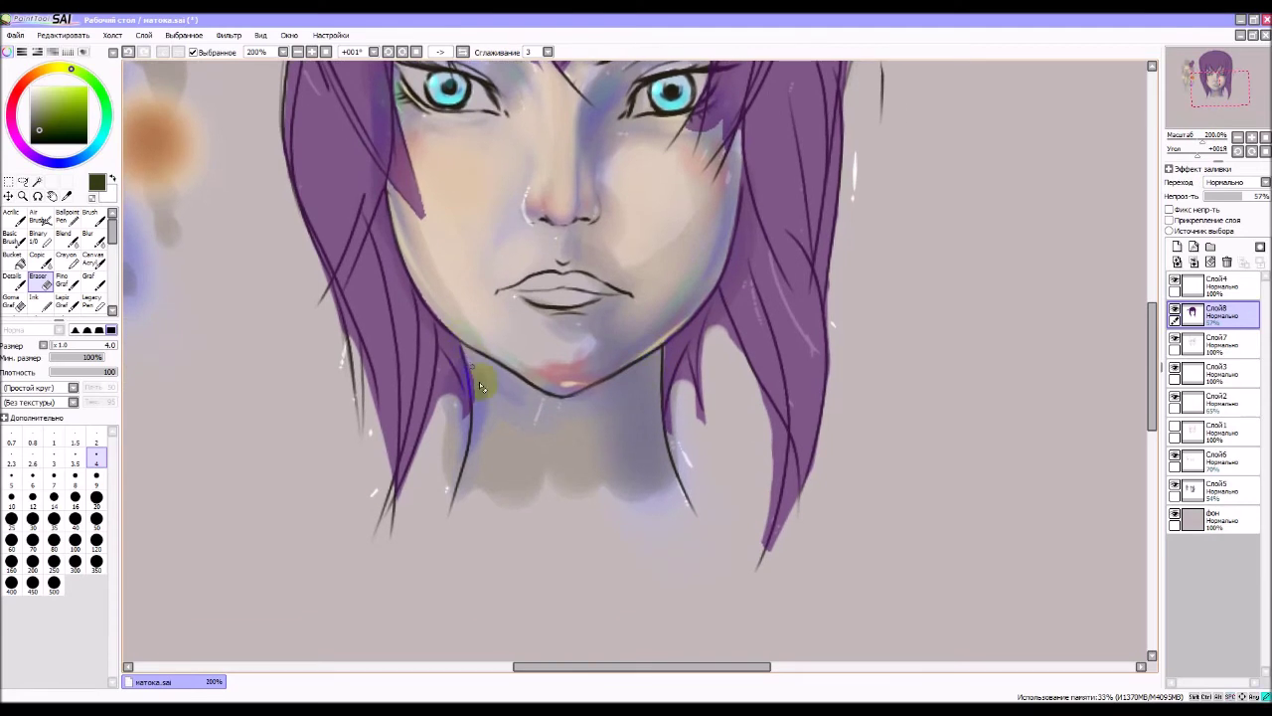
mouse_move(664, 407)
left_mouse_down()
mouse_move(673, 420)
mouse_move(682, 411)
mouse_move(682, 432)
mouse_move(672, 406)
mouse_move(685, 368)
mouse_move(690, 412)
mouse_move(707, 412)
mouse_move(706, 504)
left_mouse_up()
left_click_drag(747, 464, 706, 369)
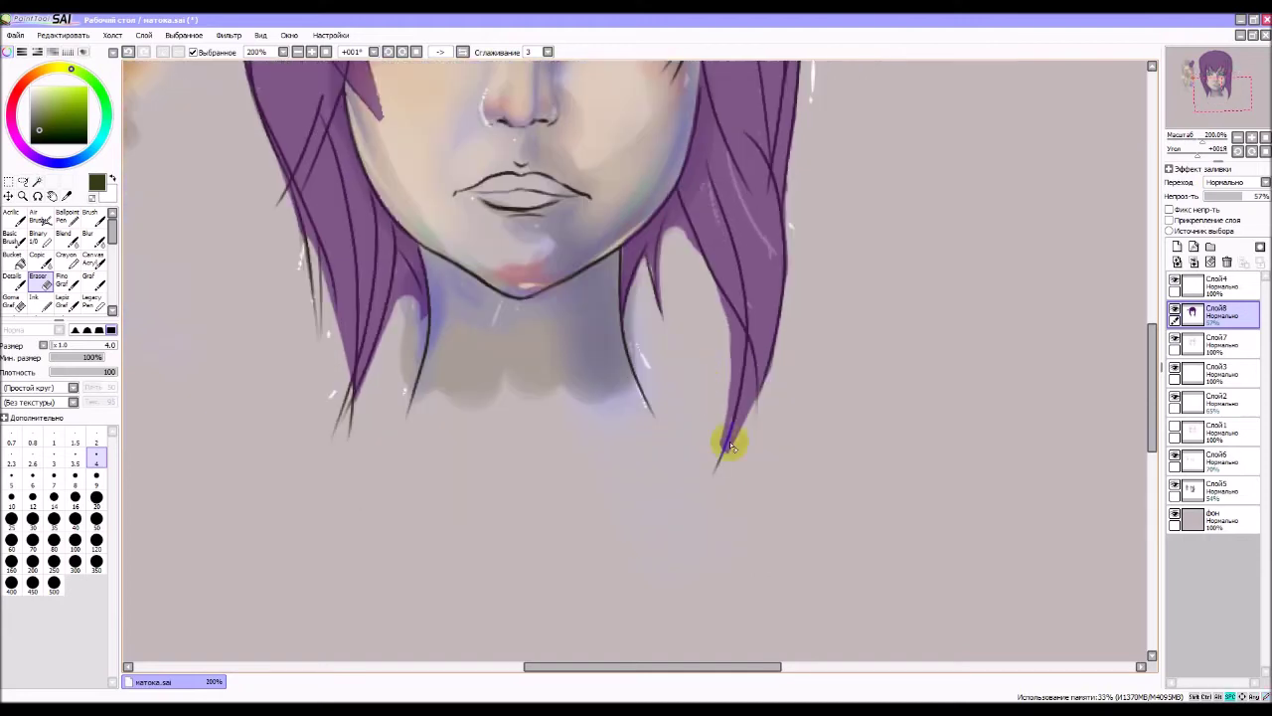
left_click_drag(729, 455, 745, 434)
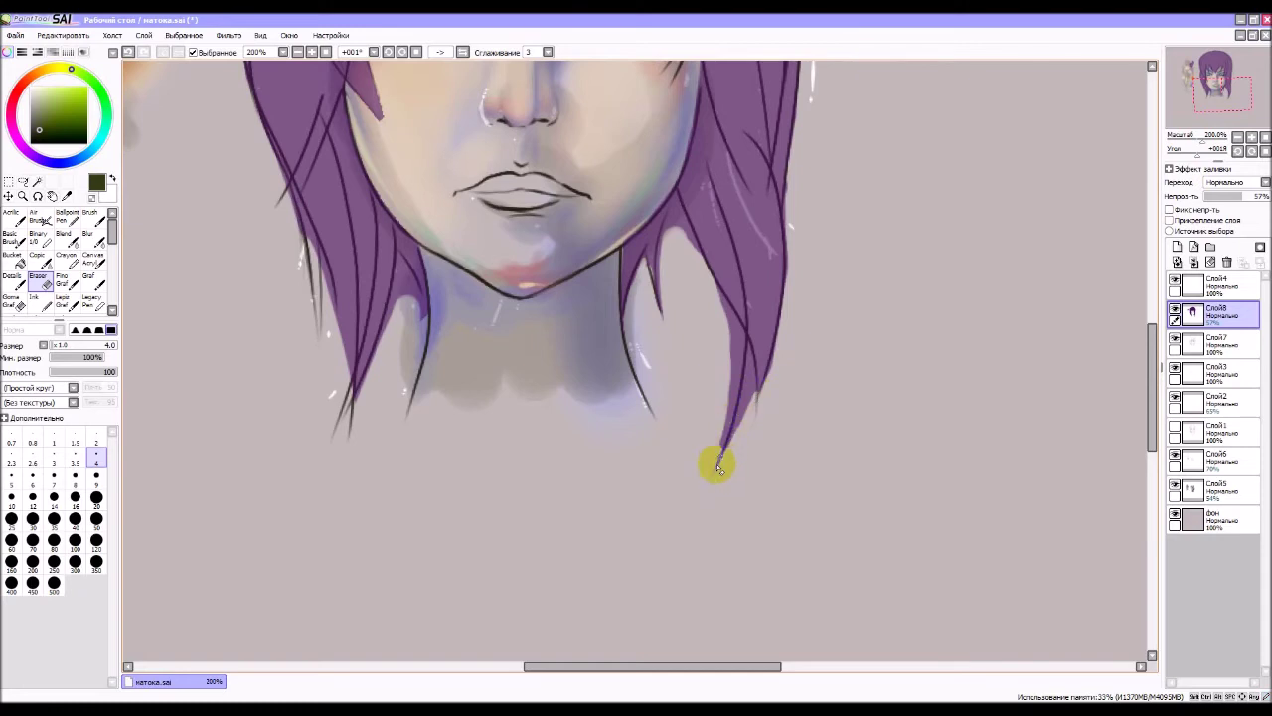
key("ctrl+z")
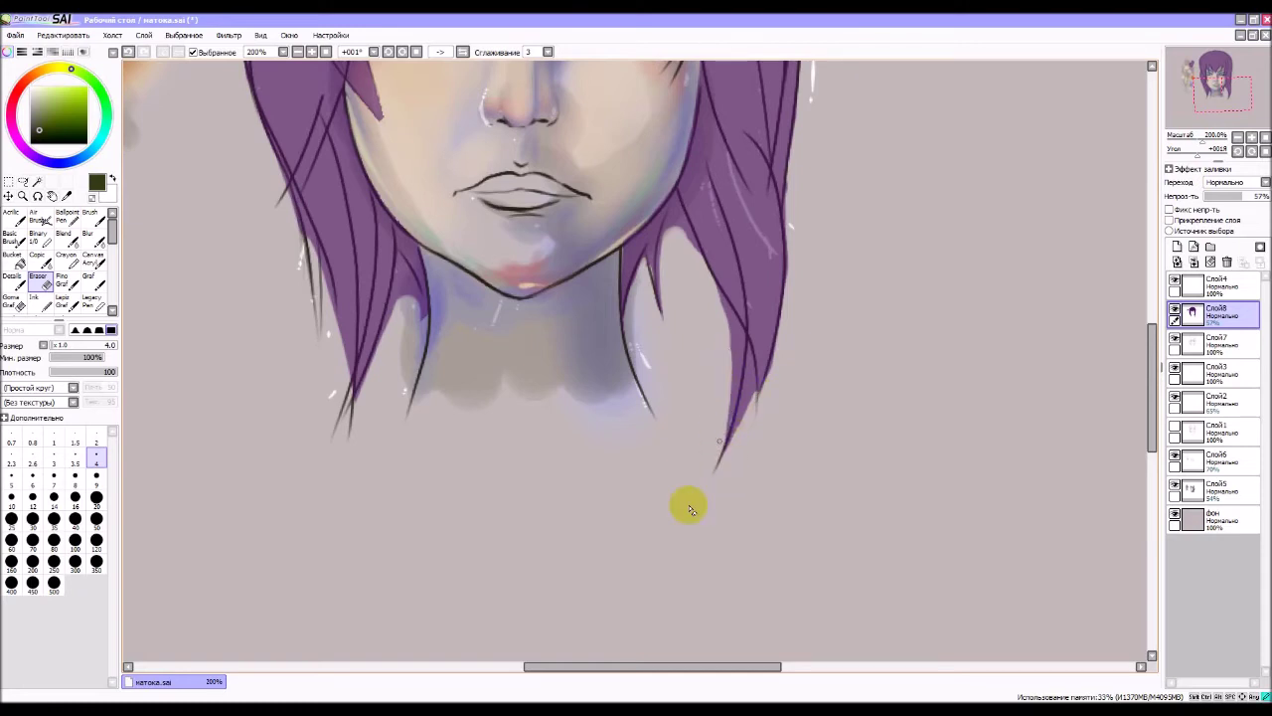
- Extend the dark stroke along the left hair edge and recentre the view on the face
mouse_move(476, 348)
left_mouse_down()
mouse_move(534, 426)
mouse_move(506, 396)
left_mouse_up()
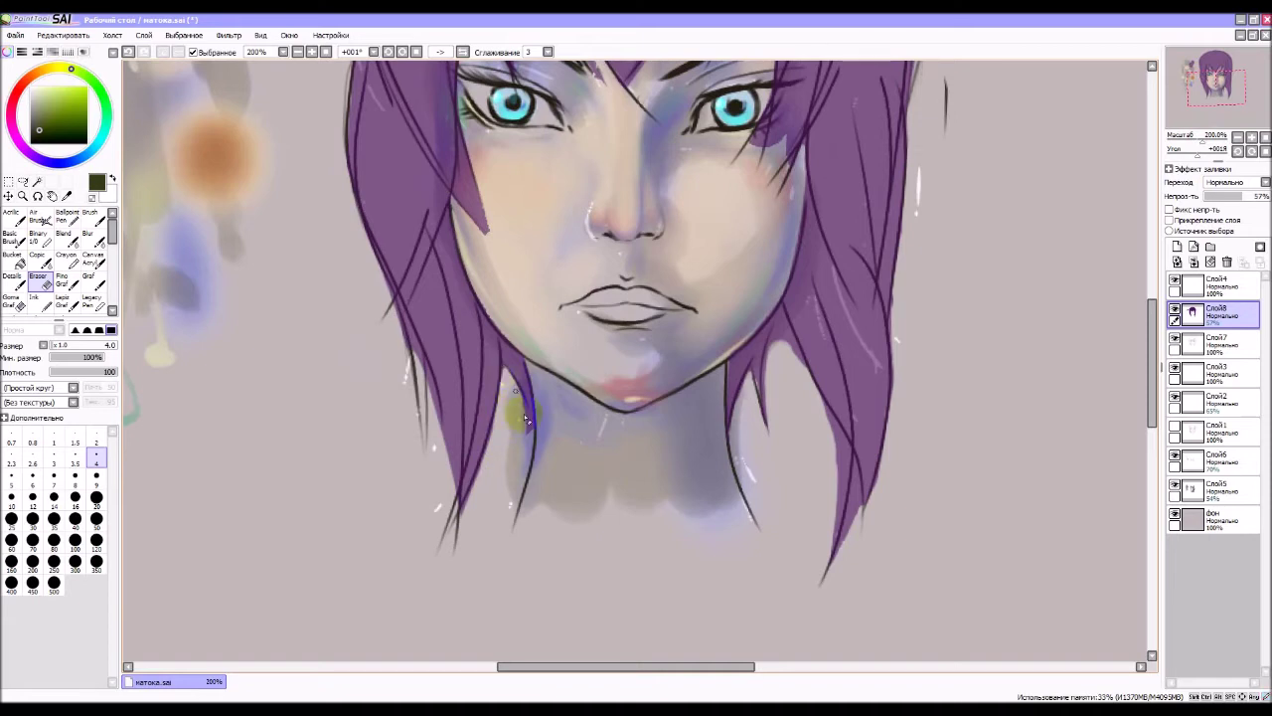
left_click_drag(532, 451, 512, 508)
left_click_drag(487, 344, 558, 509)
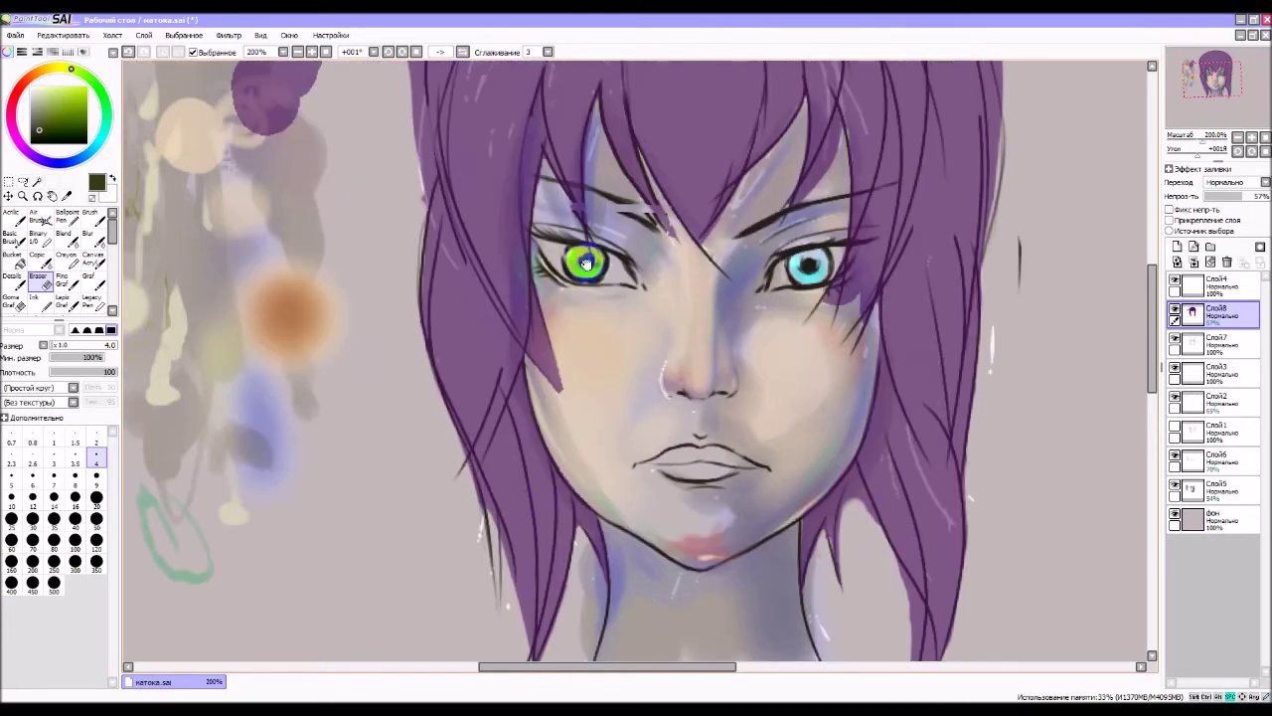
mouse_move(644, 60)
left_mouse_down()
mouse_move(648, 208)
mouse_move(606, 294)
mouse_move(563, 248)
mouse_move(609, 198)
left_mouse_up()
left_click_drag(629, 313, 566, 256)
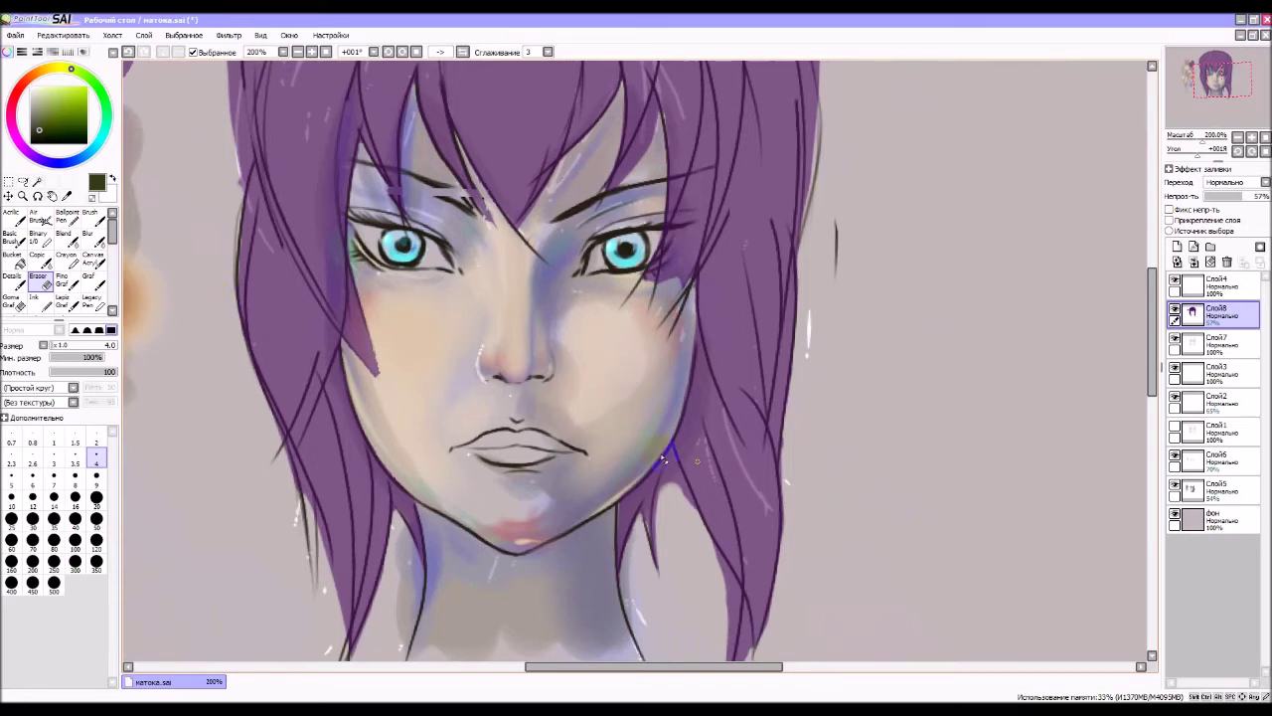
- With Goma Graf, add dark purple hair at lower left and cover the cheek strand with skin tone
left_click(18, 299)
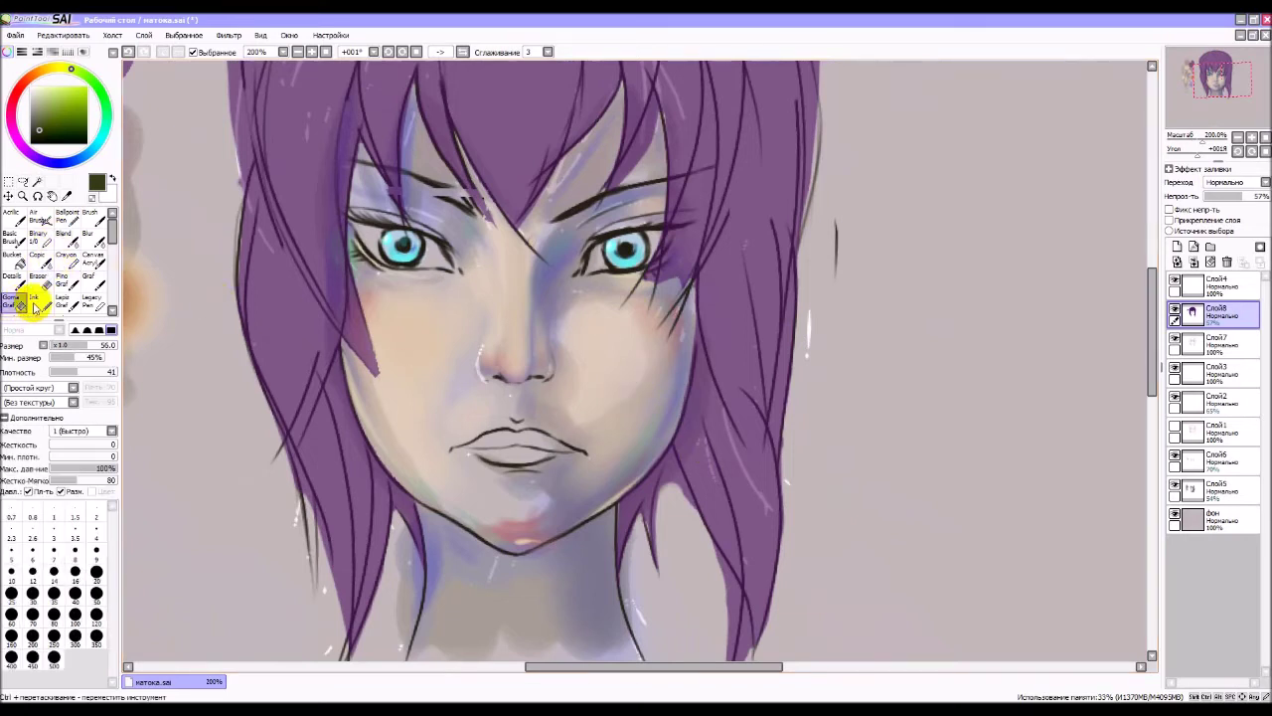
mouse_move(333, 582)
left_mouse_down()
mouse_move(364, 611)
mouse_move(406, 560)
left_mouse_up()
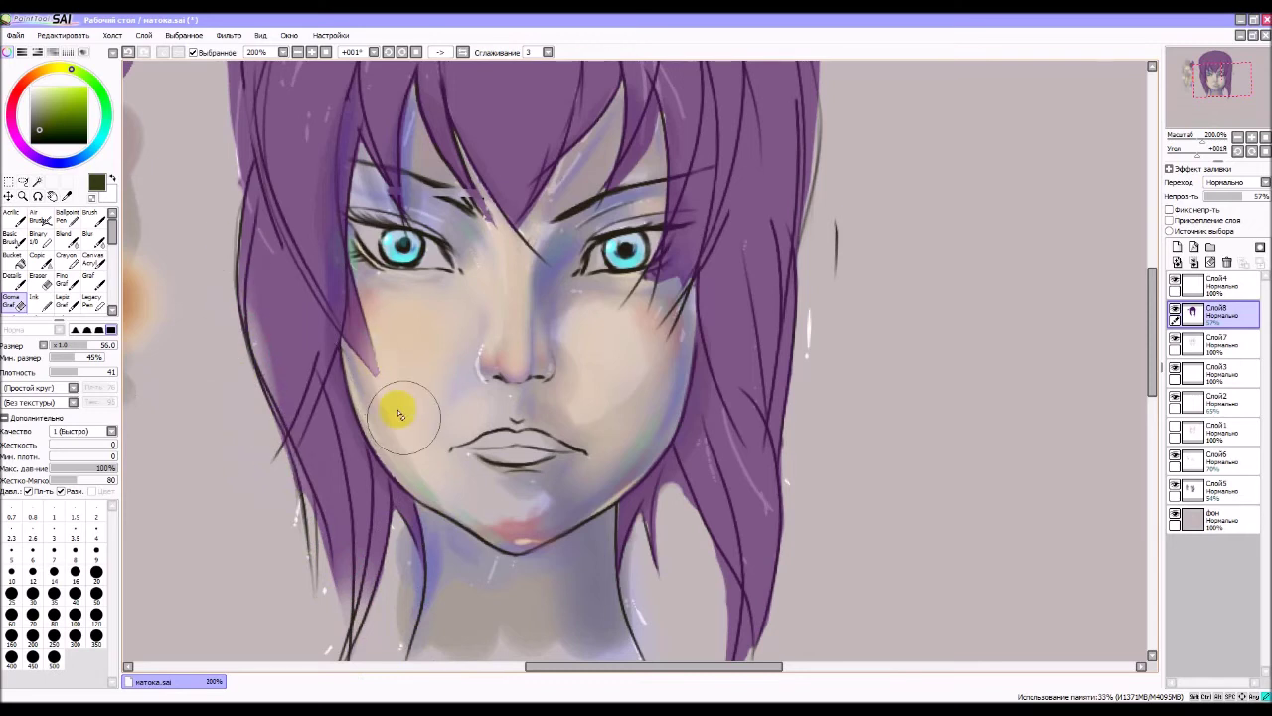
left_click_drag(398, 413, 369, 355)
mouse_move(395, 216)
left_mouse_down()
mouse_move(388, 177)
mouse_move(368, 175)
left_mouse_up()
- Soften the brow and nose bridge and repaint the cheek below the right eye
mouse_move(505, 250)
left_mouse_down()
mouse_move(515, 227)
mouse_move(505, 246)
left_mouse_up()
mouse_move(512, 199)
left_mouse_down()
mouse_move(488, 222)
mouse_move(540, 241)
mouse_move(569, 166)
mouse_move(646, 139)
left_mouse_up()
mouse_move(608, 237)
left_mouse_down()
mouse_move(595, 254)
mouse_move(631, 321)
left_mouse_up()
key("ctrl+z")
left_click_drag(661, 263, 640, 312)
left_click_drag(661, 258, 644, 306)
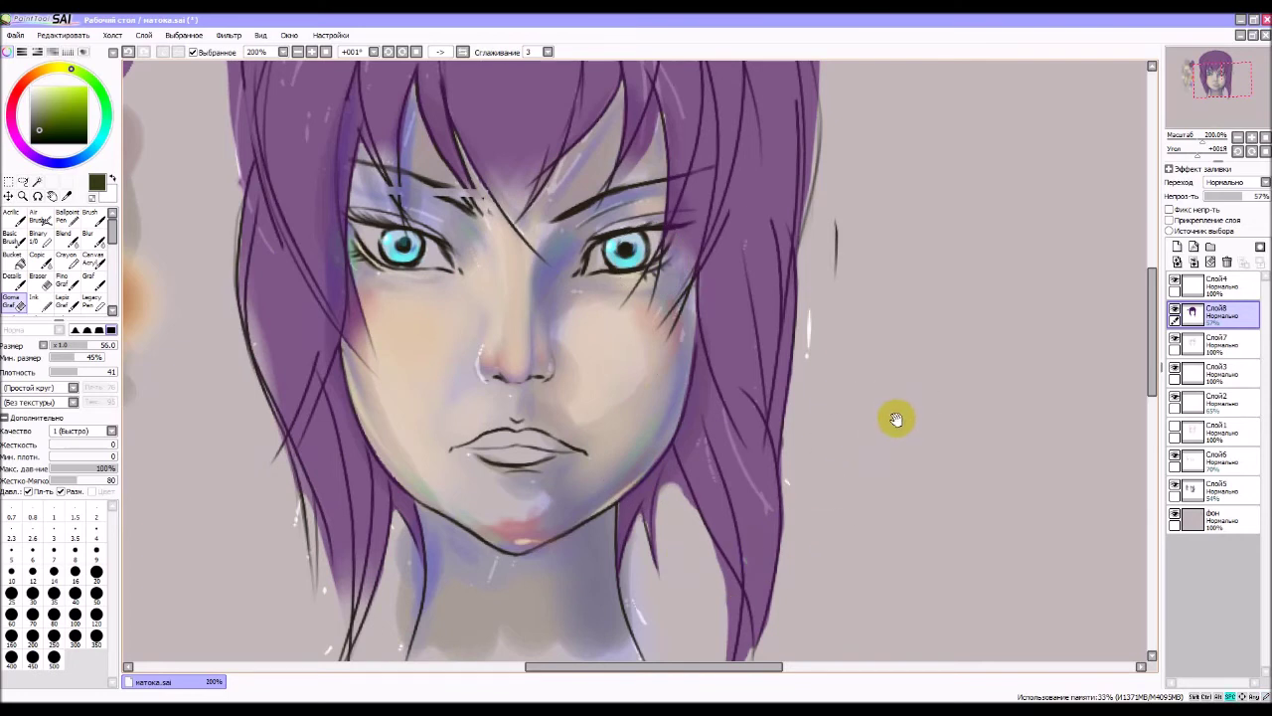
- Set the brush size to 80 and zoom the canvas to 150%
left_click_drag(895, 418, 881, 262)
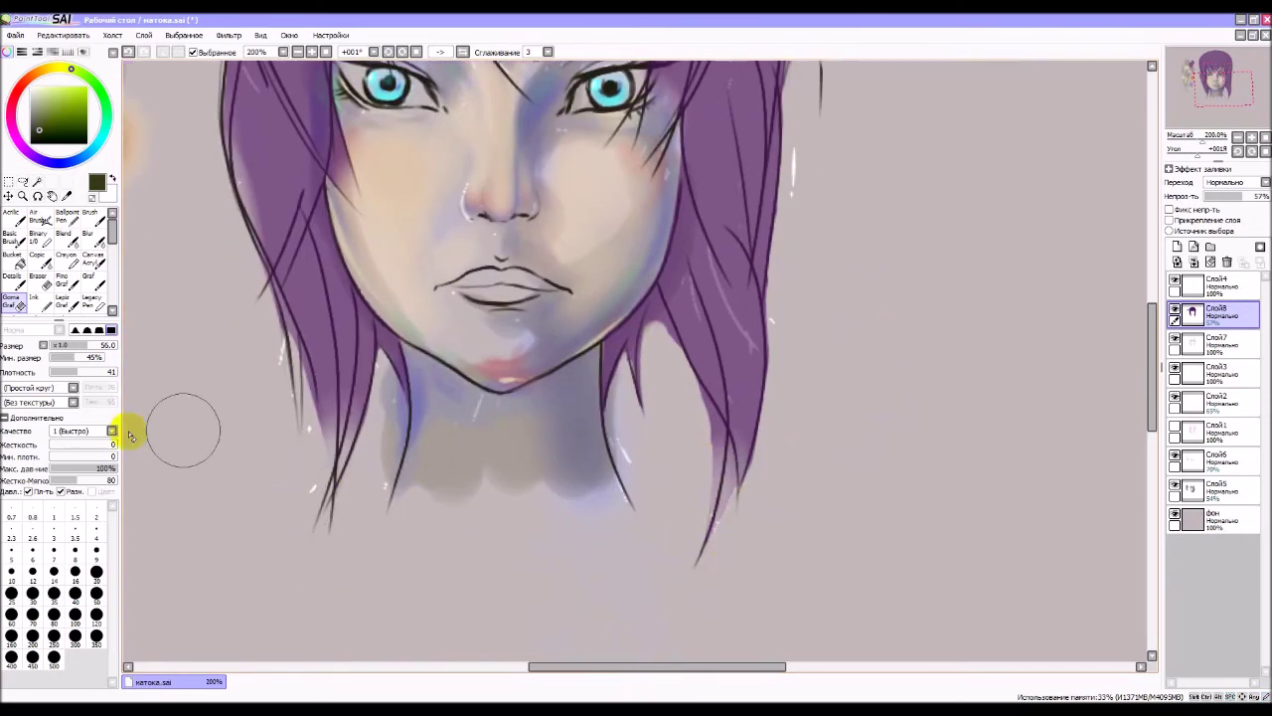
left_click(54, 617)
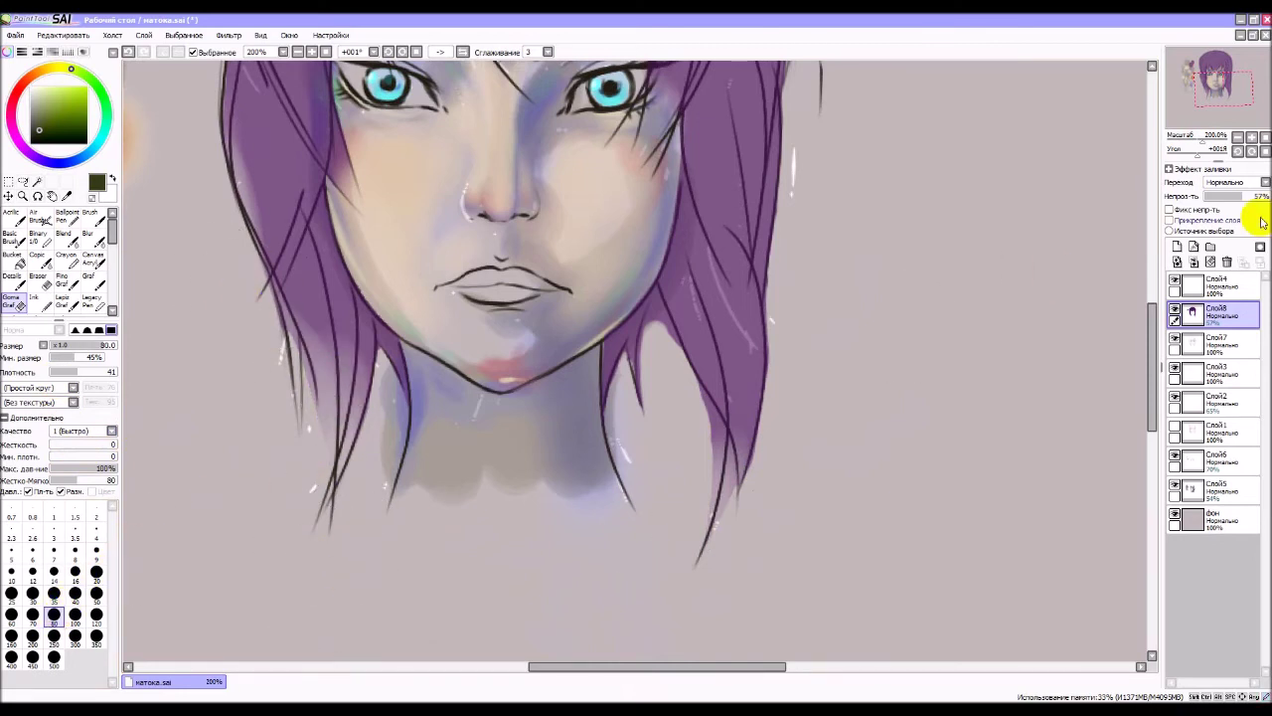
left_click(1238, 141)
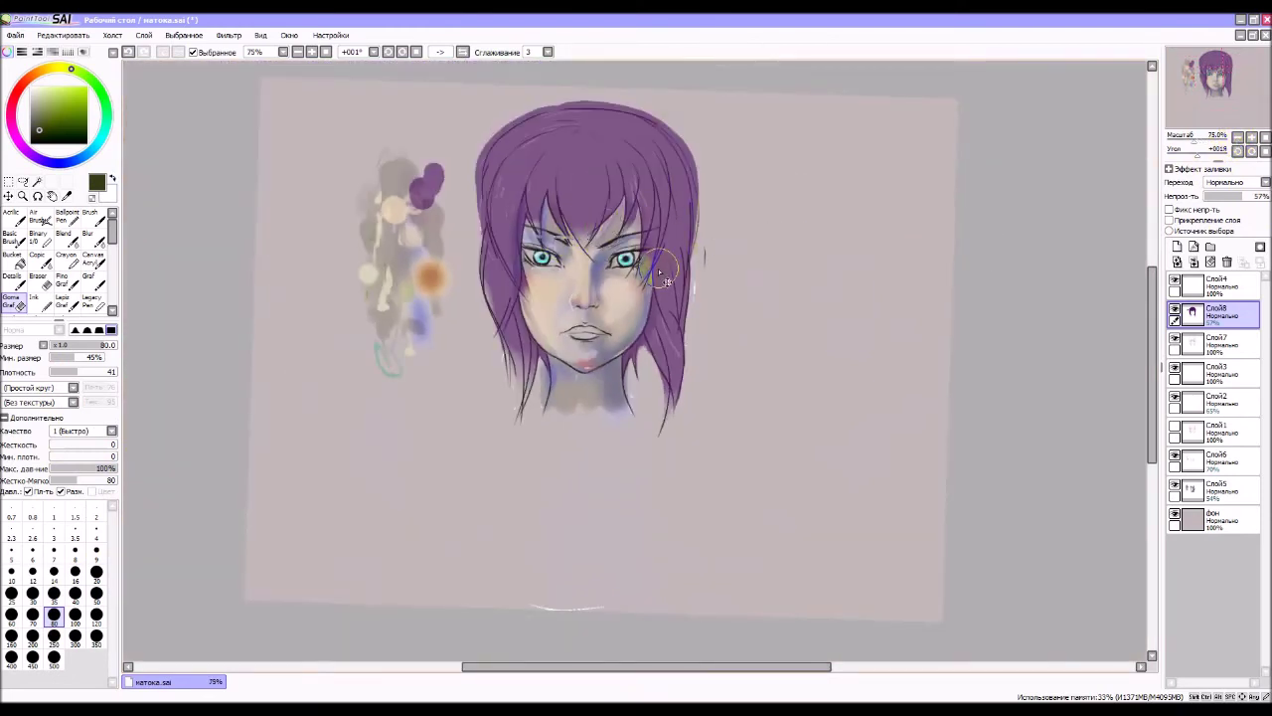
left_click(584, 255)
left_click(612, 244)
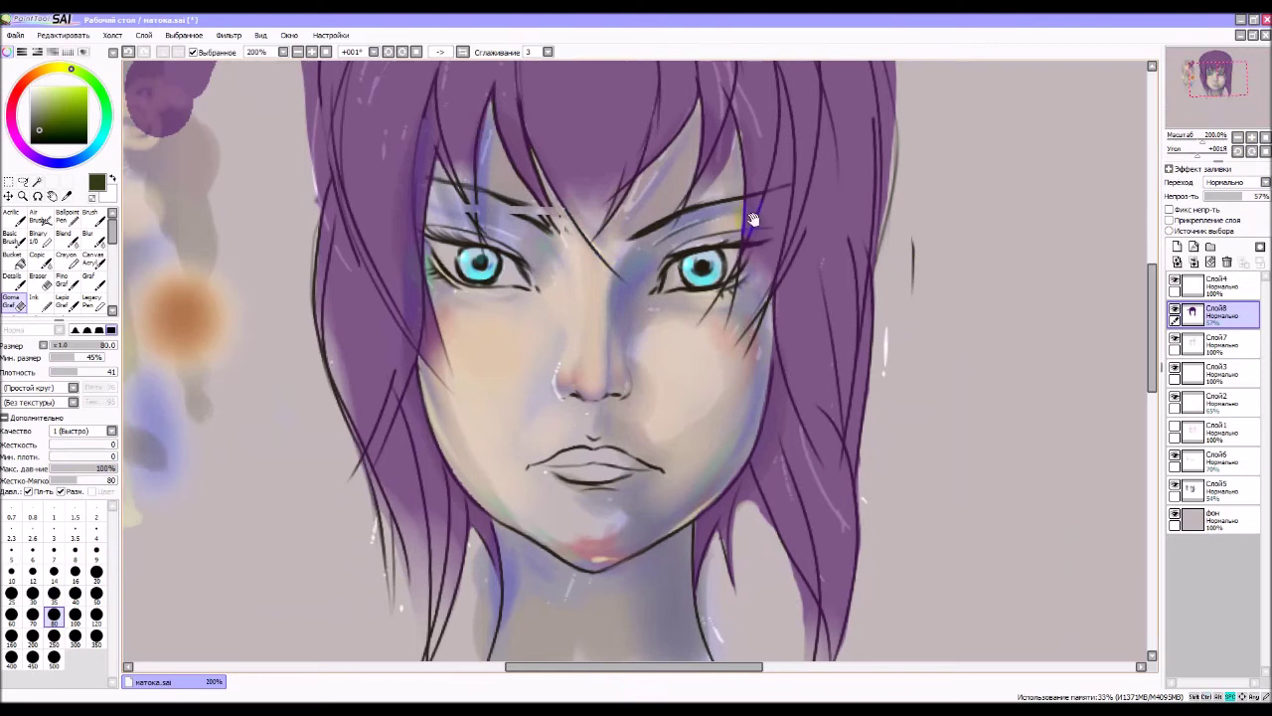
left_click(1239, 137)
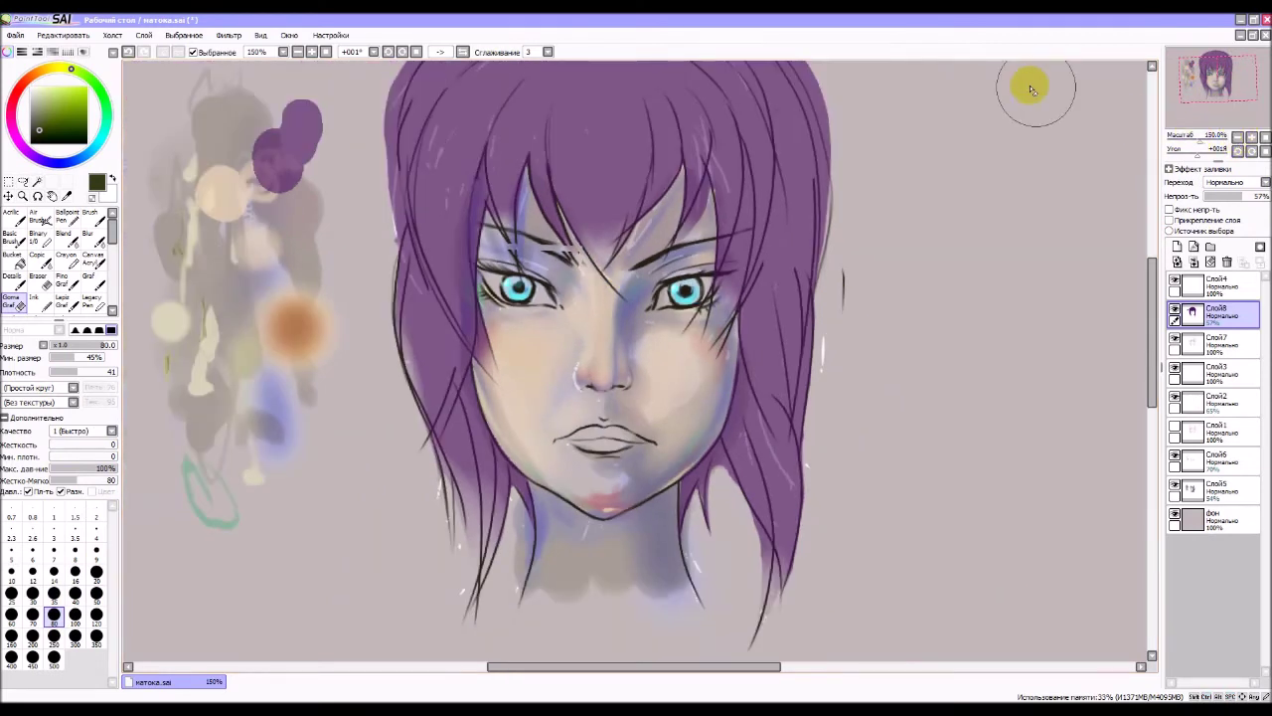
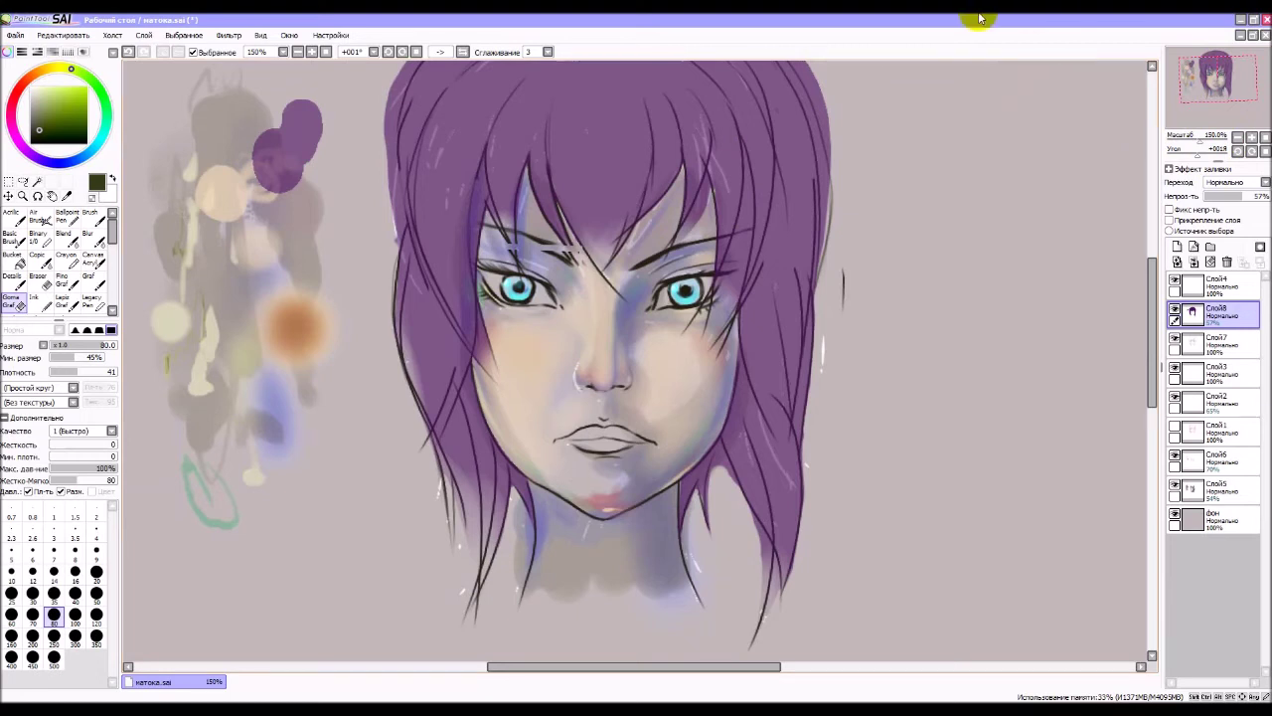
- Inspect the lower face and toggle the blue shading layer off and on to compare
scroll(1136, 411, "down", 2)
scroll(1022, 463, "down", 2)
scroll(1043, 418, "up", 3)
scroll(1044, 417, "down", 1)
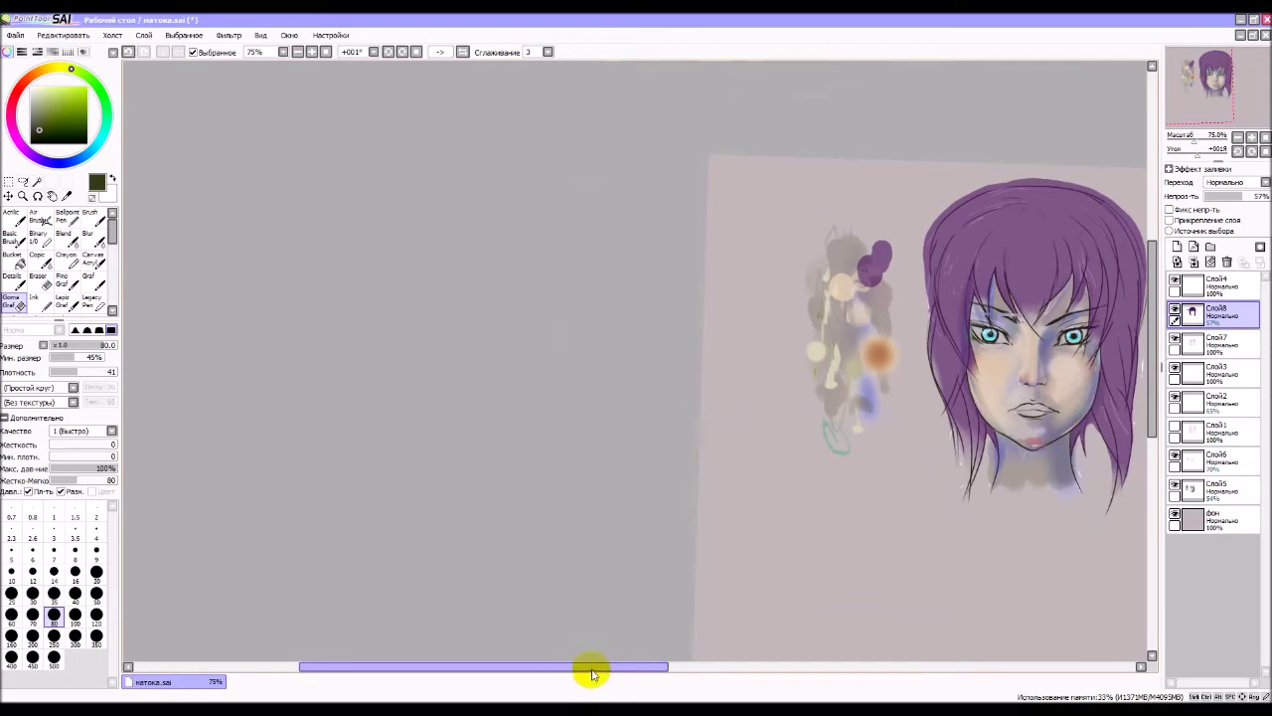
left_click_drag(591, 676, 742, 668)
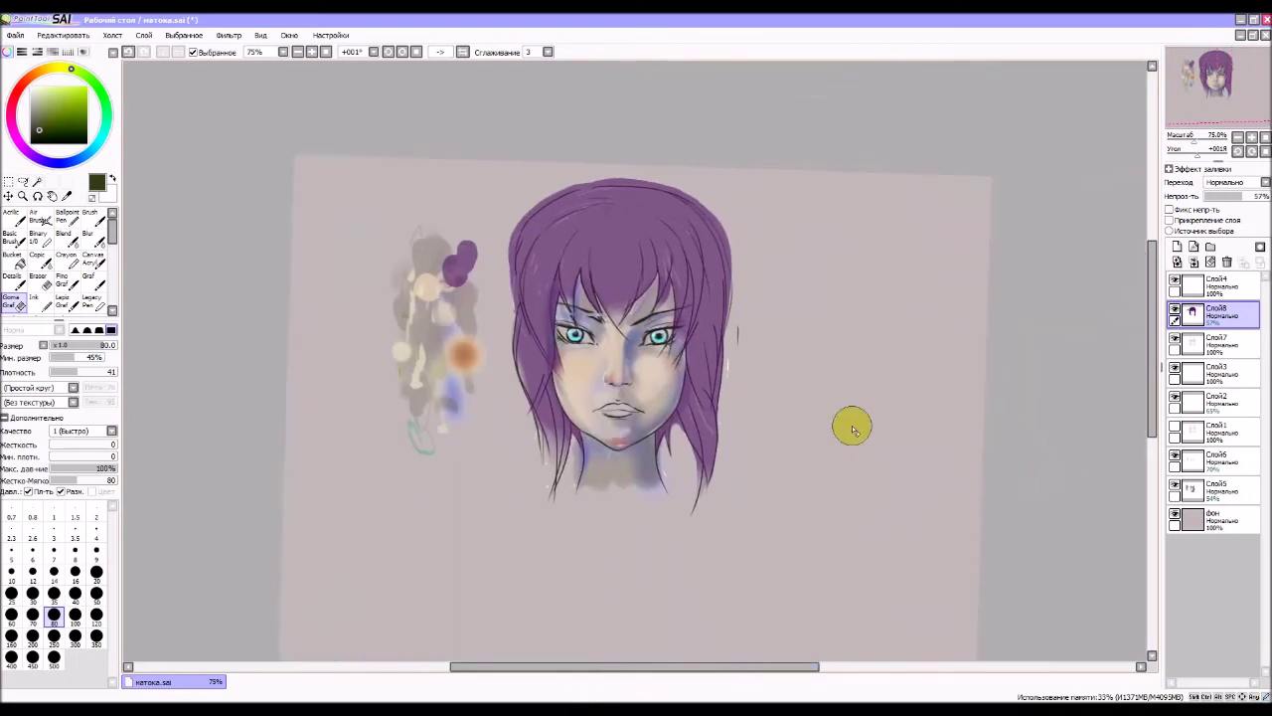
scroll(846, 426, "down", 3)
scroll(925, 460, "up", 1)
scroll(870, 393, "up", 1)
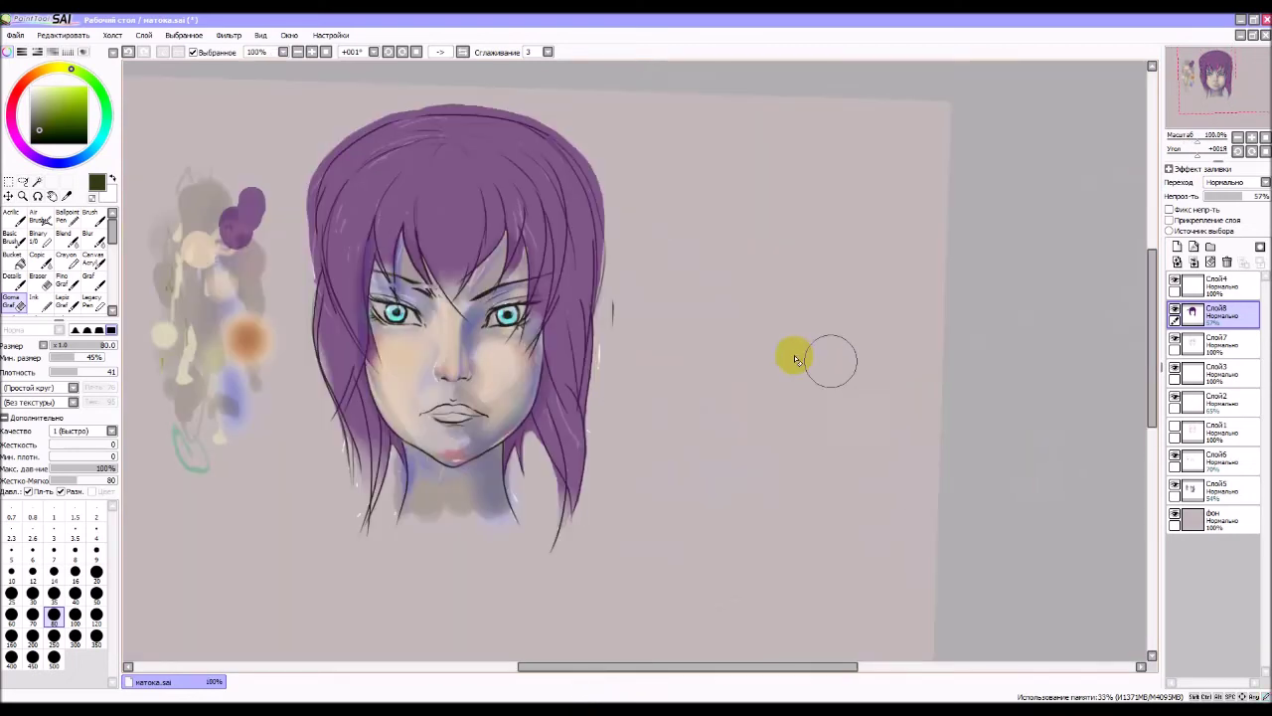
scroll(248, 298, "up", 1)
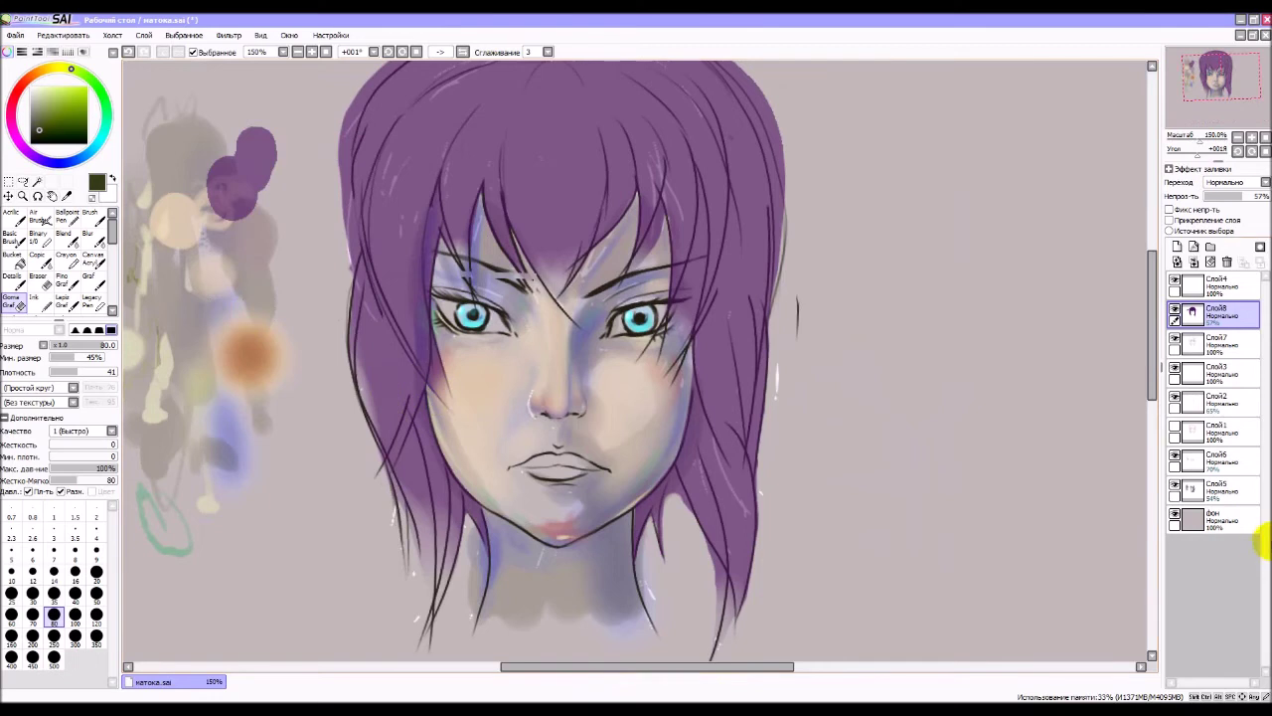
left_click(1175, 485)
left_click(1175, 485)
left_click(1175, 485)
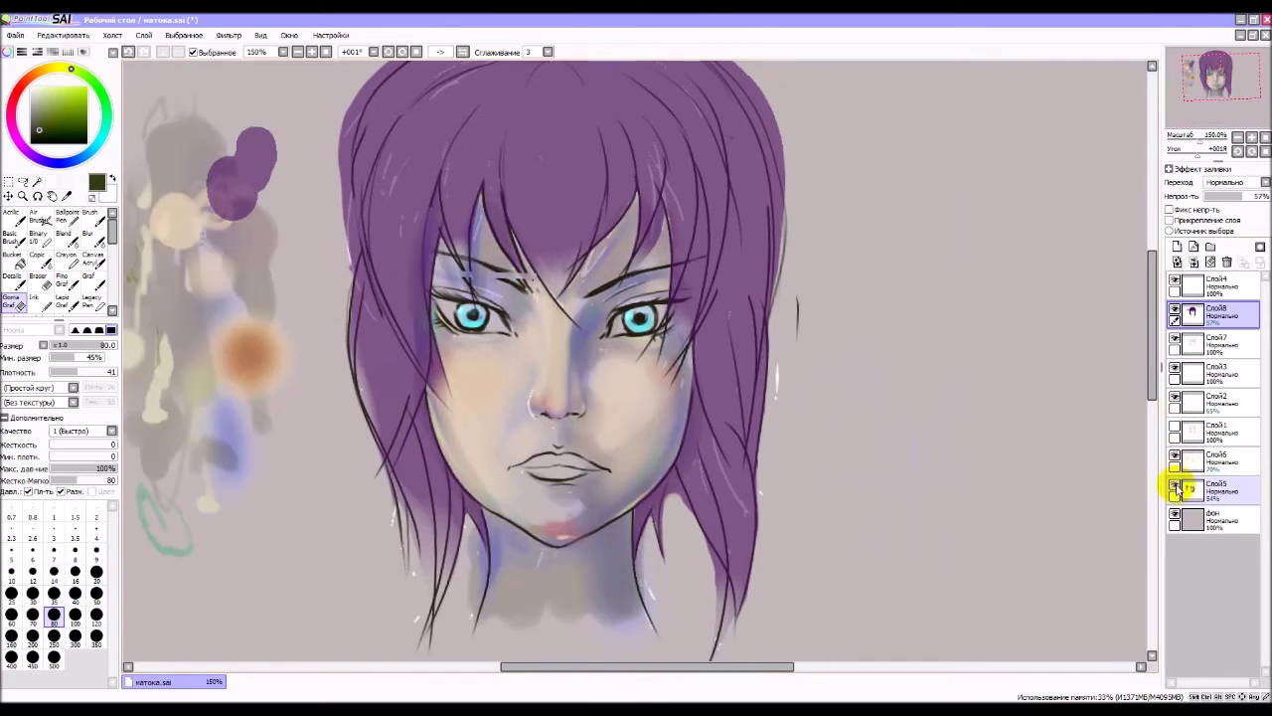
- On Слой5 with the Fino Graf brush, paint light skin tone just below the lower lip
left_click(1219, 489)
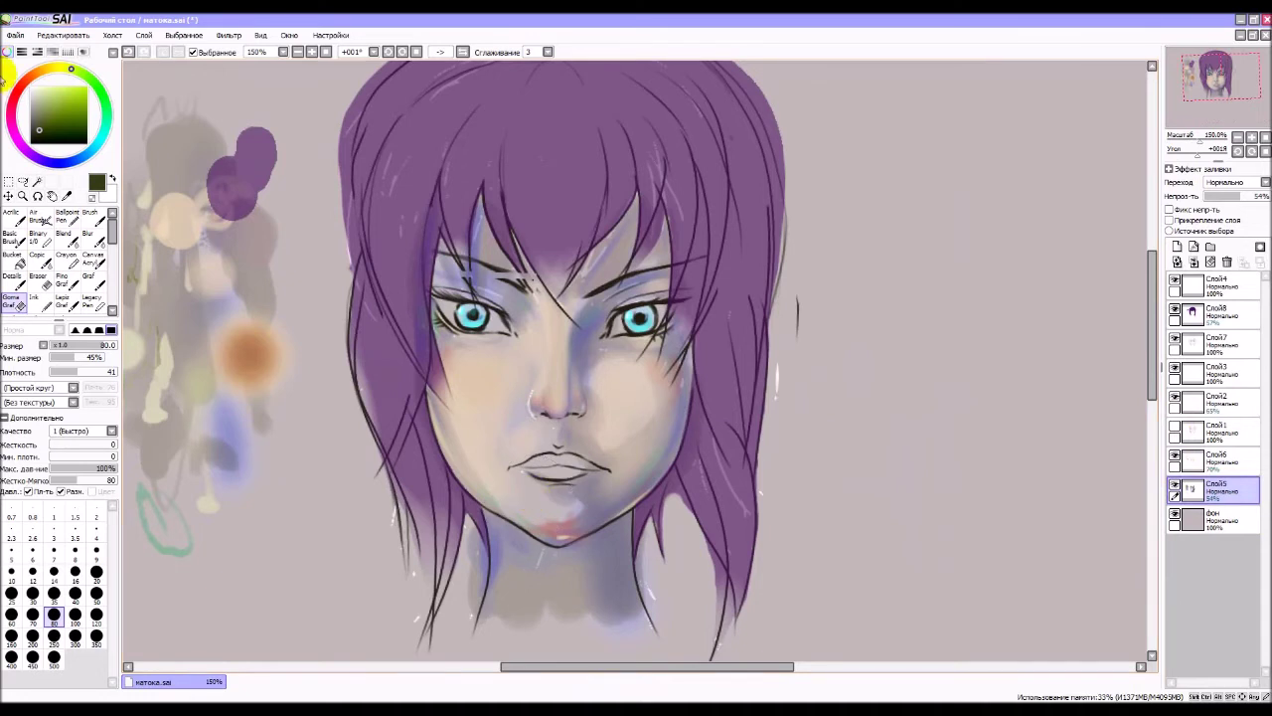
left_click(63, 283)
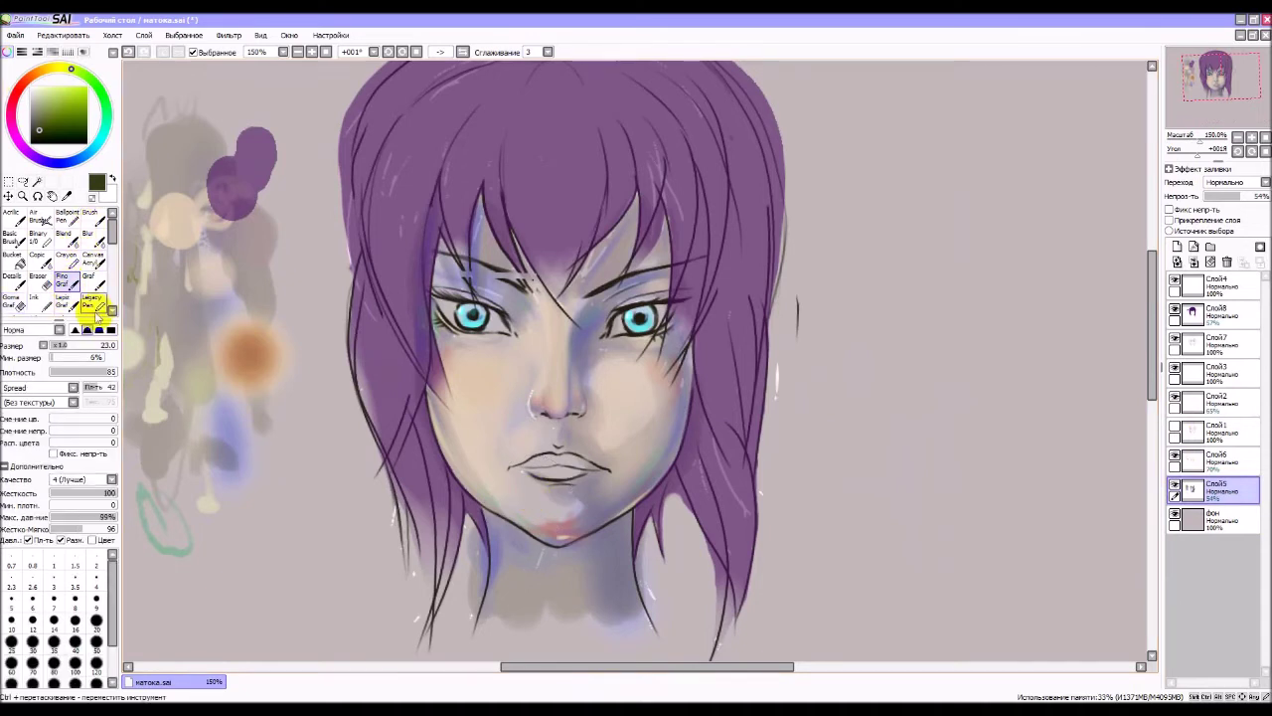
left_click_drag(234, 537, 304, 523)
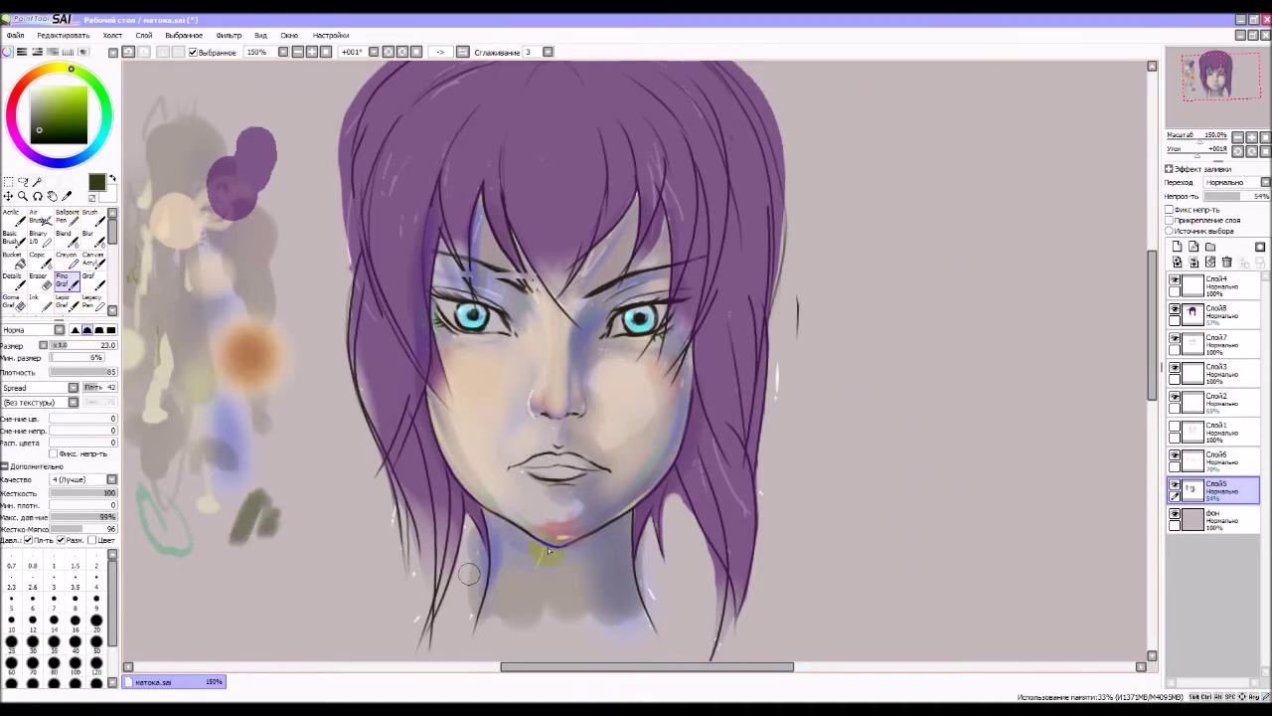
left_click_drag(545, 480, 559, 505)
right_click(520, 497)
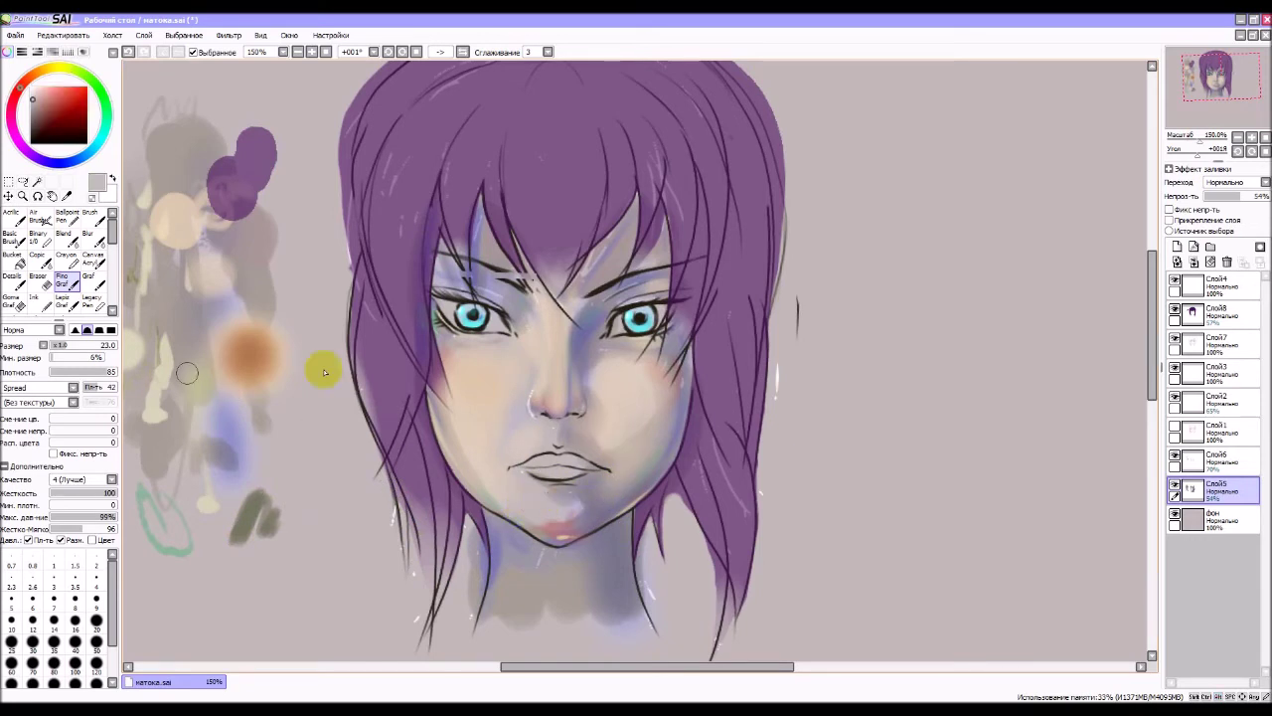
- Cover the blue nose mark with sampled pink skin tone and blend it over the chin
right_click(549, 400)
left_click_drag(549, 400, 528, 418)
left_click_drag(249, 527, 284, 552)
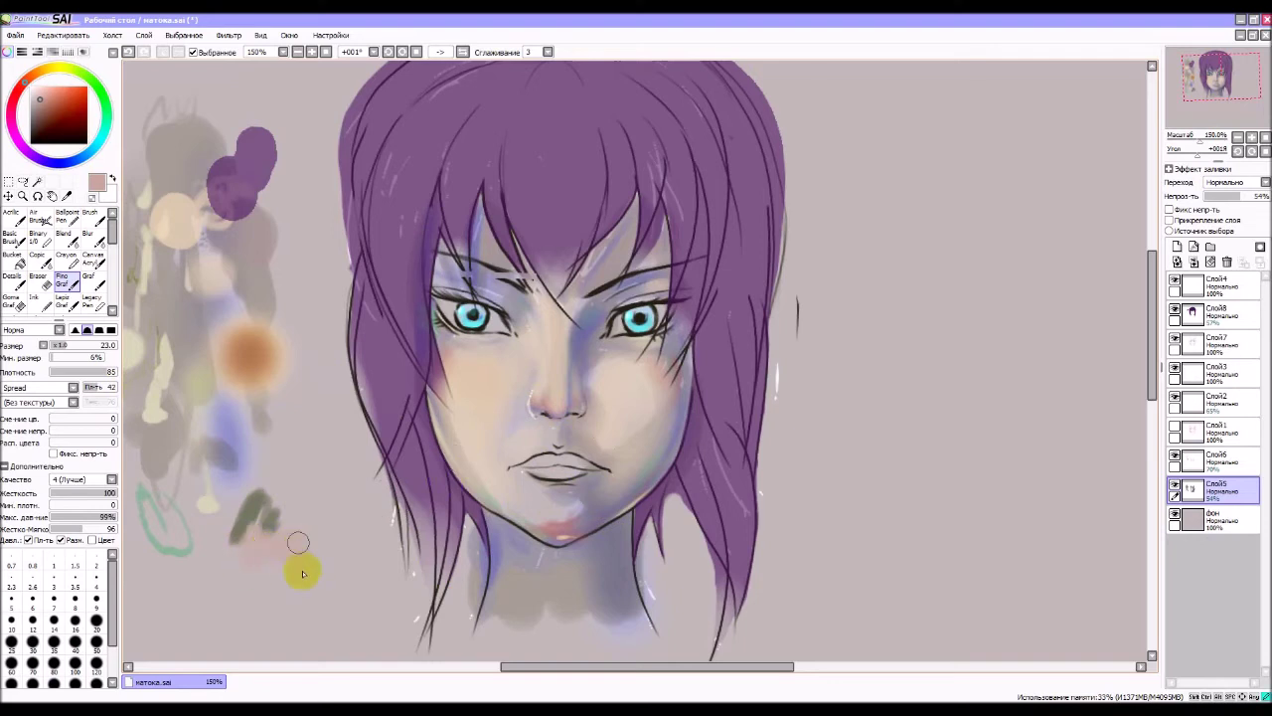
mouse_move(550, 515)
left_mouse_down()
mouse_move(560, 506)
mouse_move(545, 531)
mouse_move(540, 511)
mouse_move(557, 536)
left_mouse_up()
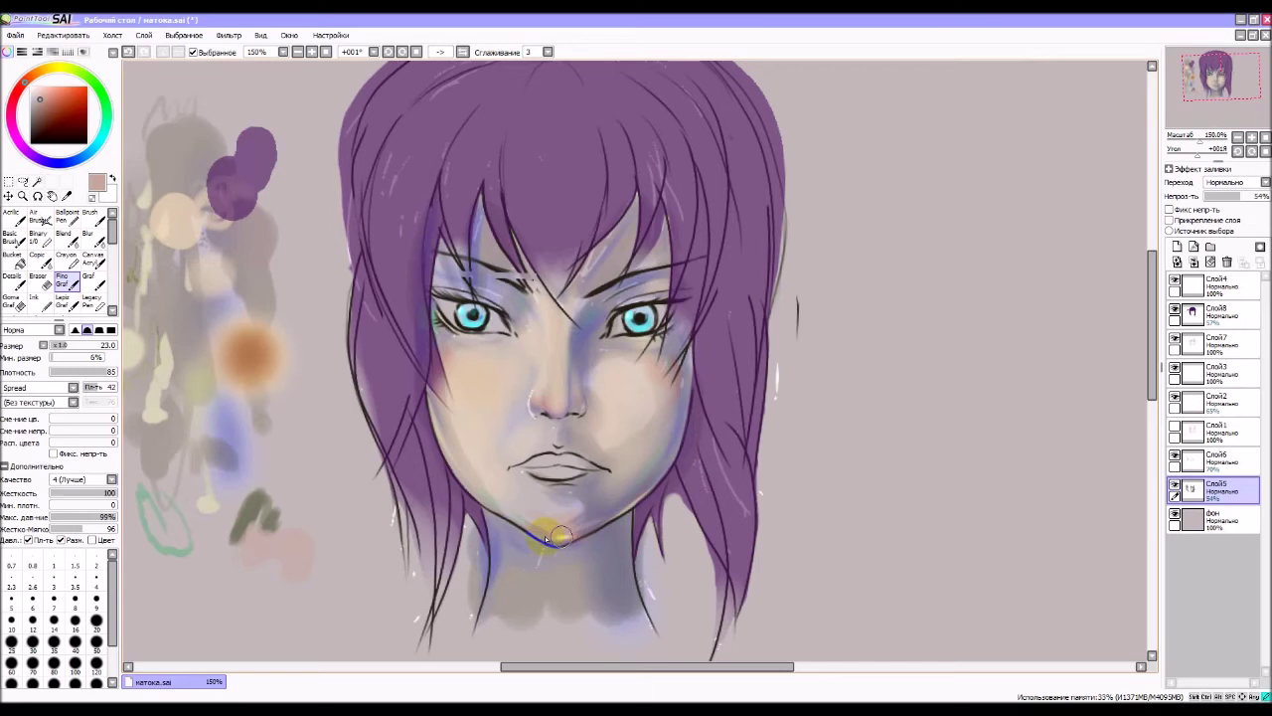
mouse_move(548, 534)
left_mouse_down()
mouse_move(500, 503)
mouse_move(547, 523)
mouse_move(488, 477)
mouse_move(507, 513)
left_mouse_up()
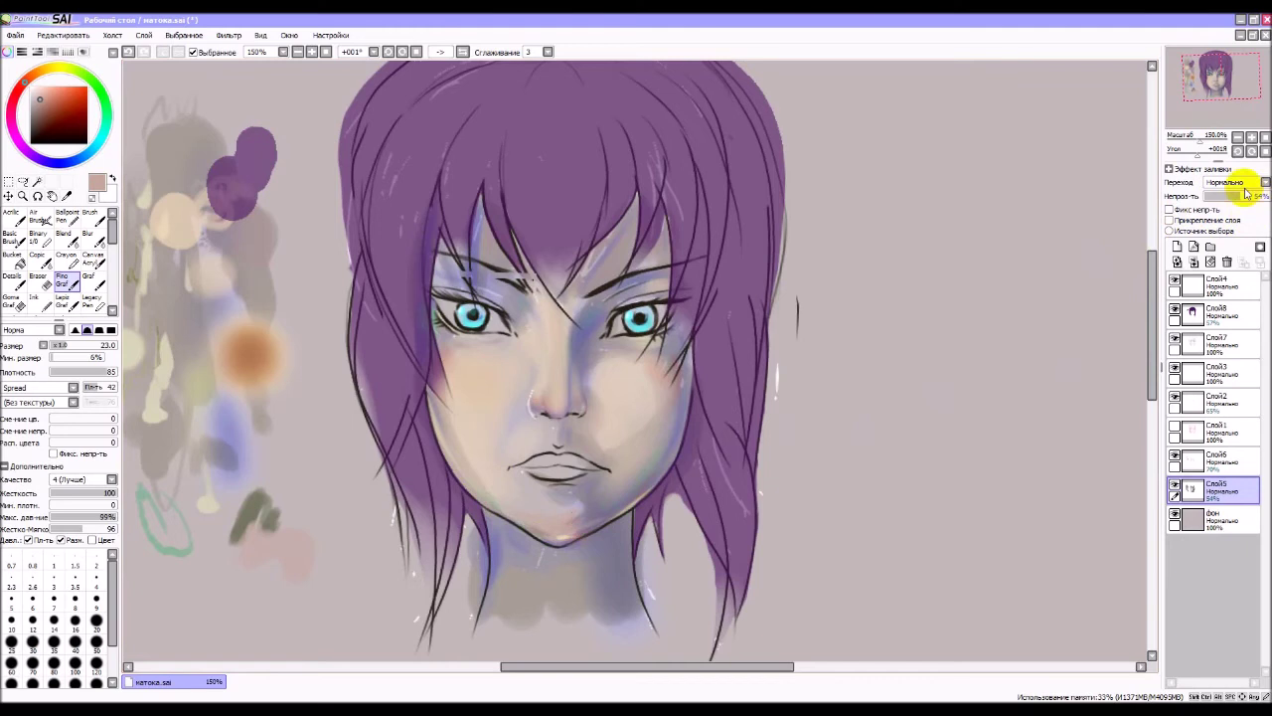
left_click(1239, 139)
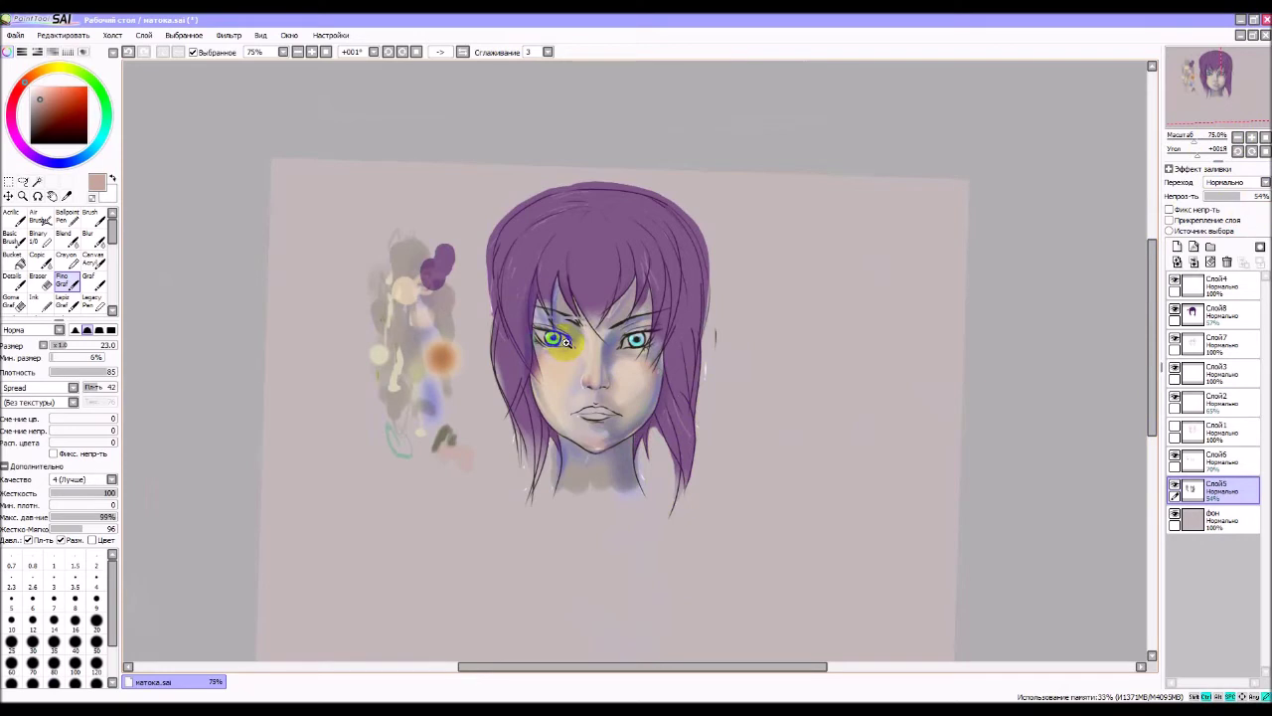
- Paint blue-purple over the stray stroke beside the left eye and smooth the hair edge
scroll(566, 340, "up", 3)
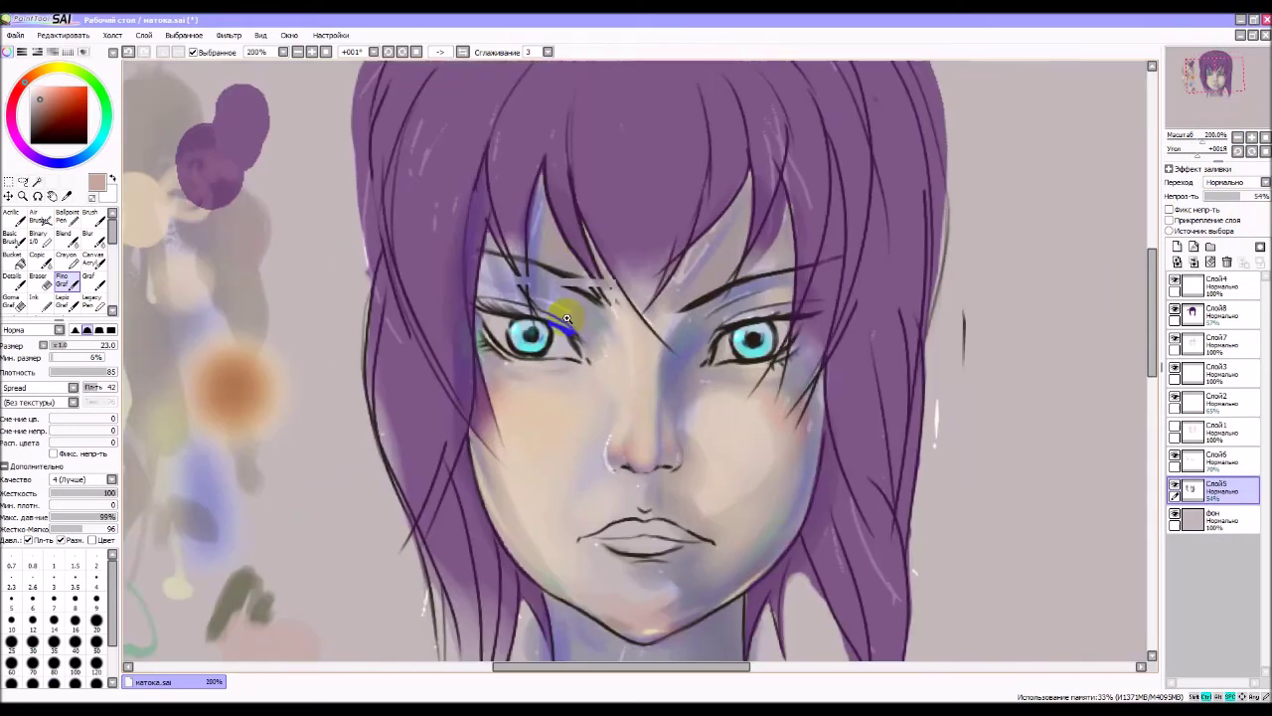
left_click(537, 239, "alt")
mouse_move(483, 311)
left_mouse_down()
mouse_move(488, 244)
mouse_move(487, 328)
left_mouse_up()
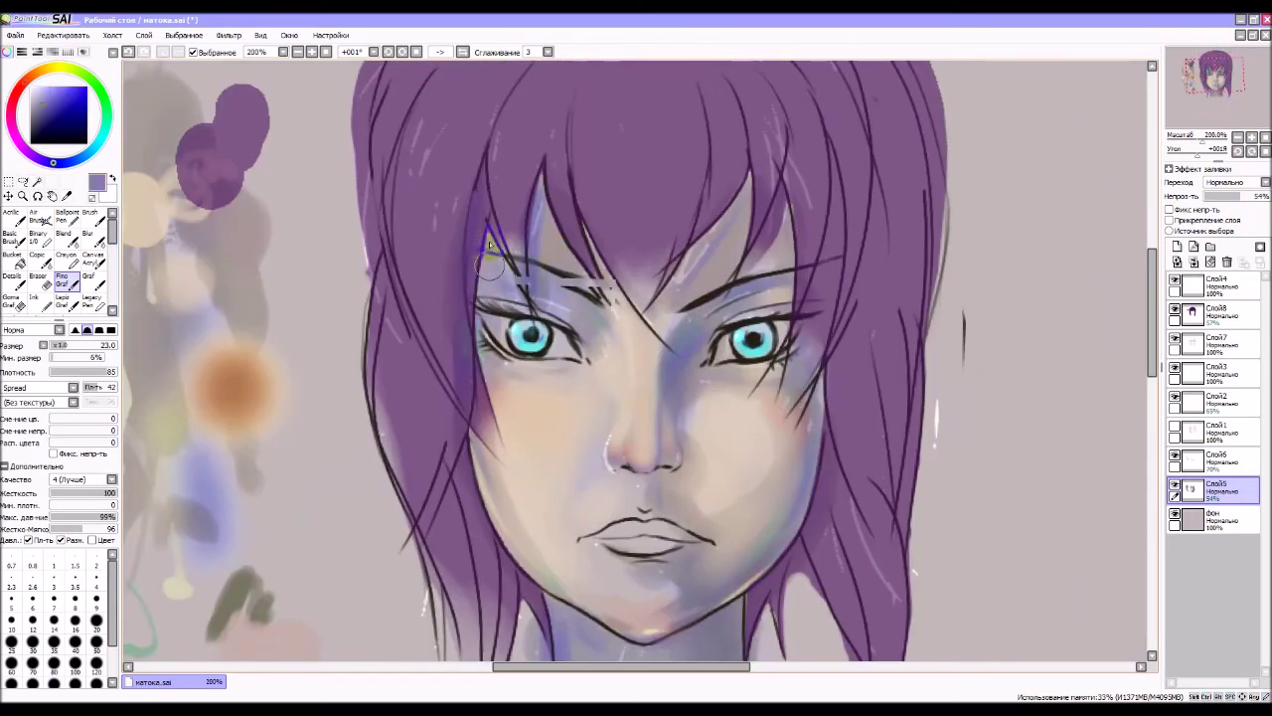
left_click_drag(487, 278, 497, 368)
mouse_move(477, 318)
left_mouse_down()
mouse_move(510, 460)
mouse_move(540, 511)
left_mouse_up()
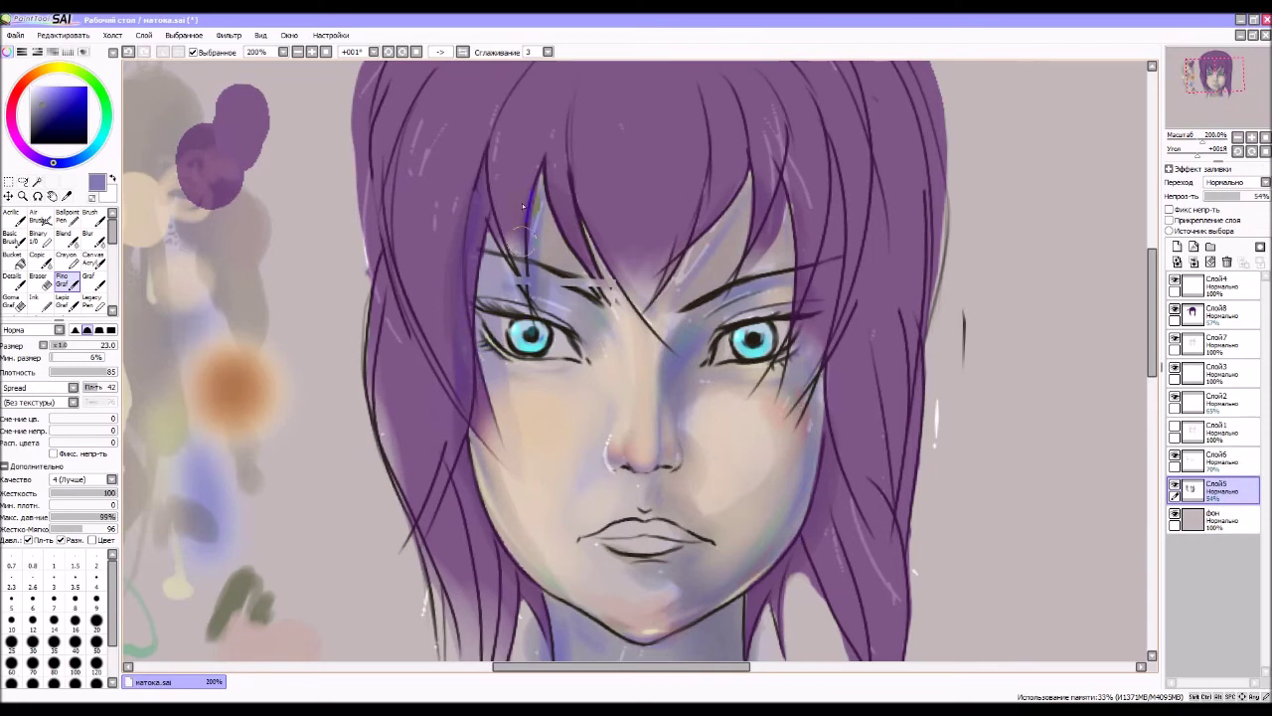
left_click_drag(543, 184, 553, 298)
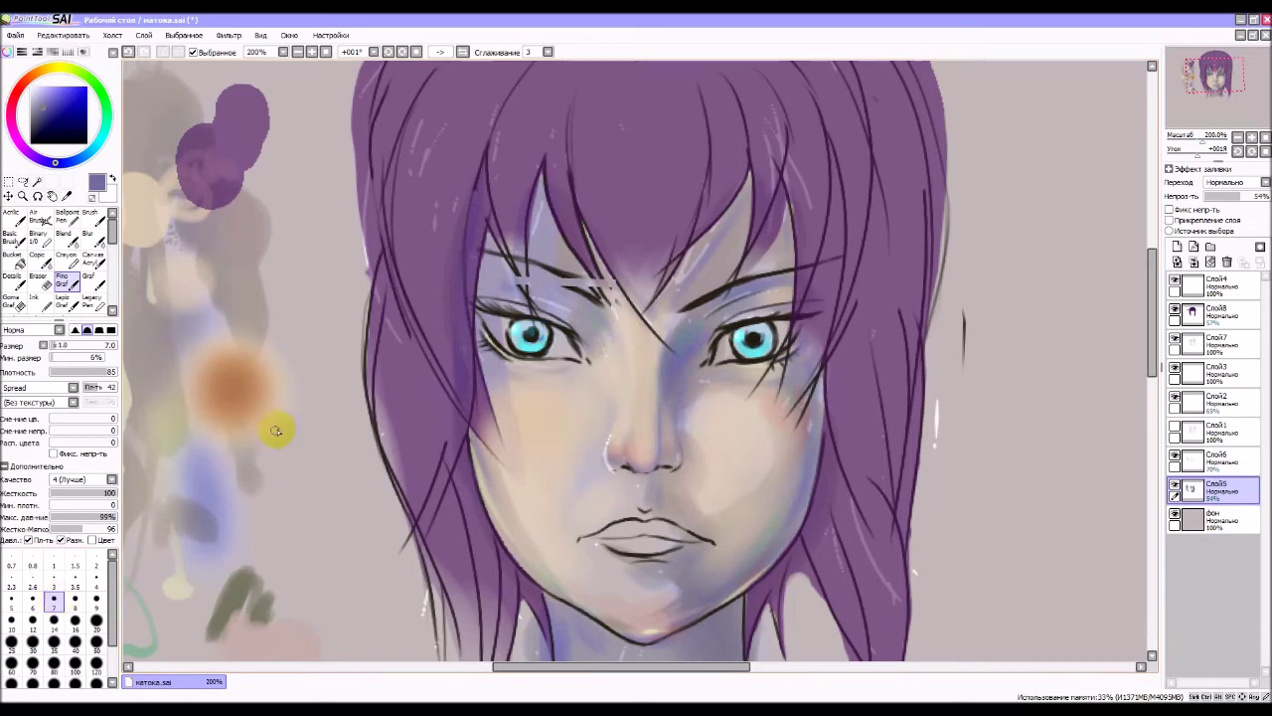
- At brush size 14, add a soft pink blush to the right cheek
left_click(53, 619)
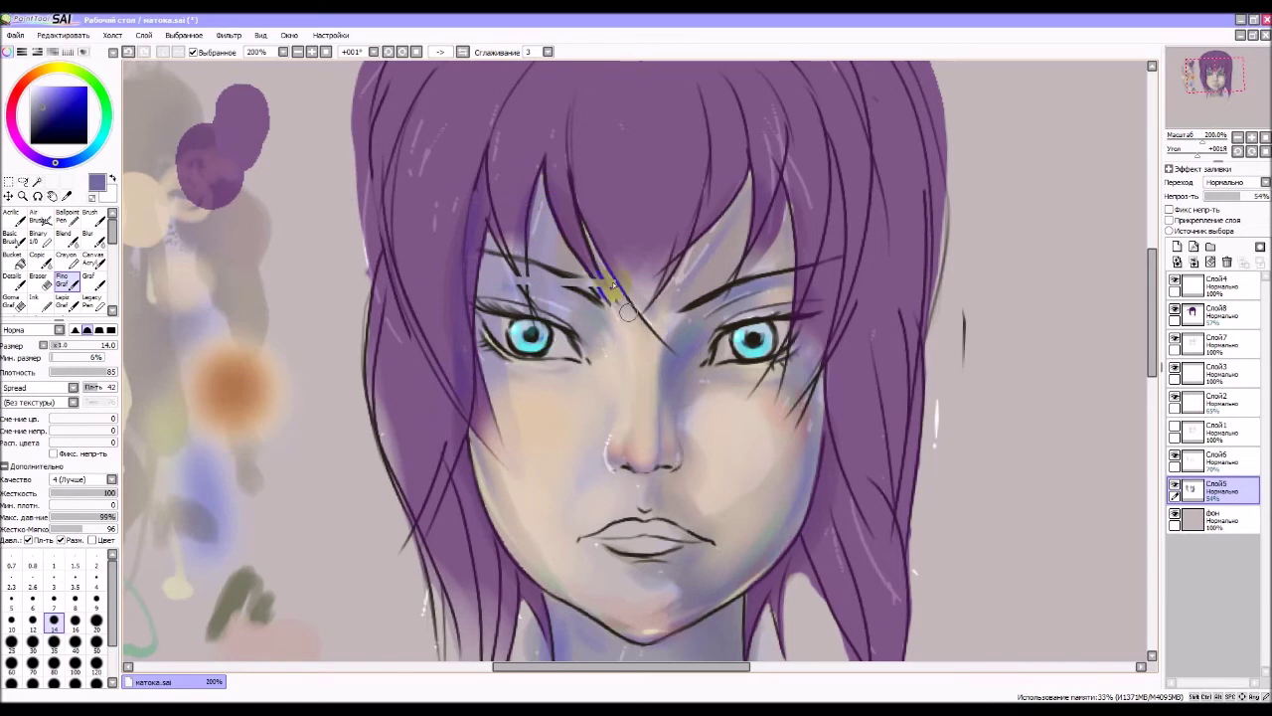
left_click(662, 313)
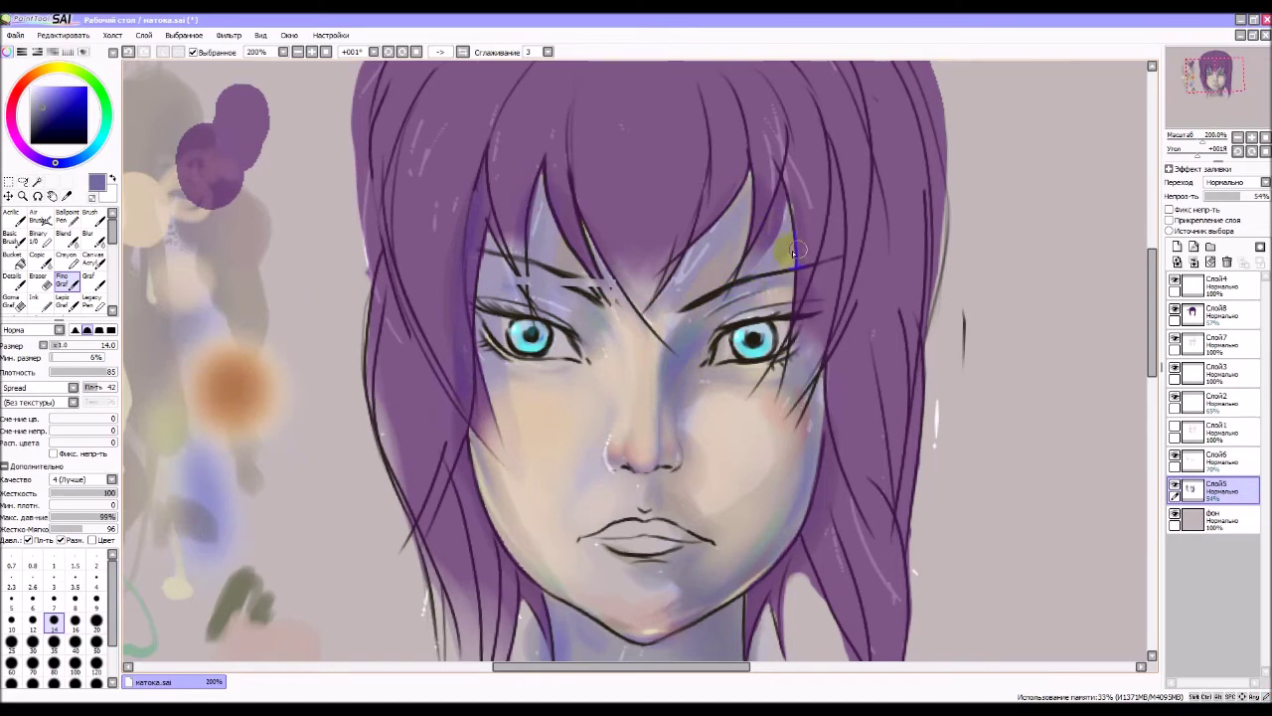
mouse_move(772, 447)
left_mouse_down()
mouse_move(811, 395)
mouse_move(799, 459)
mouse_move(759, 475)
mouse_move(746, 503)
mouse_move(775, 455)
mouse_move(716, 628)
left_mouse_up()
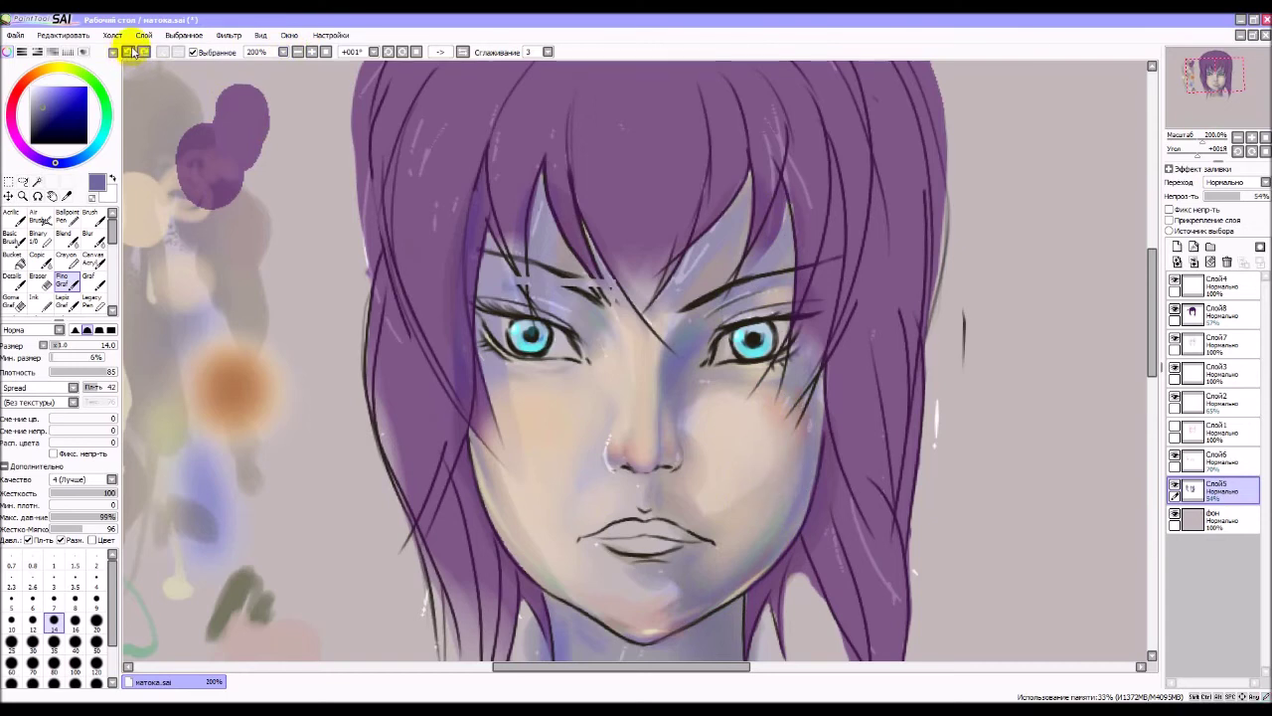
left_click_drag(768, 423, 752, 449)
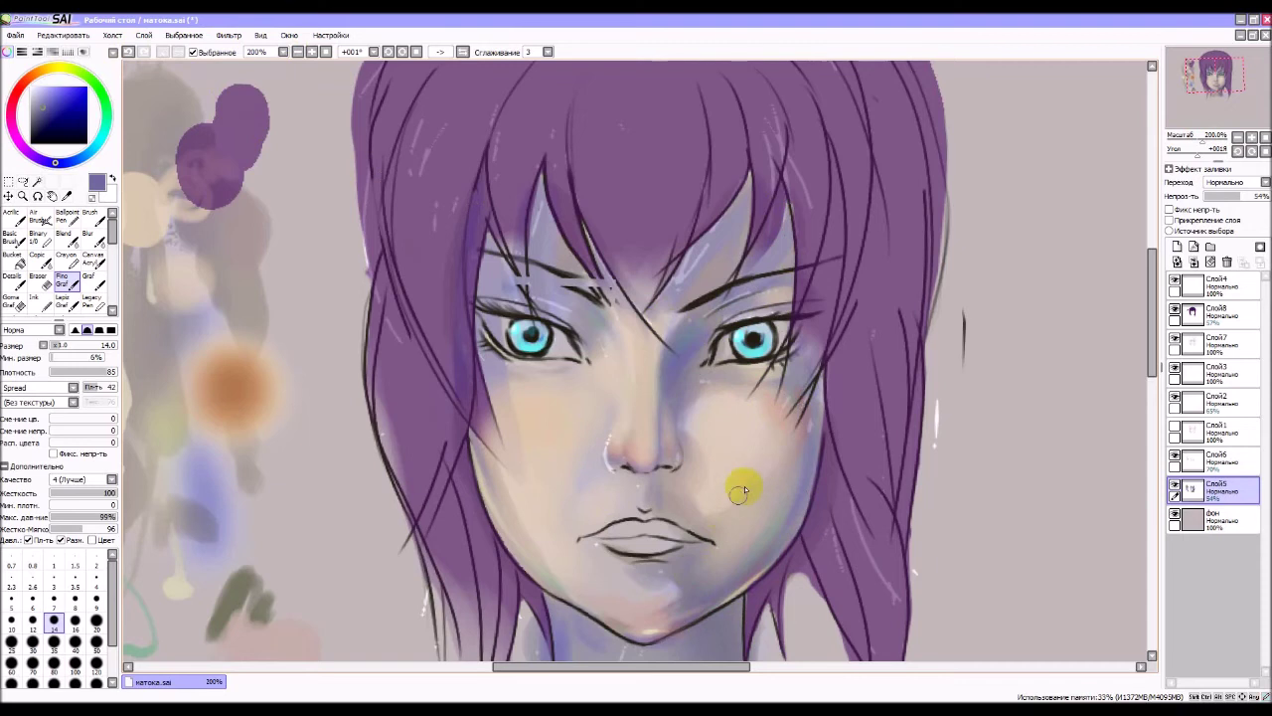
- Try dark-blue strokes by the mouth, right iris and left eyebrow, undoing each one
left_click_drag(691, 526, 720, 548)
key("ctrl+z")
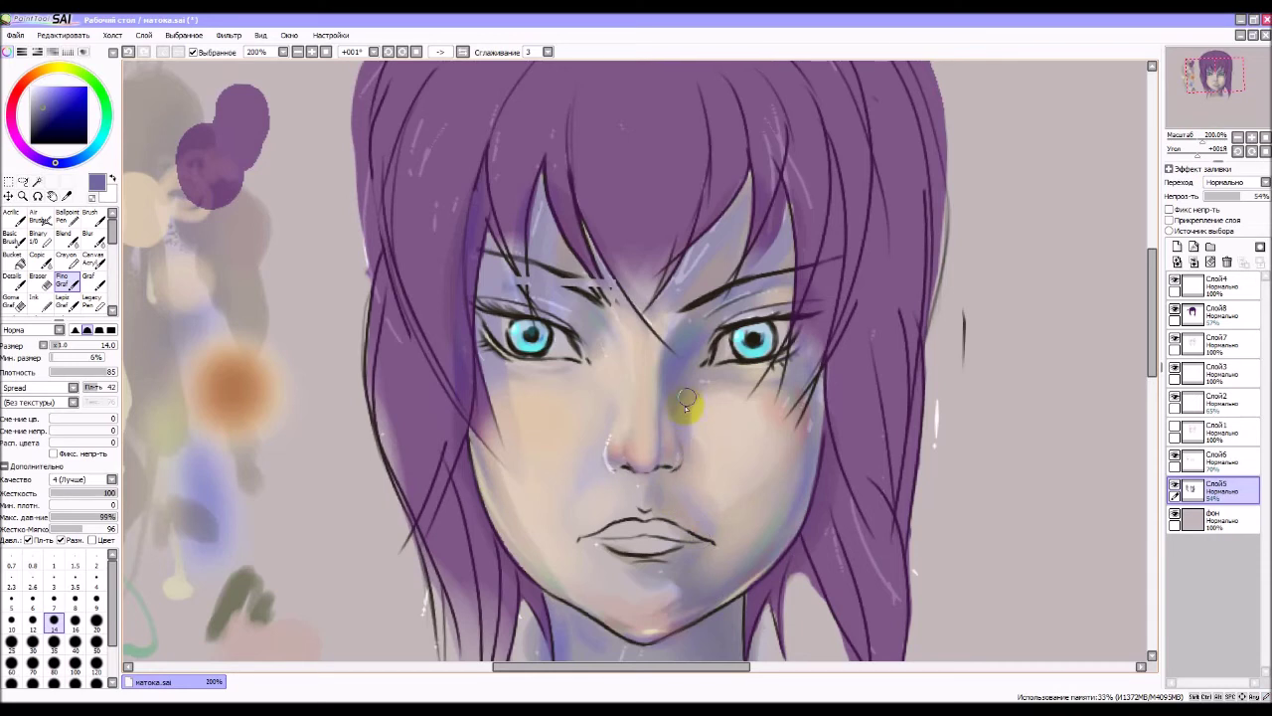
left_click_drag(744, 325, 733, 347)
key("ctrl+z")
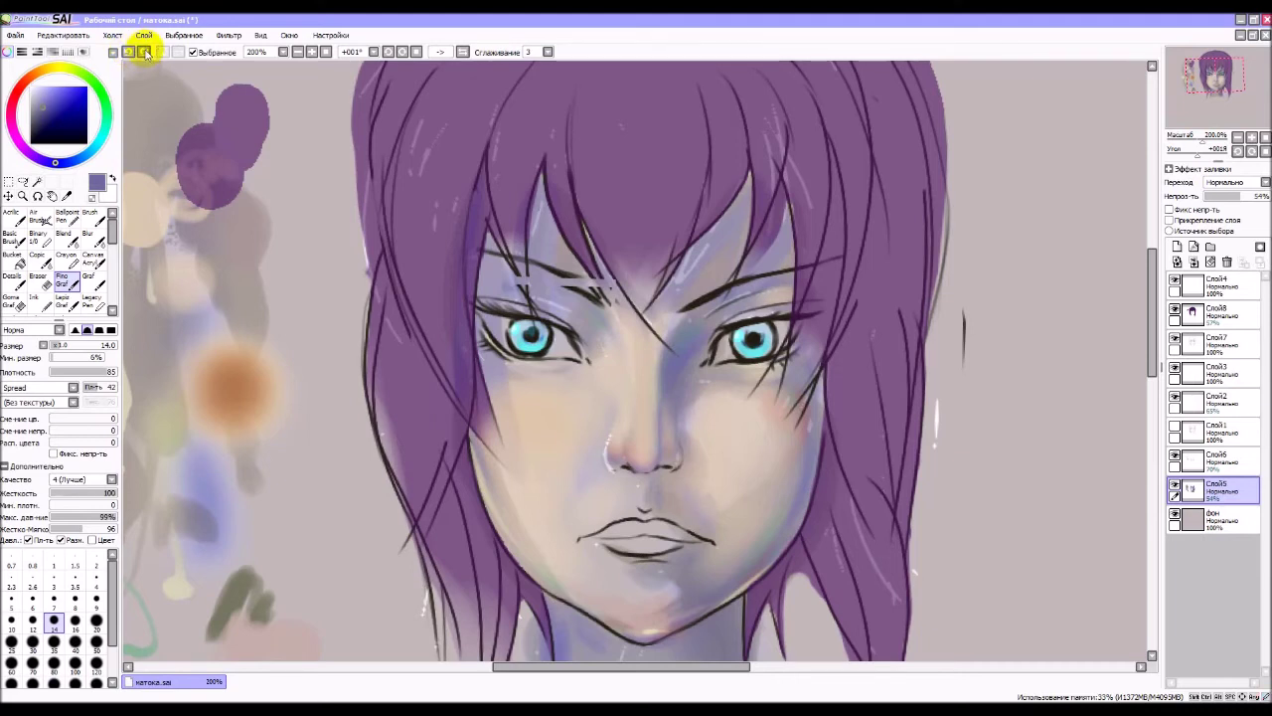
mouse_move(530, 298)
left_mouse_down()
mouse_move(545, 312)
mouse_move(545, 286)
left_mouse_up()
key("ctrl+z")
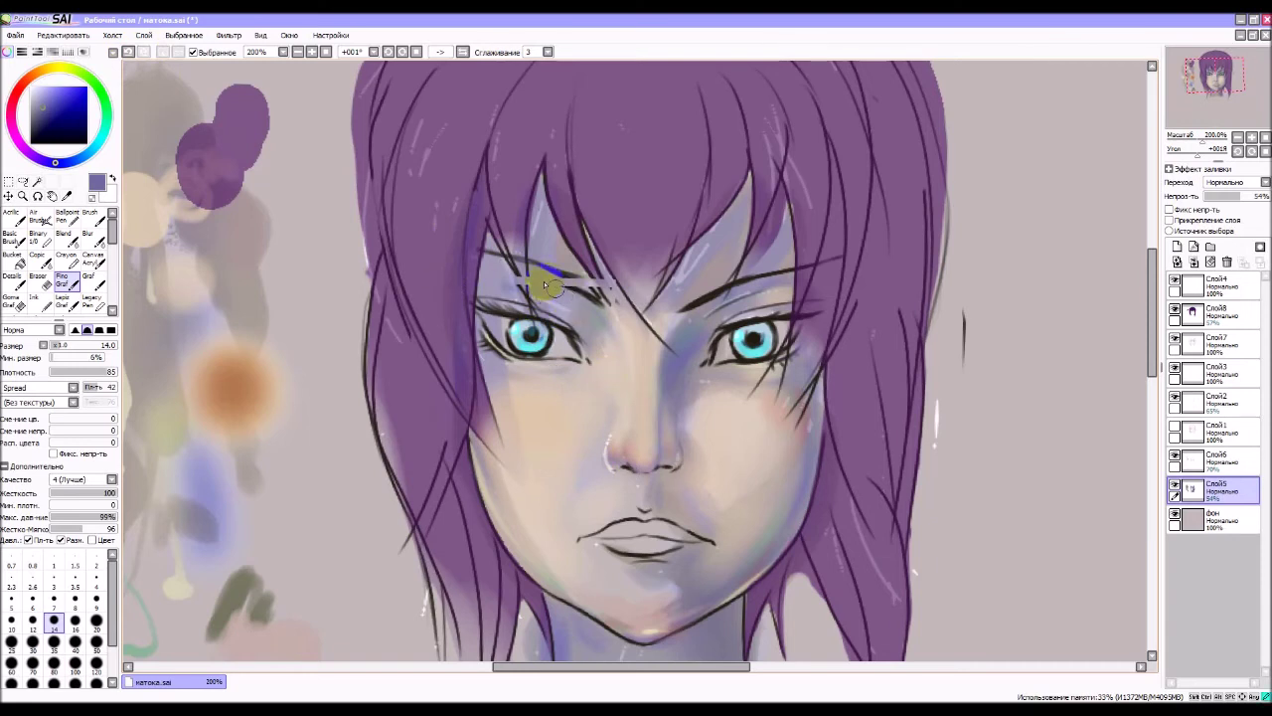
key("ctrl+z")
left_click_drag(497, 244, 519, 260)
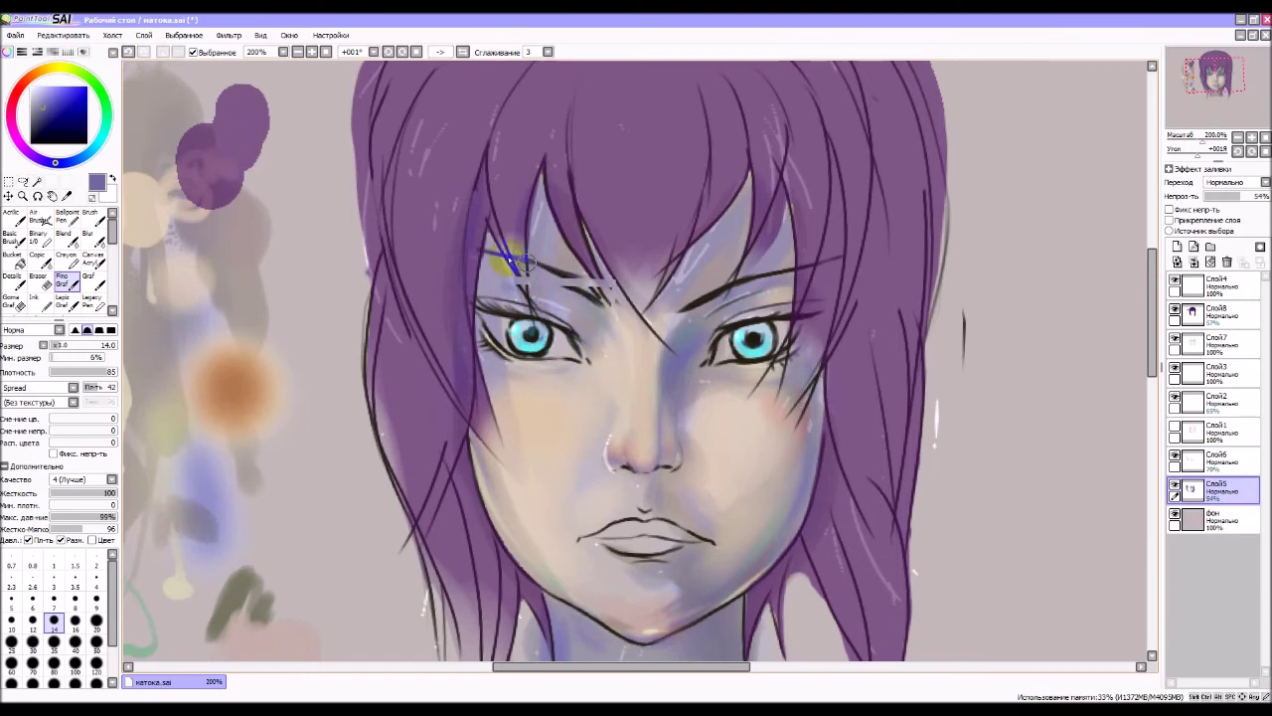
key("ctrl+z")
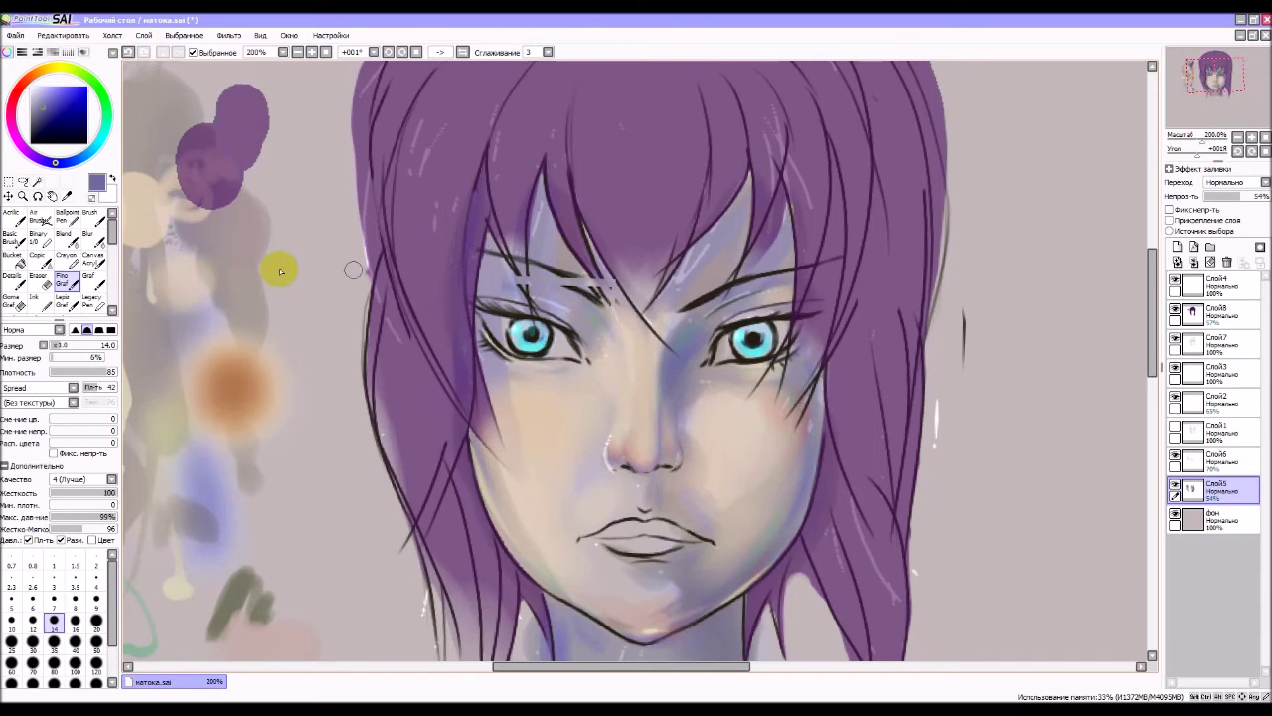
left_click_drag(48, 105, 47, 121)
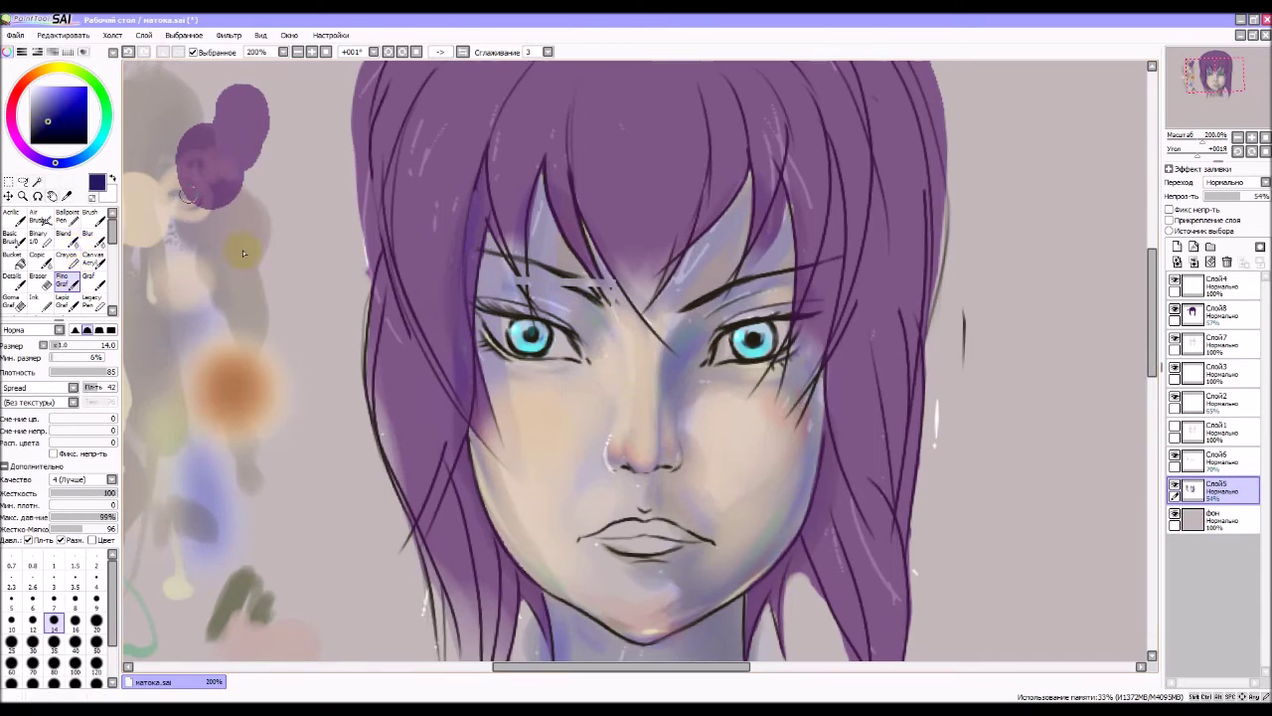
- Test navy strokes around the brows, keeping only a short stroke between them
left_click_drag(269, 364, 286, 398)
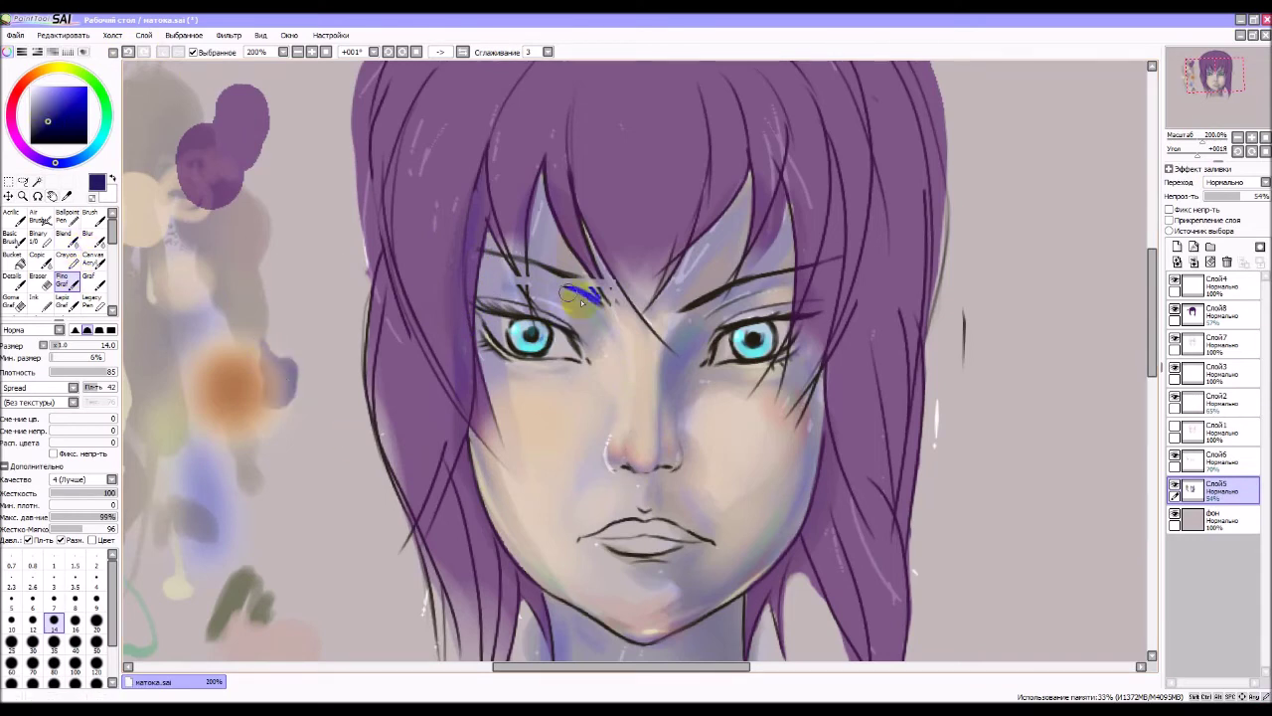
left_click_drag(601, 291, 560, 293)
key("ctrl+z")
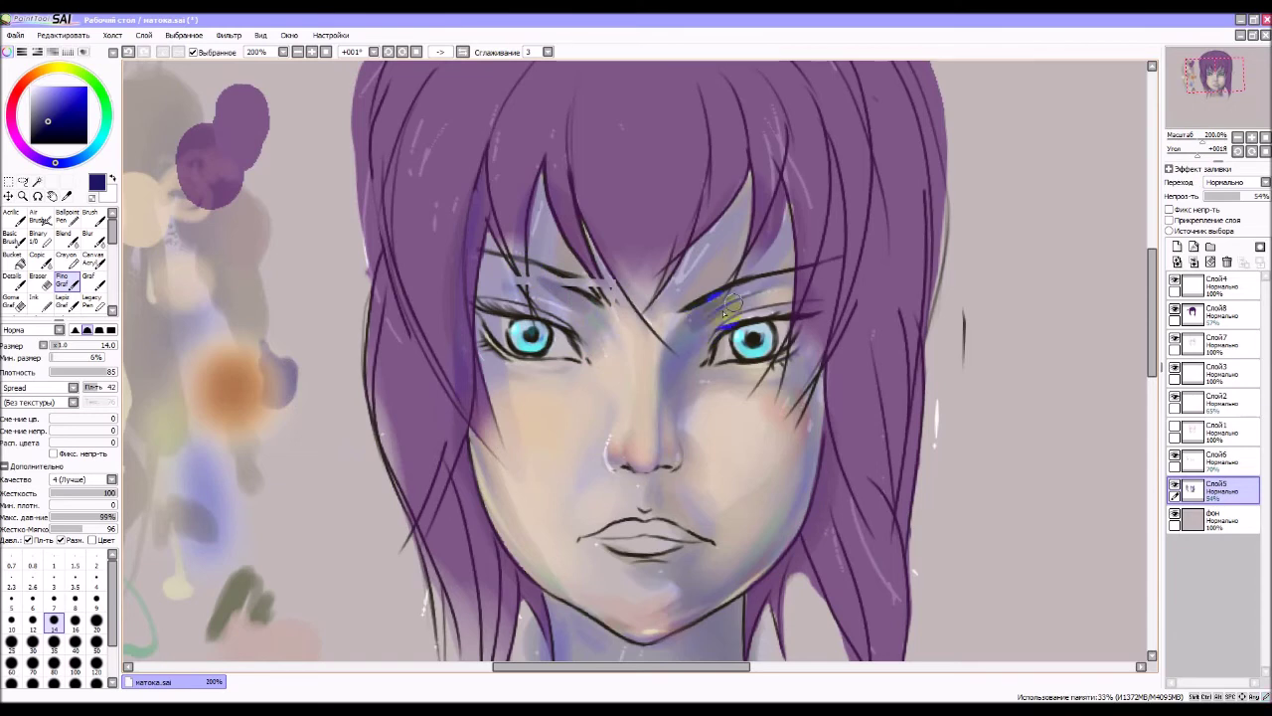
left_click_drag(787, 276, 770, 280)
key("ctrl+z")
left_click_drag(638, 300, 652, 311)
- Paint darker purple strands through the bangs and add accents around the right eye
left_click_drag(714, 238, 750, 172)
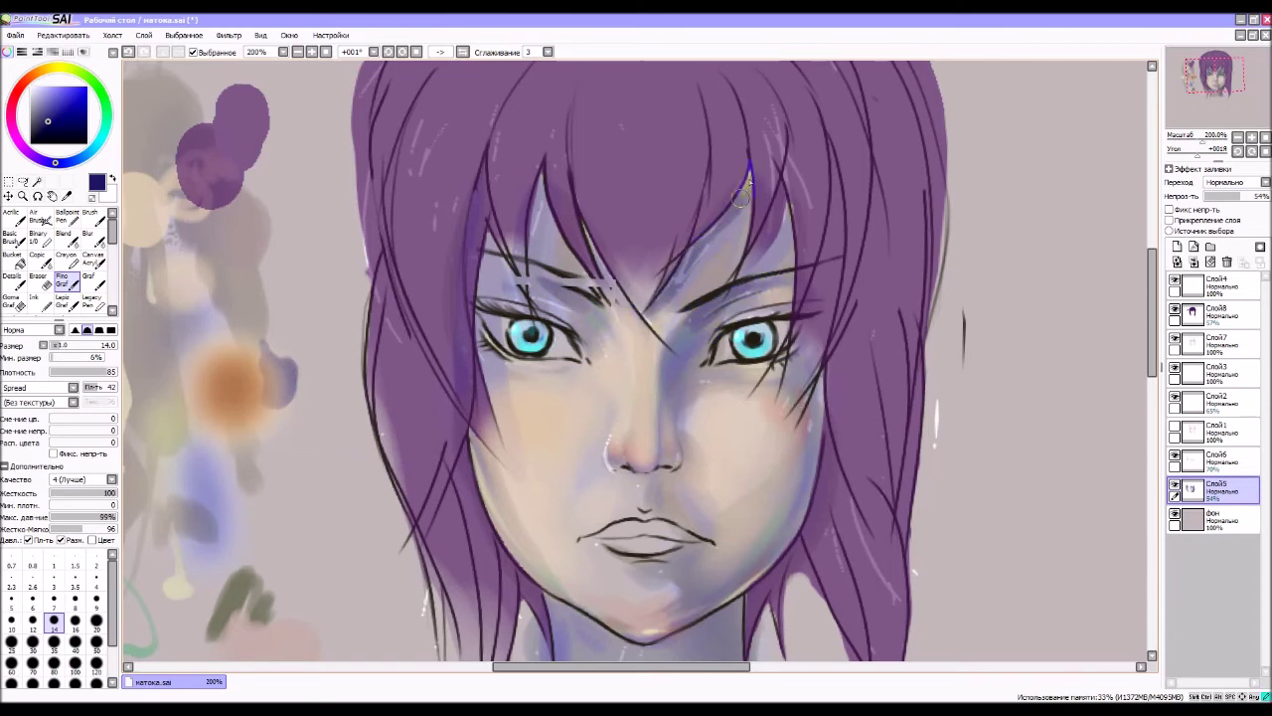
mouse_move(688, 247)
left_mouse_down()
mouse_move(705, 240)
mouse_move(686, 248)
mouse_move(710, 145)
left_mouse_up()
mouse_move(700, 94)
left_mouse_down()
mouse_move(708, 184)
mouse_move(696, 226)
left_mouse_up()
left_click_drag(735, 94, 738, 183)
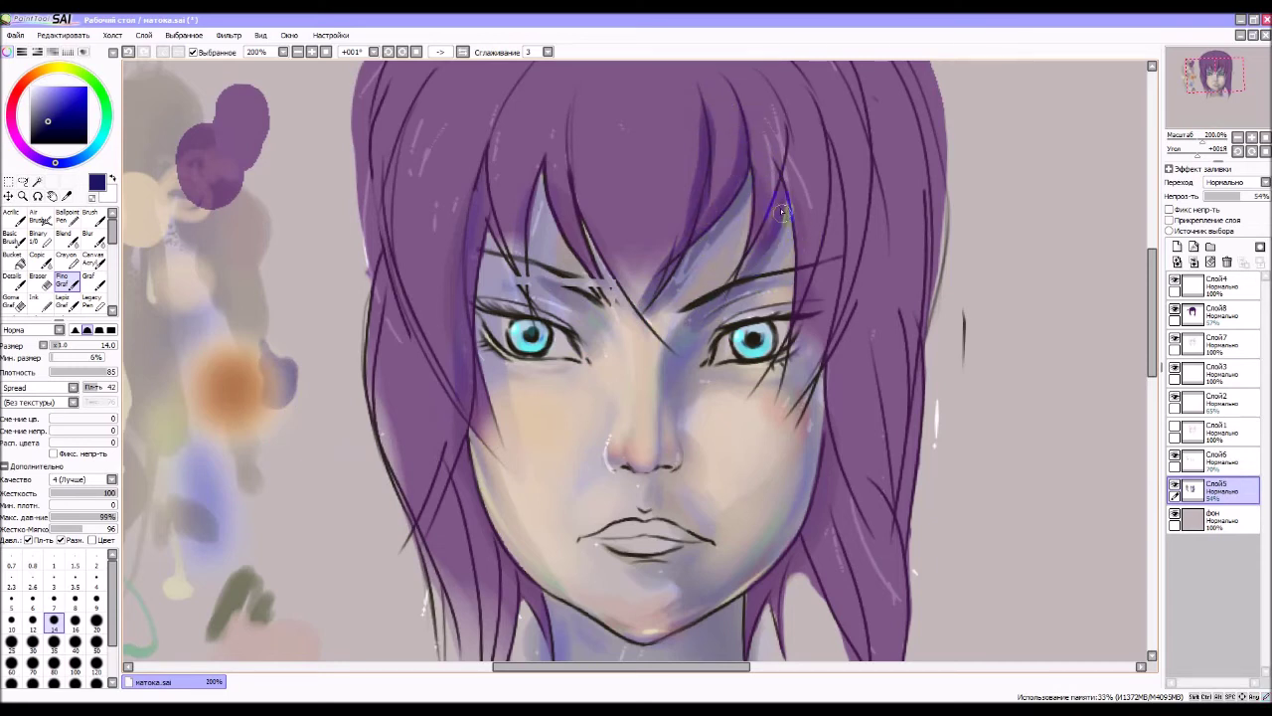
mouse_move(778, 333)
left_mouse_down()
mouse_move(744, 348)
mouse_move(720, 338)
mouse_move(785, 323)
left_mouse_up()
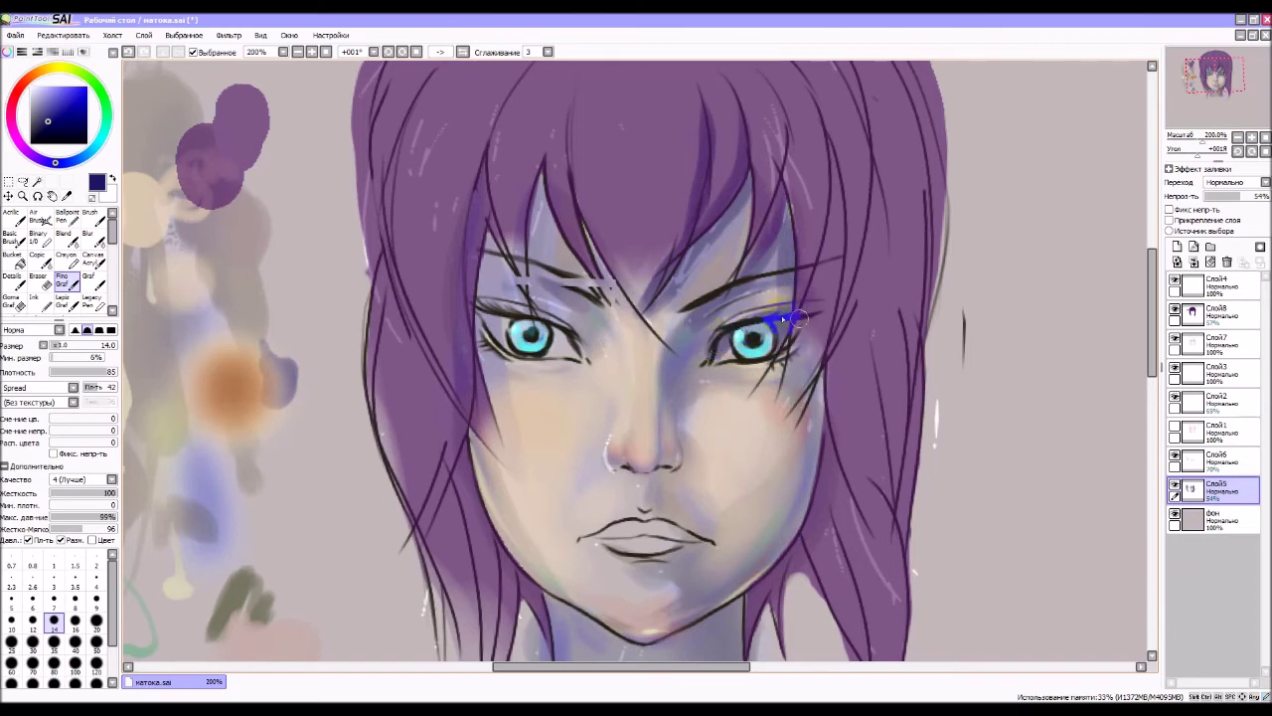
- Repaint the hair above the left eye and shade the left cheek edge and jawline blue-violet
left_click(502, 316)
mouse_move(502, 316)
left_mouse_down()
mouse_move(581, 358)
mouse_move(568, 343)
left_mouse_up()
key("ctrl+z")
key("ctrl+z")
key("ctrl+z")
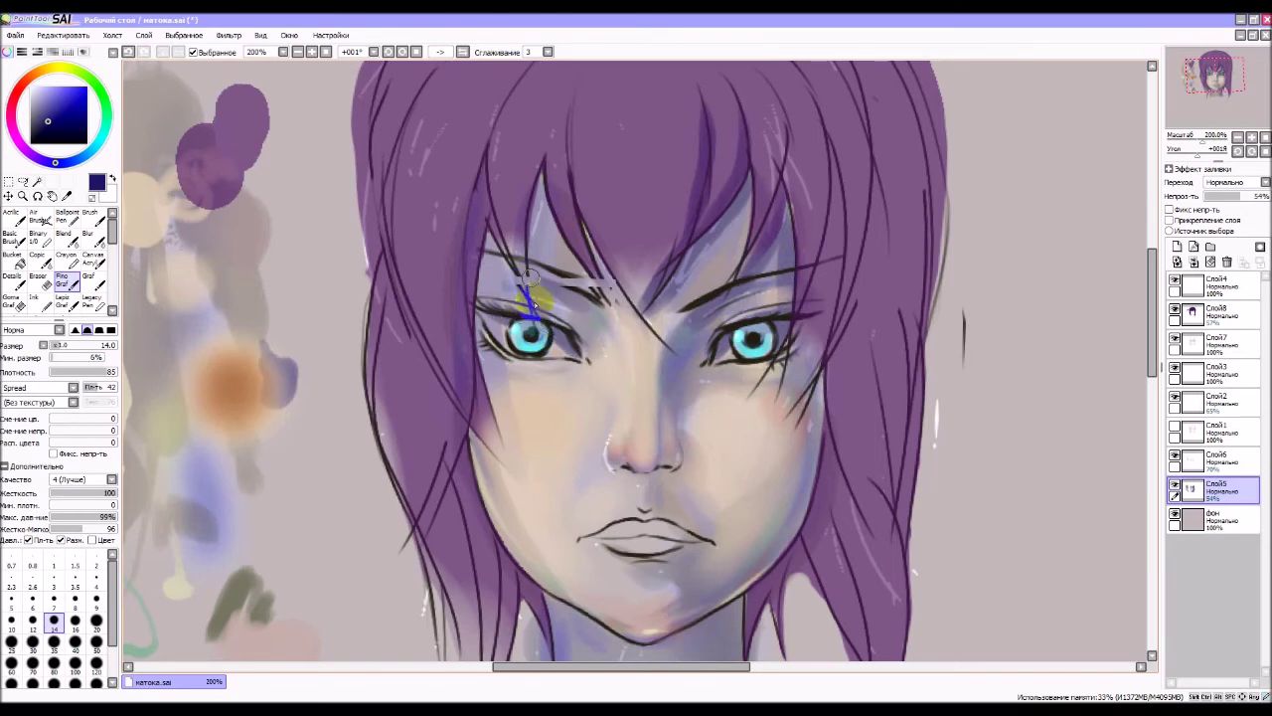
mouse_move(520, 203)
left_mouse_down()
mouse_move(537, 222)
mouse_move(547, 169)
left_mouse_up()
mouse_move(532, 248)
left_mouse_down()
mouse_move(497, 273)
mouse_move(490, 234)
mouse_move(492, 298)
left_mouse_up()
left_click_drag(487, 248, 492, 398)
key("ctrl+z")
left_click_drag(489, 221, 478, 261)
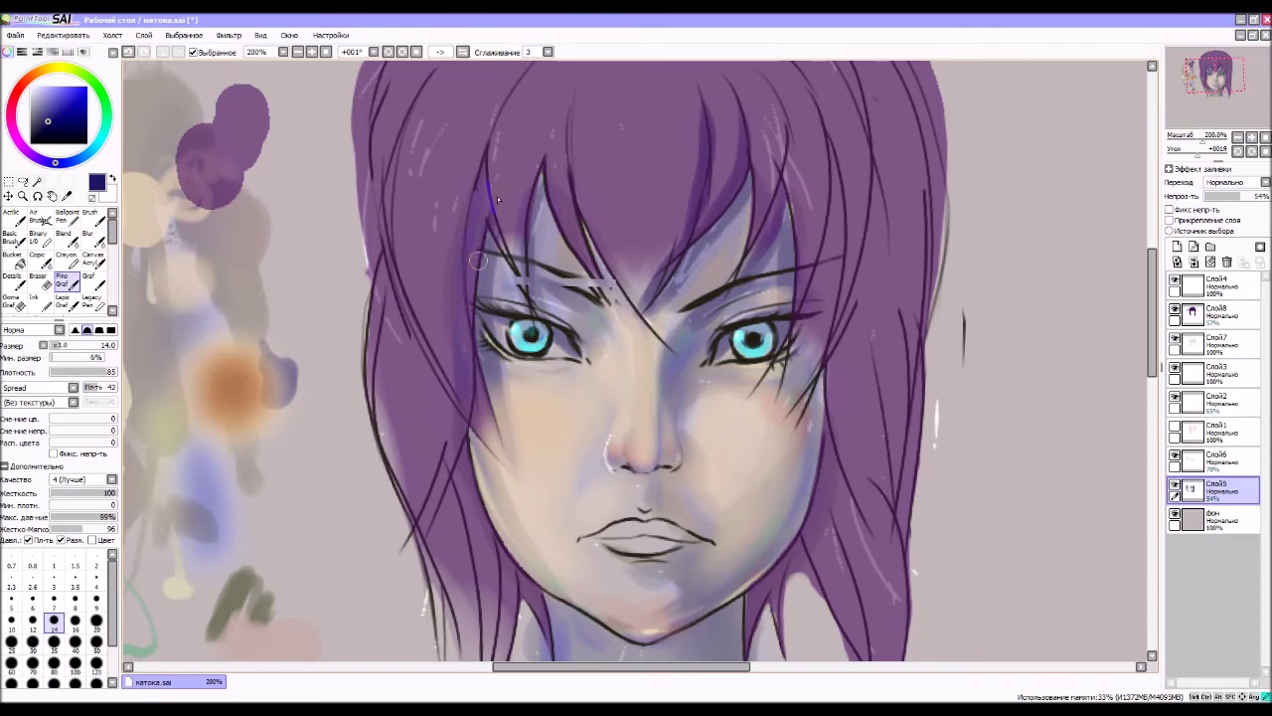
mouse_move(484, 471)
left_mouse_down()
mouse_move(547, 586)
mouse_move(665, 659)
left_mouse_up()
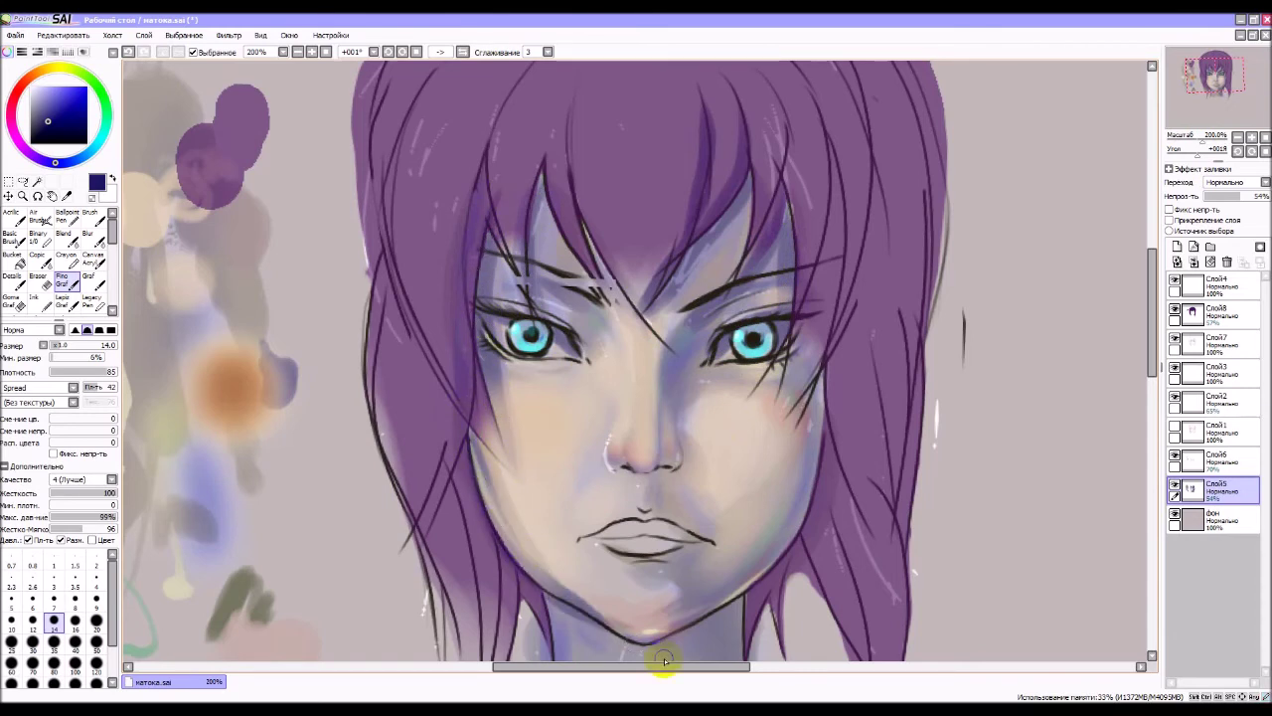
- Shade the left edge and front of the neck blue-grey below the jaw
scroll(556, 489, "down", 3)
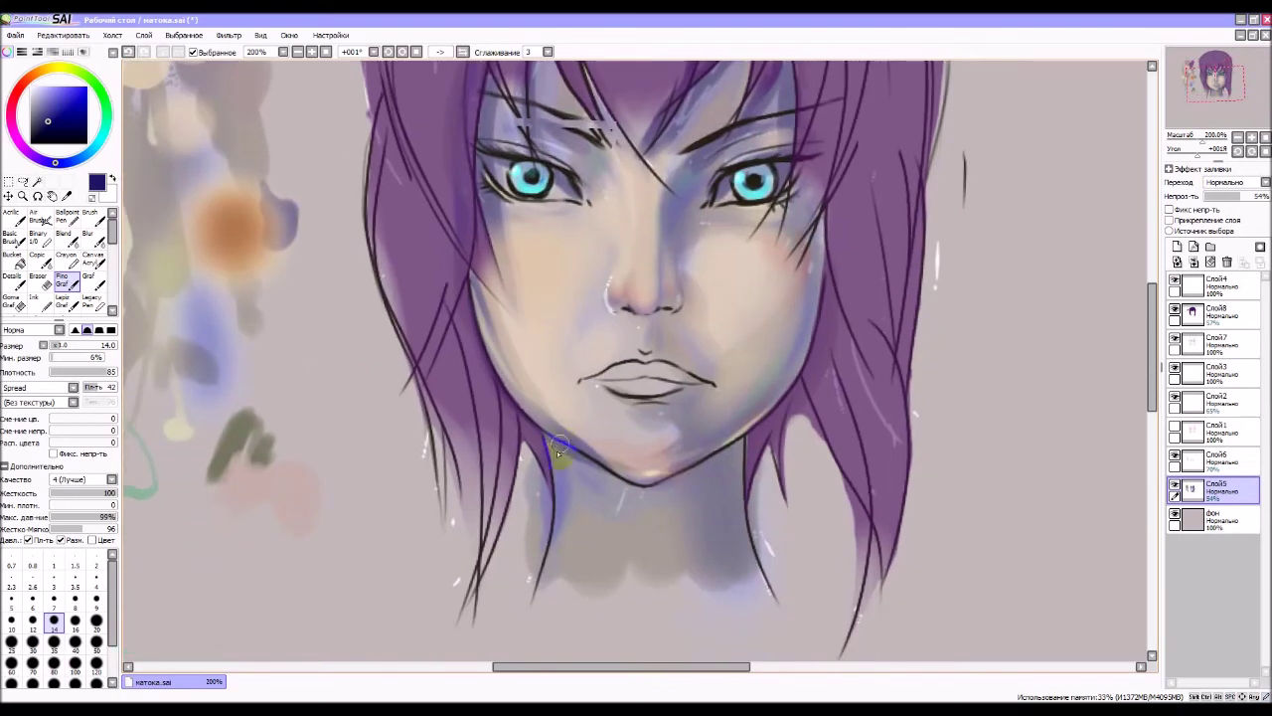
mouse_move(557, 448)
left_mouse_down()
mouse_move(548, 512)
mouse_move(542, 489)
mouse_move(577, 472)
mouse_move(544, 566)
left_mouse_up()
left_click_drag(553, 497, 541, 571)
mouse_move(596, 497)
left_mouse_down()
mouse_move(618, 523)
mouse_move(584, 494)
mouse_move(626, 512)
mouse_move(602, 477)
mouse_move(562, 465)
mouse_move(624, 511)
mouse_move(725, 455)
left_mouse_up()
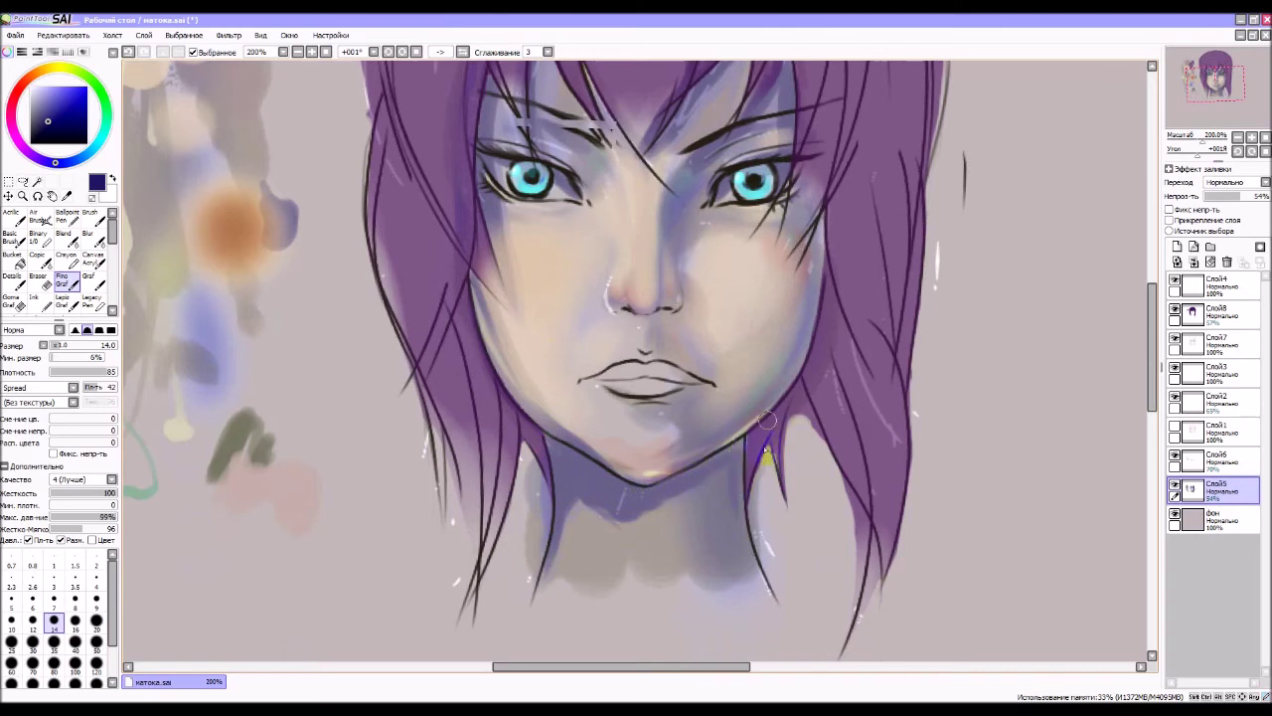
- Repaint the hair edge beside the jaw and cheek in blue-purple
mouse_move(750, 497)
left_mouse_down()
mouse_move(795, 401)
mouse_move(825, 457)
left_mouse_up()
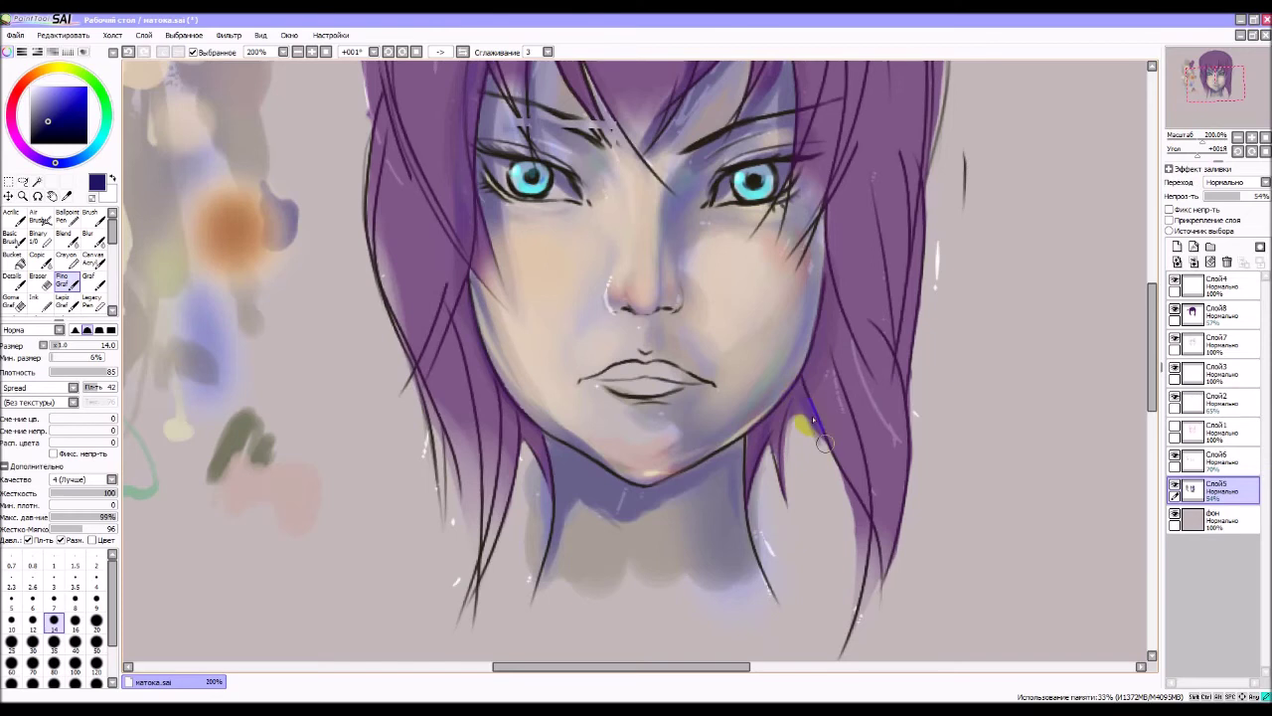
left_click_drag(795, 393, 842, 487)
left_click_drag(835, 373, 845, 457)
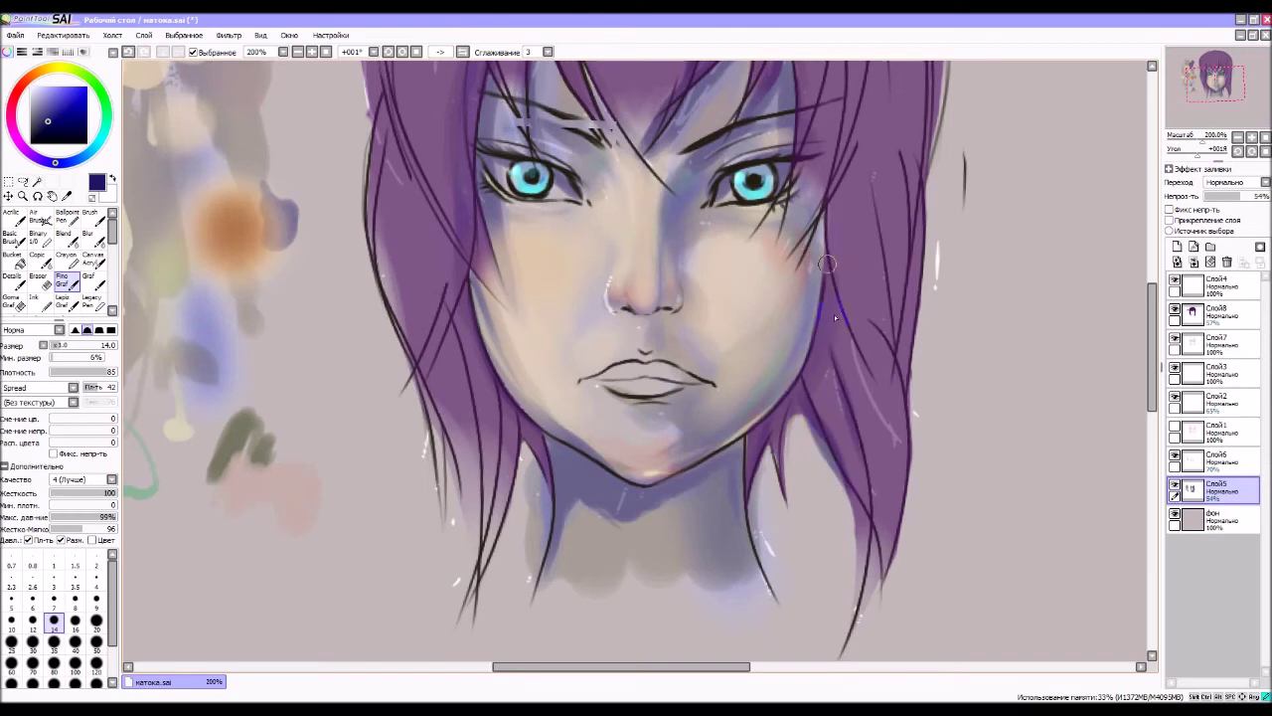
mouse_move(835, 318)
left_mouse_down()
mouse_move(824, 299)
mouse_move(850, 367)
mouse_move(837, 358)
mouse_move(828, 260)
left_mouse_up()
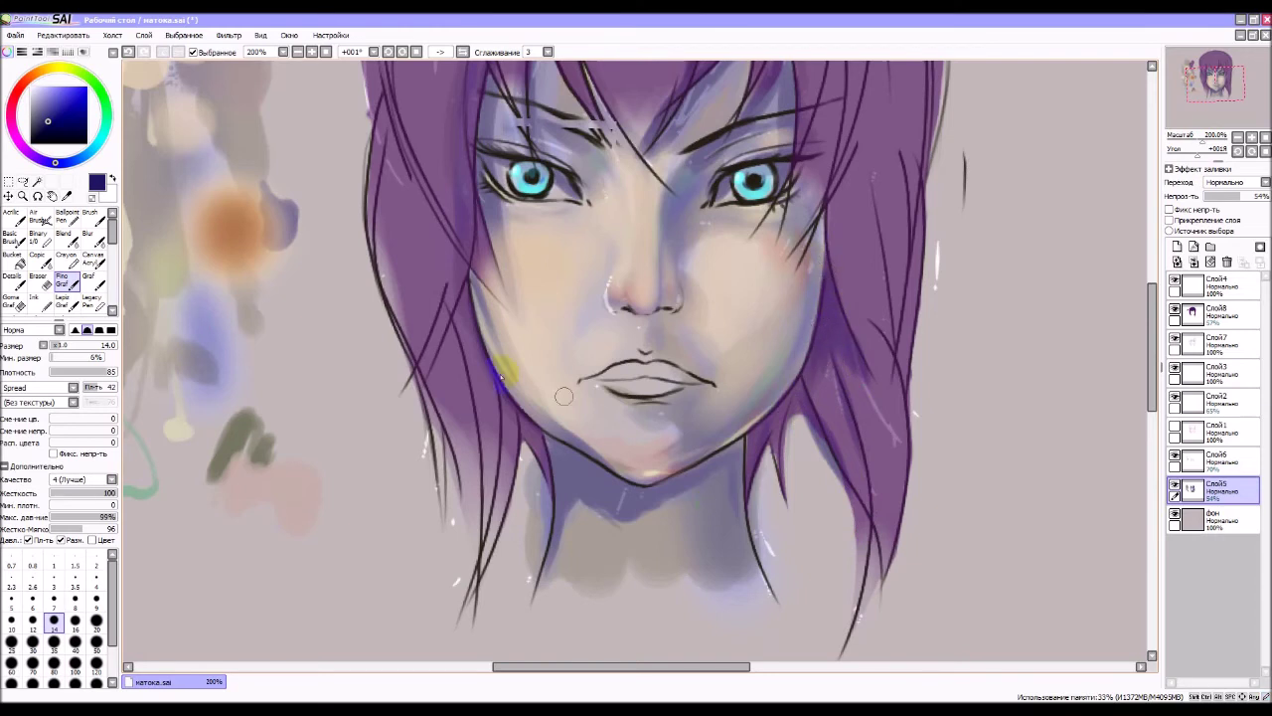
left_click_drag(460, 299, 491, 387)
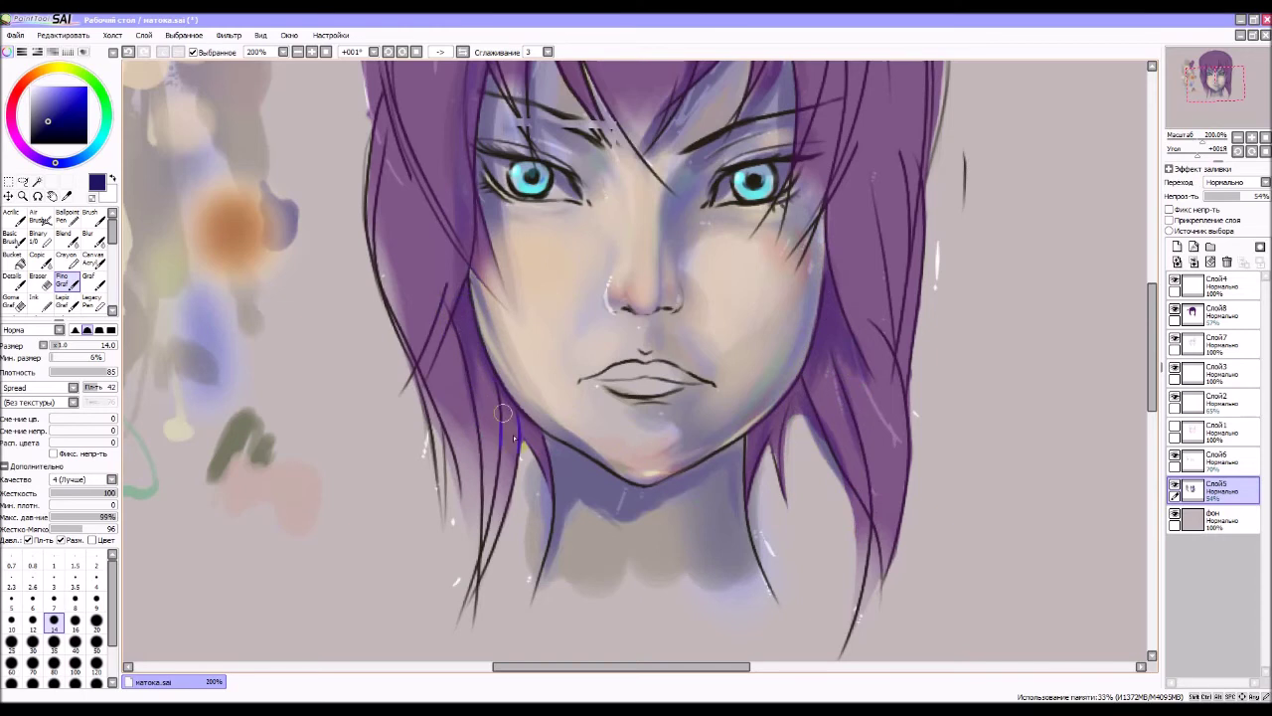
- Add dark blue strokes to the hair edge and tips, undoing a yellowish one
left_click_drag(483, 513, 503, 487)
key("ctrl+z")
mouse_move(515, 437)
left_mouse_down()
mouse_move(512, 416)
mouse_move(533, 426)
left_mouse_up()
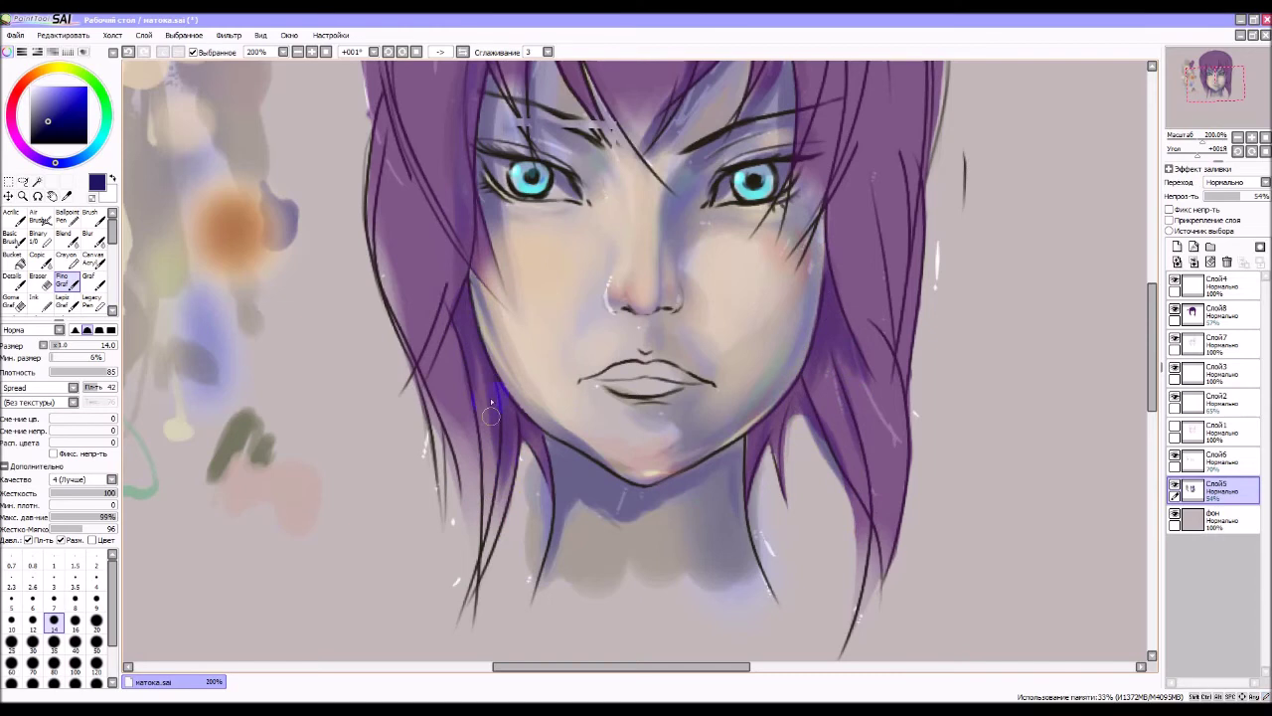
left_click_drag(476, 573, 477, 588)
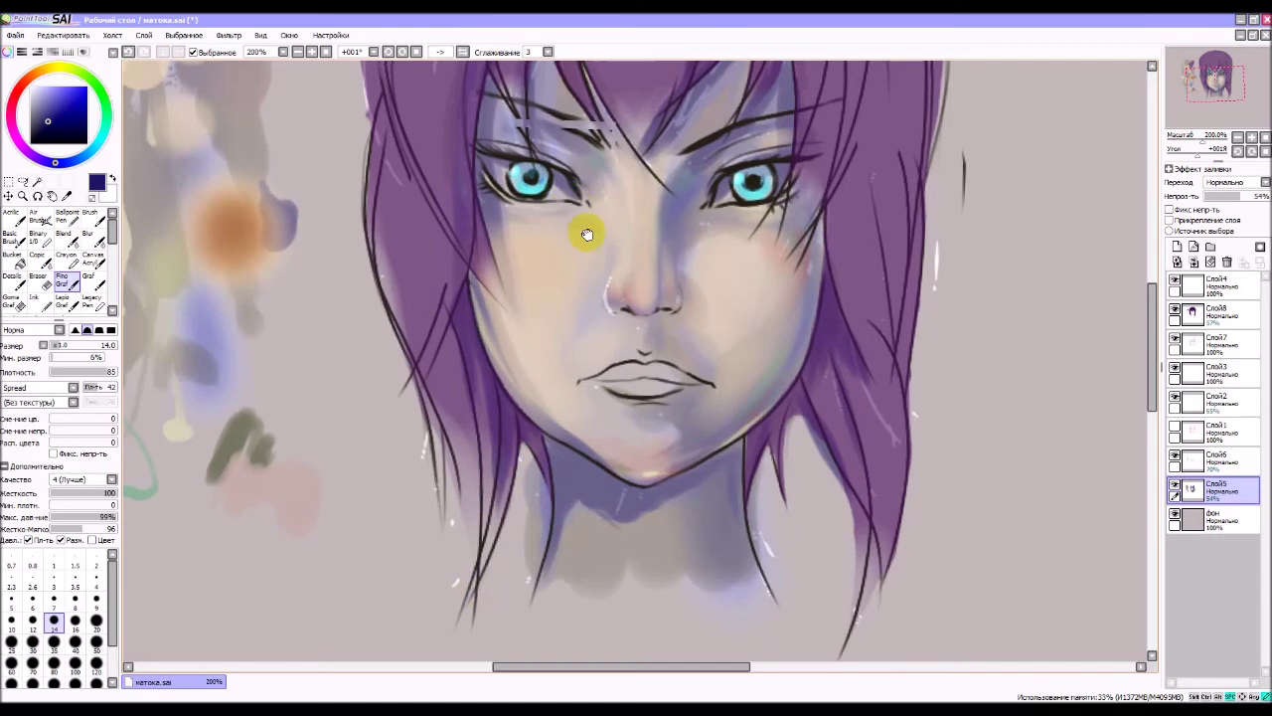
left_click_drag(582, 228, 648, 430)
left_click_drag(608, 314, 547, 326)
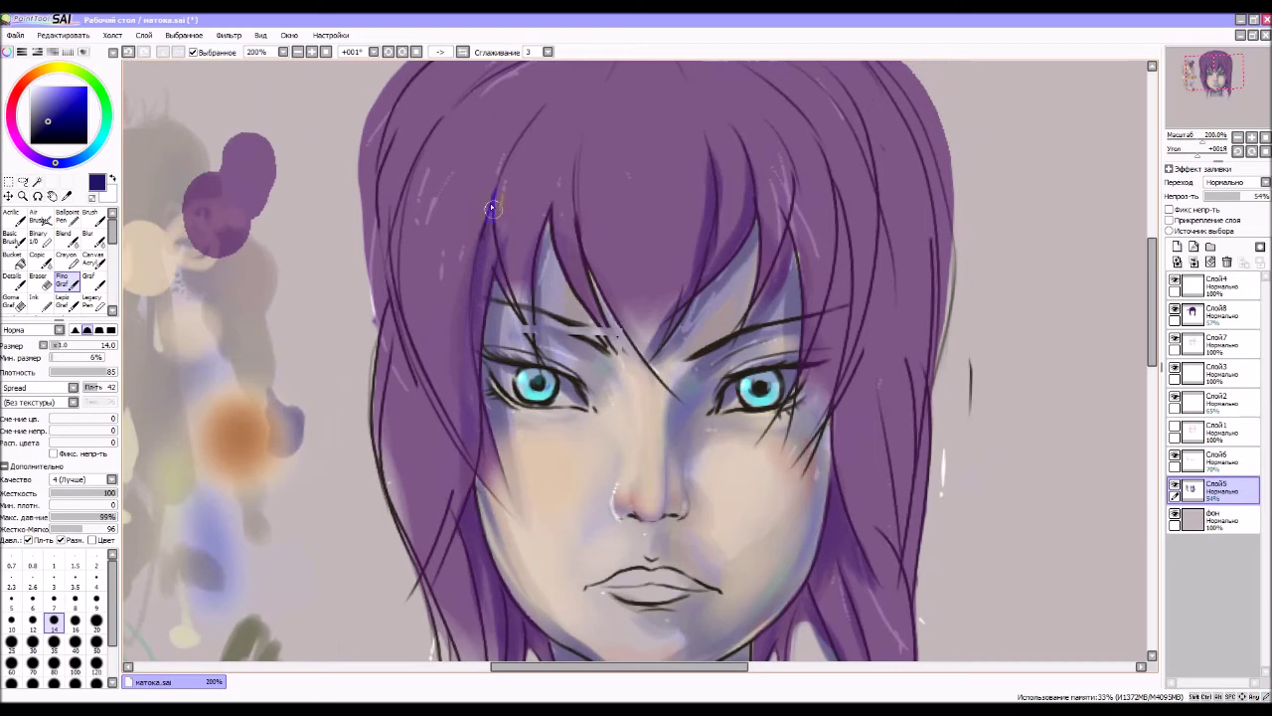
- Paint darker purple strands in the upper hair, undoing stray marks above the left eye
left_click_drag(548, 210, 552, 233)
left_click_drag(562, 179, 547, 230)
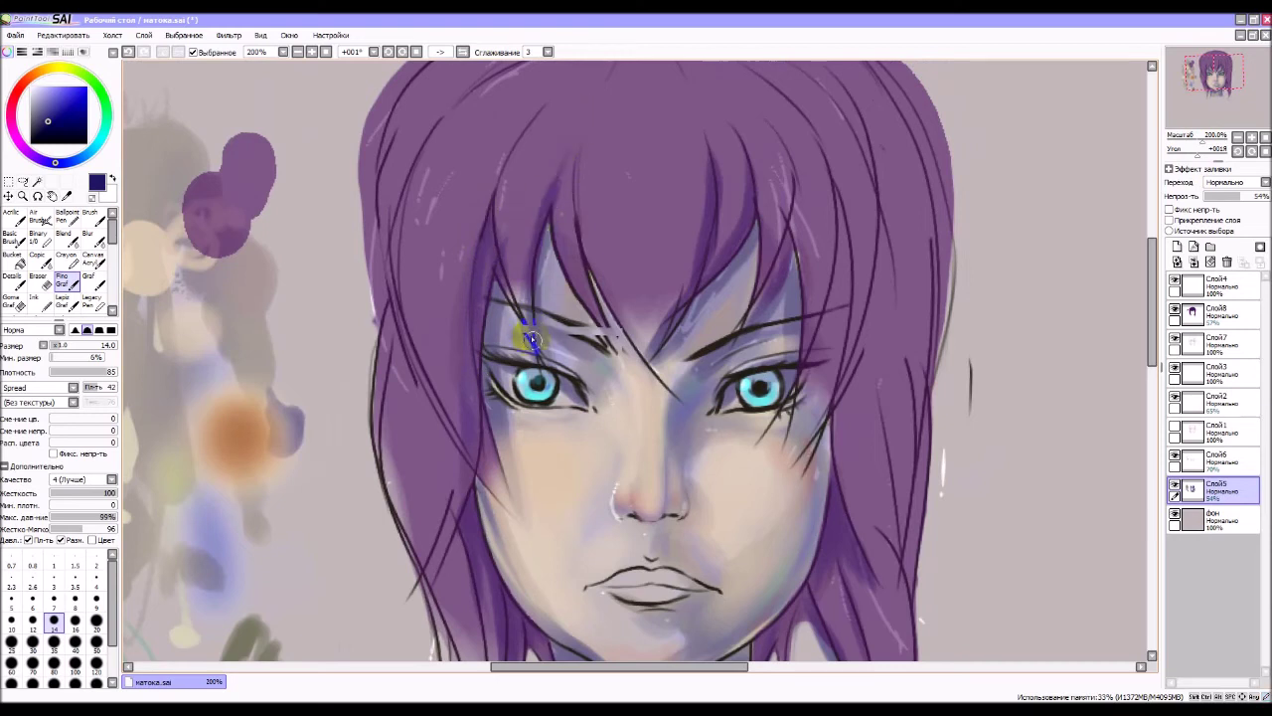
left_click_drag(531, 337, 533, 338)
key("ctrl+z")
left_click_drag(493, 225, 500, 243)
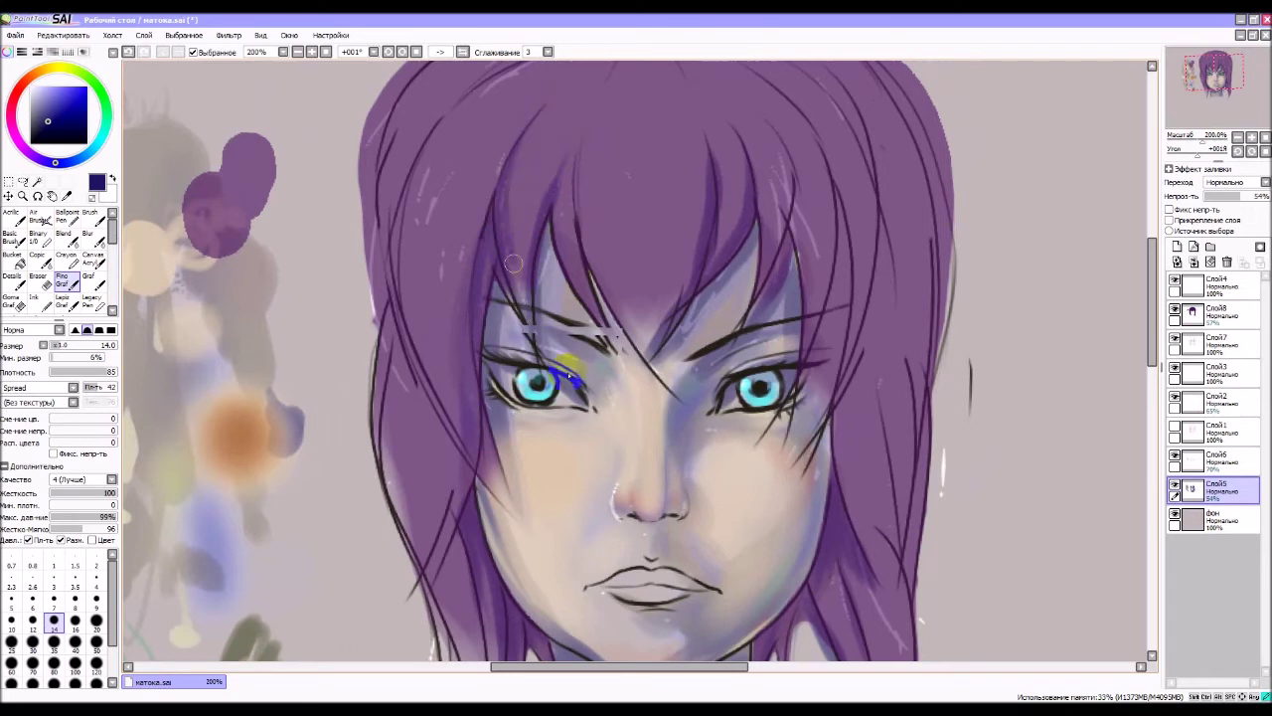
key("ctrl+z")
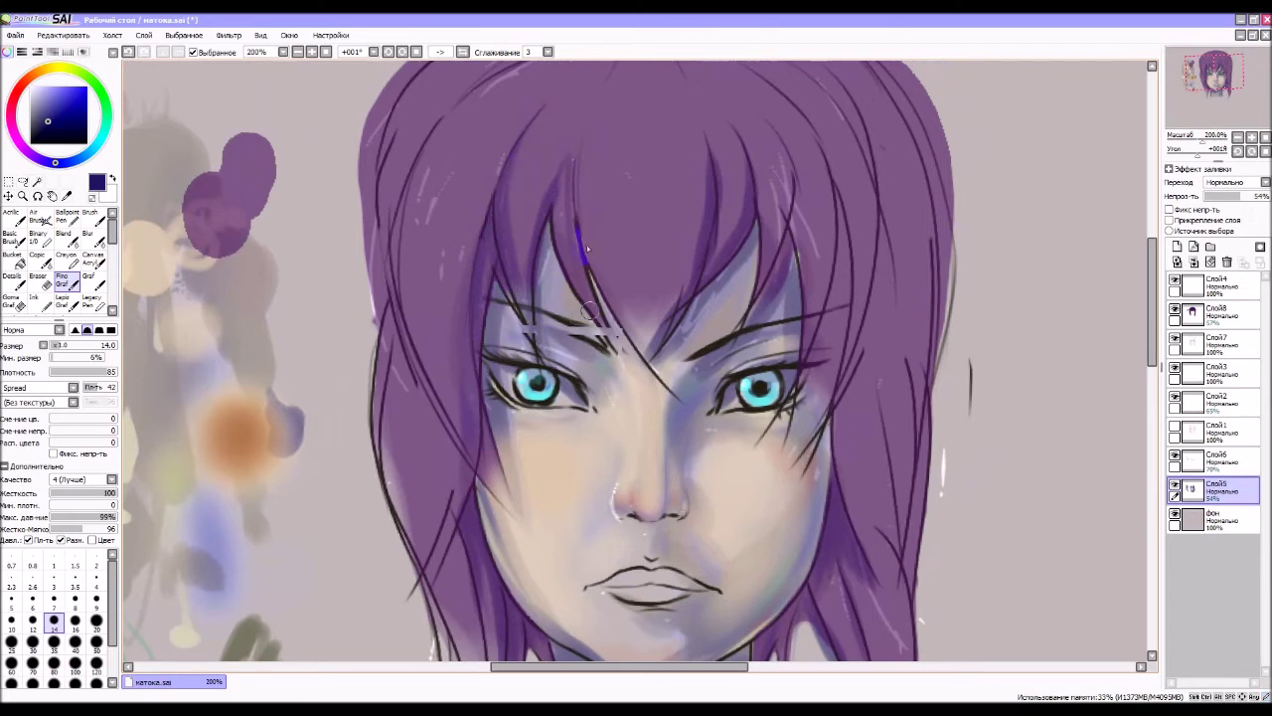
left_click_drag(591, 277, 601, 300)
key("ctrl+z")
left_click_drag(577, 249, 587, 90)
left_click_drag(586, 214, 628, 316)
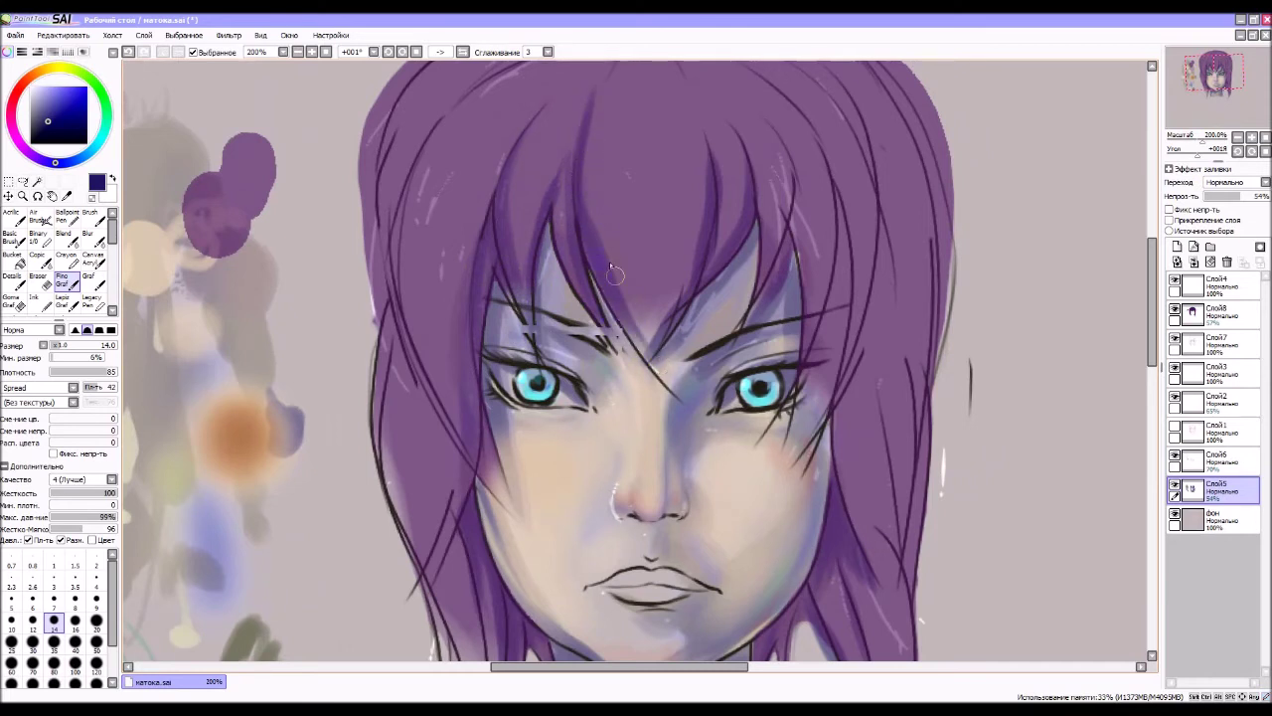
- Add thin dark hair strands running down toward the brow, undoing stray lines
left_click_drag(843, 185, 618, 174)
left_click_drag(658, 278, 650, 178)
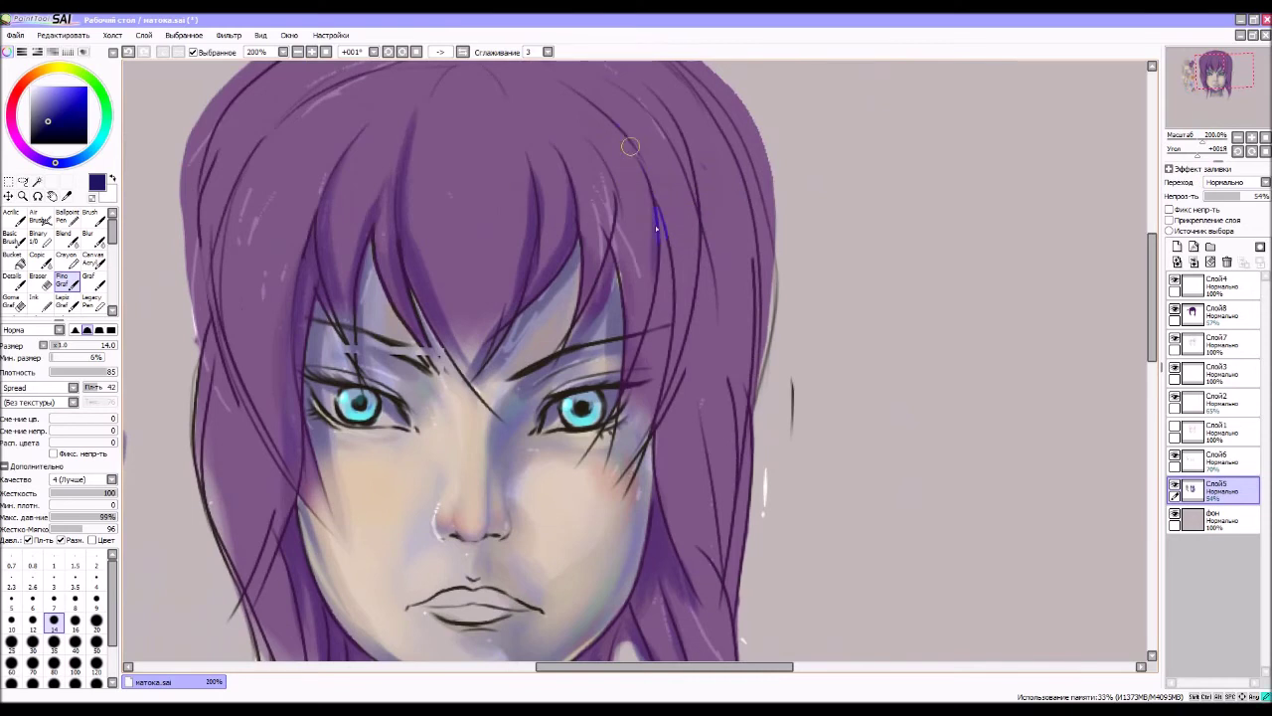
left_click_drag(653, 232, 627, 369)
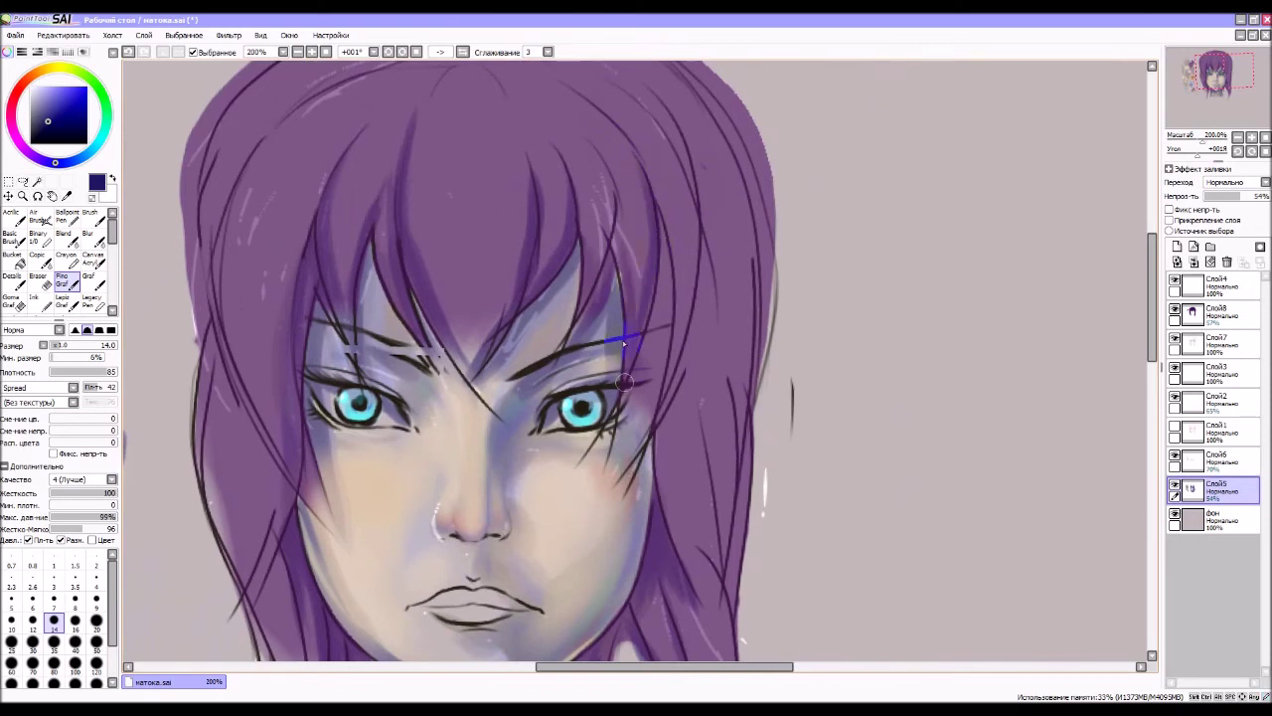
left_click_drag(627, 249, 617, 341)
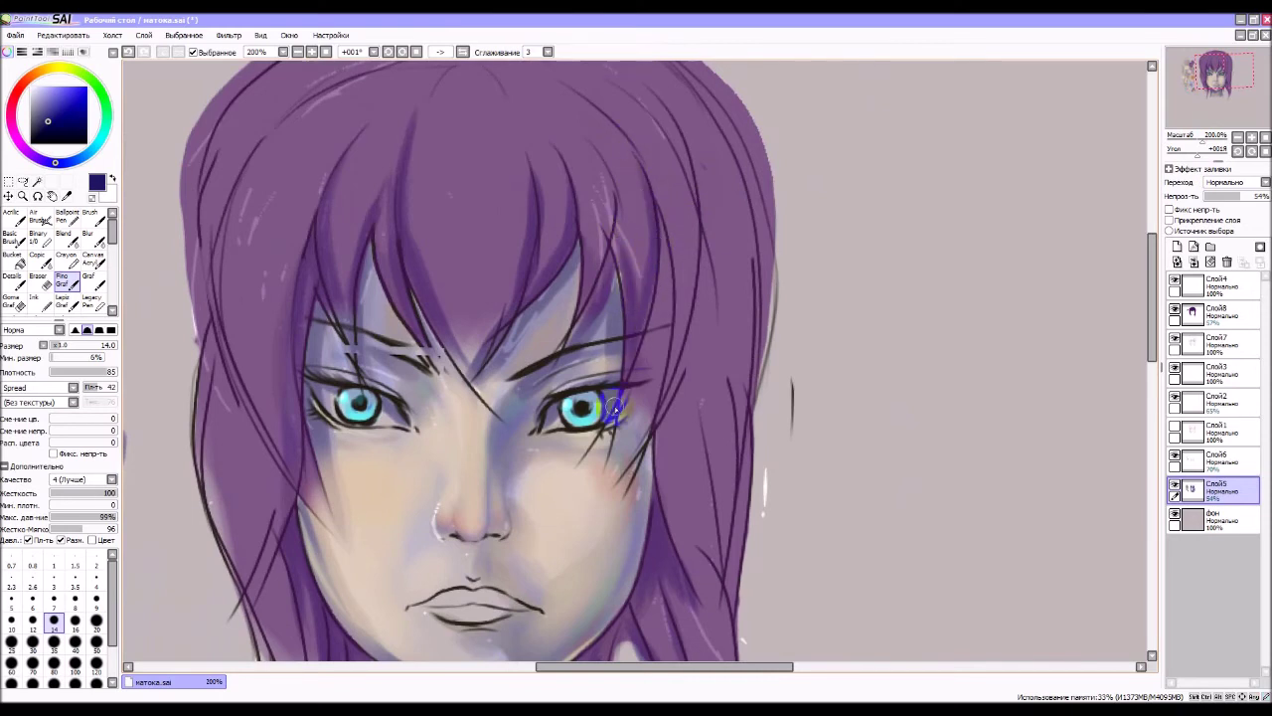
key("ctrl+z")
key("ctrl+z")
left_click_drag(660, 227, 666, 249)
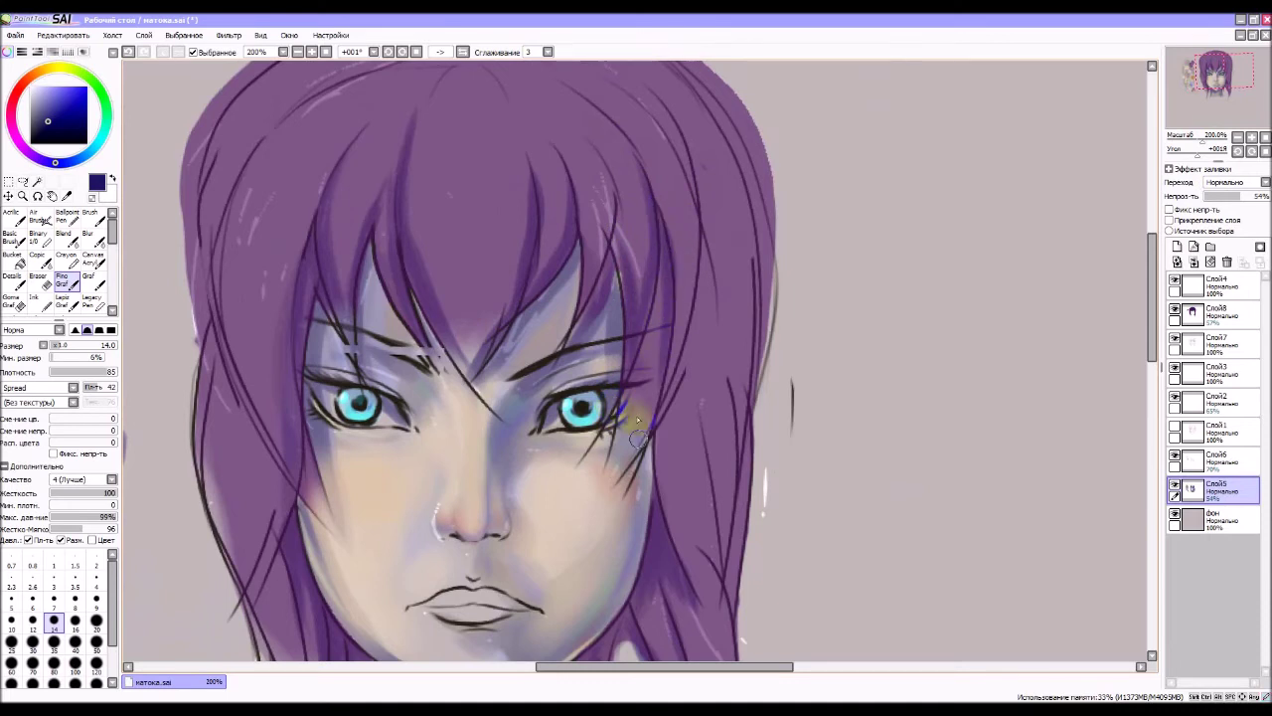
left_click_drag(626, 338, 627, 382)
- Try short blue strokes down the right side of the hair, keeping one at the ends
key("ctrl+z")
left_click_drag(702, 238, 700, 287)
key("ctrl+z")
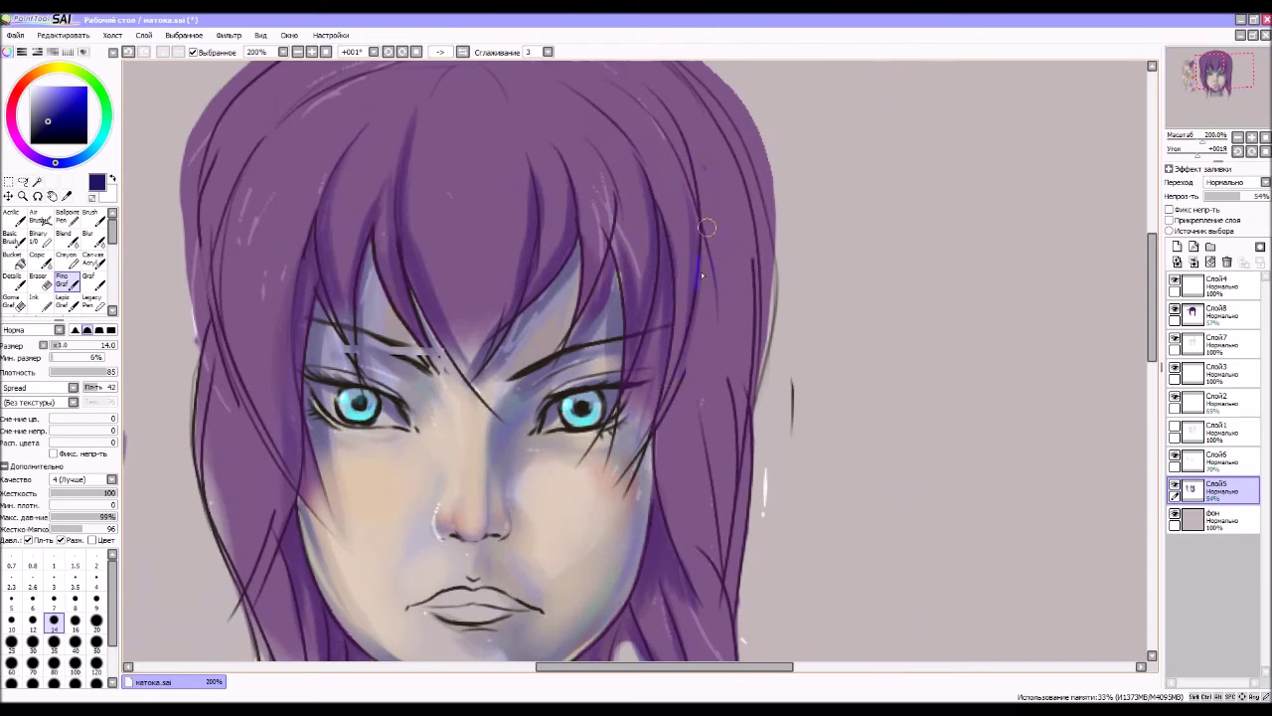
key("ctrl+z")
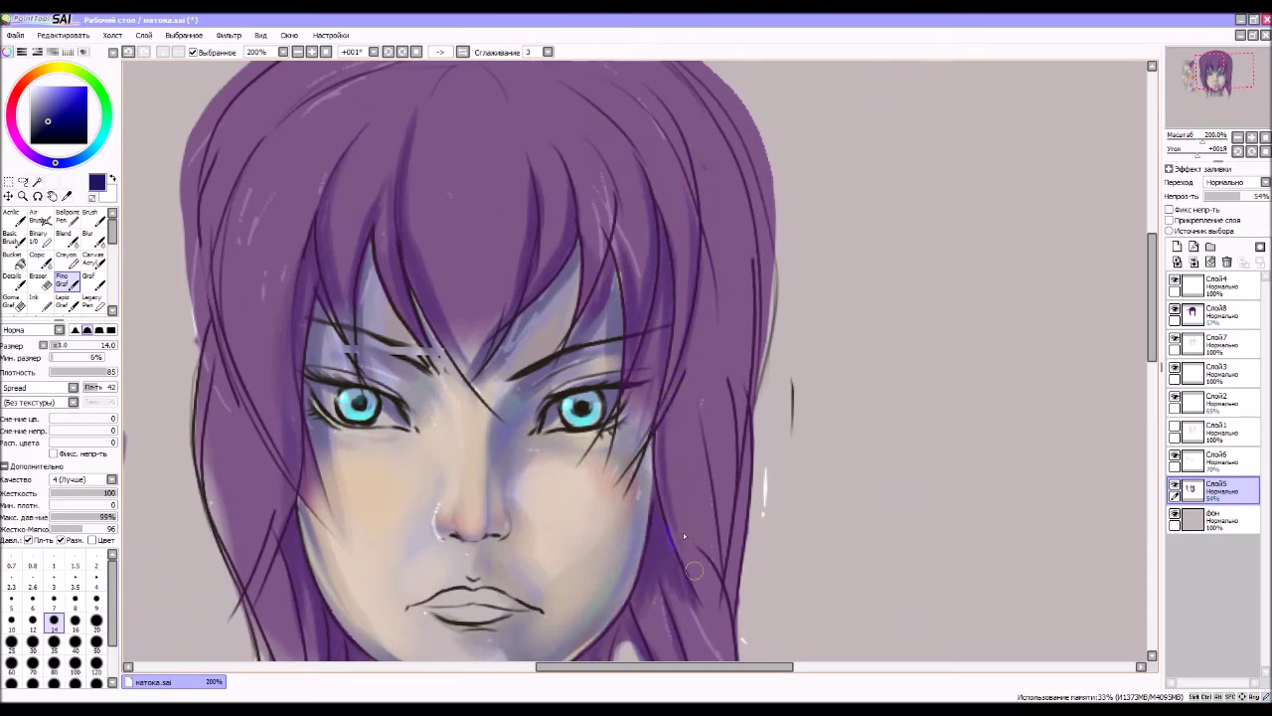
left_click_drag(735, 393, 738, 411)
key("ctrl+z")
left_click_drag(737, 493, 739, 514)
key("ctrl+z")
left_click_drag(756, 239, 756, 271)
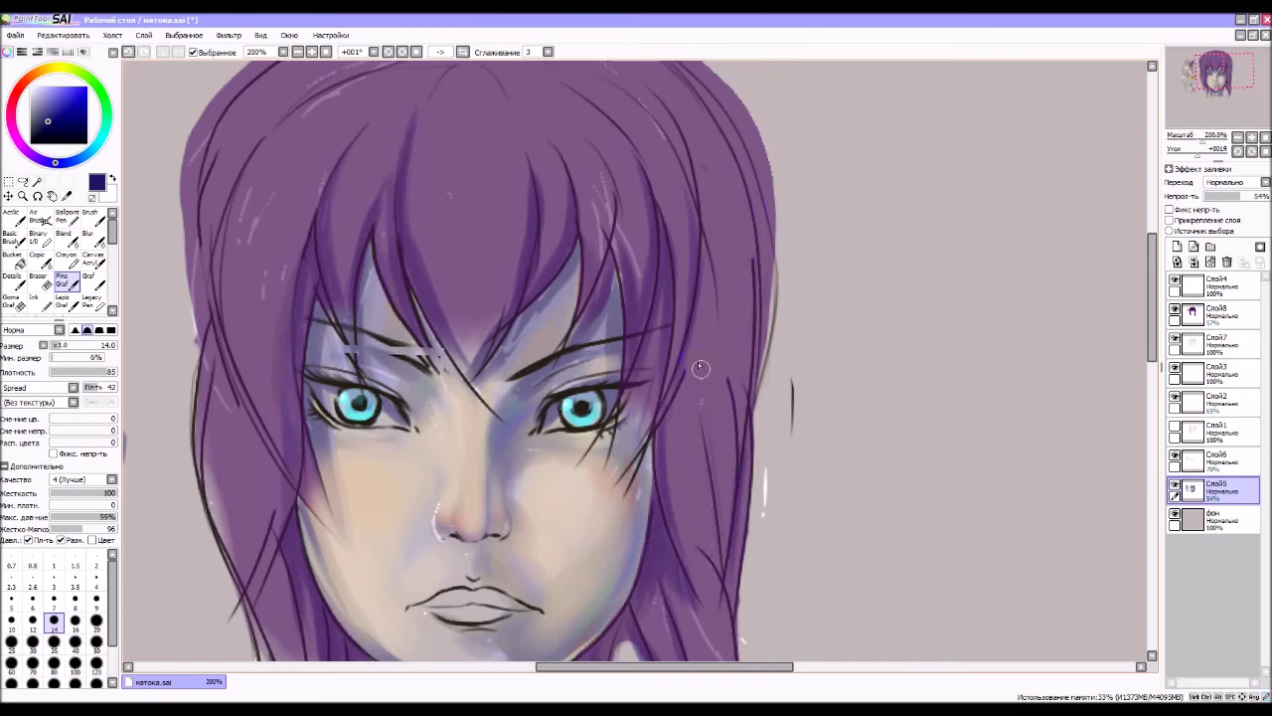
key("ctrl+z")
left_click_drag(722, 566, 725, 593)
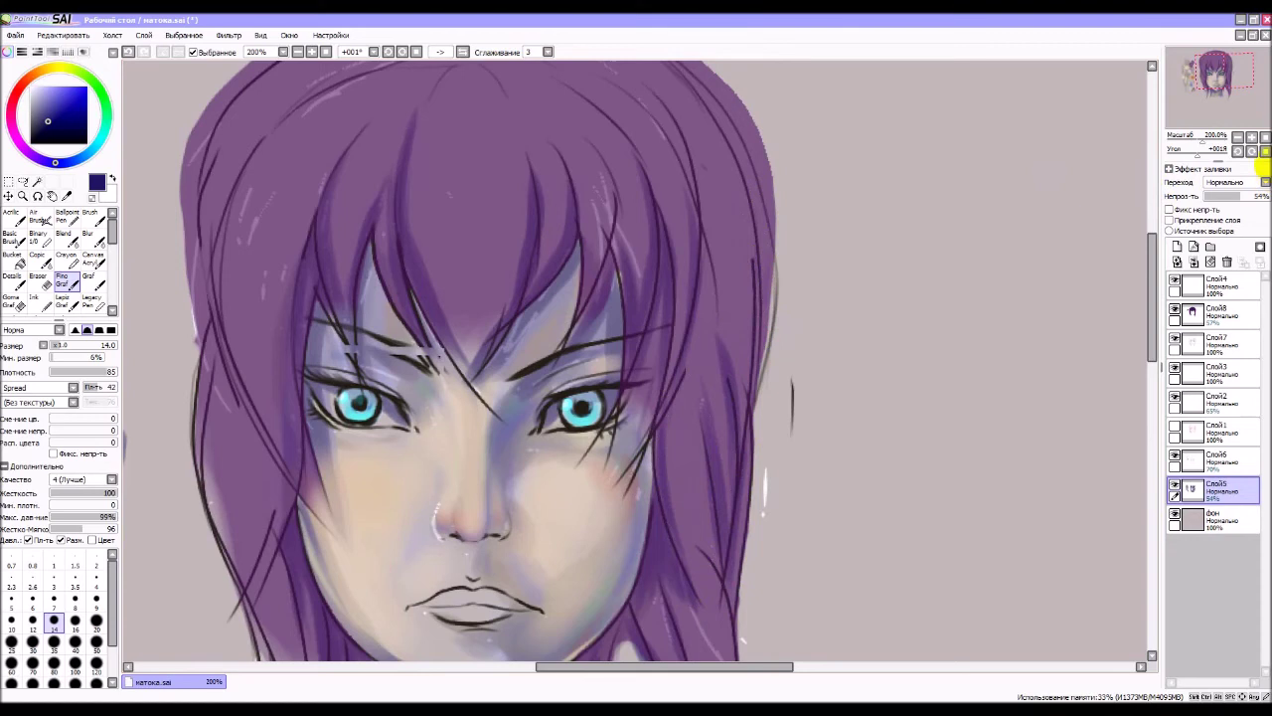
left_click(1238, 137)
left_click(1238, 137)
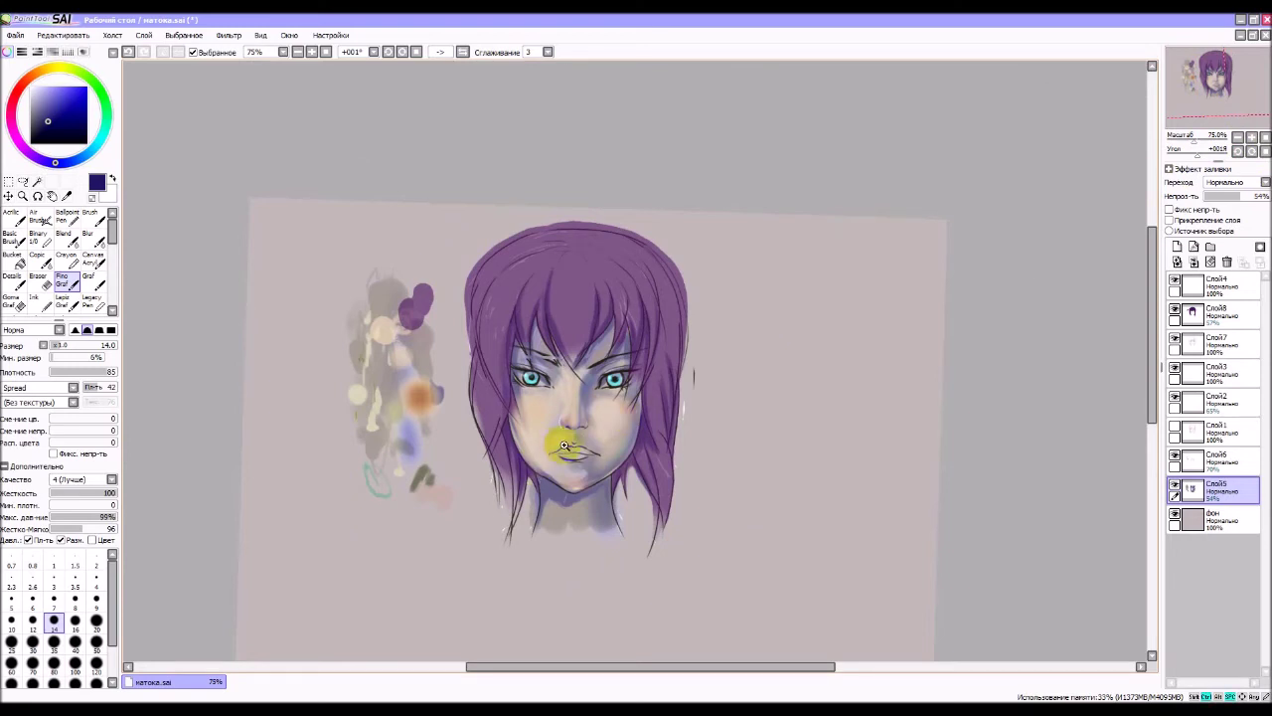
- Zoom in on the mouth and draw a rectangular selection around the lips with the Move tool
scroll(574, 447, "up", 1)
scroll(577, 447, "up", 2)
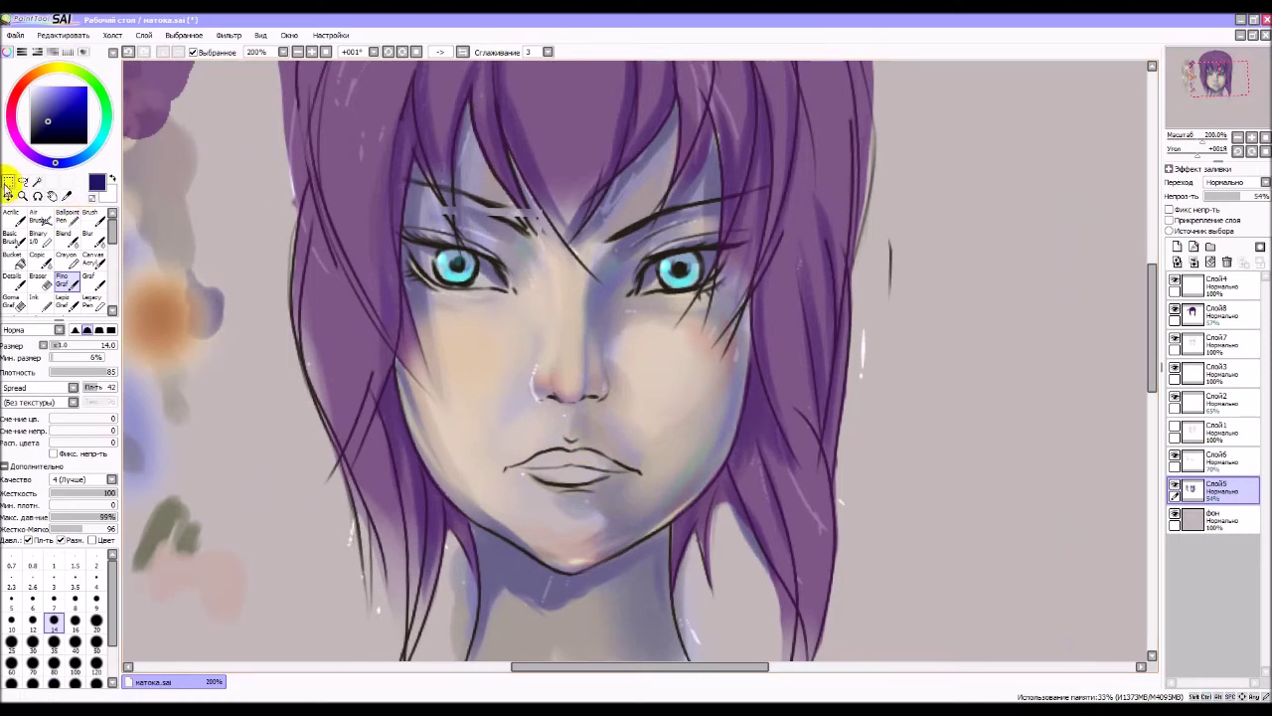
left_click(8, 196)
left_click_drag(474, 431, 677, 512)
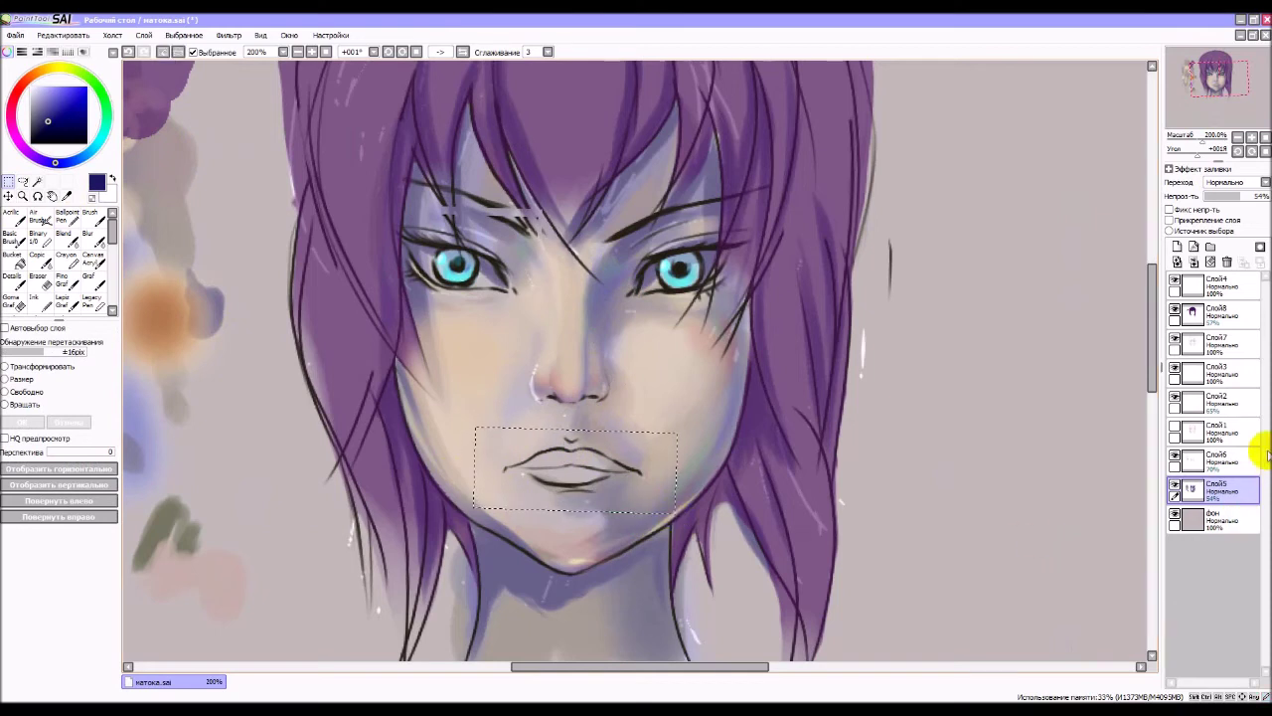
- Scale the mouth line art on Слой7 slightly narrower via Layer > Transform and confirm
left_click(1175, 342)
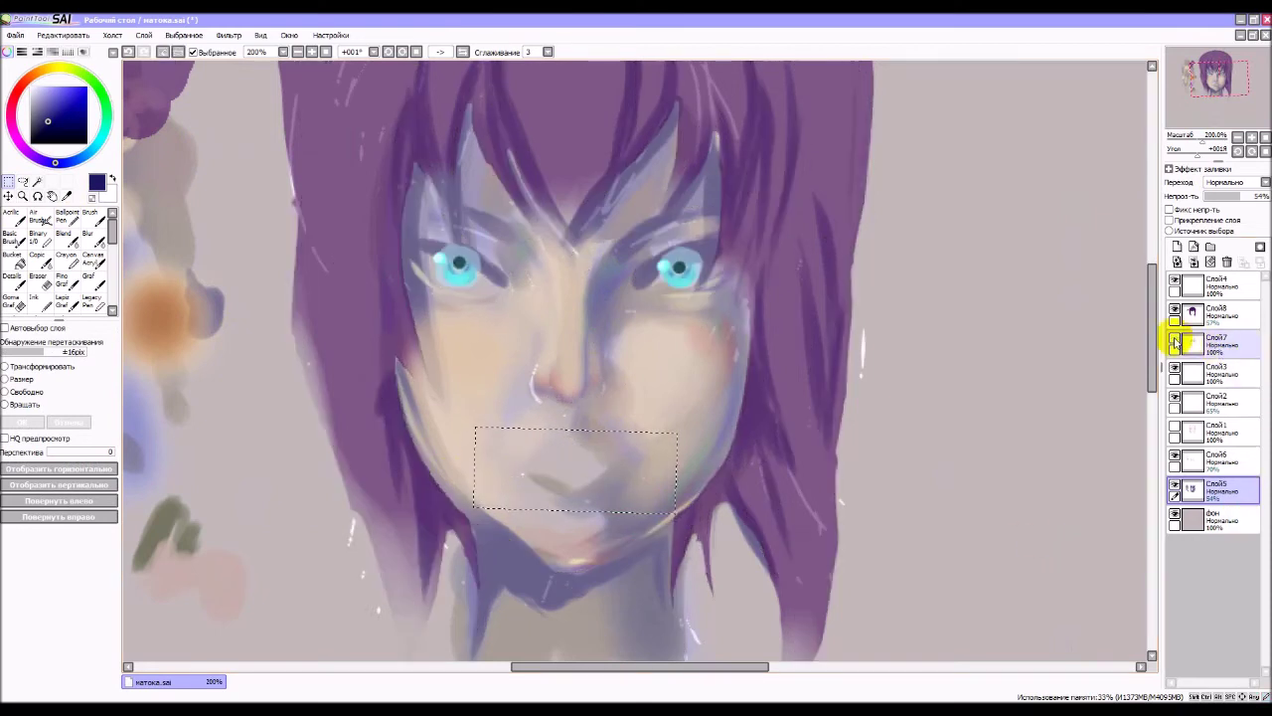
left_click(1175, 342)
left_click(1233, 345)
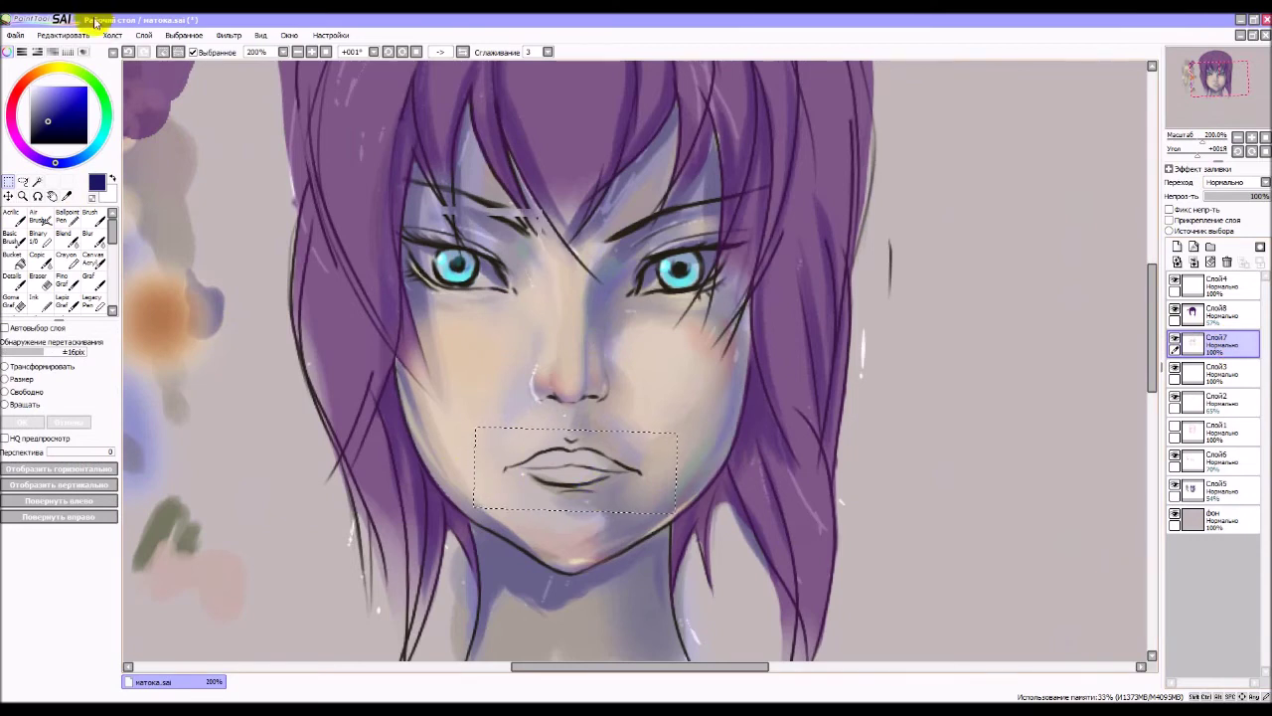
left_click(143, 35)
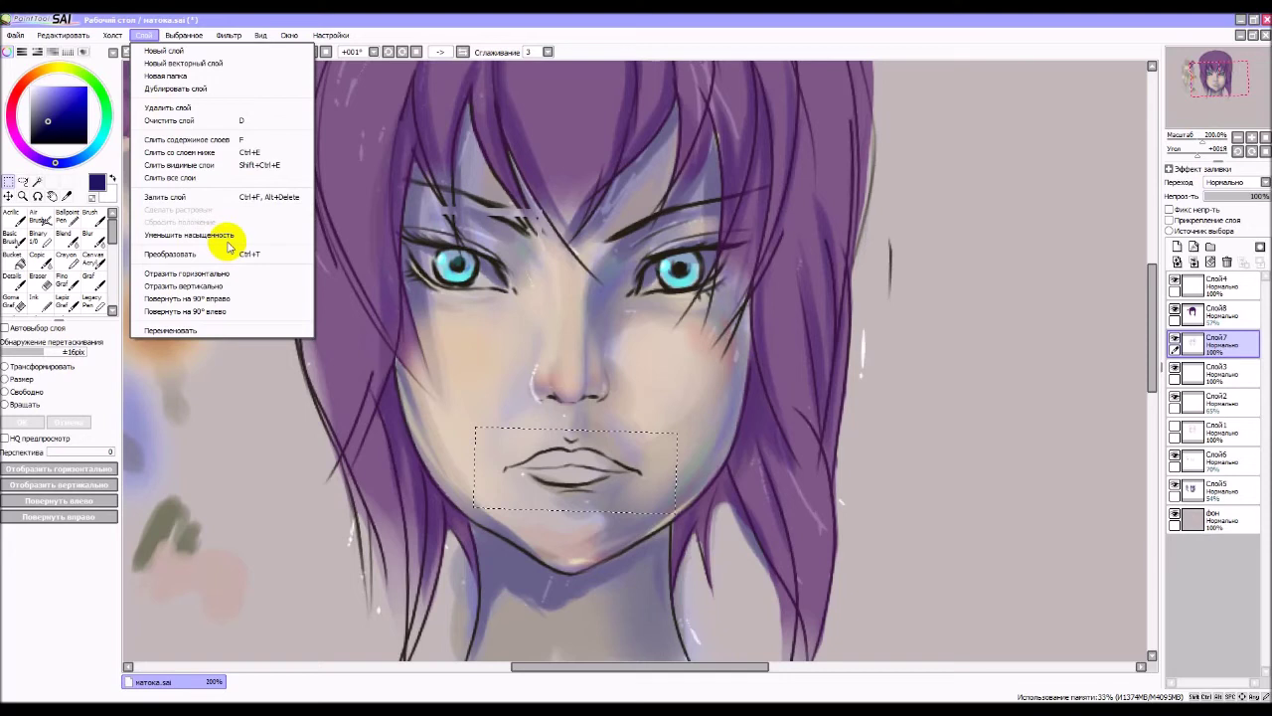
left_click(214, 253)
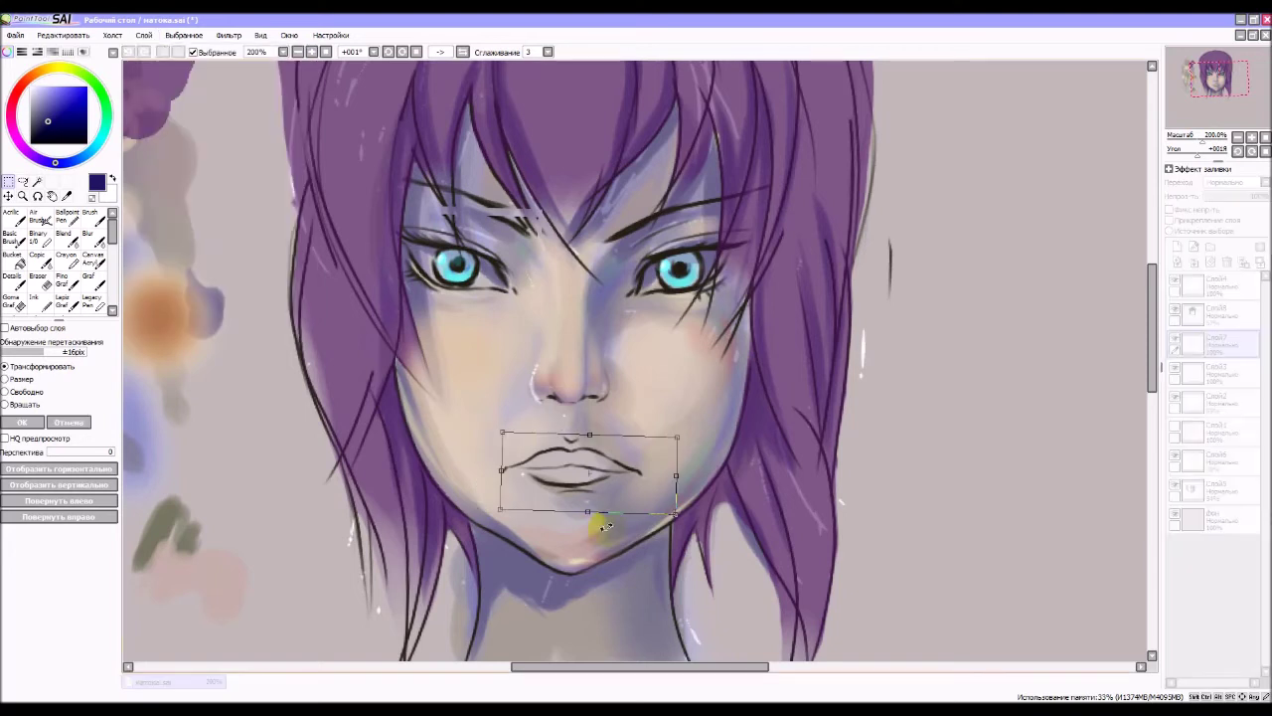
mouse_move(677, 513)
left_mouse_down()
mouse_move(601, 463)
mouse_move(601, 444)
mouse_move(605, 474)
mouse_move(603, 463)
left_mouse_up()
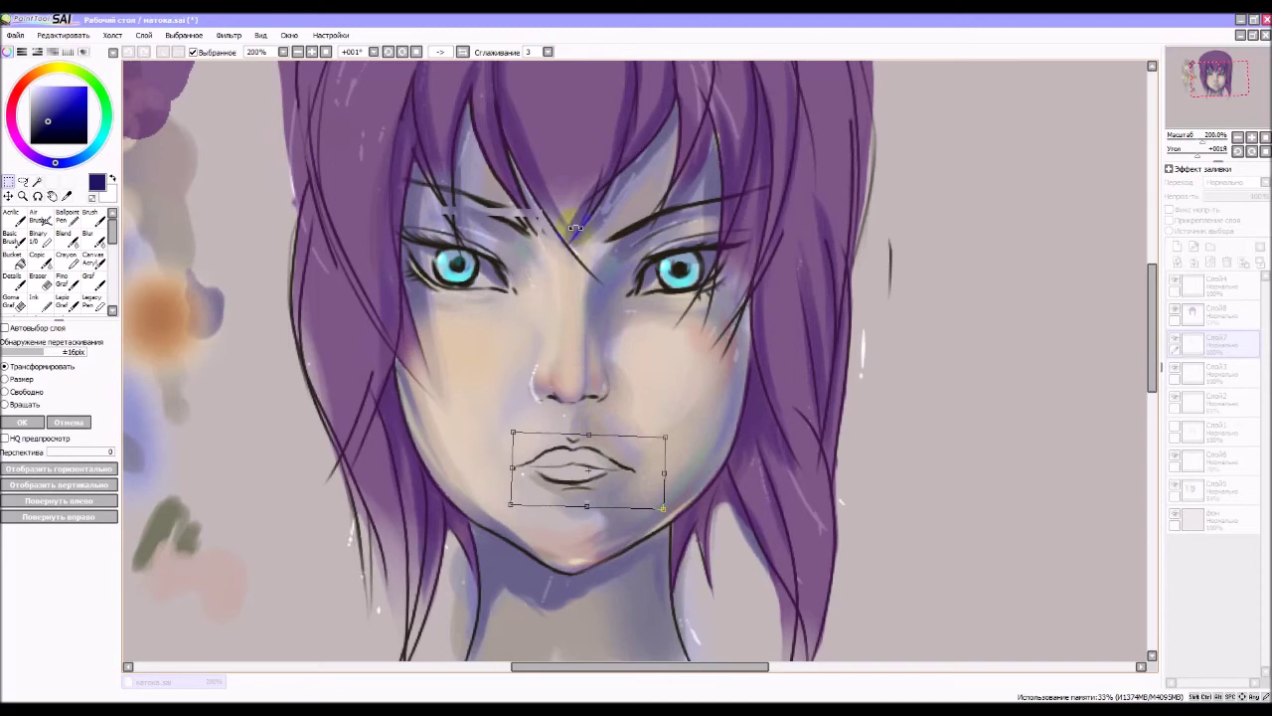
left_click(22, 423)
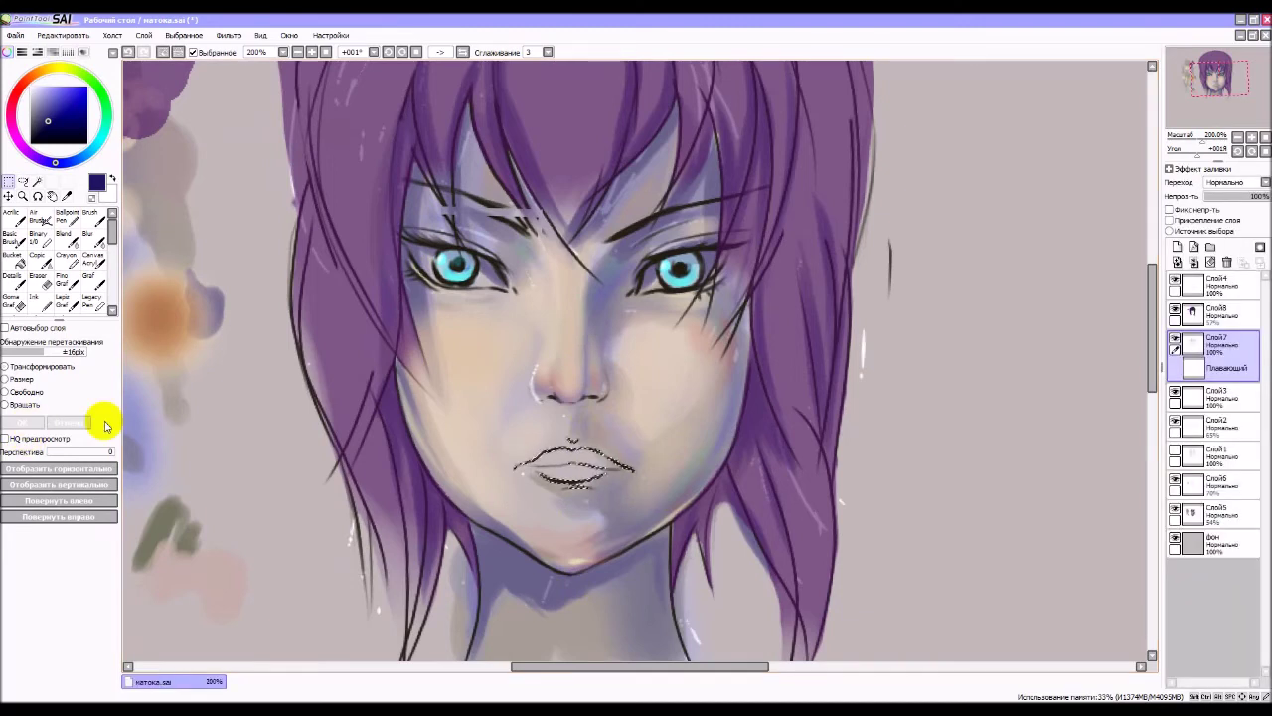
scroll(949, 517, "down", 3)
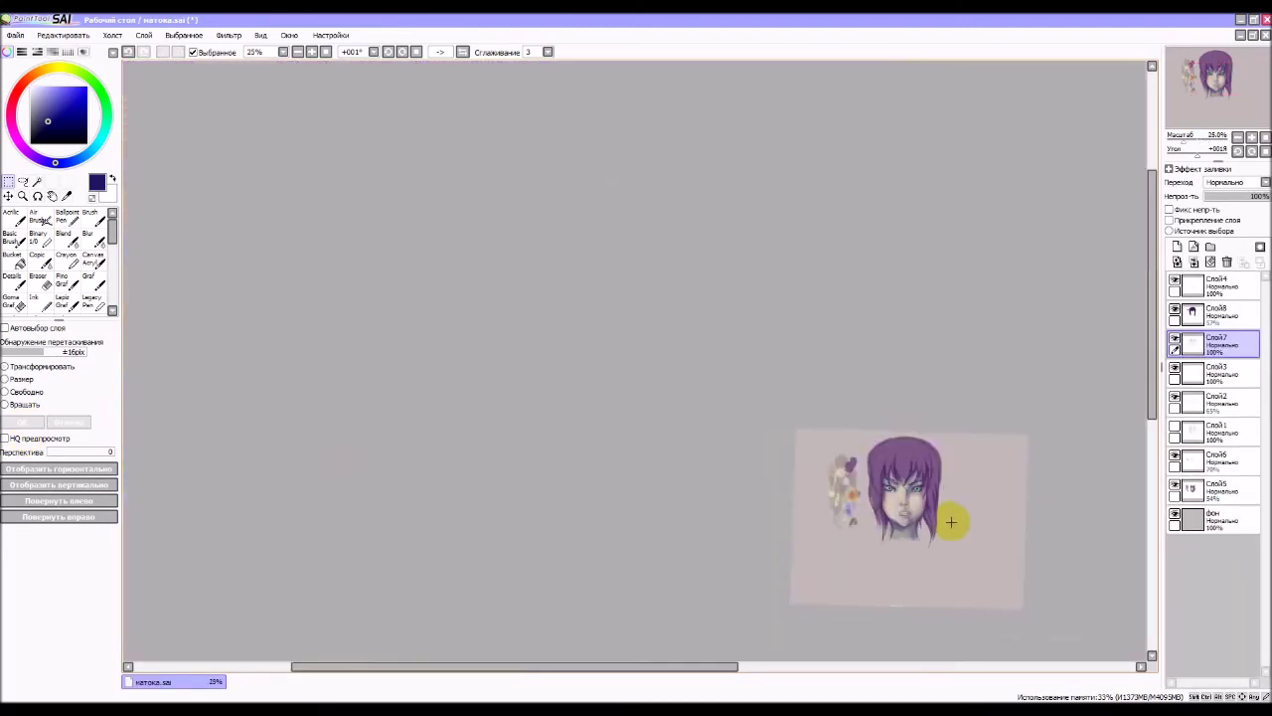
scroll(952, 519, "up", 1)
scroll(946, 522, "up", 1)
scroll(947, 522, "up", 1)
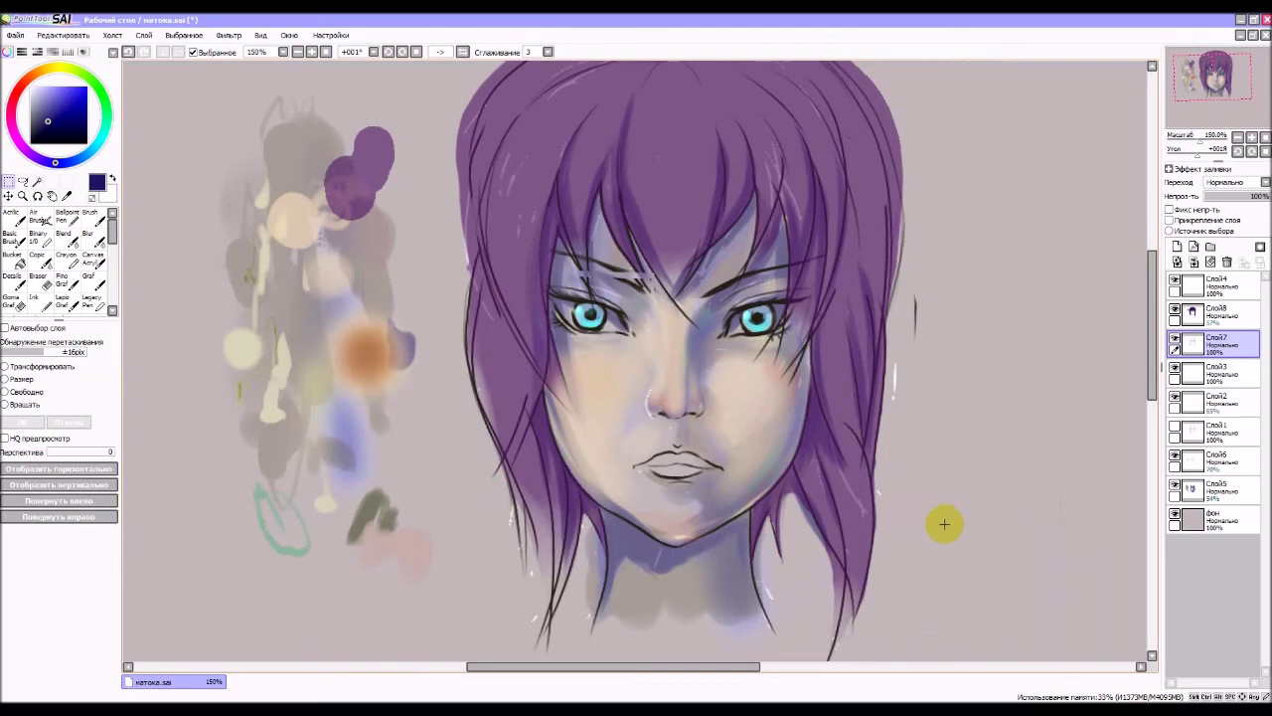
scroll(943, 521, "down", 1)
scroll(1069, 535, "up", 1)
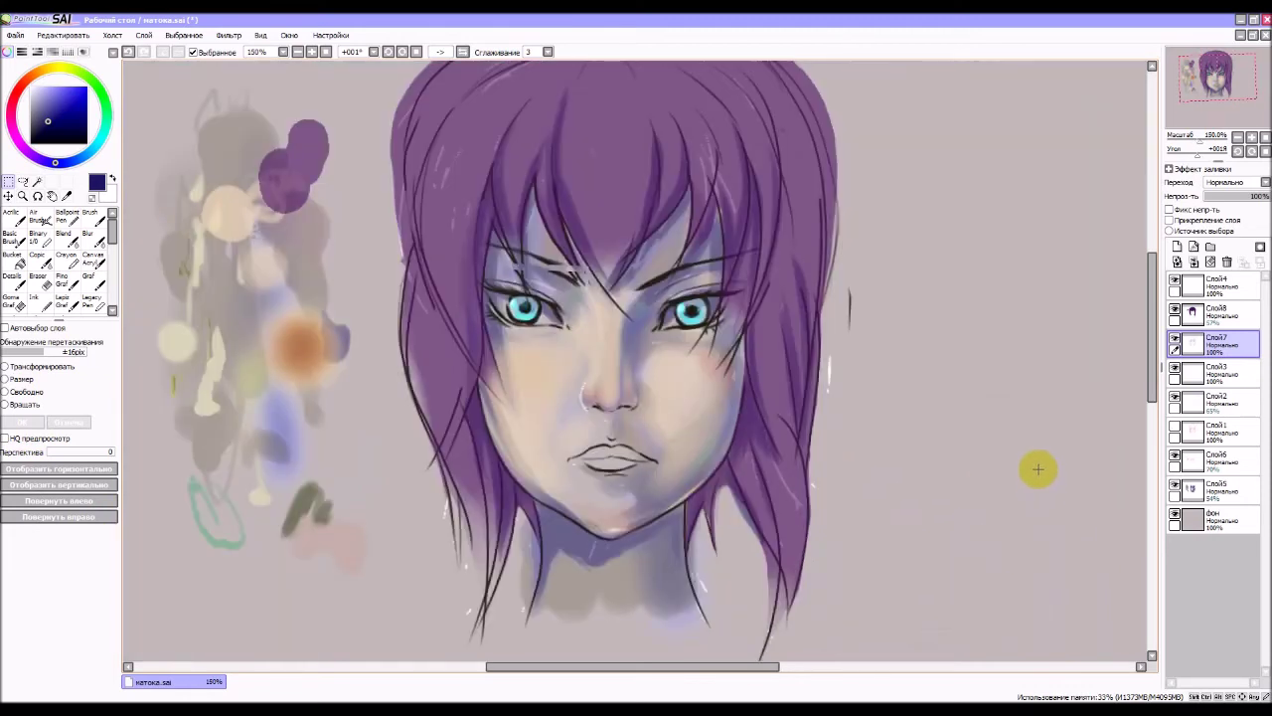
scroll(1039, 468, "up", 1)
scroll(947, 381, "down", 1)
scroll(939, 357, "down", 1)
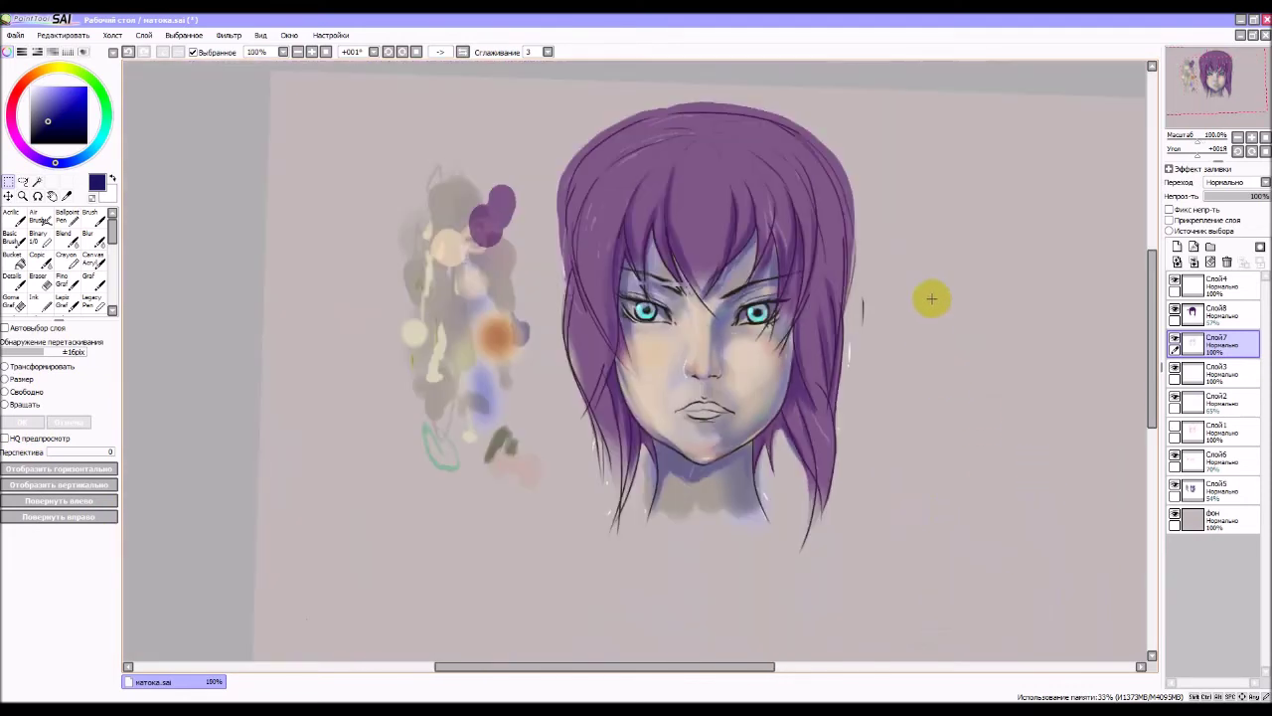
scroll(933, 278, "down", 1)
scroll(880, 229, "up", 1)
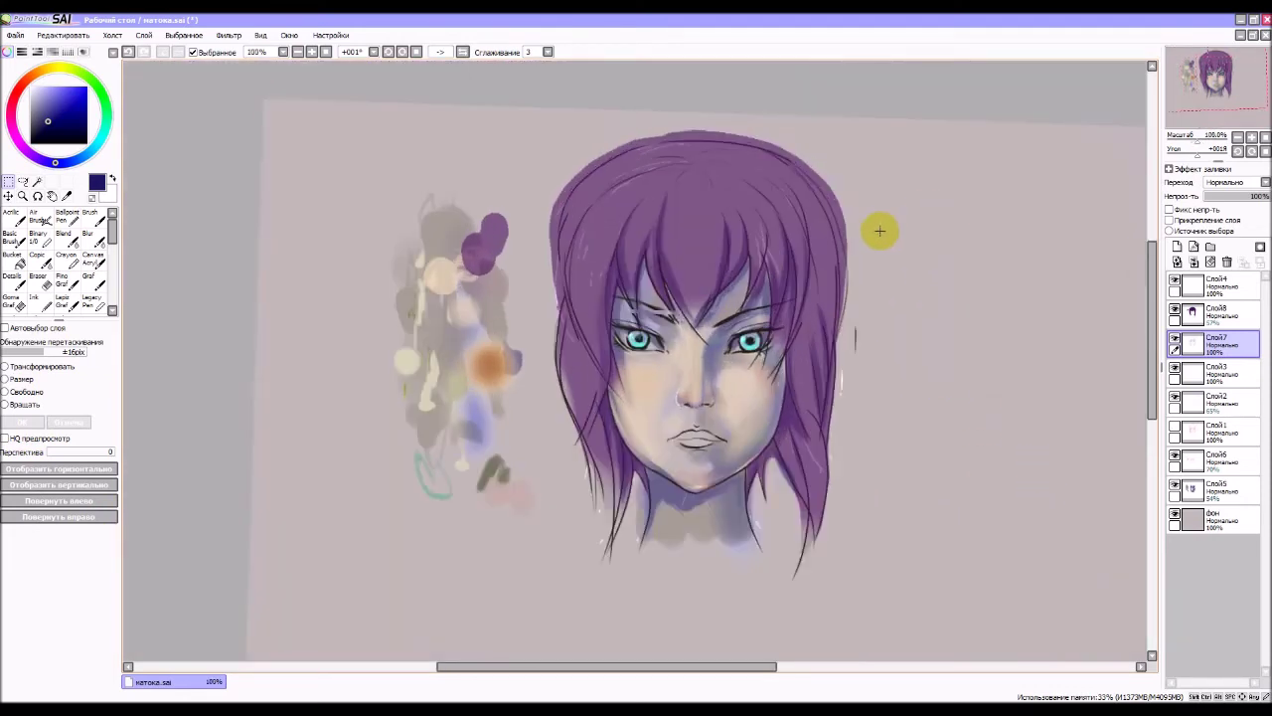
scroll(860, 243, "up", 1)
scroll(593, 392, "up", 1)
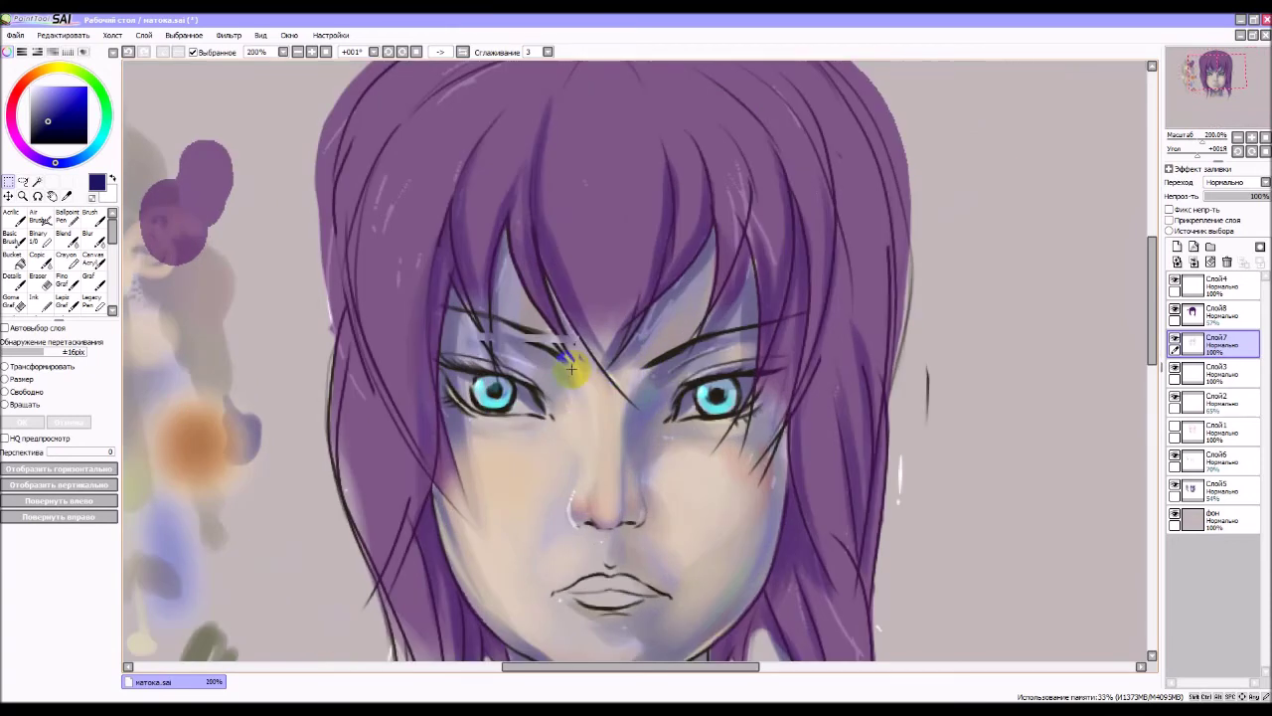
- Switch to the Acrylic brush and try dark-blue marks on the left eyebrow, undoing them
key("ctrl+z")
left_click(13, 216)
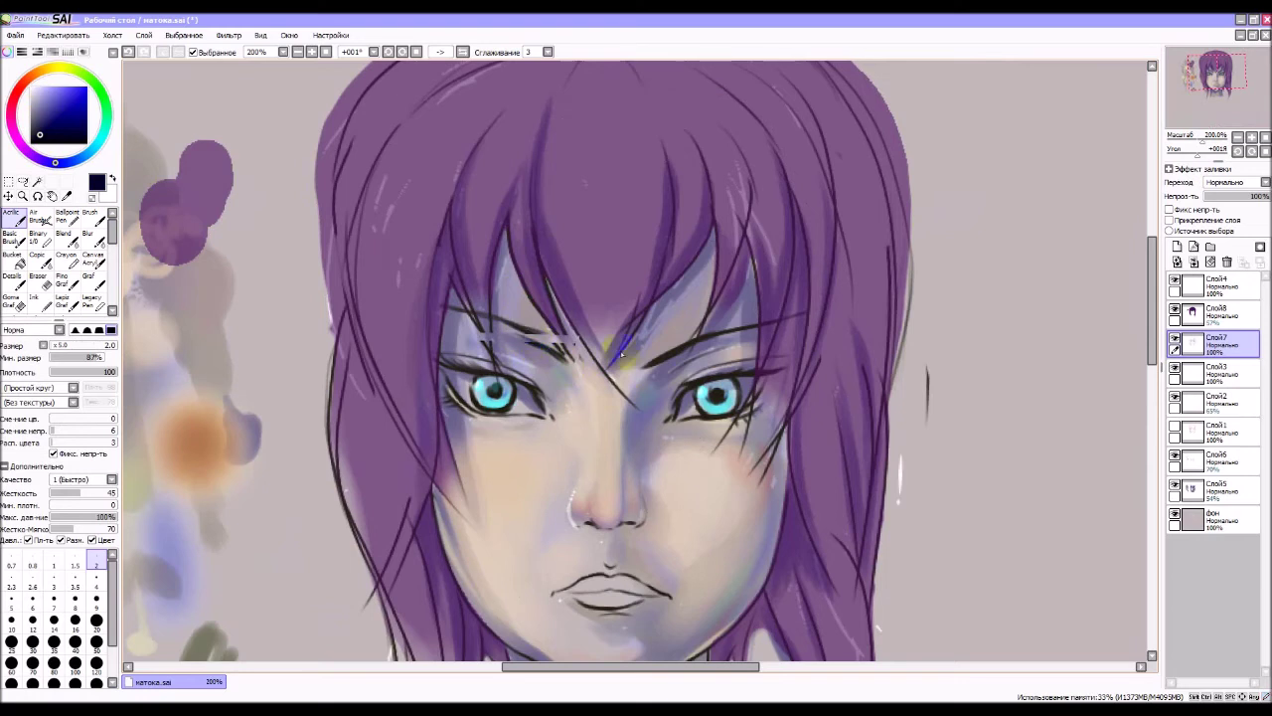
left_click(1175, 343)
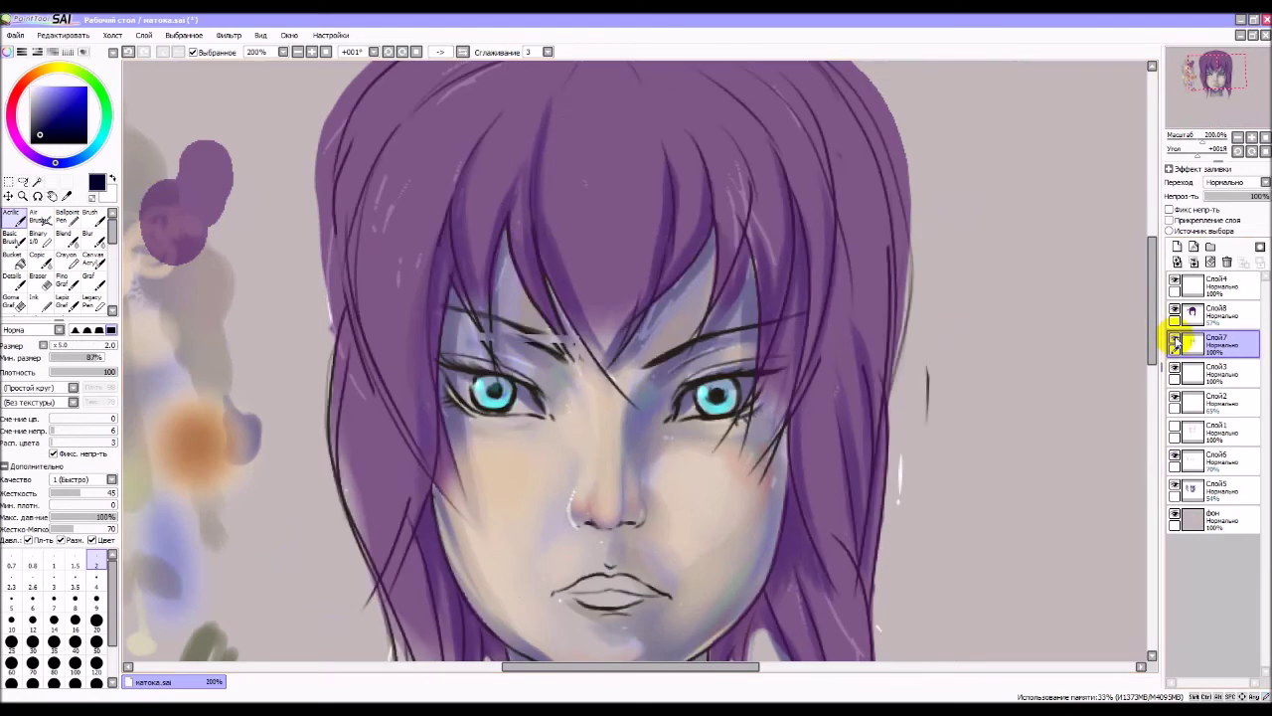
left_click(530, 317)
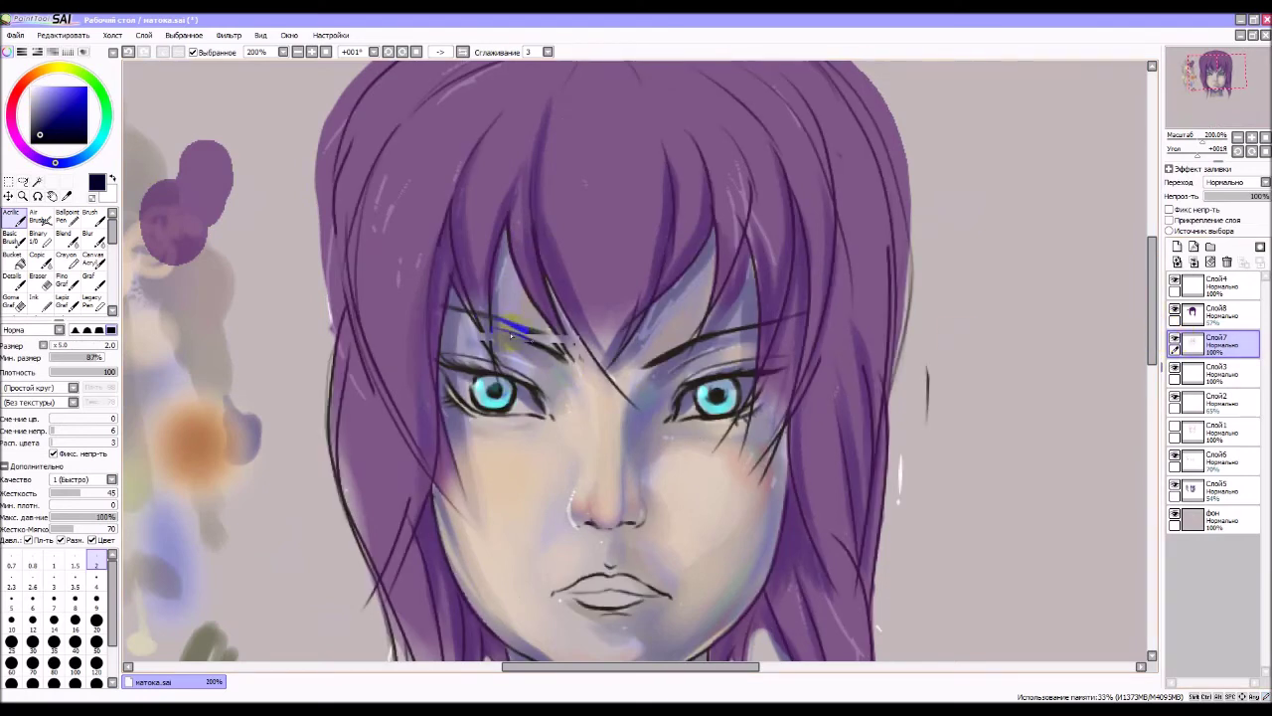
mouse_move(457, 307)
left_mouse_down()
mouse_move(482, 330)
mouse_move(442, 314)
left_mouse_up()
key("ctrl+z")
key("ctrl+z")
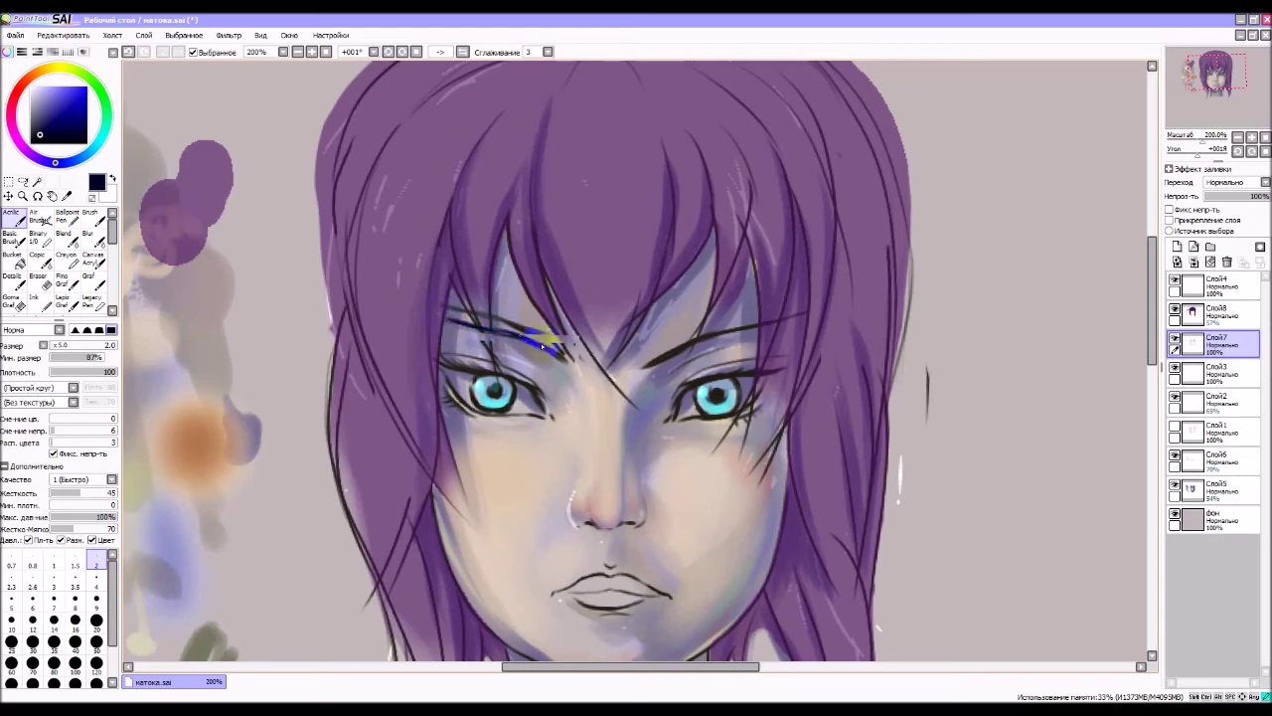
key("ctrl+z")
- Paint a dark-blue stroke along the left eyebrow in a new blue and erase stray marks
left_click(43, 137)
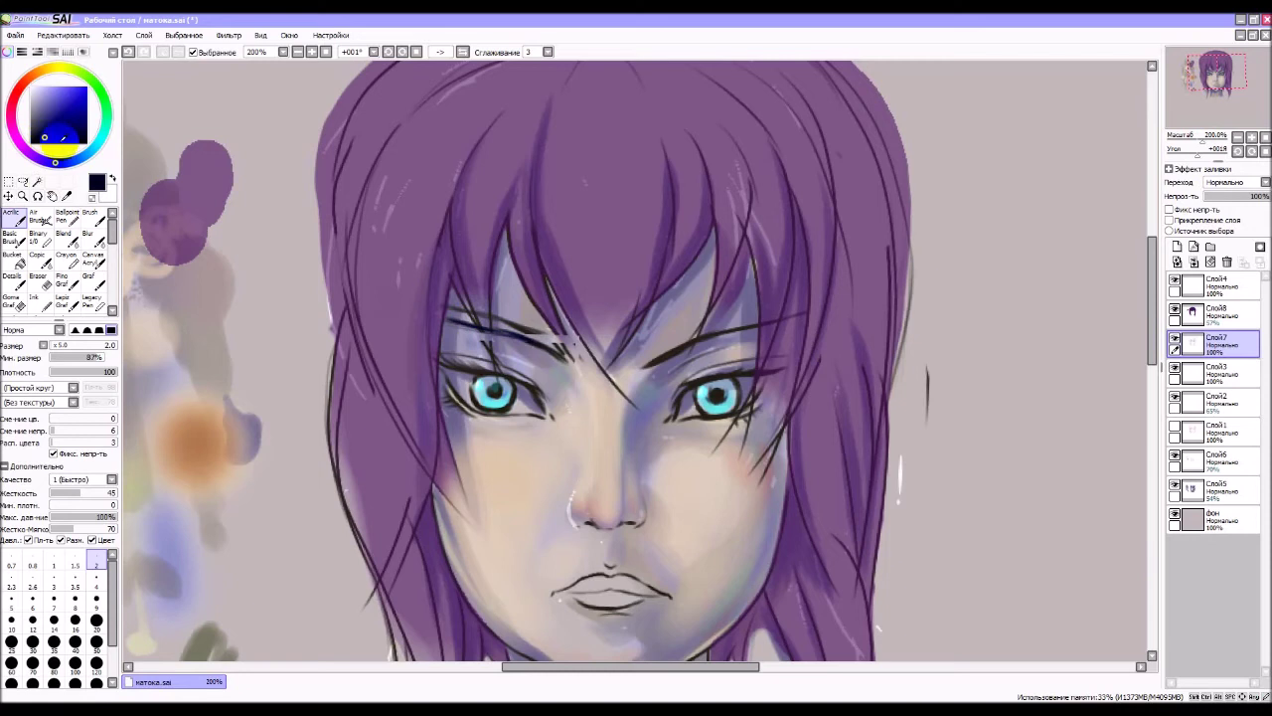
left_click_drag(509, 328, 541, 344)
left_click_drag(438, 317, 542, 348)
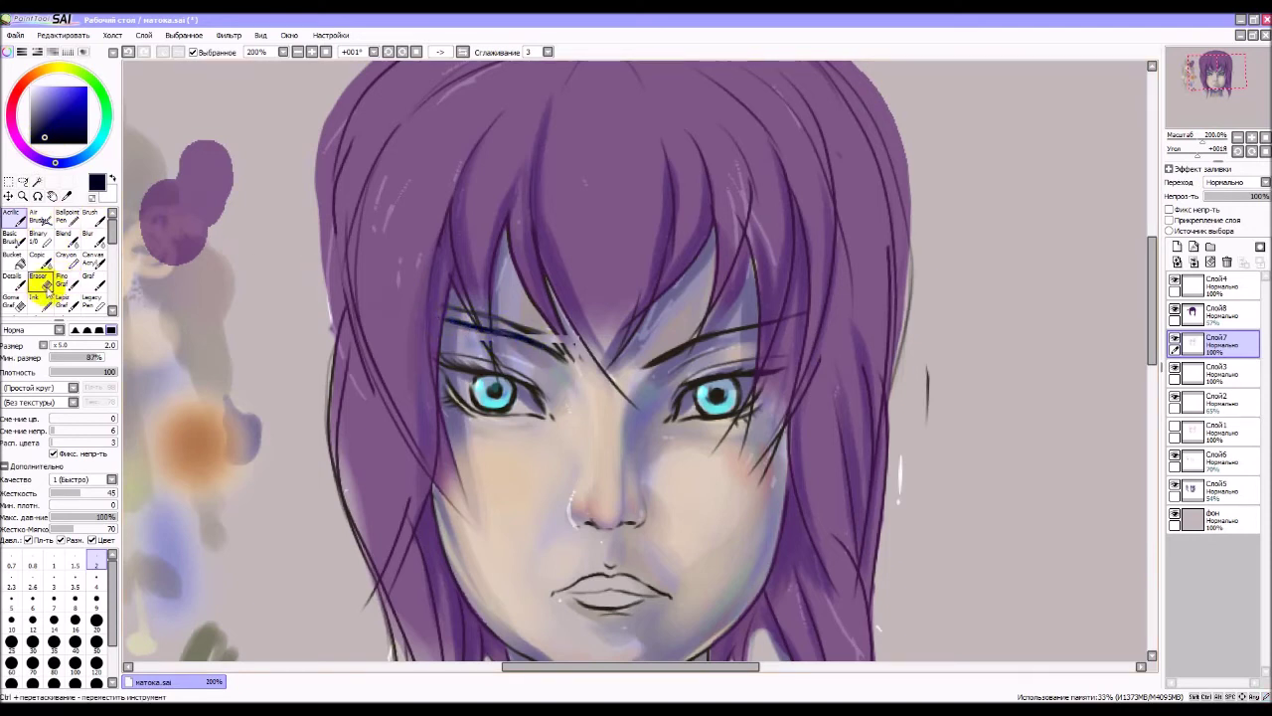
left_click(40, 279)
left_click_drag(516, 328, 543, 335)
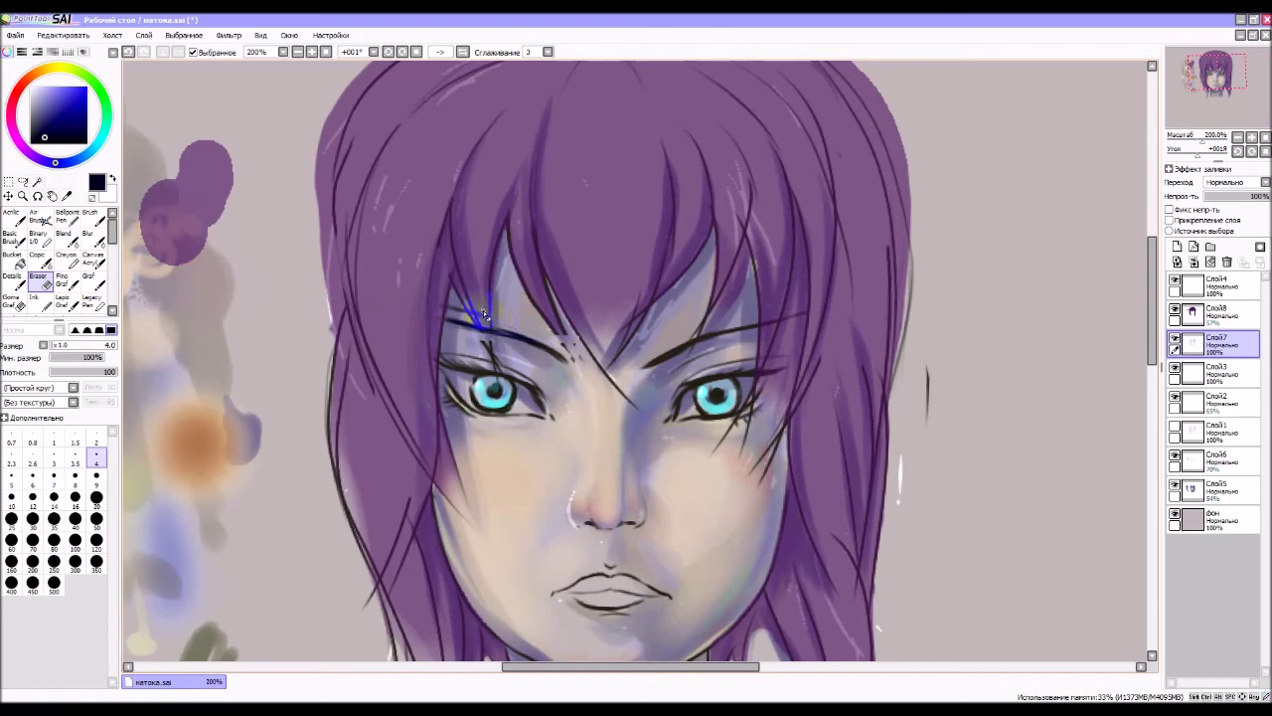
left_click_drag(485, 311, 488, 323)
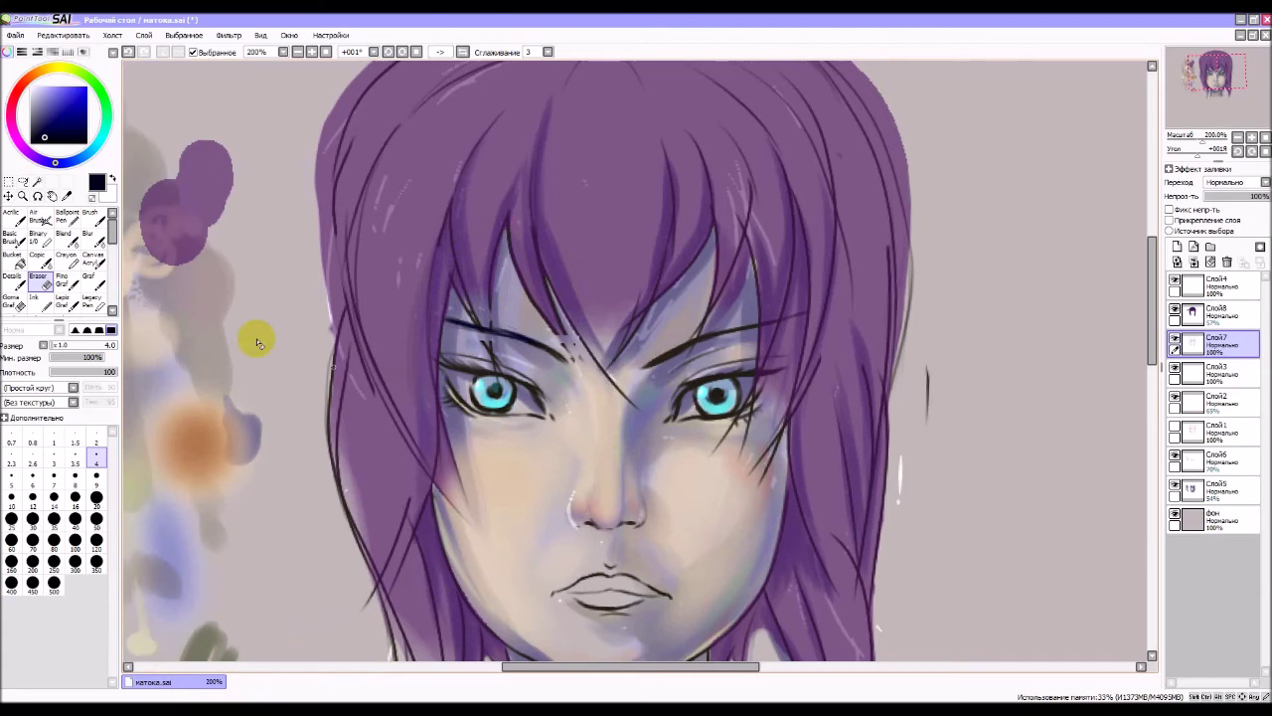
- Return to the Acrylic brush and rotate and zoom the view onto the left eye
left_click(14, 213)
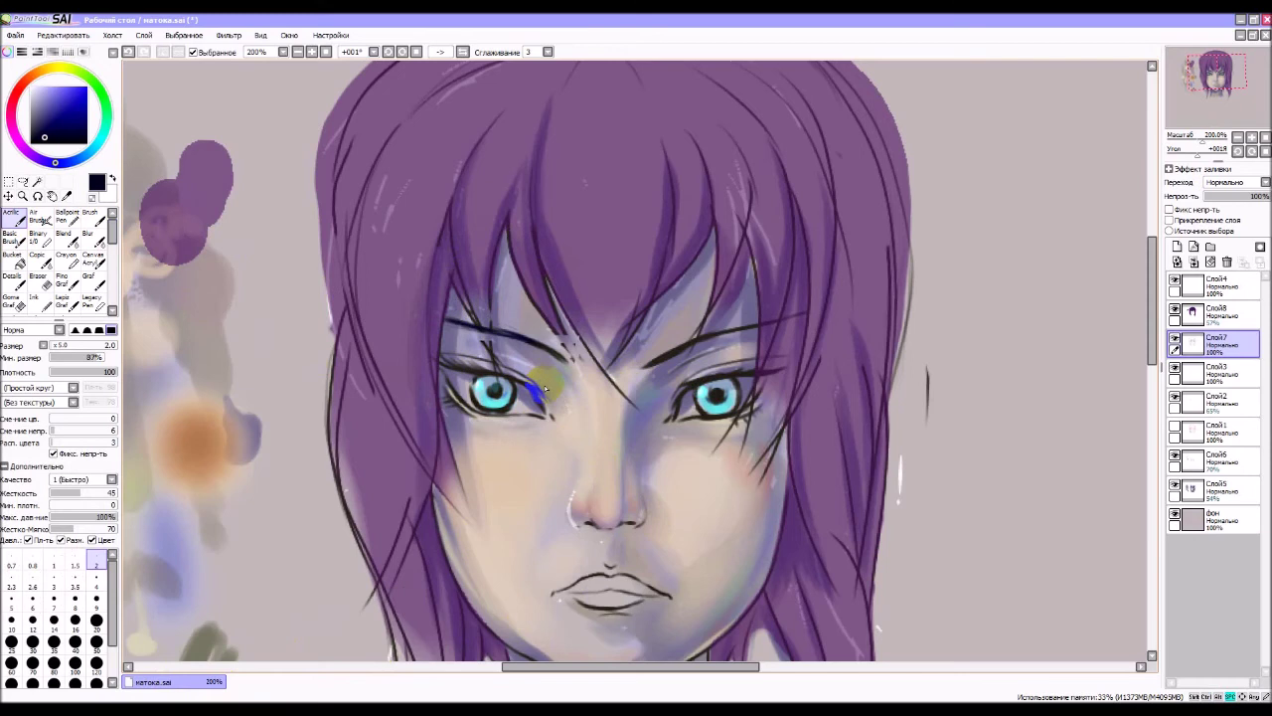
mouse_move(528, 349)
left_mouse_down()
mouse_move(664, 315)
mouse_move(661, 245)
mouse_move(597, 318)
left_mouse_up()
left_click_drag(647, 233, 612, 385)
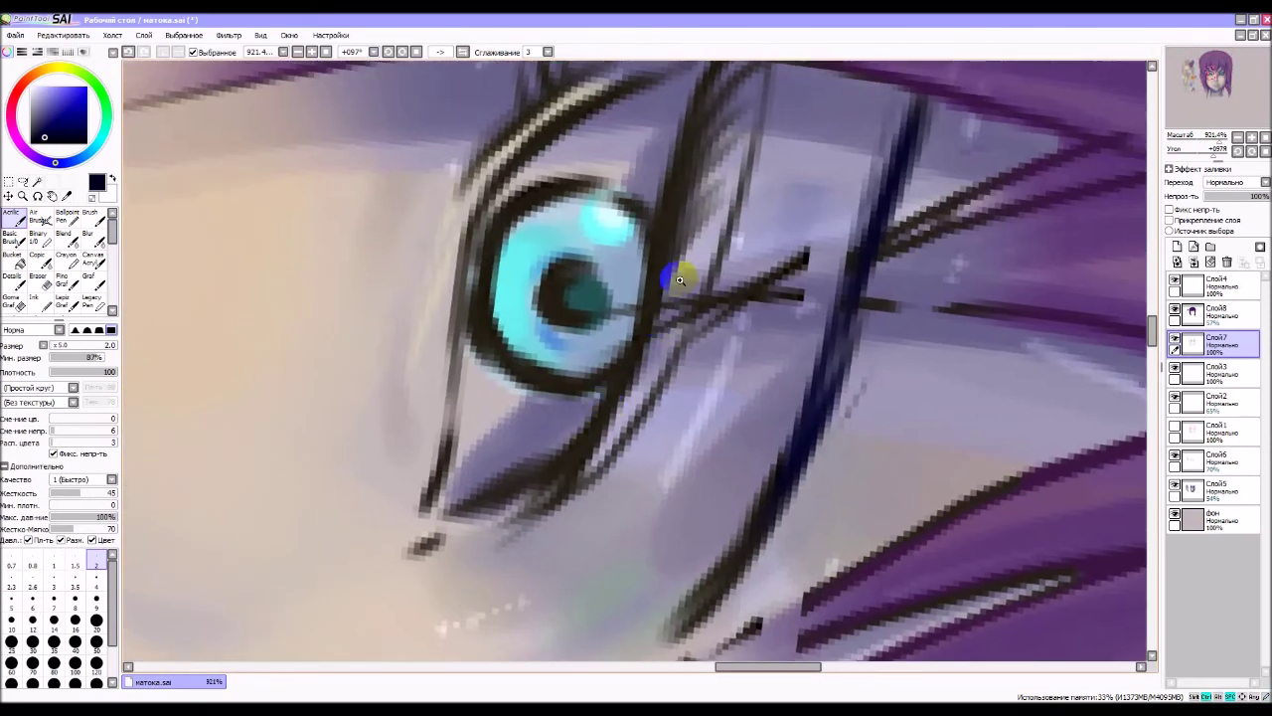
- At 600% zoom, darken the left eye's lower-lid line and thicken its iris outline
left_click(1238, 137)
left_click(1237, 137)
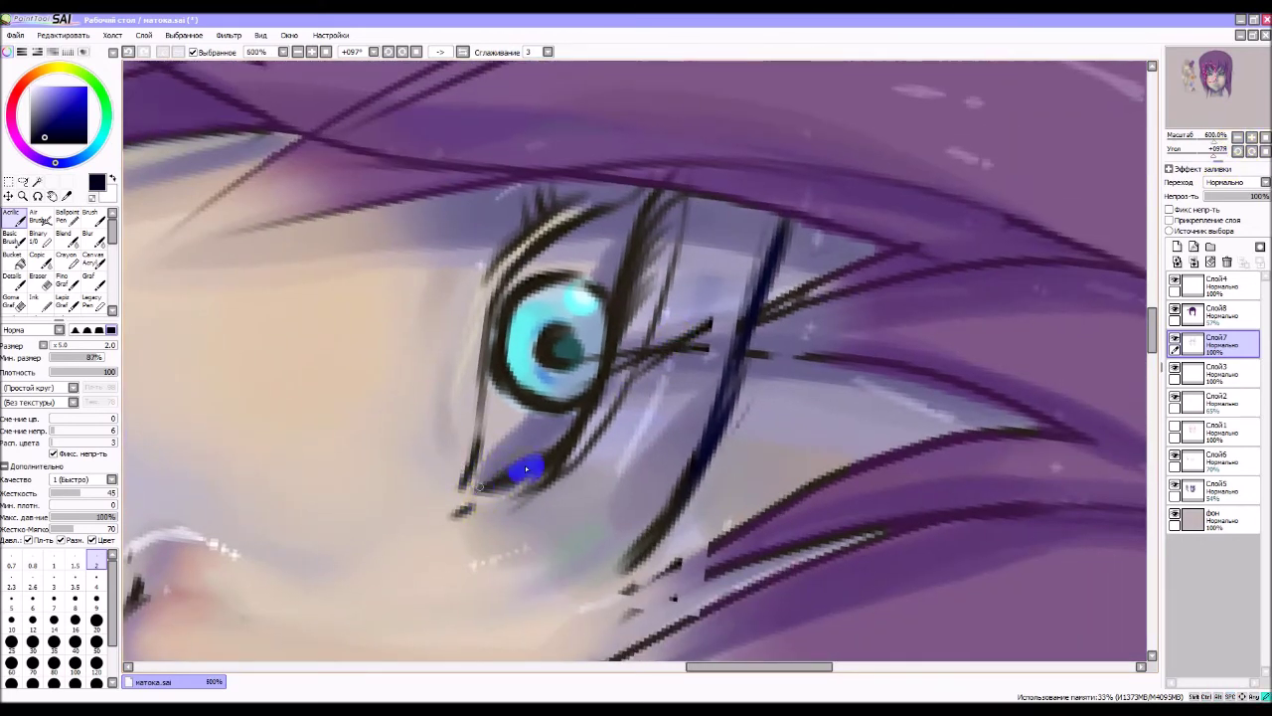
mouse_move(469, 487)
left_mouse_down()
mouse_move(537, 456)
mouse_move(578, 409)
mouse_move(566, 427)
mouse_move(638, 224)
left_mouse_up()
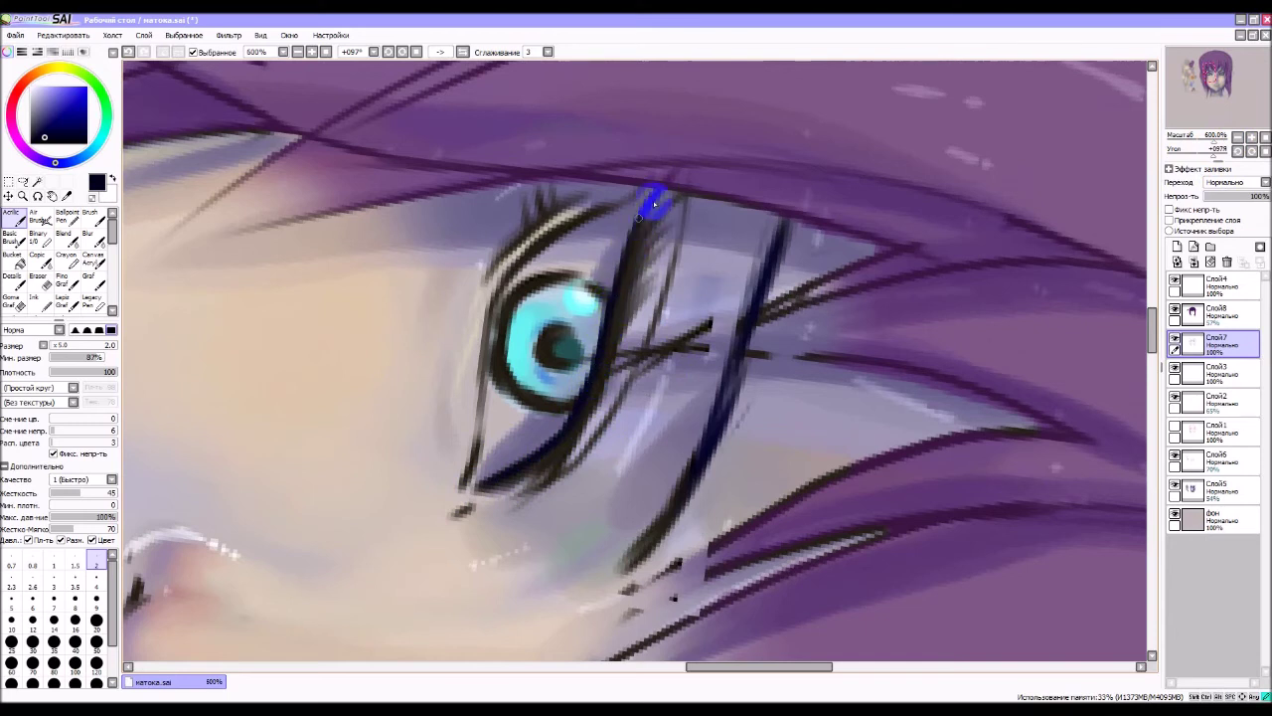
mouse_move(491, 335)
left_mouse_down()
mouse_move(486, 352)
mouse_move(517, 273)
mouse_move(596, 208)
left_mouse_up()
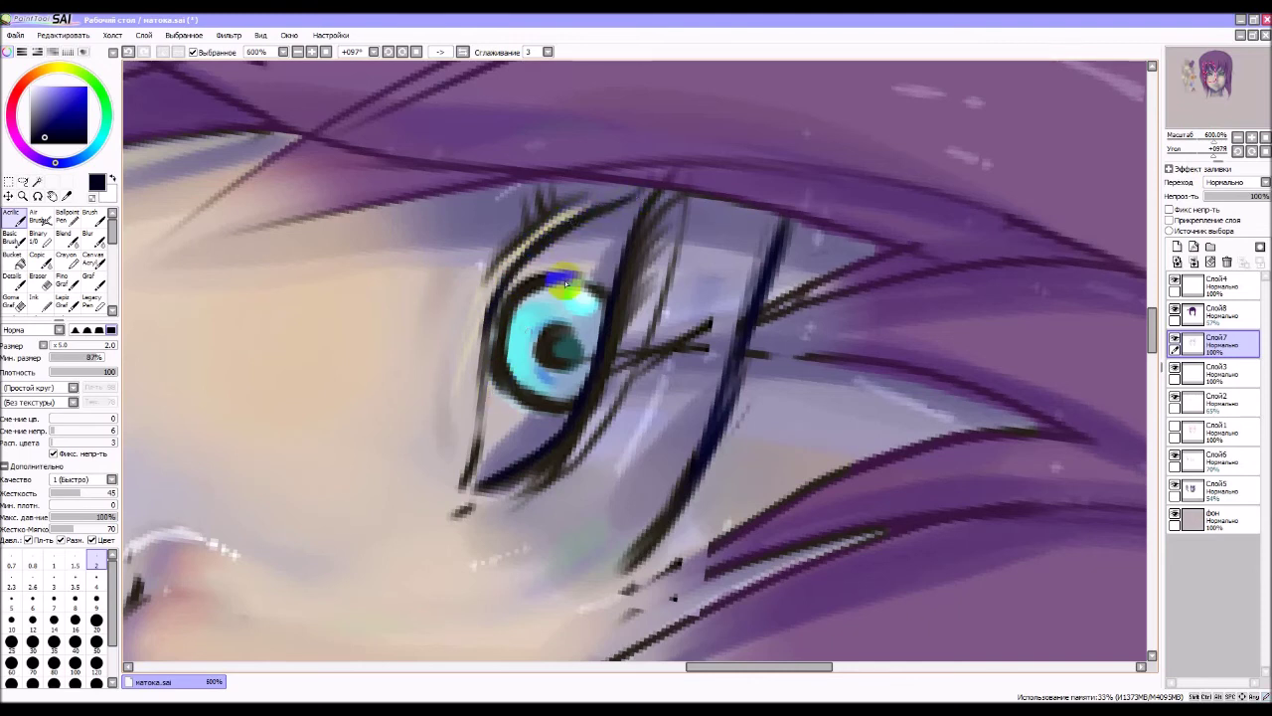
mouse_move(566, 284)
left_mouse_down()
mouse_move(506, 355)
mouse_move(489, 337)
mouse_move(531, 276)
mouse_move(607, 285)
mouse_move(613, 306)
mouse_move(591, 293)
mouse_move(617, 281)
mouse_move(644, 239)
left_mouse_up()
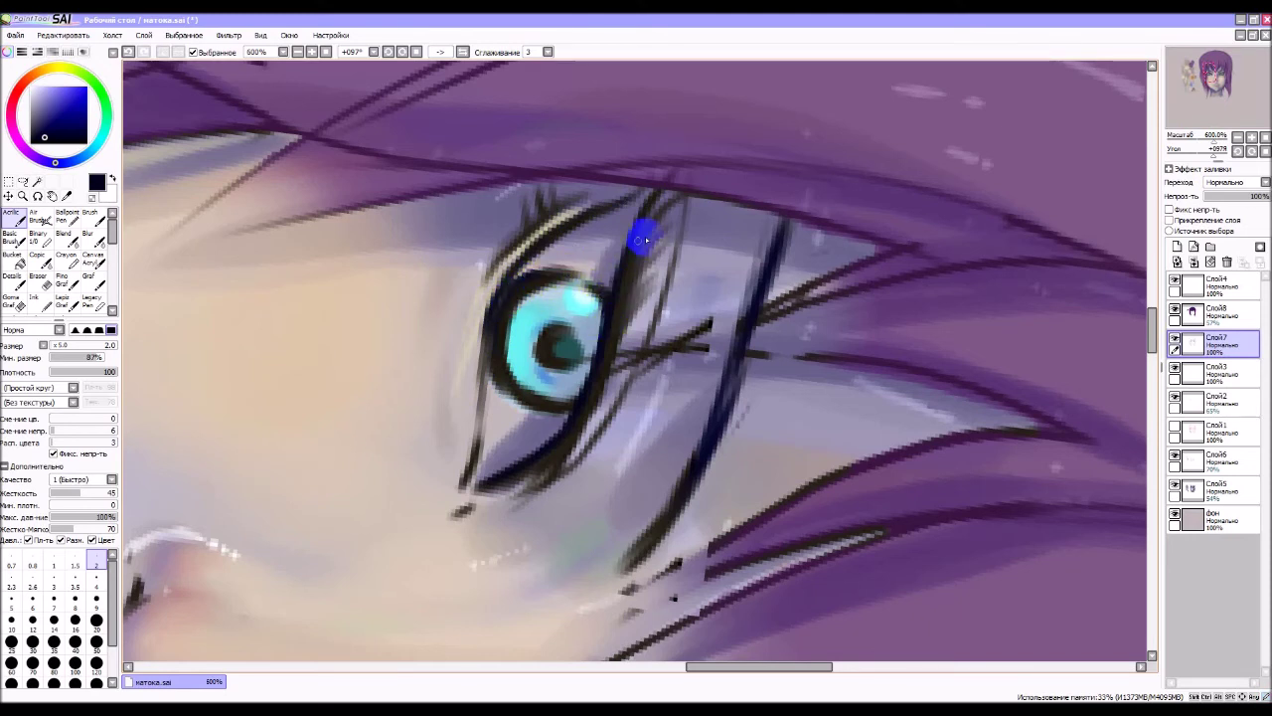
mouse_move(576, 407)
left_mouse_down()
mouse_move(559, 441)
mouse_move(603, 347)
mouse_move(604, 370)
mouse_move(590, 369)
left_mouse_up()
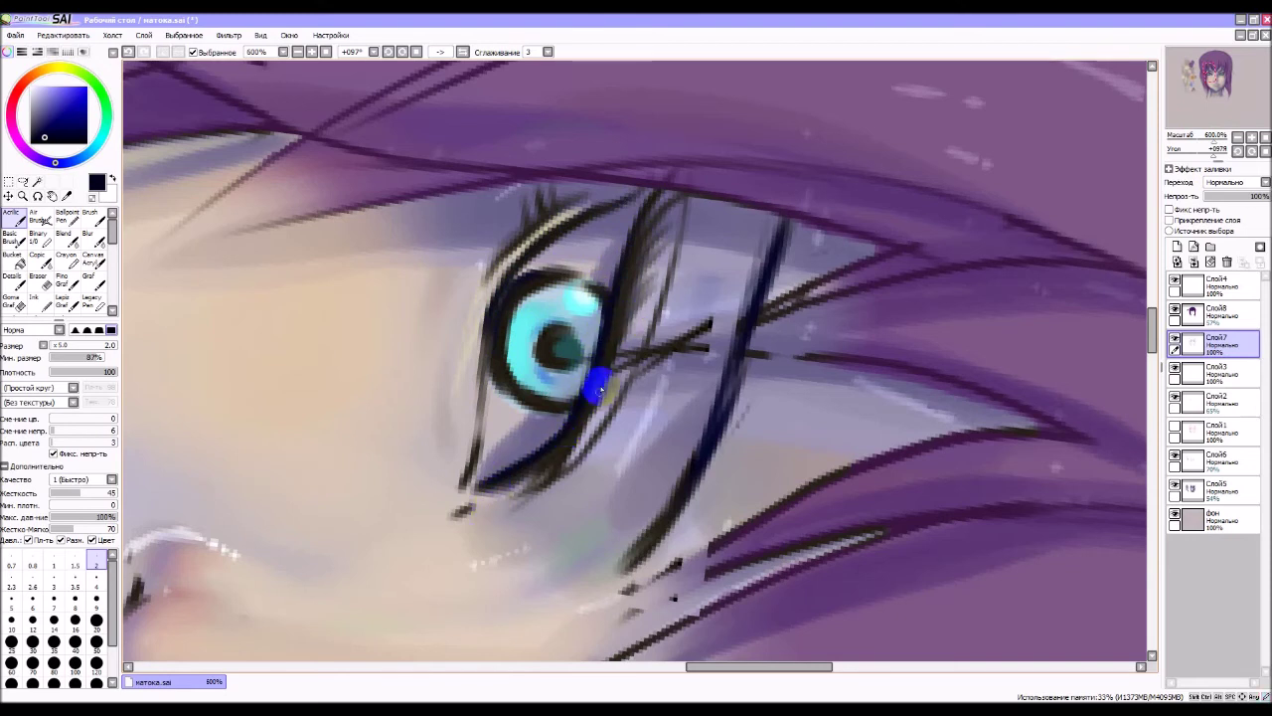
- Mirror the view and darken the left eye's outer outline up to the top lash beside the iris
left_click(462, 52)
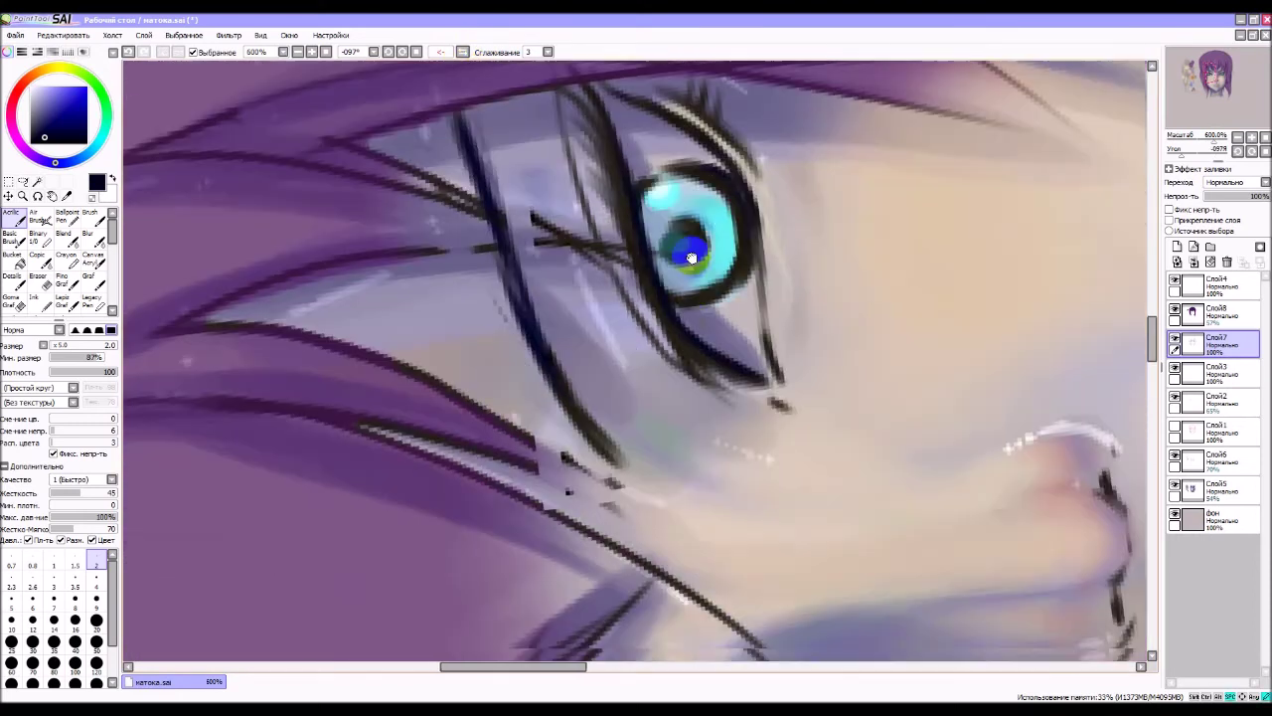
mouse_move(745, 400)
left_mouse_down()
mouse_move(672, 233)
mouse_move(653, 255)
mouse_move(665, 383)
mouse_move(657, 588)
left_mouse_up()
left_click_drag(653, 441, 636, 238)
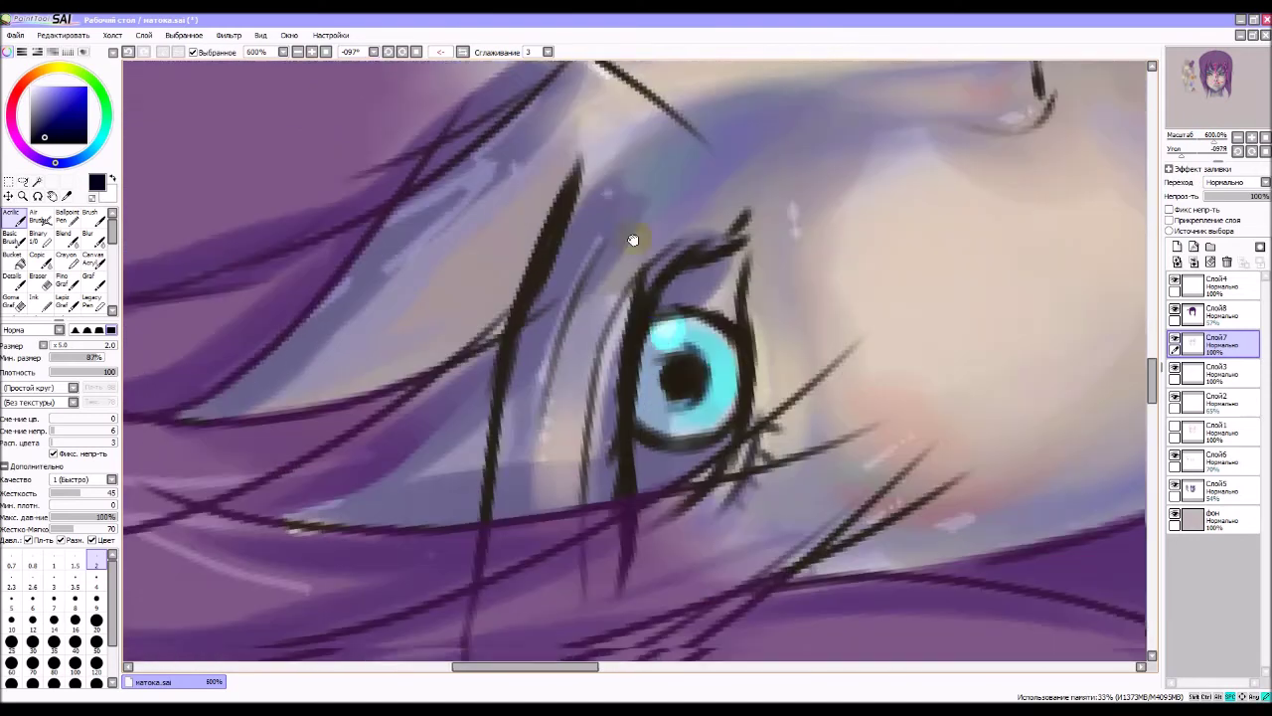
mouse_move(623, 447)
left_mouse_down()
mouse_move(611, 404)
mouse_move(628, 311)
mouse_move(628, 438)
left_mouse_up()
mouse_move(622, 519)
left_mouse_down()
mouse_move(625, 289)
mouse_move(667, 213)
mouse_move(685, 207)
mouse_move(678, 216)
left_mouse_up()
mouse_move(613, 329)
left_mouse_down()
mouse_move(616, 440)
mouse_move(616, 347)
mouse_move(638, 258)
left_mouse_up()
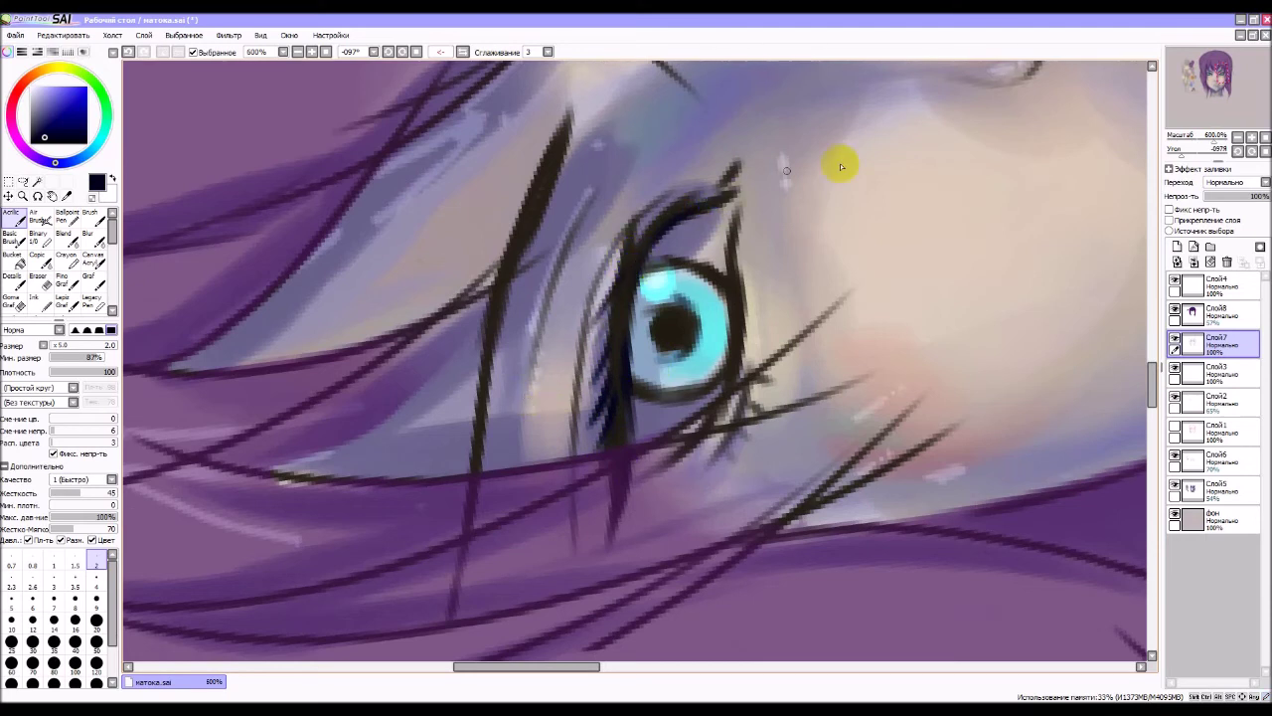
- Reset the view and add layer Слой9 above Слой7, testing it with a short stroke
left_click(326, 53)
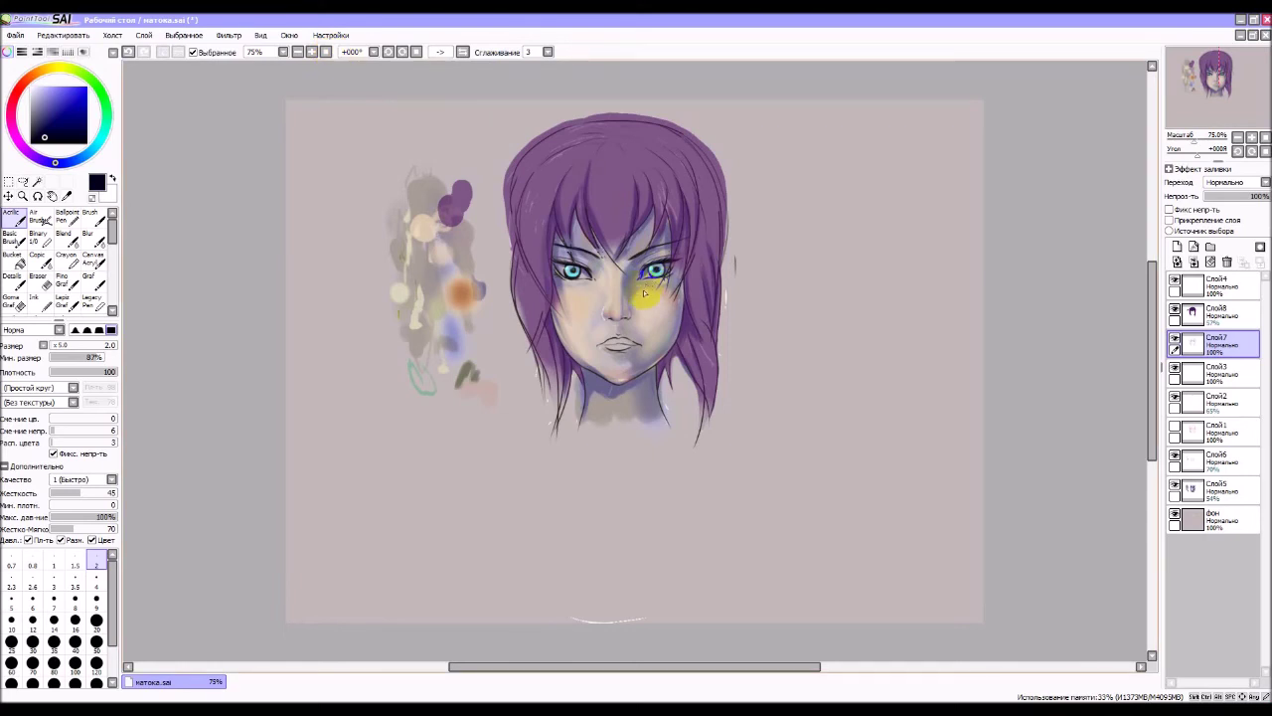
scroll(628, 263, "up", 2)
scroll(610, 264, "up", 2)
scroll(597, 298, "up", 1)
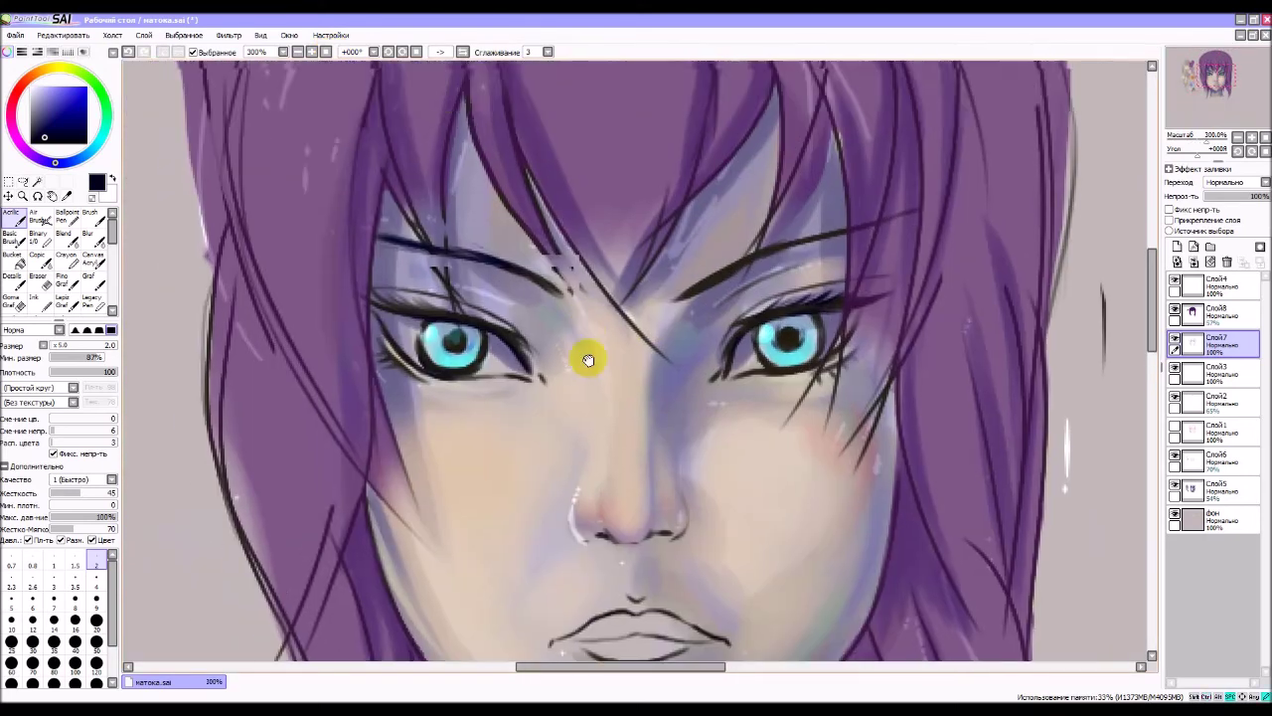
scroll(474, 396, "up", 1)
scroll(454, 363, "up", 1)
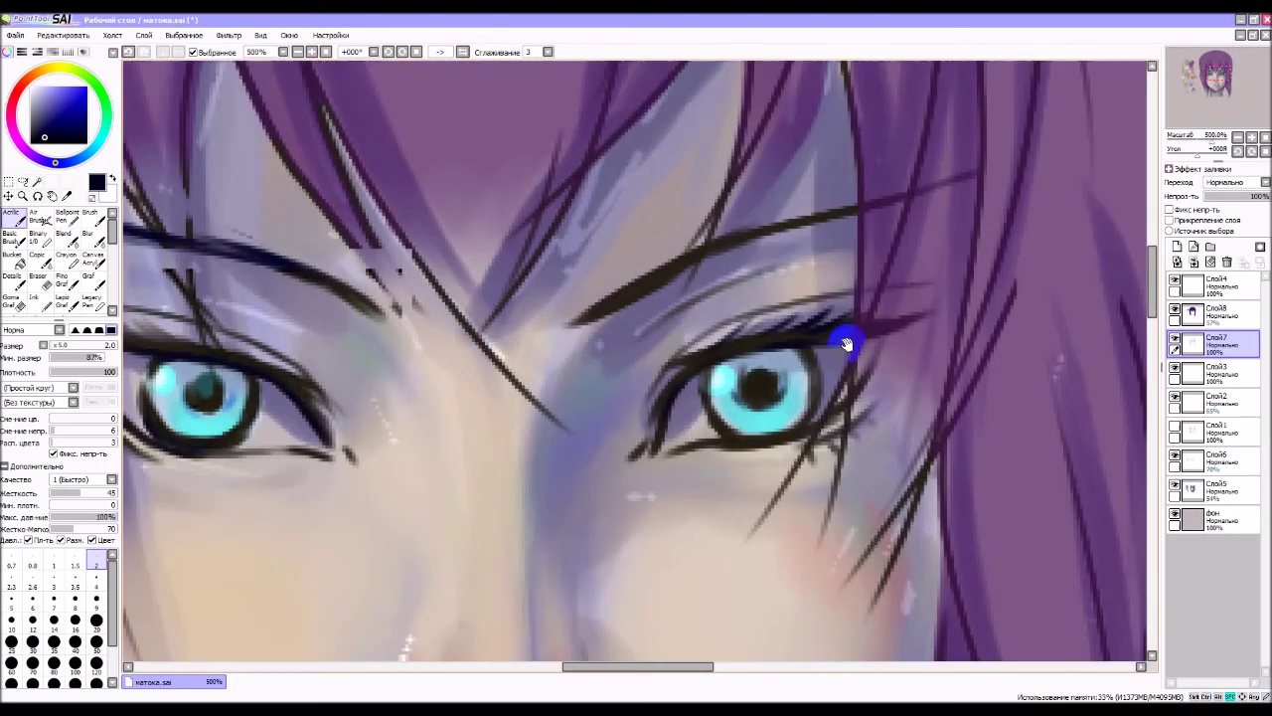
left_click_drag(1222, 348, 1174, 502)
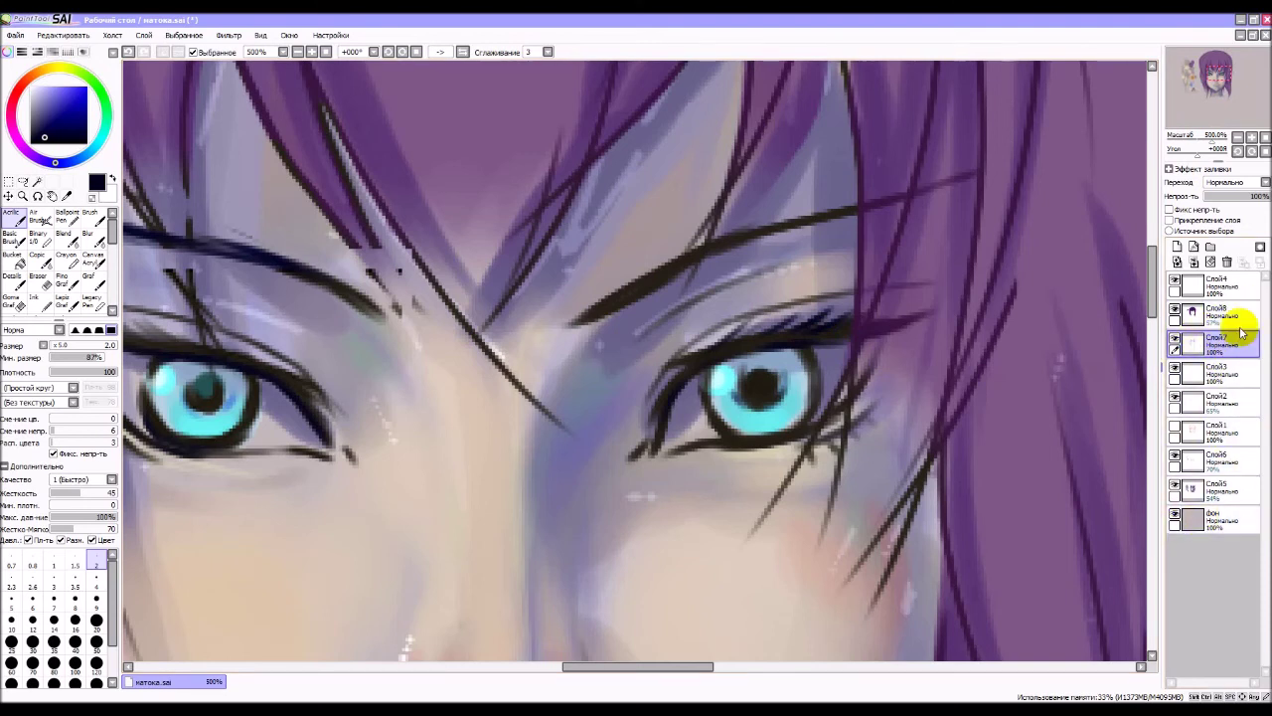
left_click(1180, 245)
left_click_drag(880, 332, 910, 321)
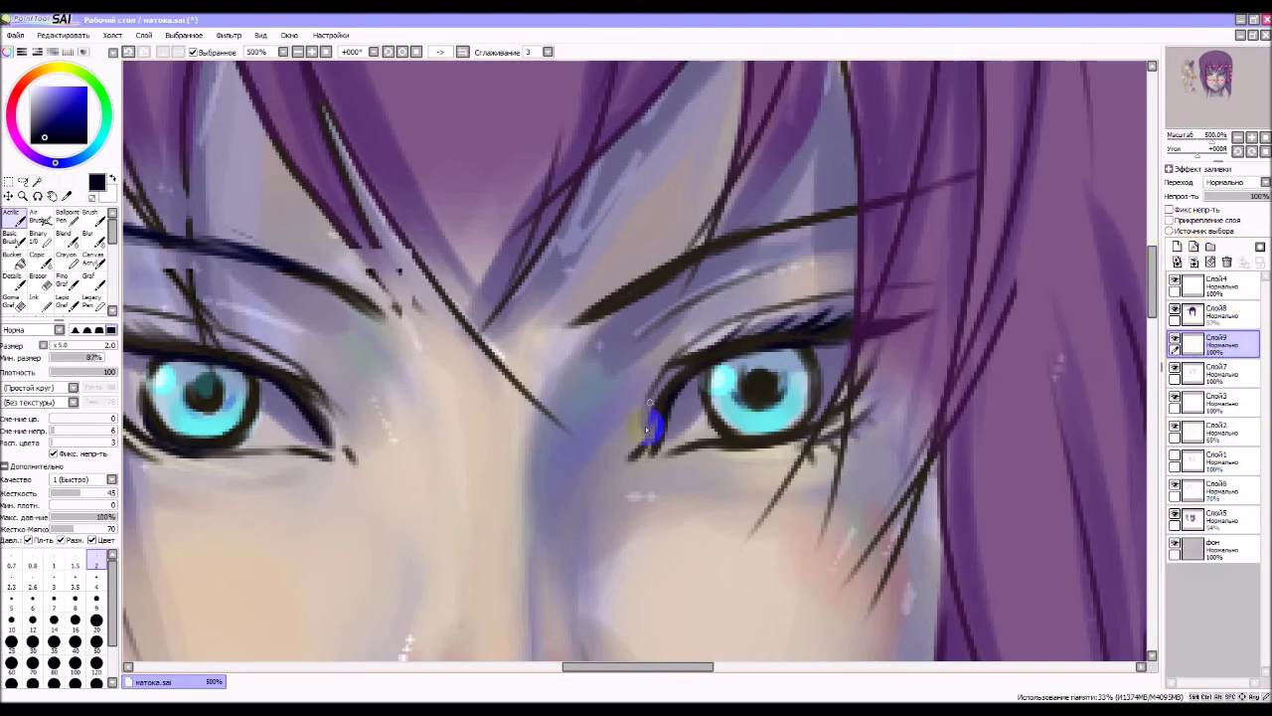
left_click_drag(648, 428, 682, 365)
left_click(702, 426)
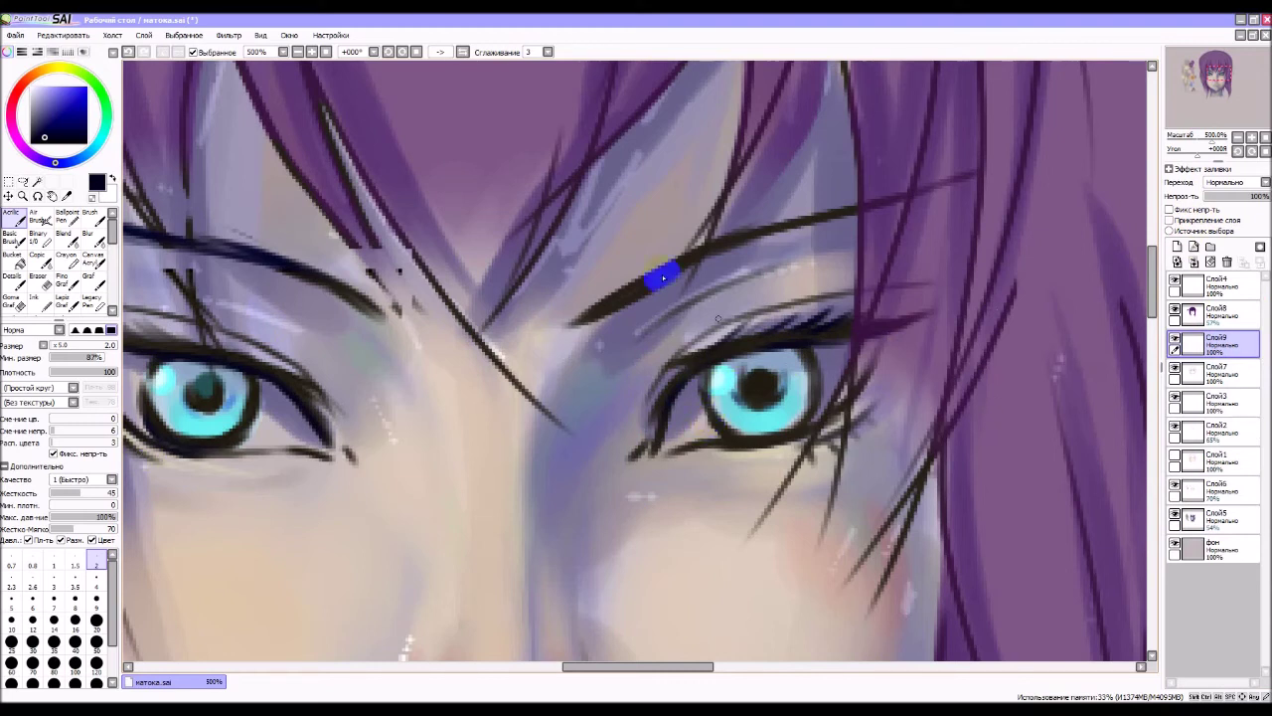
- Choose a greyish purple colour, try the Crayon then Copic brushes, and zoom out
left_click(38, 122)
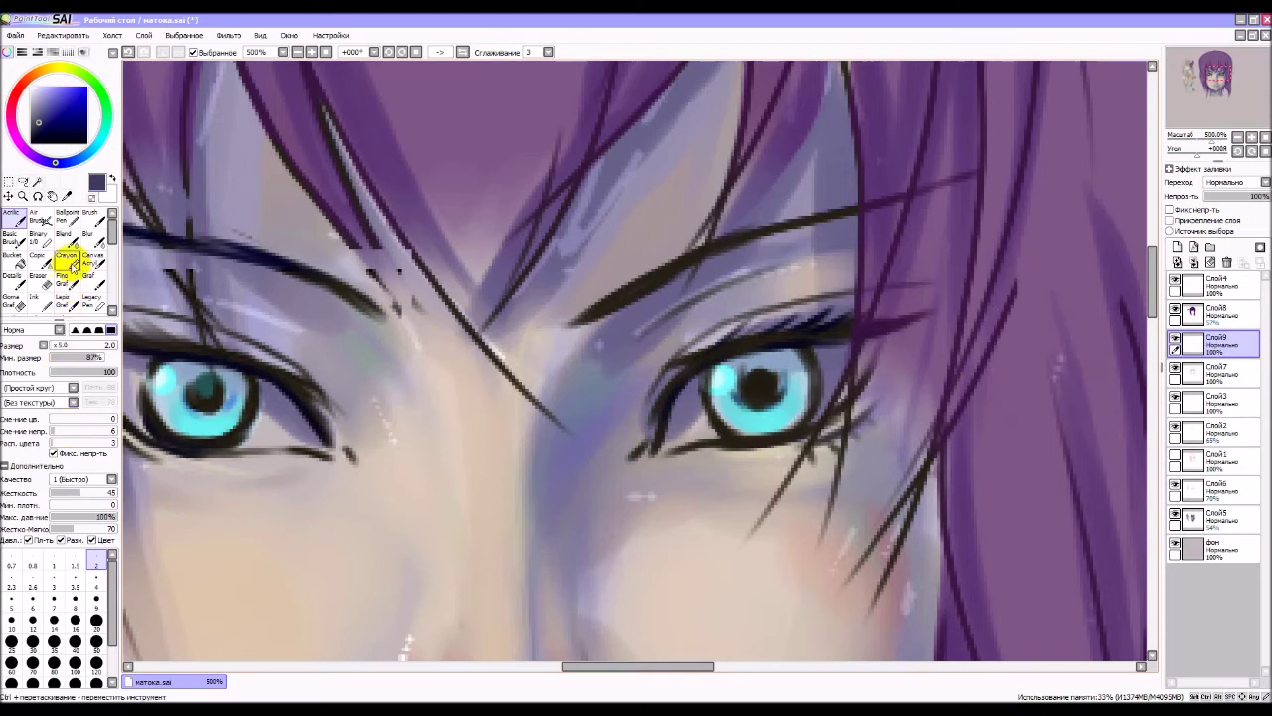
left_click(72, 261)
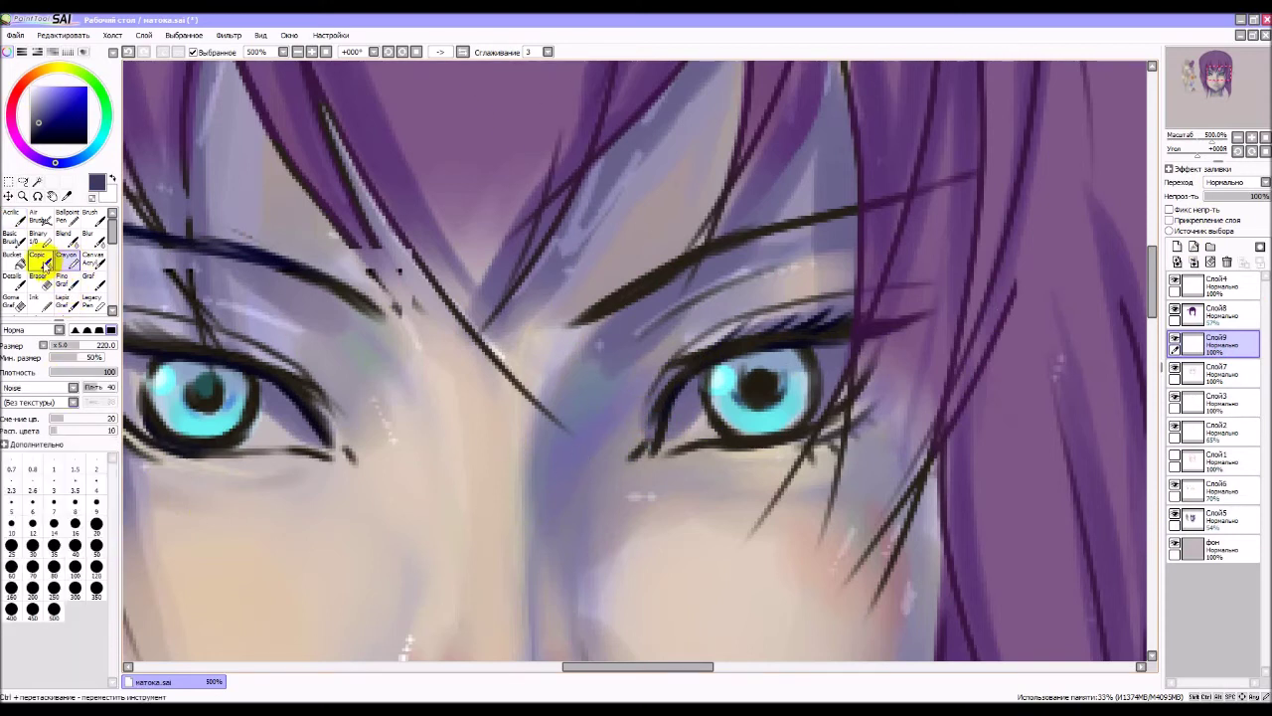
left_click(44, 263)
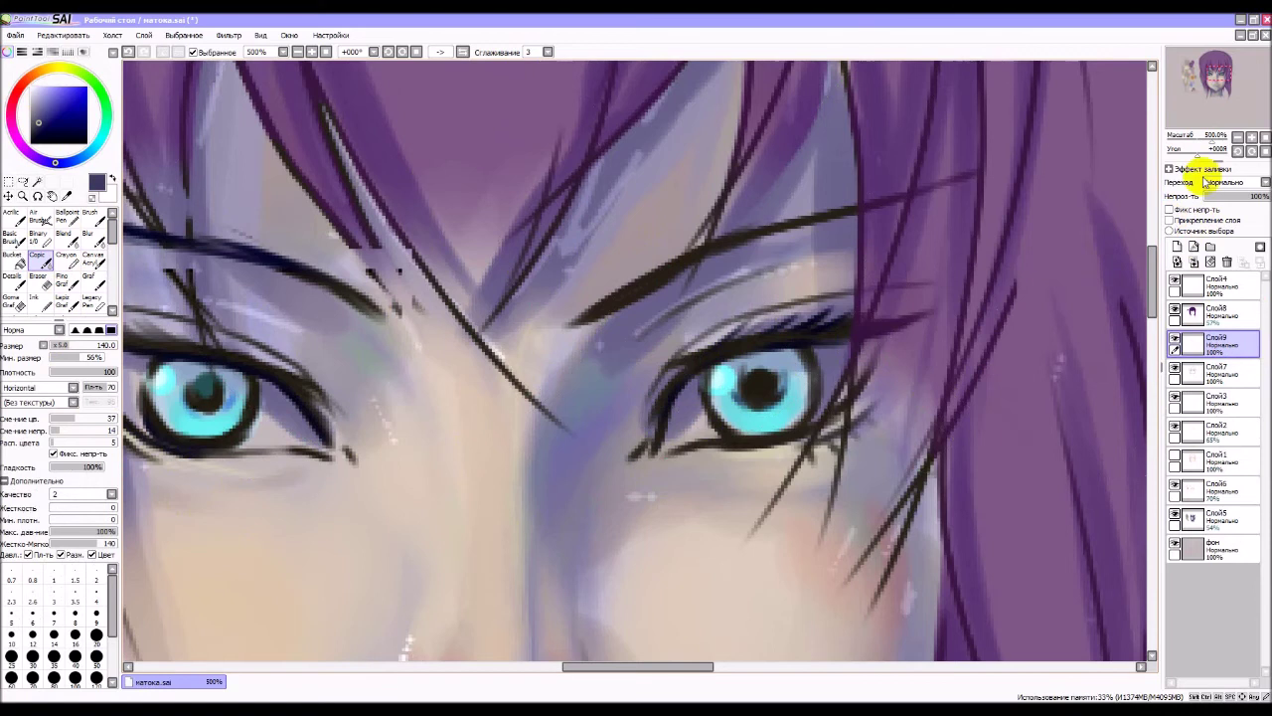
left_click(1237, 136)
left_click(1240, 142)
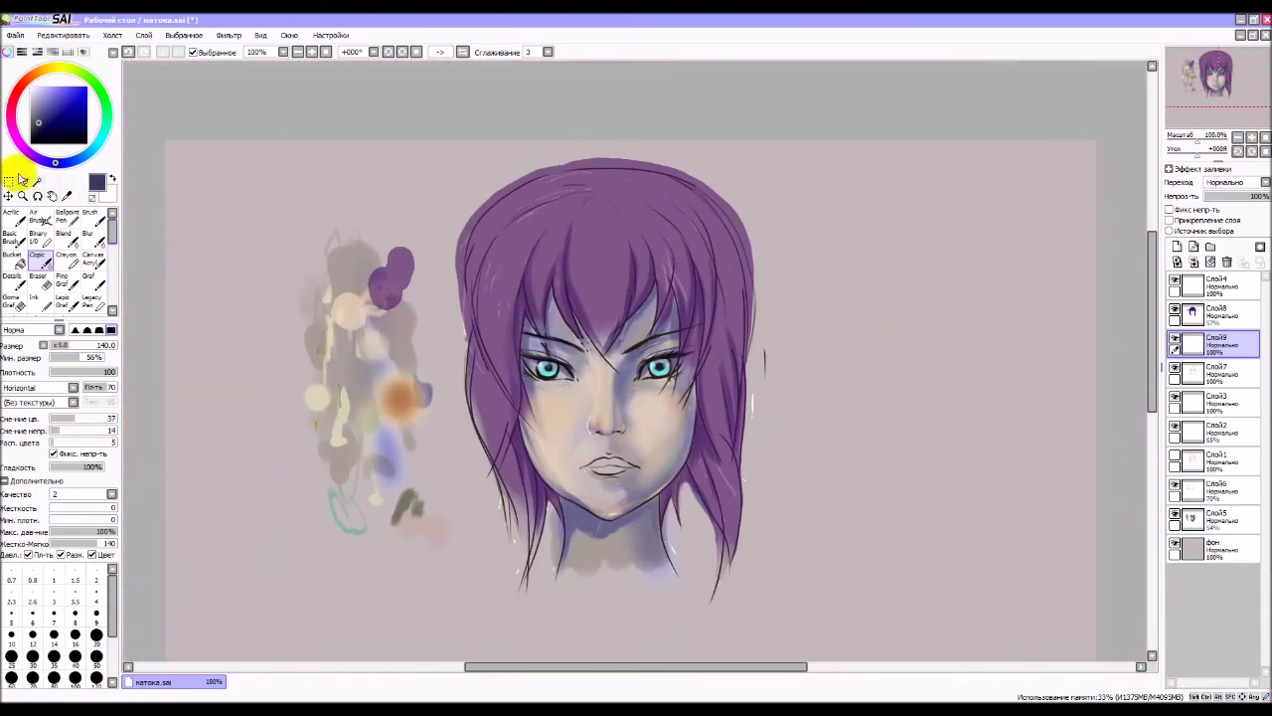
- Set the Crayon to size 14 for a test dab beside the face, then size 7
left_click(68, 260)
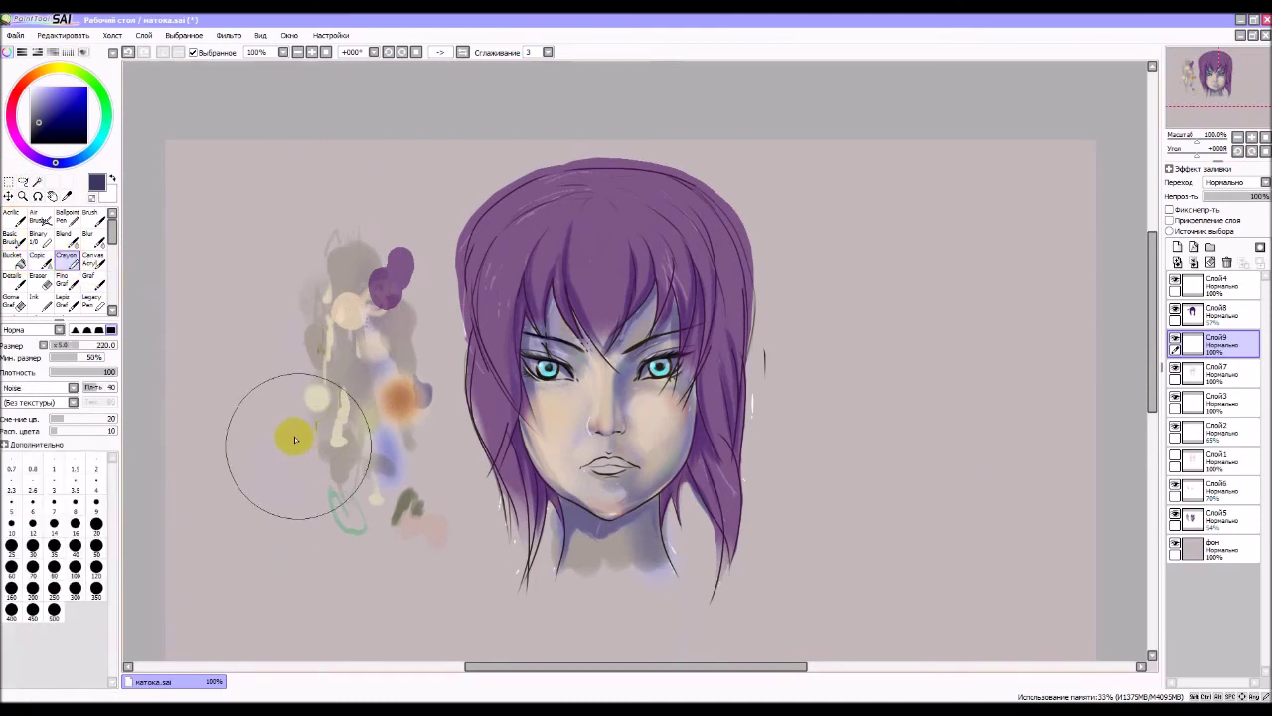
left_click(54, 524)
left_click_drag(300, 403, 328, 384)
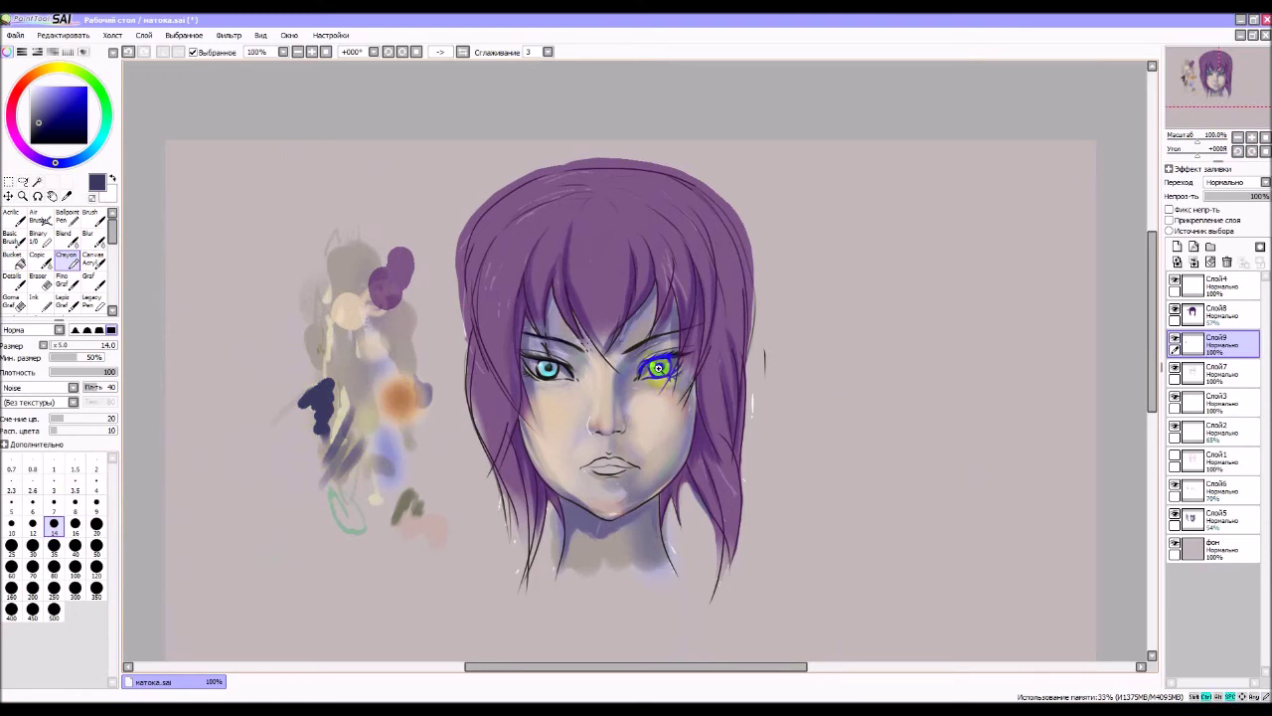
scroll(658, 368, "up", 2)
scroll(658, 369, "up", 3)
scroll(593, 392, "up", 2)
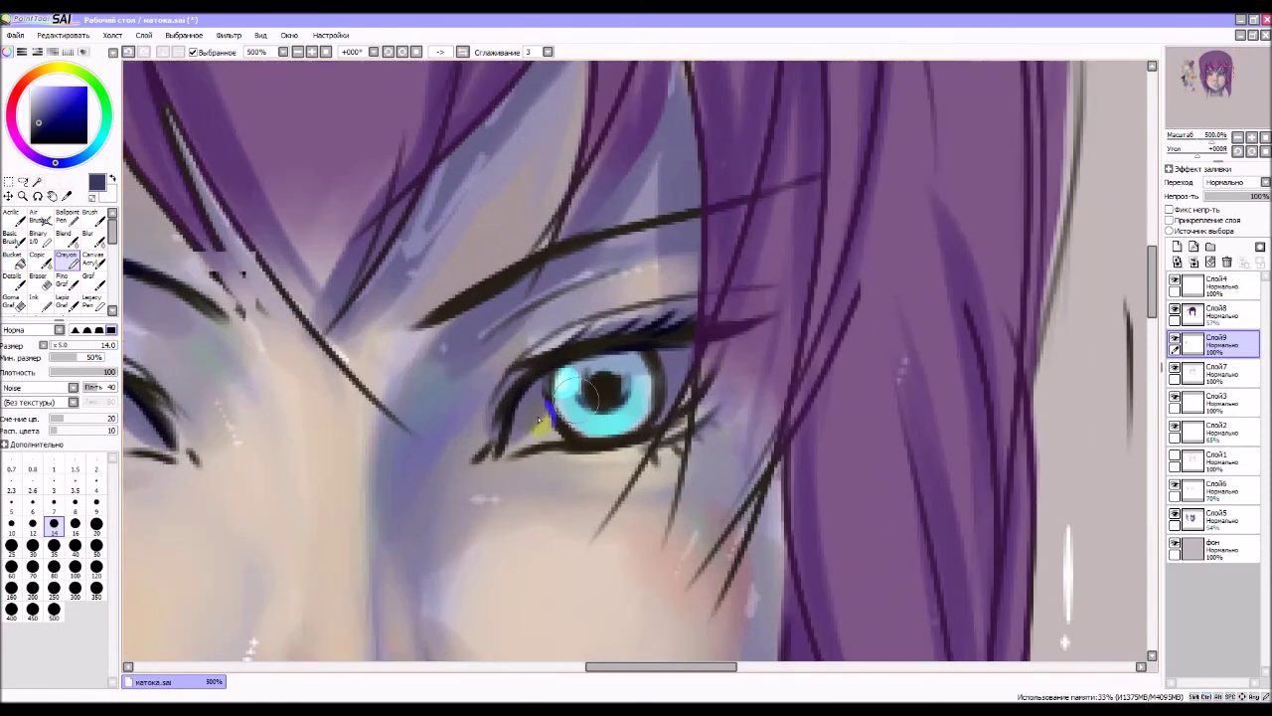
left_click(53, 502)
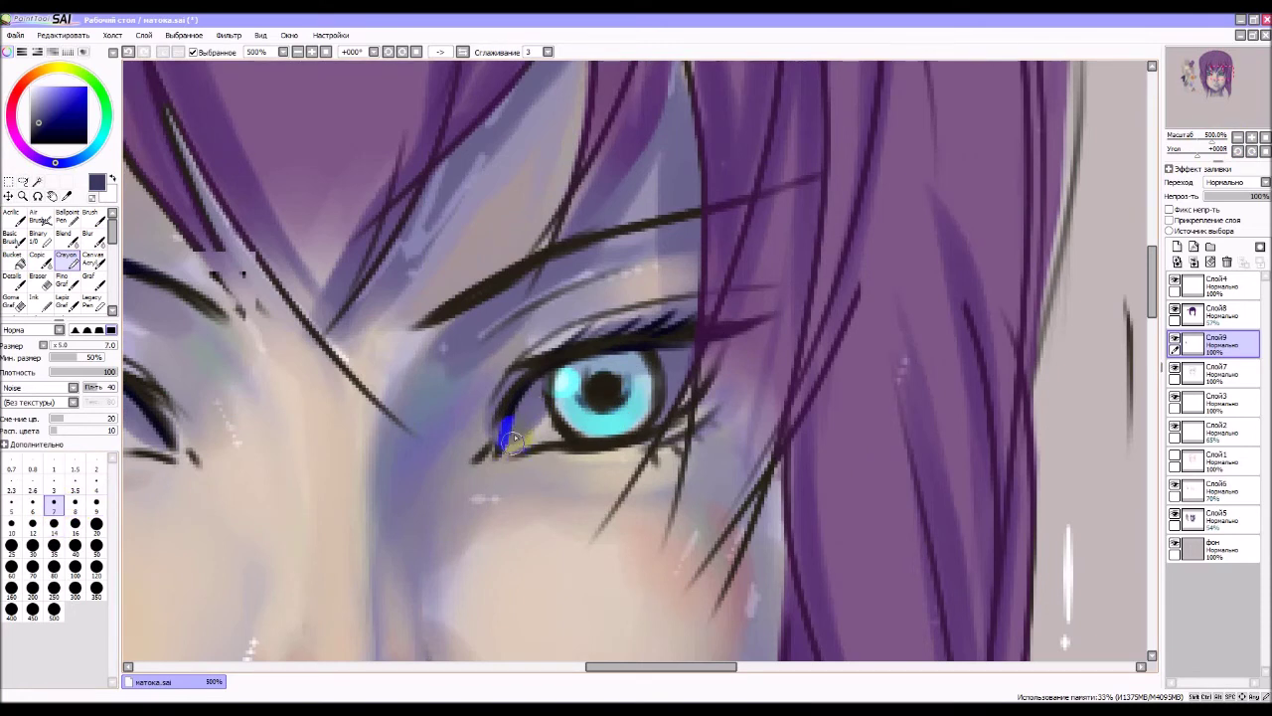
- Shade the first eye's upper lid and outer lower lid in dark blue
mouse_move(532, 400)
left_mouse_down()
mouse_move(605, 336)
mouse_move(642, 344)
mouse_move(594, 370)
mouse_move(610, 352)
mouse_move(682, 341)
mouse_move(542, 384)
mouse_move(500, 441)
mouse_move(583, 352)
mouse_move(685, 344)
left_mouse_up()
left_click_drag(704, 394, 661, 430)
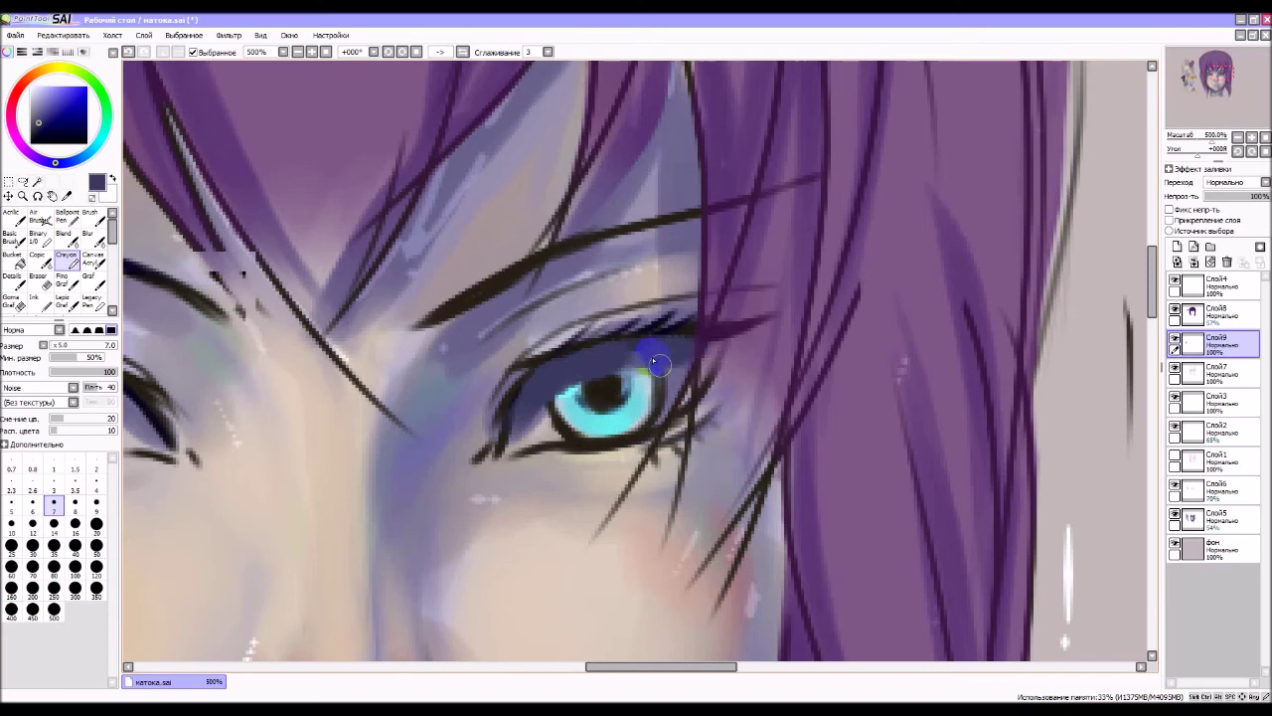
left_click_drag(647, 352, 674, 349)
- Shade the other eye's upper lid, iris top and outer corner in dark blue
mouse_move(256, 408)
left_mouse_down()
mouse_move(568, 361)
mouse_move(568, 384)
left_mouse_up()
left_click_drag(348, 395, 536, 376)
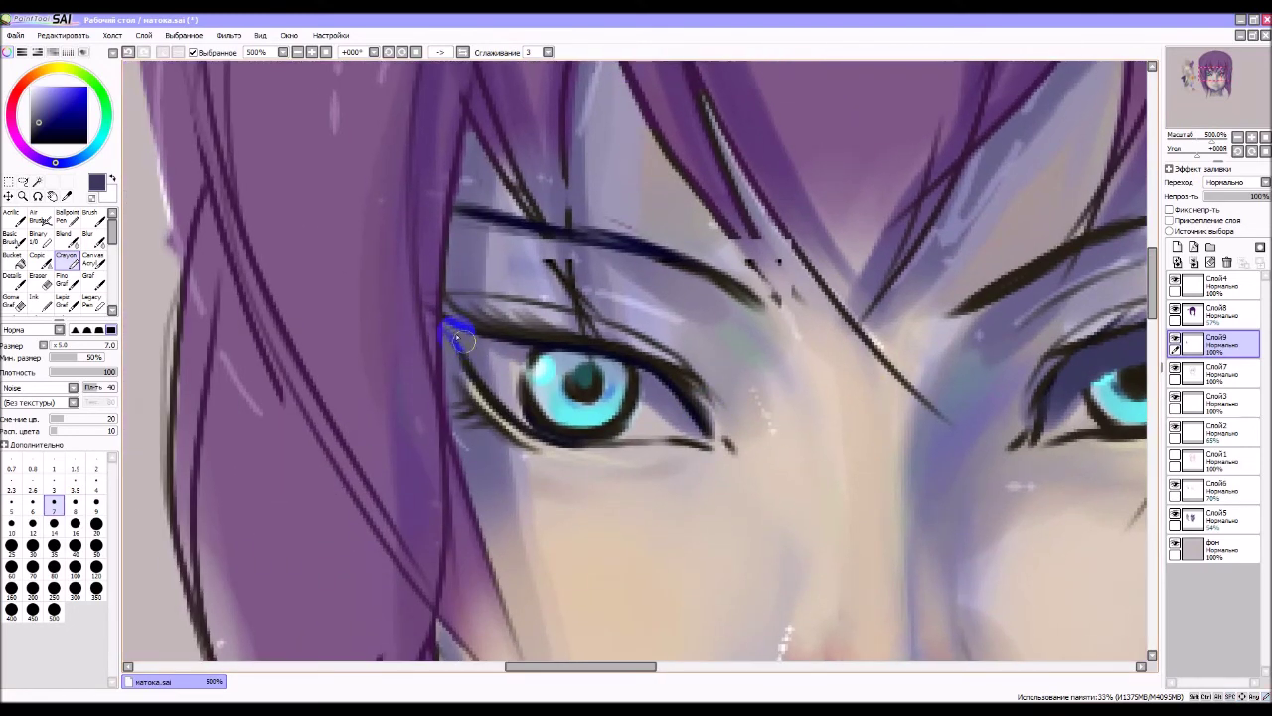
mouse_move(457, 341)
left_mouse_down()
mouse_move(596, 355)
mouse_move(582, 359)
mouse_move(636, 376)
left_mouse_up()
mouse_move(541, 358)
left_mouse_down()
mouse_move(646, 383)
mouse_move(696, 413)
left_mouse_up()
mouse_move(626, 367)
left_mouse_down()
mouse_move(716, 442)
mouse_move(586, 365)
mouse_move(487, 343)
mouse_move(547, 364)
mouse_move(552, 388)
left_mouse_up()
left_click_drag(502, 349, 478, 348)
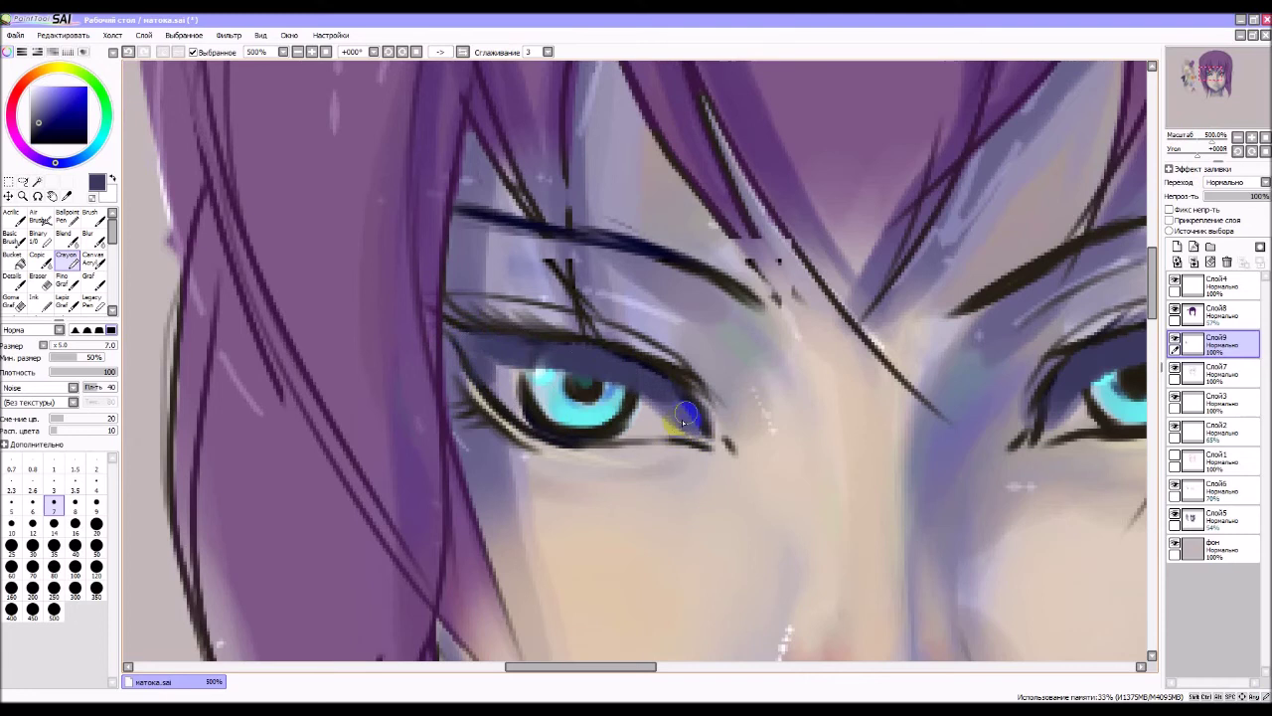
left_click_drag(666, 432, 719, 449)
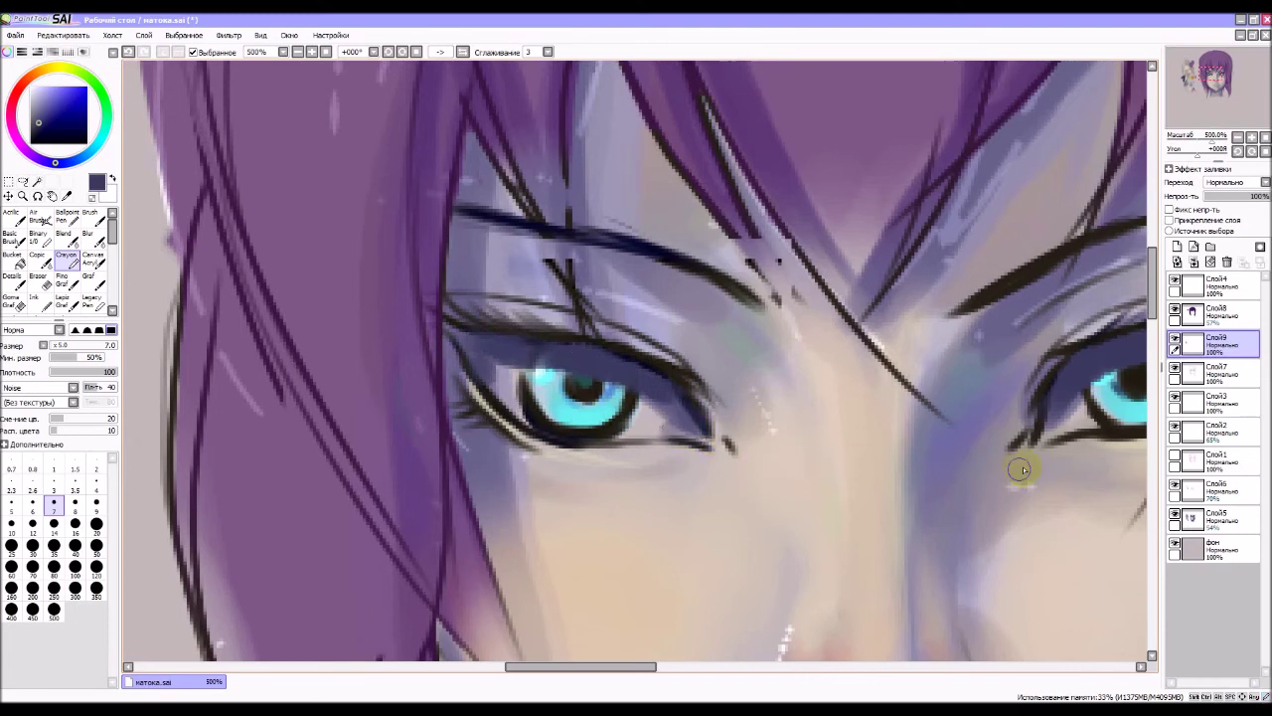
left_click_drag(997, 457, 917, 434)
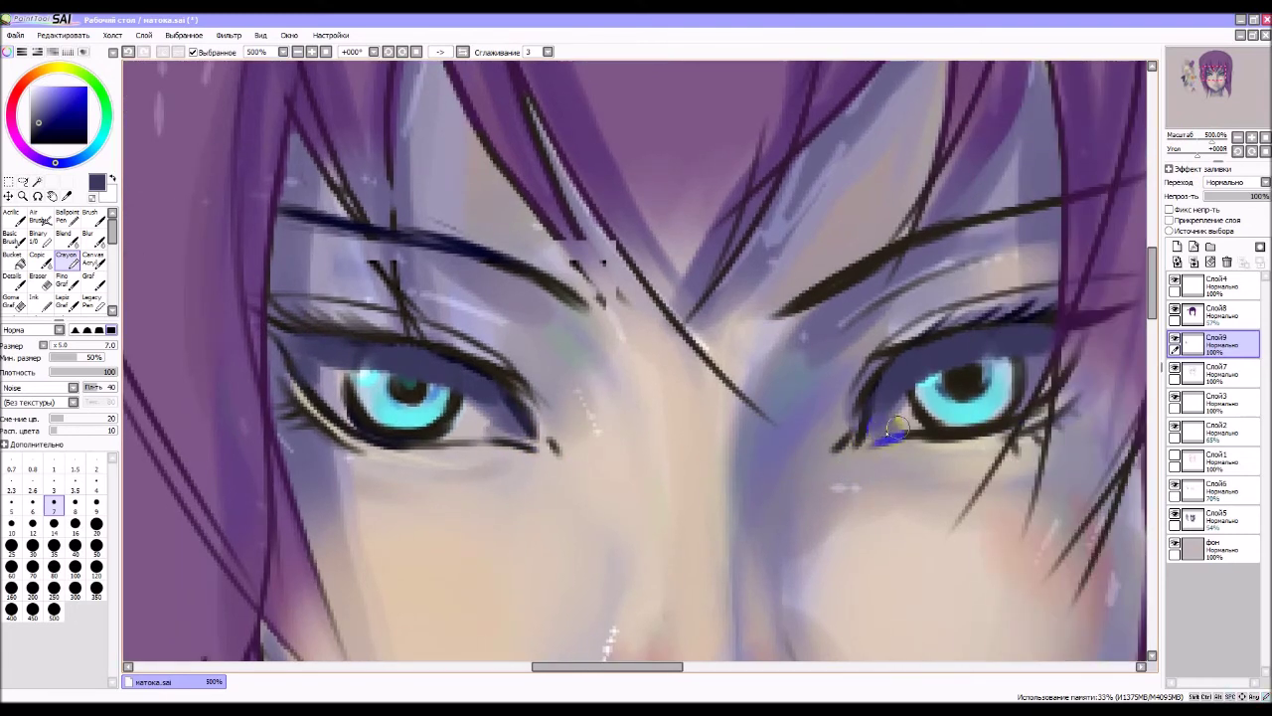
left_click(1239, 138)
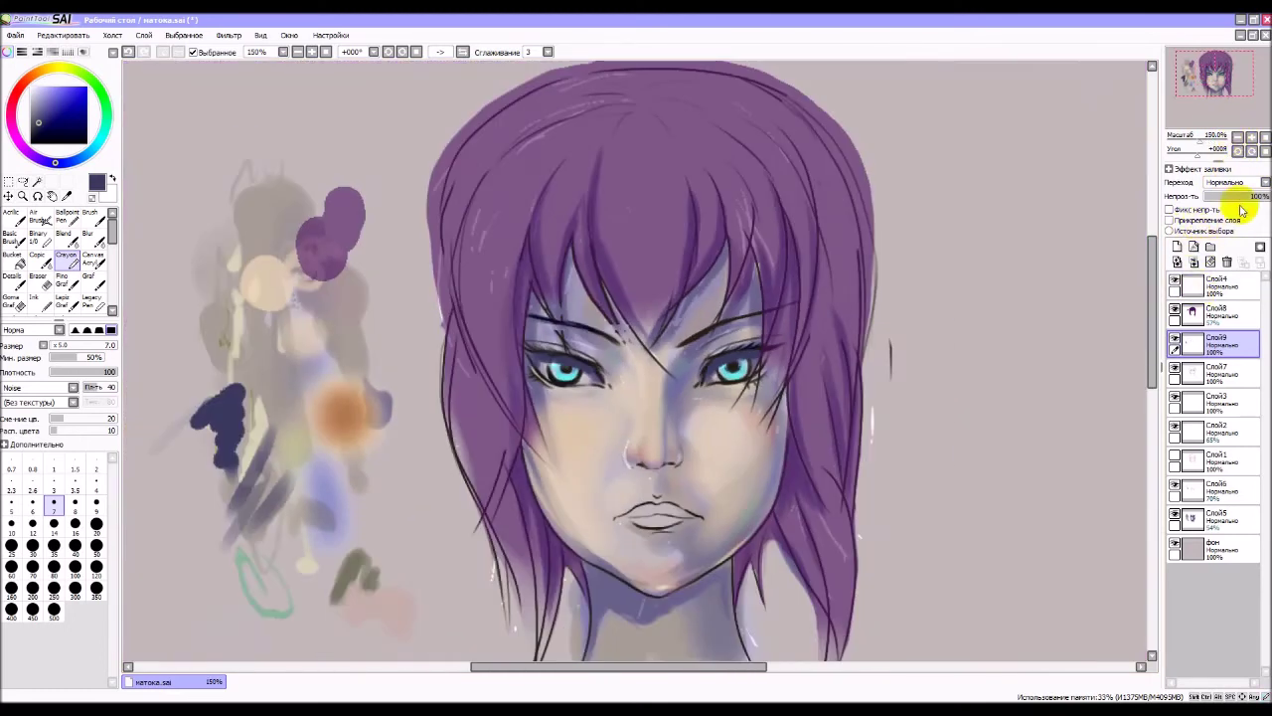
- Drop Слой9 to 73% opacity, then toggle Слой3's visibility off and on and select it
left_click_drag(1252, 195, 1241, 203)
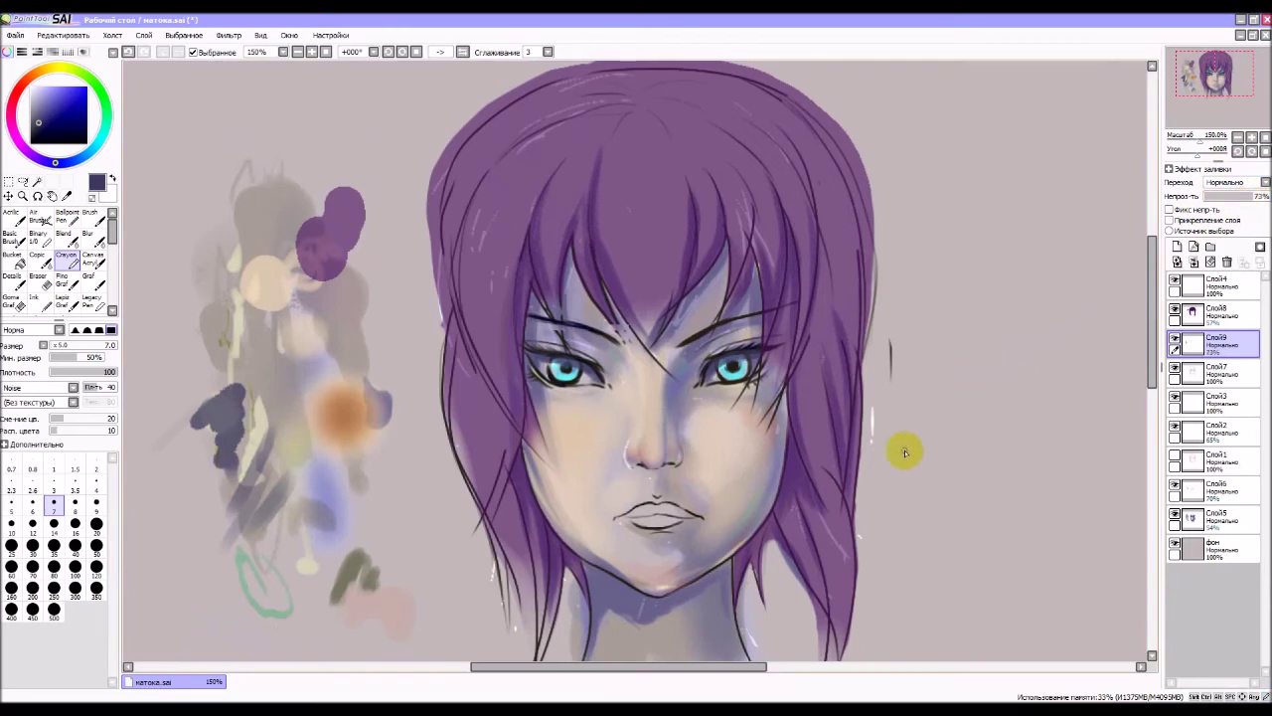
left_click(562, 370)
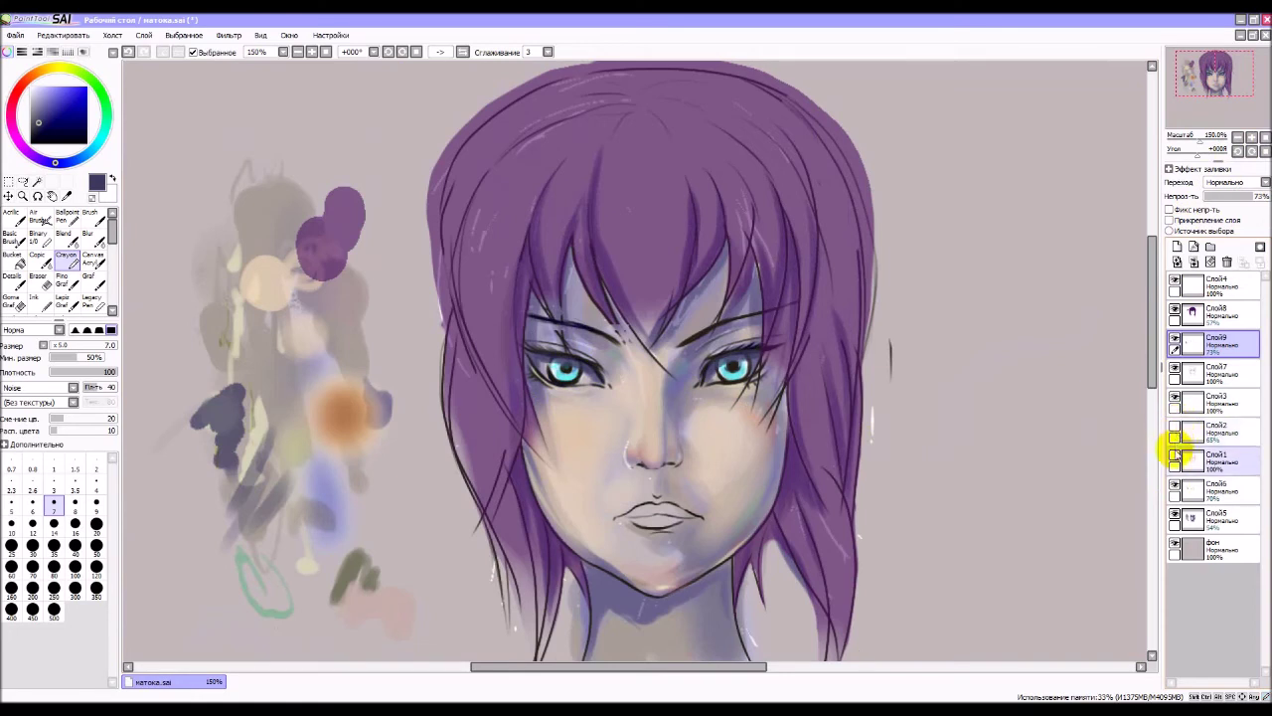
left_click(1175, 397)
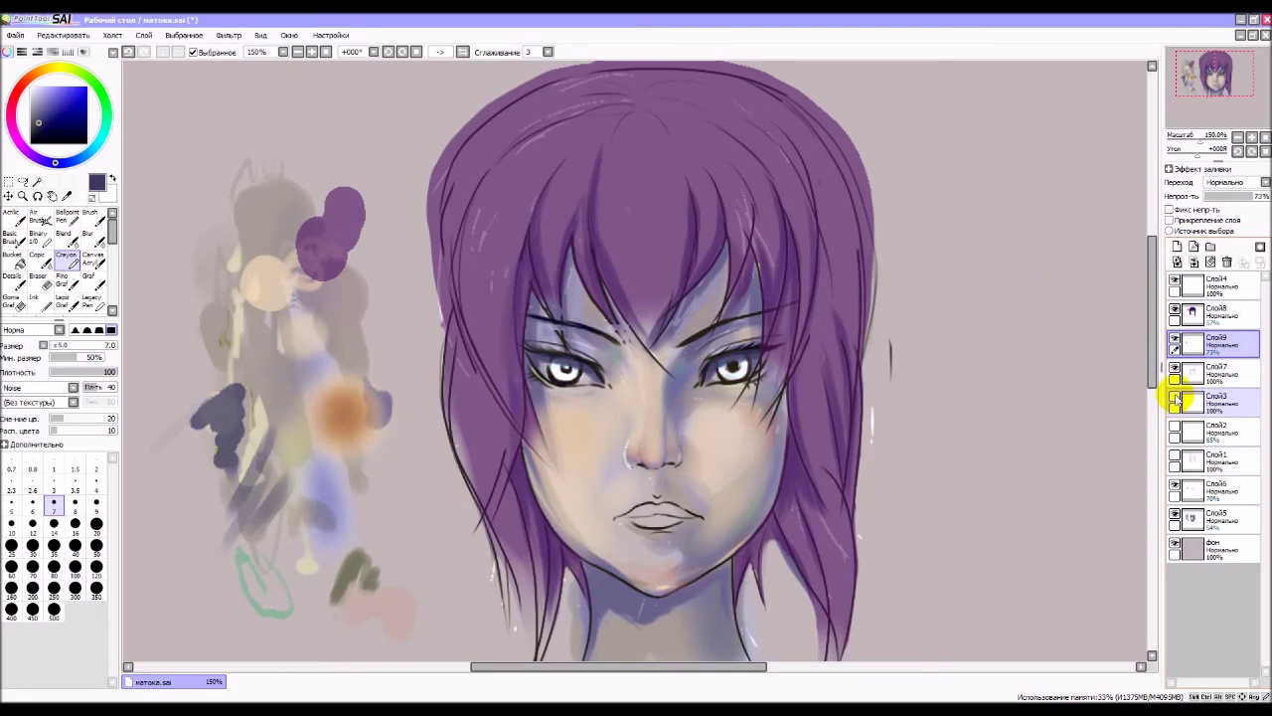
left_click(1220, 399)
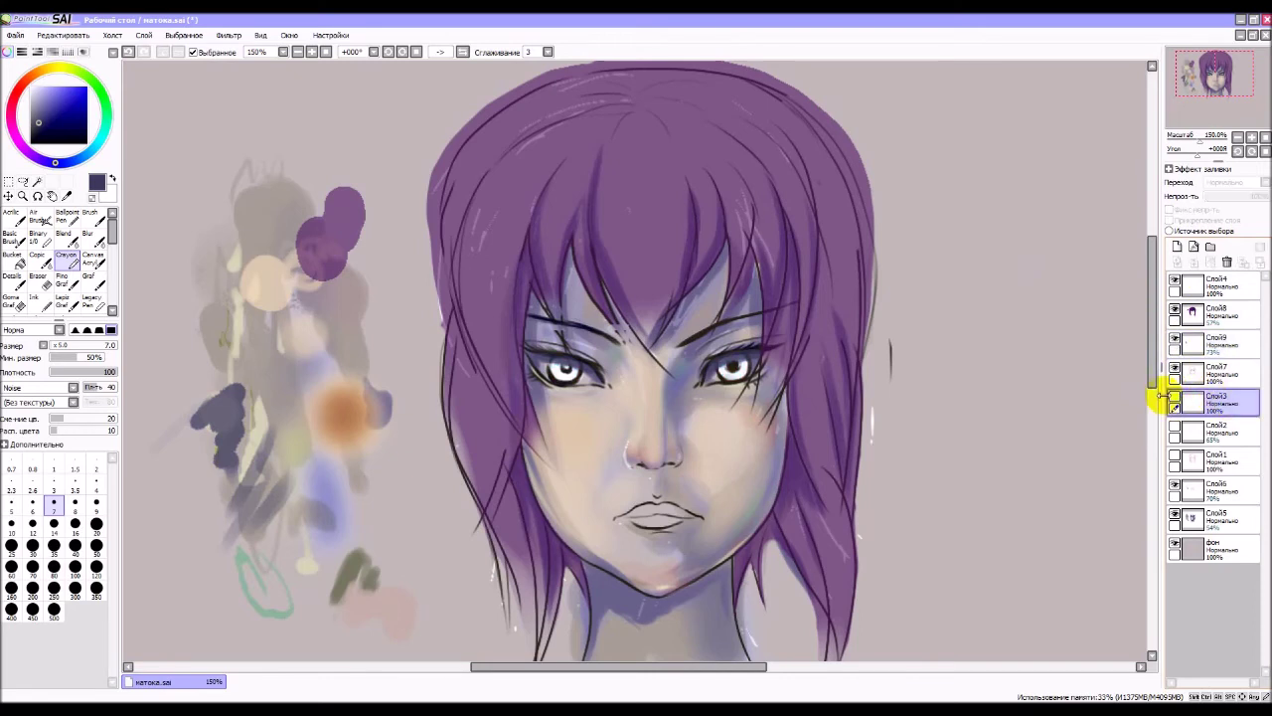
left_click(1176, 399)
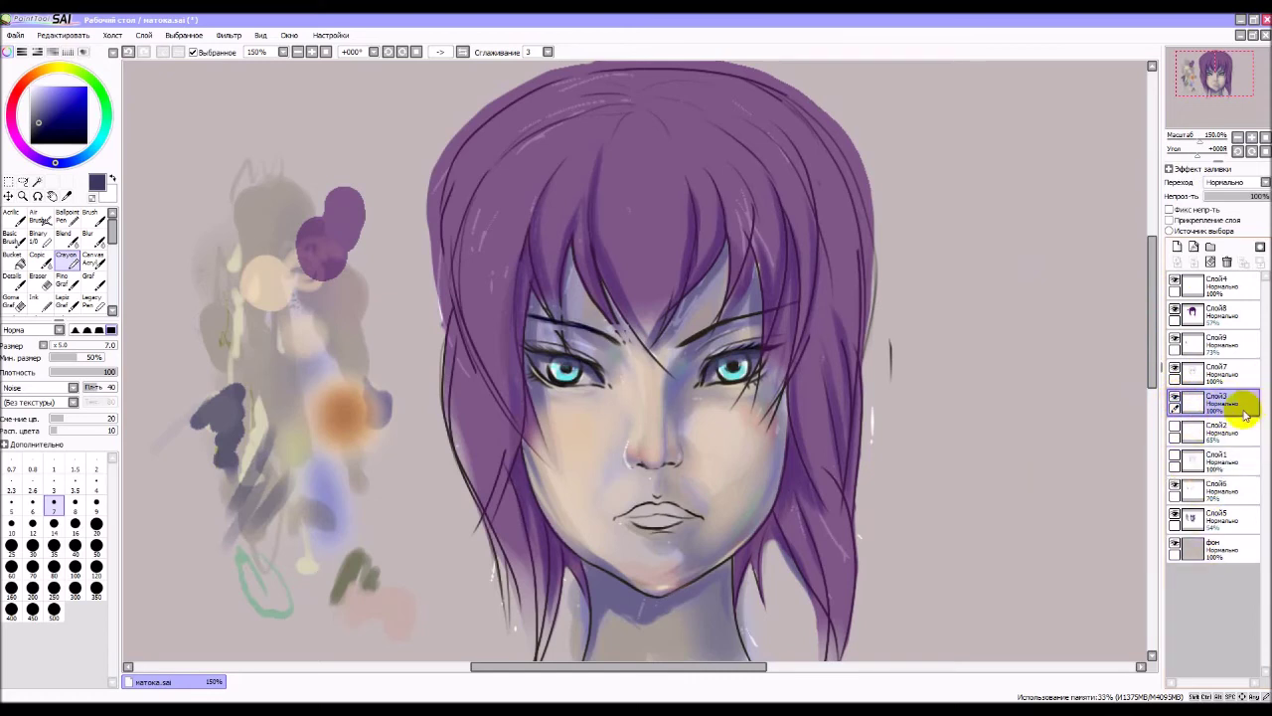
left_click(1177, 247)
scroll(591, 364, "up", 5)
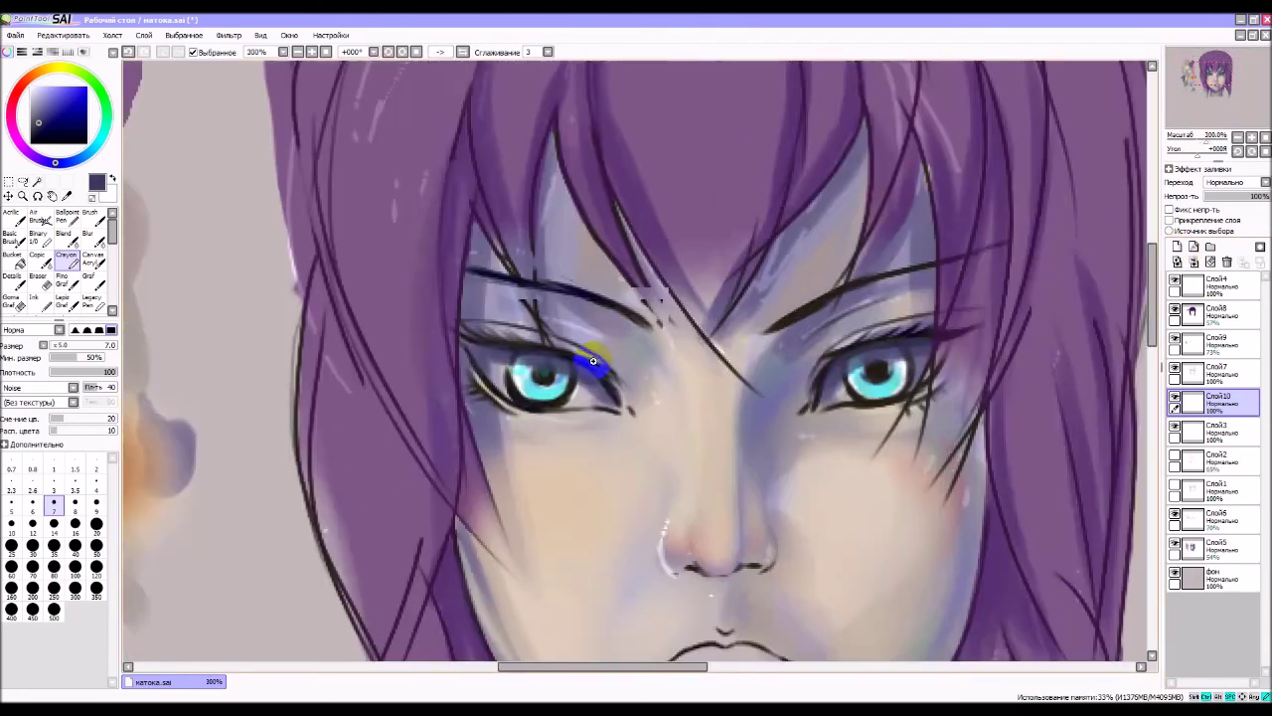
left_click_drag(635, 347, 564, 340)
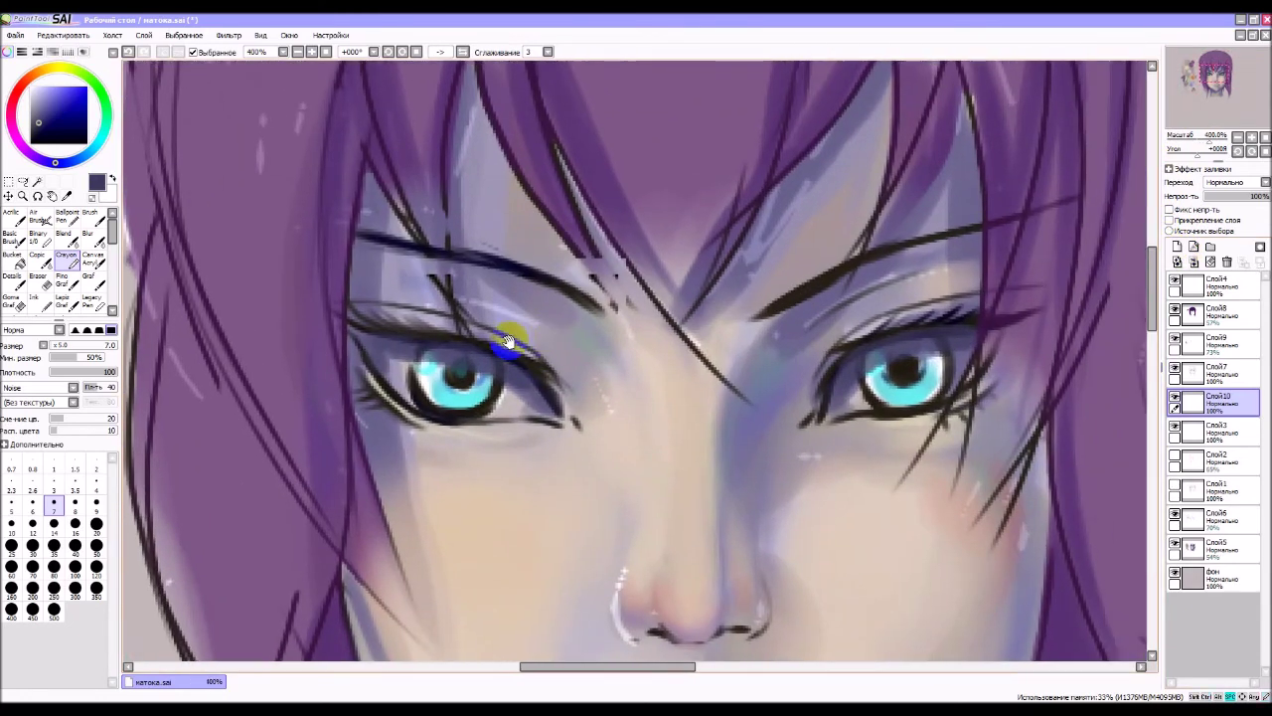
left_click(82, 156)
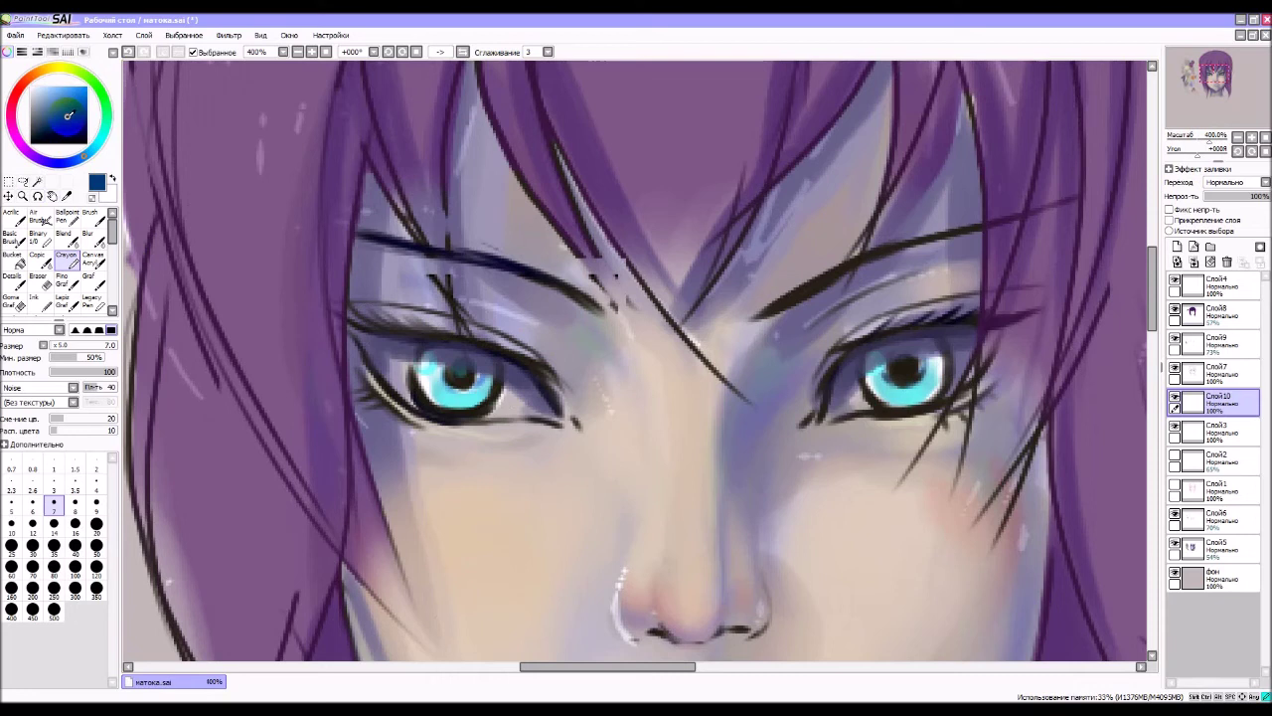
mouse_move(417, 392)
left_mouse_down()
mouse_move(443, 382)
mouse_move(467, 412)
mouse_move(436, 356)
mouse_move(486, 373)
mouse_move(460, 353)
mouse_move(437, 393)
left_mouse_up()
key("ctrl+z")
key("ctrl+z")
key("ctrl+z")
key("ctrl+z")
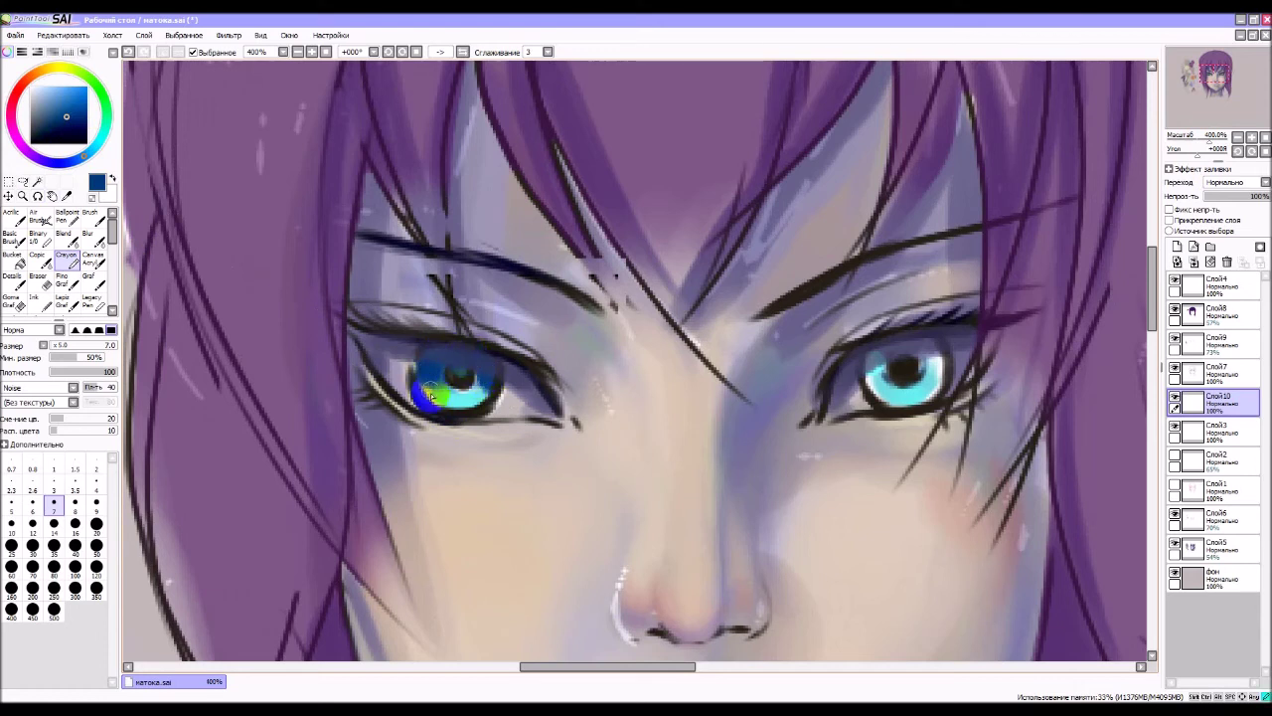
key("ctrl+z")
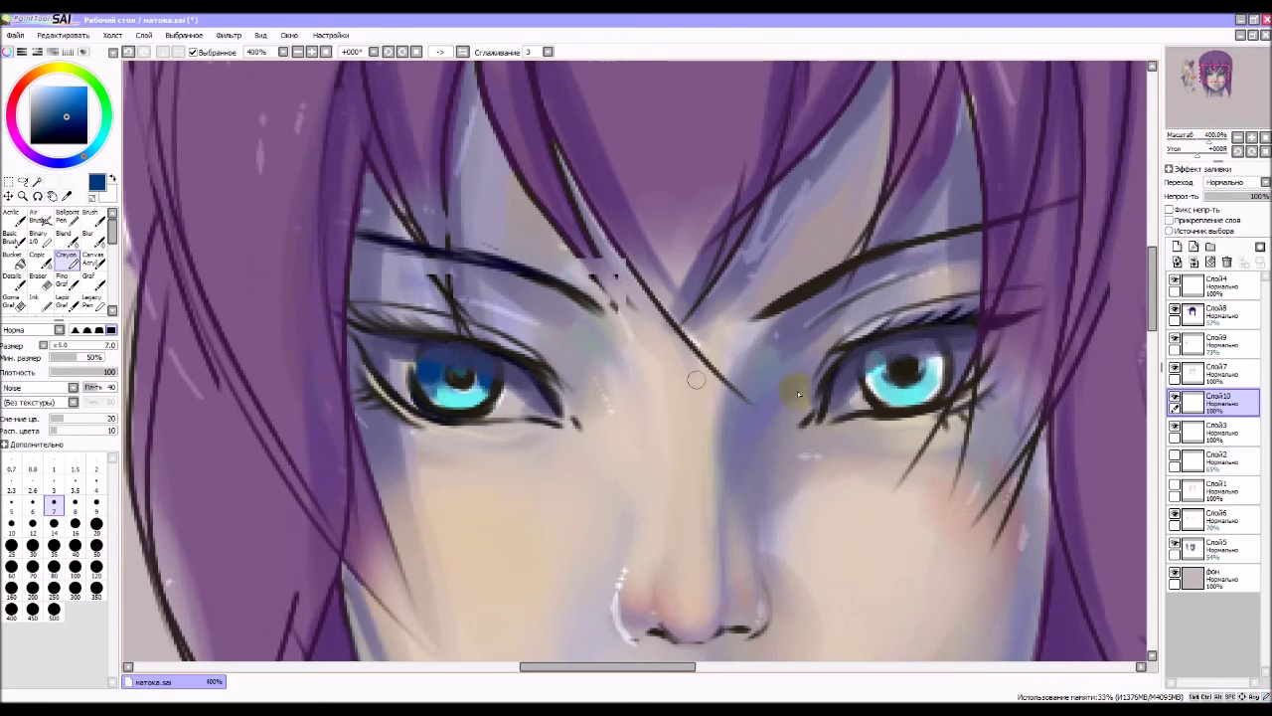
mouse_move(904, 376)
left_mouse_down()
mouse_move(883, 391)
mouse_move(871, 368)
mouse_move(890, 352)
left_mouse_up()
key("ctrl+z")
key("ctrl+z")
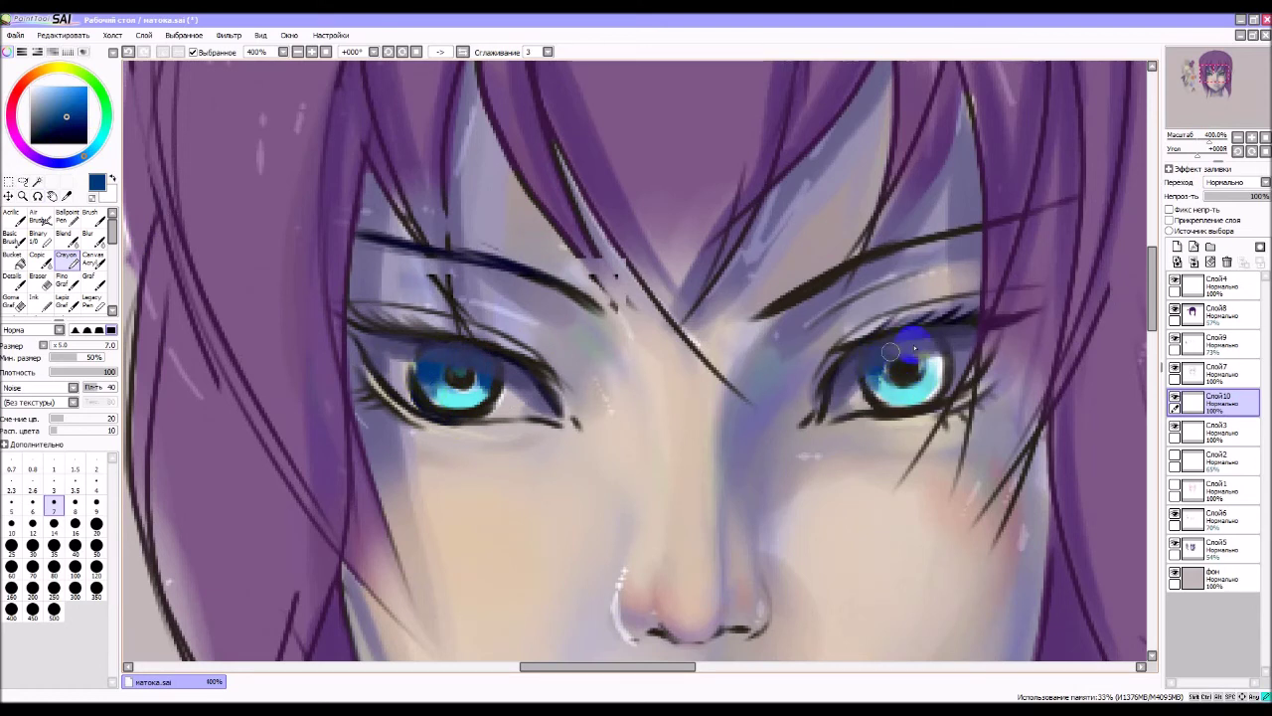
key("ctrl+z")
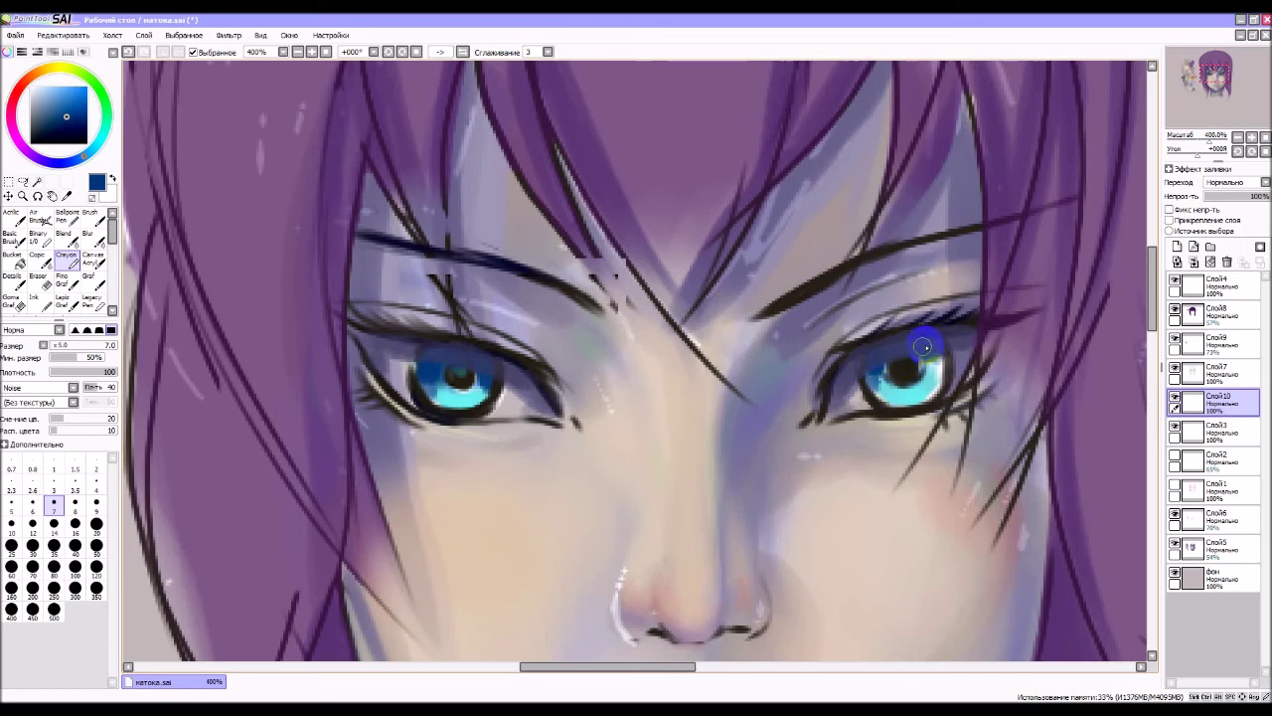
key("ctrl+z")
key("ctrl+y")
key("ctrl+z")
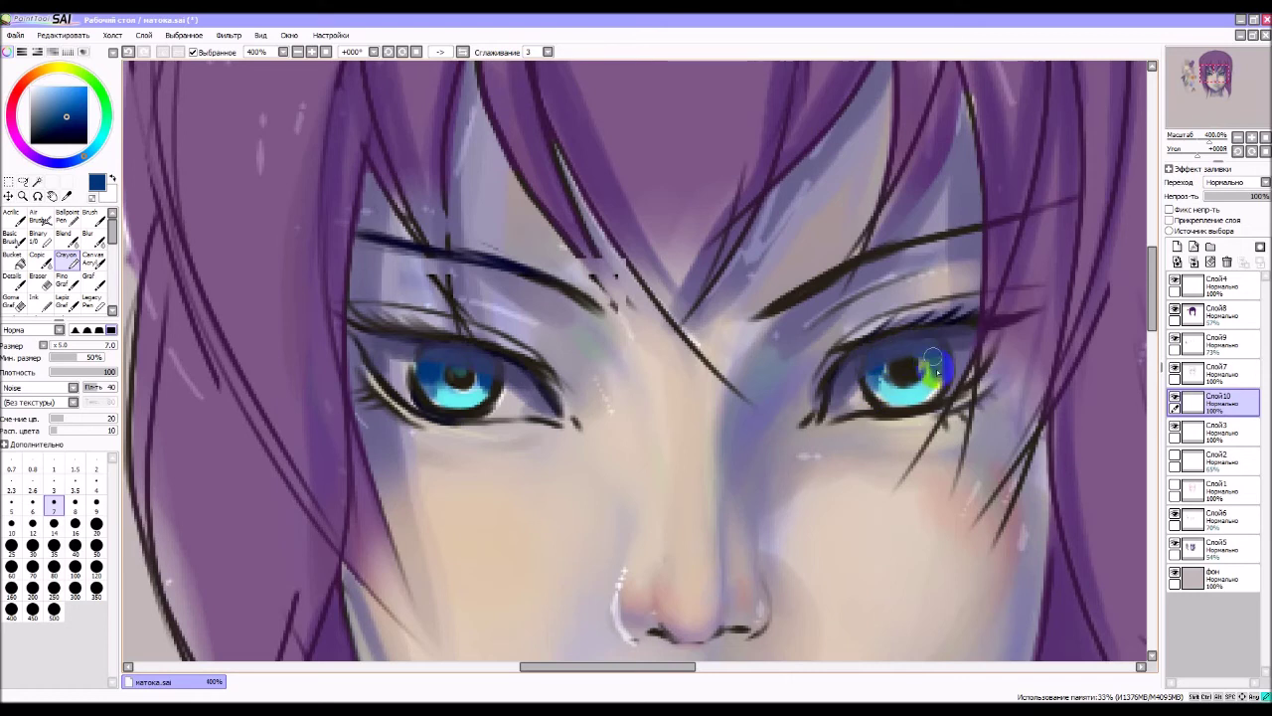
key("ctrl+y")
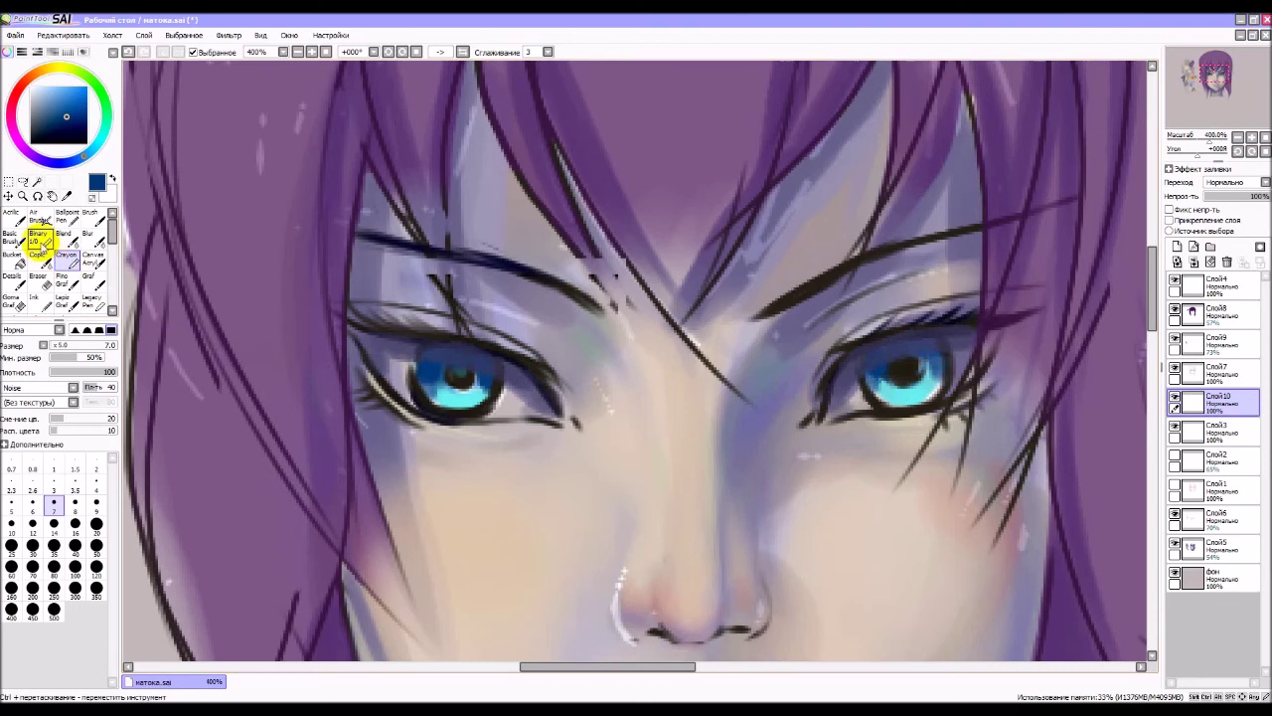
left_click_drag(453, 376, 469, 378)
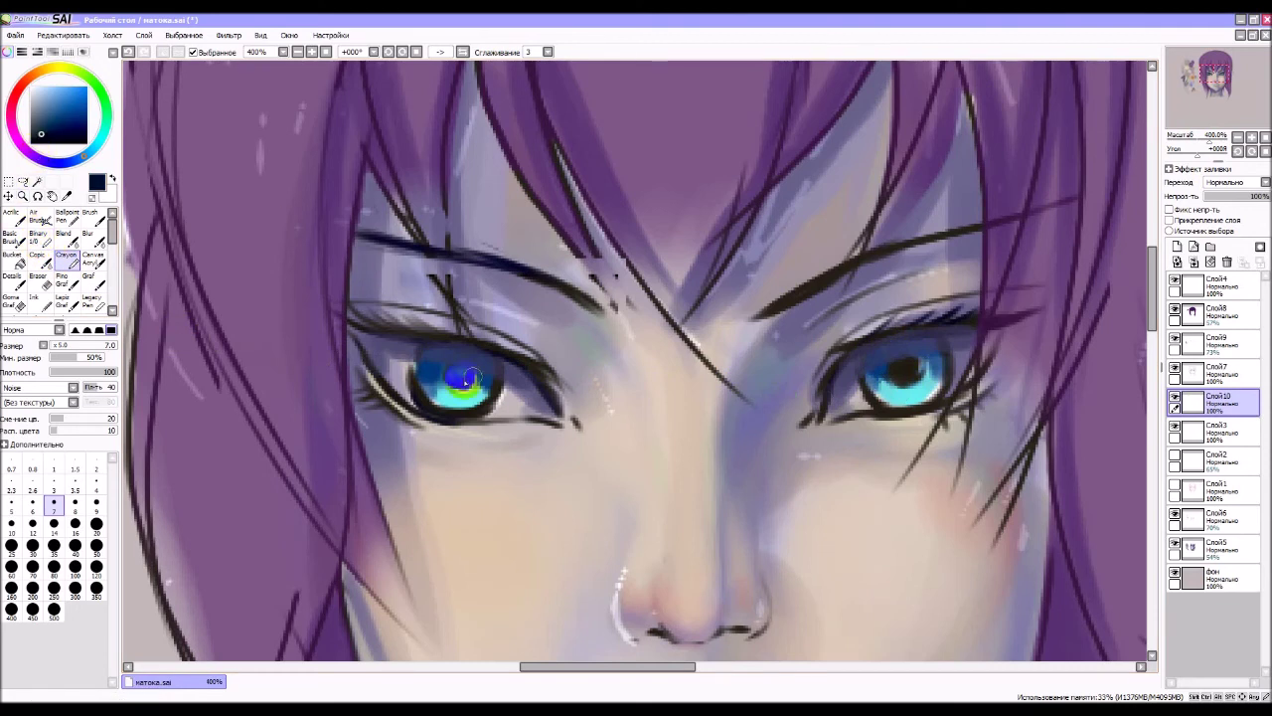
key("ctrl+z")
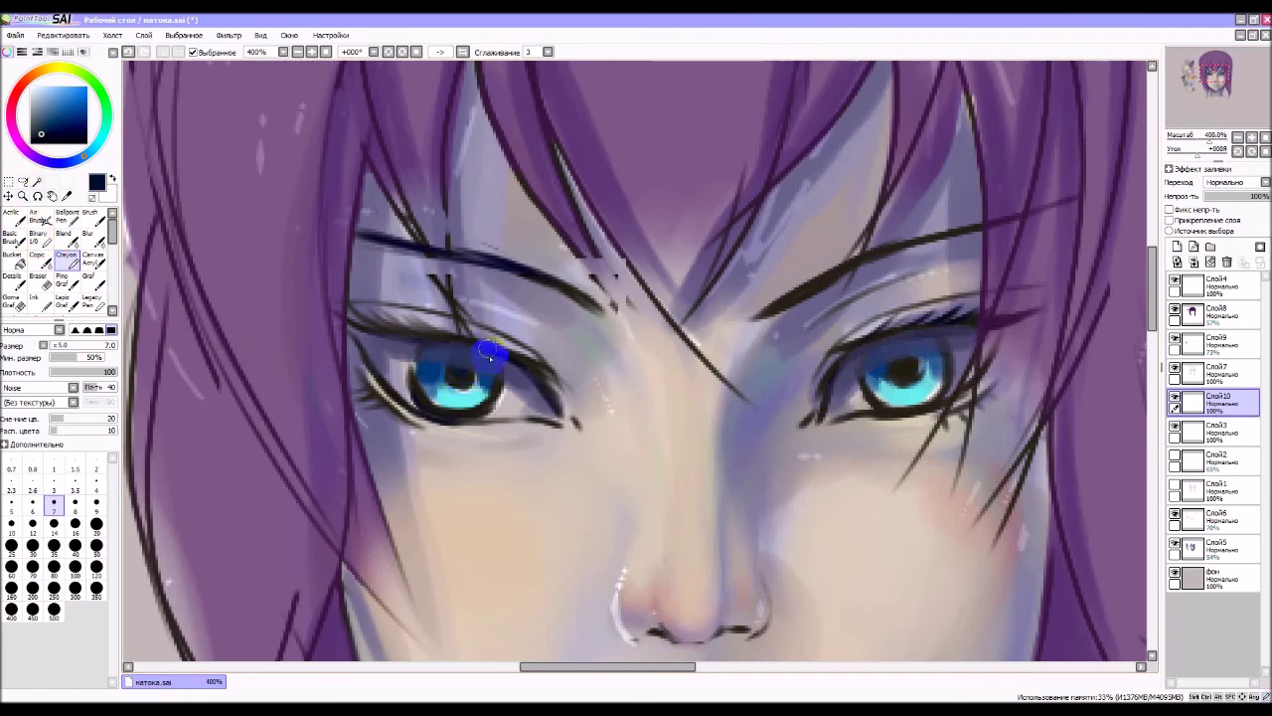
left_click(36, 136)
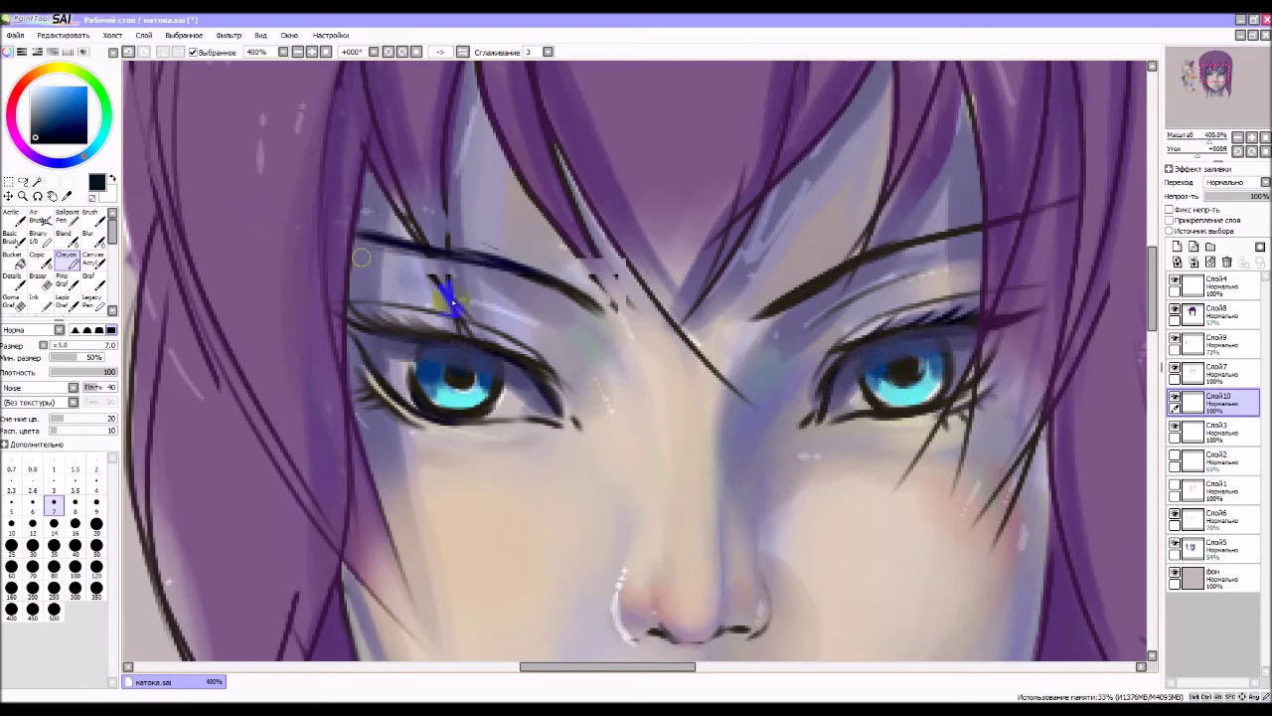
left_click_drag(454, 375, 473, 371)
key("ctrl+z")
left_click(904, 366)
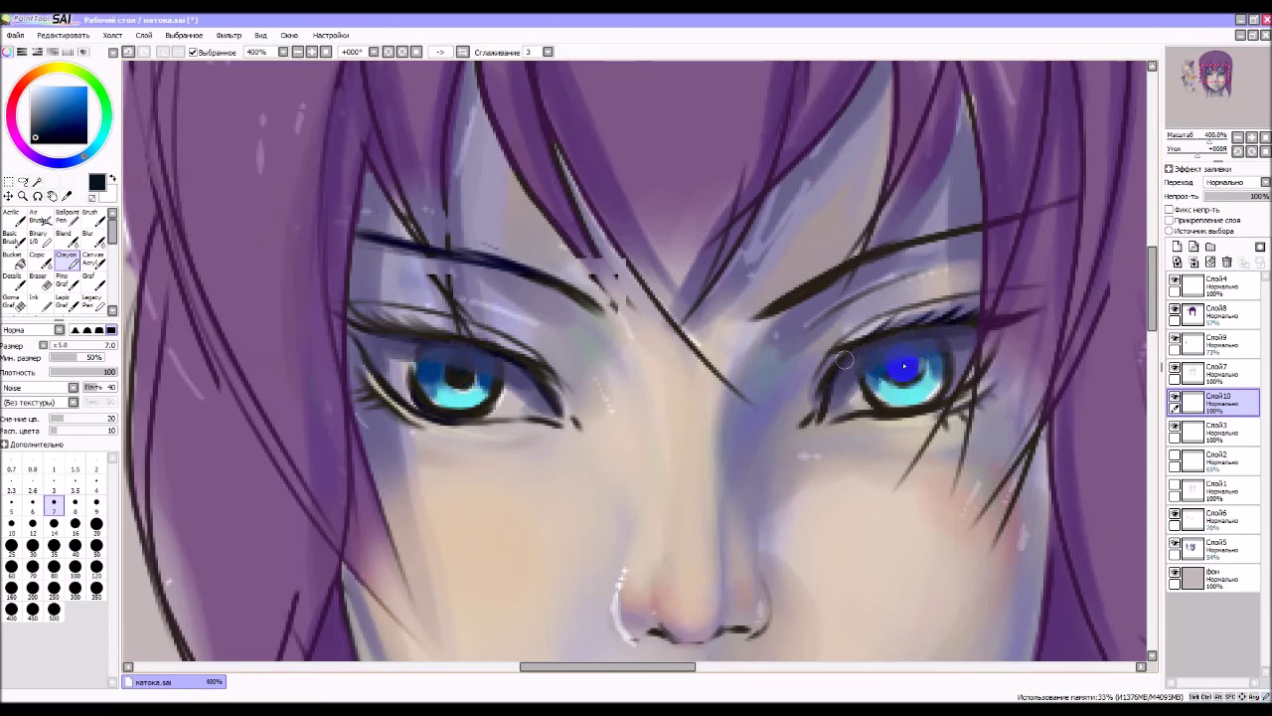
key("ctrl+z")
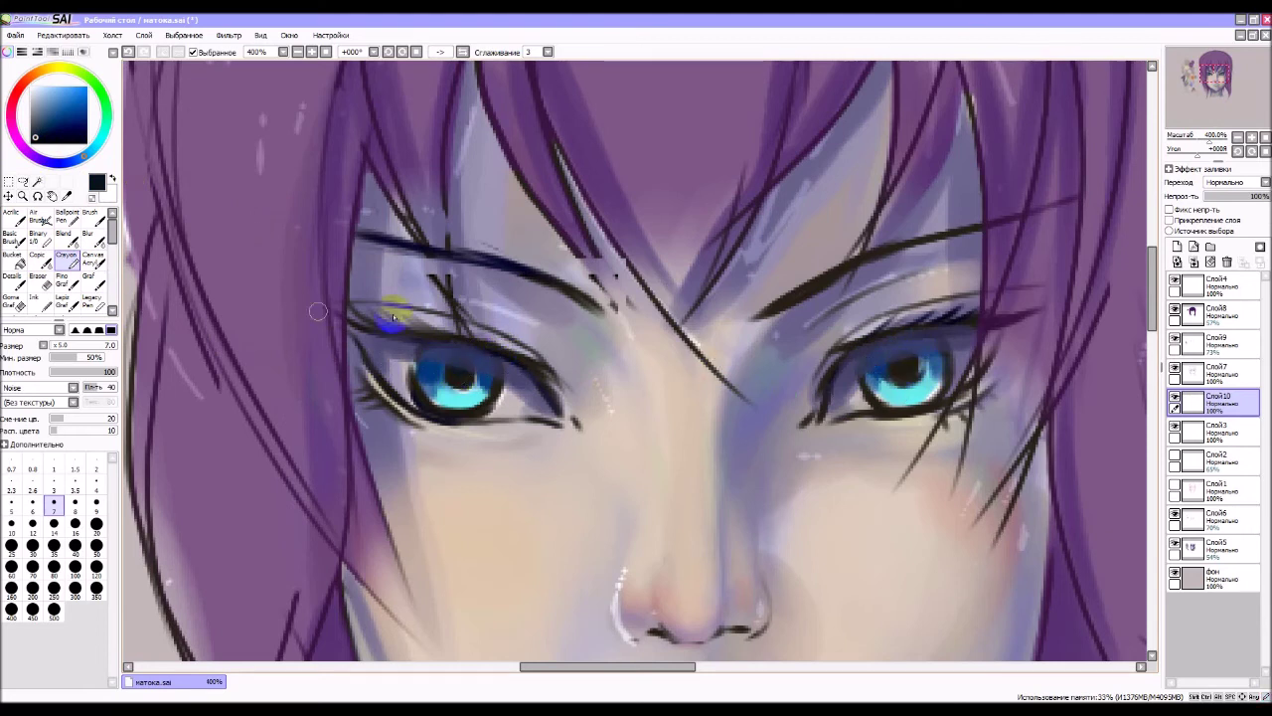
left_click(1243, 398)
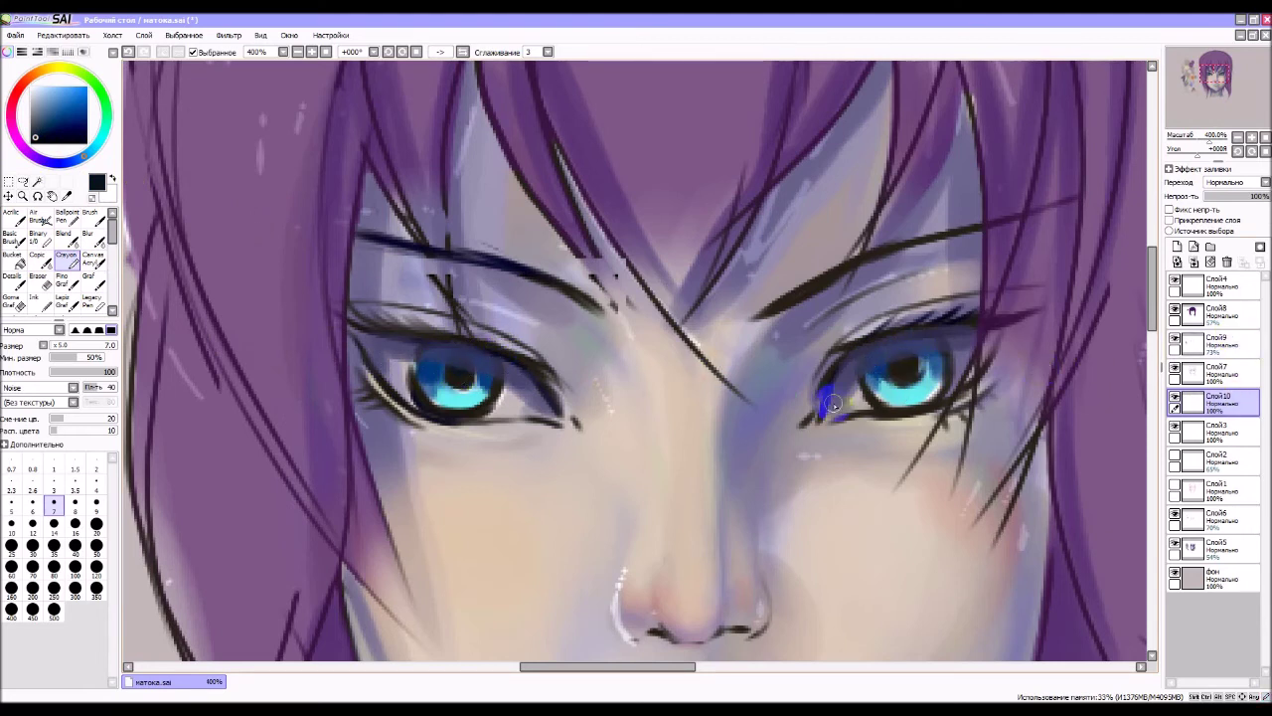
left_click(37, 234)
- Dab white highlights near the top of both cyan irises, then zoom back in
left_click_drag(34, 137, 30, 87)
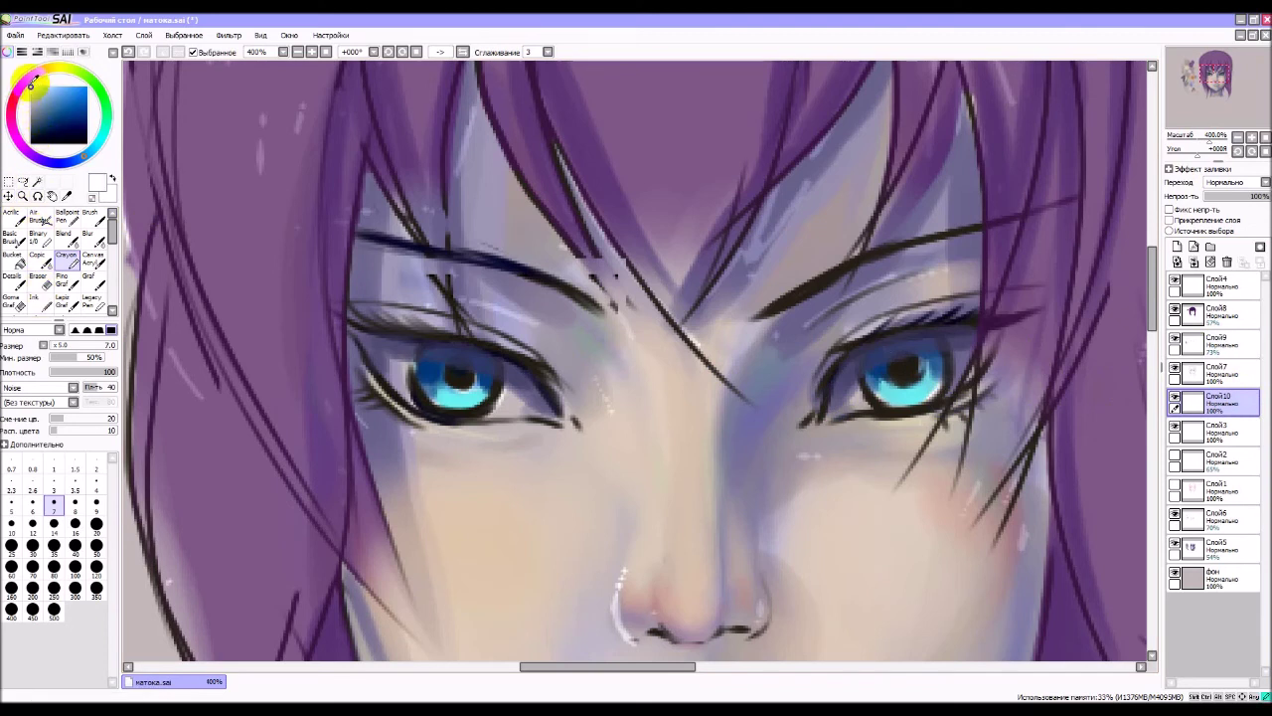
left_click(423, 371)
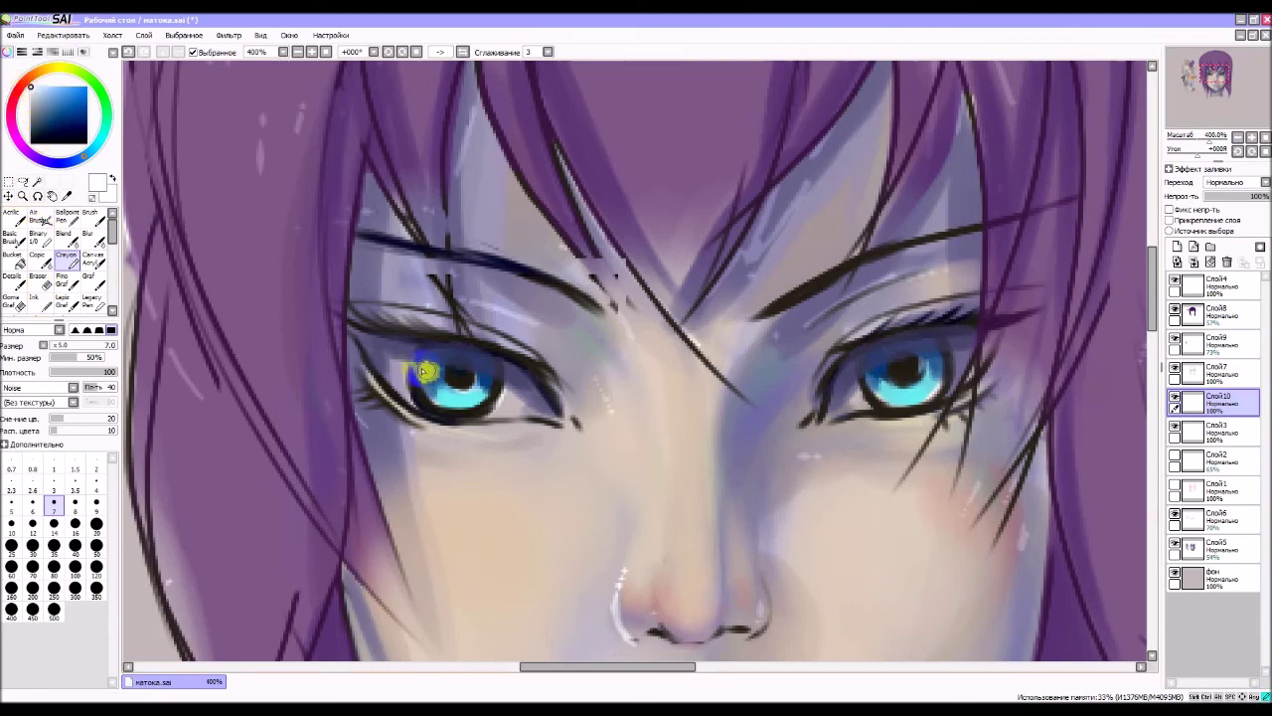
left_click(897, 364)
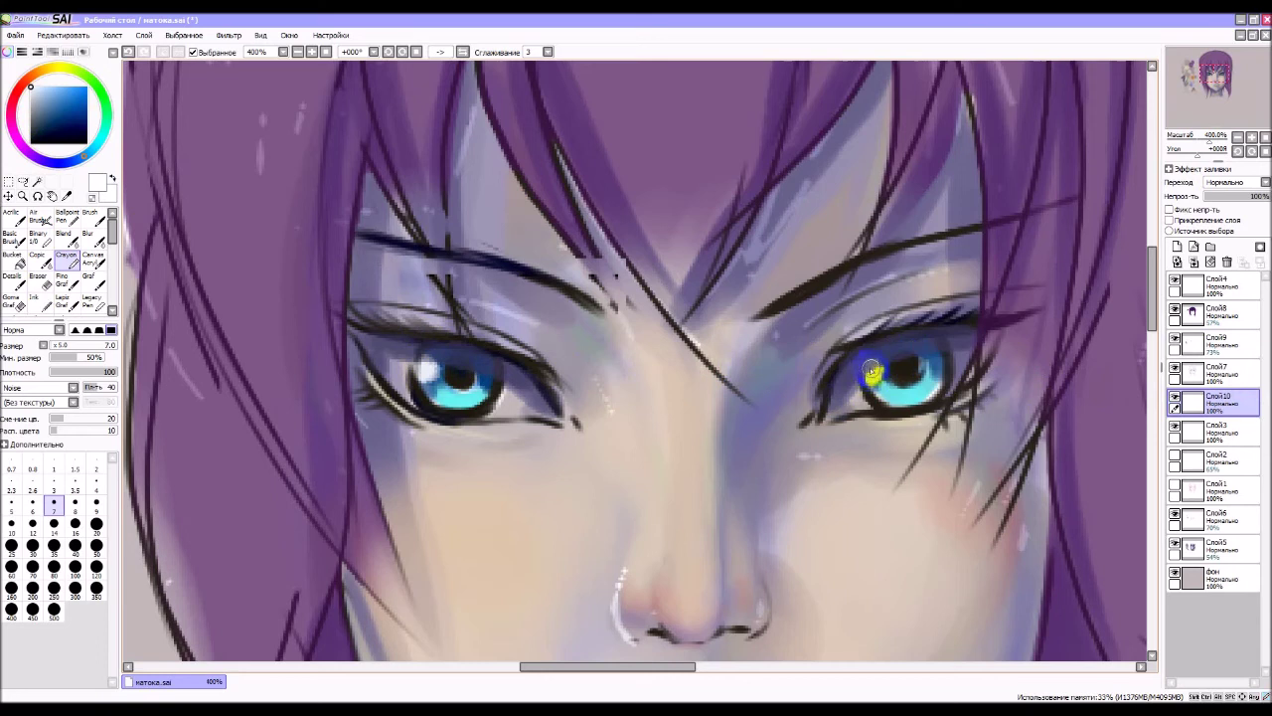
left_click(875, 373)
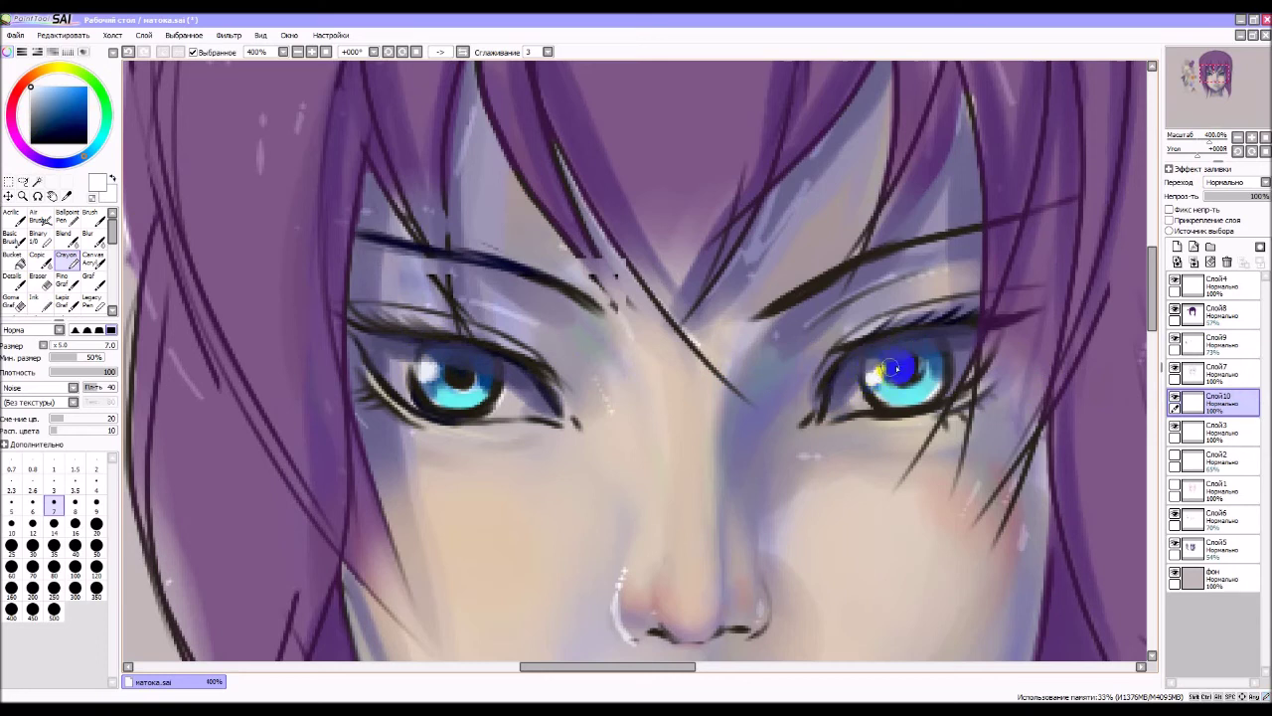
left_click(1238, 138)
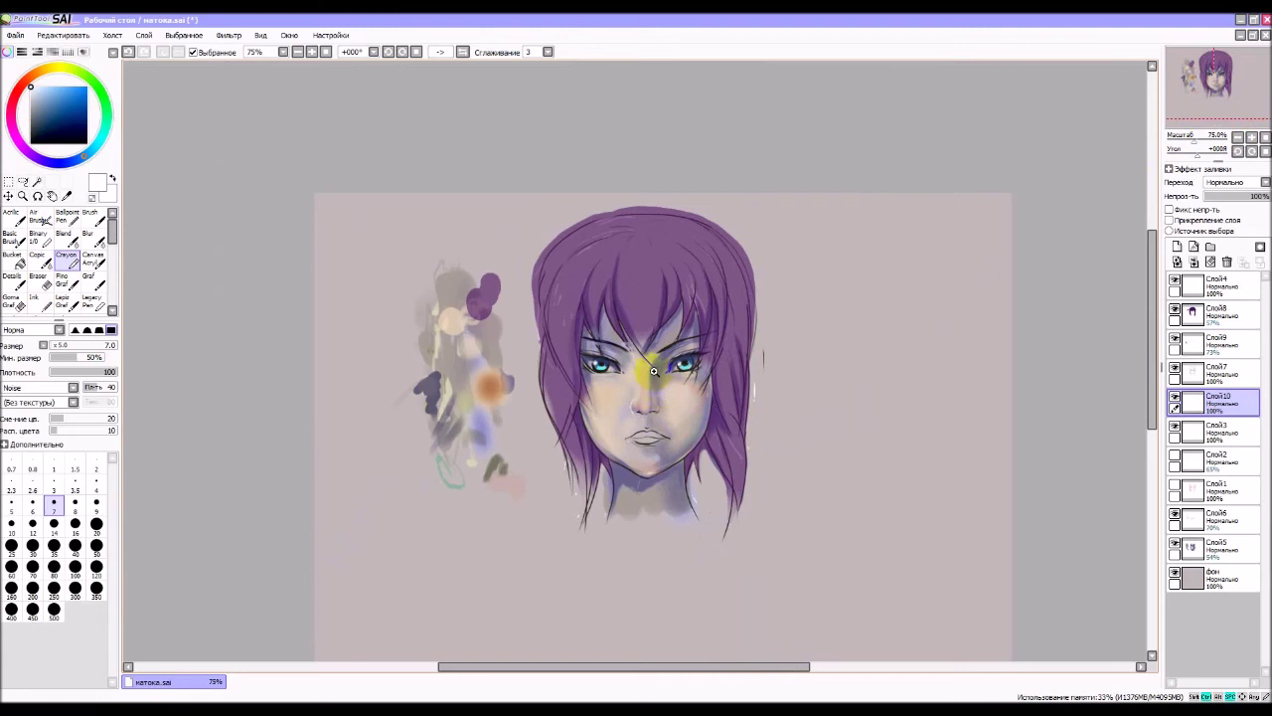
scroll(655, 371, "up", 1)
scroll(647, 363, "up", 1)
scroll(612, 360, "up", 1)
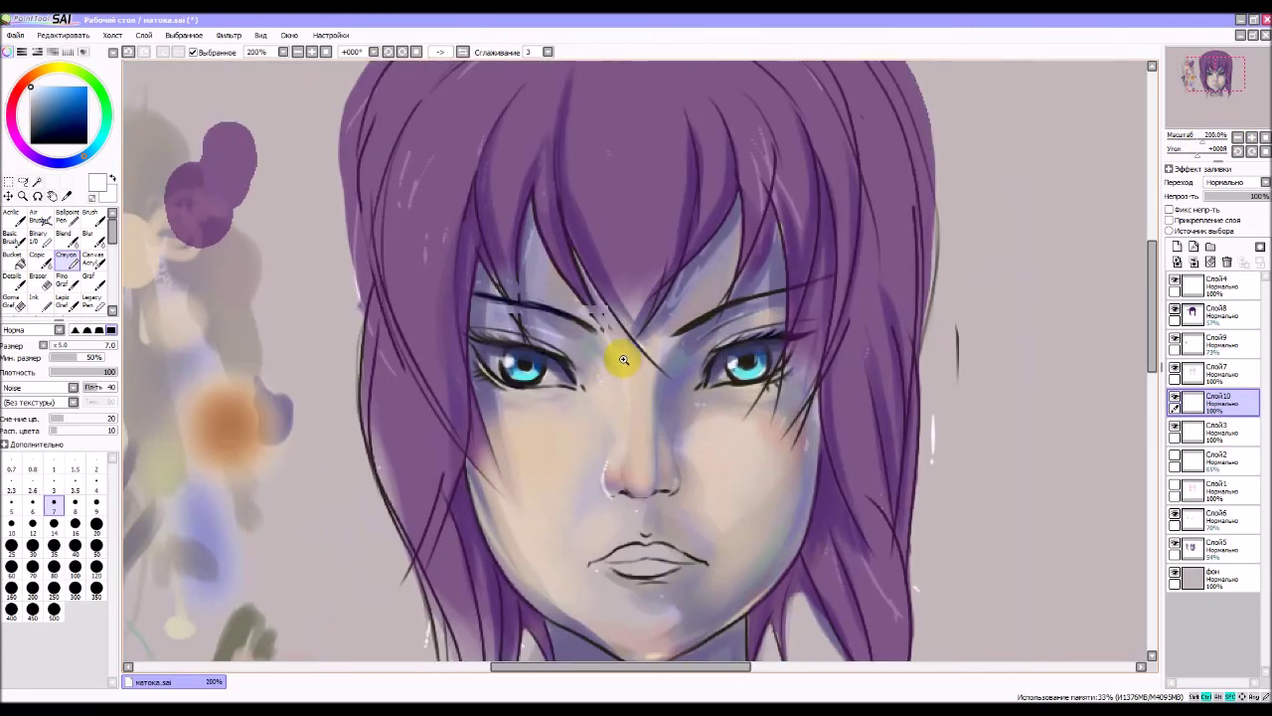
scroll(622, 361, "up", 1)
scroll(619, 360, "up", 1)
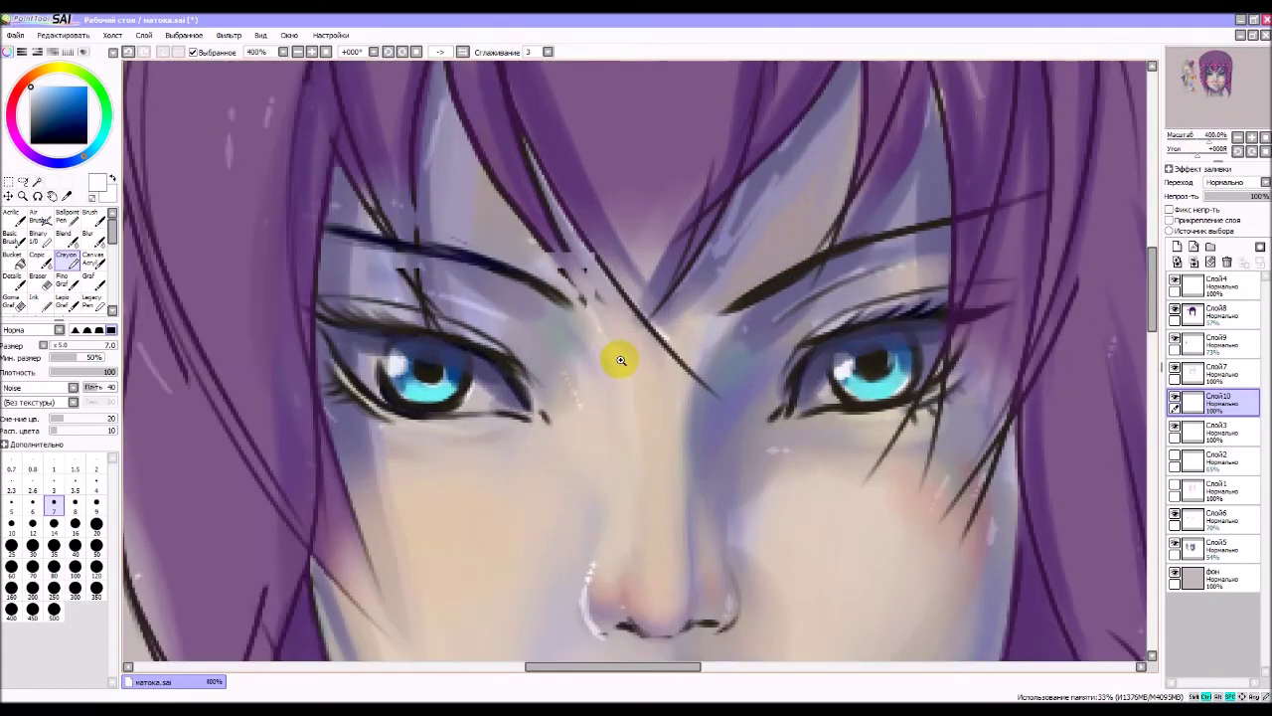
scroll(619, 360, "up", 1)
scroll(379, 412, "up", 1)
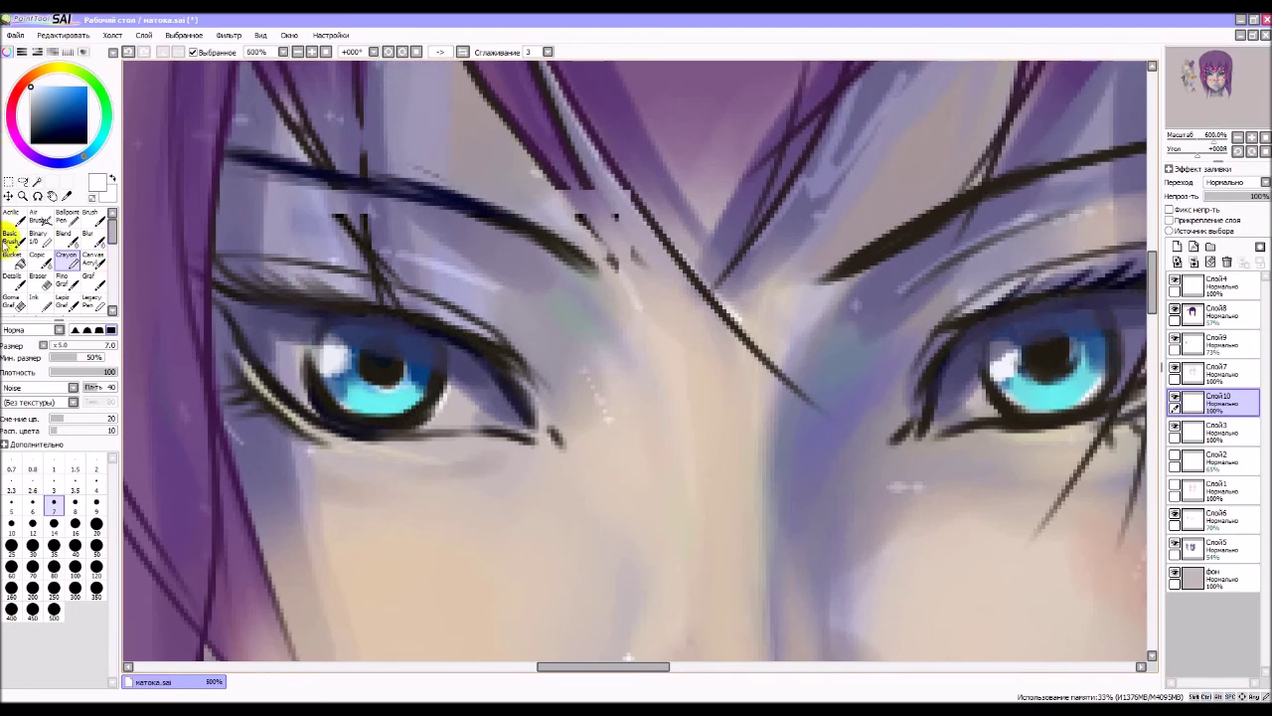
- Blend the pale patch left of the left iris using the Gome Graf blur tool
left_click(17, 307)
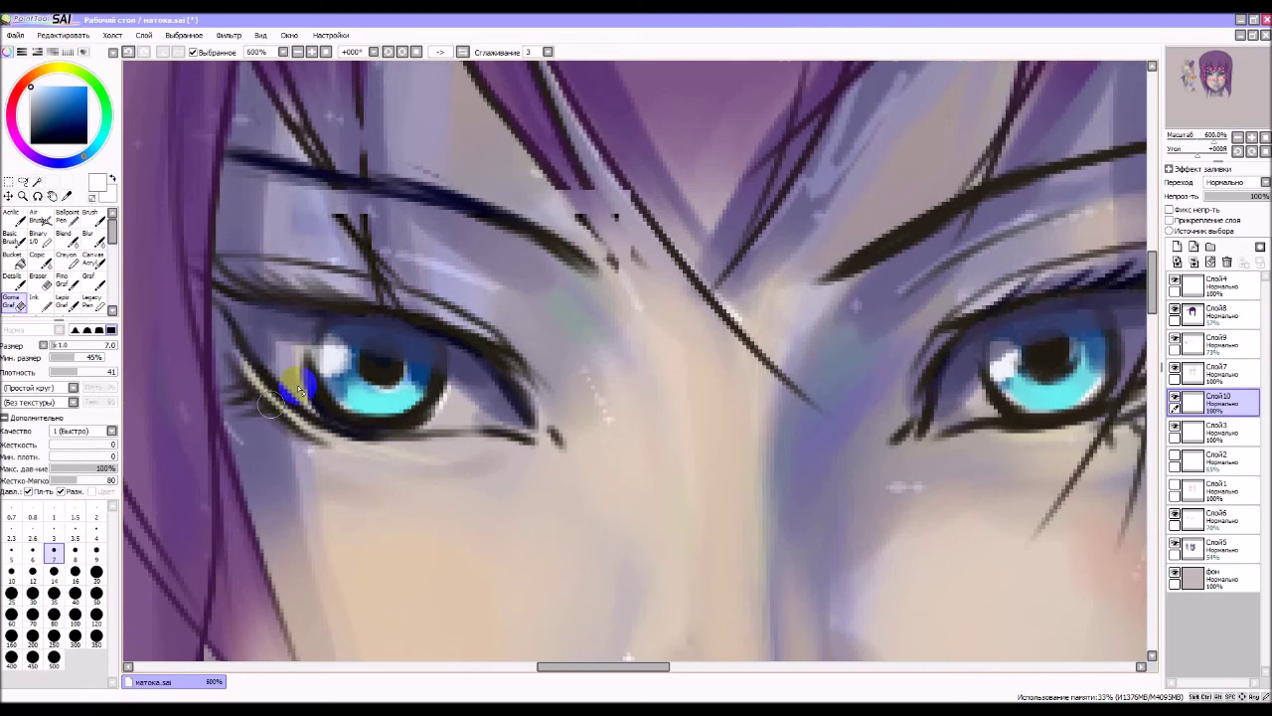
mouse_move(298, 391)
left_mouse_down()
mouse_move(437, 392)
mouse_move(412, 389)
mouse_move(392, 363)
mouse_move(425, 368)
mouse_move(413, 400)
mouse_move(341, 389)
mouse_move(427, 408)
left_mouse_up()
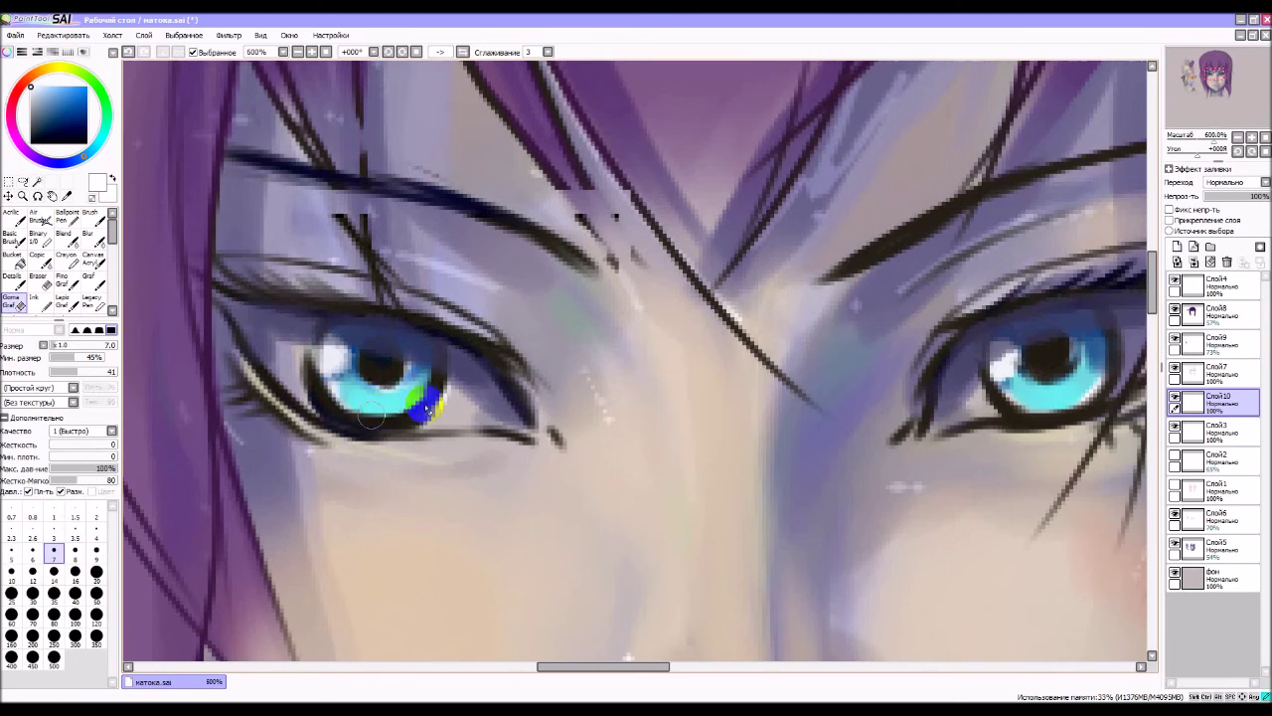
left_click(1238, 136)
left_click(1237, 136)
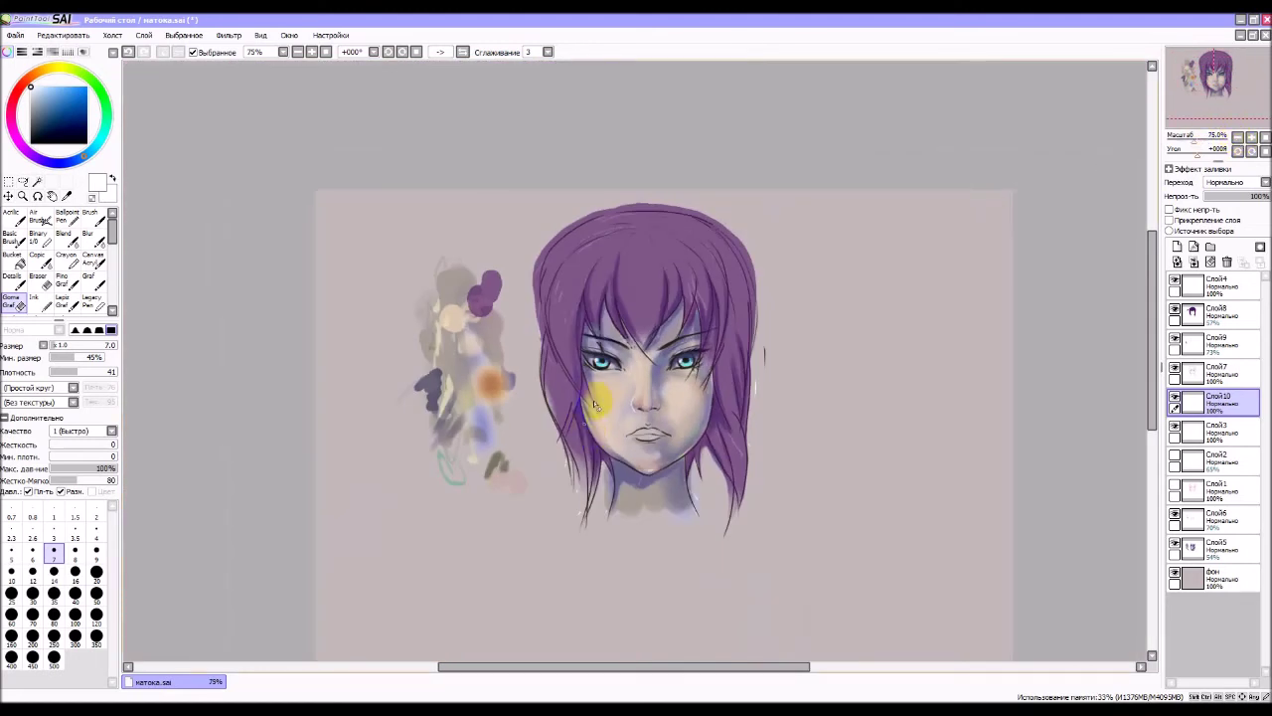
- Toggle the eye-shading and line-art layers to compare the portrait with and without them
scroll(662, 363, "up", 1)
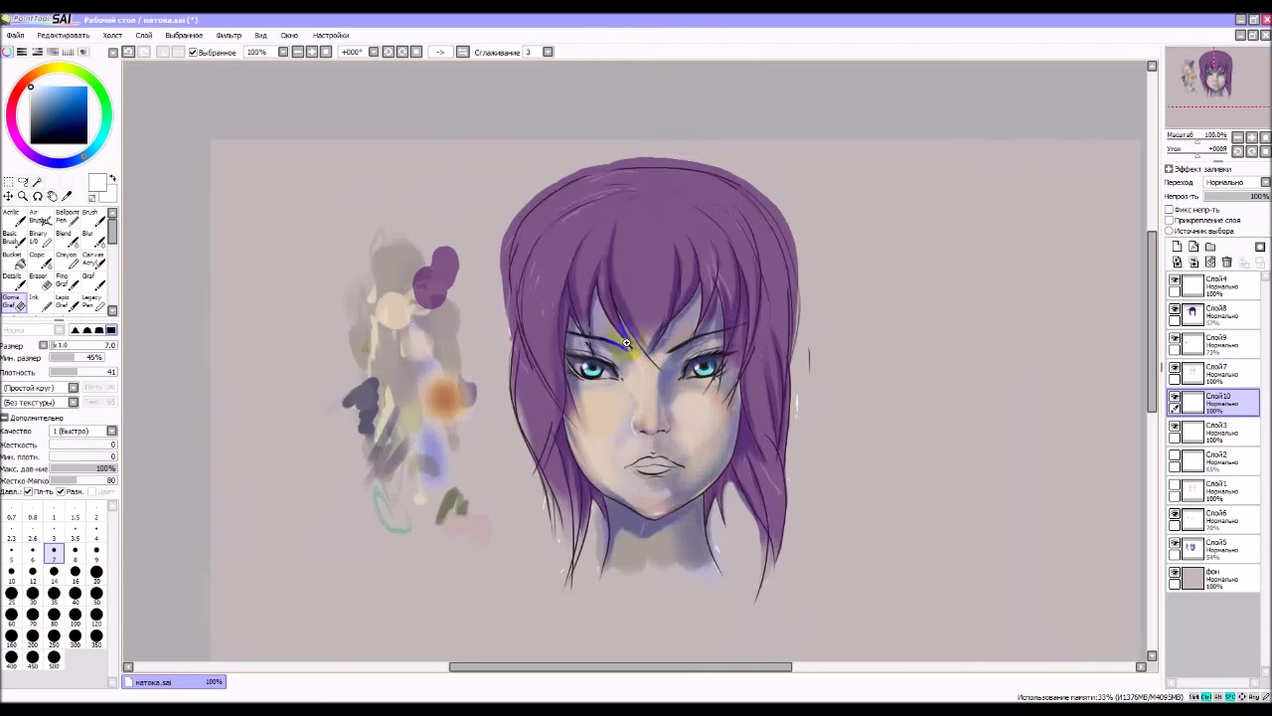
scroll(629, 343, "up", 2)
scroll(629, 341, "up", 1)
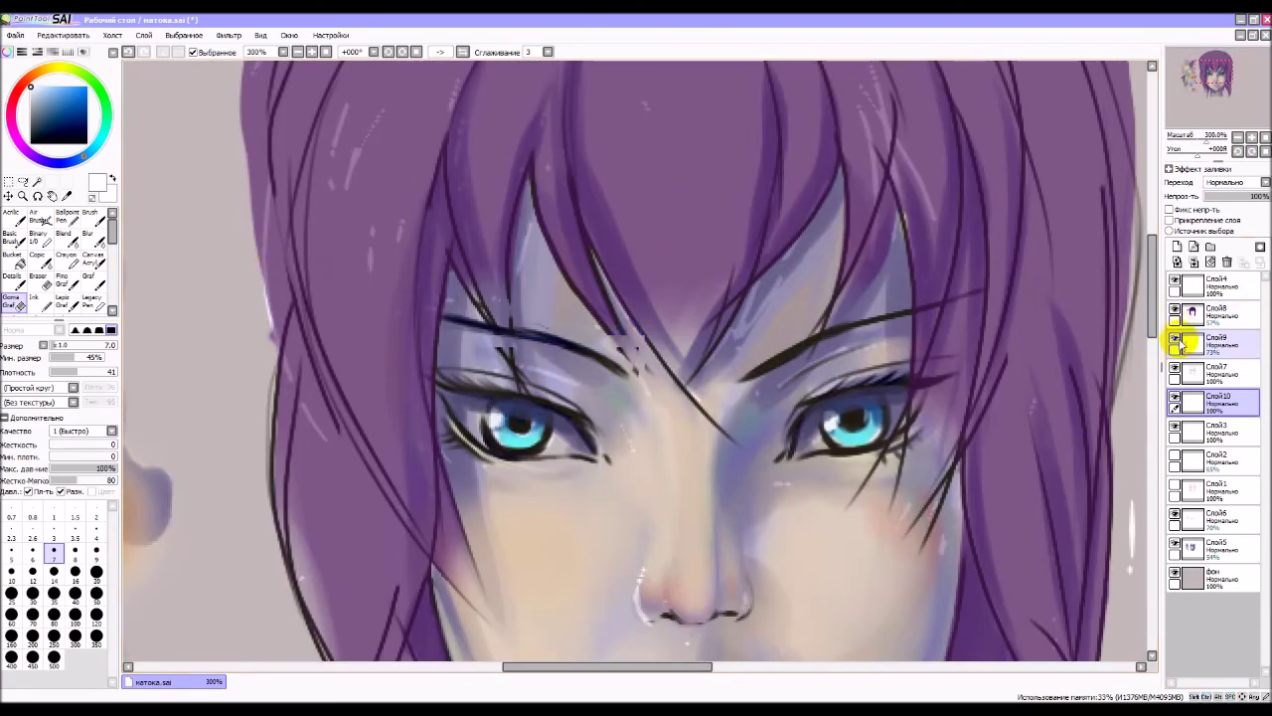
left_click(1176, 341)
left_click(1176, 341)
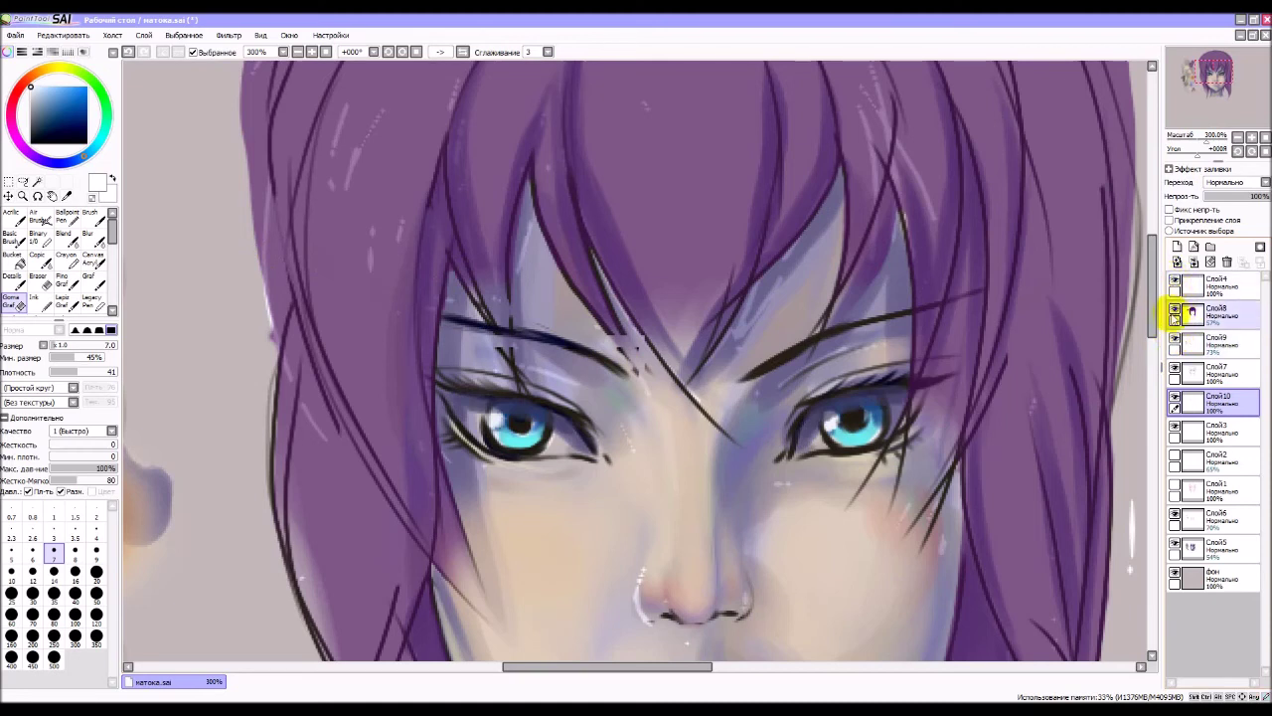
left_click(1174, 371)
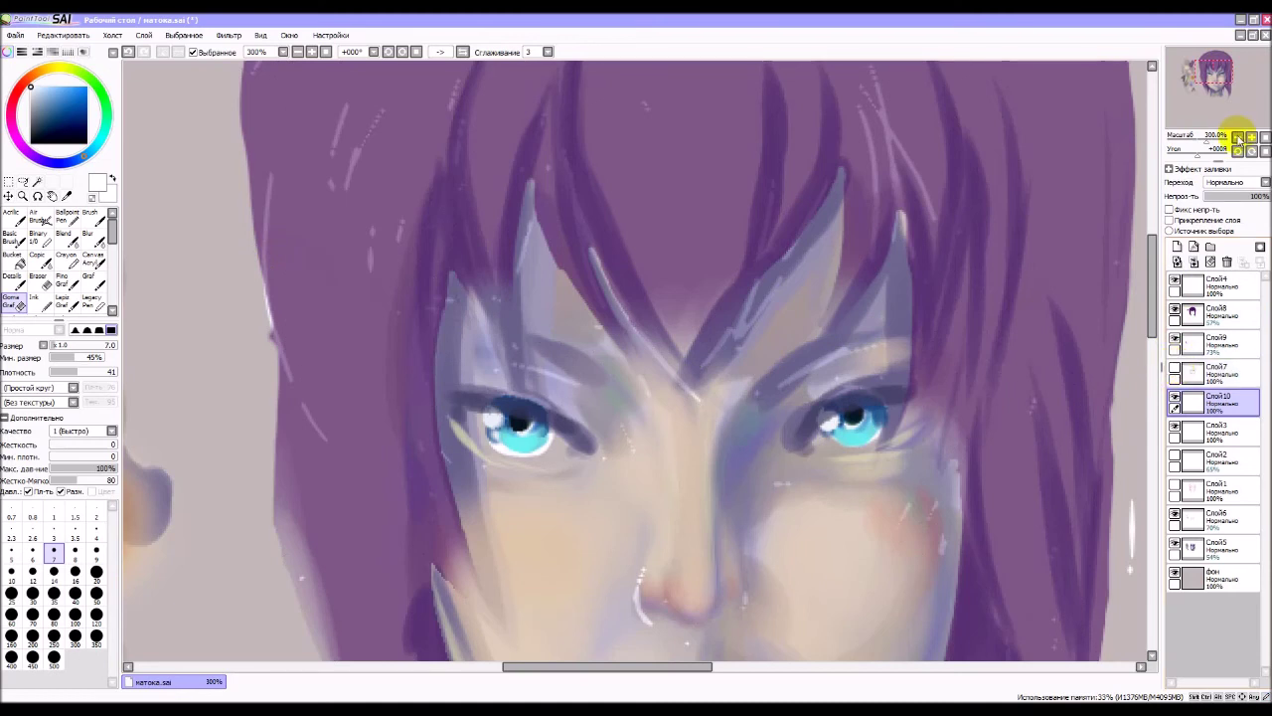
left_click(1238, 139)
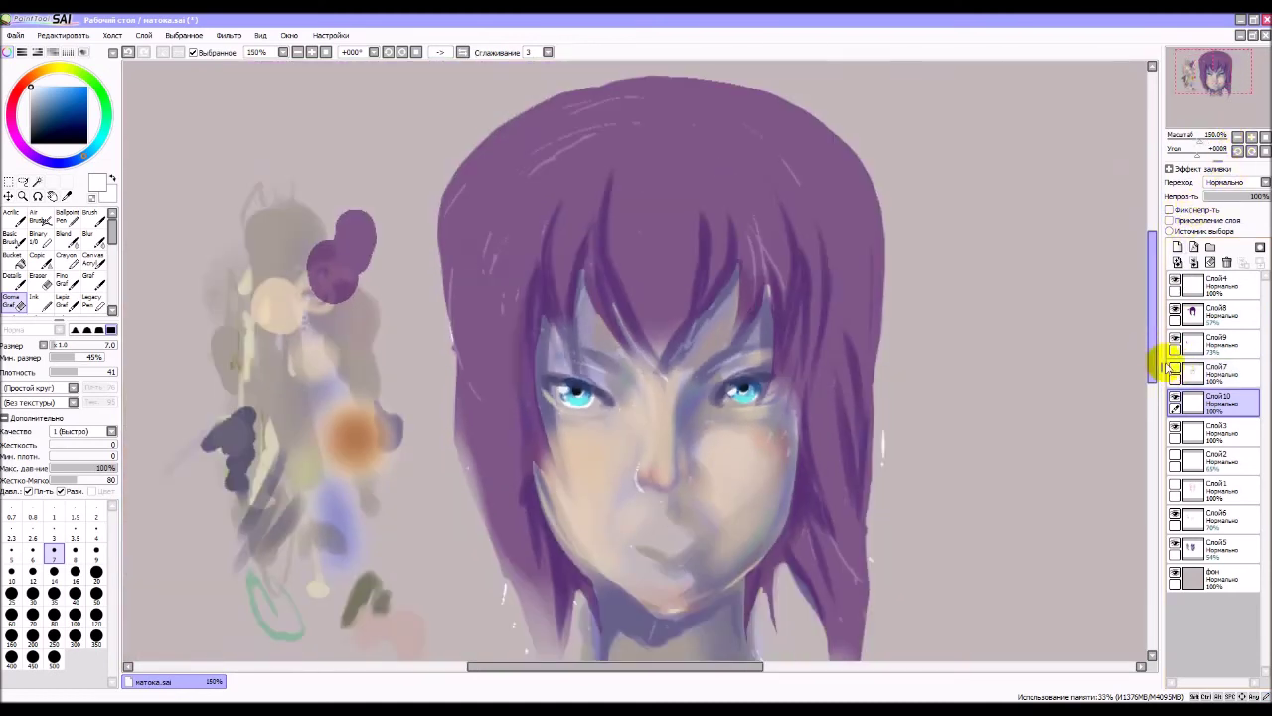
- Show and select Слой7, test its opacity, and zoom to 400% on the eyes
left_click(1176, 370)
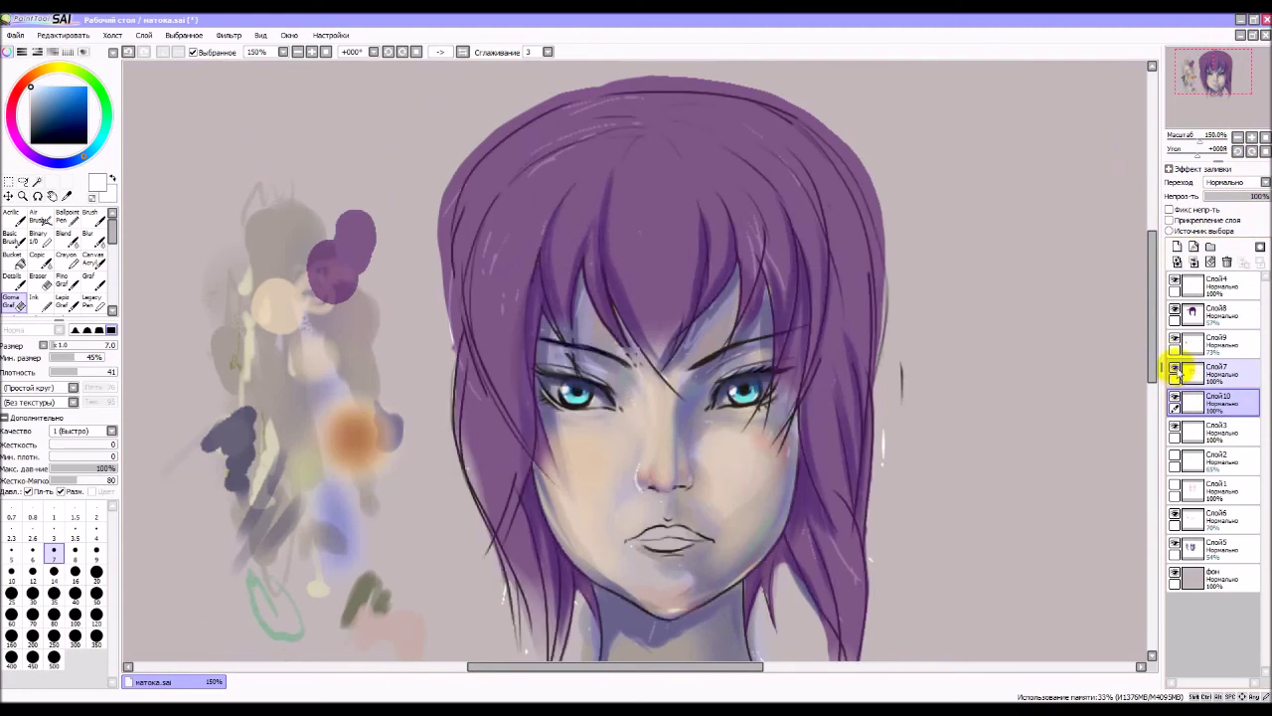
left_click(1238, 373)
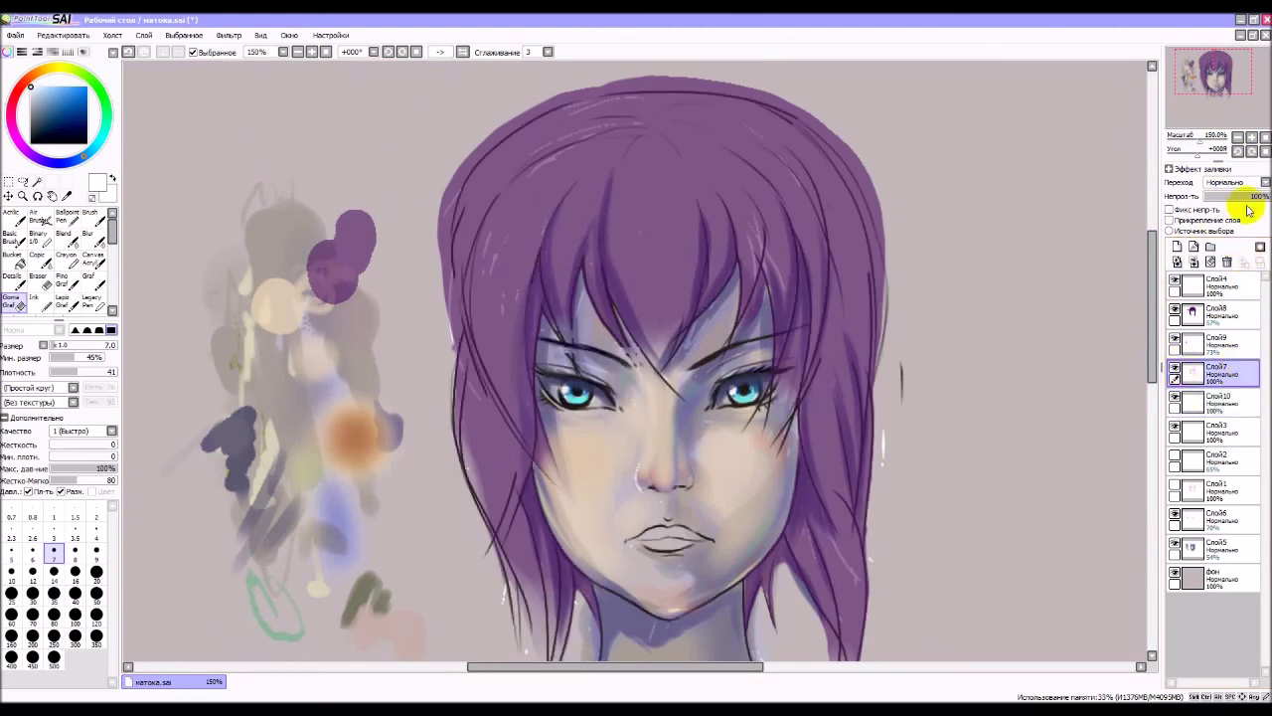
left_click(1242, 198)
left_click_drag(1241, 205, 1250, 207)
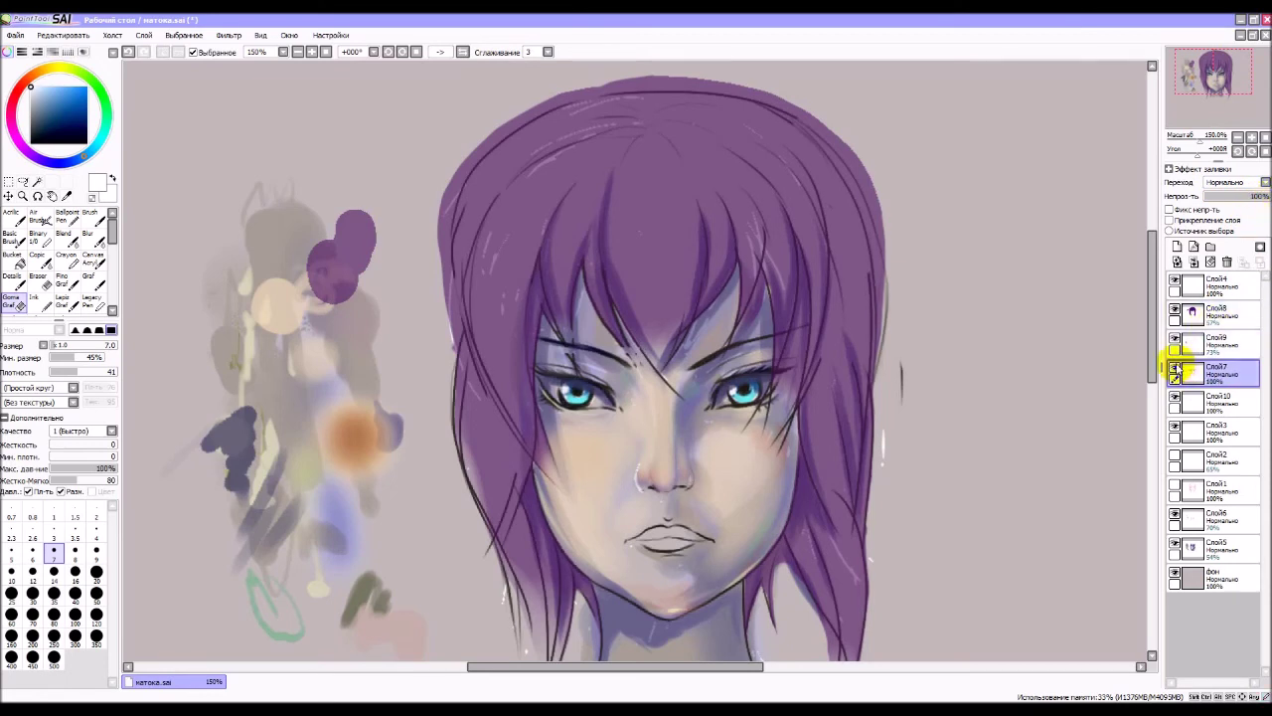
left_click(1176, 369)
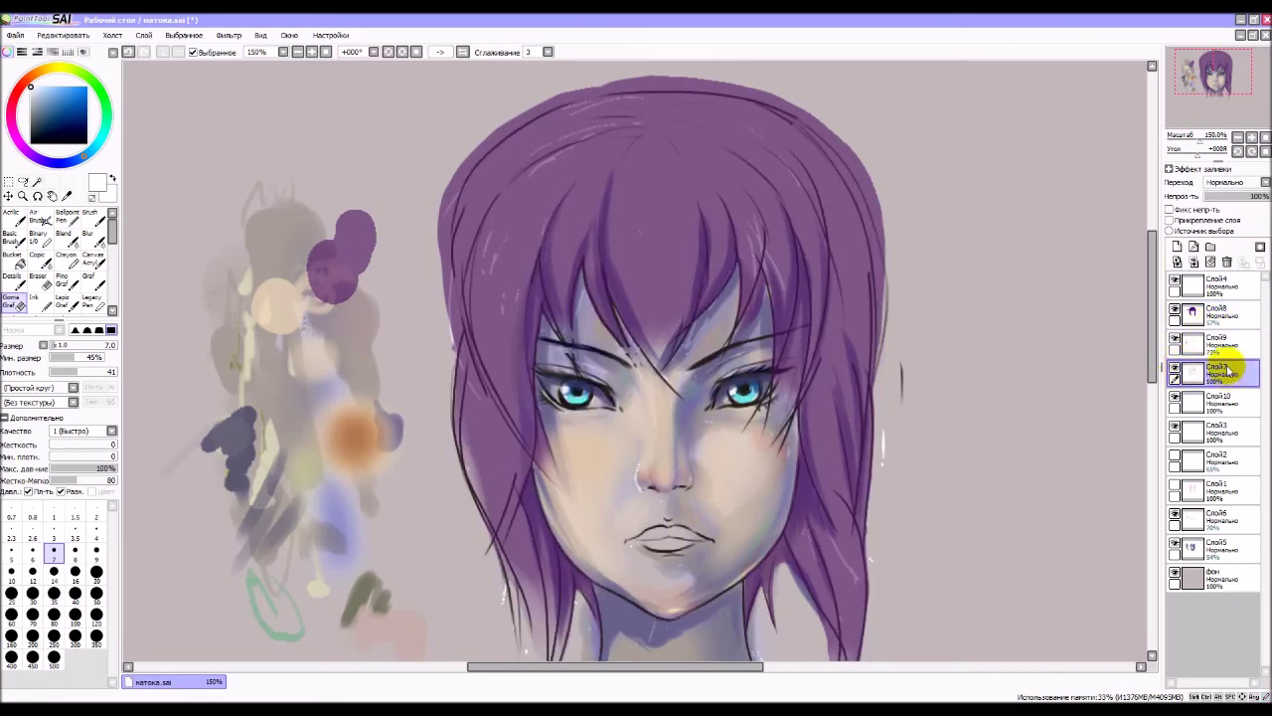
left_click_drag(592, 389, 610, 401)
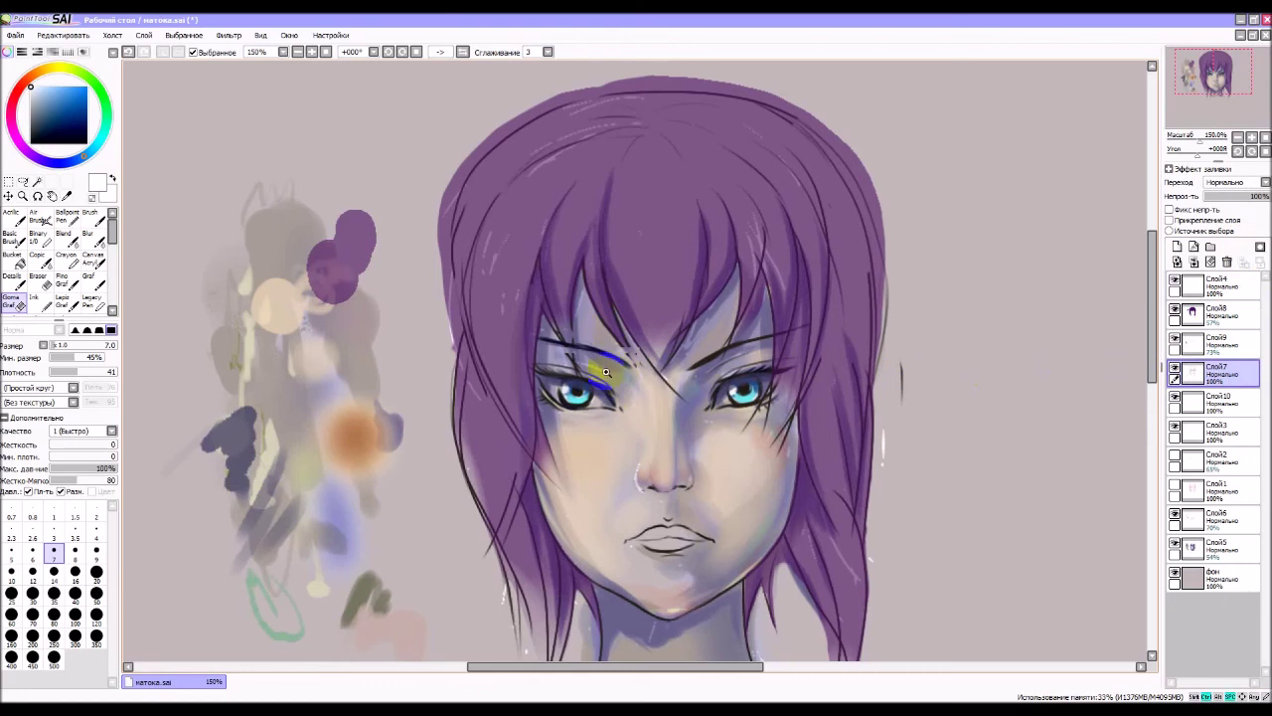
scroll(605, 372, "up", 3)
scroll(606, 372, "up", 1)
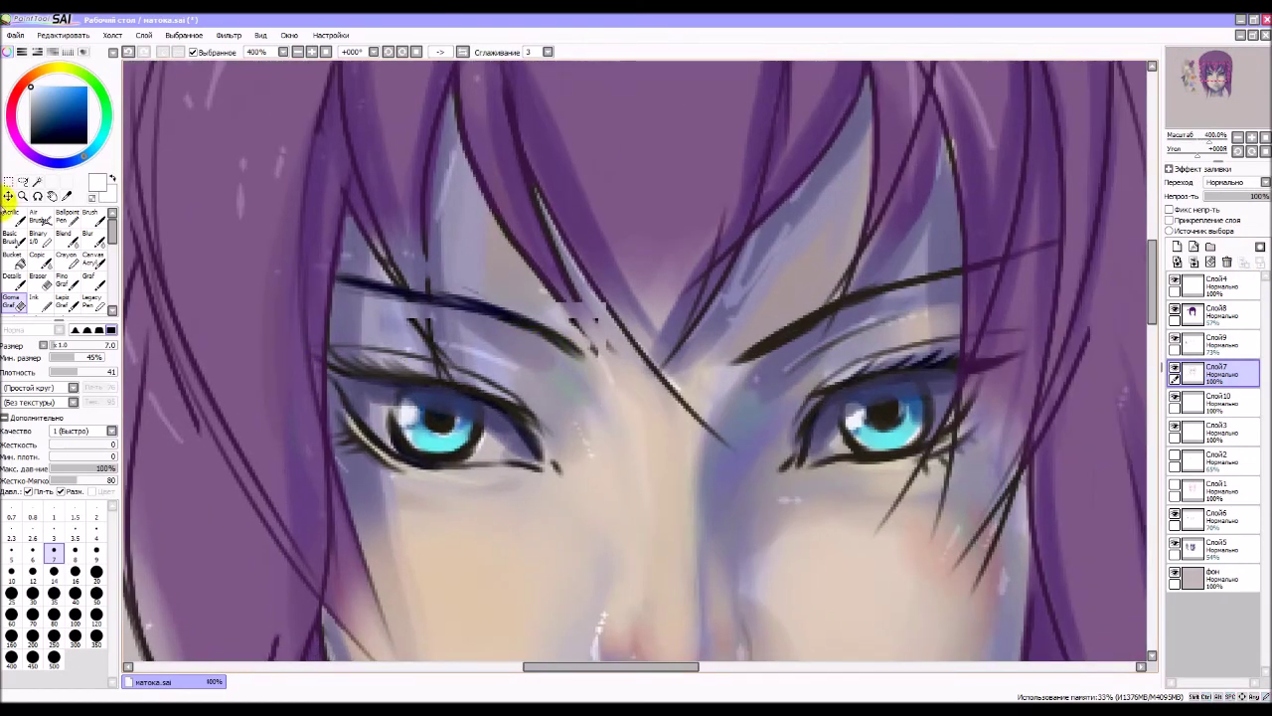
- Repaint the lash lines at both eye corners darker and longer in black with the Acrylic brush
left_click(12, 215)
left_click_drag(481, 396, 497, 402)
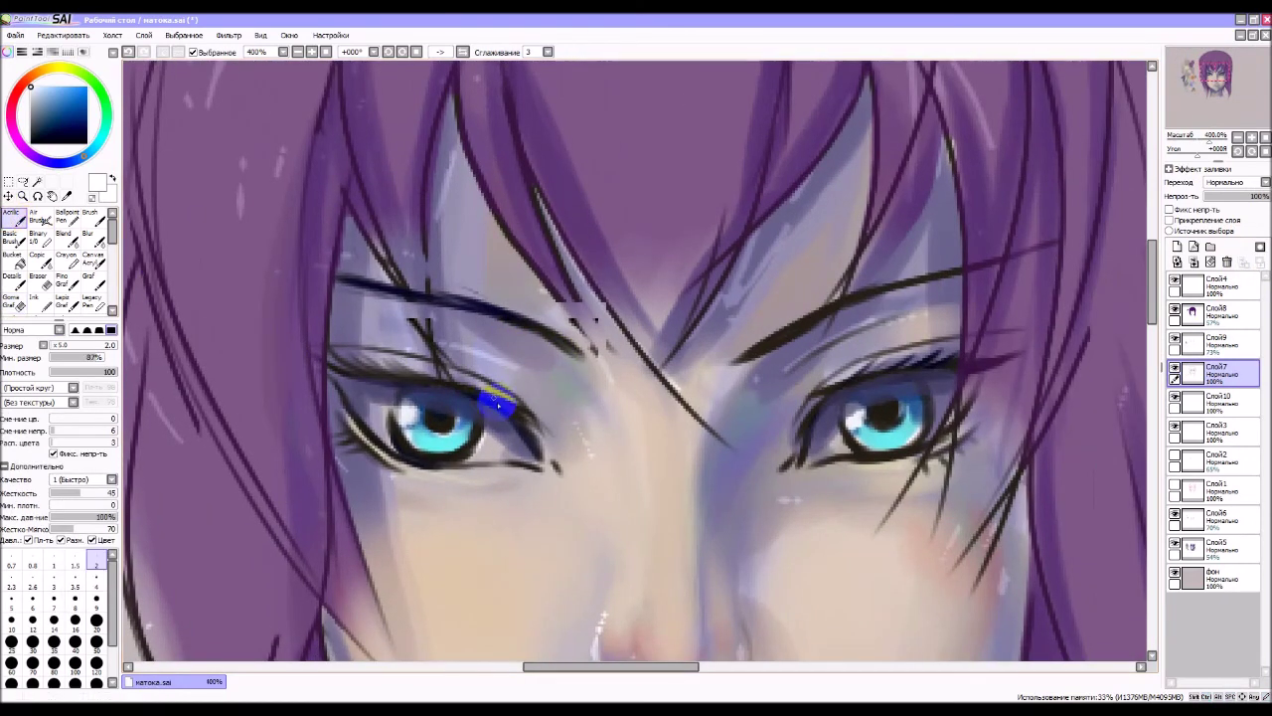
key("ctrl+z")
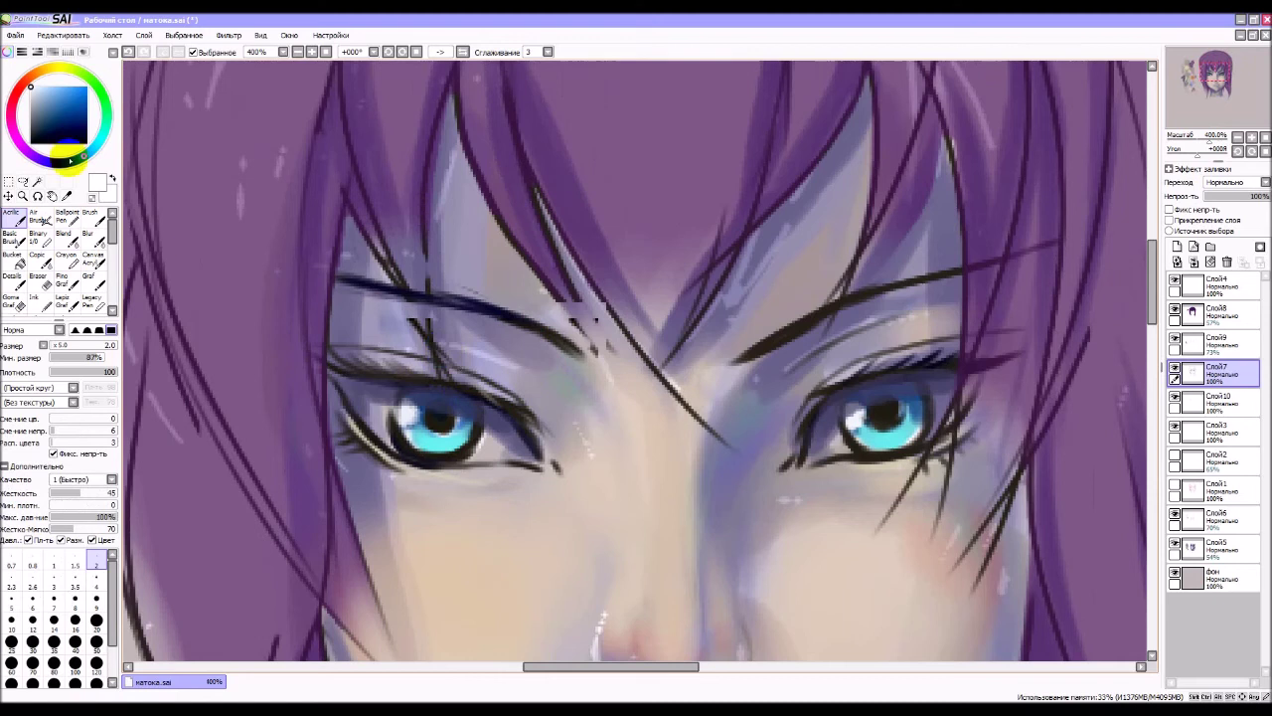
left_click_drag(46, 133, 34, 141)
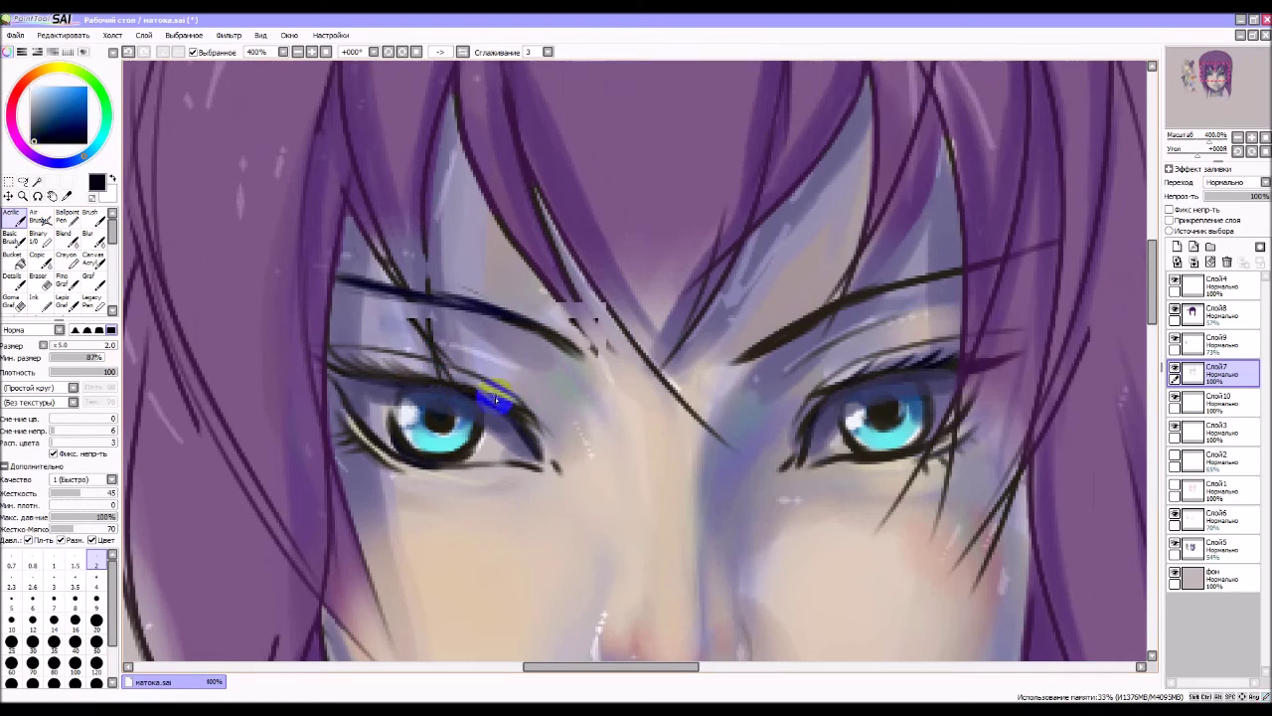
mouse_move(496, 403)
left_mouse_down()
mouse_move(437, 369)
mouse_move(330, 342)
left_mouse_up()
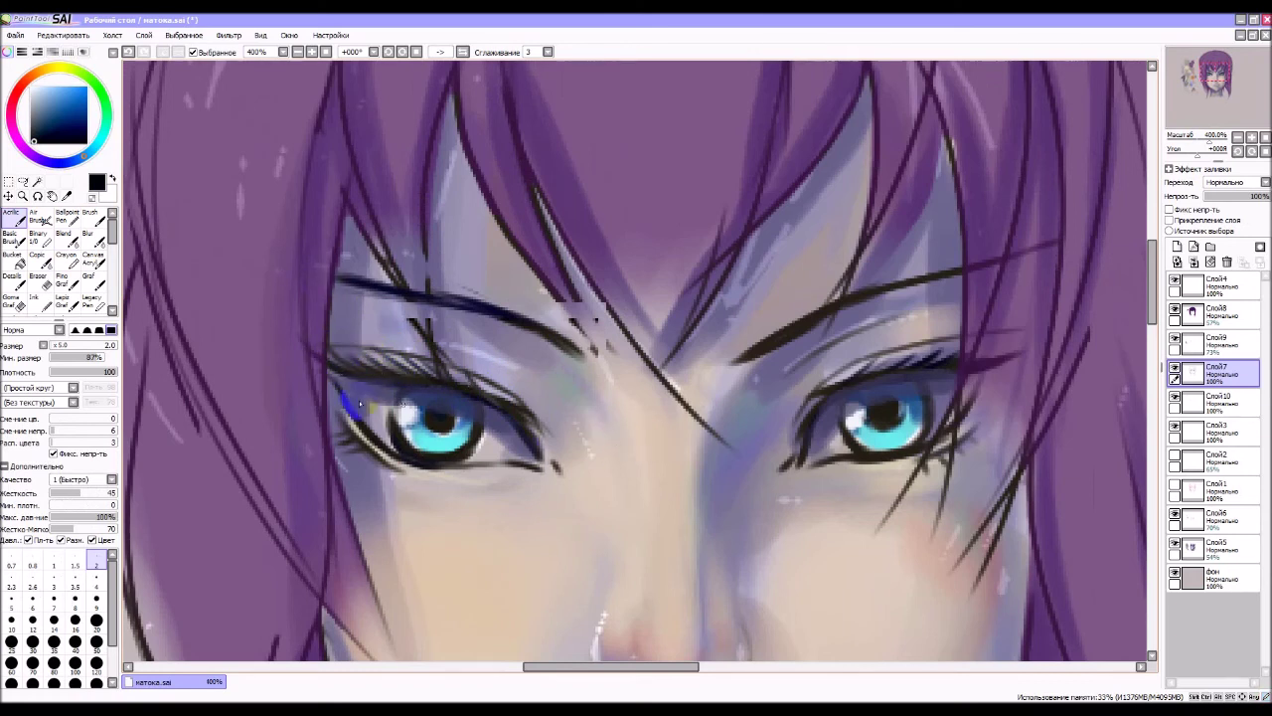
left_click_drag(336, 371, 277, 346)
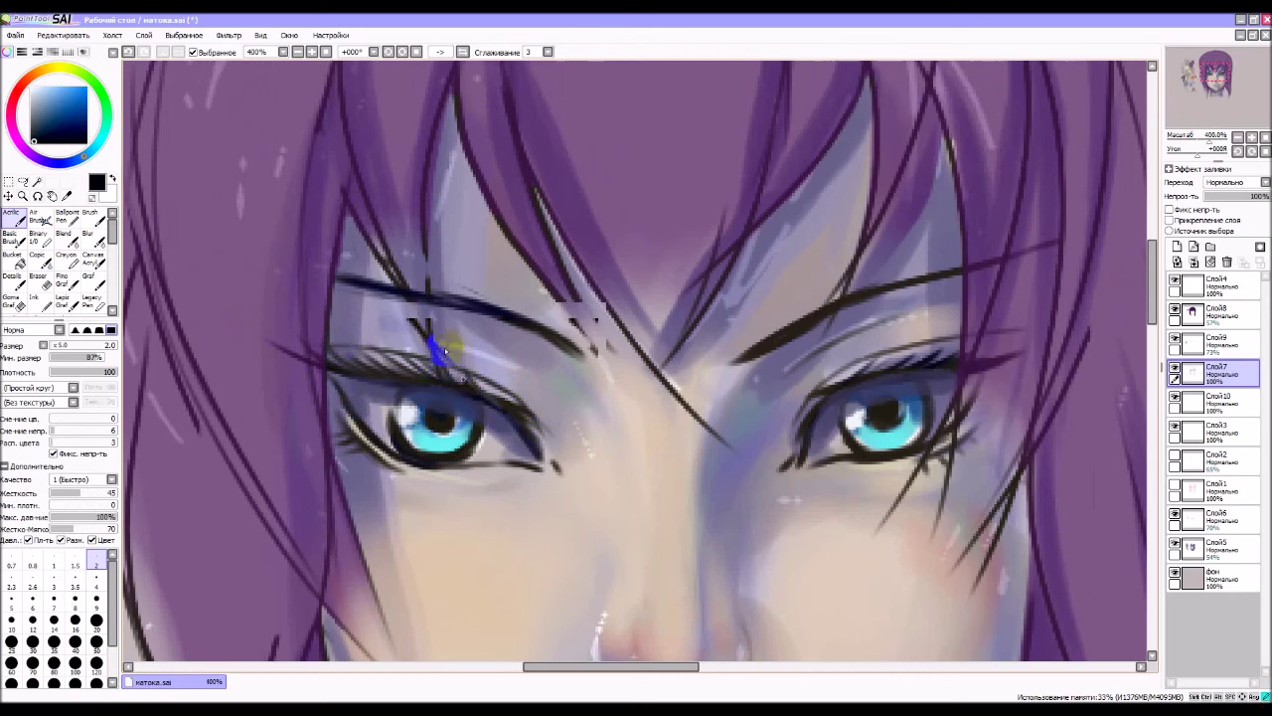
left_click_drag(504, 407, 512, 407)
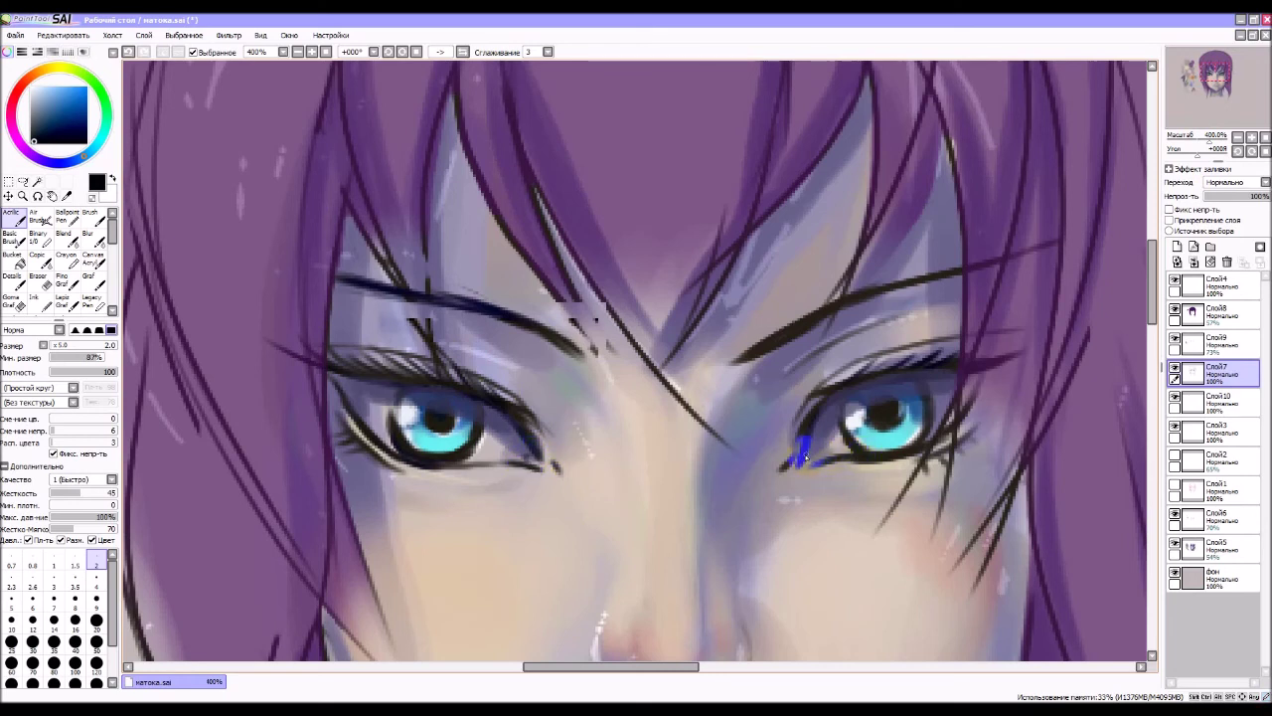
mouse_move(813, 469)
left_mouse_down()
mouse_move(841, 455)
mouse_move(809, 426)
mouse_move(818, 405)
left_mouse_up()
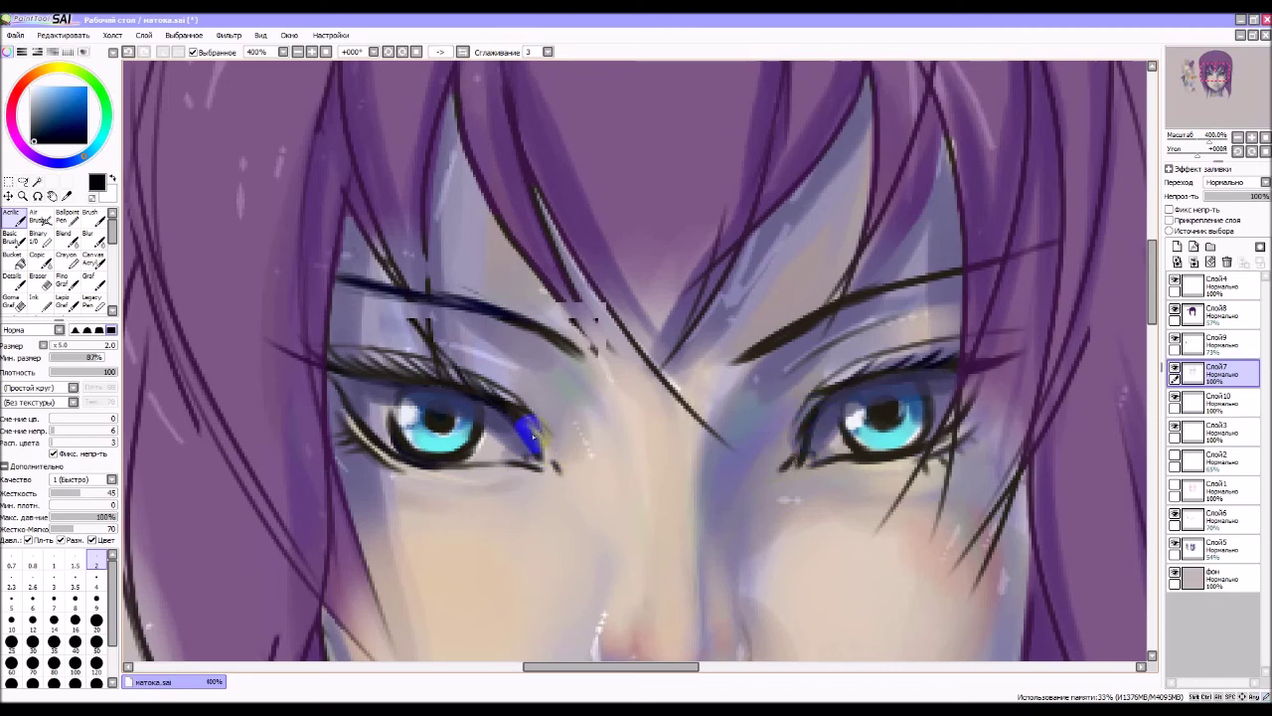
left_click_drag(517, 416, 553, 466)
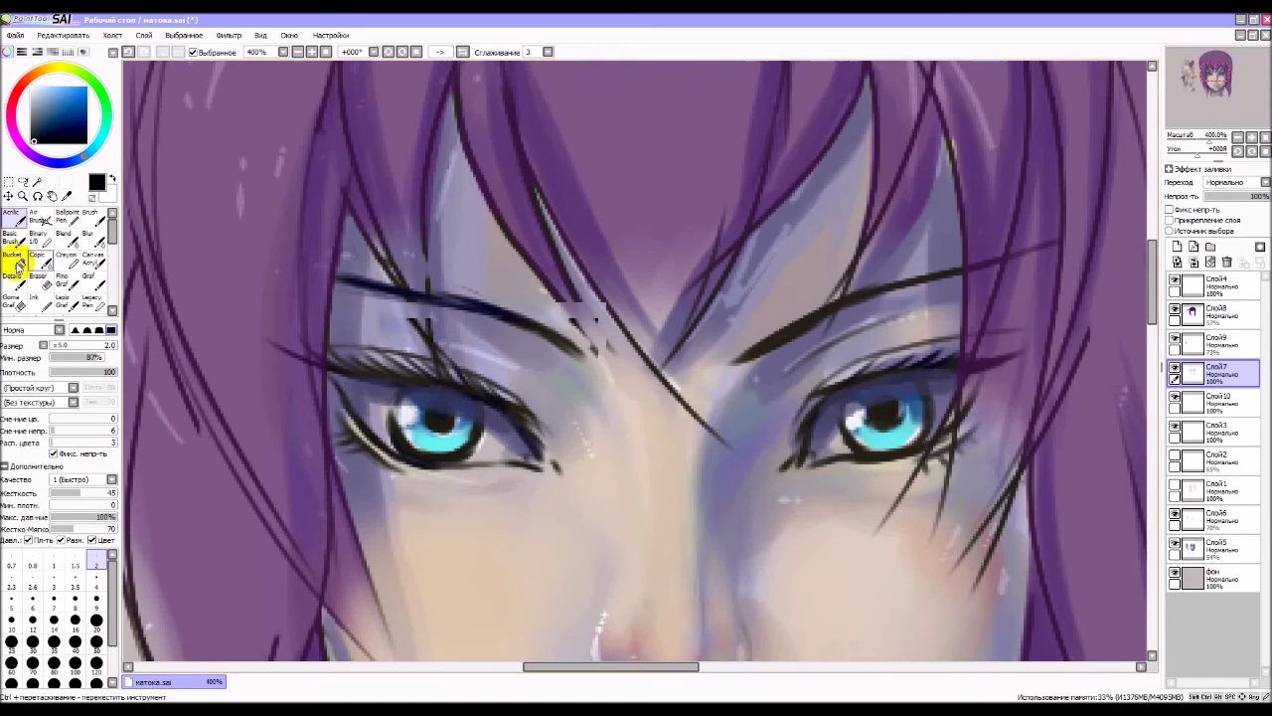
- Erase stray marks on both cyan irises, undoing an unwanted erase on the left one
left_click(40, 280)
mouse_move(396, 415)
left_mouse_down()
mouse_move(433, 455)
mouse_move(402, 422)
mouse_move(413, 442)
mouse_move(457, 447)
mouse_move(414, 449)
mouse_move(407, 427)
mouse_move(422, 452)
mouse_move(415, 437)
mouse_move(463, 449)
mouse_move(471, 437)
left_mouse_up()
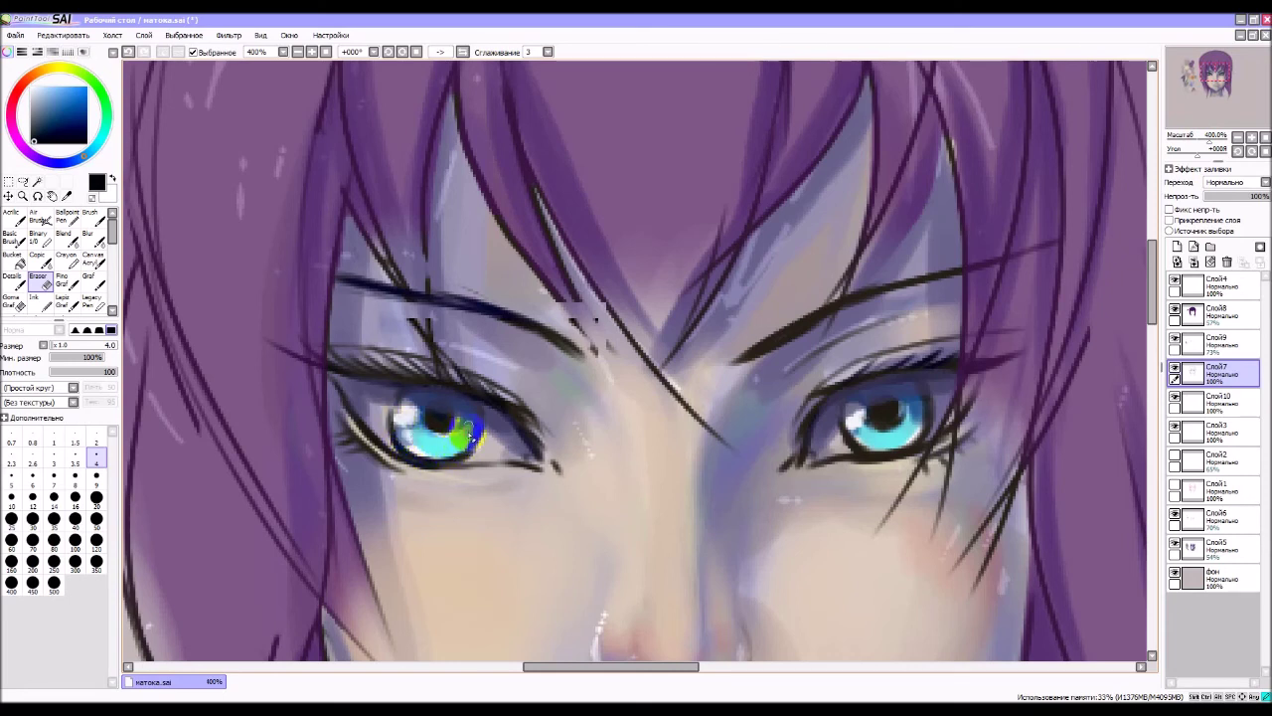
key("ctrl+z")
key("ctrl+z")
key("ctrl+z")
key("ctrl+z")
key("ctrl+z")
key("ctrl+z")
key("ctrl+z")
mouse_move(853, 459)
left_mouse_down()
mouse_move(885, 428)
mouse_move(866, 452)
mouse_move(860, 435)
mouse_move(916, 440)
mouse_move(925, 411)
left_mouse_up()
left_click(974, 466)
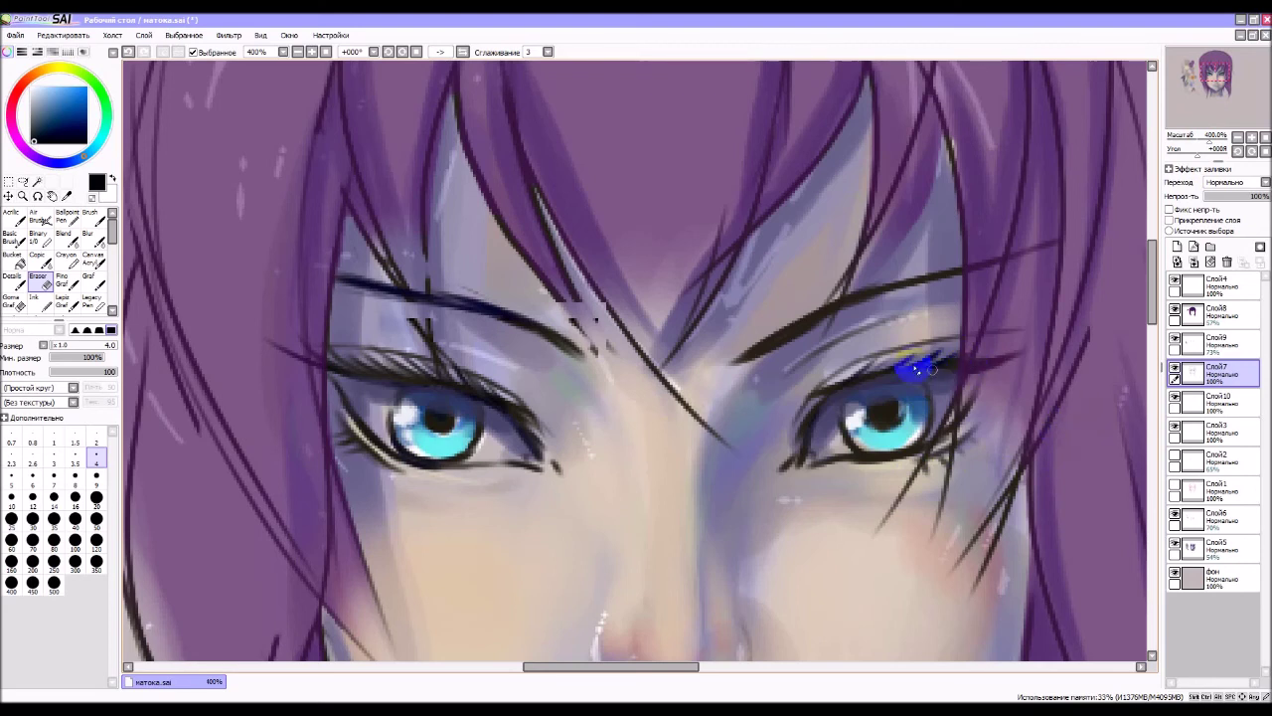
left_click(401, 410)
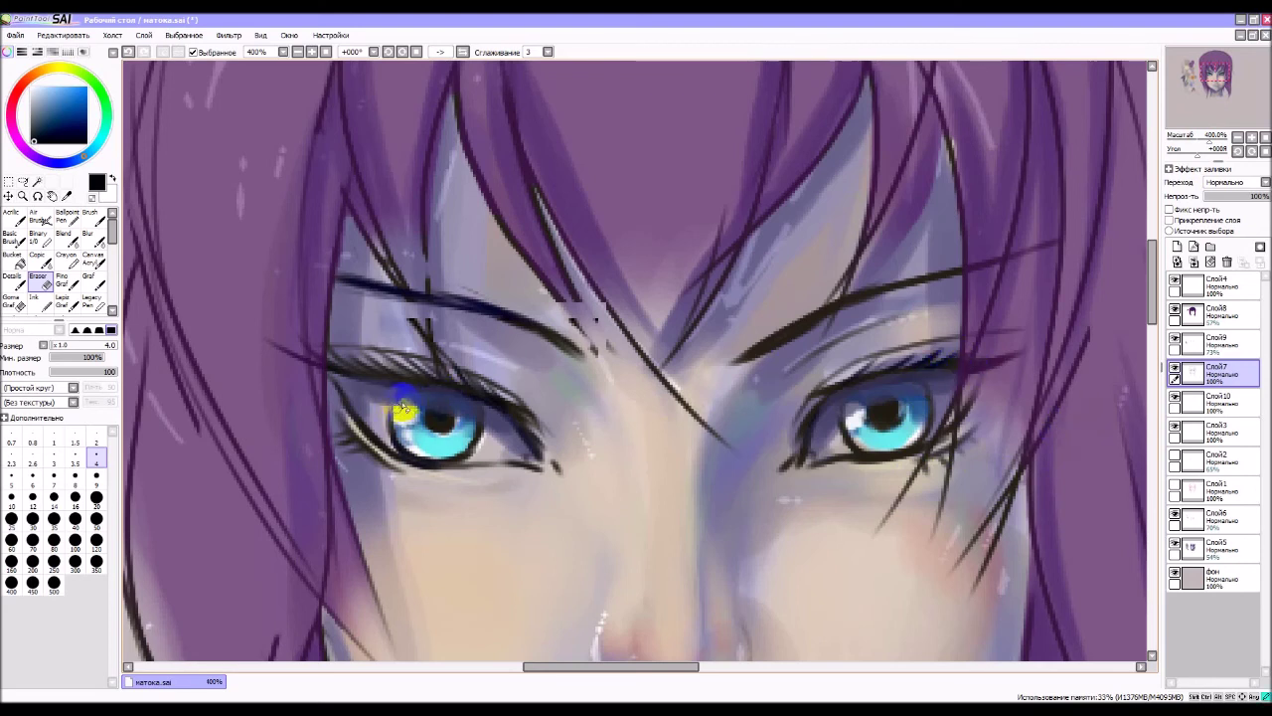
left_click(862, 422)
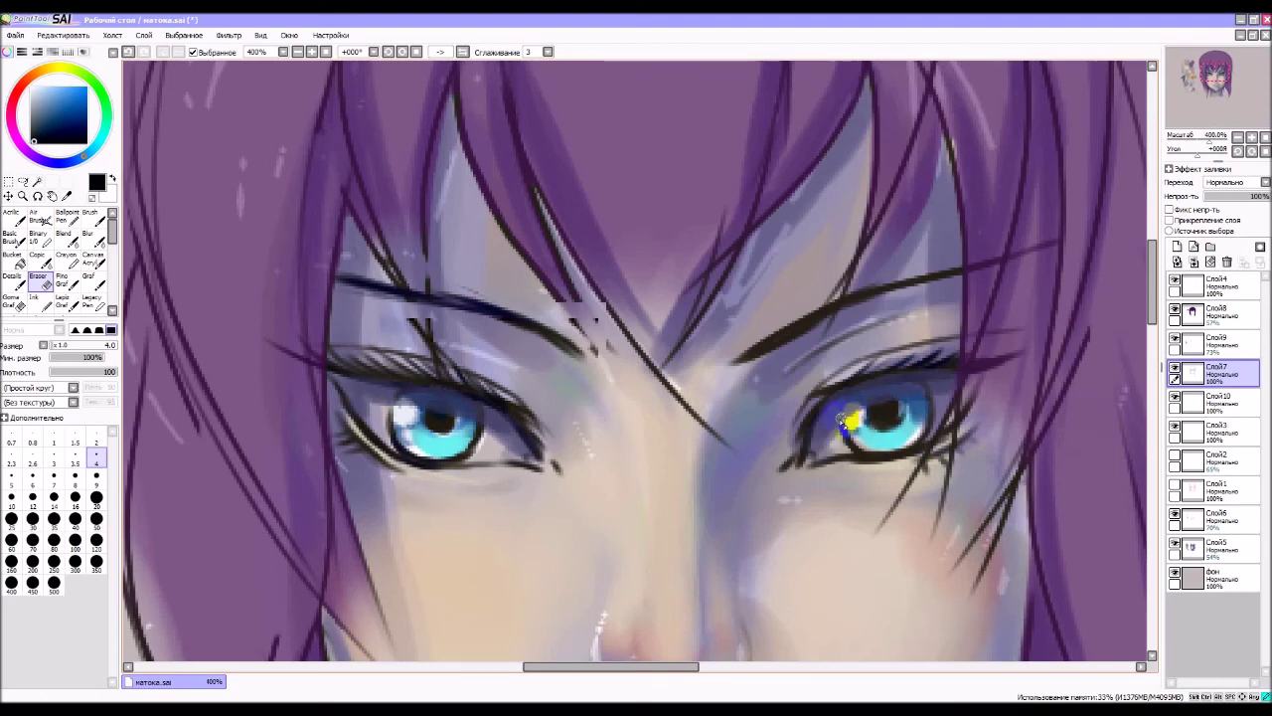
left_click(394, 415)
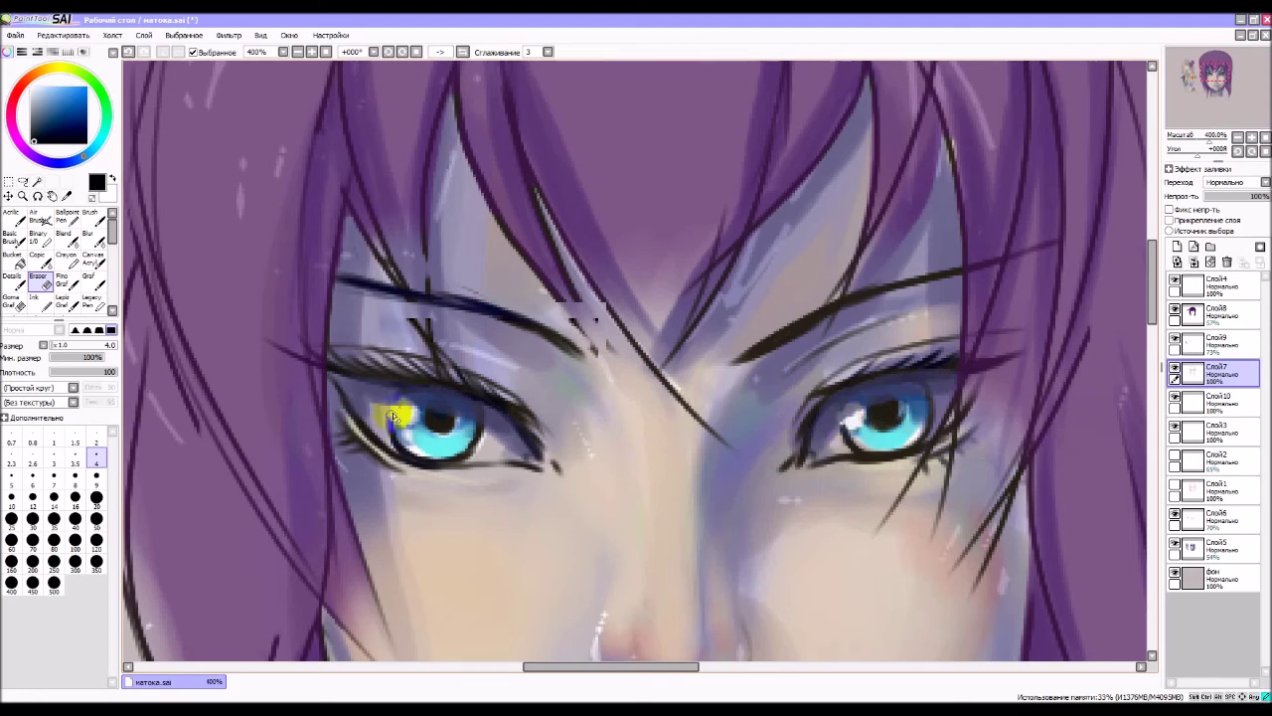
- Zoom out to 100%, undo the stray right-eye marks, and add Слой11 above Слой8
left_click(1239, 137)
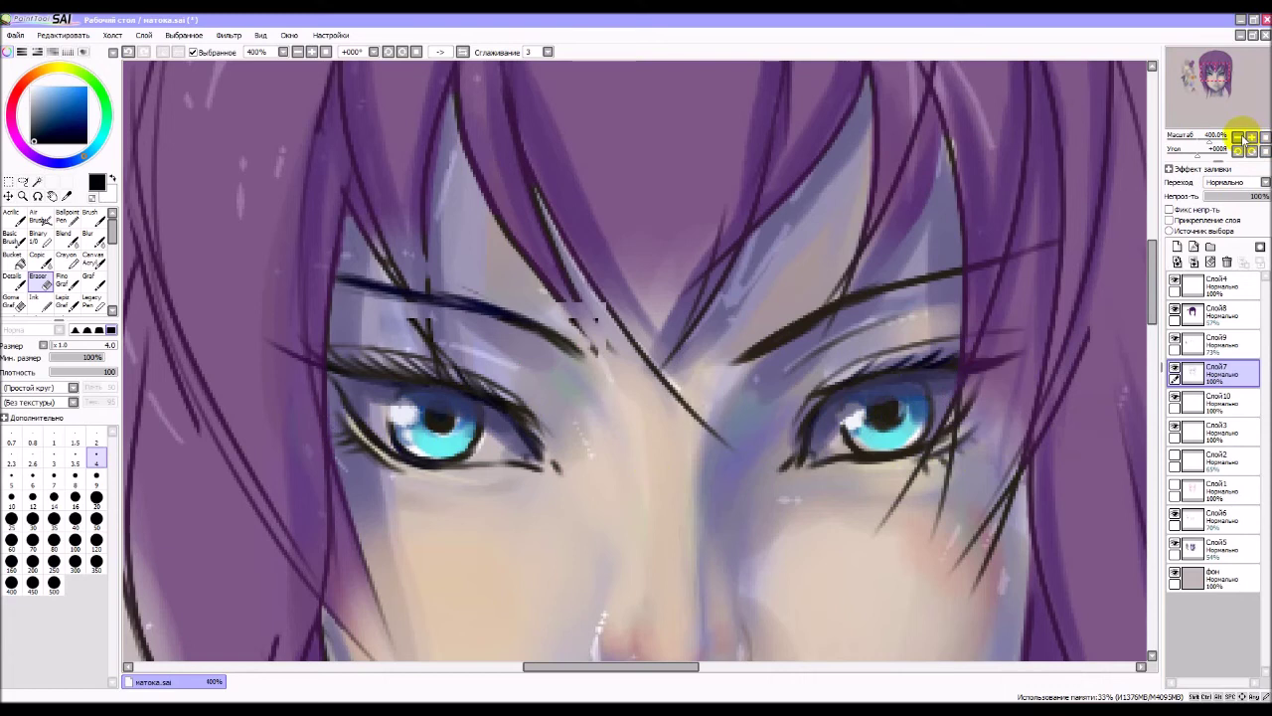
left_click(1239, 137)
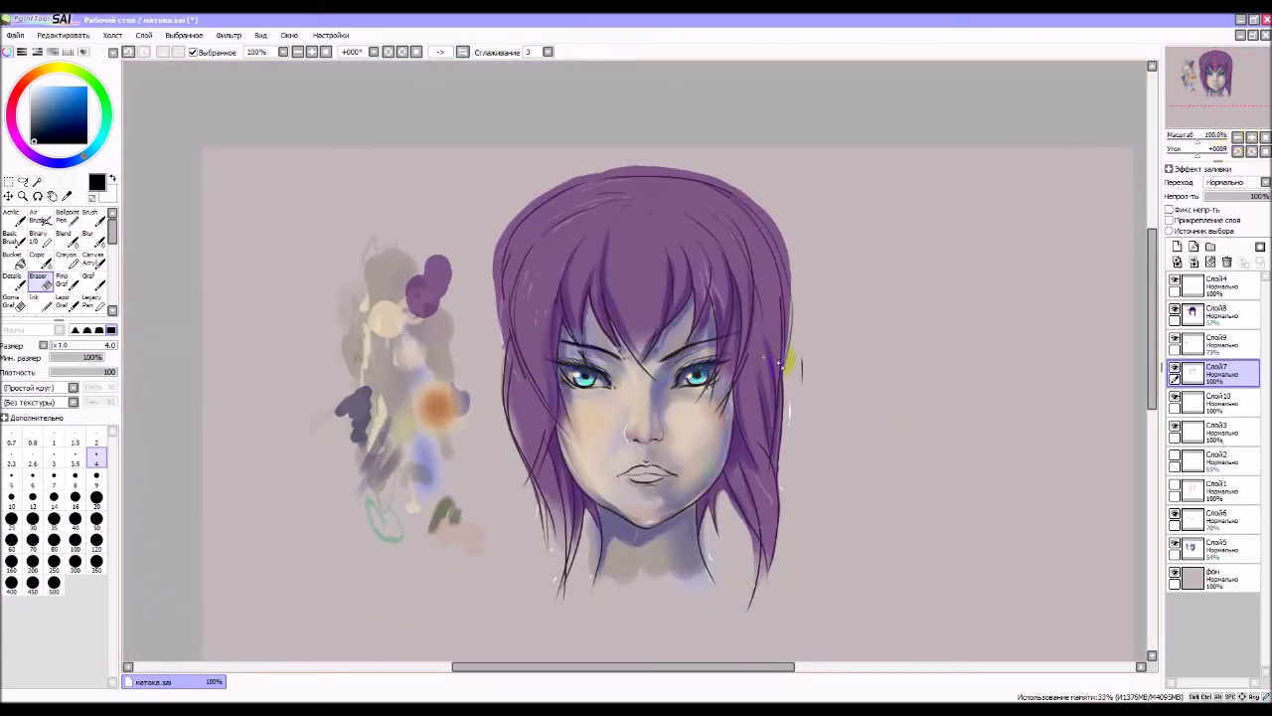
key("ctrl+z")
left_click(524, 482)
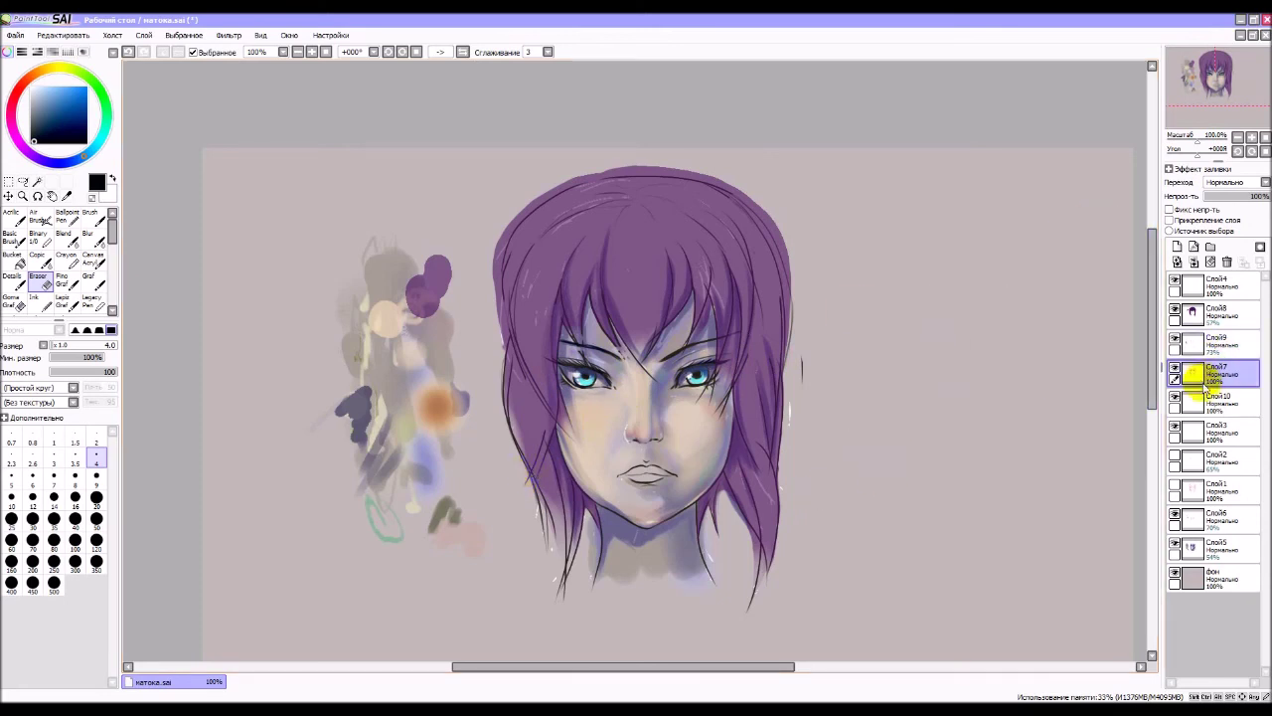
left_click(1223, 316)
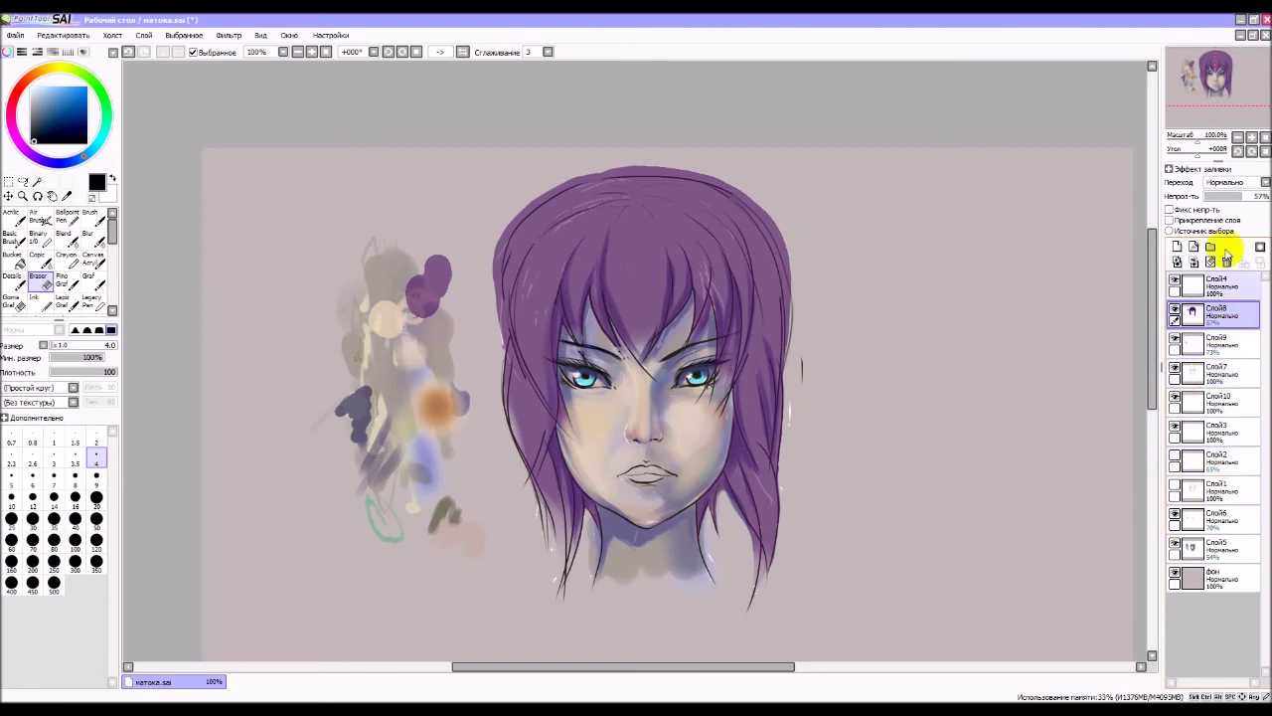
left_click(1177, 246)
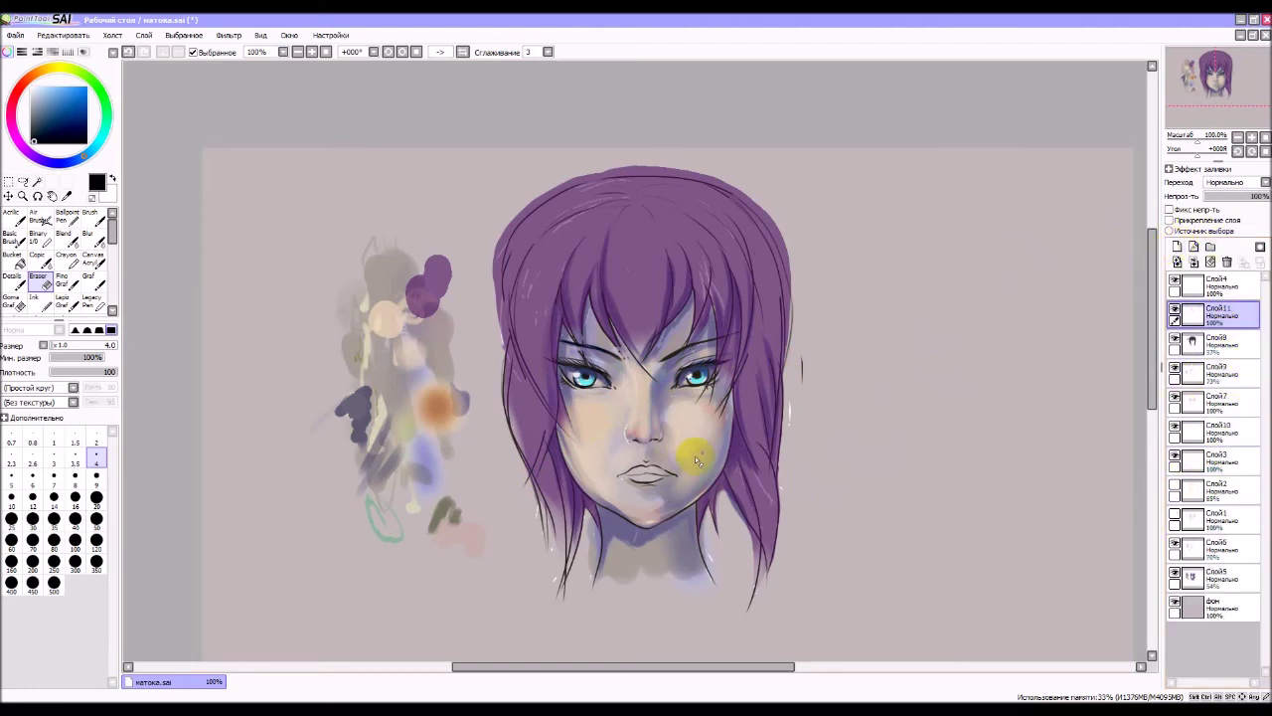
- Pick a soft pink on the Basic Brush and test it beside the face
scroll(654, 479, "up", 2)
scroll(647, 536, "up", 3)
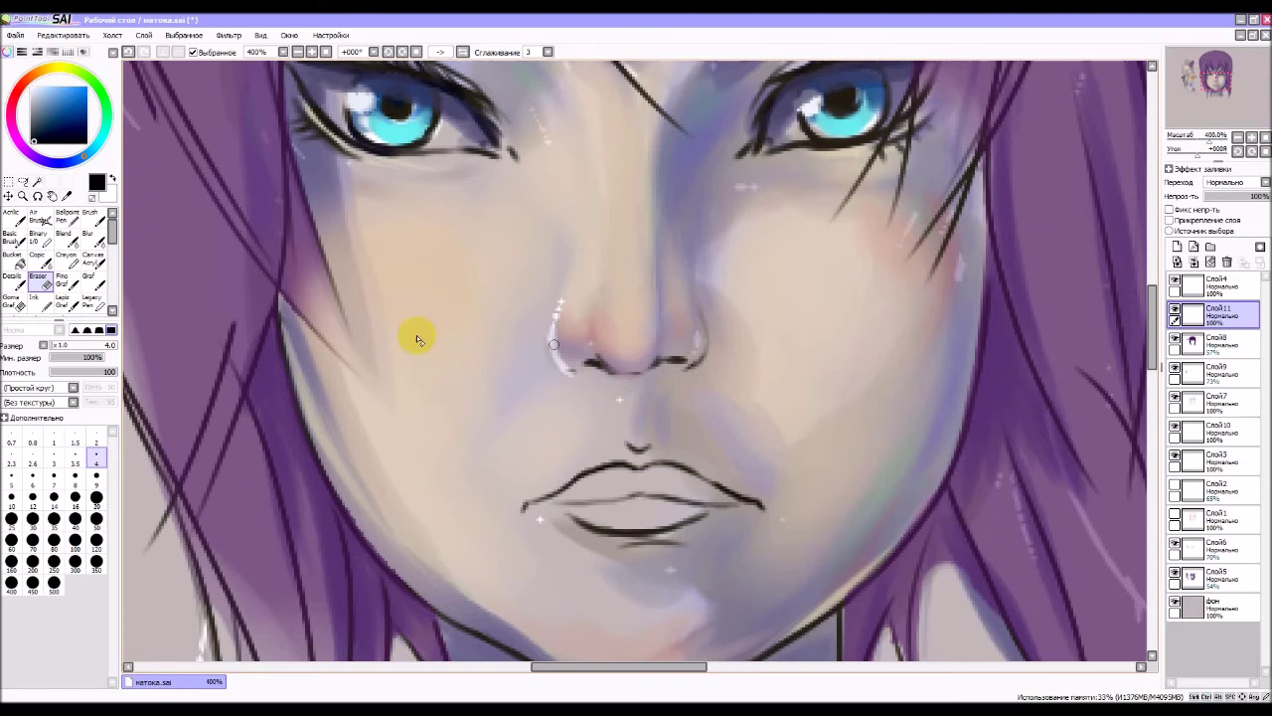
left_click(15, 119)
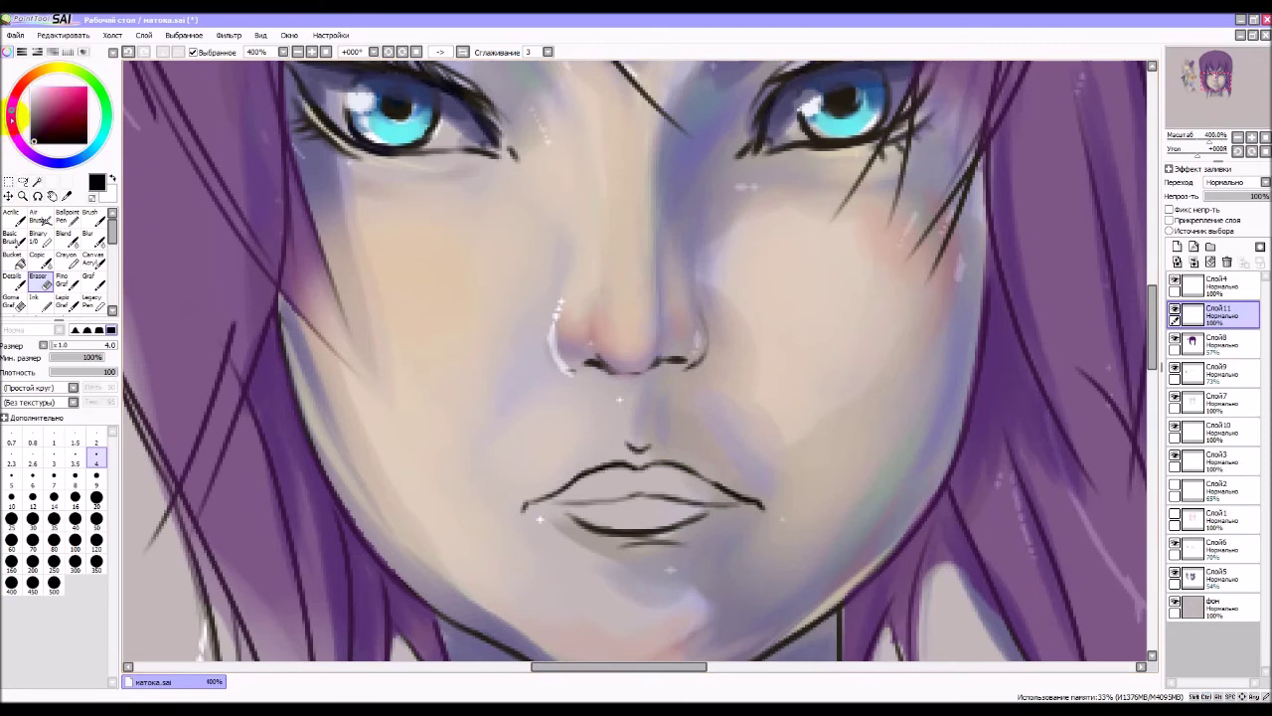
left_click(47, 91)
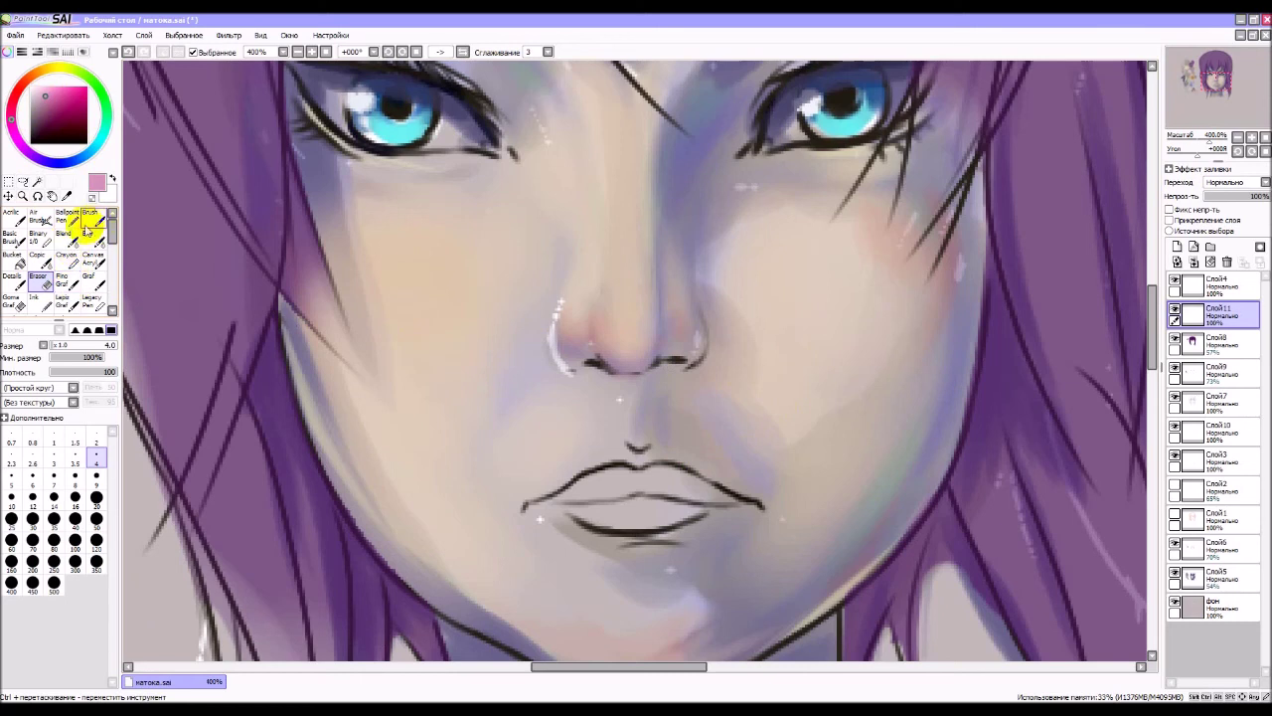
left_click(14, 238)
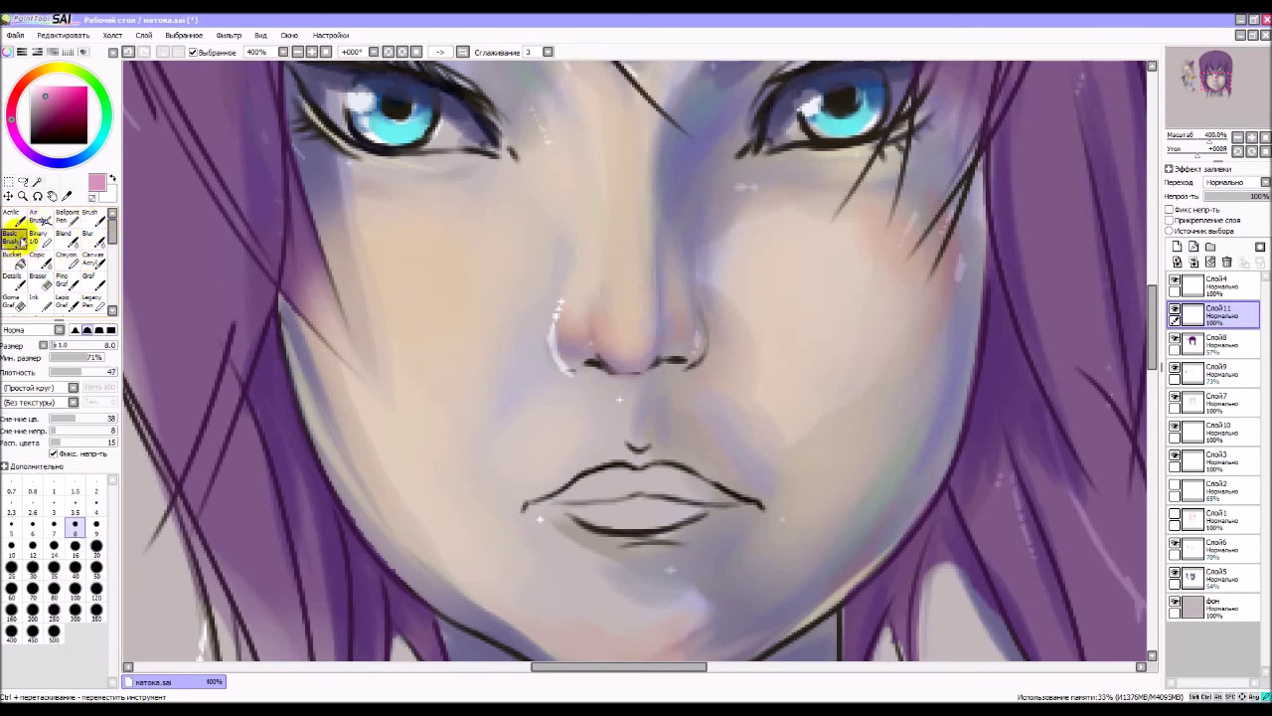
left_click(1239, 139)
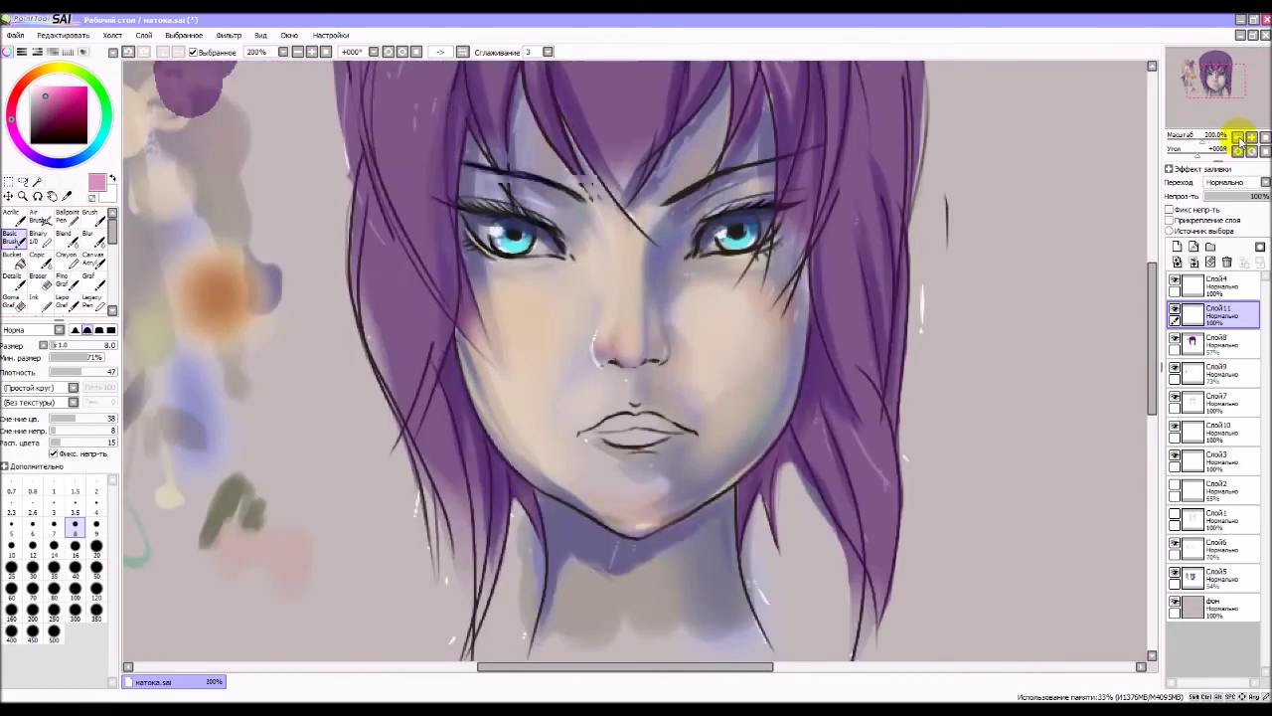
left_click_drag(317, 444, 333, 492)
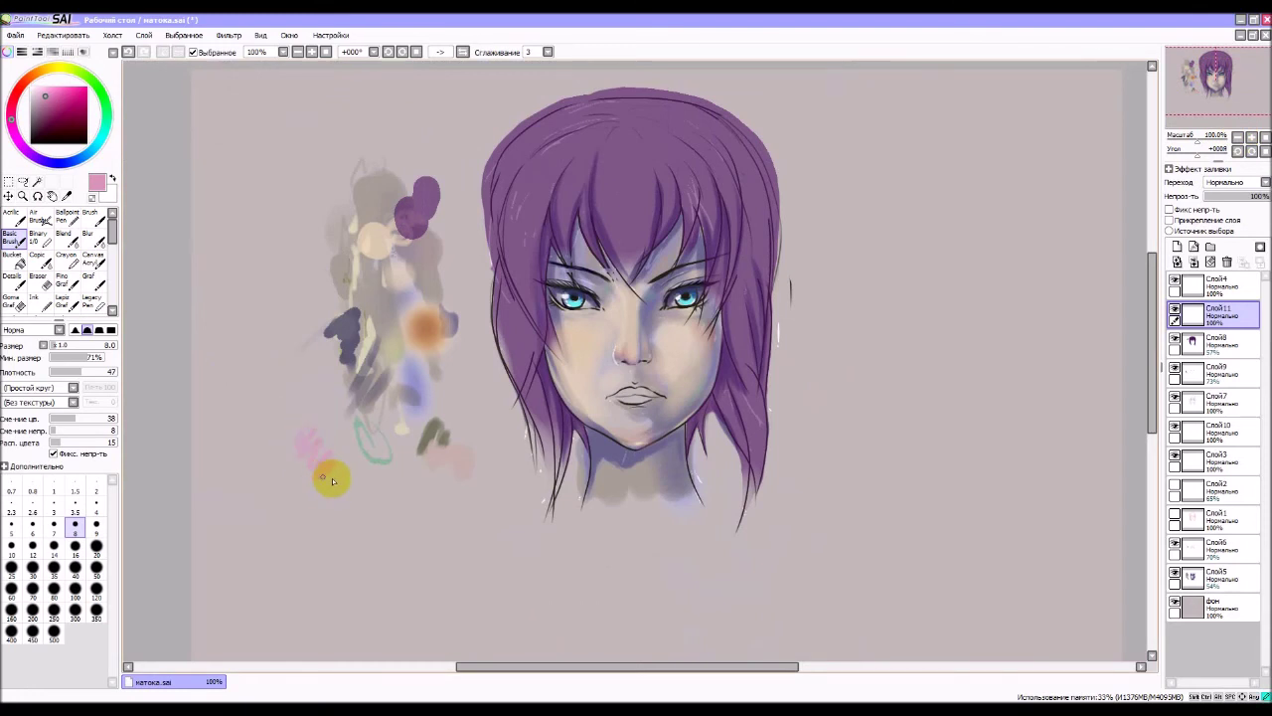
- Paint the lower lip pink, add a purple corner stroke, and set a size-3 darker magenta
scroll(666, 413, "up", 2)
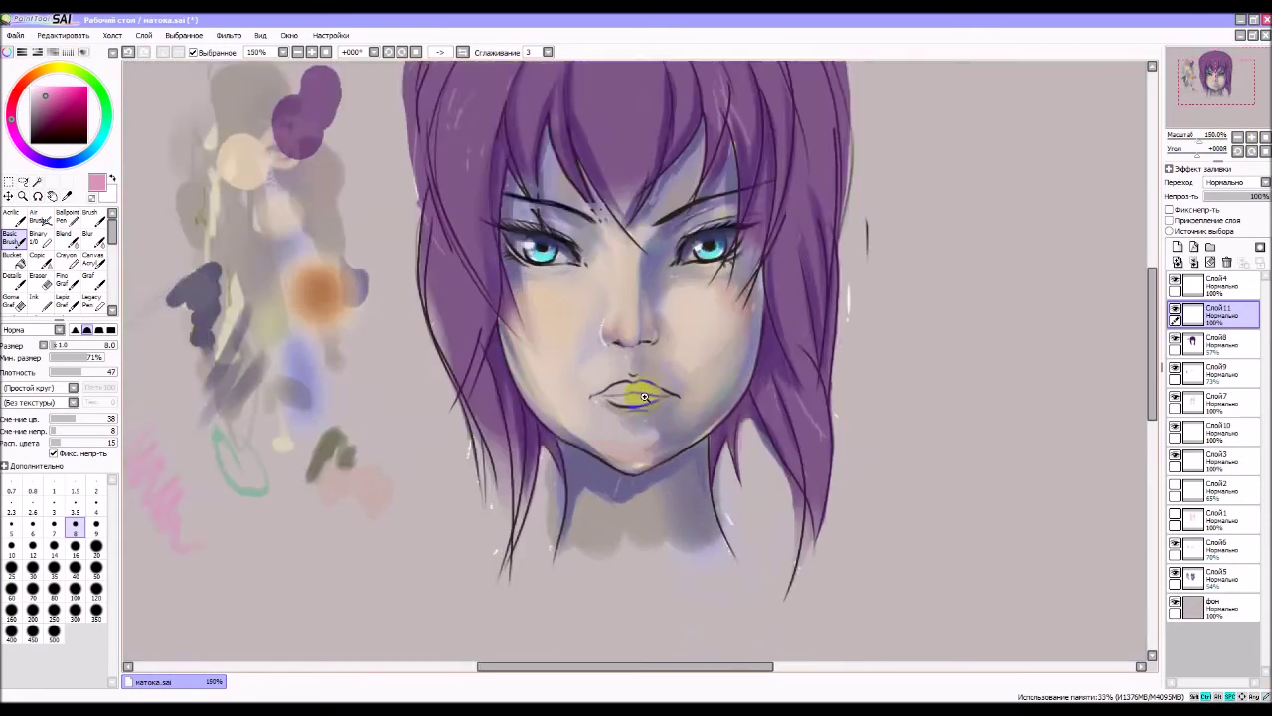
scroll(646, 397, "up", 2)
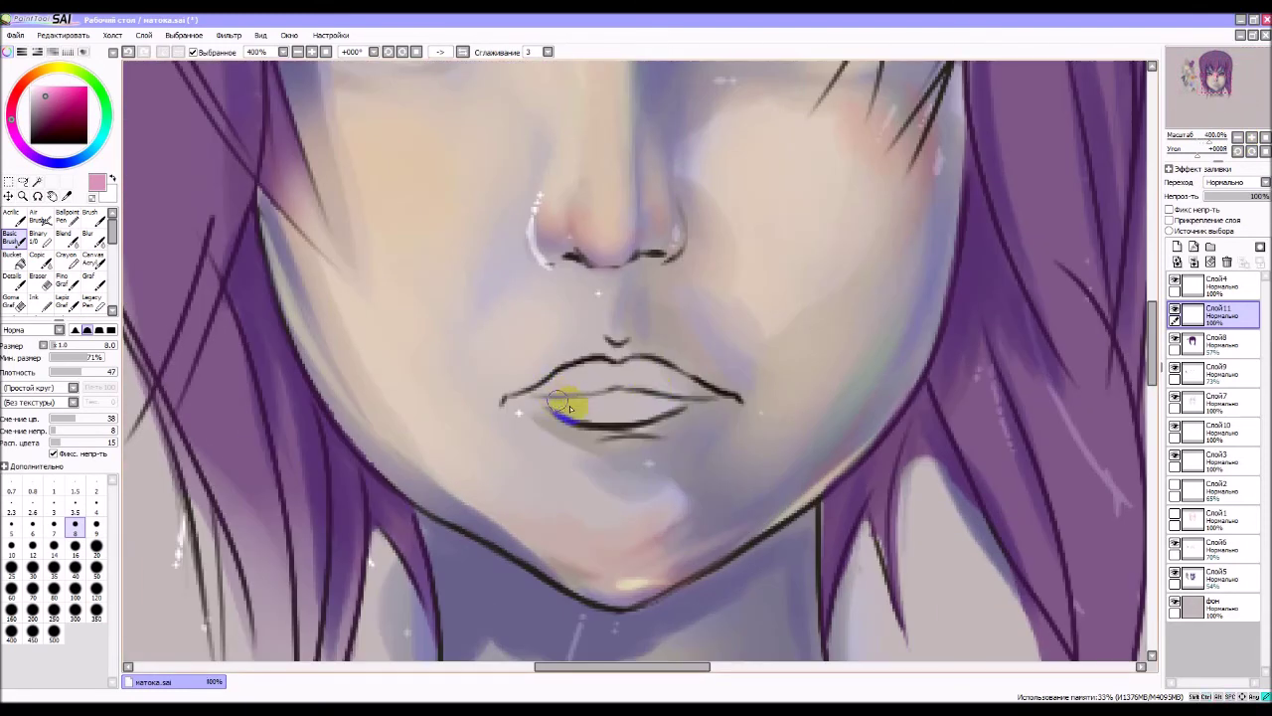
mouse_move(568, 404)
left_mouse_down()
mouse_move(659, 410)
mouse_move(530, 397)
mouse_move(636, 406)
mouse_move(542, 396)
mouse_move(583, 378)
mouse_move(526, 398)
mouse_move(610, 371)
mouse_move(668, 372)
left_mouse_up()
left_click(12, 110)
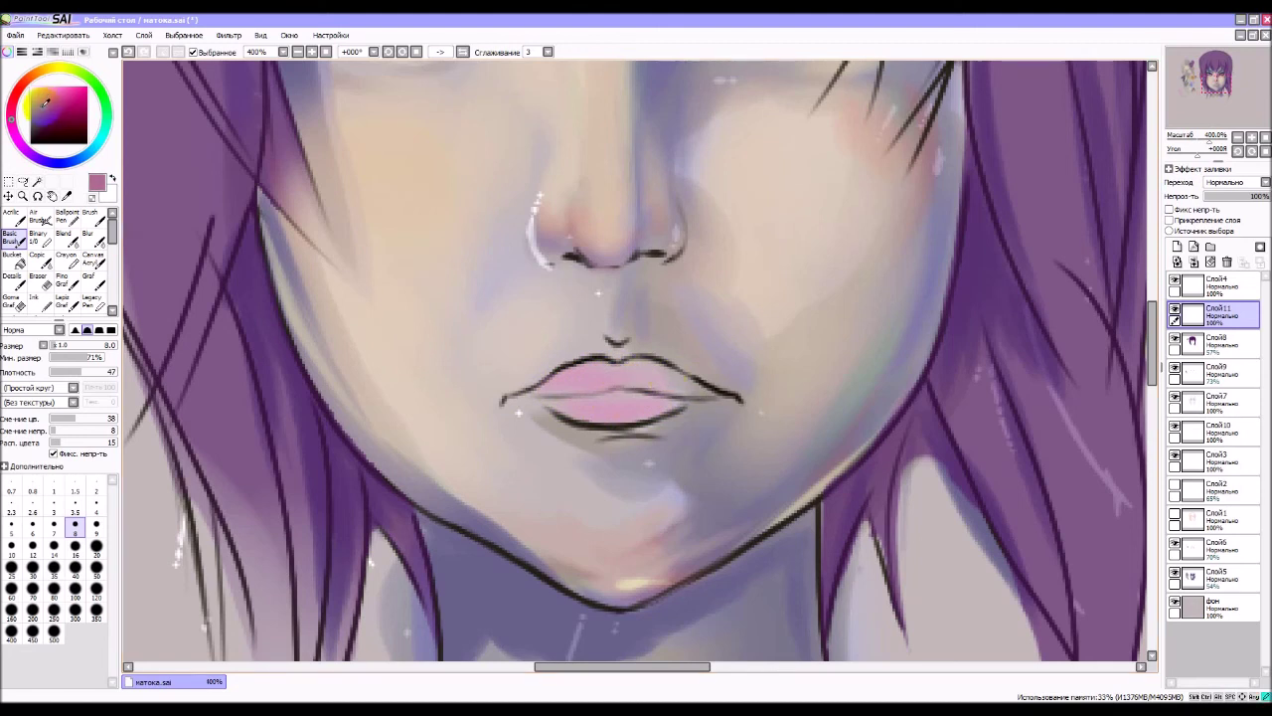
mouse_move(517, 427)
left_mouse_down()
mouse_move(536, 389)
mouse_move(642, 369)
mouse_move(612, 372)
mouse_move(686, 387)
mouse_move(567, 406)
mouse_move(611, 407)
mouse_move(563, 398)
mouse_move(647, 397)
mouse_move(556, 392)
mouse_move(602, 372)
mouse_move(558, 396)
mouse_move(612, 381)
mouse_move(525, 393)
left_mouse_up()
left_click(54, 506)
left_click(46, 115)
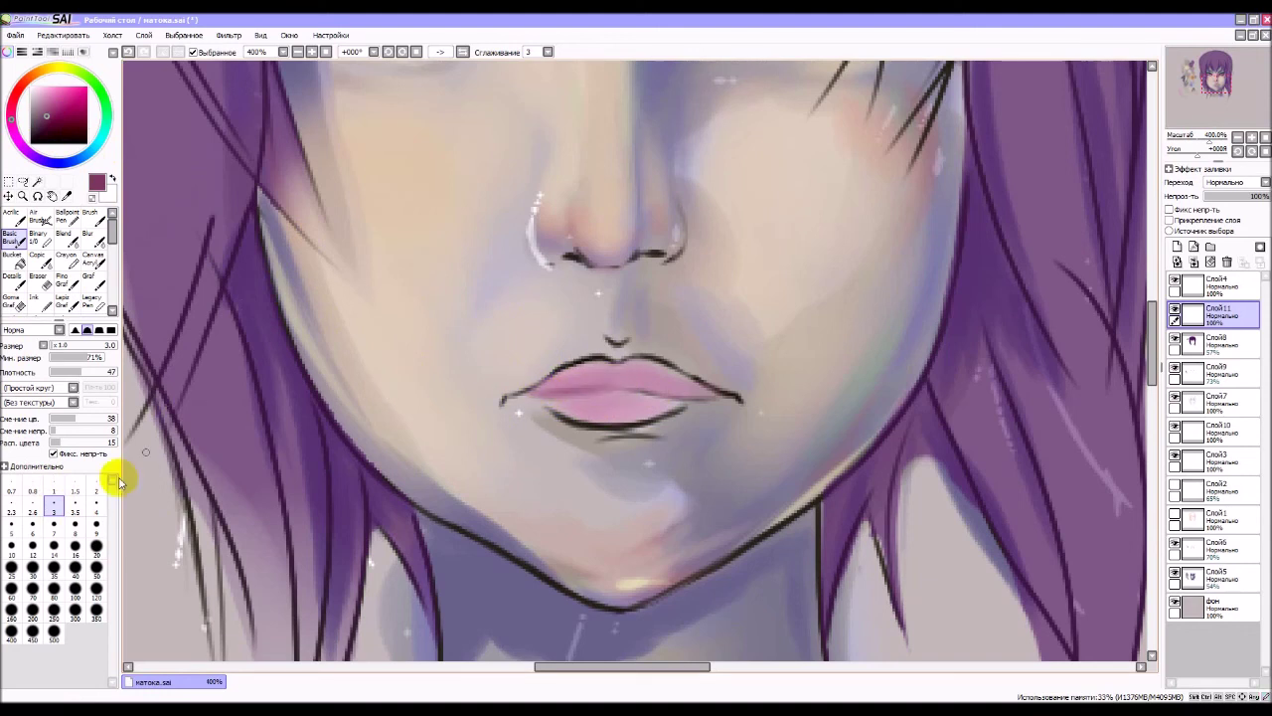
- Paint size-7 pink shading across the lips, undoing a stray mark on the upper lip
left_click(53, 519)
mouse_move(626, 398)
left_mouse_down()
mouse_move(541, 372)
mouse_move(525, 395)
mouse_move(639, 379)
mouse_move(702, 390)
left_mouse_up()
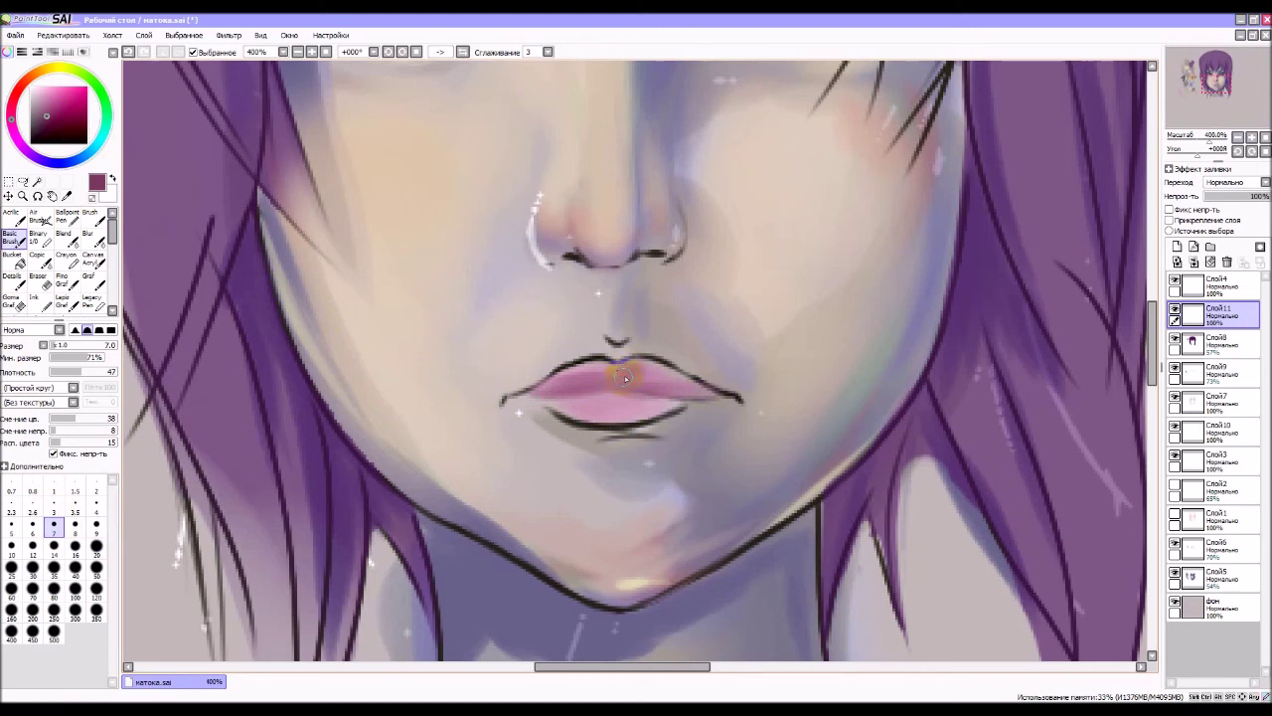
left_click_drag(654, 399, 652, 393)
left_click(148, 52)
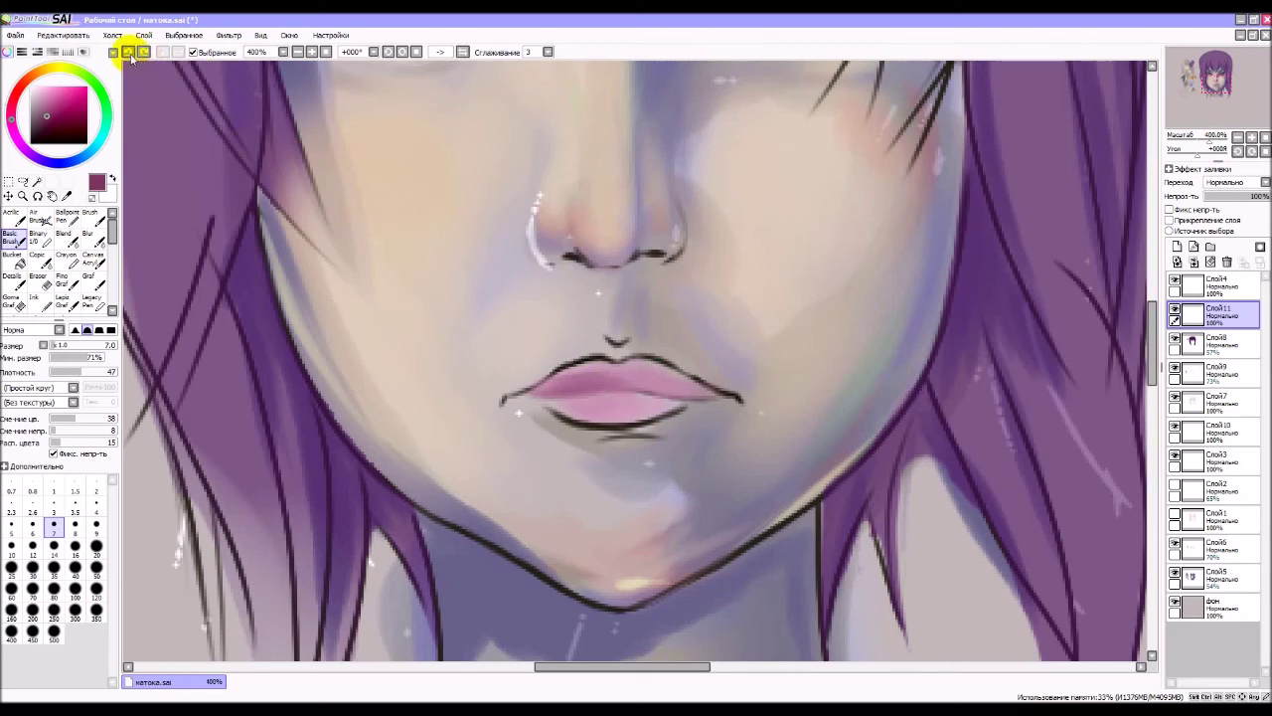
mouse_move(693, 362)
left_mouse_down()
mouse_move(545, 402)
mouse_move(605, 414)
mouse_move(543, 410)
mouse_move(540, 394)
mouse_move(630, 407)
mouse_move(610, 432)
mouse_move(646, 413)
mouse_move(604, 363)
mouse_move(562, 373)
mouse_move(597, 358)
mouse_move(688, 372)
left_mouse_up()
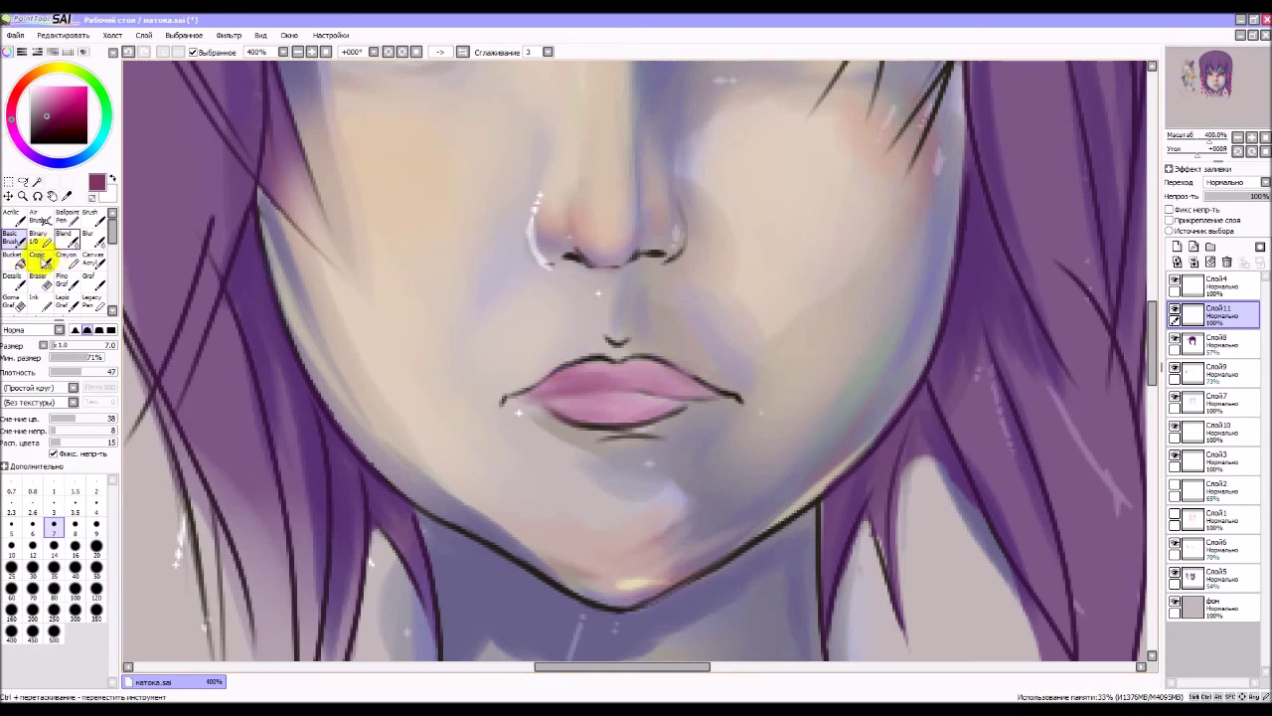
- Brush a light pink glossy highlight across the lower lip
left_click(35, 90)
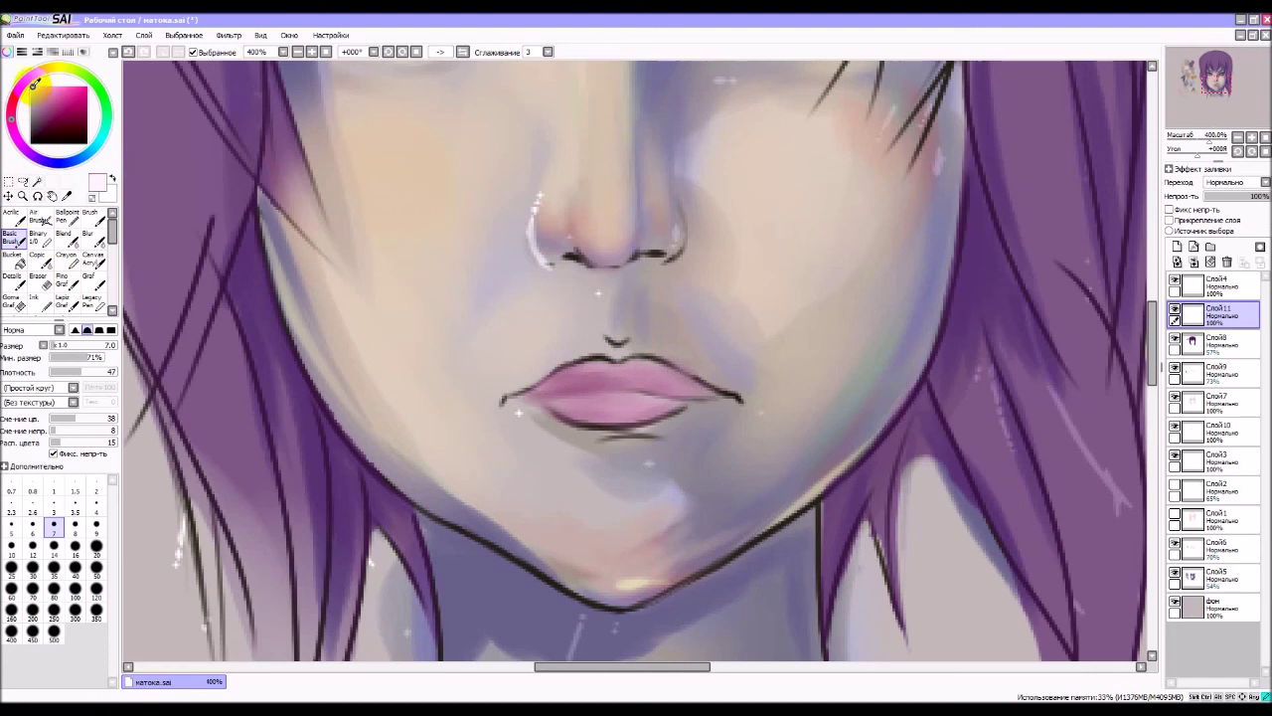
mouse_move(612, 366)
left_mouse_down()
mouse_move(676, 405)
mouse_move(634, 412)
left_mouse_up()
left_click_drag(669, 408, 654, 367)
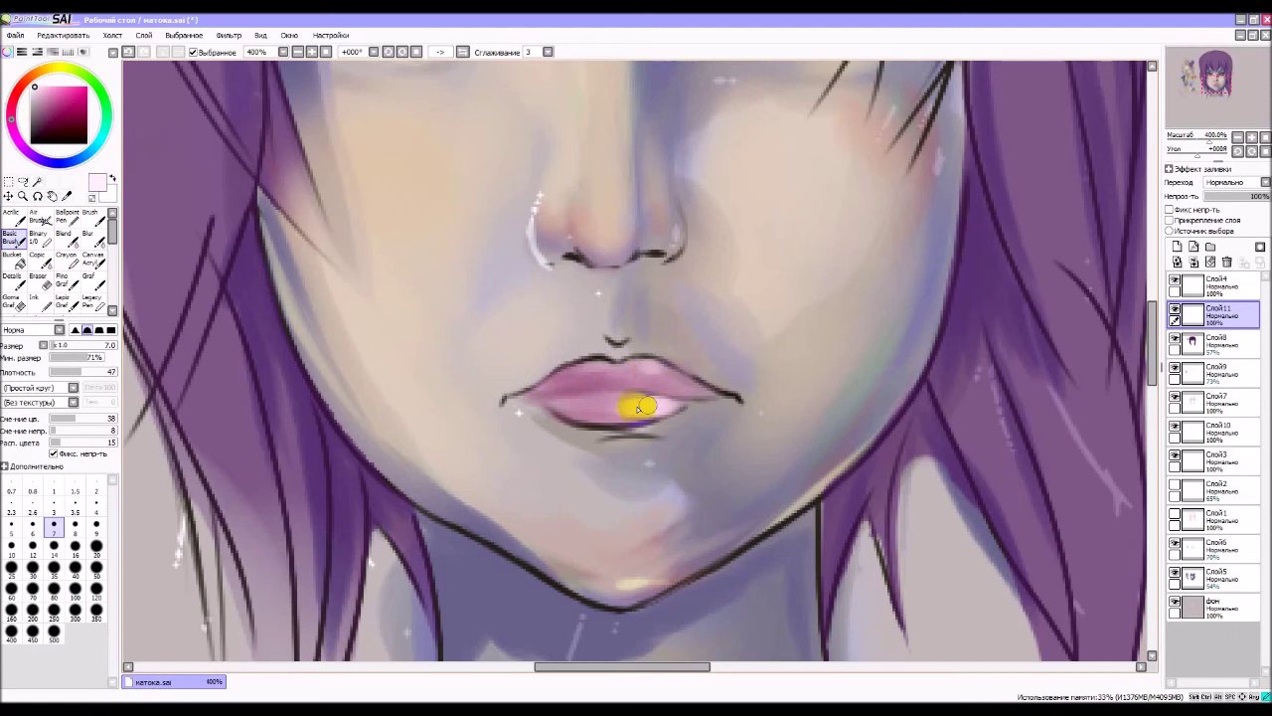
- Switch to the Goma Graf soft blending brush
left_click(1237, 136)
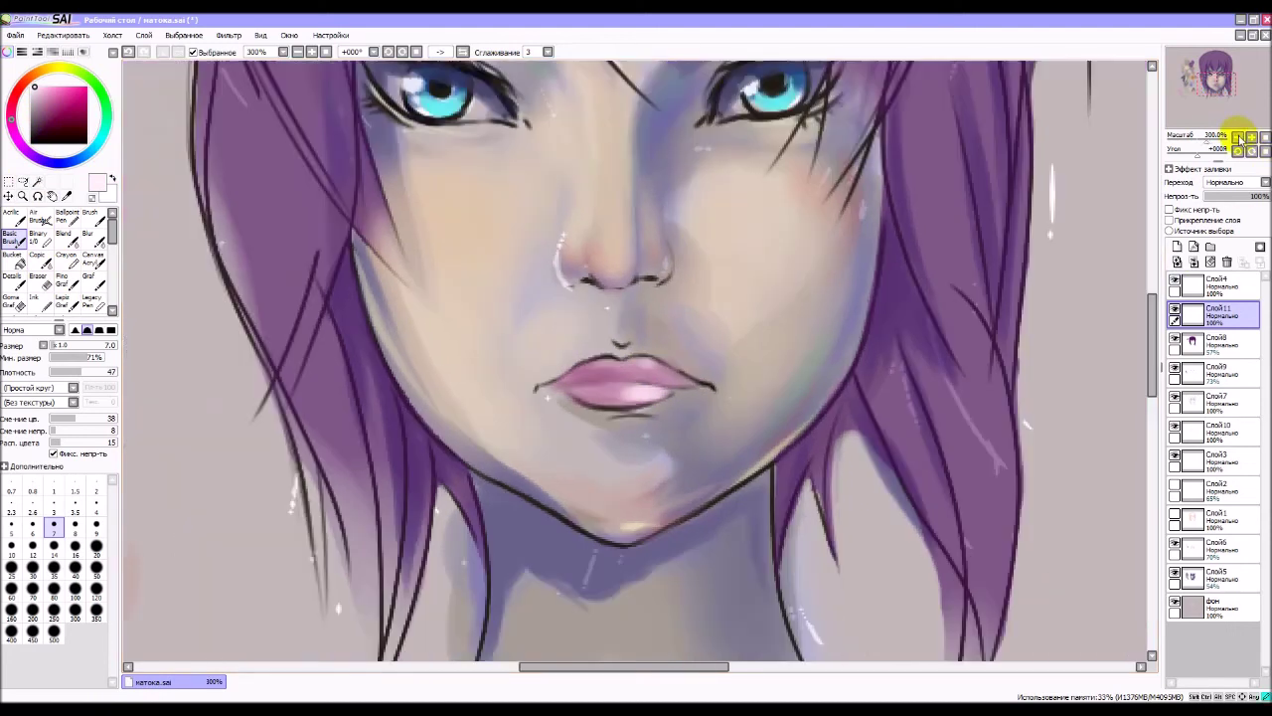
left_click(1238, 136)
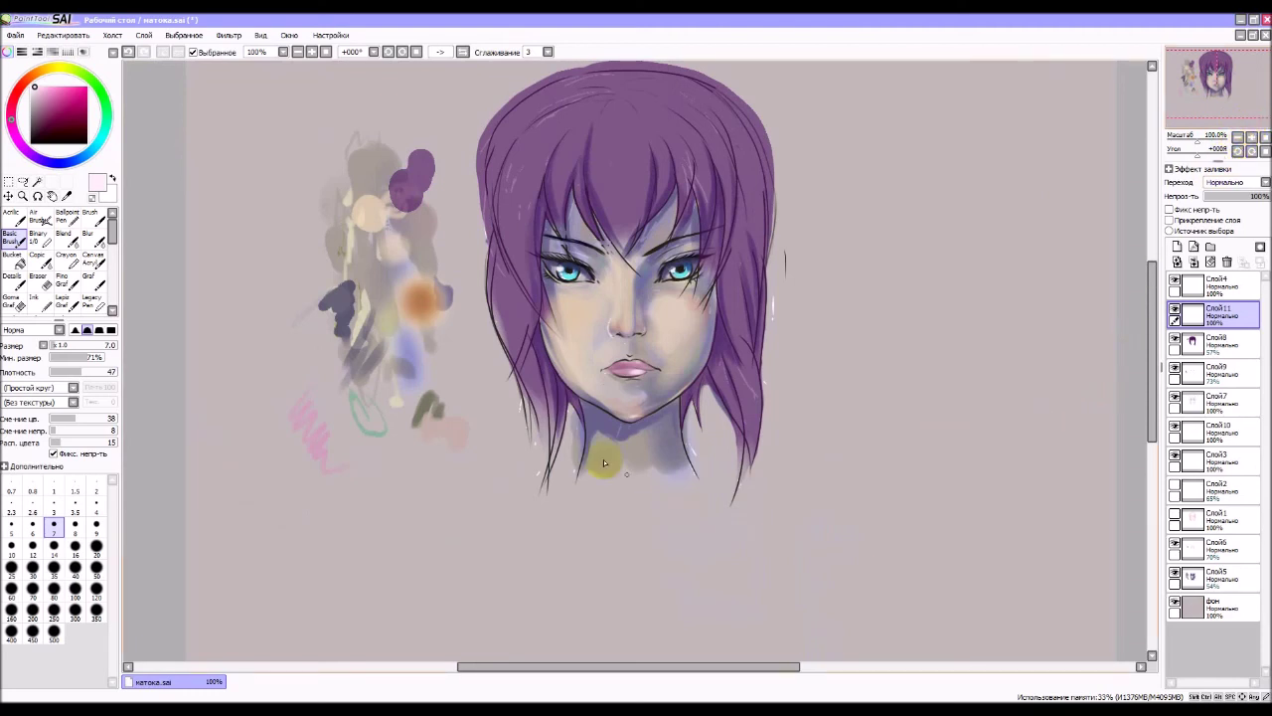
scroll(624, 378, "up", 3)
scroll(624, 378, "up", 3)
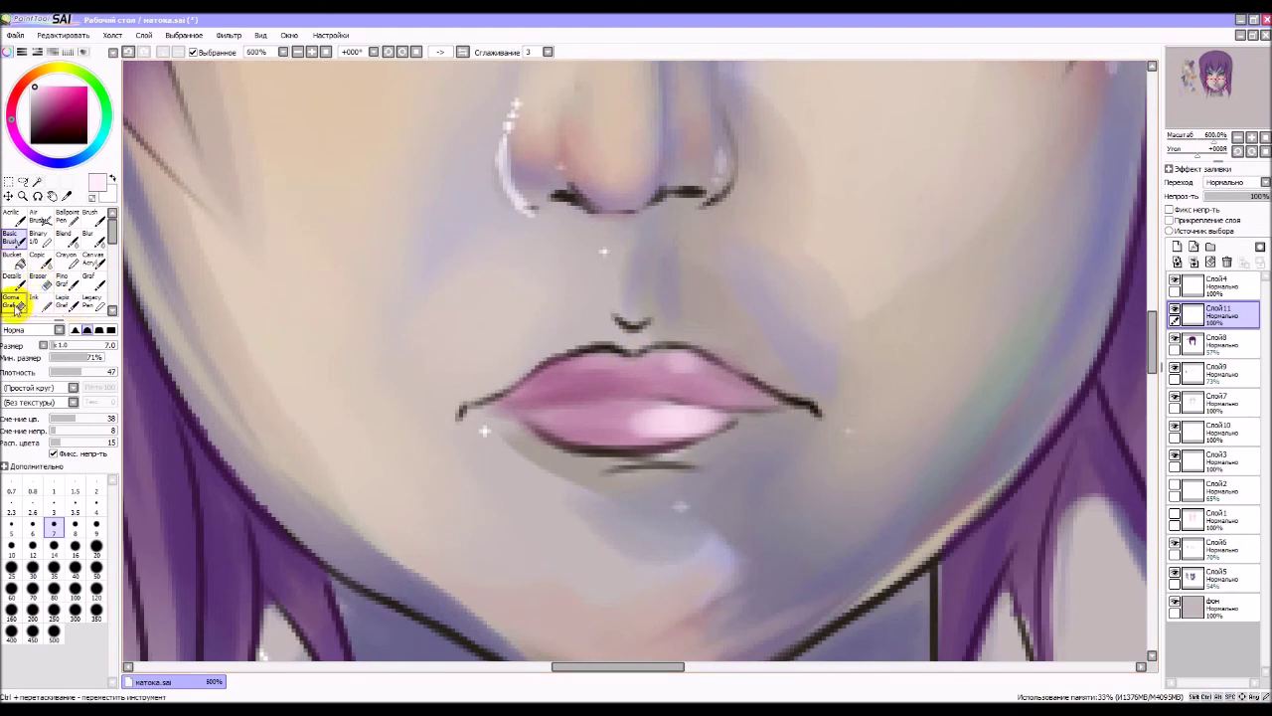
left_click(13, 300)
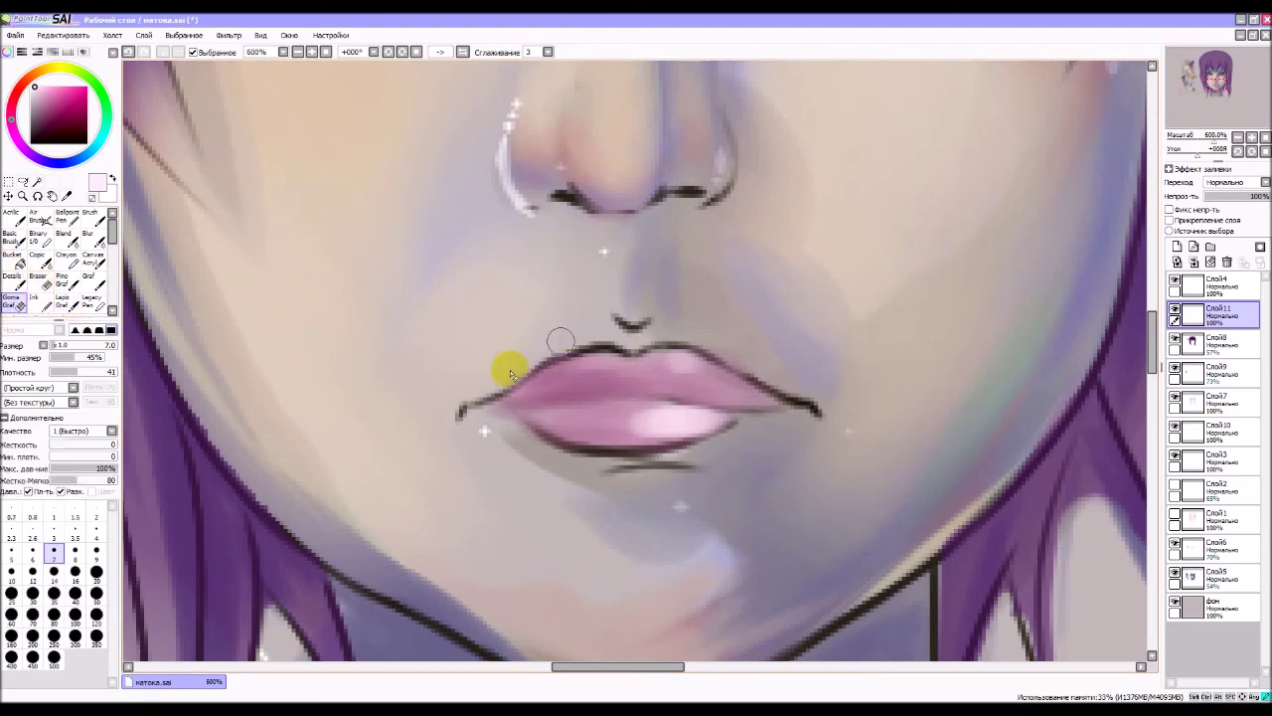
- Toggle Слой7 off and on to check the lips, undo a test blend stroke, and select Слой7
left_click(1217, 316)
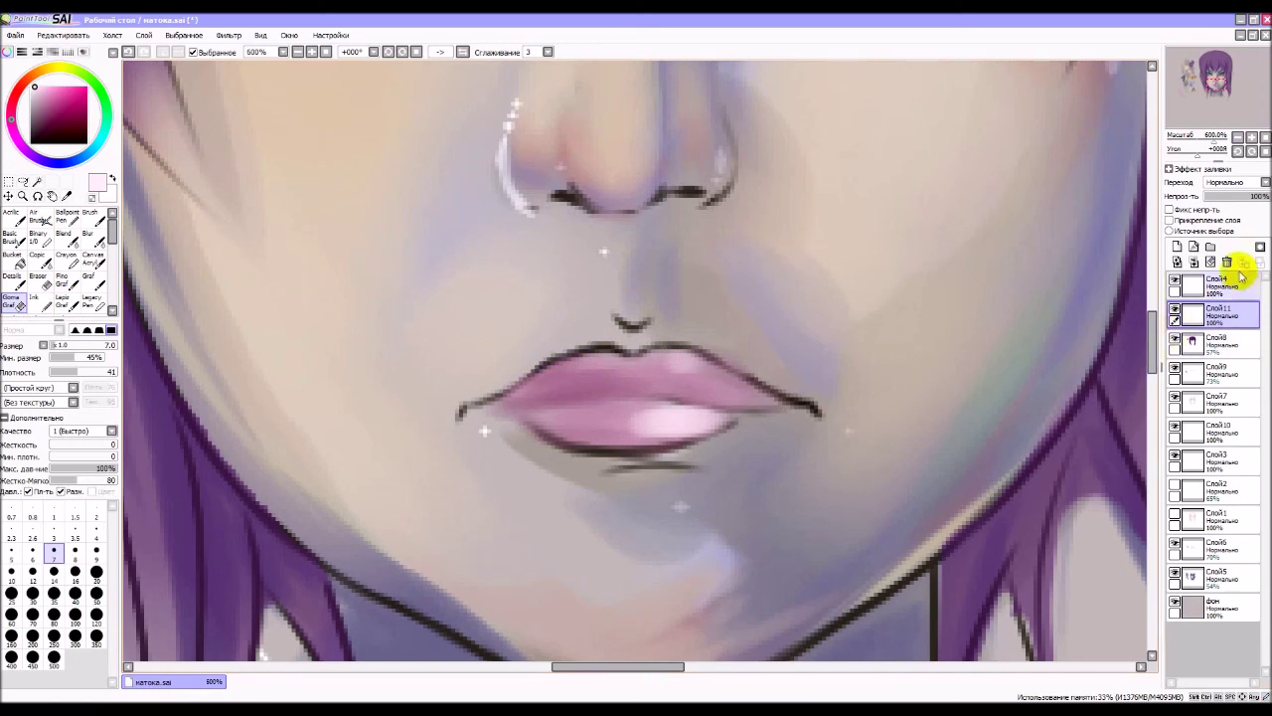
left_click(1175, 399)
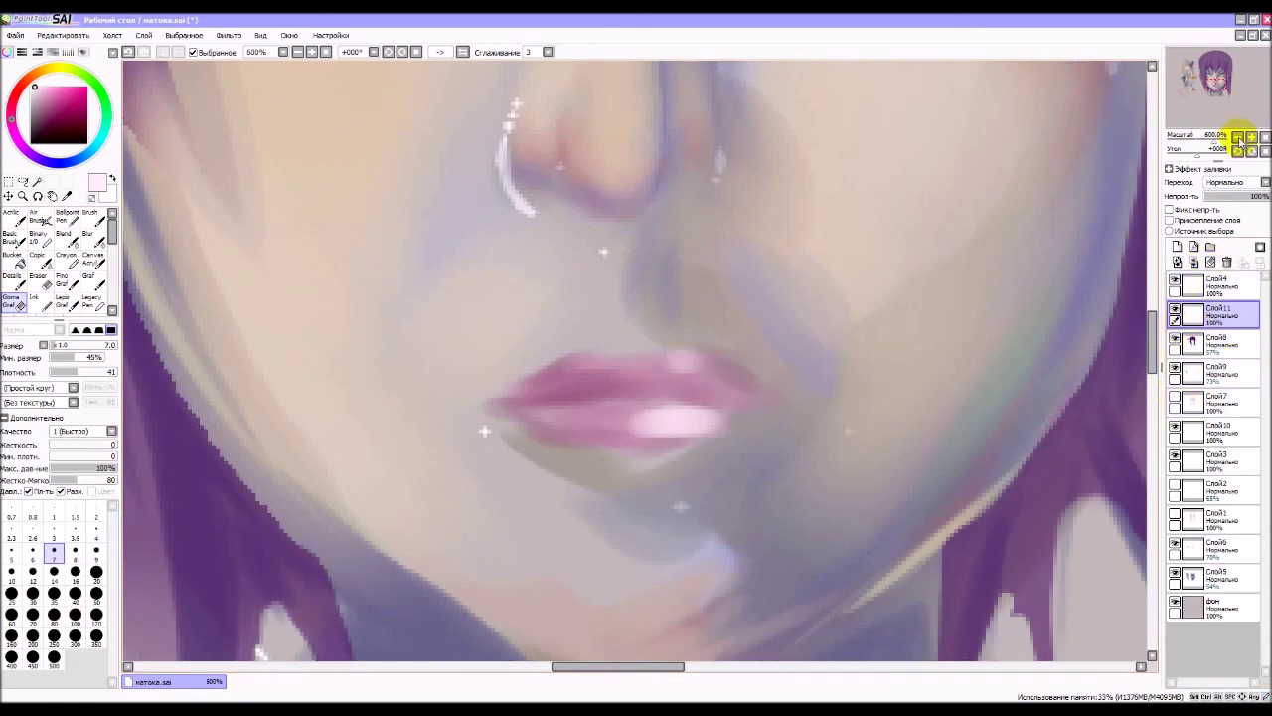
left_click(1239, 140)
left_click(1239, 140)
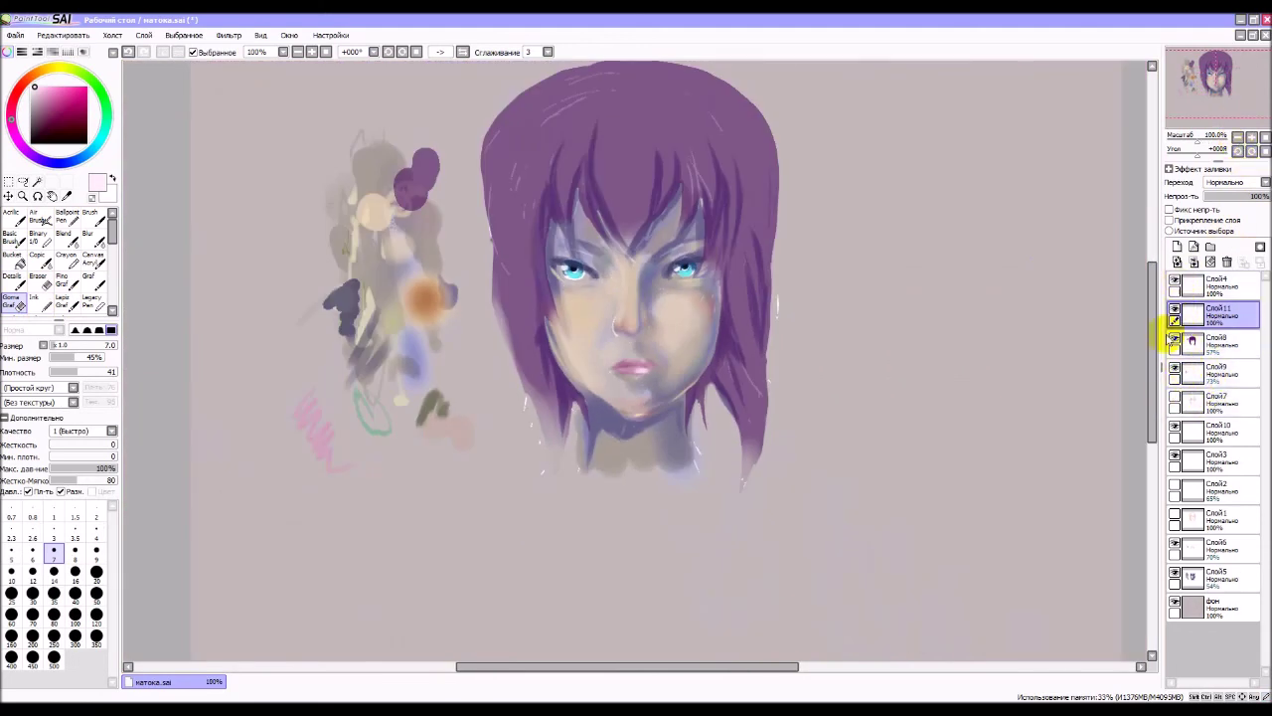
left_click(1177, 401)
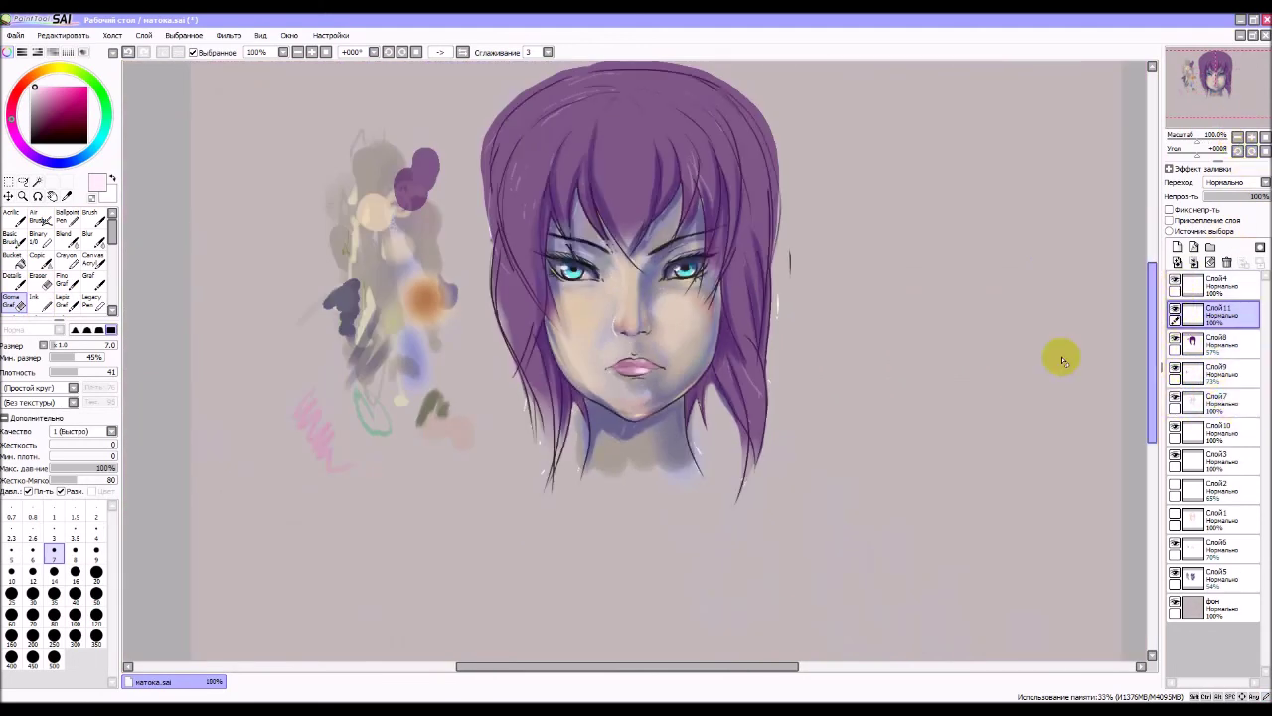
scroll(626, 380, "up", 2)
scroll(626, 380, "up", 3)
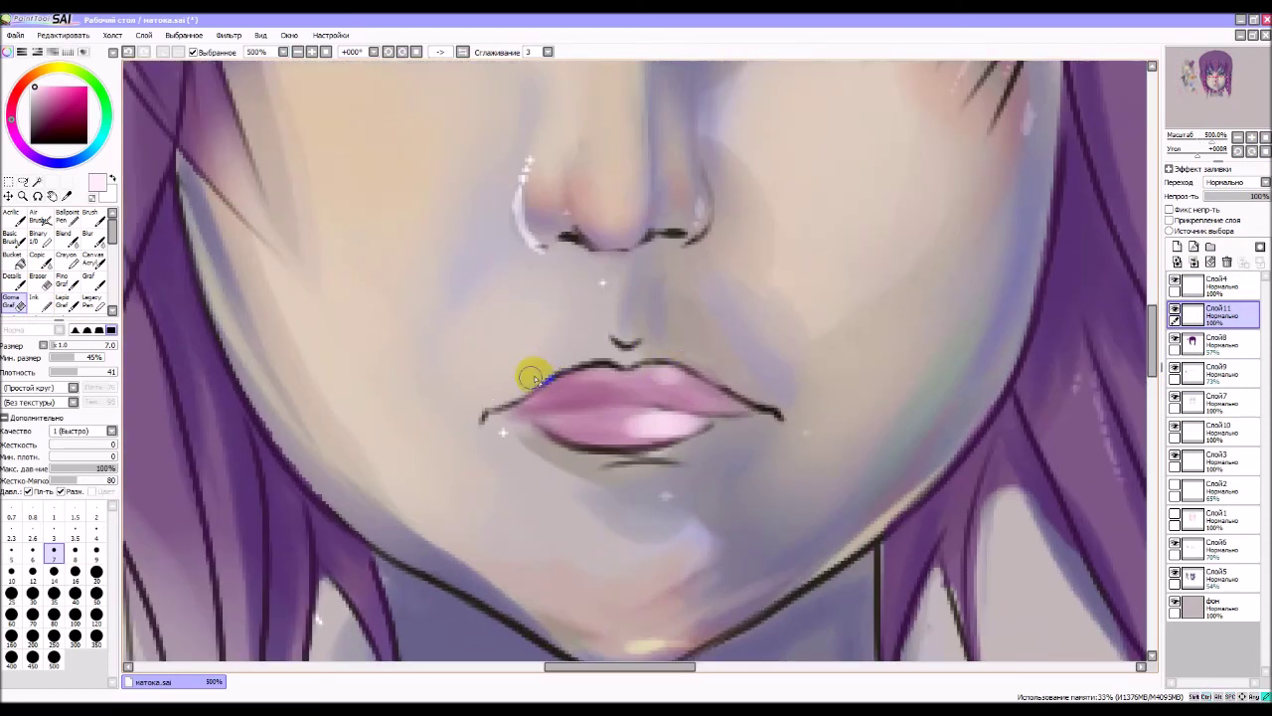
left_click_drag(553, 370, 575, 360)
key("ctrl+z")
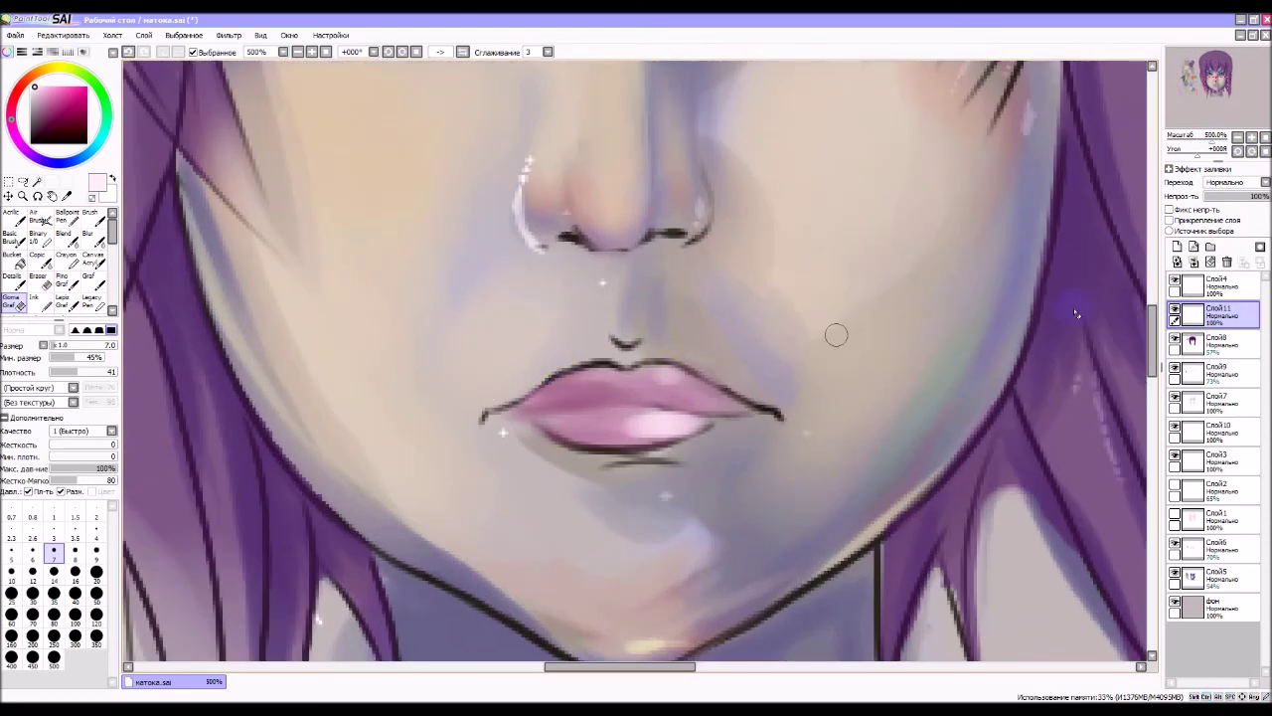
left_click_drag(1216, 368, 1237, 413)
- Hide the Слой7 line-art layer, dismissing the rename prompt unchanged
left_click(1233, 402)
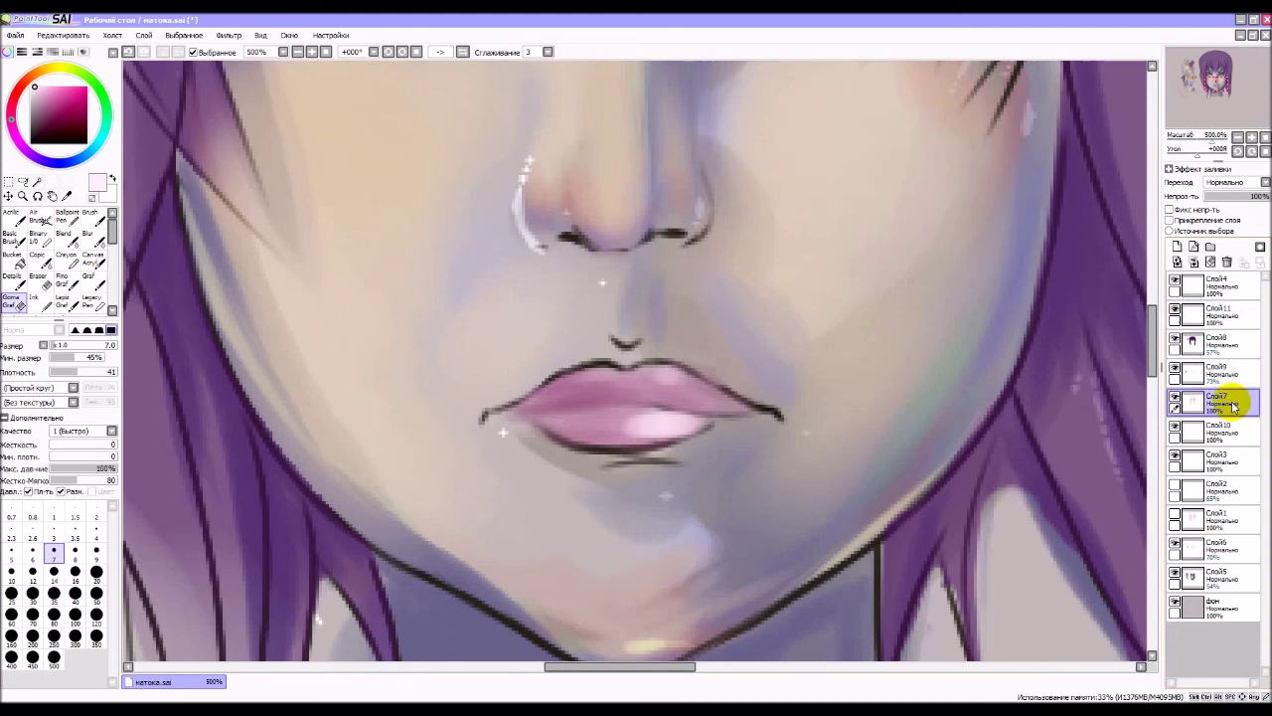
double_click(1227, 399)
left_click(741, 318)
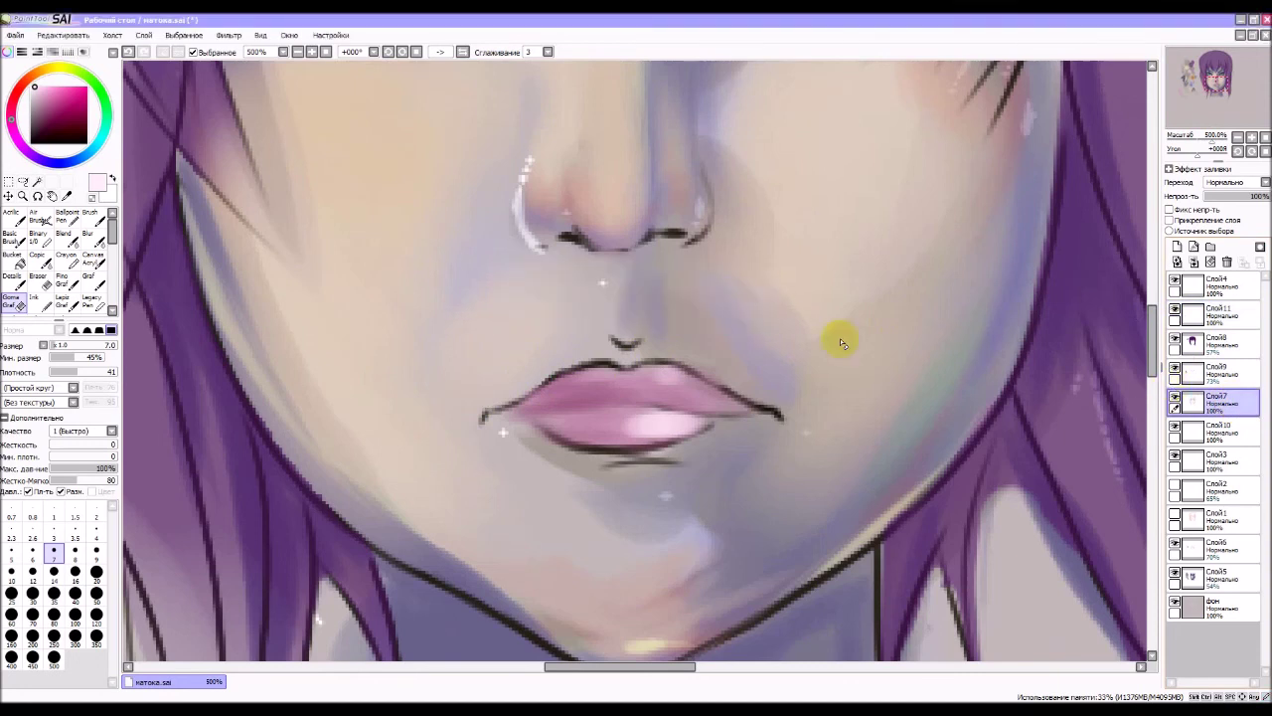
left_click(1175, 400)
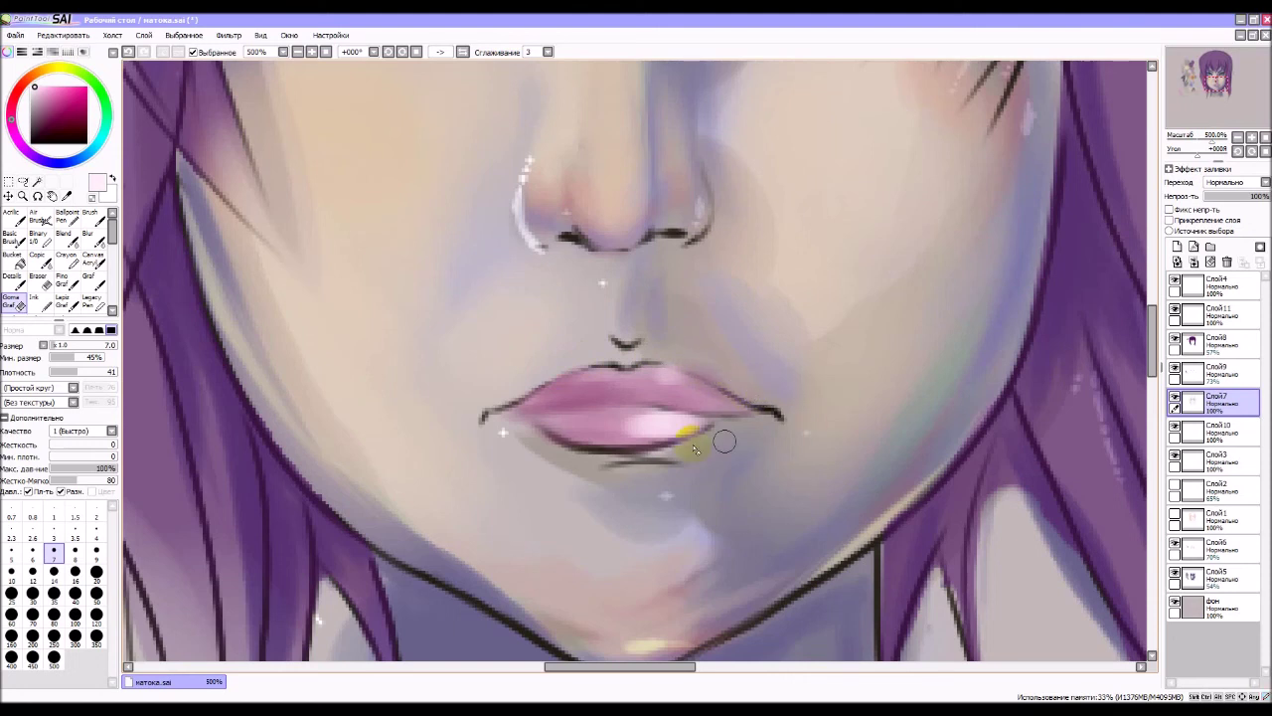
- Blend the lower lip edges into the skin, reselect Слой11, zoom to 100% and close Help
mouse_move(525, 455)
left_mouse_down()
mouse_move(589, 462)
mouse_move(543, 455)
left_mouse_up()
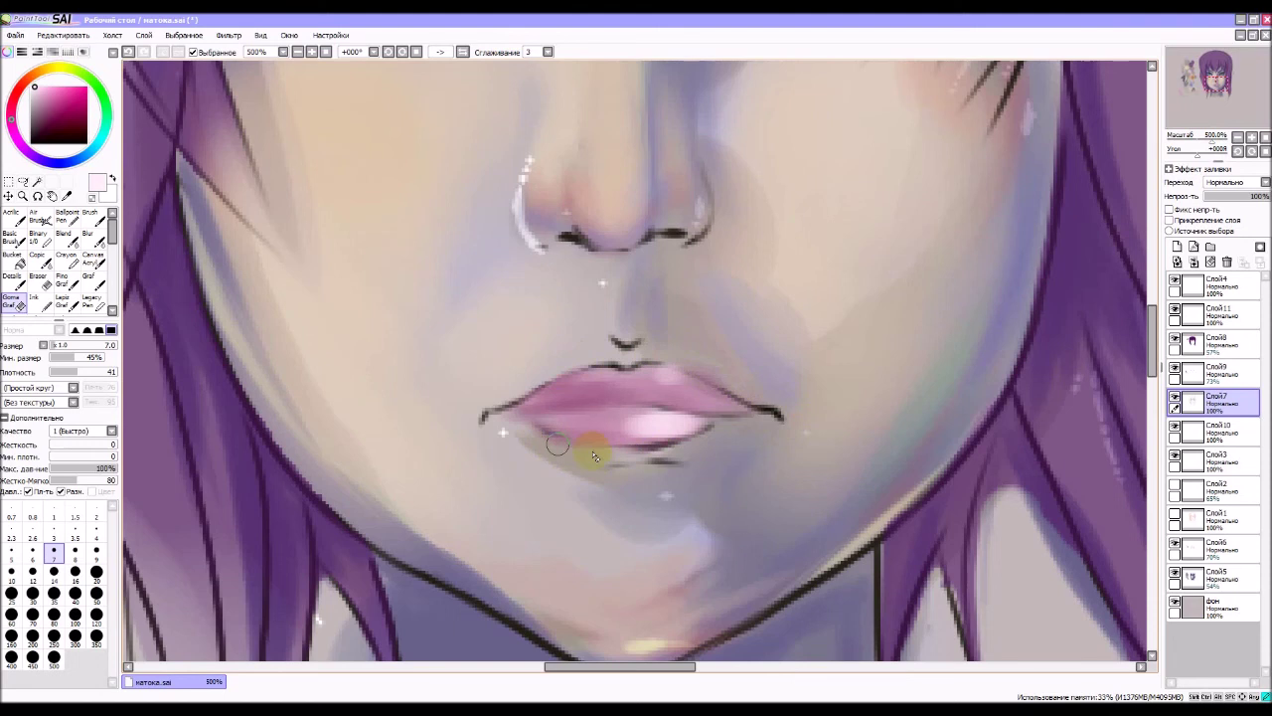
left_click_drag(672, 456, 686, 433)
left_click(1238, 153)
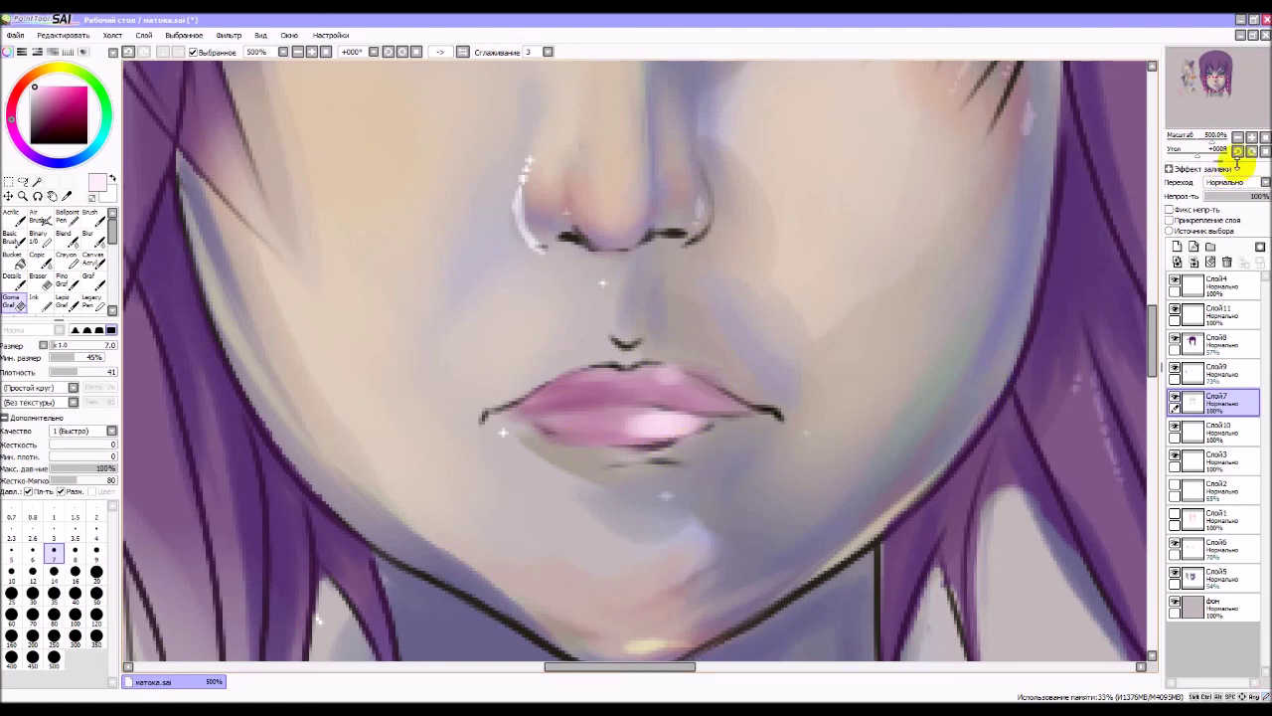
left_click(1207, 312)
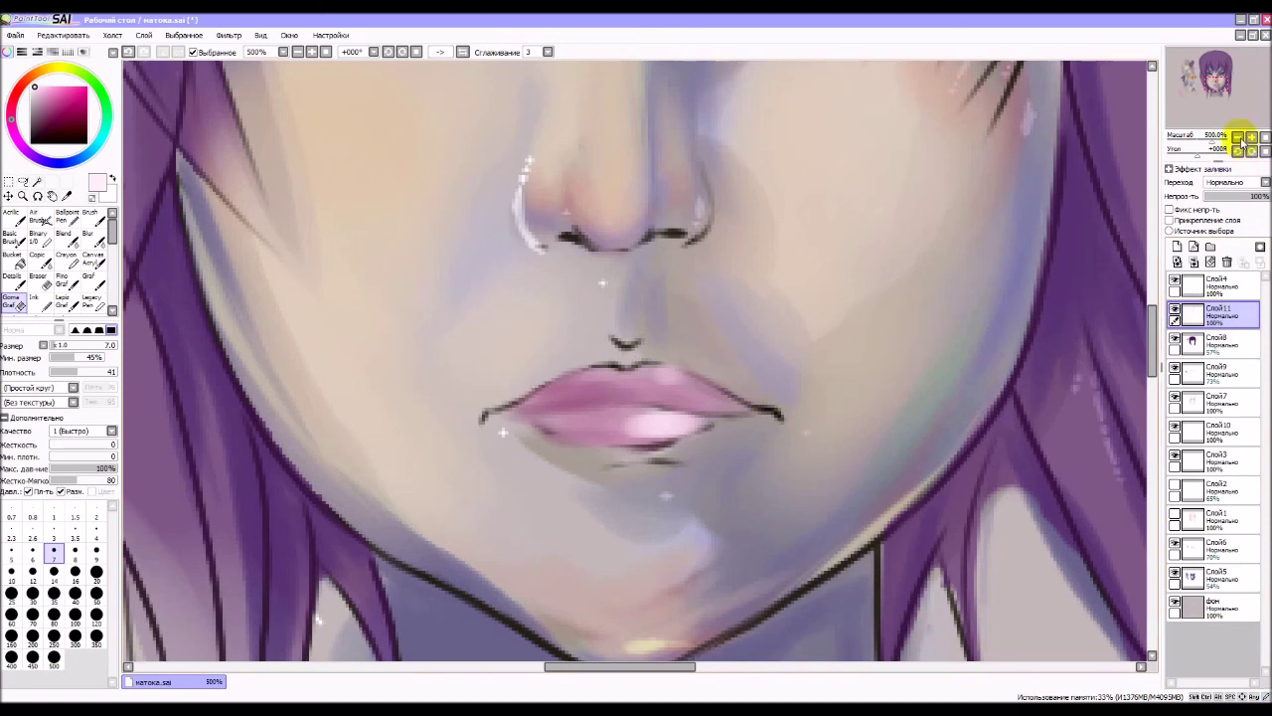
left_click(1239, 137)
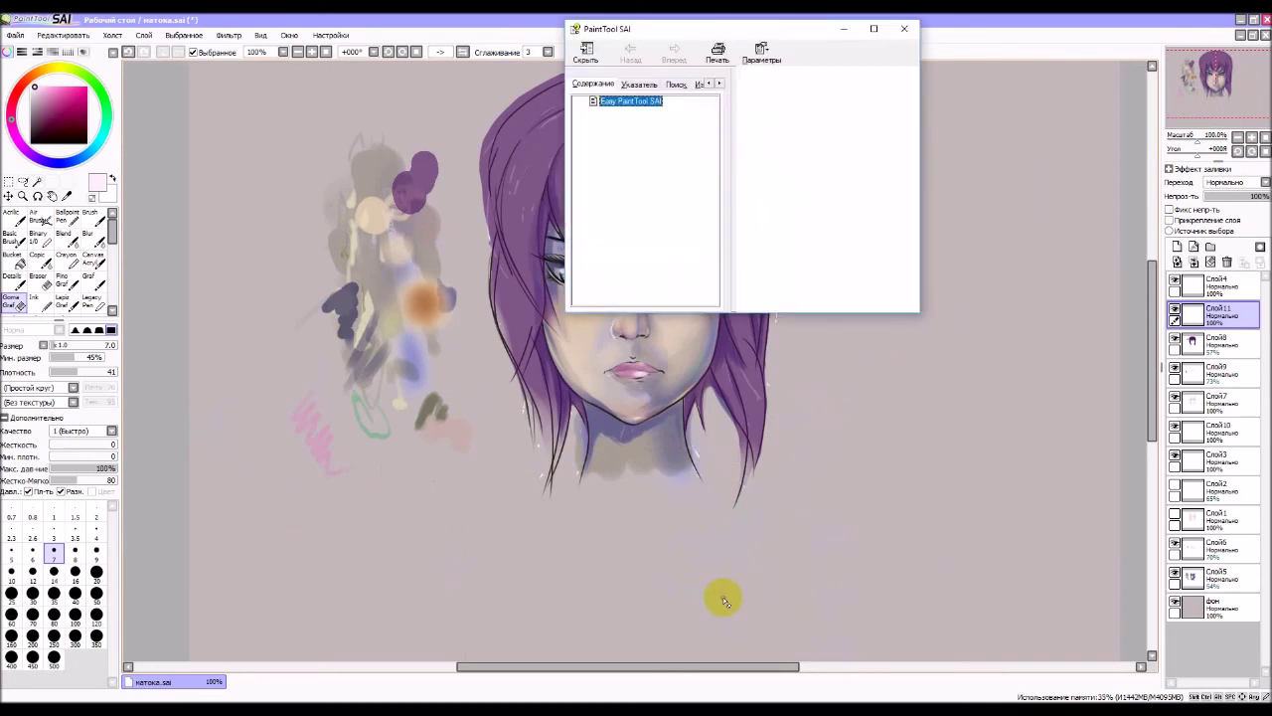
left_click(903, 27)
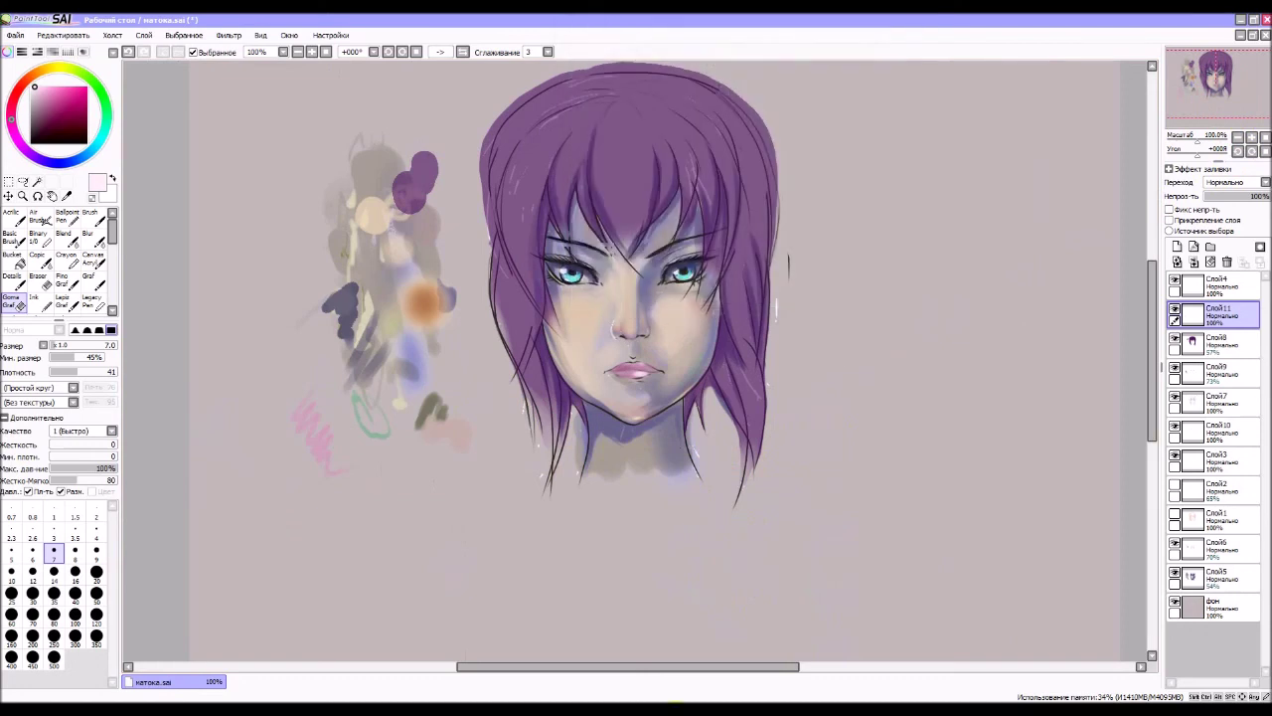